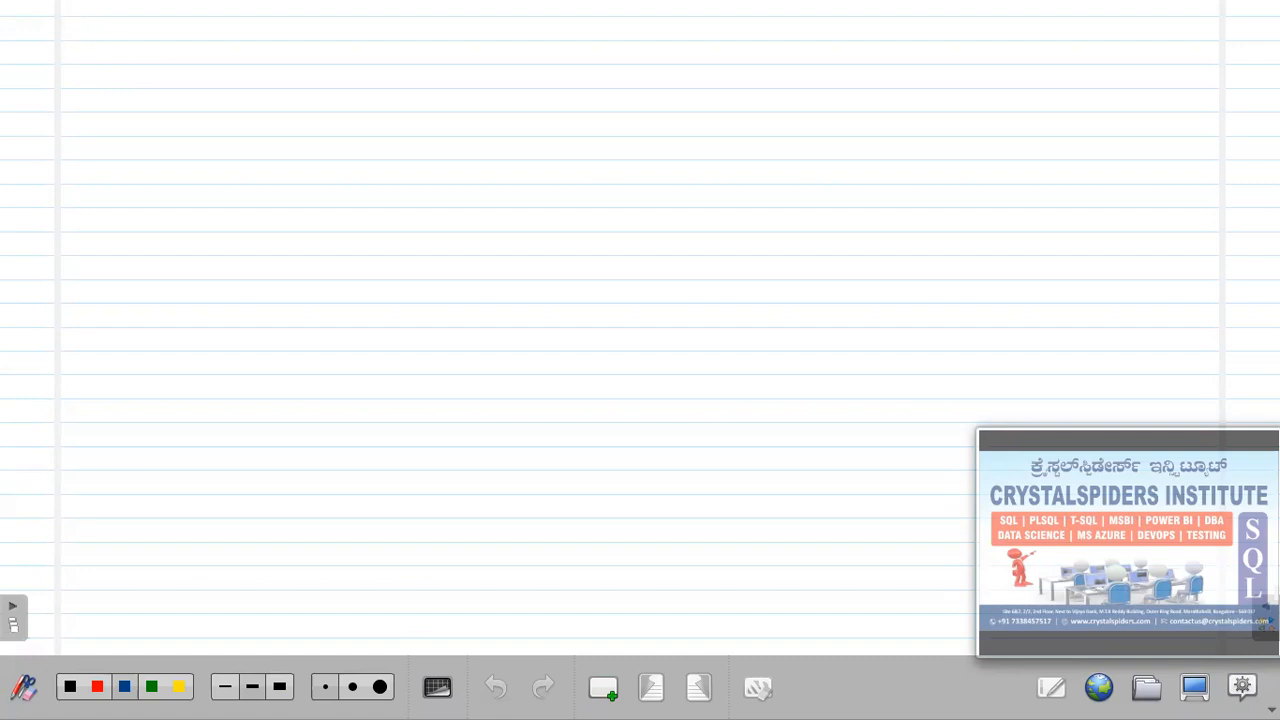
Handwrite the heading 'Log shipping :-' in blue at the top left and underline it.
mouse_move(103, 50)
mouse_down()
mouse_move(111, 70)
mouse_move(177, 63)
mouse_move(213, 82)
mouse_move(268, 52)
mouse_up()
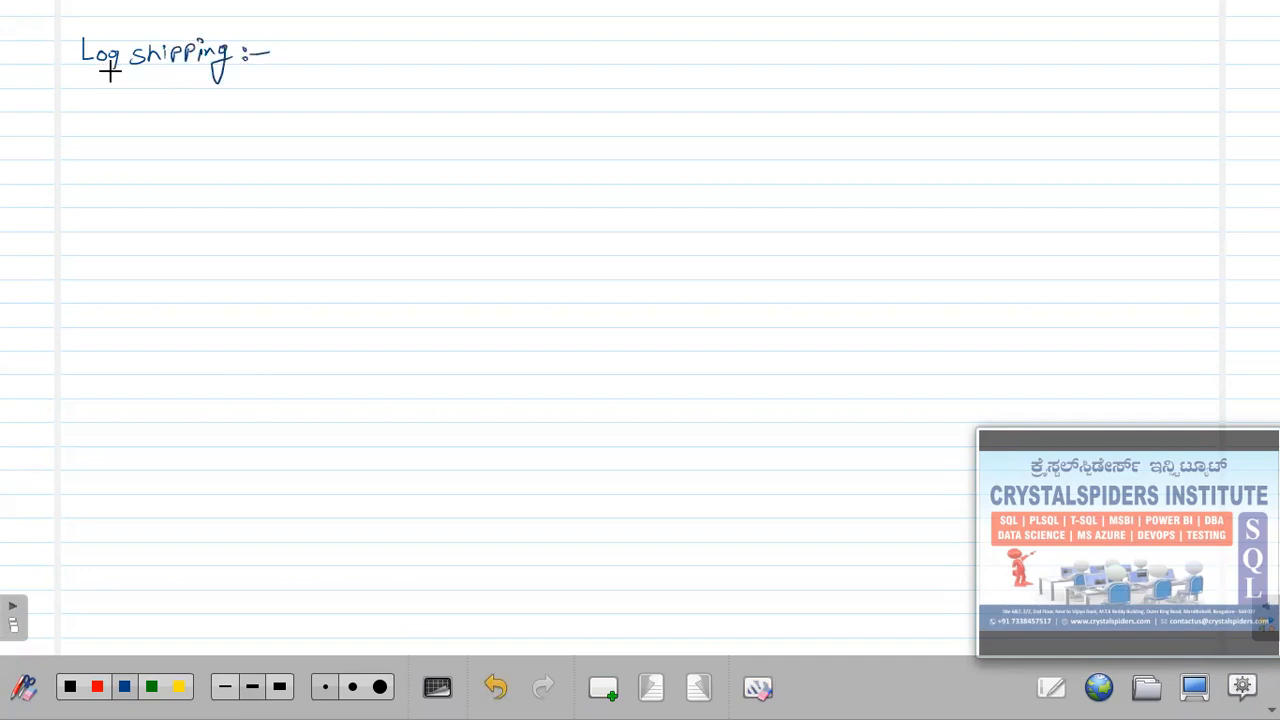
drag(74, 72, 268, 63)
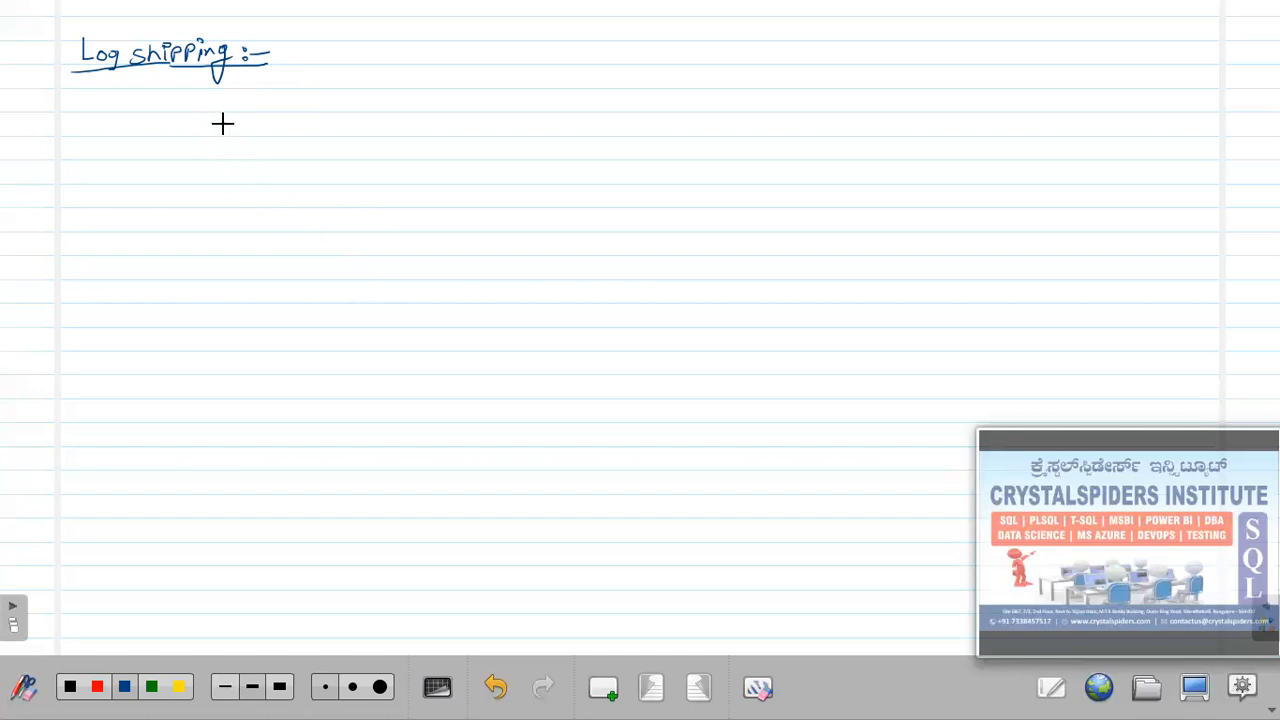
Sketch a rectangular monitor outline below the heading with a stand base.
drag(140, 95, 343, 95)
mouse_move(143, 226)
mouse_down()
mouse_move(256, 251)
mouse_move(340, 251)
mouse_move(352, 98)
mouse_up()
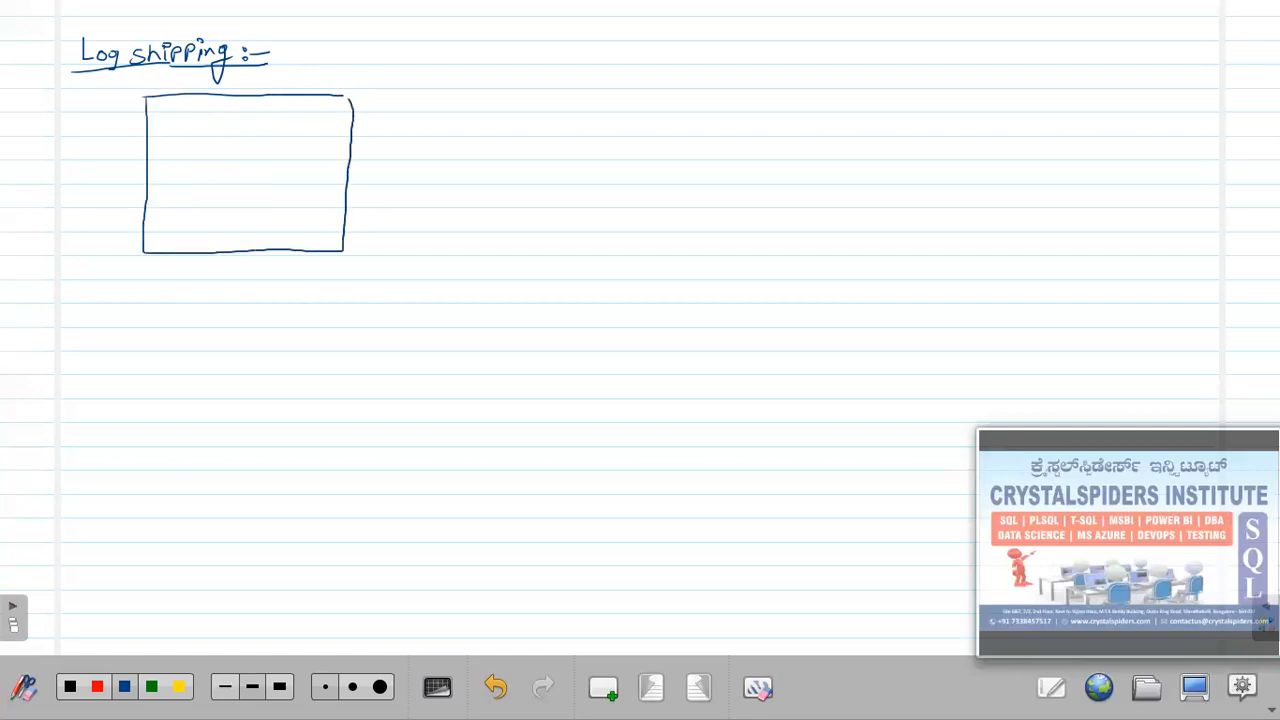
mouse_move(198, 270)
mouse_down()
mouse_move(262, 270)
mouse_move(217, 290)
mouse_move(257, 270)
mouse_up()
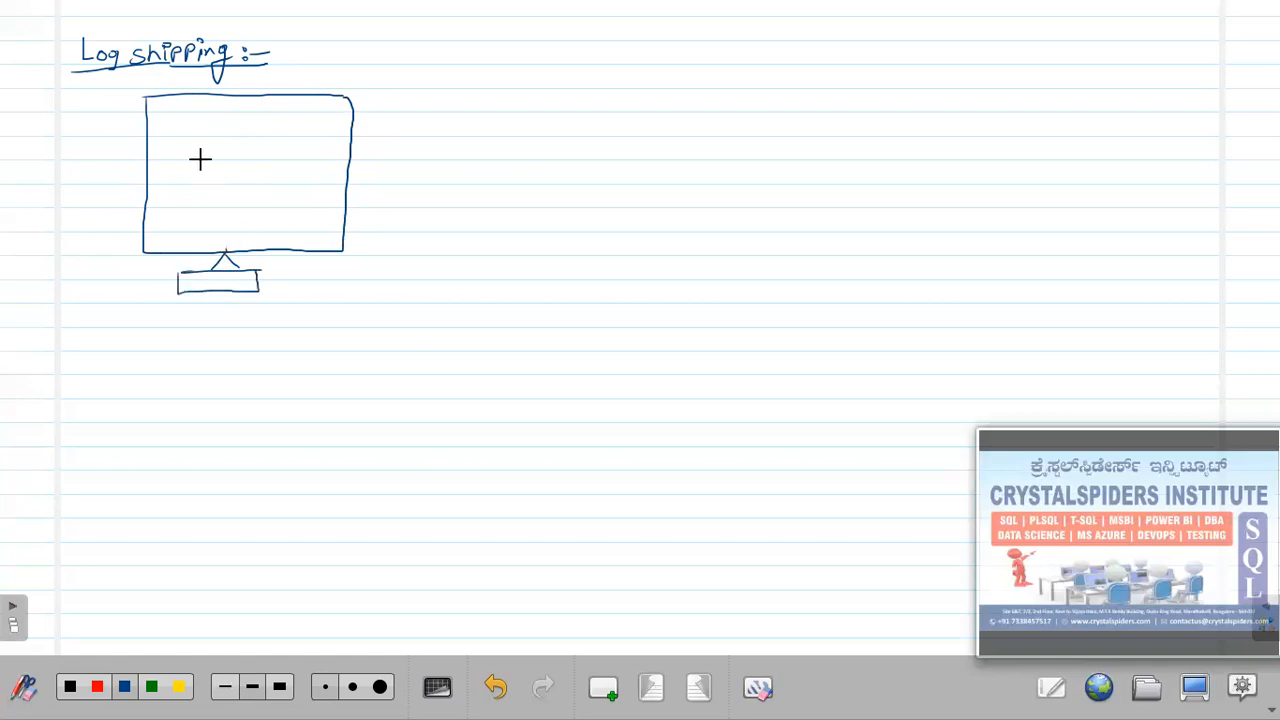
Add the inner screen, write 'Primary server' above it, and begin a second monitor outline on the right.
mouse_move(172, 124)
mouse_down()
mouse_move(166, 216)
mouse_move(320, 229)
mouse_move(332, 153)
mouse_move(201, 114)
mouse_move(172, 122)
mouse_move(241, 104)
mouse_move(350, 104)
mouse_up()
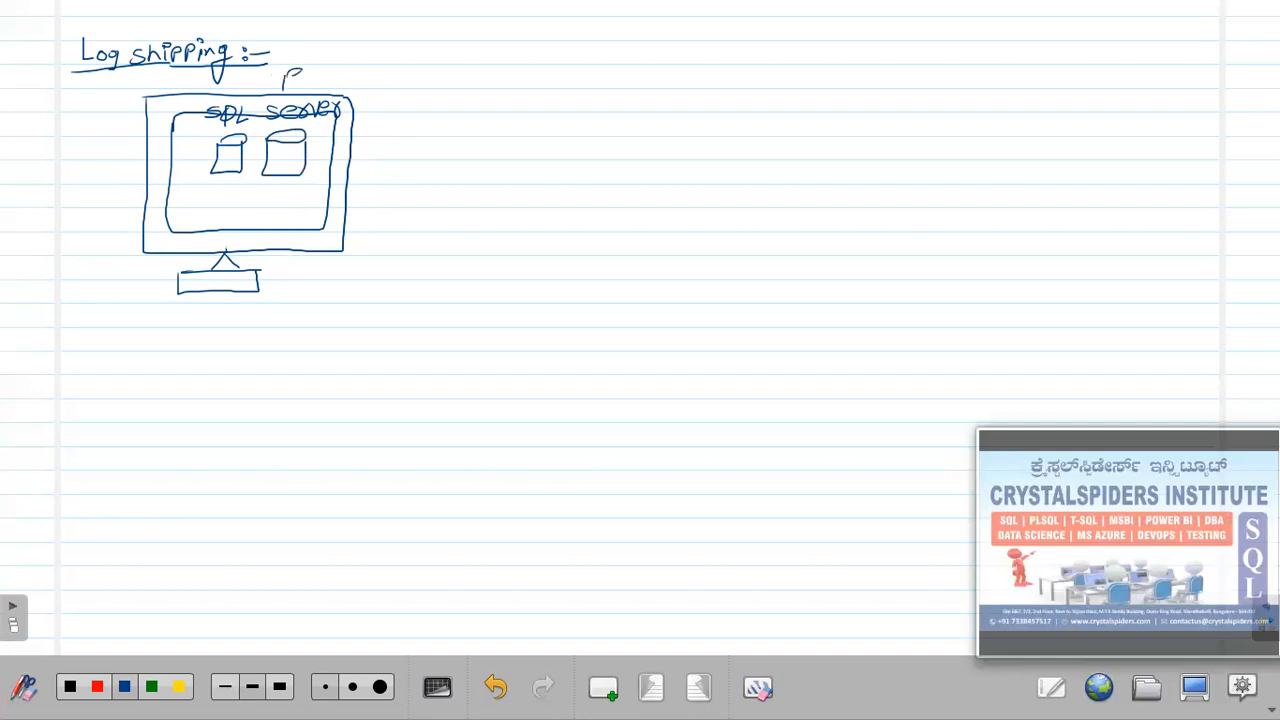
mouse_move(322, 84)
mouse_down()
mouse_move(378, 72)
mouse_move(368, 95)
mouse_move(470, 72)
mouse_up()
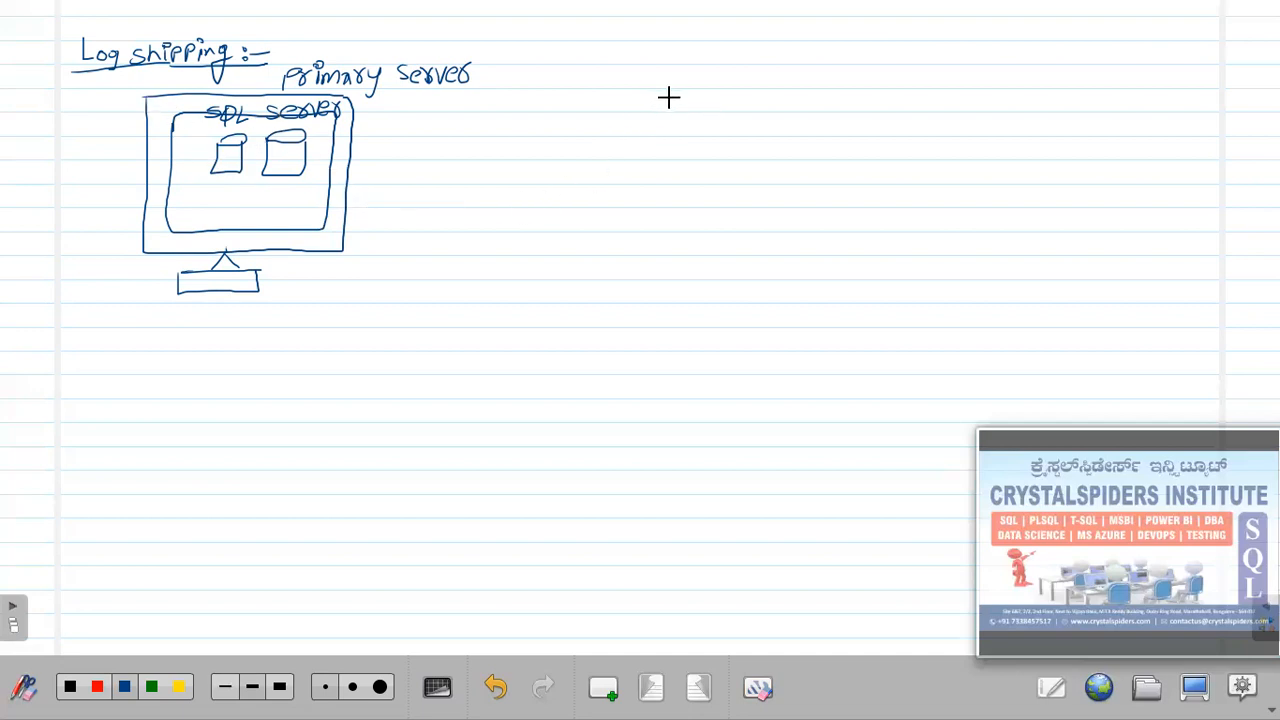
mouse_move(659, 104)
mouse_down()
mouse_move(654, 234)
mouse_move(864, 234)
mouse_up()
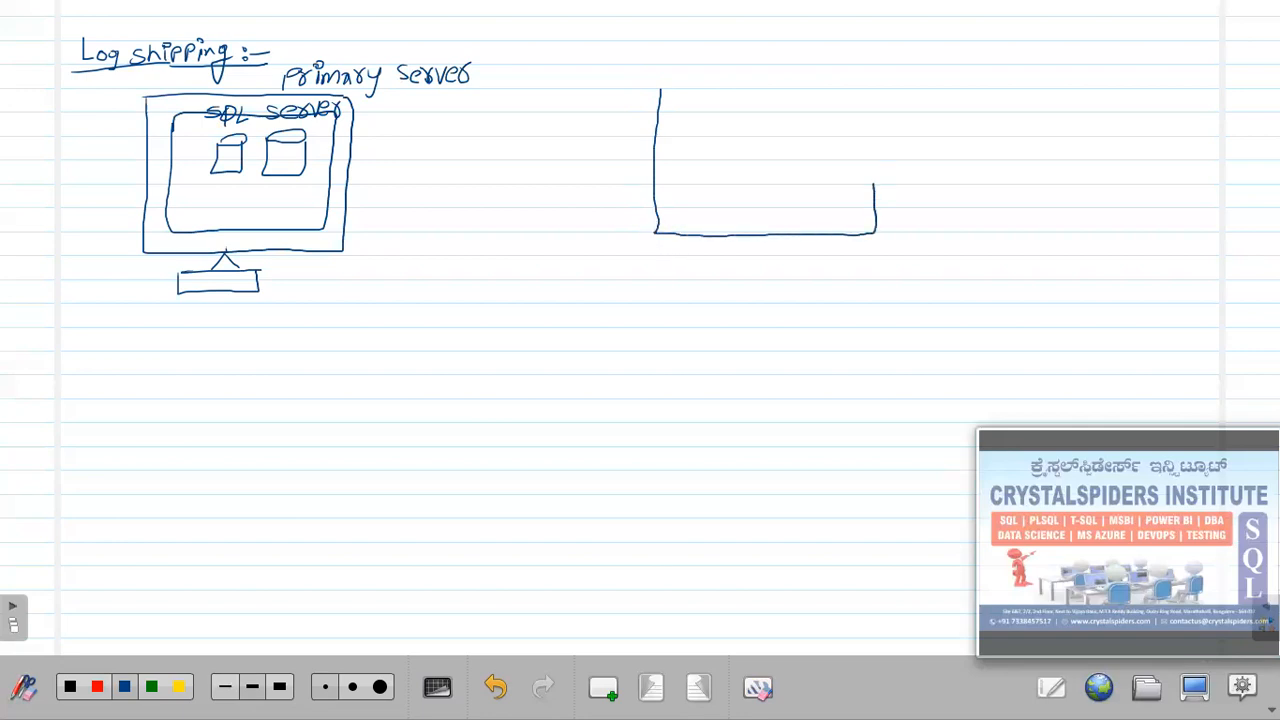
Complete the right monitor's outline and inner screen, writing 'SQL Server' and drawing two database cylinders.
drag(882, 88, 675, 86)
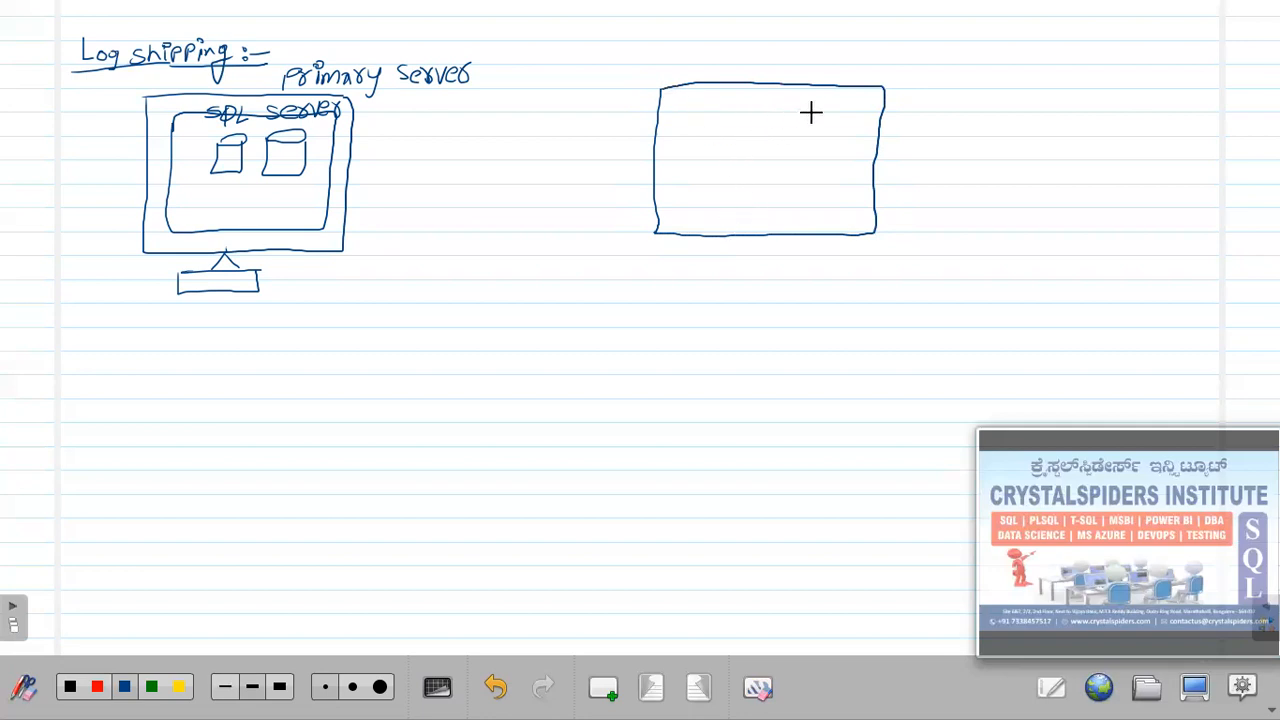
drag(846, 108, 720, 97)
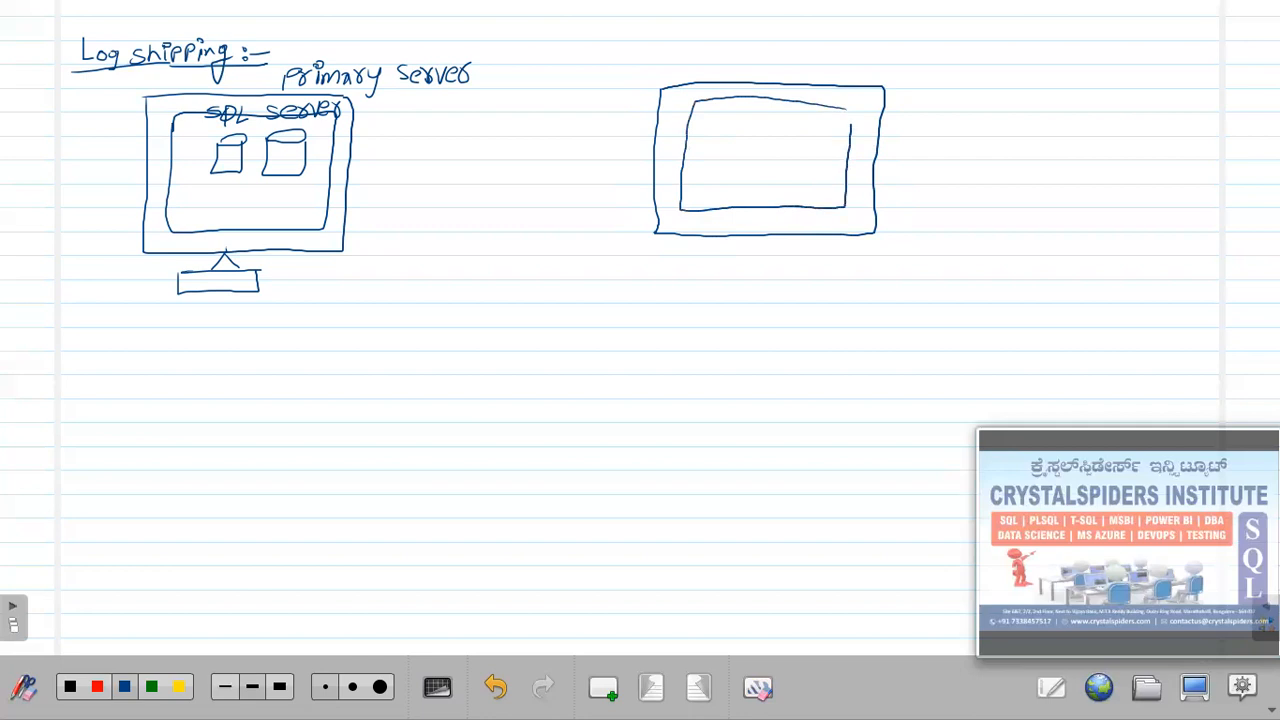
drag(712, 101, 740, 111)
drag(758, 99, 754, 104)
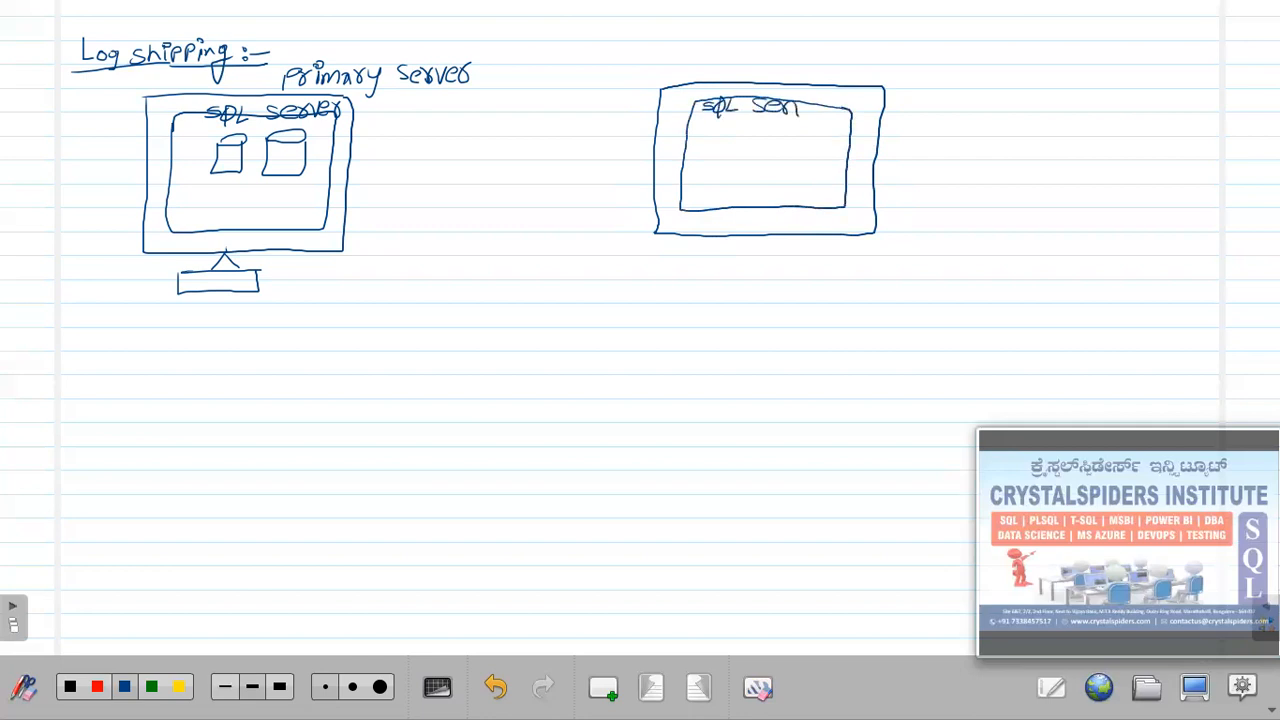
drag(834, 110, 850, 104)
drag(762, 143, 765, 141)
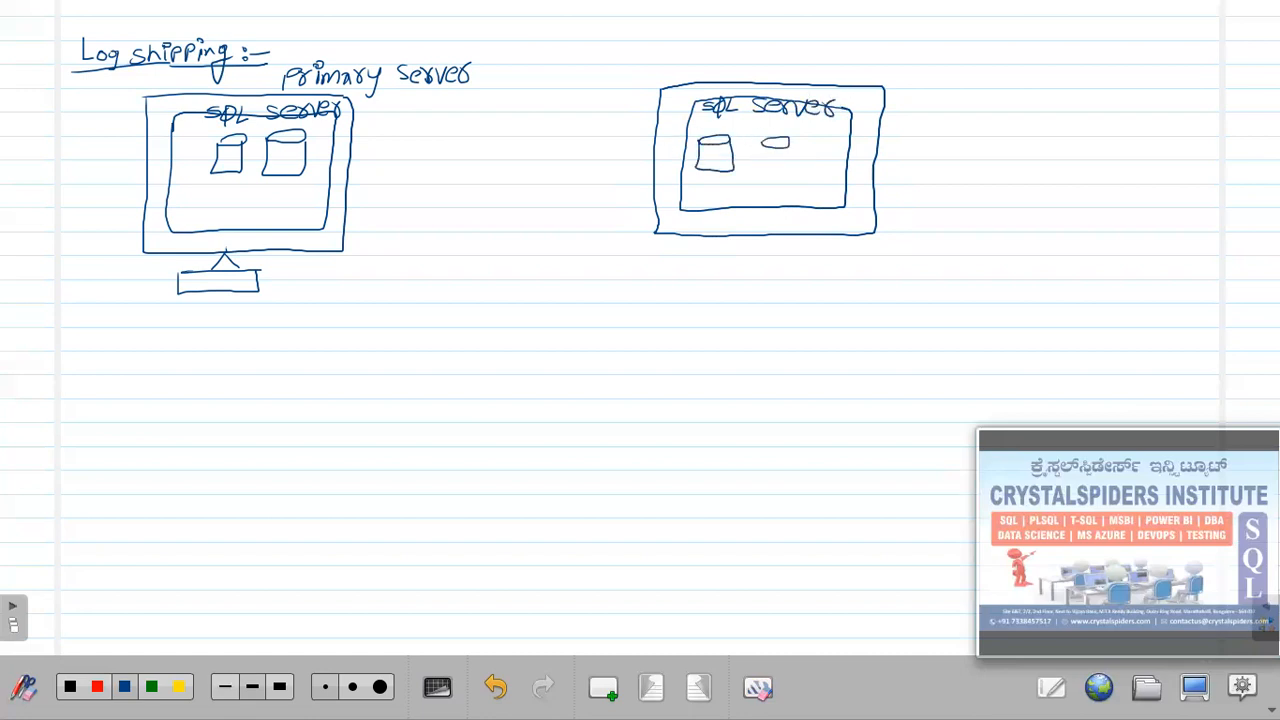
Add a stand under the right monitor and label it 'Secondary server'.
drag(749, 247, 810, 252)
drag(708, 251, 802, 270)
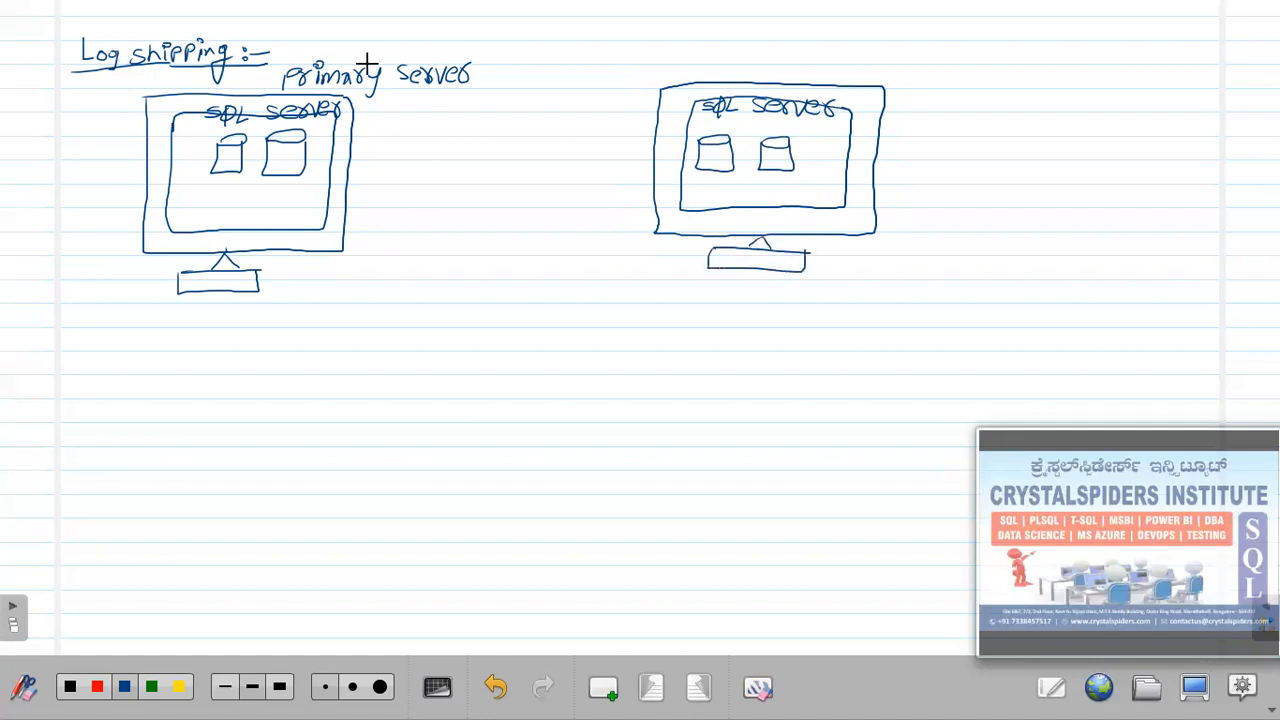
drag(778, 58, 848, 72)
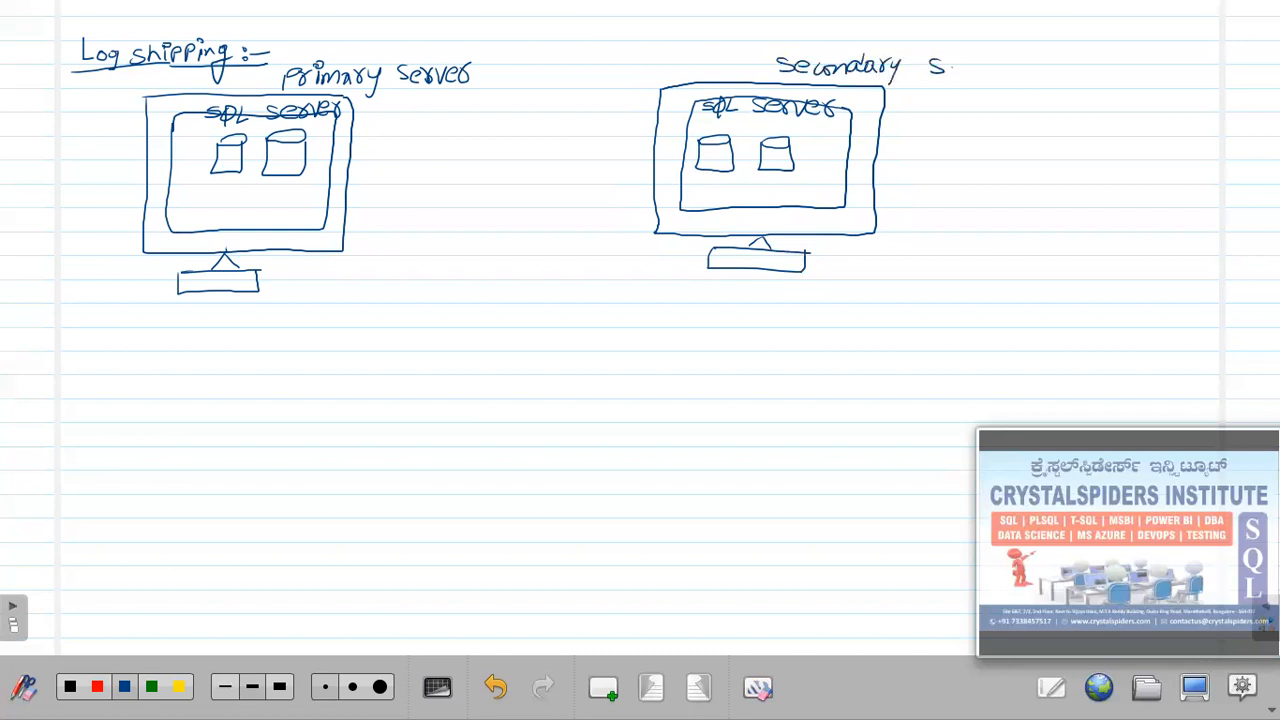
drag(968, 66, 1018, 60)
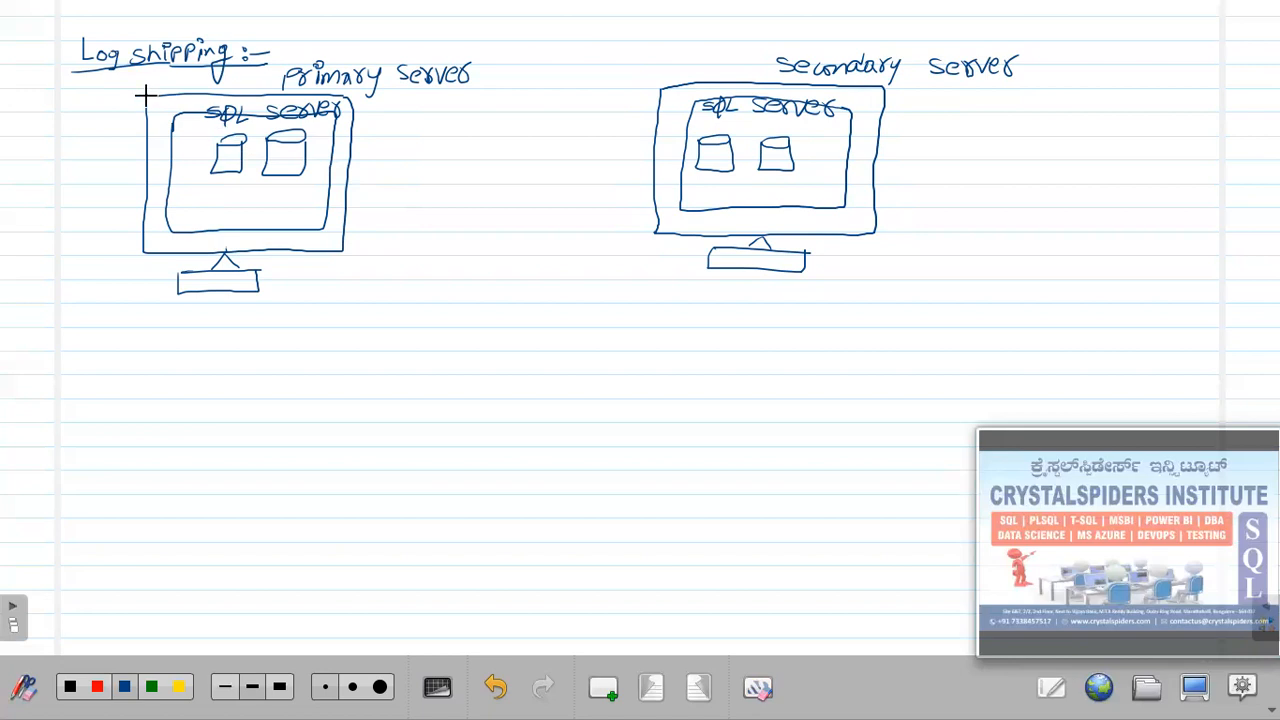
Draw a red X across the Primary server monitor.
click(99, 685)
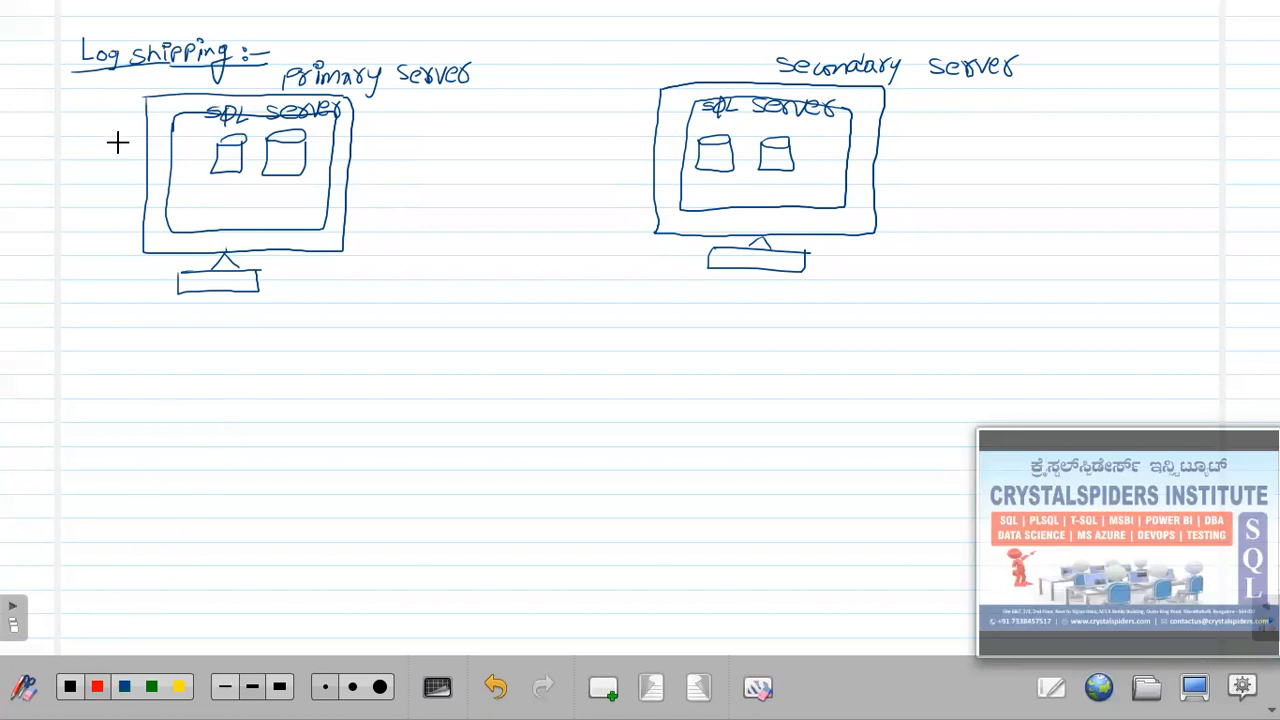
drag(146, 100, 342, 250)
drag(383, 108, 107, 233)
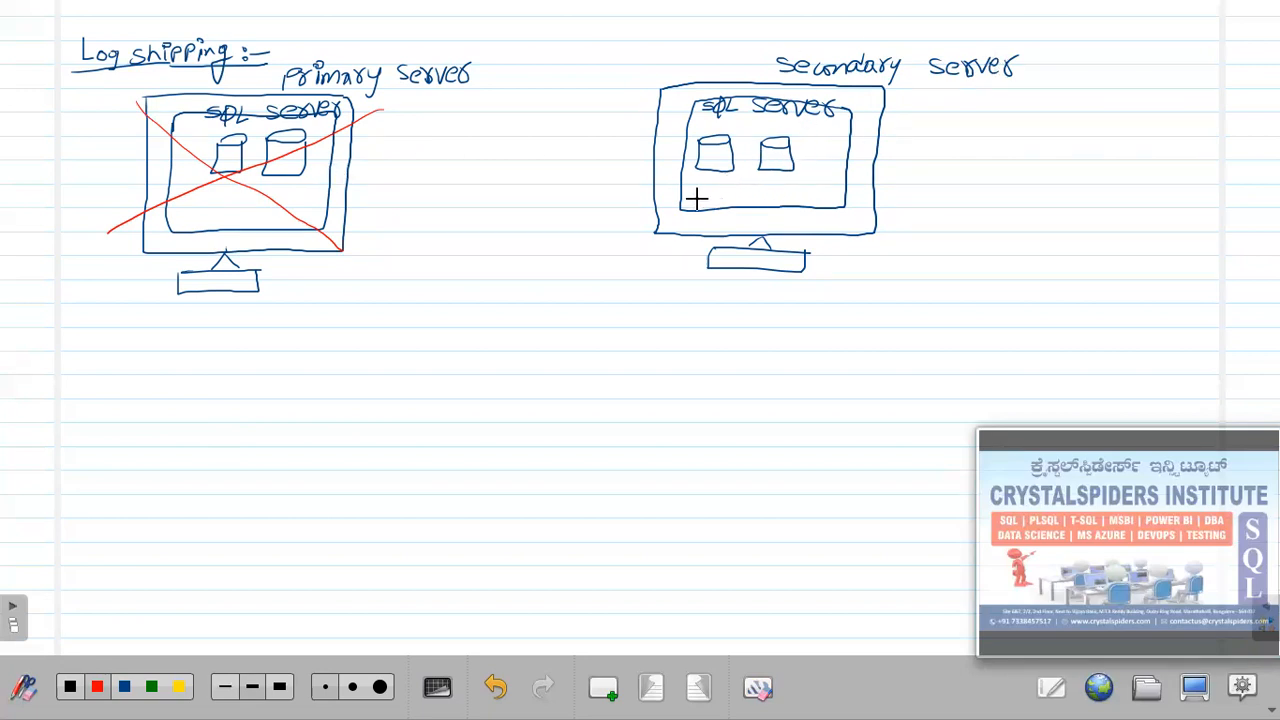
Undo the red cross, then add and remove a red dash in the first database.
key(ctrl+z)
key(ctrl+z)
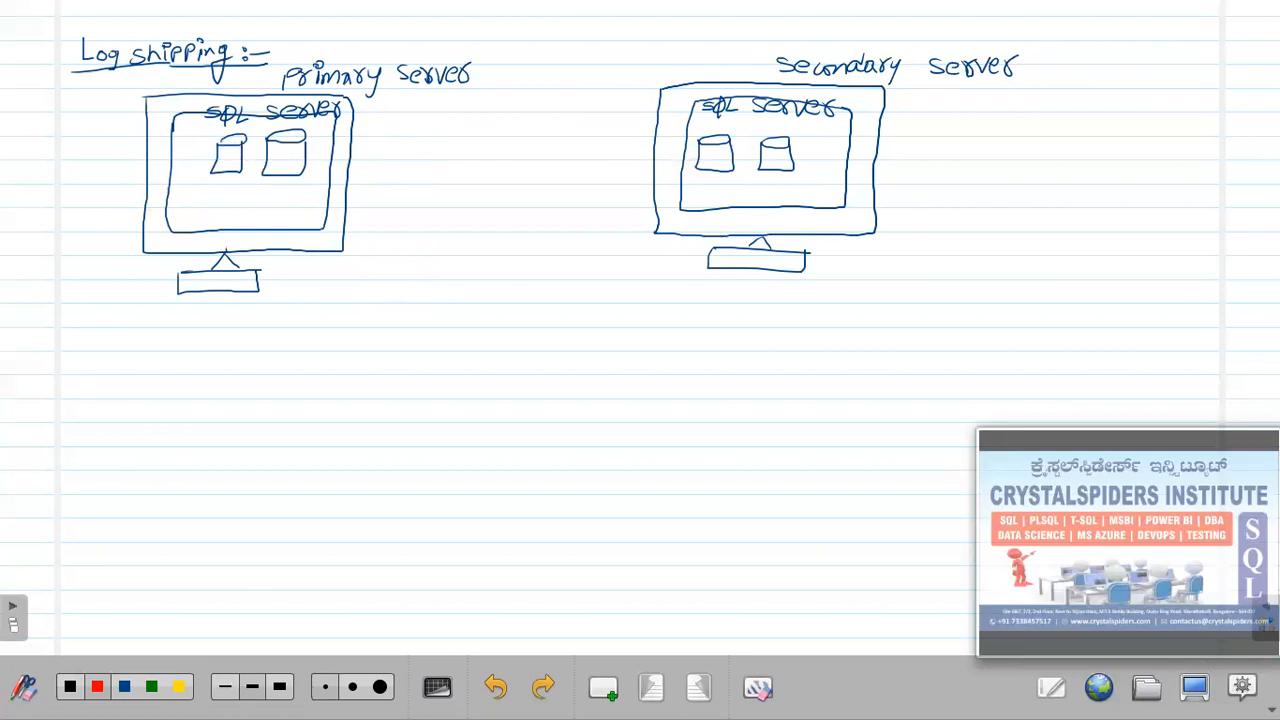
drag(221, 152, 232, 151)
key(ctrl+z)
In blue, add page lines to the database cylinders and sketch a user figure and gear in the primary.
click(116, 689)
drag(225, 152, 287, 168)
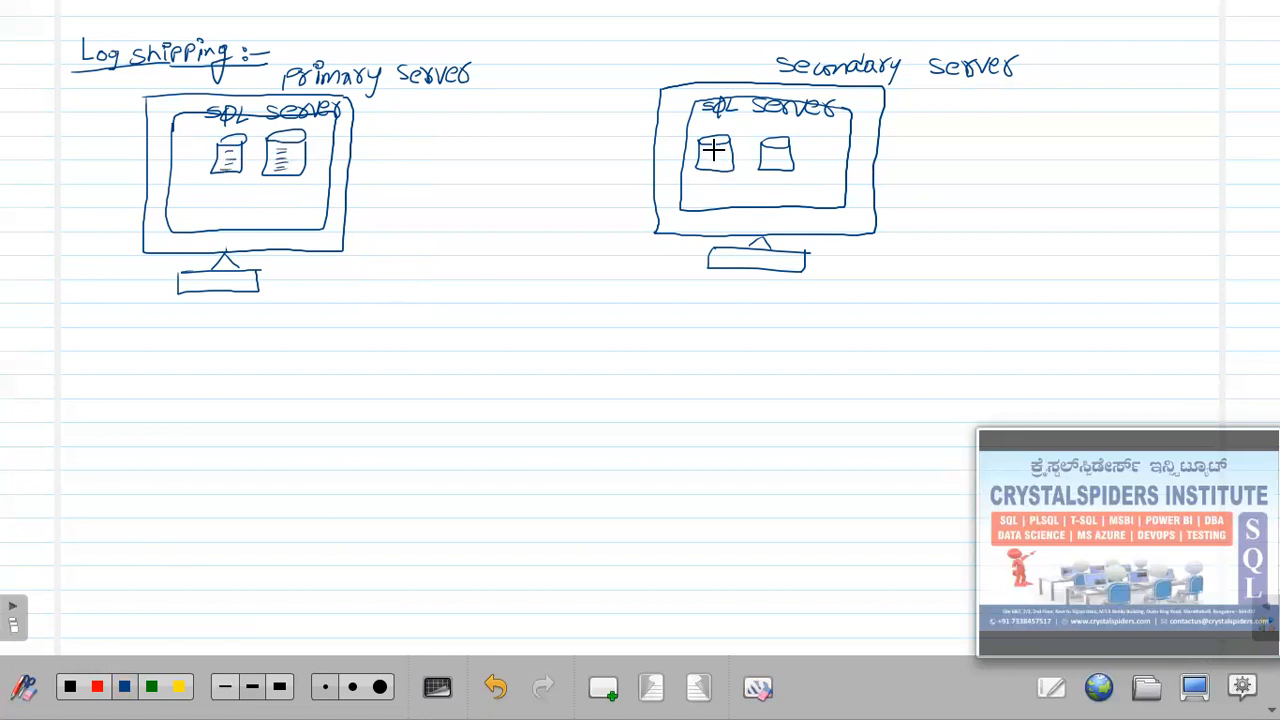
drag(703, 163, 782, 150)
drag(765, 155, 779, 156)
drag(178, 125, 166, 202)
mouse_move(245, 207)
mouse_down()
mouse_move(243, 190)
mouse_move(238, 217)
mouse_move(272, 208)
mouse_move(356, 255)
mouse_up()
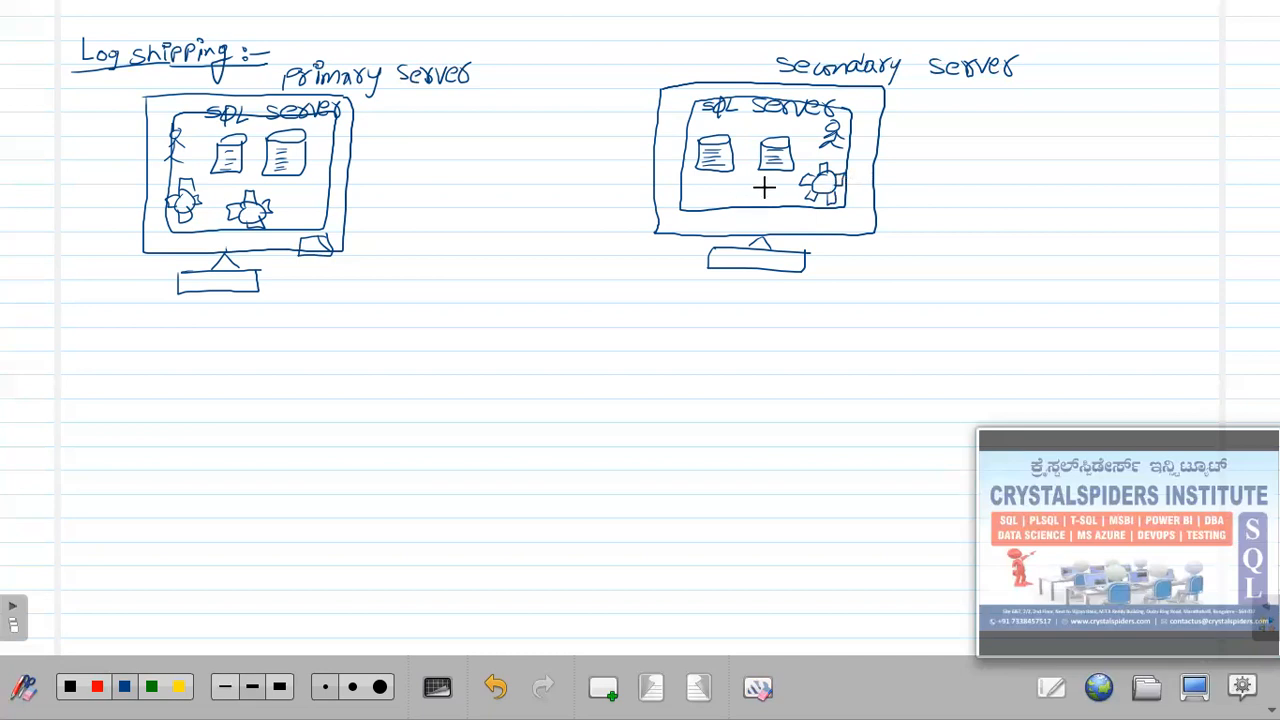
Add a gear and small box to the secondary server and page lines to both second databases.
drag(768, 181, 766, 183)
drag(850, 215, 850, 212)
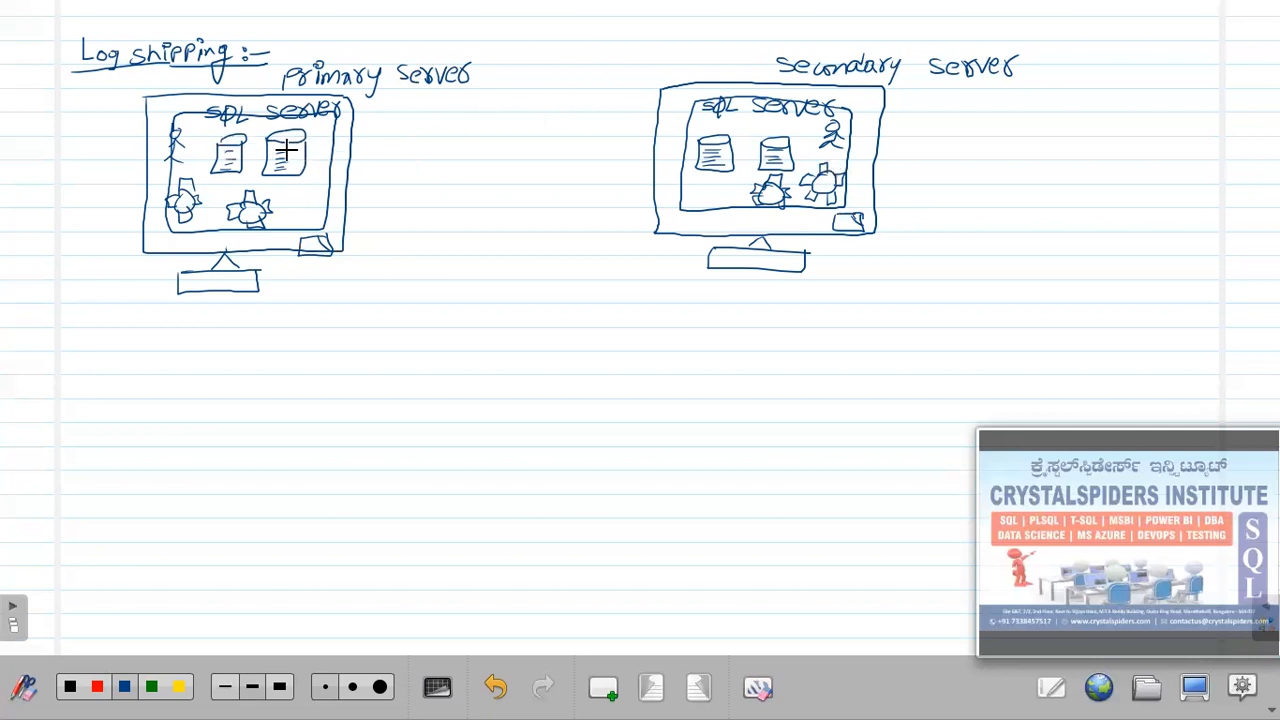
drag(280, 147, 302, 165)
drag(771, 158, 790, 158)
drag(769, 165, 790, 164)
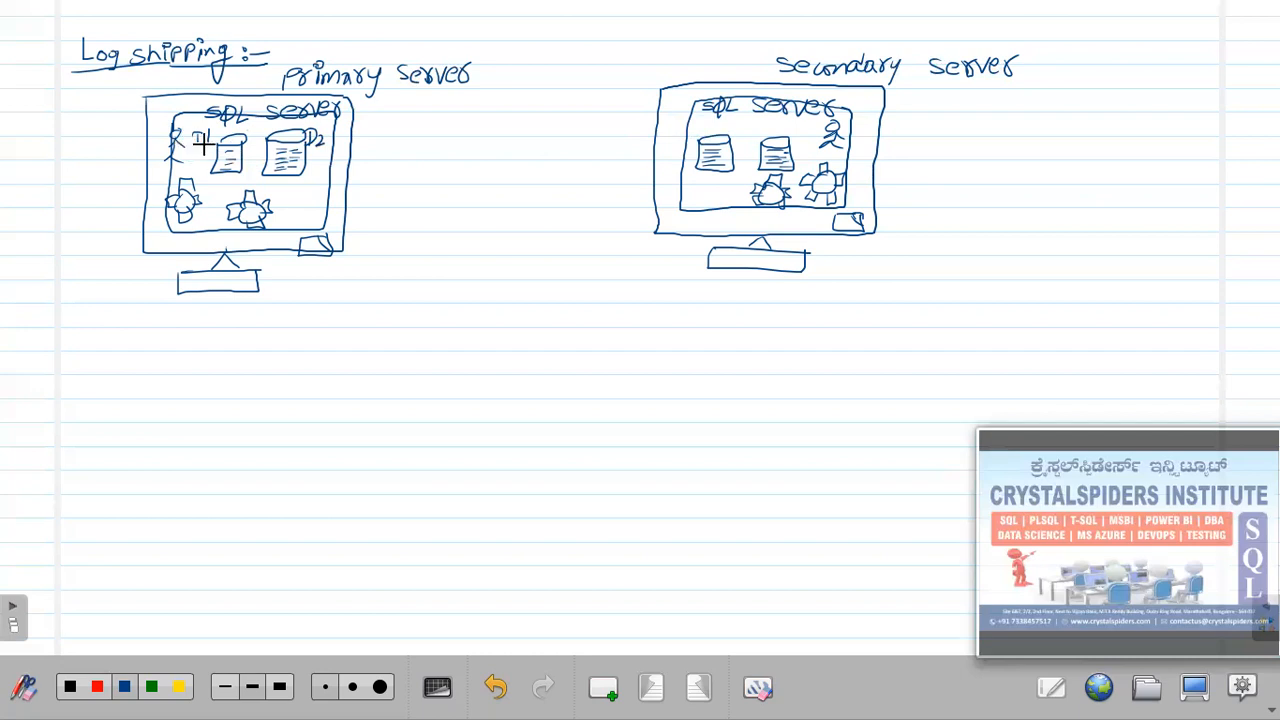
Label the secondary's first database D1 and draw links from the primary's databases toward it.
drag(724, 172, 723, 190)
drag(301, 201, 463, 221)
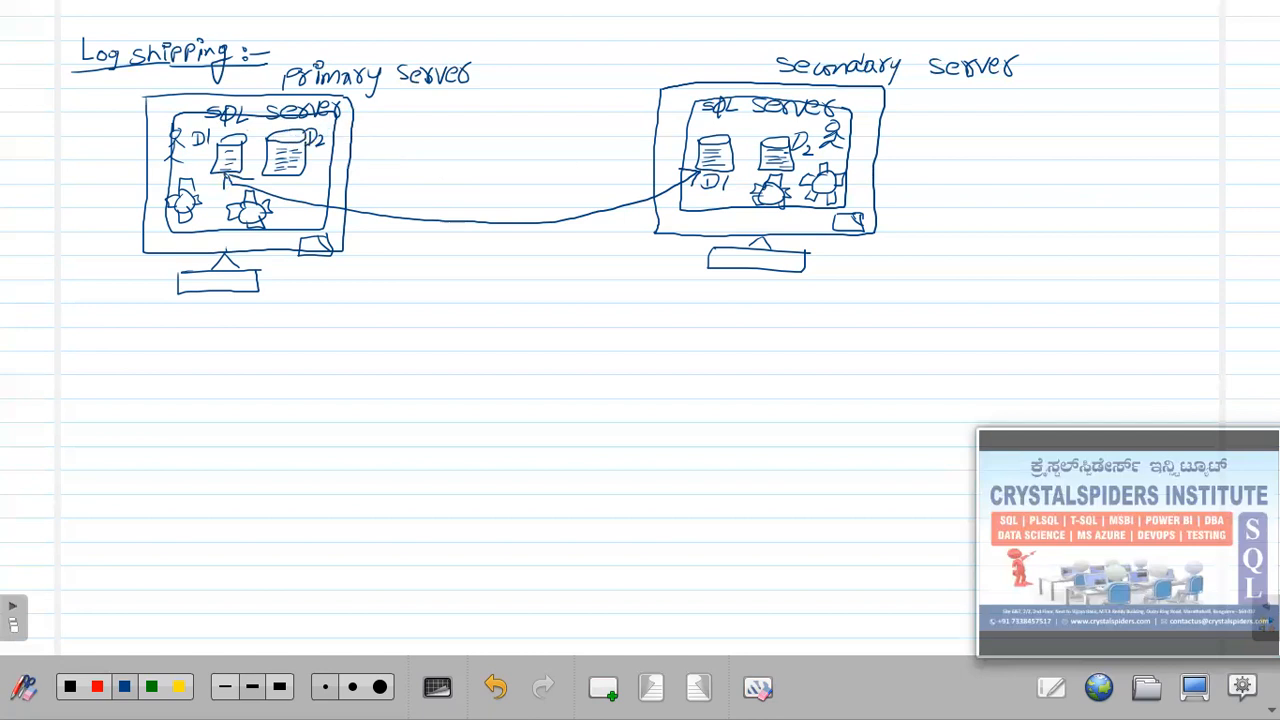
drag(378, 118, 672, 128)
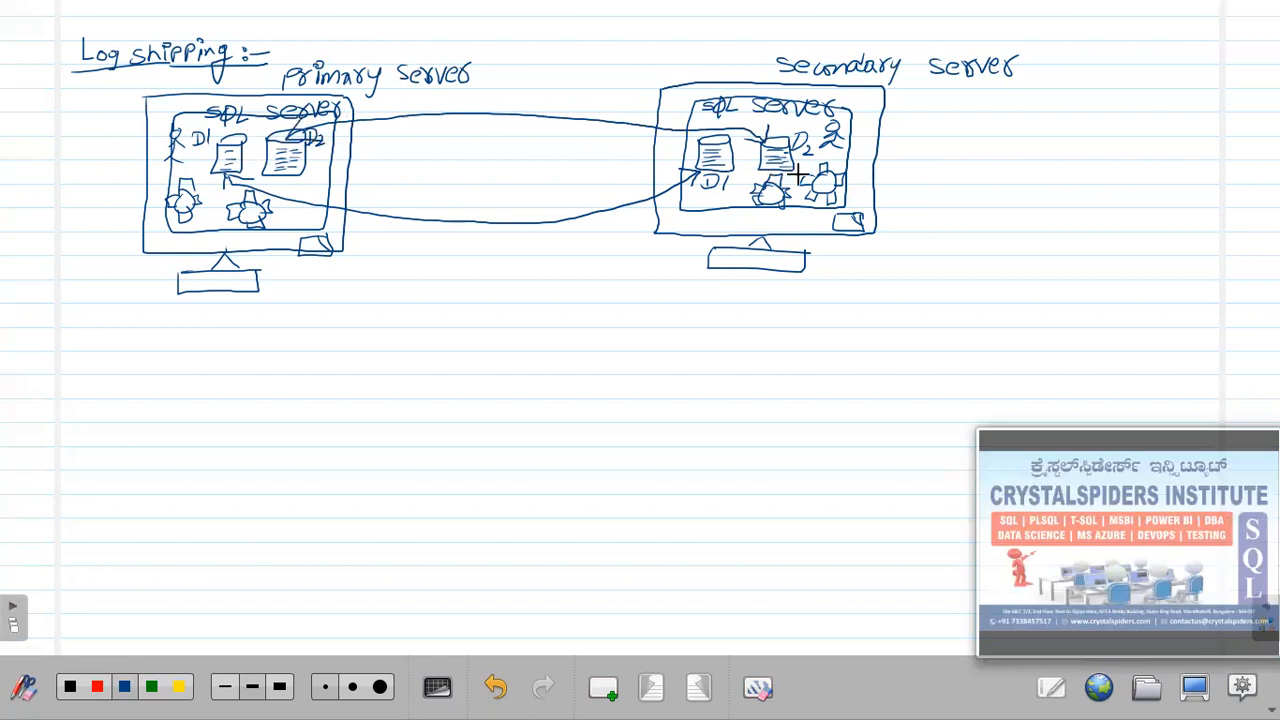
Undo the stray upper curve, redraw the D2-to-D2 link, and begin stick-figure users below the primary.
key(ctrl+z)
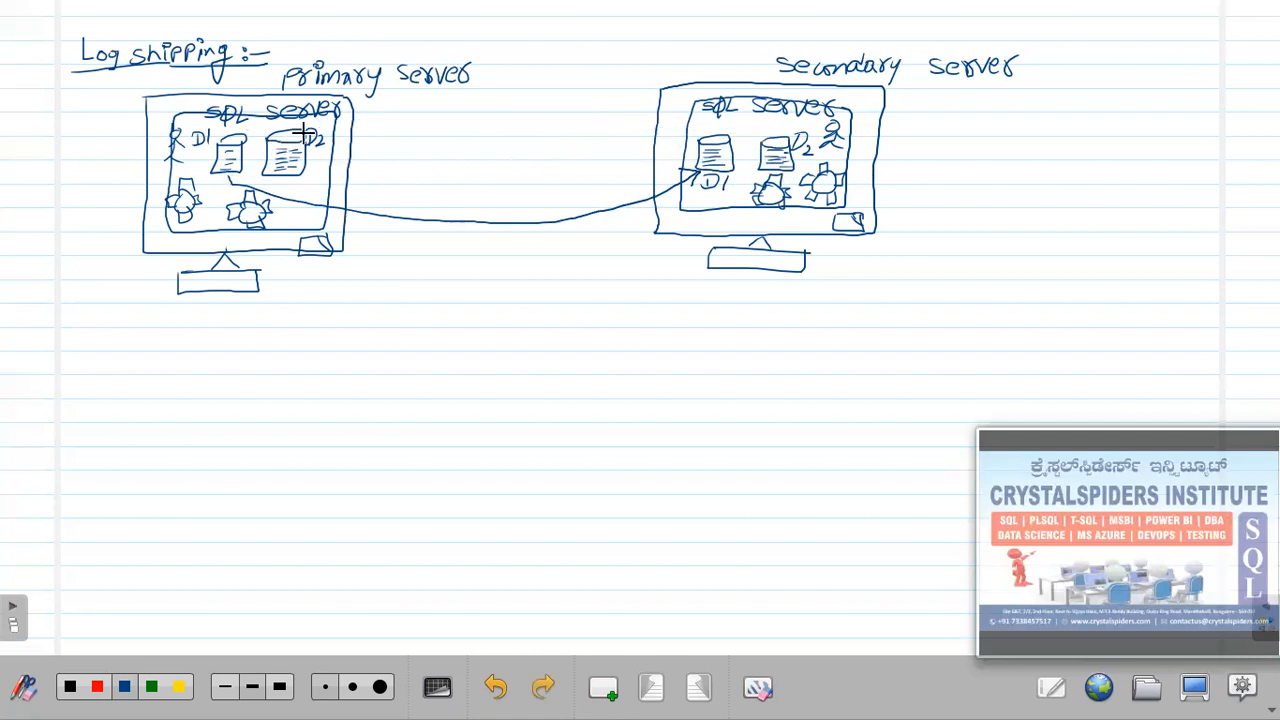
drag(310, 120, 622, 126)
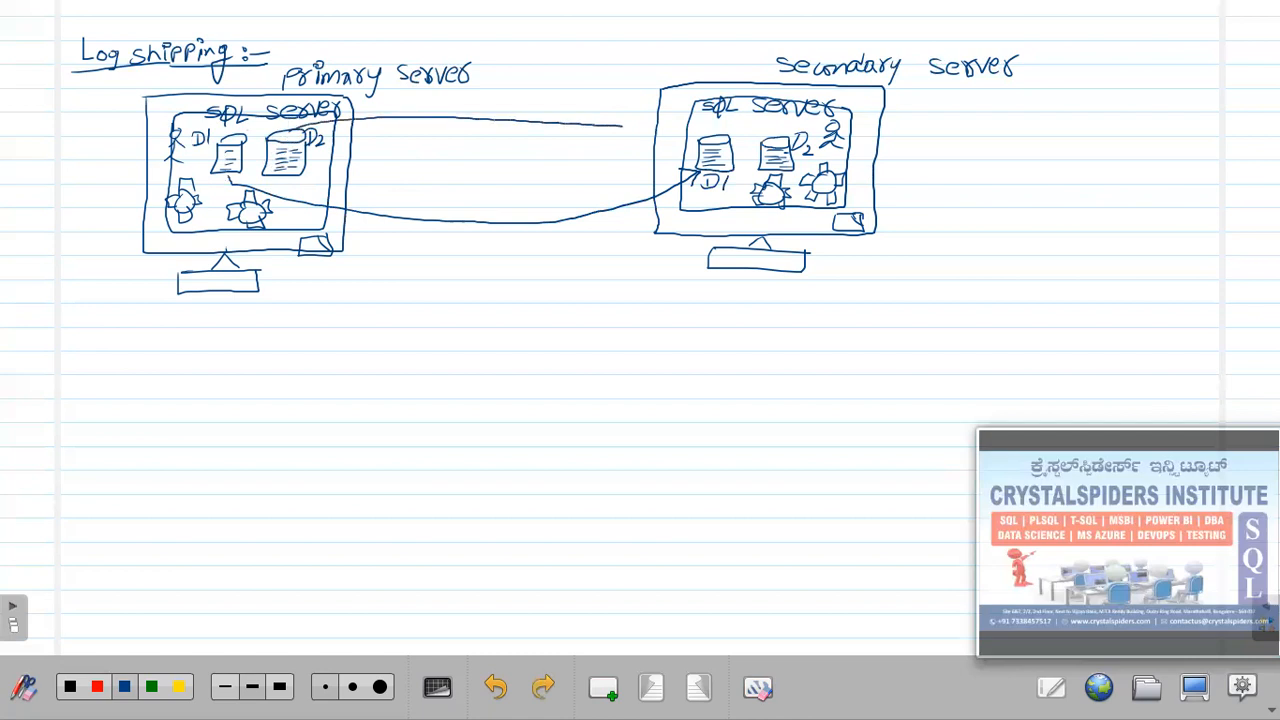
drag(761, 142, 762, 145)
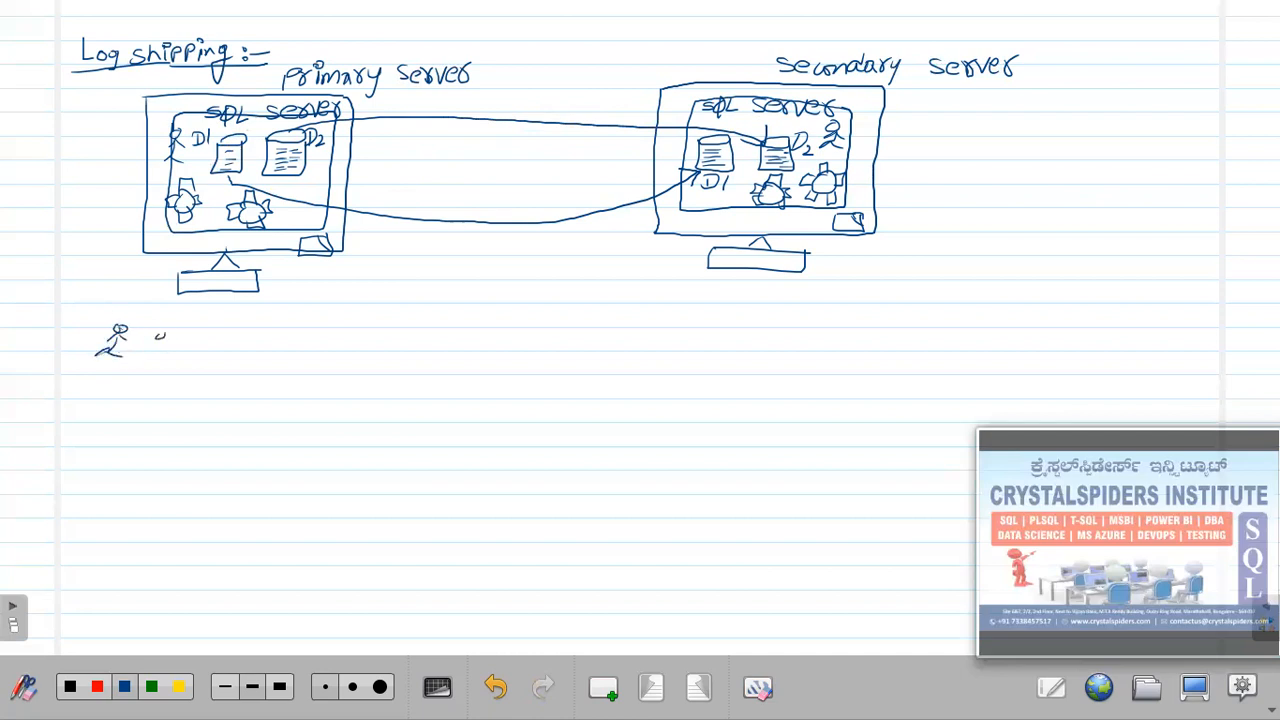
drag(158, 344, 180, 358)
Draw client computers beside the users with arrows pointing up into the primary server.
mouse_move(274, 330)
mouse_down()
mouse_move(356, 330)
mouse_move(362, 356)
mouse_move(358, 336)
mouse_move(398, 332)
mouse_up()
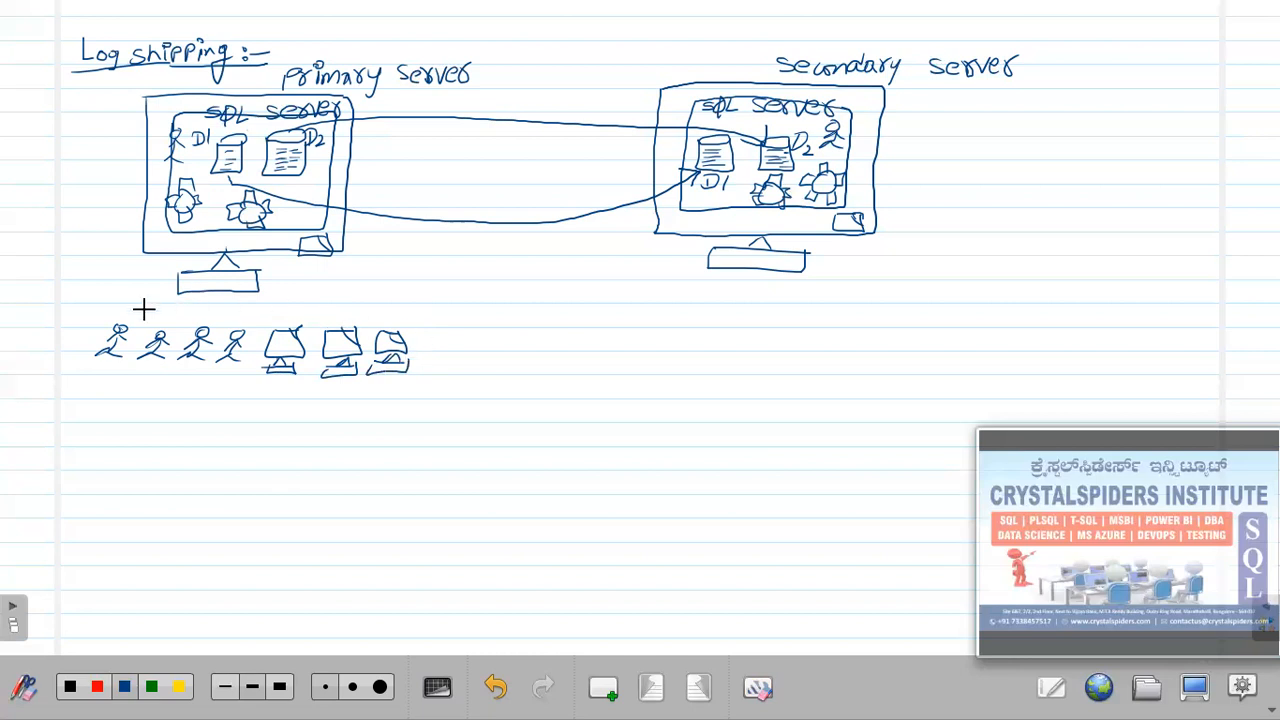
drag(154, 274, 185, 293)
mouse_move(174, 296)
mouse_down()
mouse_move(184, 306)
mouse_move(226, 294)
mouse_up()
drag(214, 296, 225, 306)
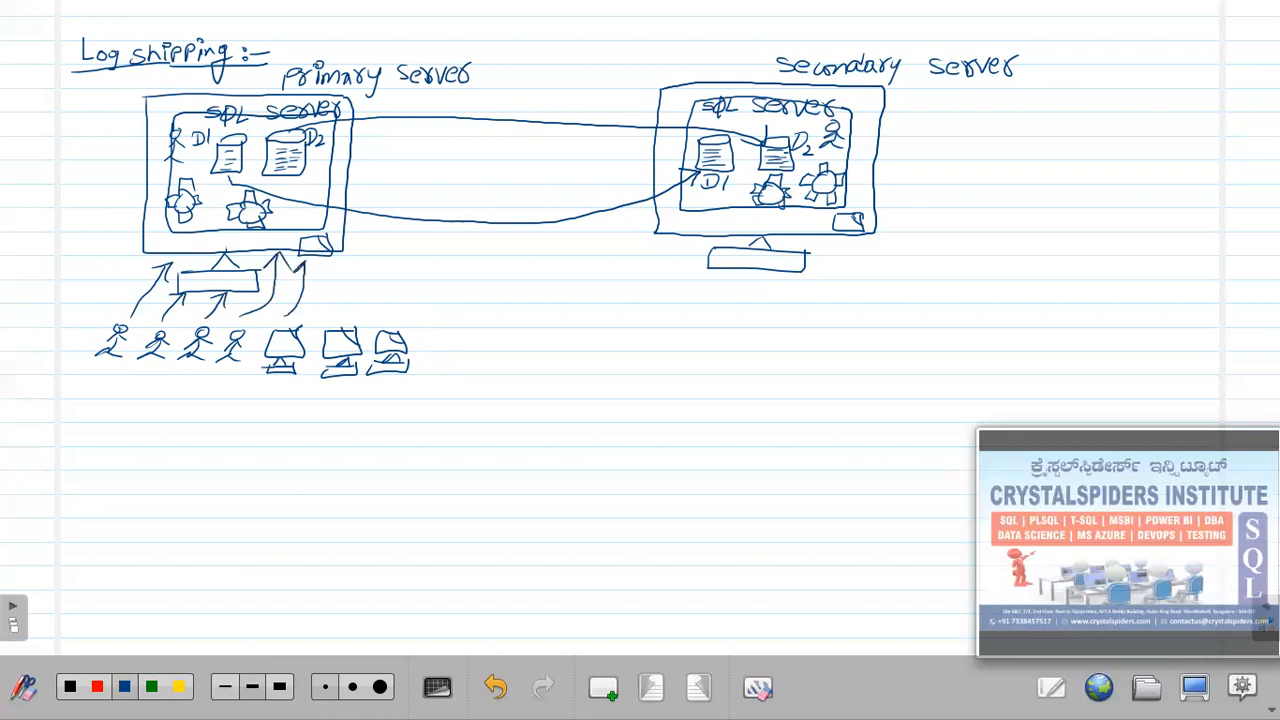
drag(323, 274, 370, 262)
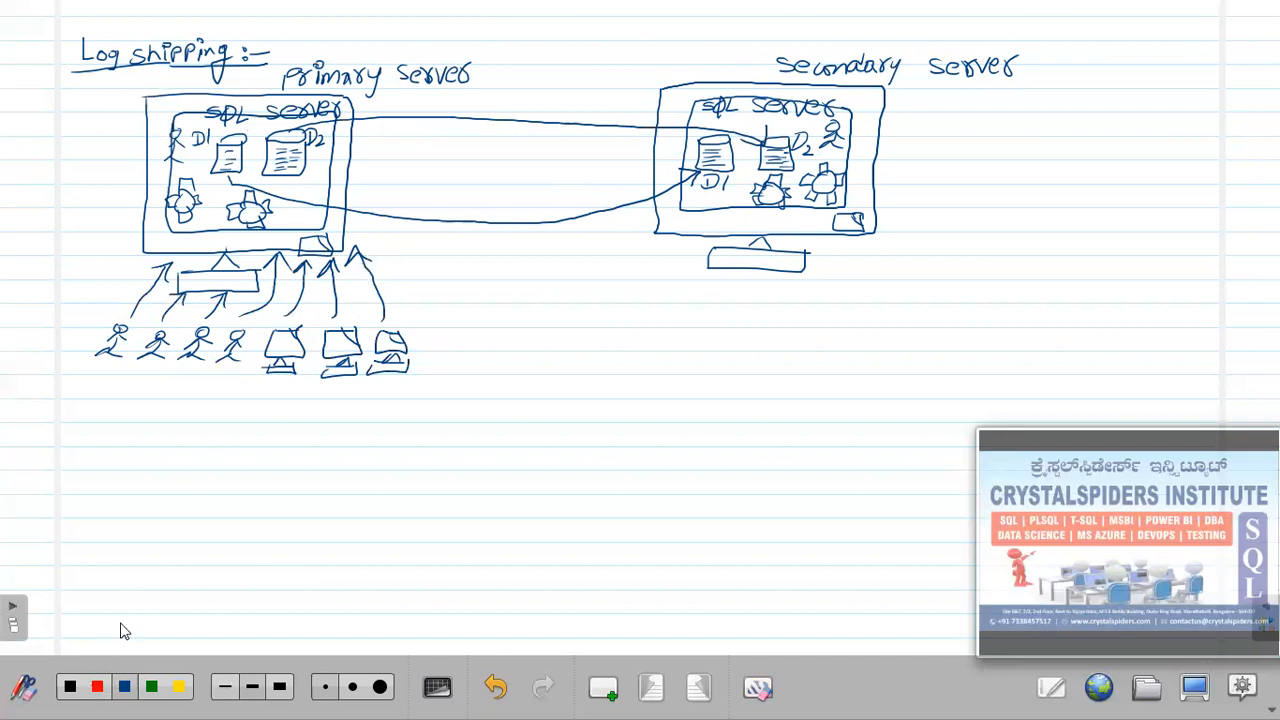
Cross out the primary server with a red X.
click(98, 690)
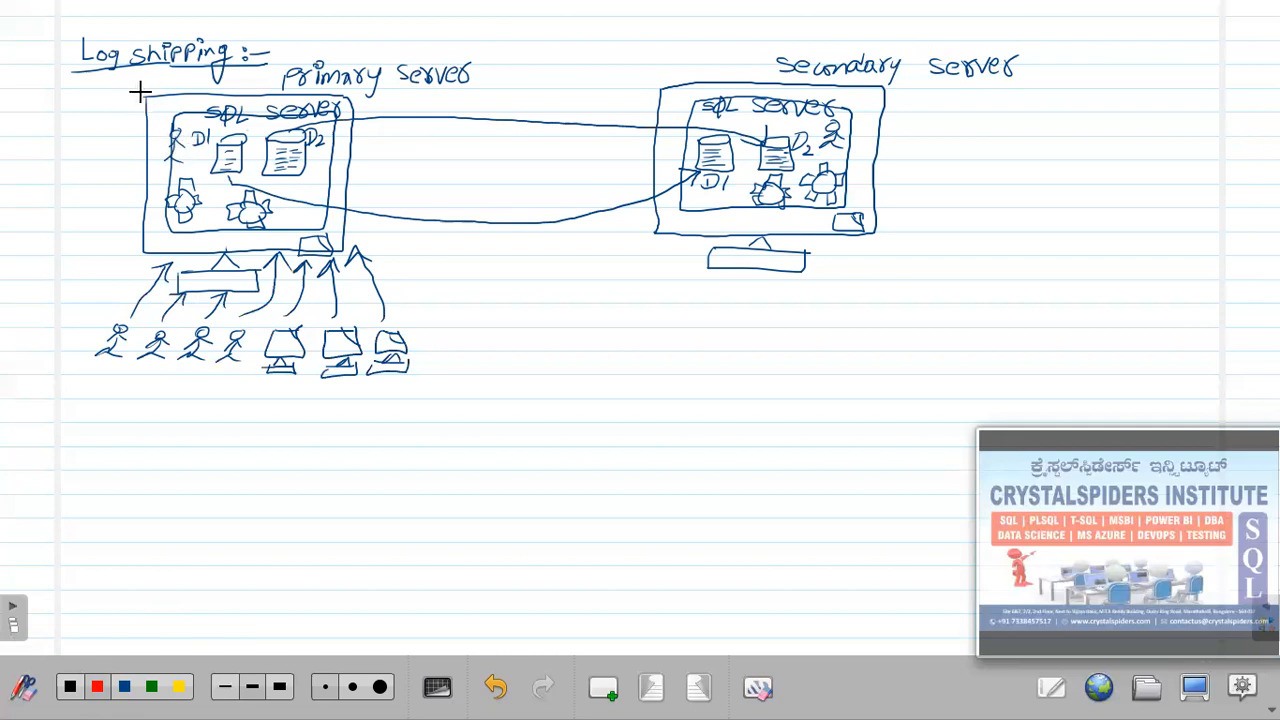
drag(127, 96, 345, 240)
drag(387, 100, 183, 185)
drag(116, 226, 100, 236)
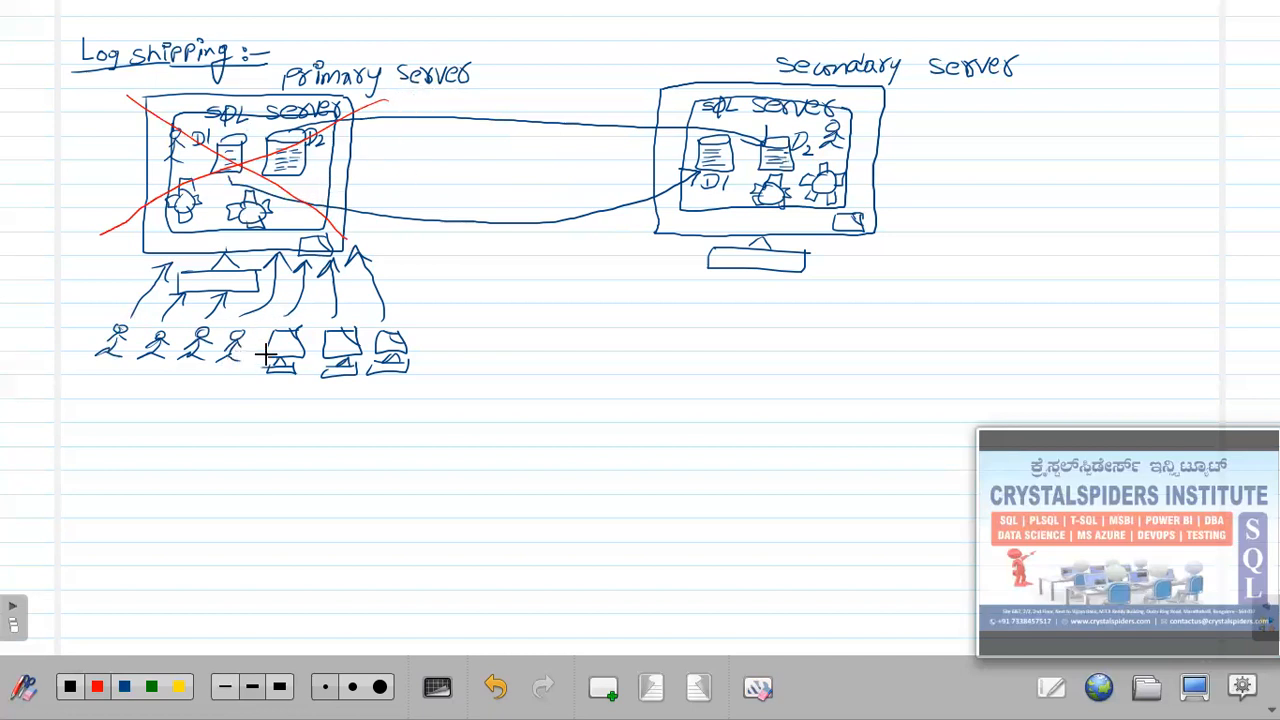
Draw a green arrow pointing toward the secondary server.
click(151, 687)
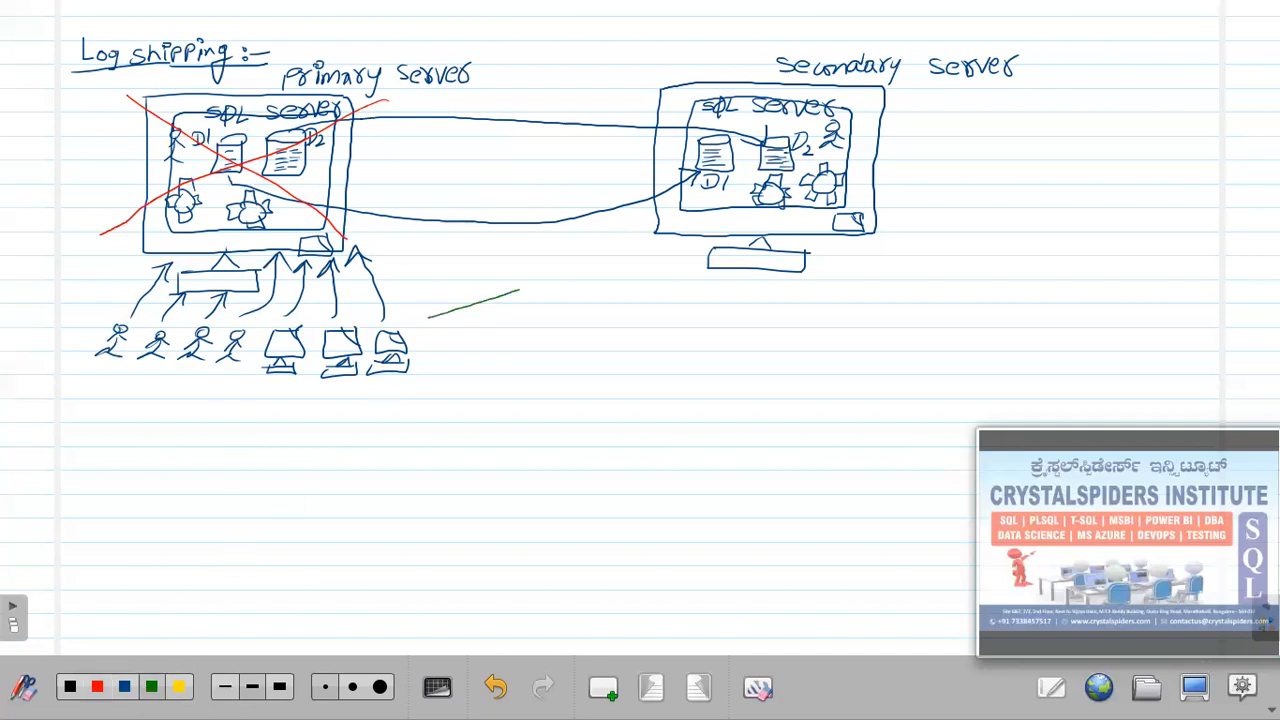
drag(643, 242, 651, 250)
click(153, 686)
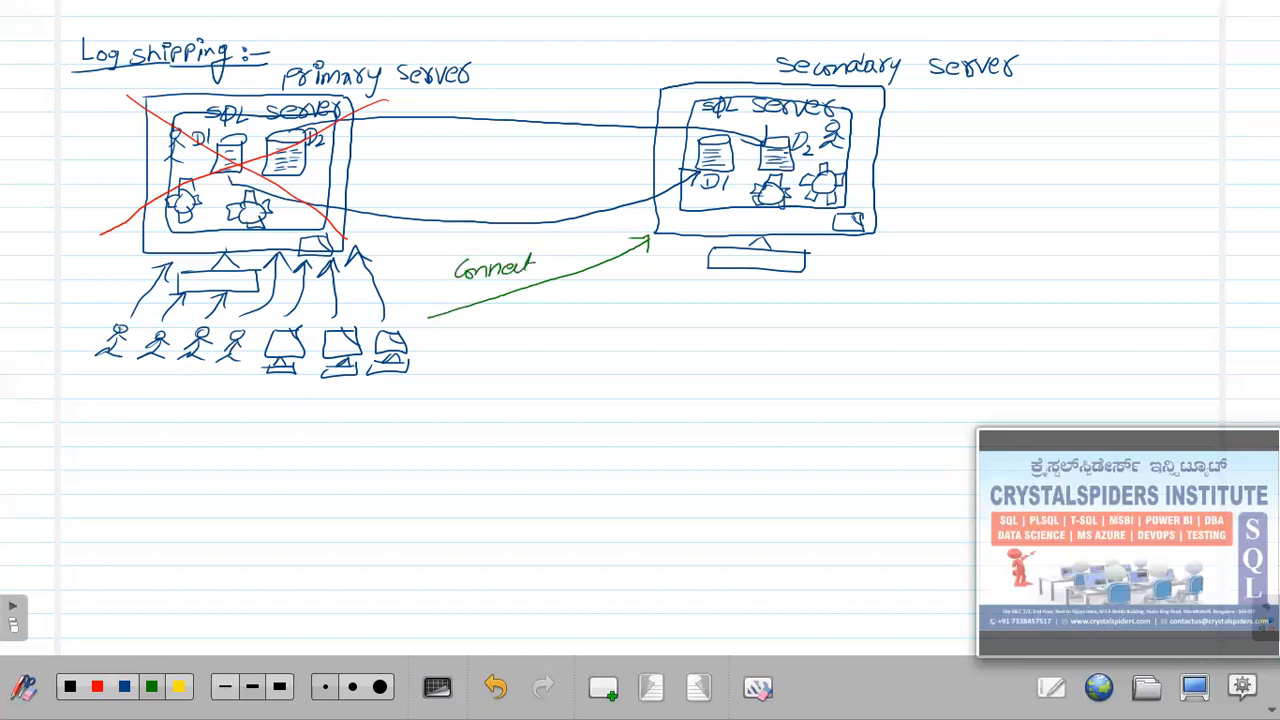
Write 'Connection after failover' in green along the arrow.
drag(564, 268, 576, 254)
drag(460, 297, 520, 297)
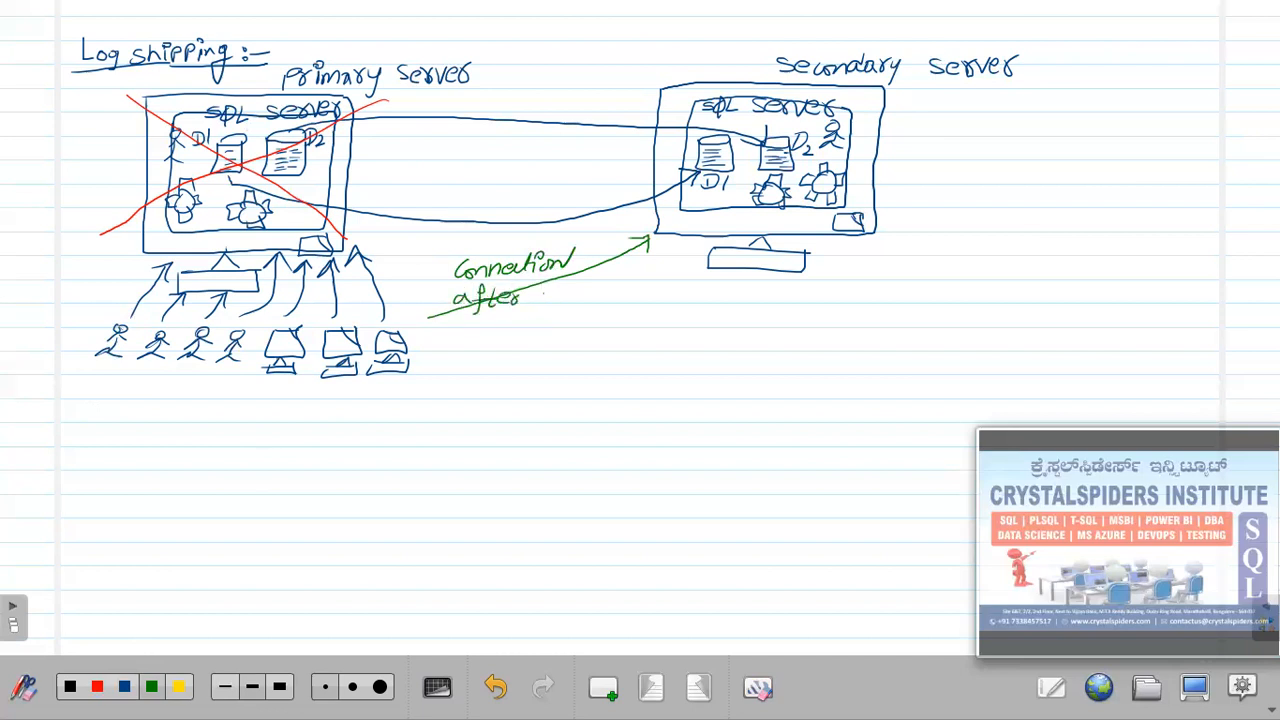
drag(600, 291, 648, 294)
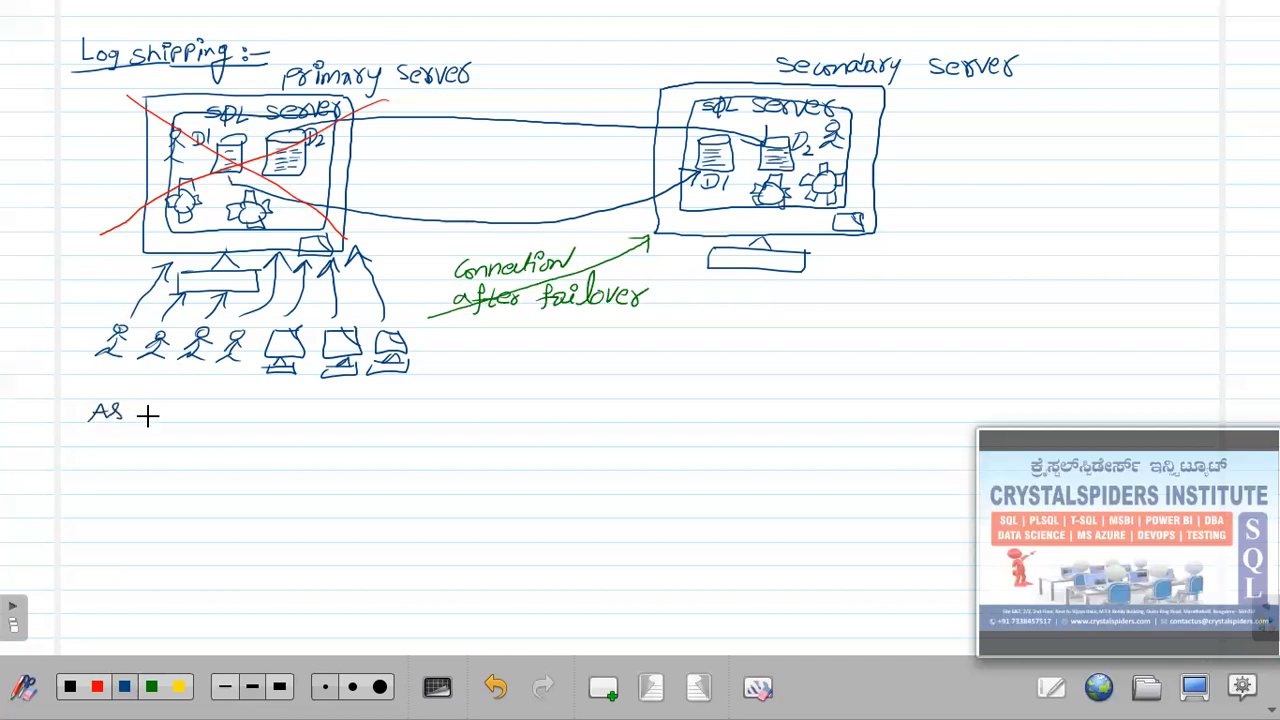
Handwrite 'As soon as P.S down, the users/application start connecting to' below the diagram in blue.
drag(157, 411, 163, 409)
drag(170, 410, 294, 419)
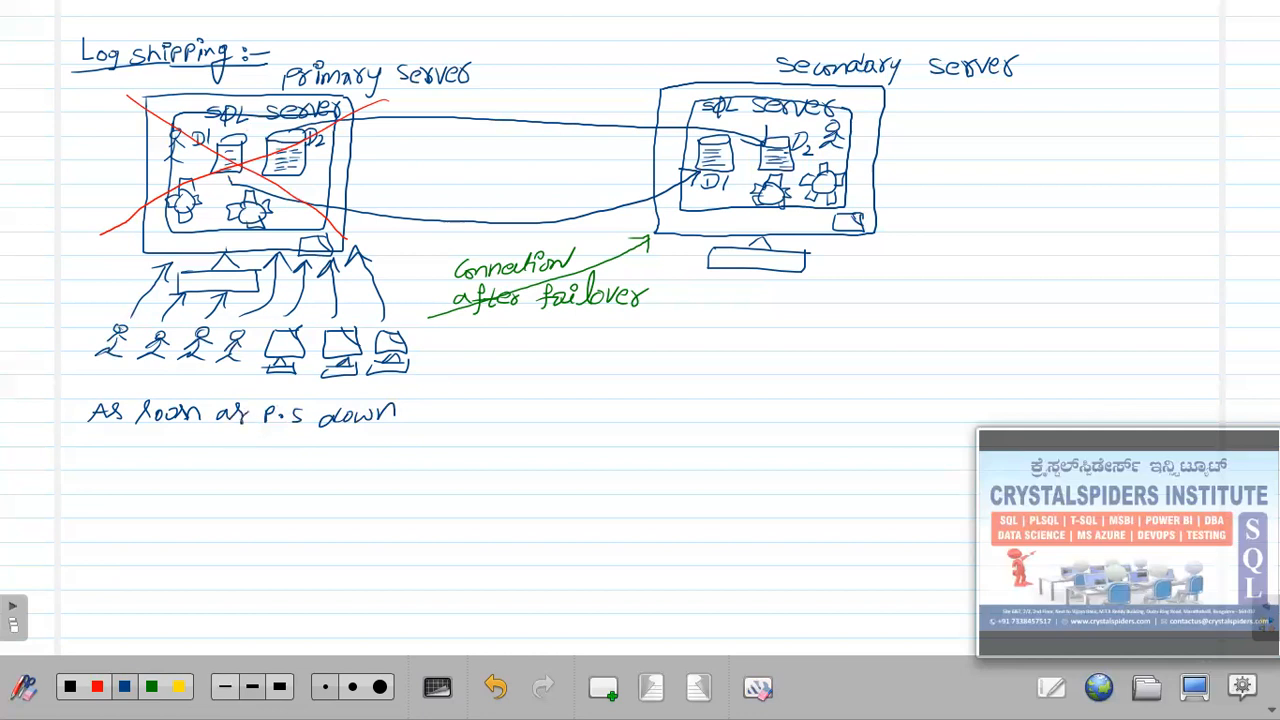
click(411, 421)
mouse_move(450, 410)
mouse_down()
mouse_move(462, 422)
mouse_move(620, 420)
mouse_move(625, 433)
mouse_up()
mouse_move(654, 411)
mouse_down()
mouse_move(704, 422)
mouse_move(718, 403)
mouse_up()
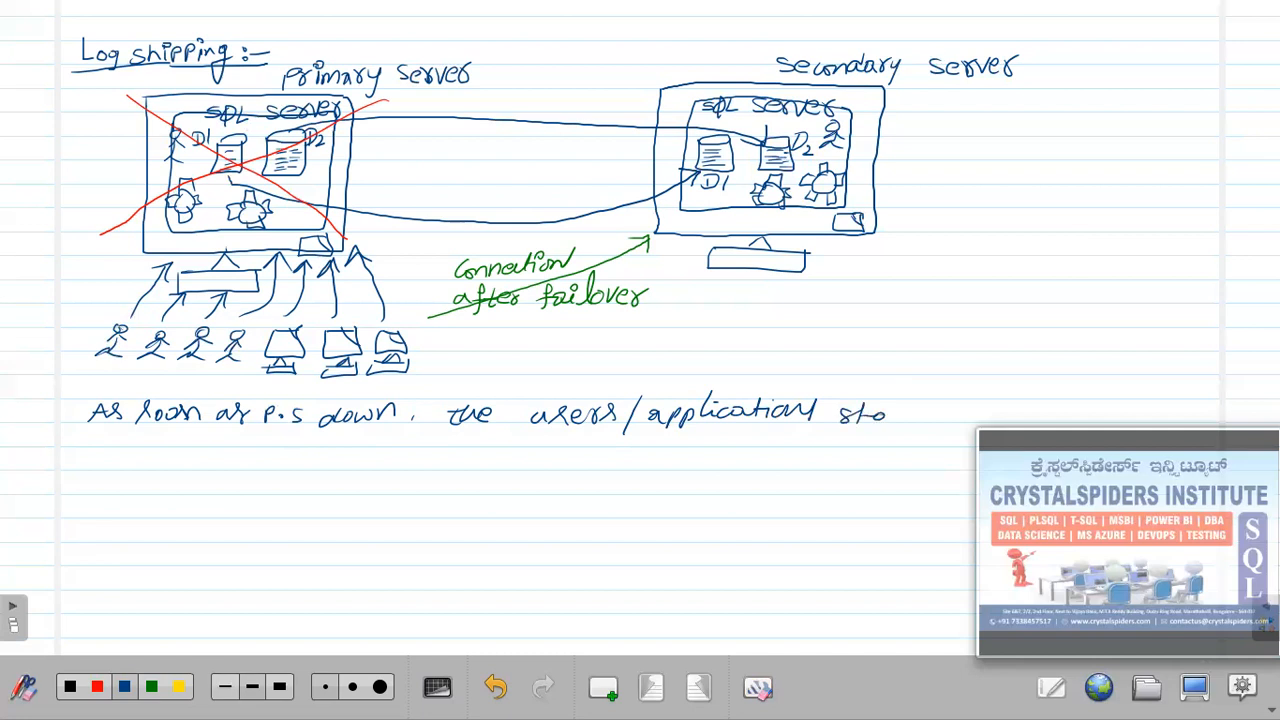
drag(910, 407, 1034, 419)
mouse_move(1040, 418)
mouse_down()
mouse_move(1050, 396)
mouse_move(1122, 418)
mouse_up()
drag(1112, 408, 1130, 407)
drag(1142, 408, 1150, 410)
Finish the sentence with 'the secondary server.' and begin a '– DBA's' point.
drag(88, 452, 86, 470)
drag(80, 460, 132, 462)
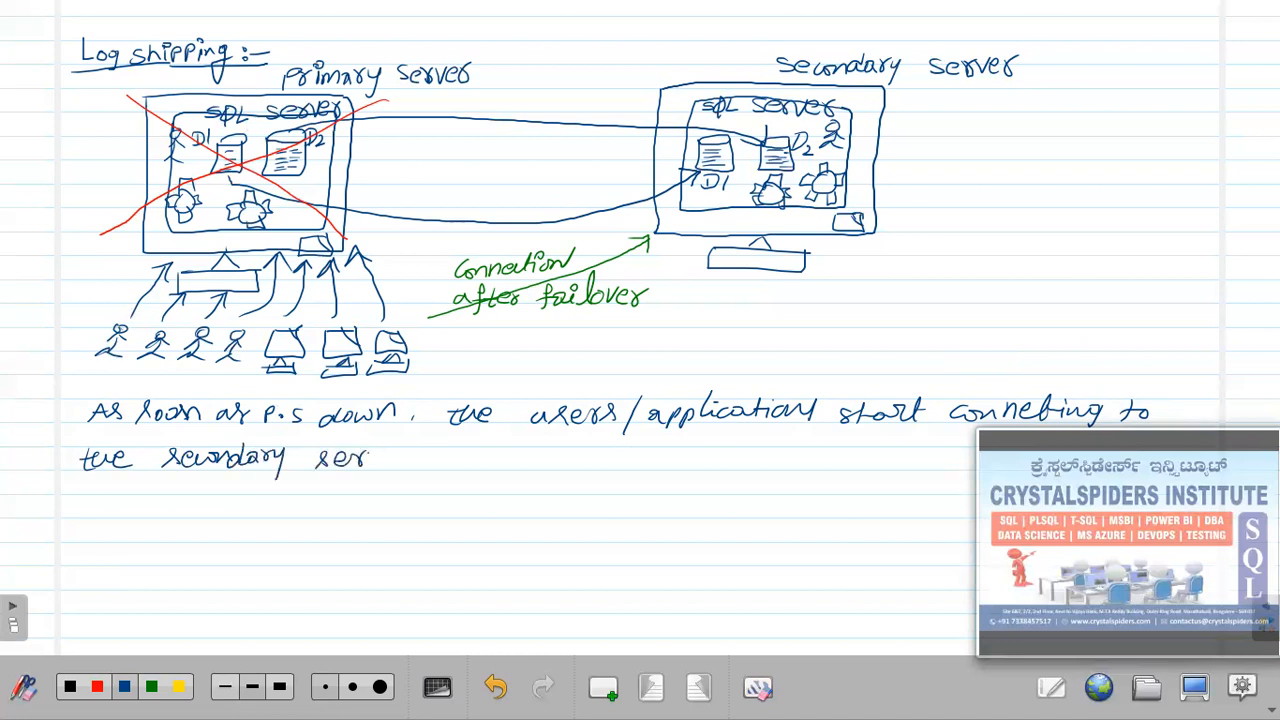
drag(394, 462, 401, 452)
drag(409, 452, 402, 465)
click(411, 463)
drag(152, 501, 226, 515)
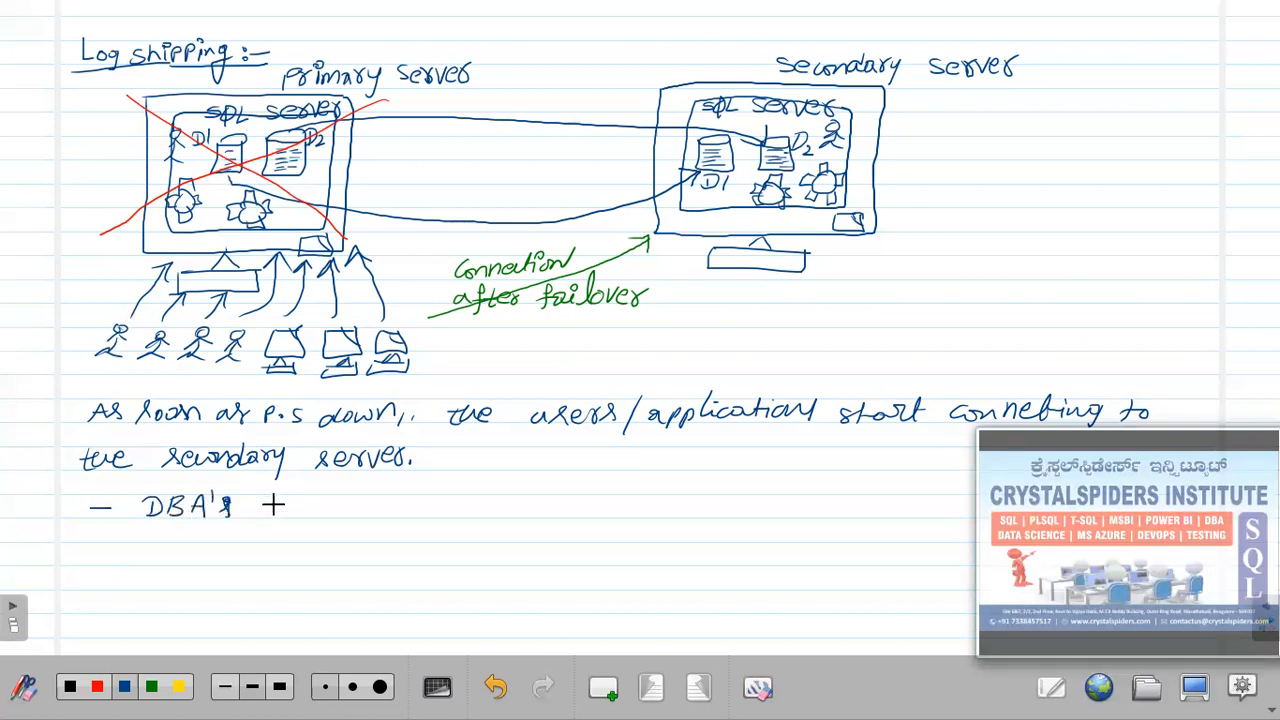
Handwrite 'have to work to bring secondary server' after 'DBA's'.
drag(300, 506, 321, 509)
drag(481, 500, 477, 512)
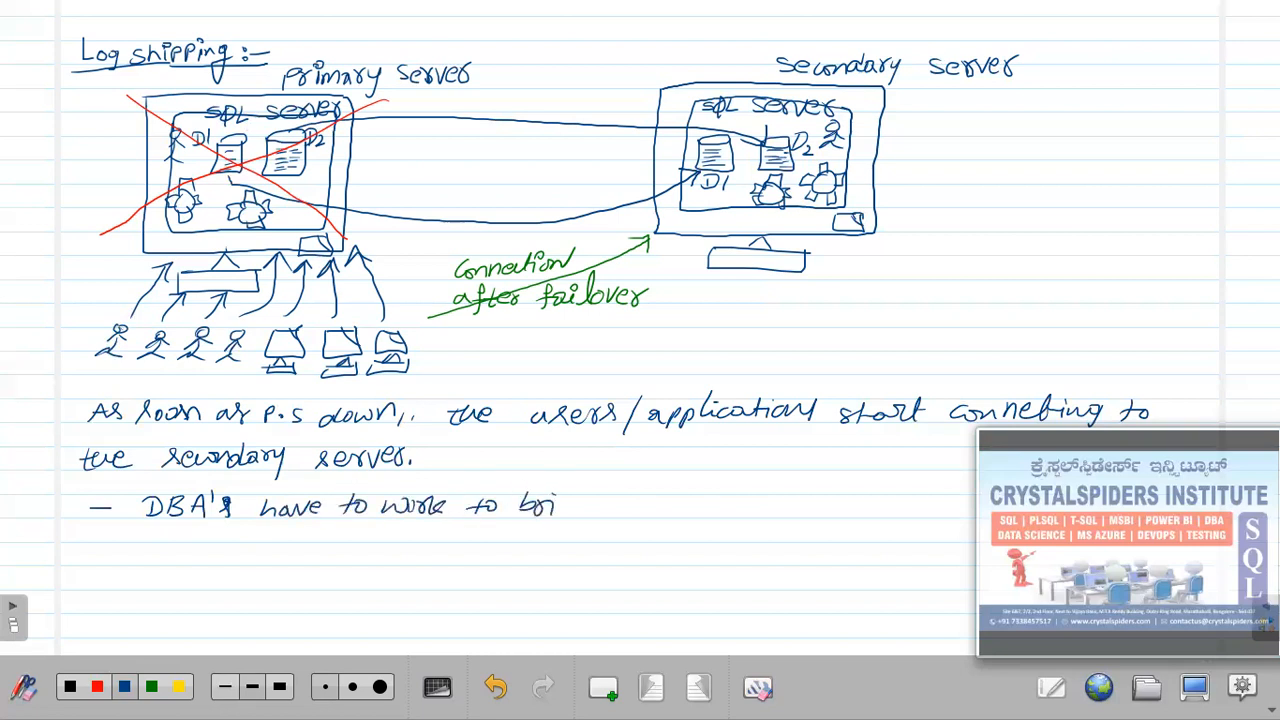
mouse_move(596, 494)
mouse_down()
mouse_move(583, 521)
mouse_move(627, 512)
mouse_up()
drag(725, 507, 748, 506)
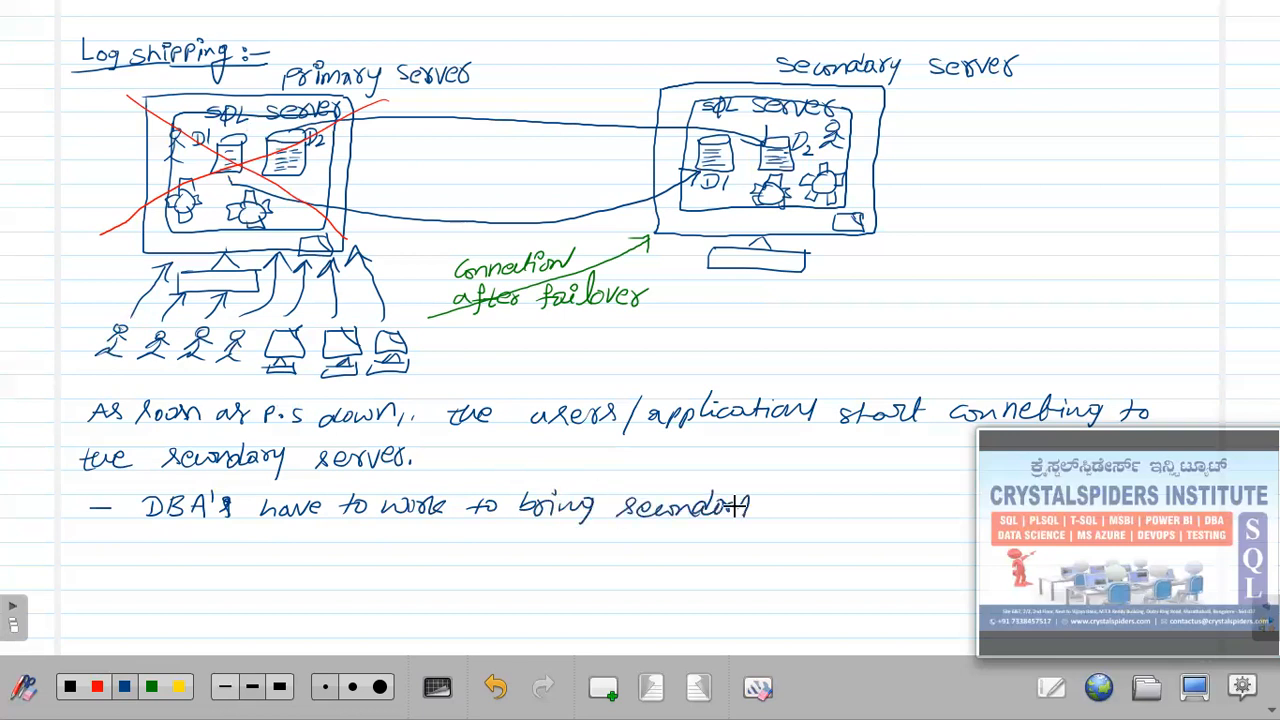
drag(849, 504, 863, 507)
Finish the bullet with 'available to access by users/application' and add a new blank page.
drag(158, 536, 160, 550)
drag(164, 535, 180, 538)
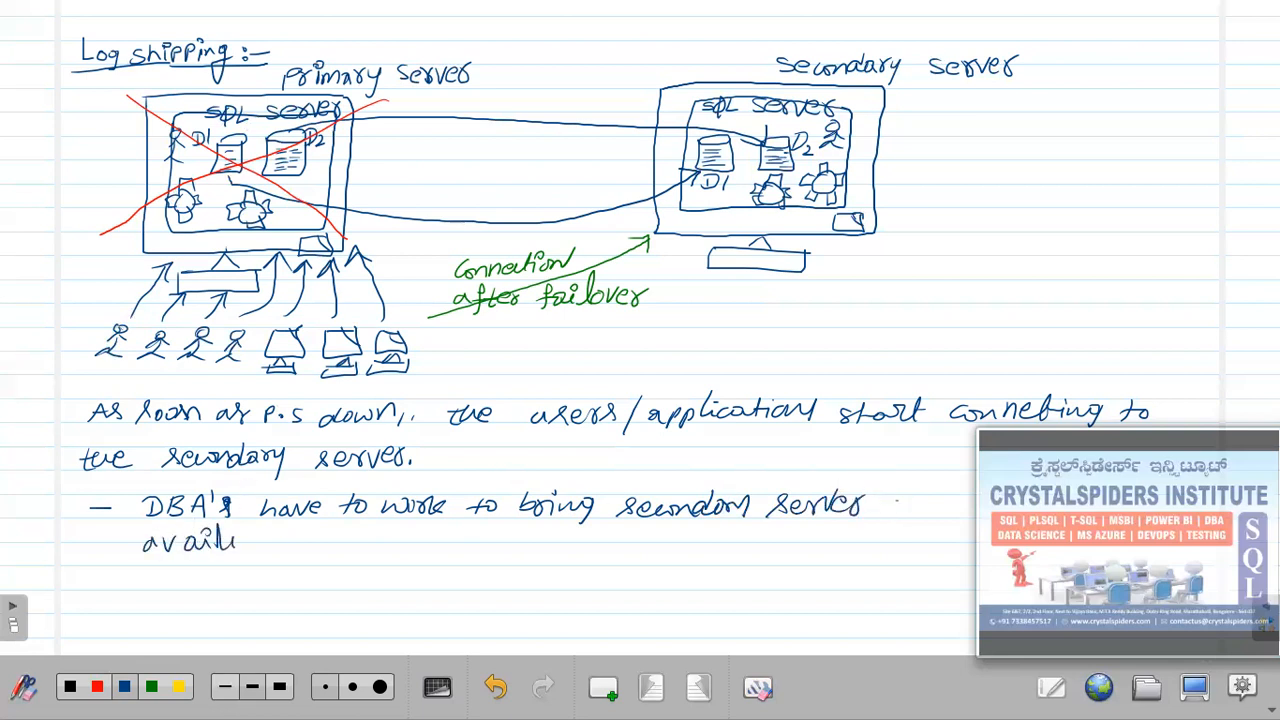
drag(266, 532, 278, 545)
drag(433, 532, 488, 572)
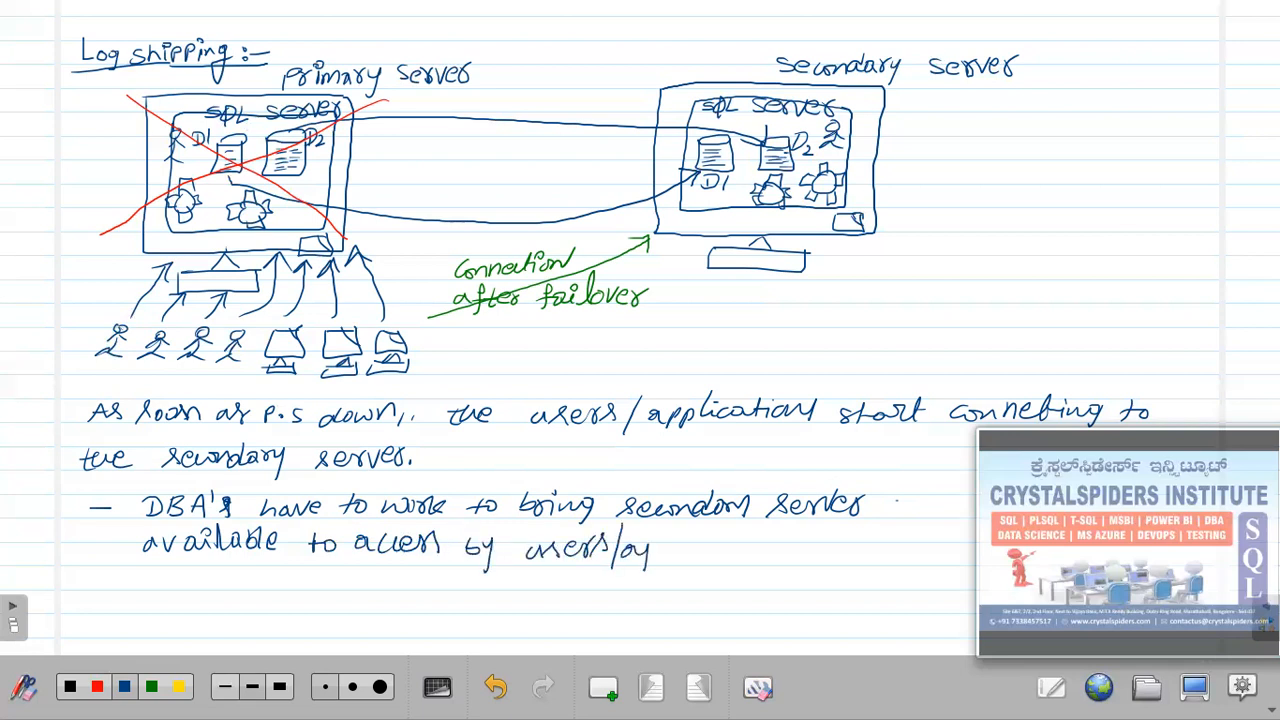
drag(722, 540, 797, 546)
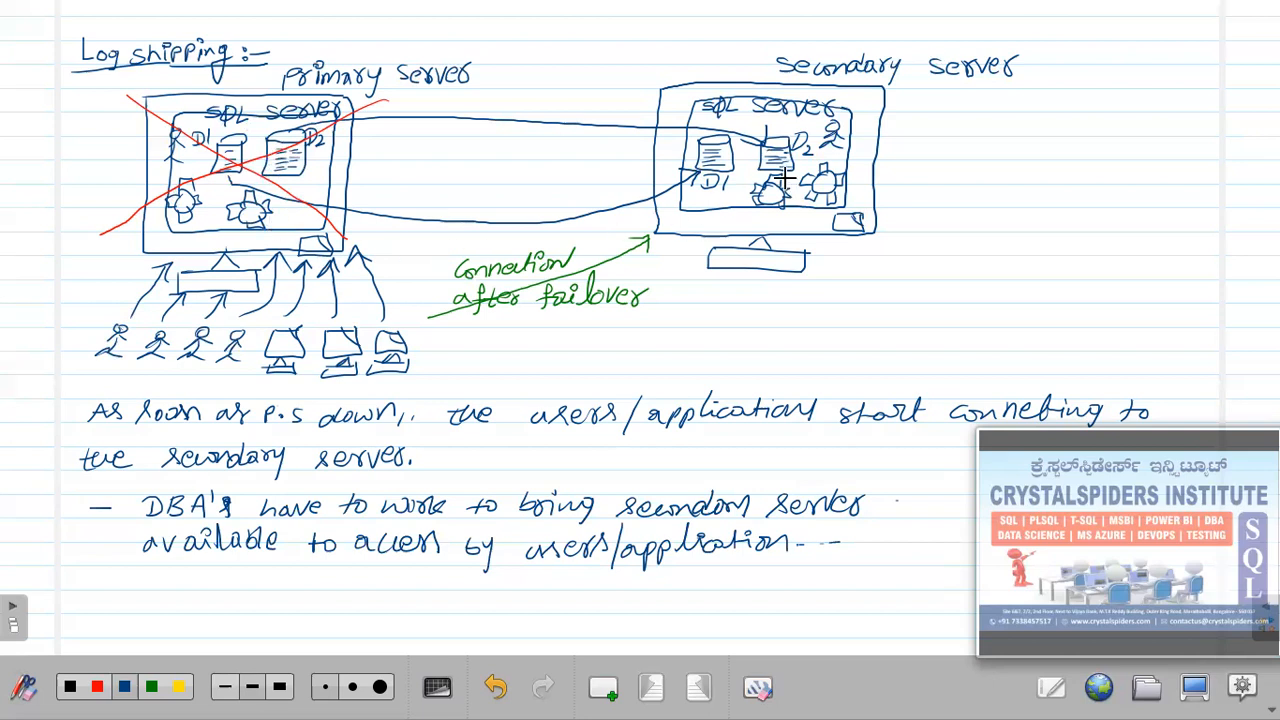
click(603, 688)
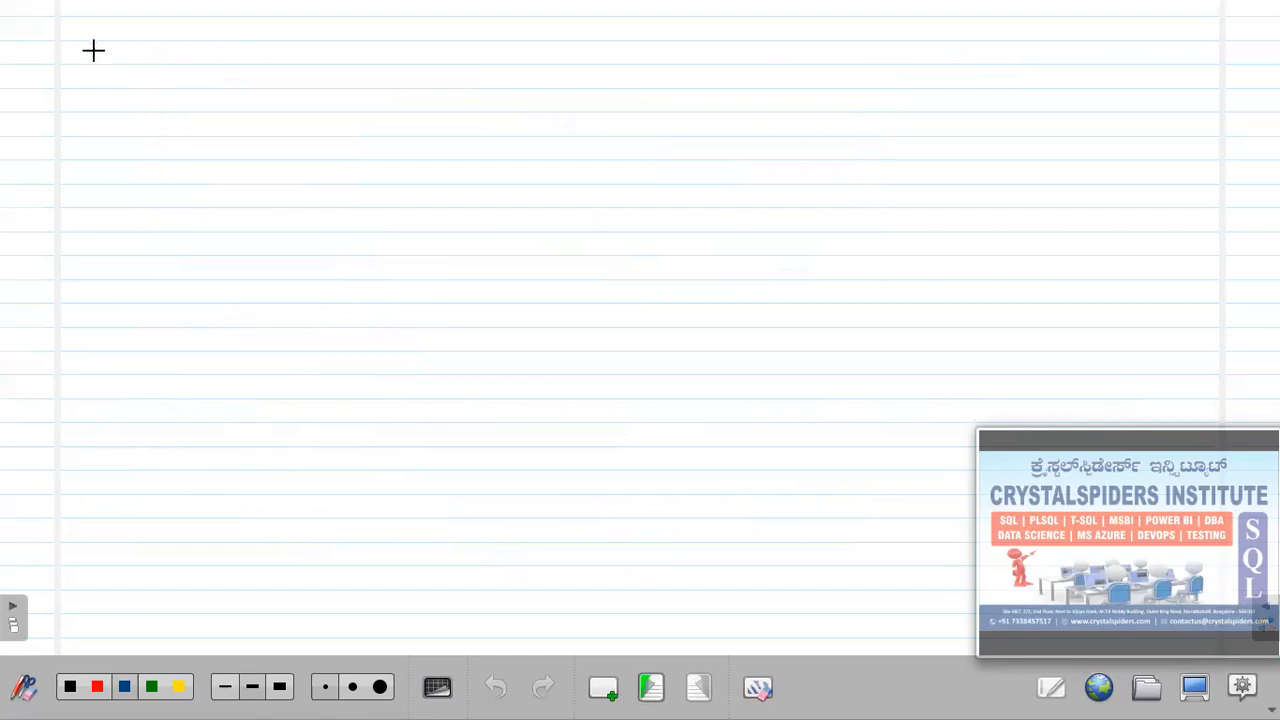
Handwrite the title 'Log Shipping' at the top and draw a monitor rectangle beneath it.
drag(101, 49, 103, 49)
mouse_move(115, 47)
mouse_down()
mouse_move(108, 66)
mouse_move(174, 60)
mouse_up()
drag(176, 48, 179, 66)
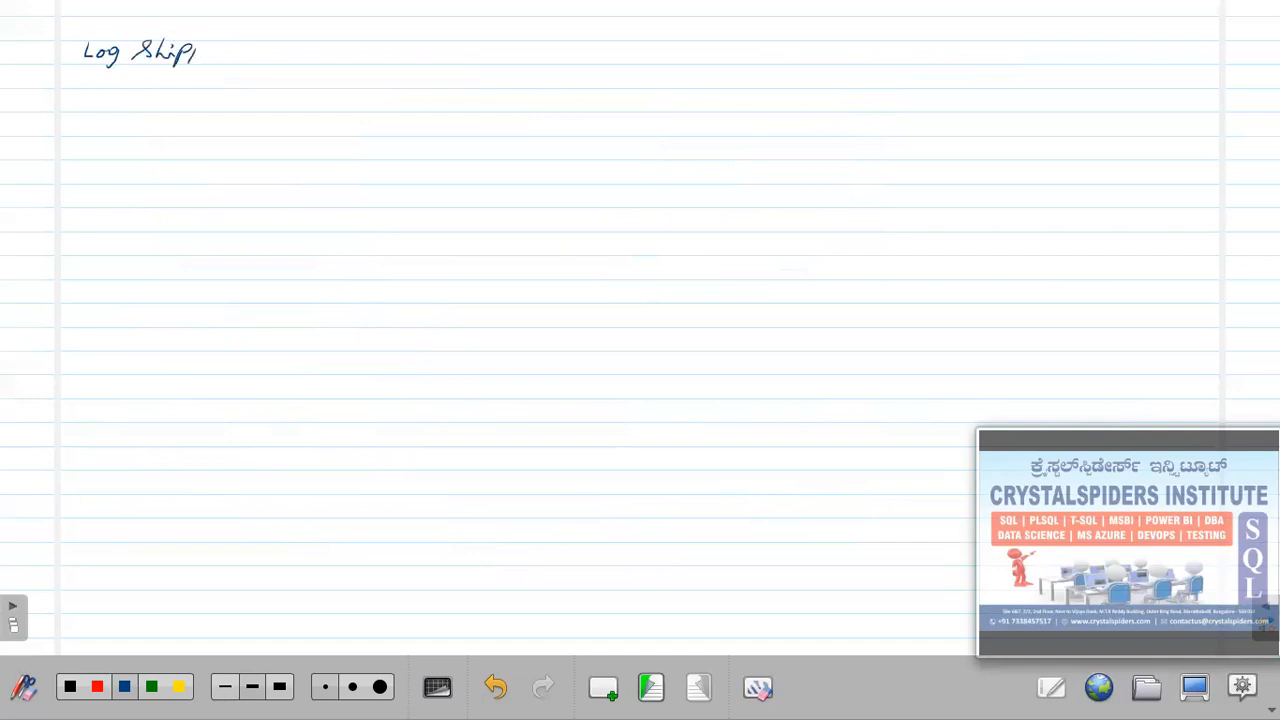
drag(248, 46, 238, 70)
drag(186, 115, 370, 115)
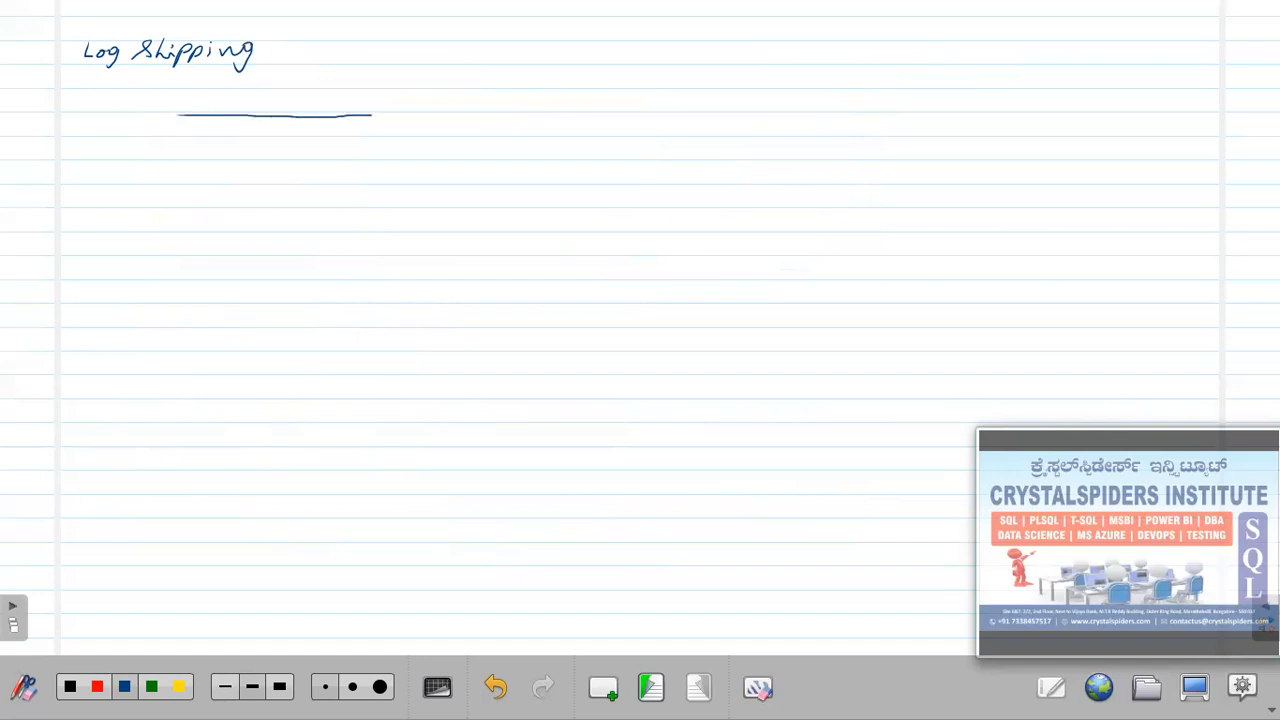
mouse_move(176, 168)
mouse_down()
mouse_move(166, 340)
mouse_move(397, 342)
mouse_move(428, 131)
mouse_up()
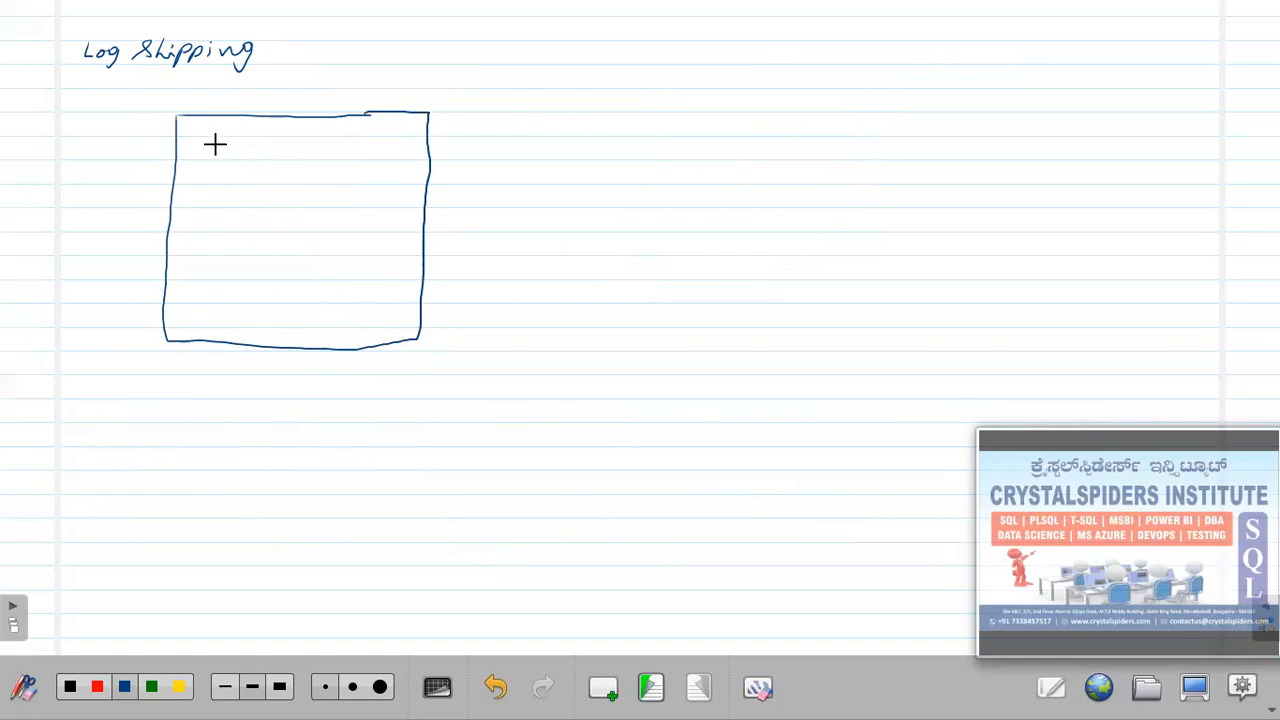
Draw a stand under the left monitor and a second monitor with stand on the right.
mouse_move(276, 362)
mouse_down()
mouse_move(253, 362)
mouse_move(293, 364)
mouse_up()
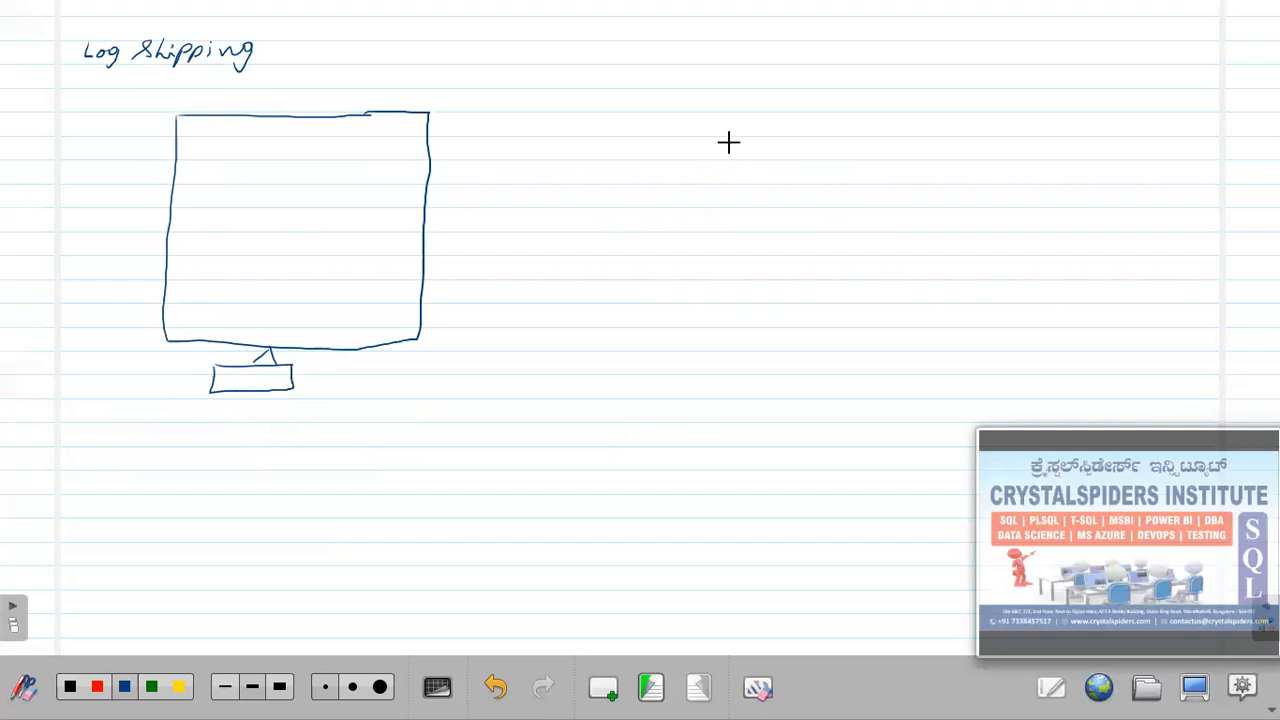
drag(687, 108, 897, 122)
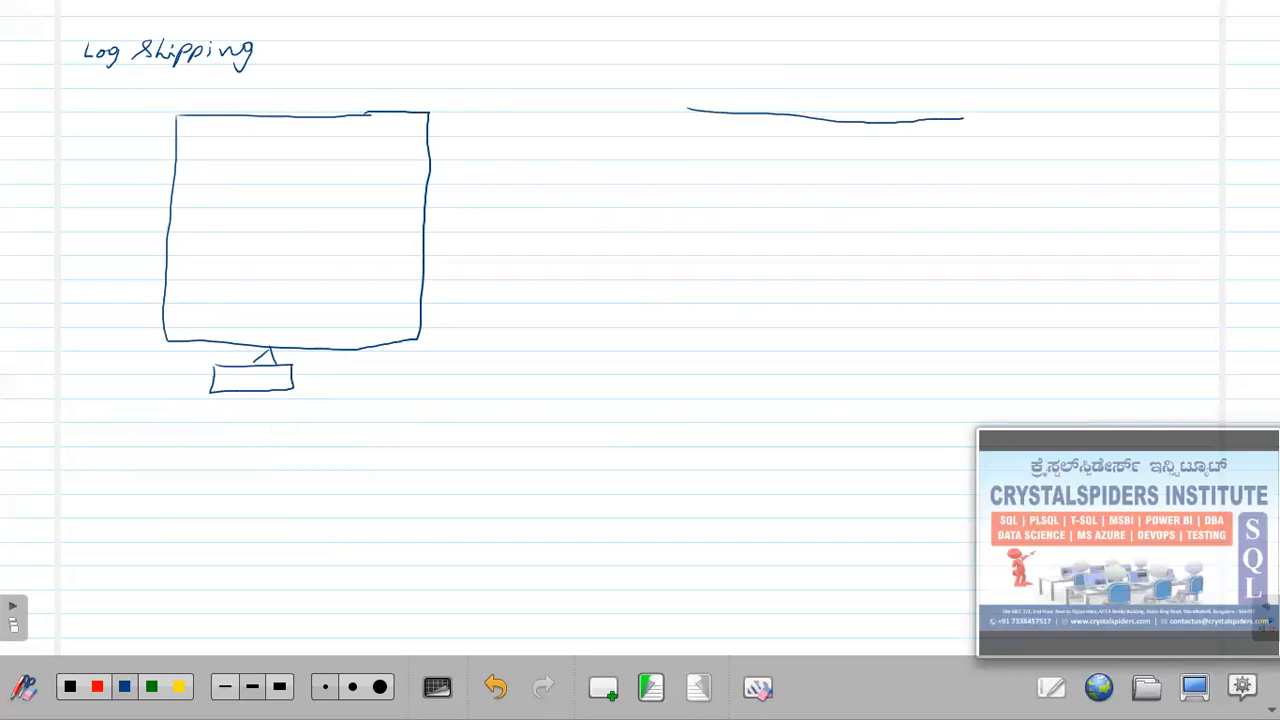
drag(687, 110, 674, 303)
mouse_move(672, 350)
mouse_down()
mouse_move(972, 360)
mouse_move(1004, 140)
mouse_up()
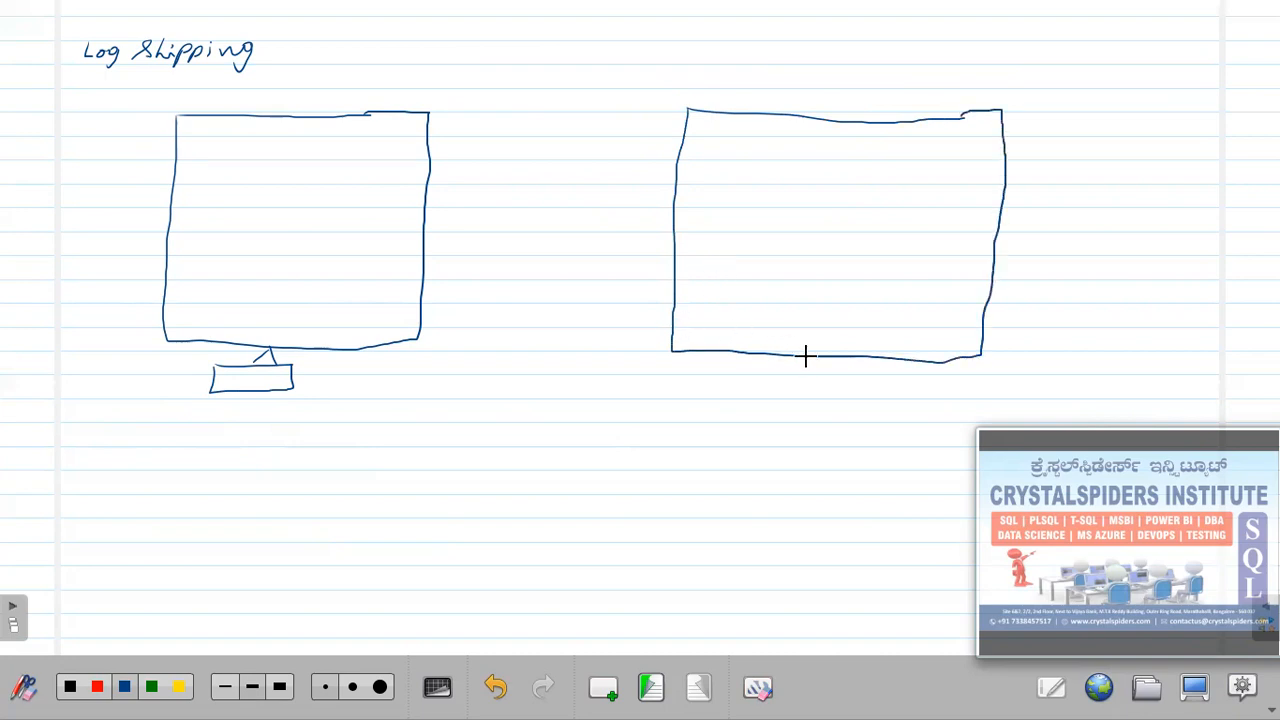
mouse_move(800, 372)
mouse_down()
mouse_move(703, 366)
mouse_move(916, 397)
mouse_move(913, 374)
mouse_move(791, 366)
mouse_move(812, 354)
mouse_up()
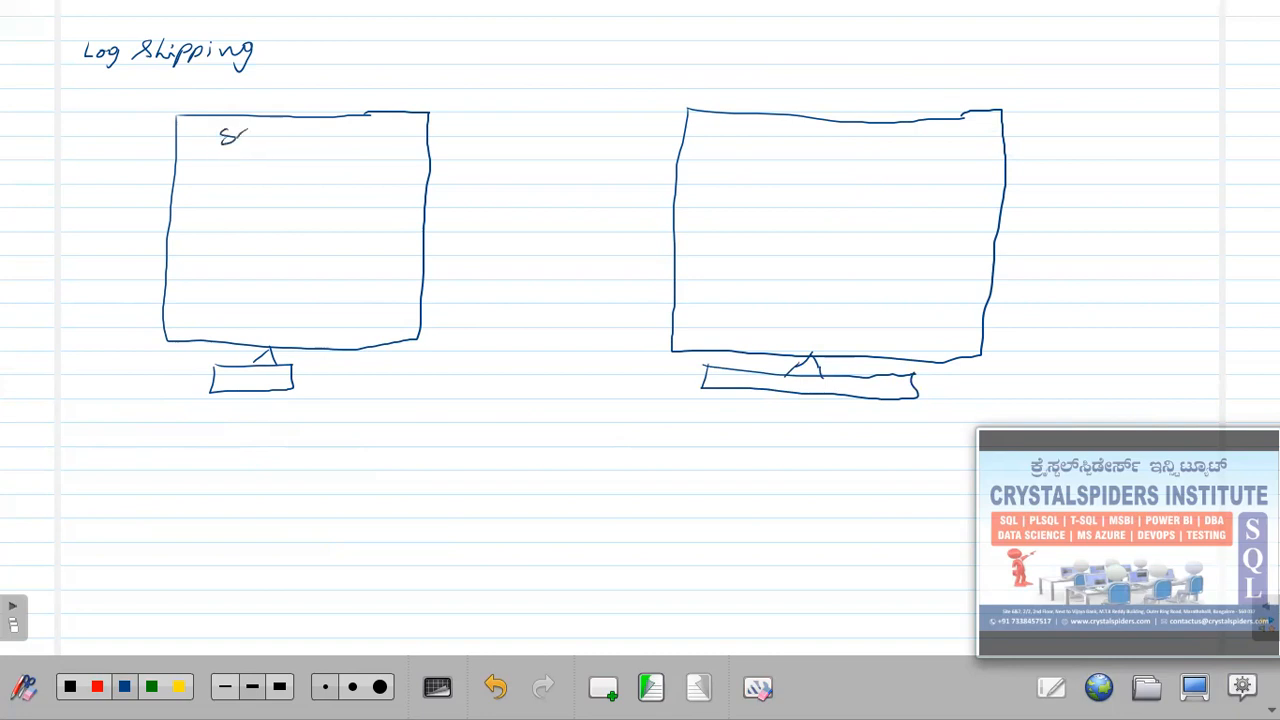
Label the left monitor 'SQL server' with an inner screen box and database cylinder; start 'SQL' on the right.
drag(320, 136, 330, 141)
drag(335, 134, 397, 129)
drag(266, 148, 405, 156)
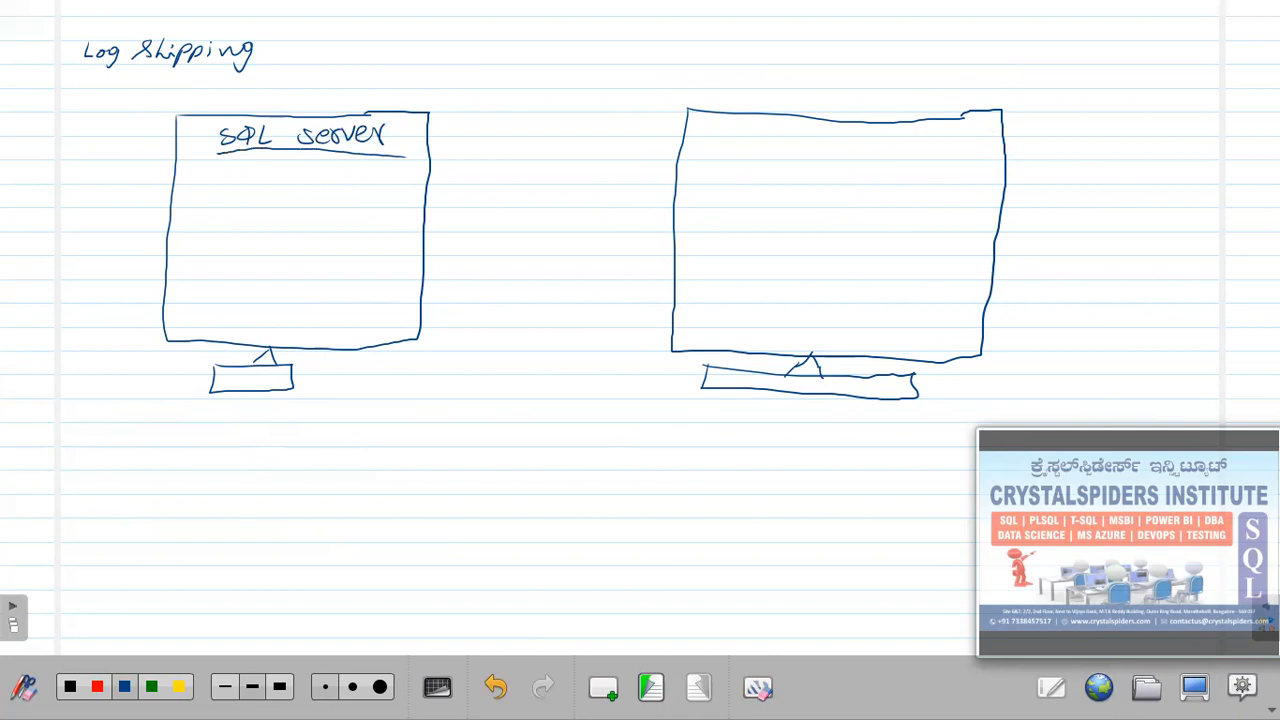
mouse_move(216, 168)
mouse_down()
mouse_move(210, 313)
mouse_move(358, 312)
mouse_move(408, 176)
mouse_up()
drag(265, 188, 374, 184)
mouse_move(277, 188)
mouse_down()
mouse_move(291, 280)
mouse_move(374, 184)
mouse_move(277, 188)
mouse_up()
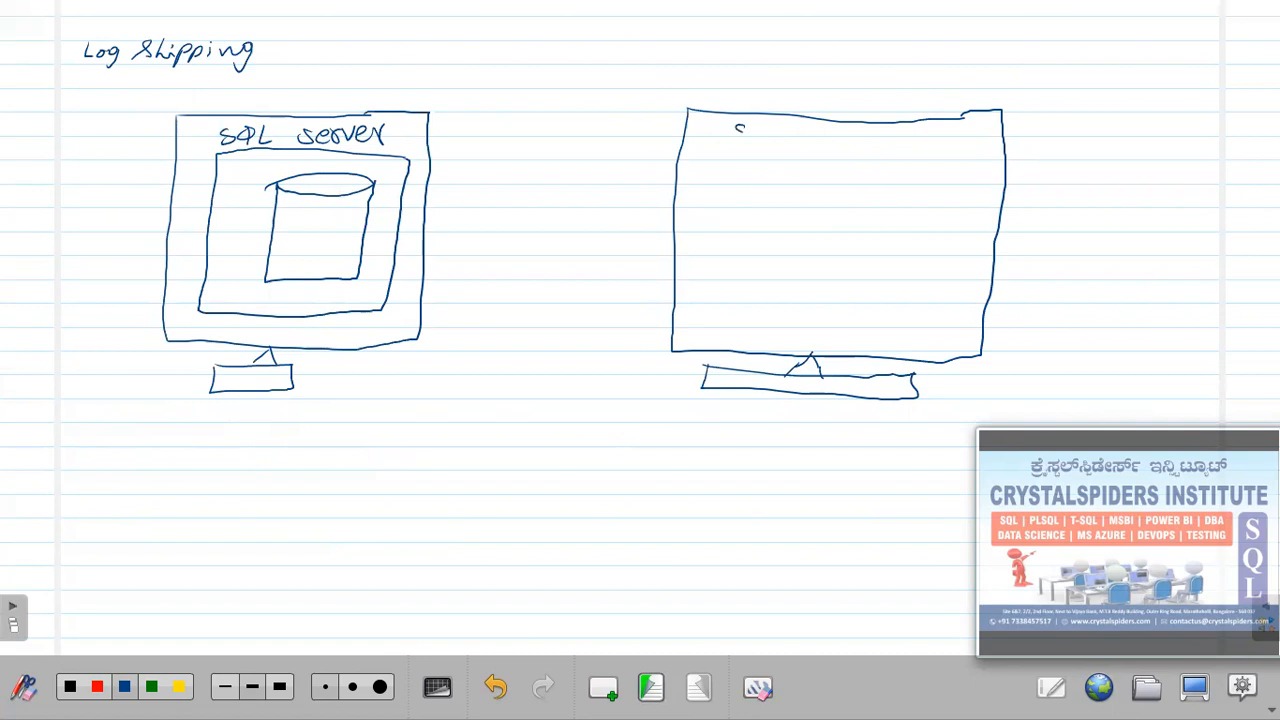
drag(757, 136, 765, 147)
drag(768, 126, 784, 143)
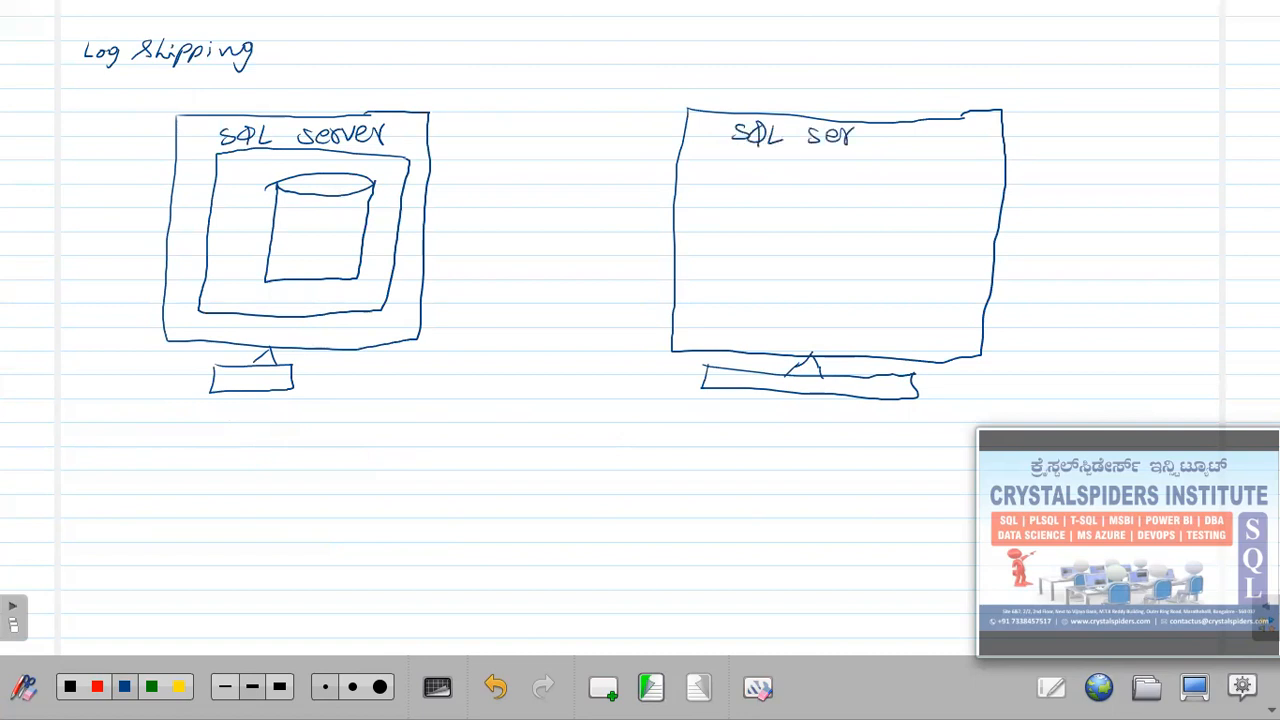
Finish and underline 'SQL server' in the right monitor and draw its inner screen box.
drag(886, 136, 897, 143)
drag(899, 143, 908, 126)
drag(700, 153, 957, 160)
mouse_move(701, 156)
mouse_down()
mouse_move(692, 300)
mouse_move(775, 323)
mouse_move(923, 325)
mouse_move(972, 188)
mouse_up()
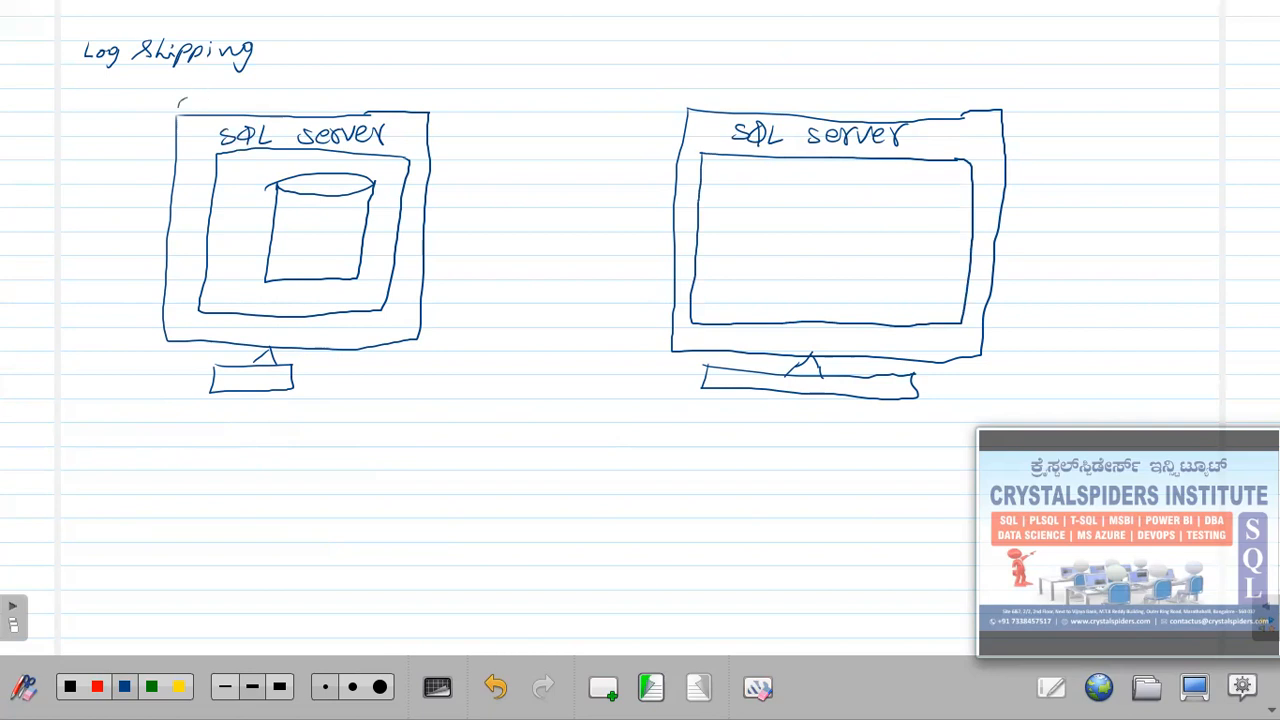
Add '(LEARNSQL)' to the left label and write computer names above both monitors.
drag(240, 96, 268, 112)
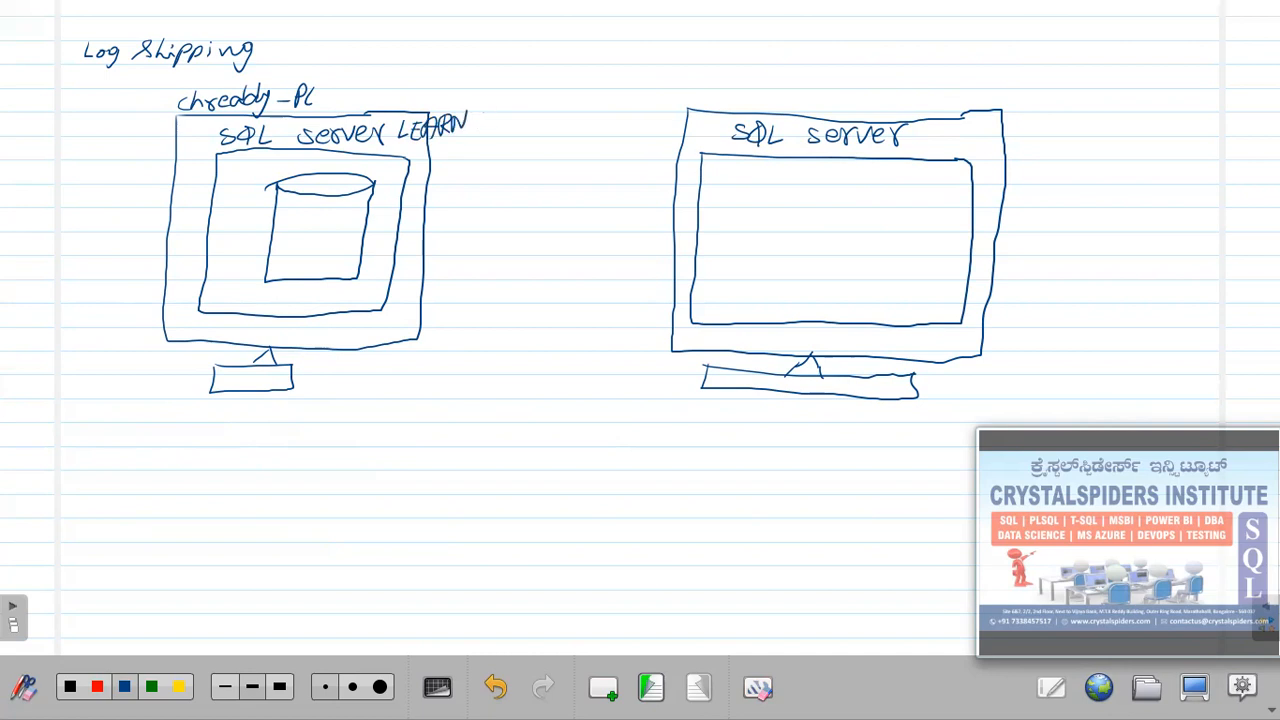
drag(498, 108, 510, 125)
drag(512, 100, 516, 134)
drag(408, 114, 396, 146)
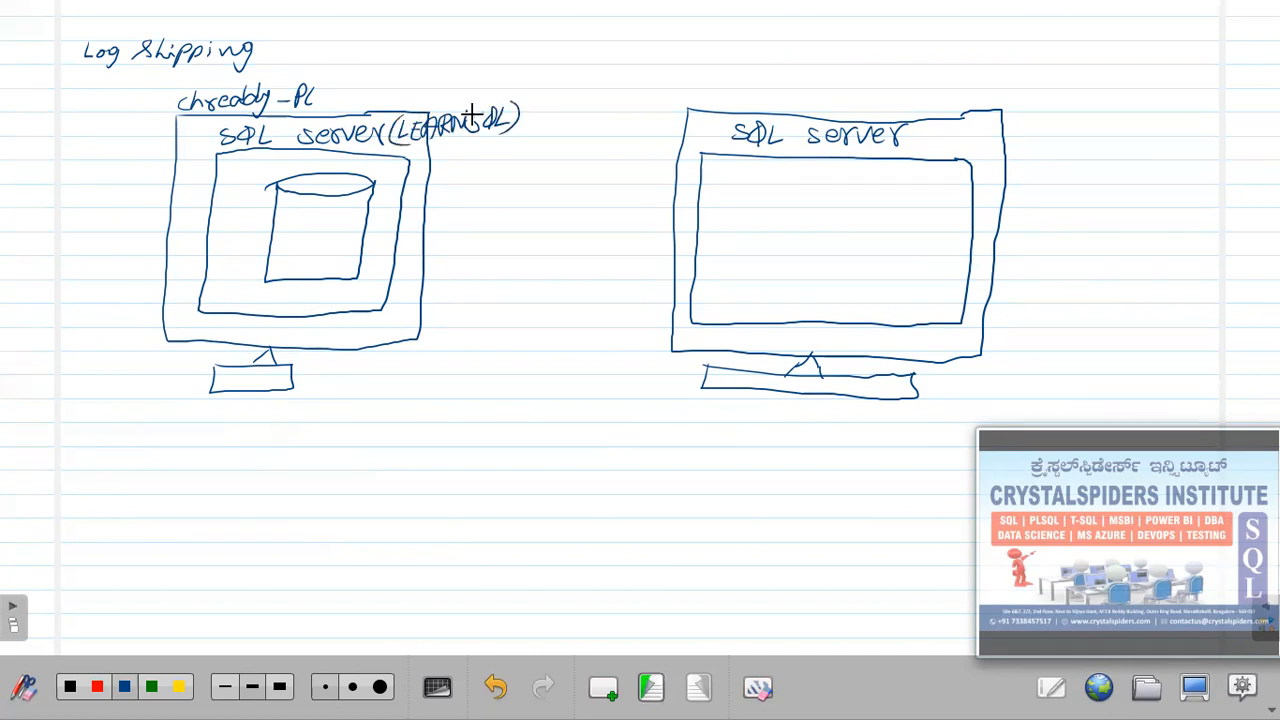
mouse_move(702, 88)
mouse_down()
mouse_move(712, 100)
mouse_move(792, 86)
mouse_up()
drag(778, 90, 788, 106)
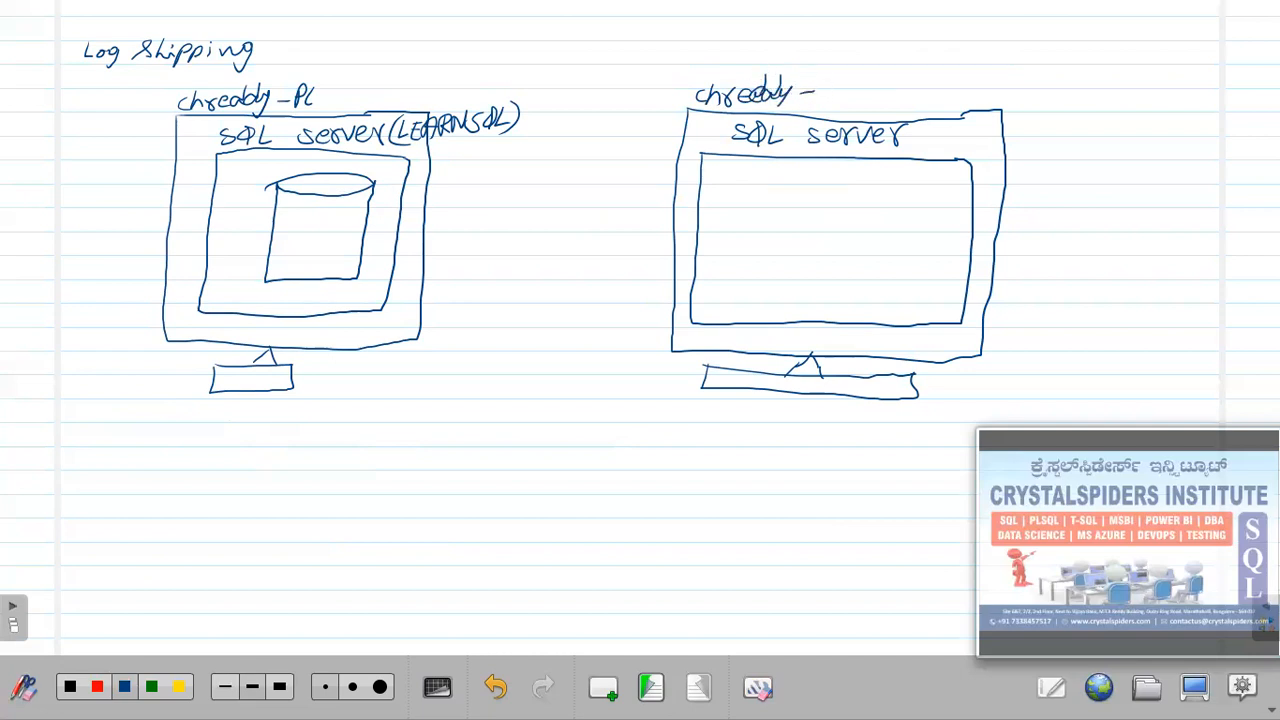
drag(842, 86, 845, 97)
Add '(TGT)' to the right monitor's label and draw a green arrow out of the database.
mouse_move(934, 122)
mouse_down()
mouse_move(930, 146)
mouse_move(955, 122)
mouse_up()
drag(947, 124, 946, 146)
drag(974, 124, 962, 144)
drag(1025, 113, 1020, 150)
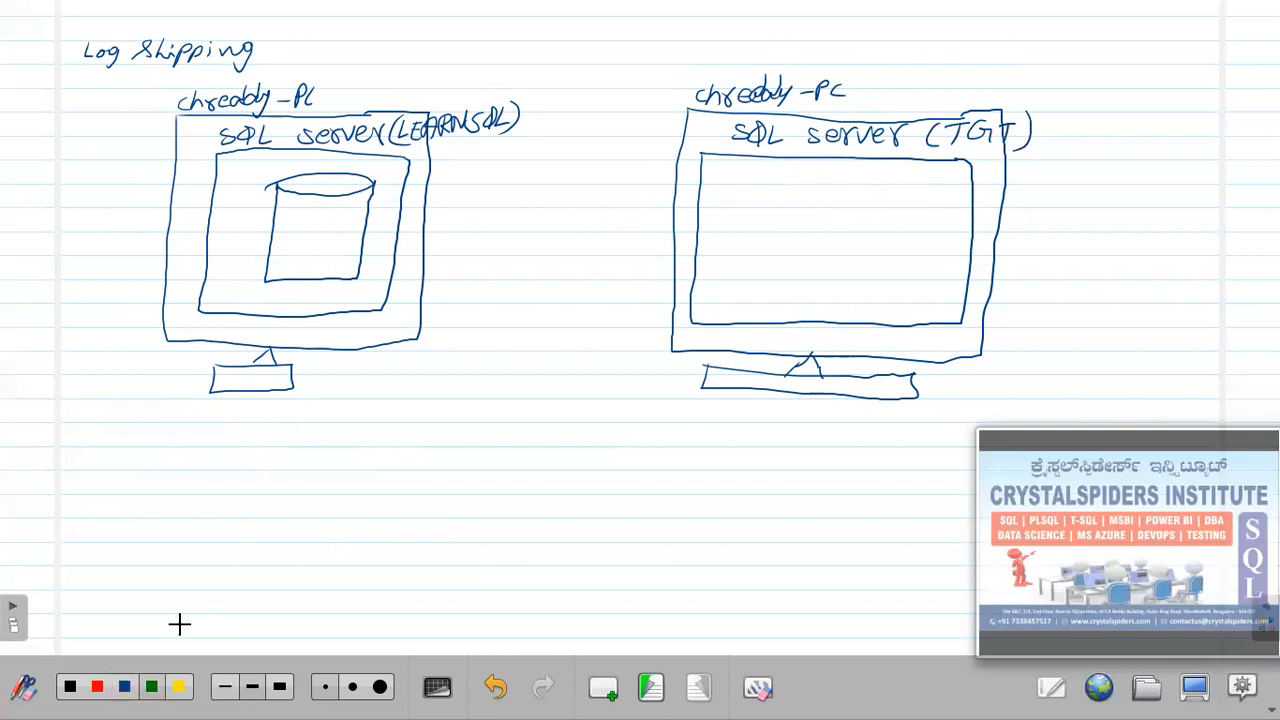
drag(354, 206, 510, 172)
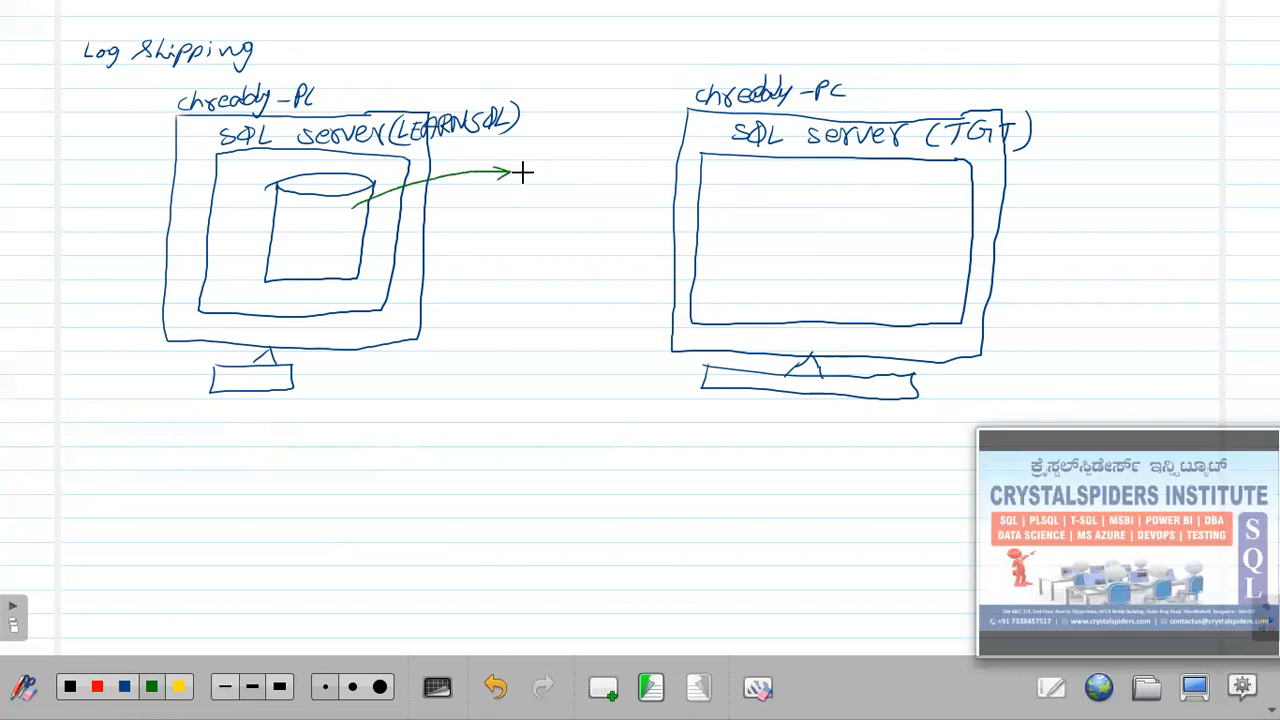
Extend the green arrow to the target, then in blue draw a TS_1 database inside it.
drag(541, 170, 668, 165)
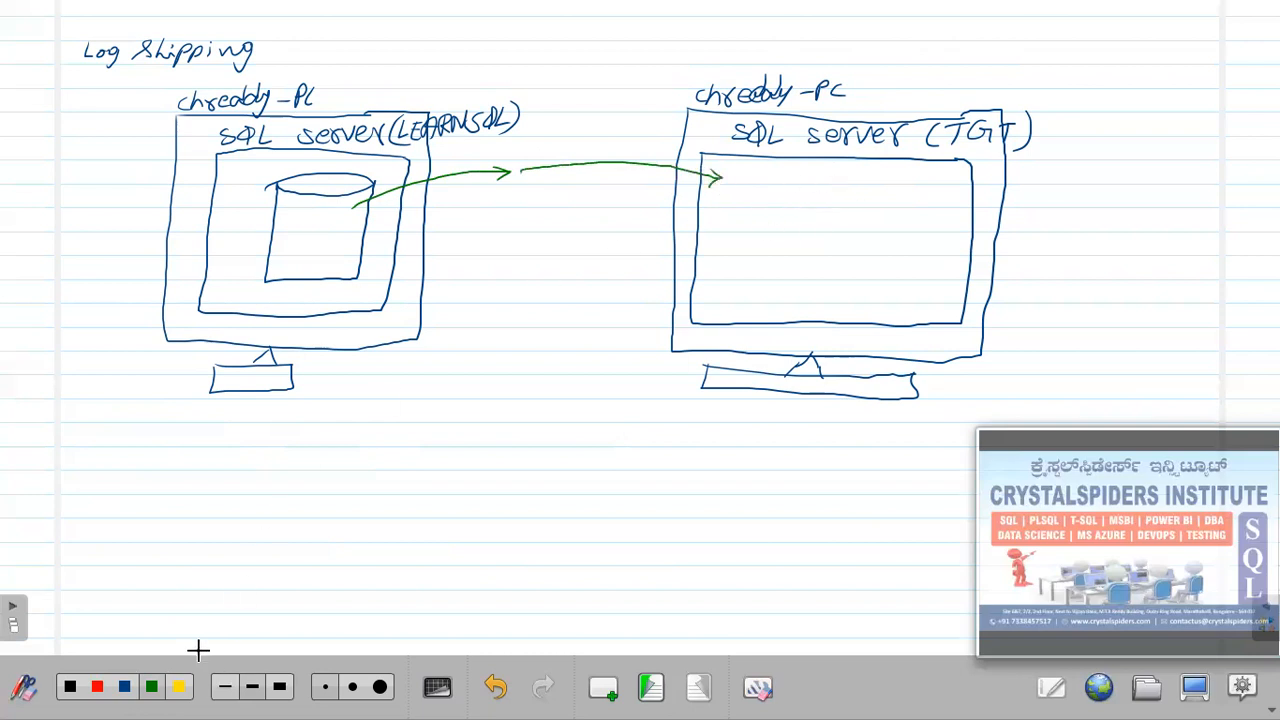
click(120, 690)
mouse_move(745, 185)
mouse_down()
mouse_move(828, 171)
mouse_move(798, 191)
mouse_move(762, 281)
mouse_move(866, 278)
mouse_up()
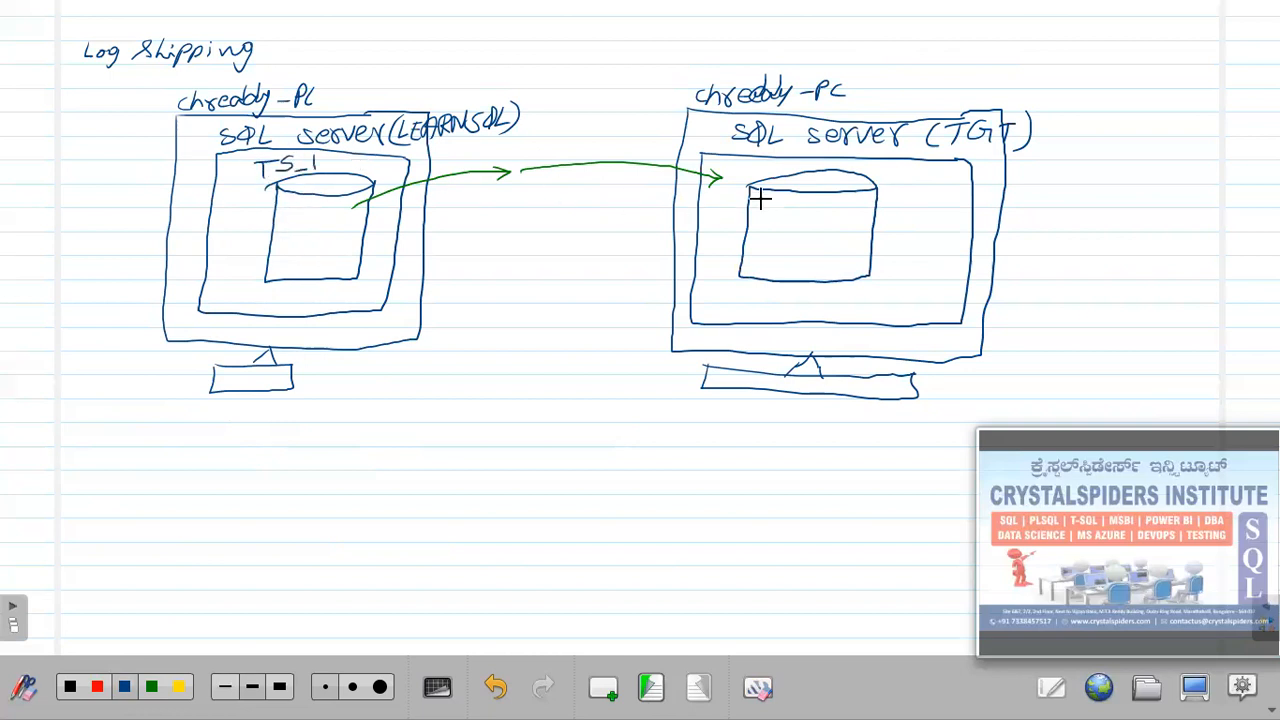
mouse_move(910, 182)
mouse_down()
mouse_move(899, 190)
mouse_move(940, 194)
mouse_up()
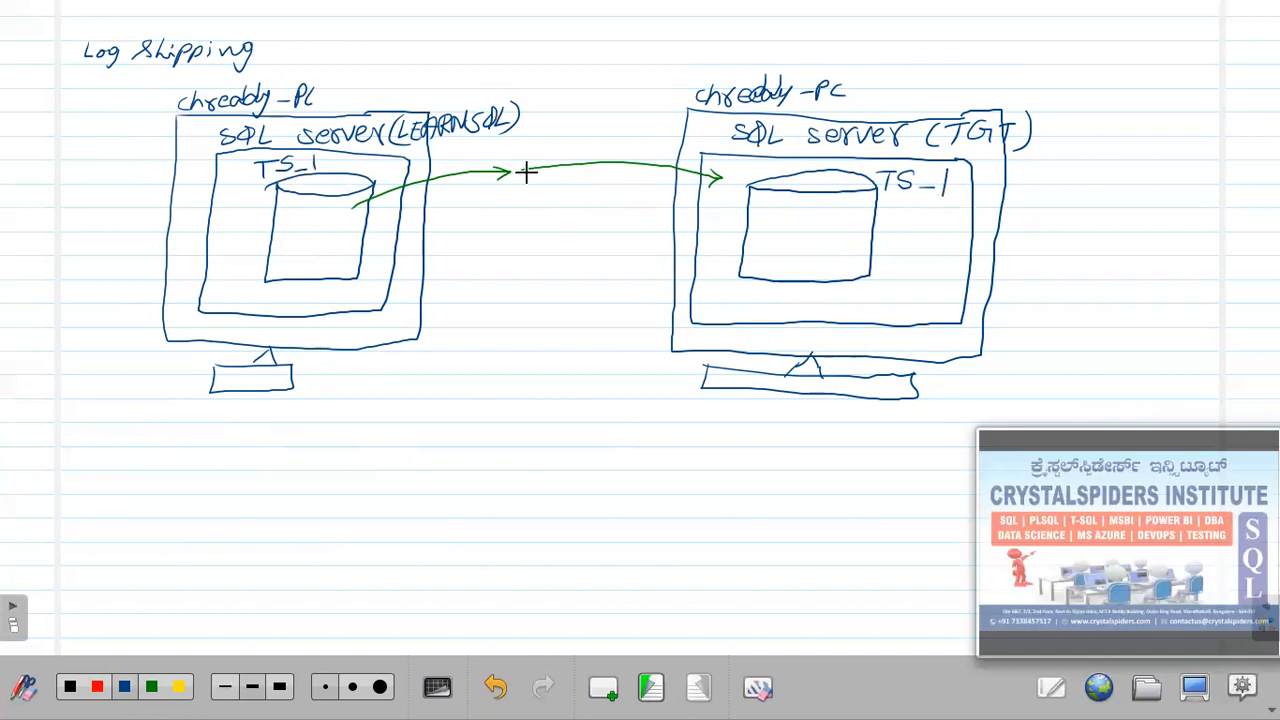
In green, write 'Take Full bkP' above the arrow and 'Restore on secondary' below it.
click(157, 686)
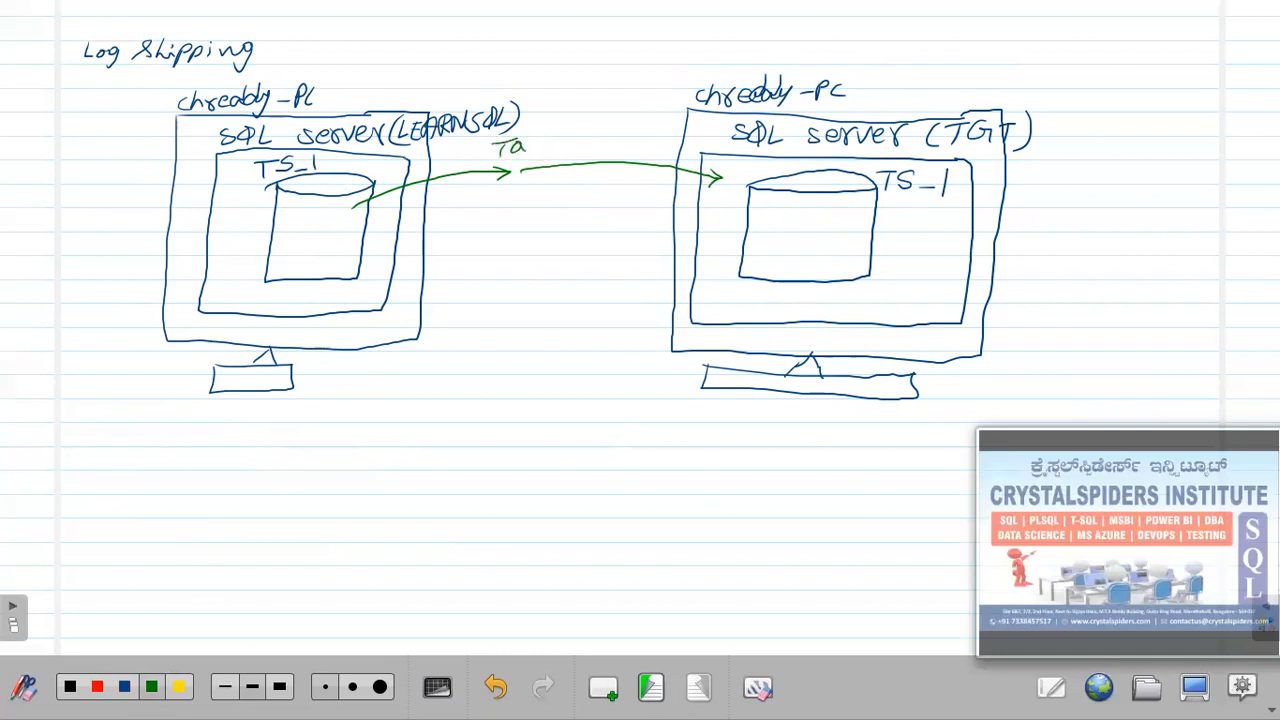
mouse_move(617, 99)
mouse_down()
mouse_move(613, 137)
mouse_move(660, 140)
mouse_up()
drag(660, 114, 661, 127)
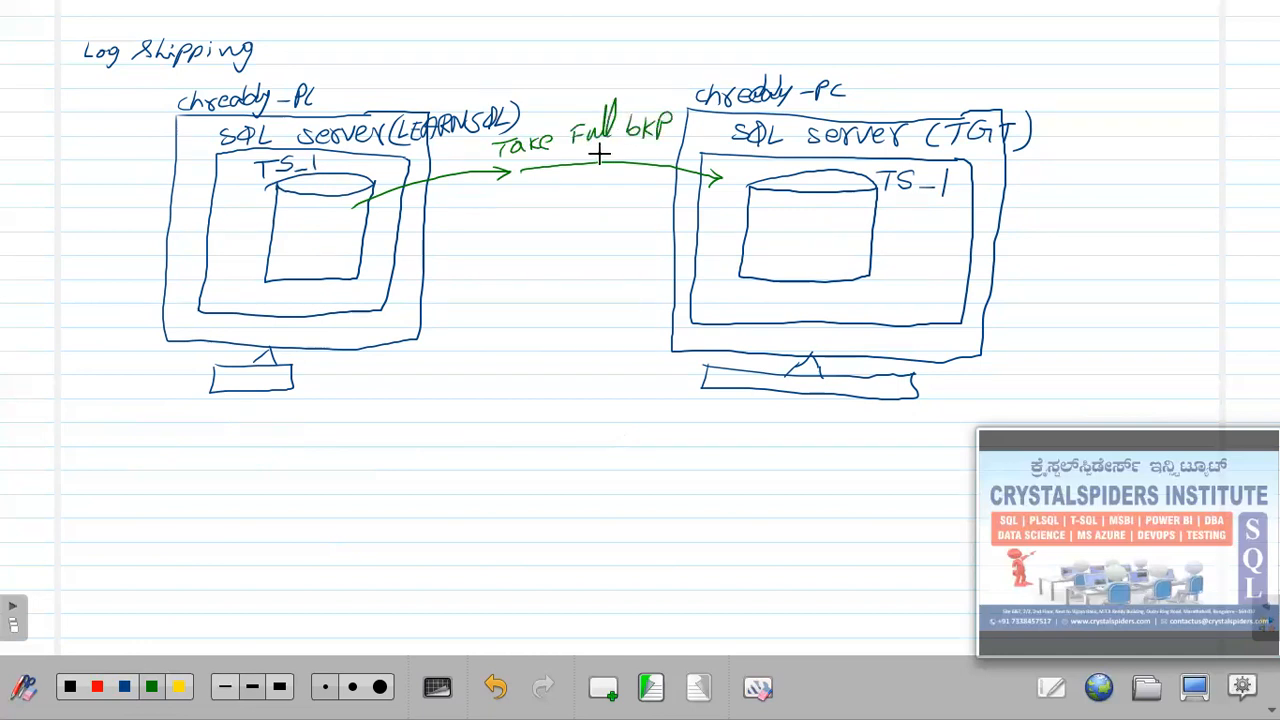
drag(508, 187, 522, 192)
mouse_move(540, 180)
mouse_down()
mouse_move(530, 196)
mouse_move(552, 182)
mouse_up()
mouse_move(560, 190)
mouse_down()
mouse_move(570, 174)
mouse_move(620, 163)
mouse_up()
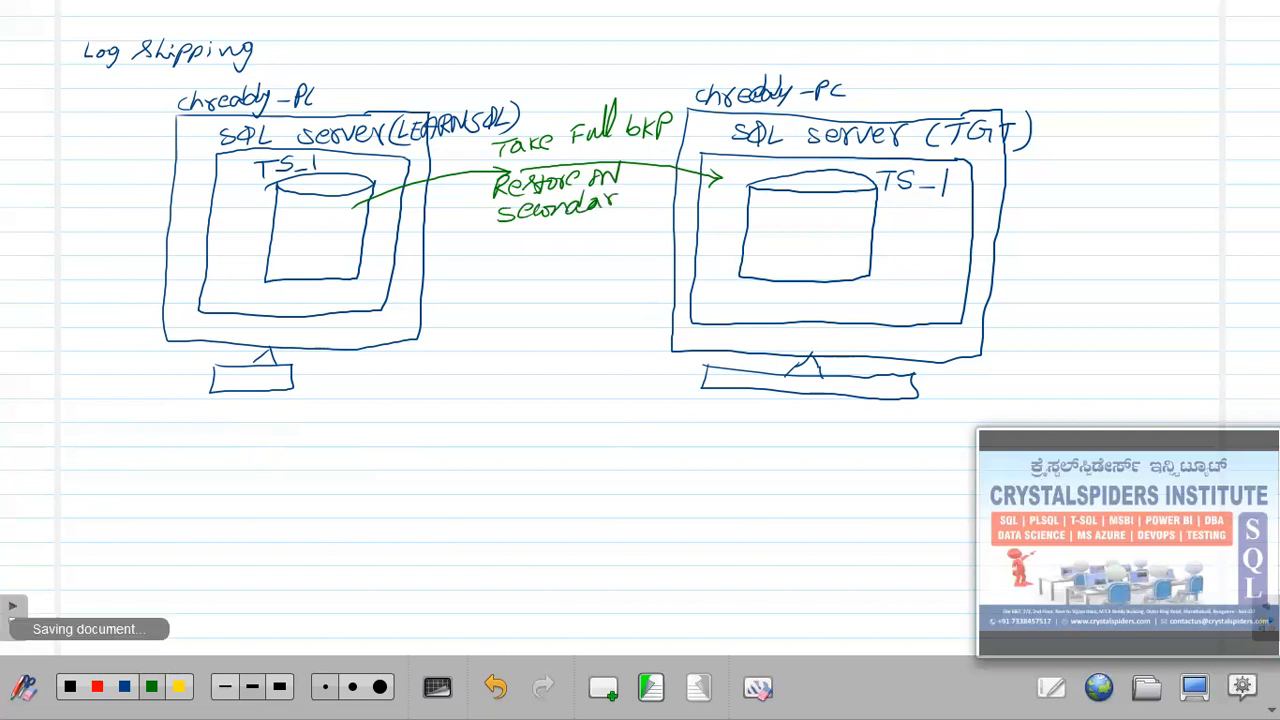
drag(618, 197, 628, 189)
drag(634, 190, 646, 204)
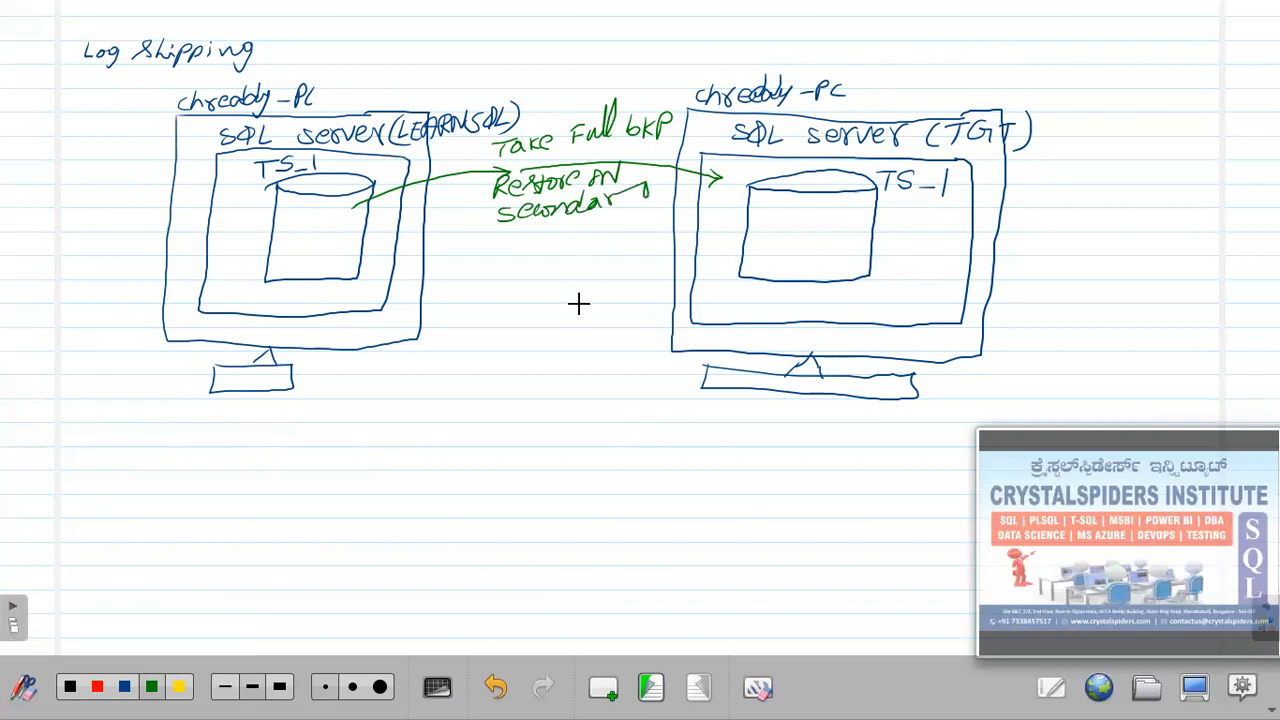
key(ctrl+z)
drag(612, 198, 658, 197)
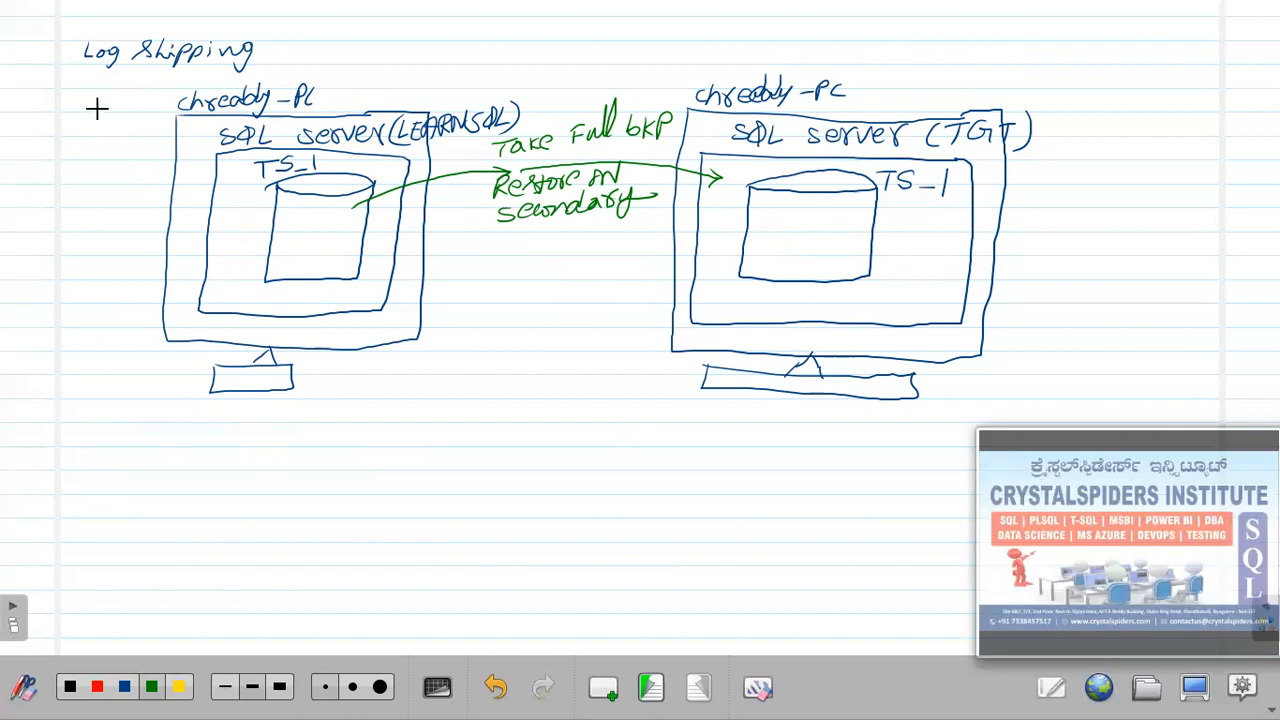
With the largest eraser, remove both monitor stands and bottom edges, then return to the blue pen.
click(124, 687)
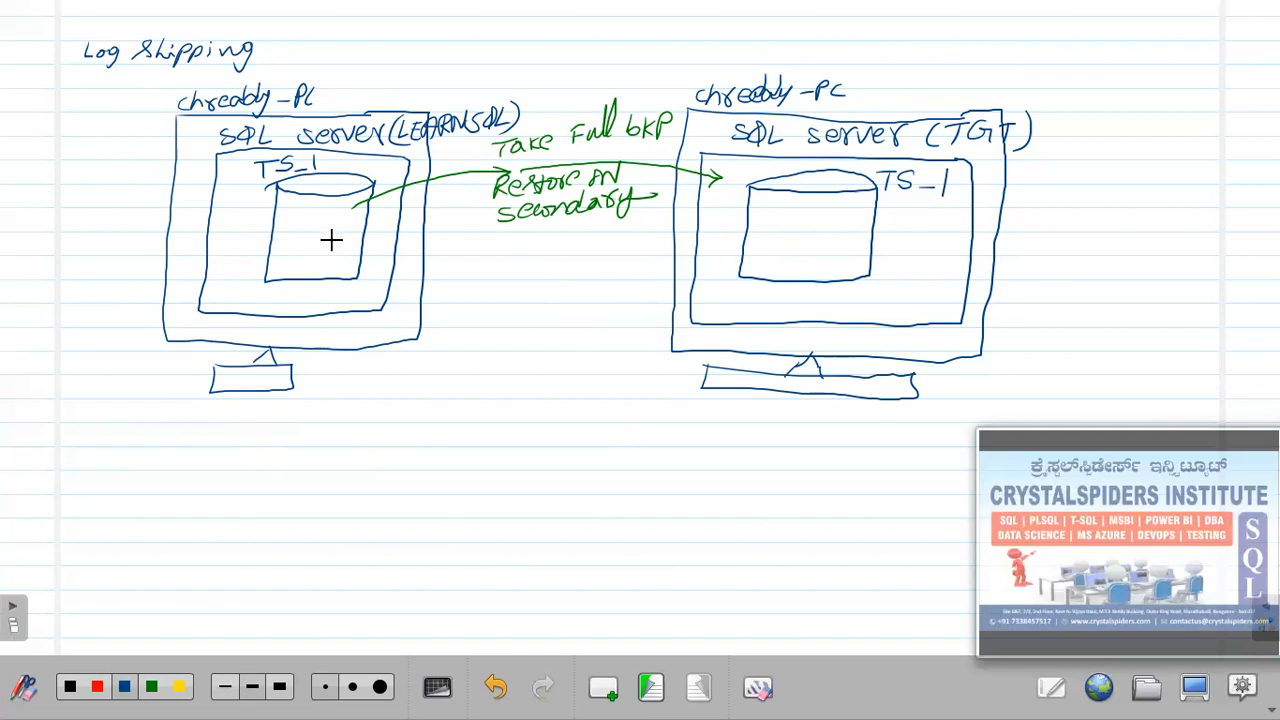
click(359, 684)
click(382, 689)
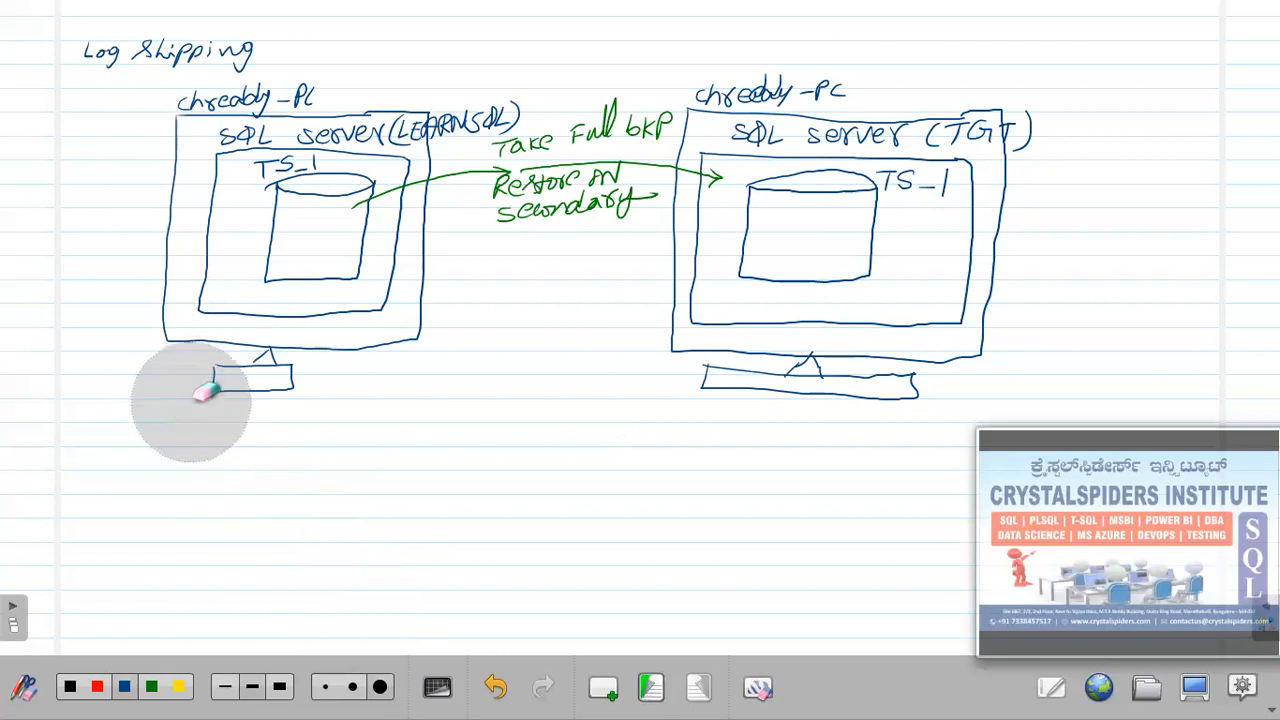
mouse_move(223, 383)
mouse_down()
mouse_move(320, 394)
mouse_move(434, 377)
mouse_up()
mouse_move(714, 437)
mouse_down()
mouse_move(733, 387)
mouse_move(843, 403)
mouse_move(757, 374)
mouse_move(891, 406)
mouse_move(959, 399)
mouse_move(757, 343)
mouse_move(920, 370)
mouse_move(921, 340)
mouse_up()
drag(243, 352, 337, 343)
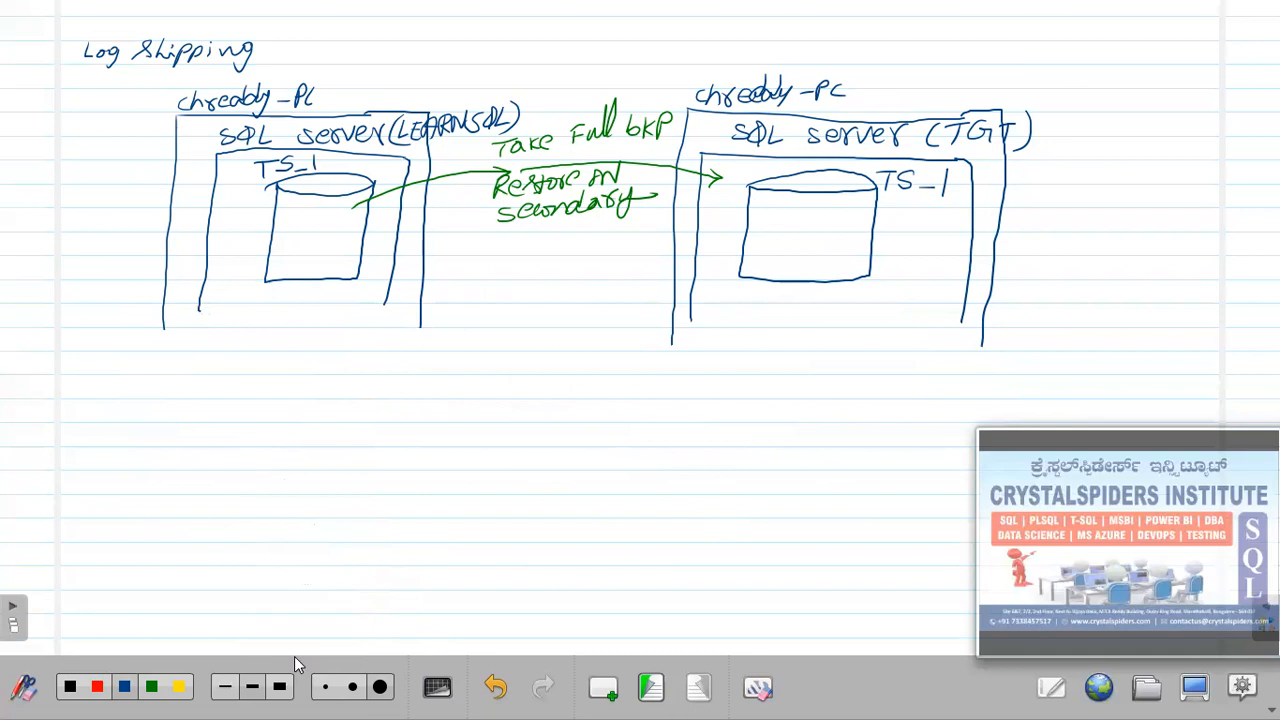
click(124, 687)
Sketch a job icon labelled 'schedule Job T-Log backups' under the source database and underline 'Log Shipping'.
mouse_move(298, 330)
mouse_down()
mouse_move(286, 336)
mouse_move(313, 323)
mouse_up()
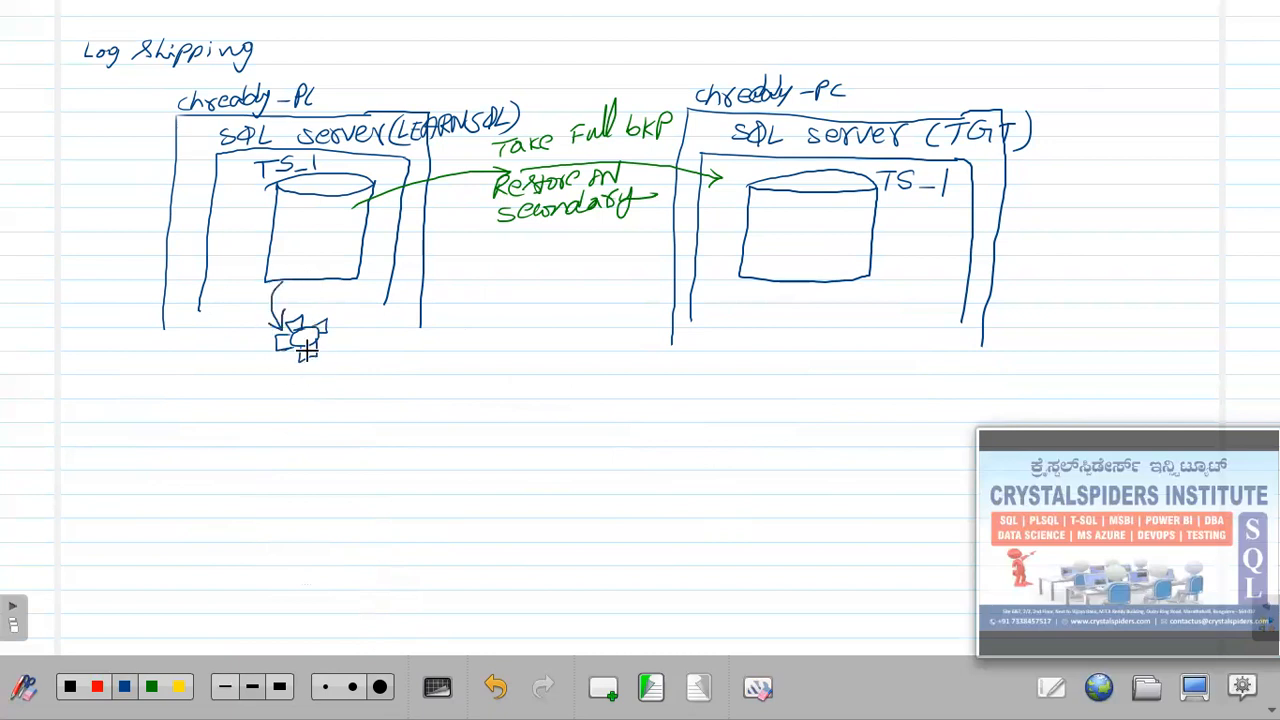
mouse_move(240, 369)
mouse_down()
mouse_move(242, 380)
mouse_move(302, 366)
mouse_move(255, 402)
mouse_up()
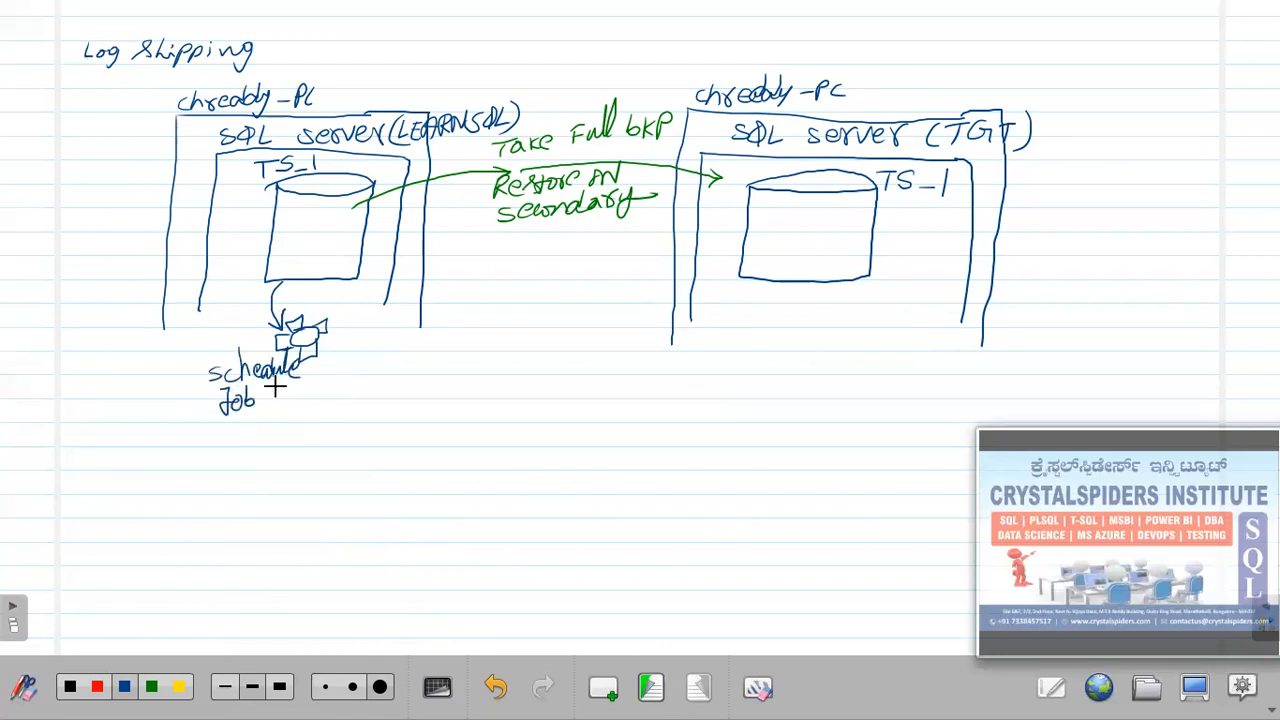
drag(330, 388, 338, 386)
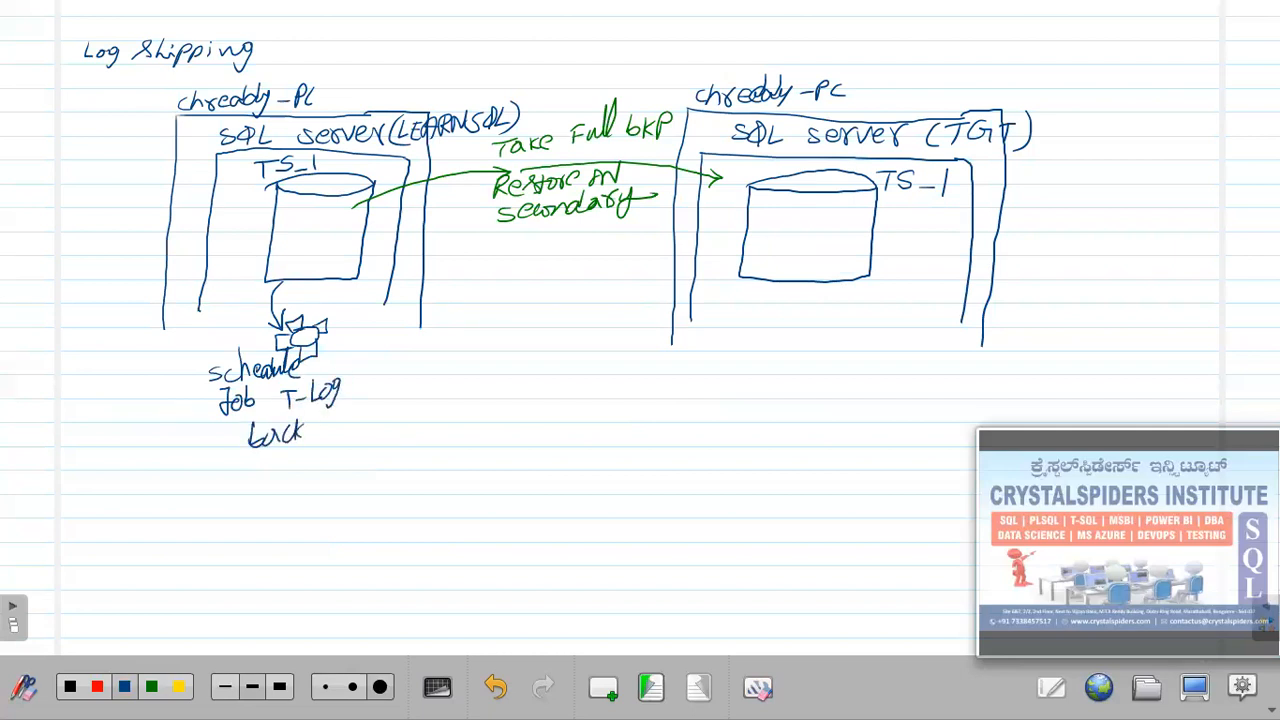
drag(321, 421, 364, 421)
drag(70, 76, 283, 70)
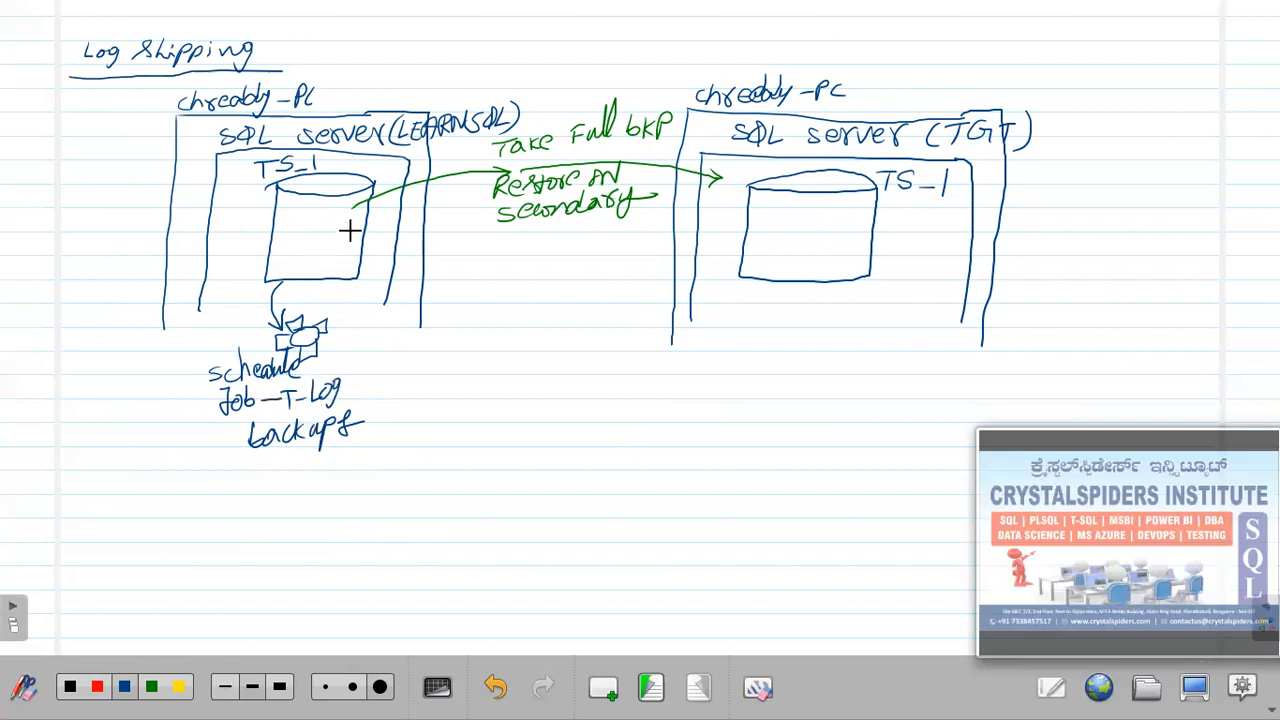
Draw an arrow from the job icon into a box of six small squares, then erase the old job label.
mouse_move(326, 348)
mouse_down()
mouse_move(428, 383)
mouse_move(475, 358)
mouse_move(456, 362)
mouse_move(562, 357)
mouse_up()
drag(474, 397, 525, 404)
mouse_move(538, 389)
mouse_down()
mouse_move(564, 388)
mouse_move(541, 416)
mouse_up()
drag(551, 393, 559, 410)
mouse_move(573, 325)
mouse_down()
mouse_move(457, 325)
mouse_move(524, 446)
mouse_up()
drag(448, 315, 456, 324)
drag(577, 331, 591, 320)
drag(433, 431, 421, 443)
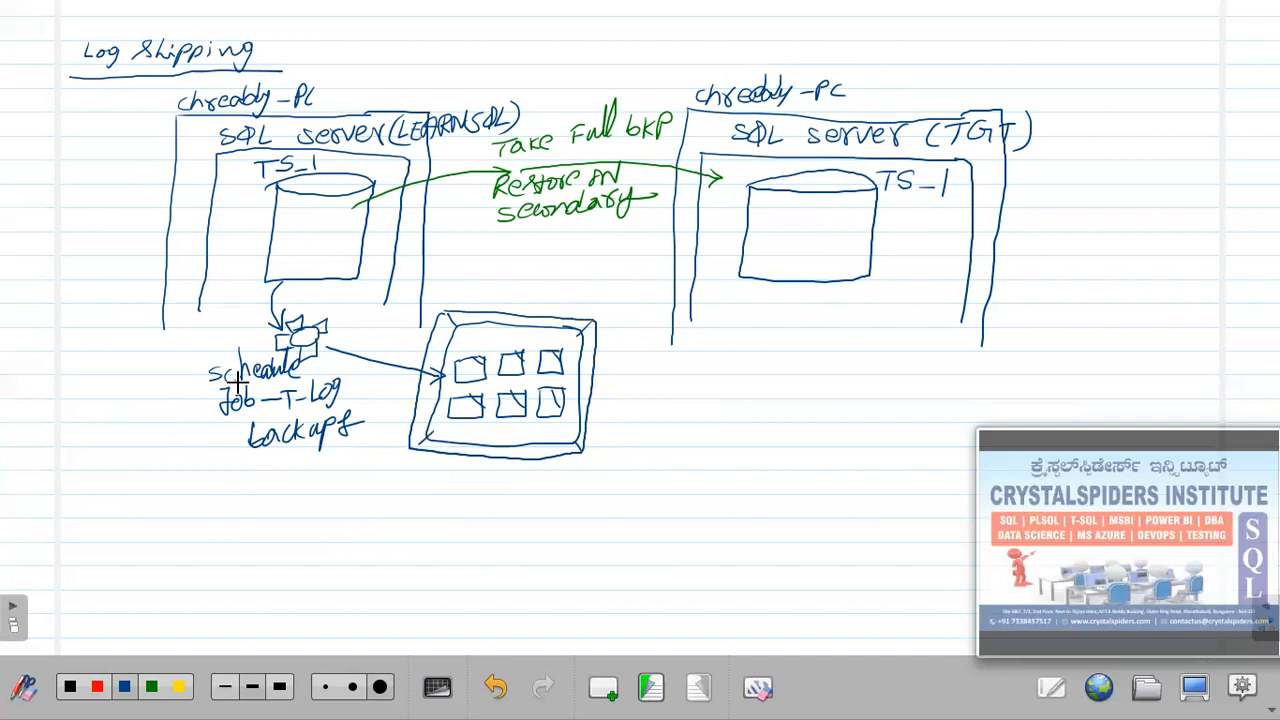
mouse_move(297, 462)
mouse_down()
mouse_move(243, 406)
mouse_move(280, 433)
mouse_move(300, 429)
mouse_move(229, 391)
mouse_move(204, 400)
mouse_up()
click(128, 684)
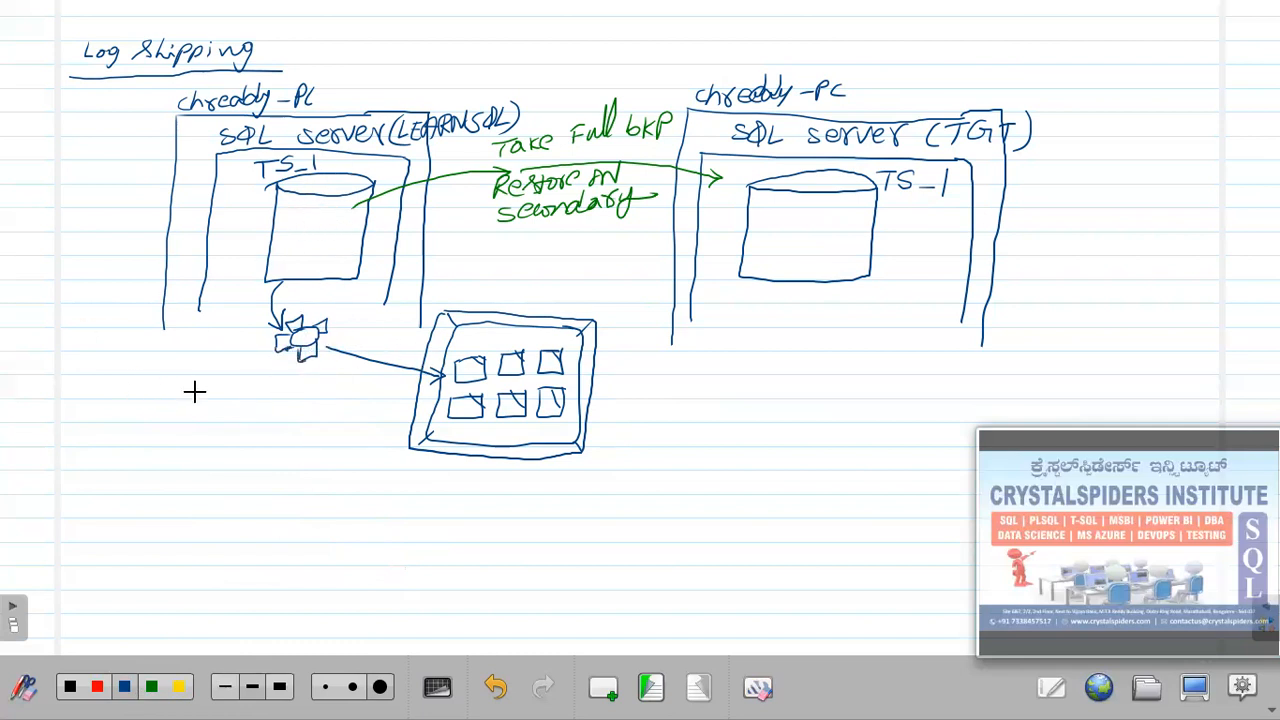
Write 'T-Log backup Job' beside the icon and 'Backup files' above the box.
mouse_move(271, 372)
mouse_down()
mouse_move(229, 418)
mouse_move(276, 412)
mouse_up()
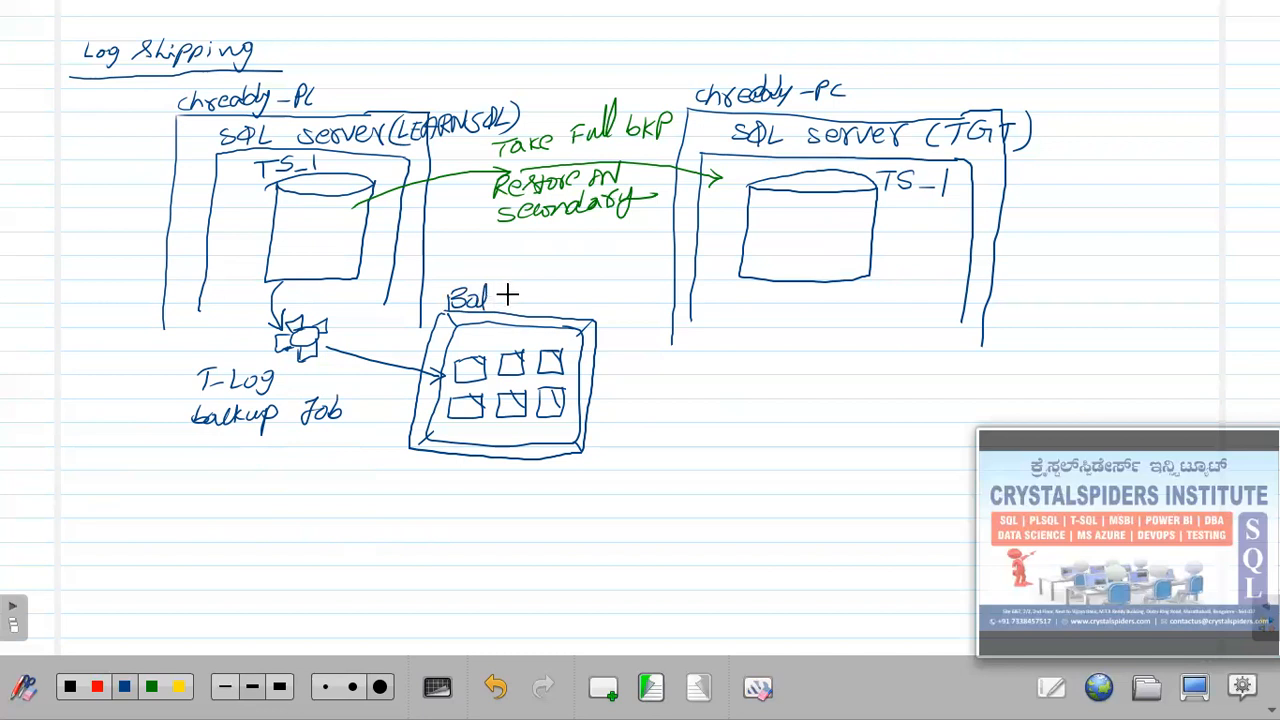
key(ctrl+z)
mouse_move(488, 297)
mouse_down()
mouse_move(505, 282)
mouse_move(513, 294)
mouse_move(561, 285)
mouse_up()
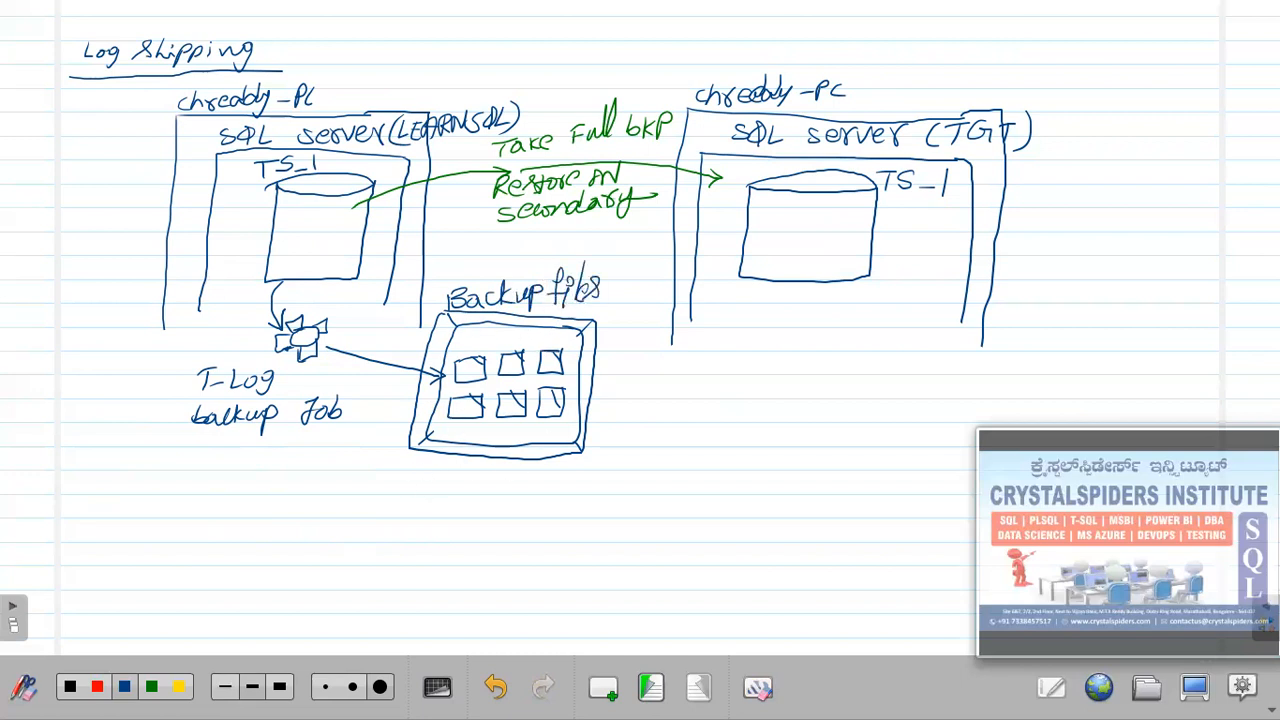
Caption the box 'shared storage :-' with an underlined network path ending in LSBKPS.
mouse_move(441, 479)
mouse_down()
mouse_move(505, 480)
mouse_move(460, 518)
mouse_up()
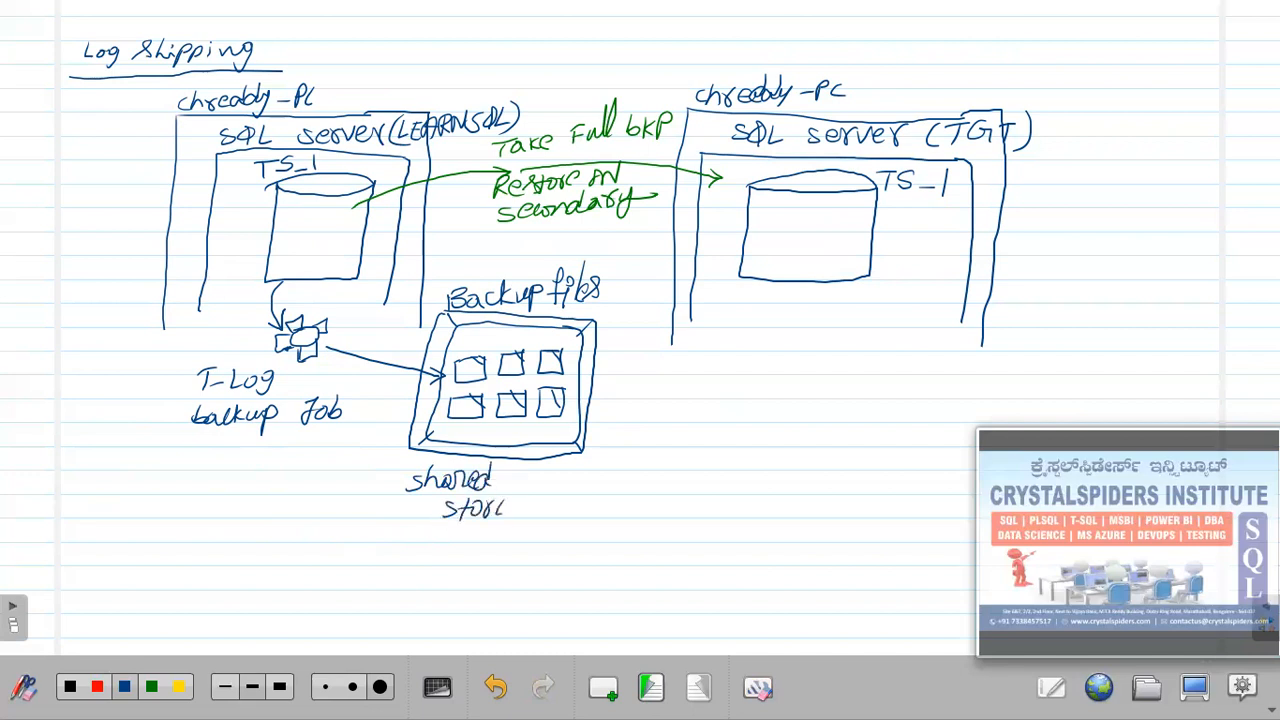
drag(558, 491, 561, 512)
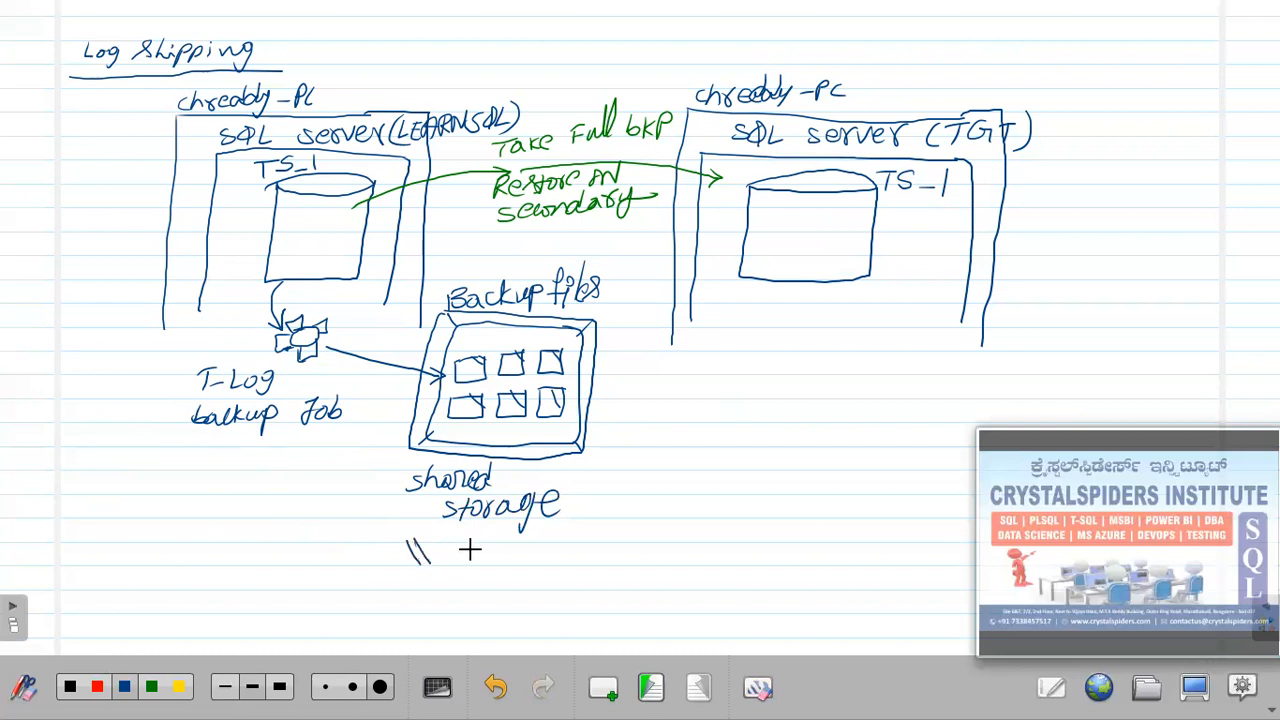
drag(440, 543, 436, 560)
mouse_move(448, 532)
mouse_down()
mouse_move(450, 560)
mouse_move(462, 560)
mouse_up()
drag(466, 548, 484, 545)
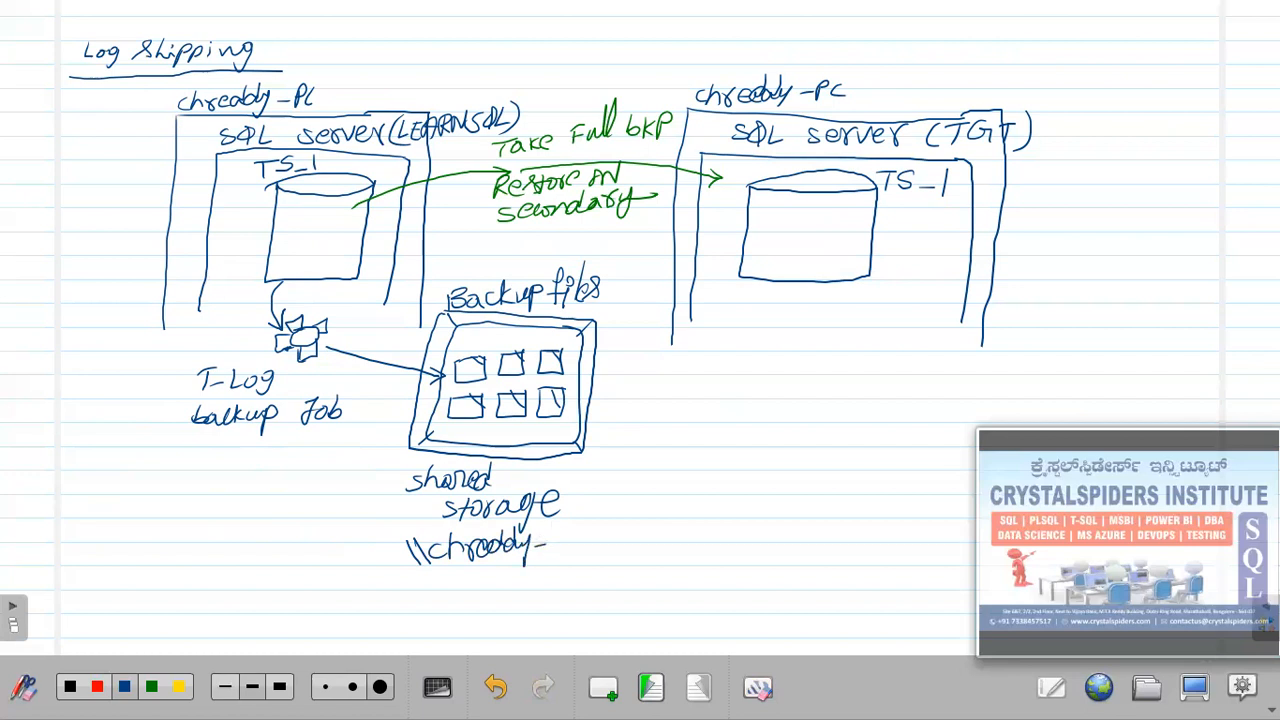
drag(578, 534, 572, 552)
drag(585, 528, 590, 556)
drag(666, 522, 715, 547)
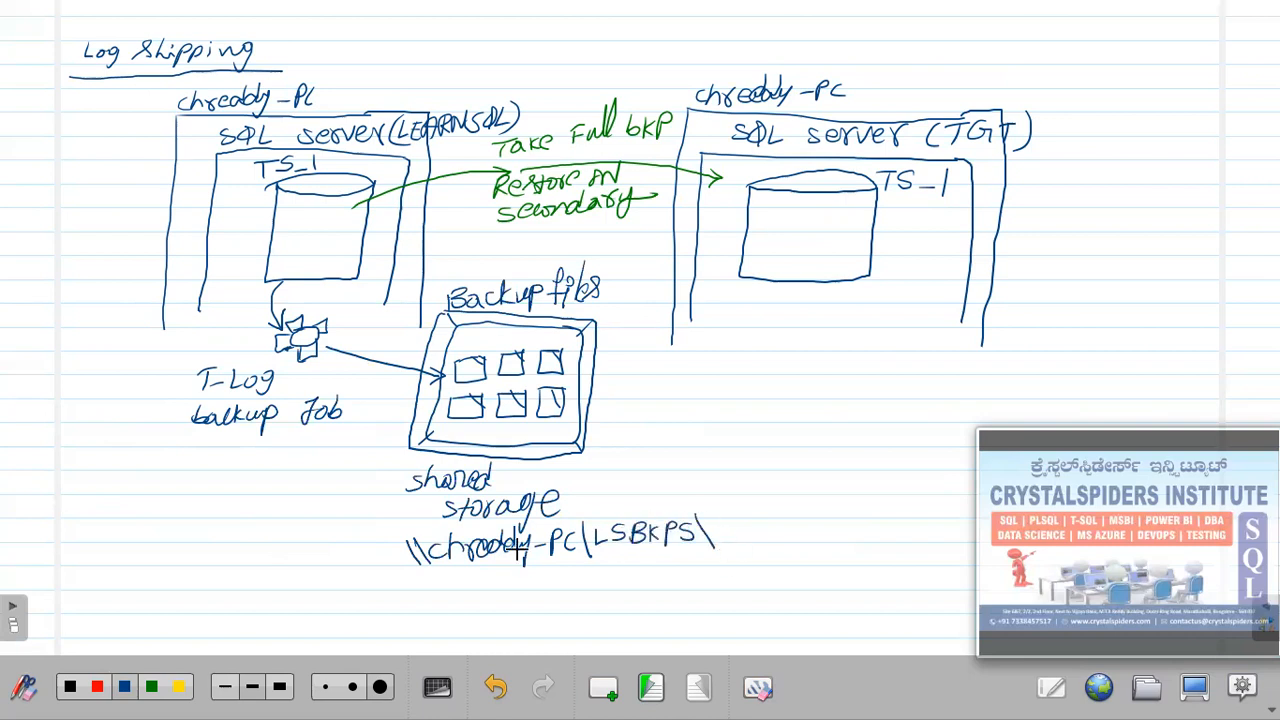
drag(406, 578, 630, 570)
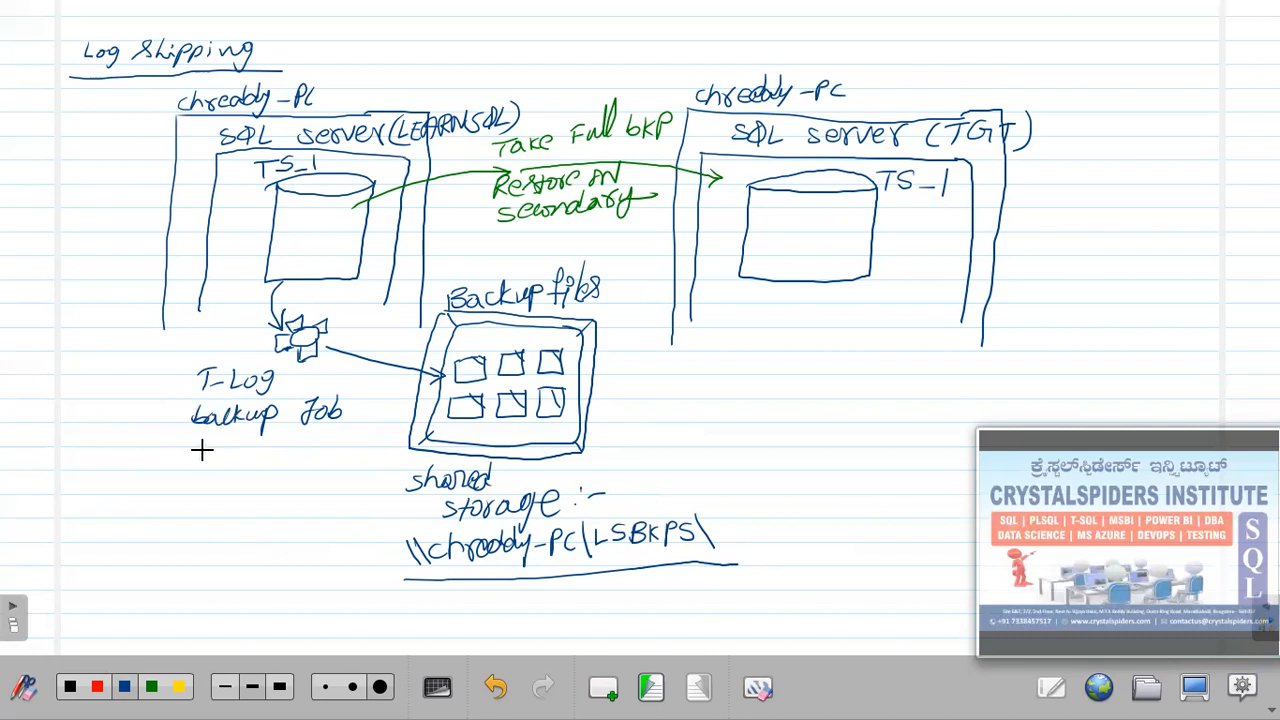
Begin the note 'schedule the job' beneath the T-Log backup Job label.
drag(193, 451, 181, 466)
drag(200, 466, 210, 468)
mouse_move(214, 444)
mouse_down()
mouse_move(210, 469)
mouse_move(236, 466)
mouse_up()
mouse_move(246, 460)
mouse_down()
mouse_move(244, 446)
mouse_move(284, 466)
mouse_move(334, 462)
mouse_up()
drag(332, 460, 344, 462)
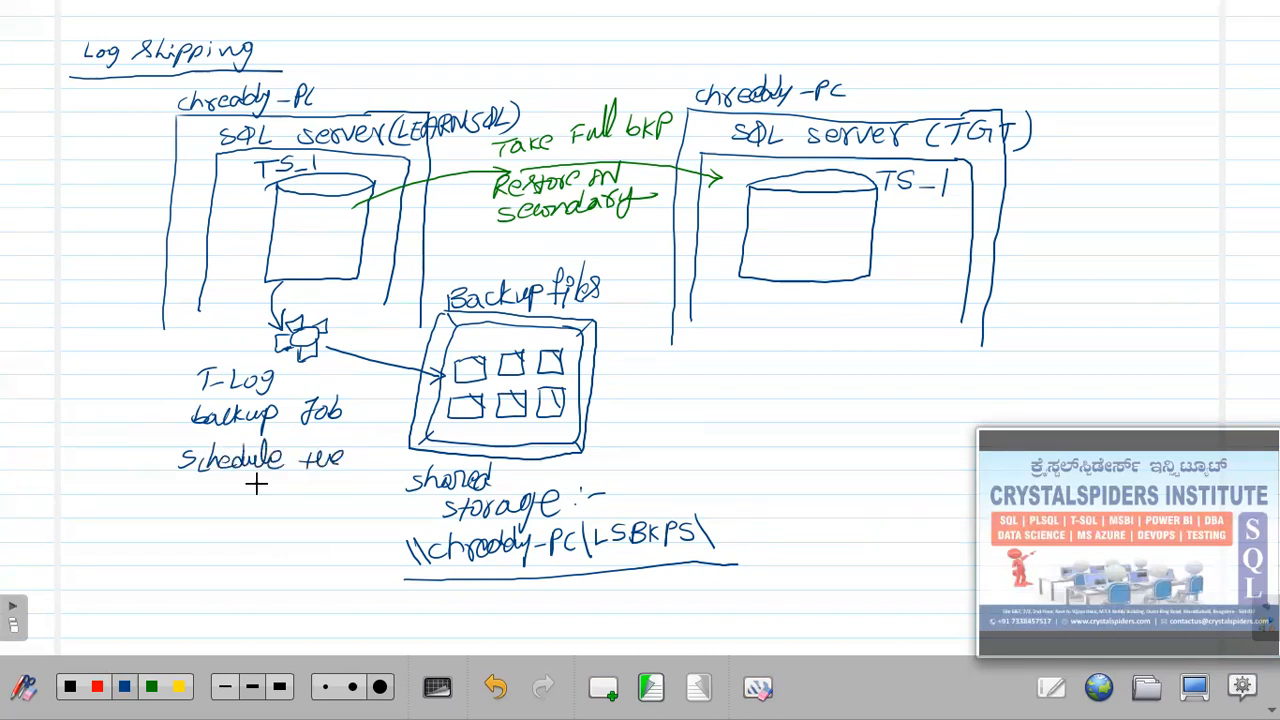
mouse_move(190, 488)
mouse_down()
mouse_move(246, 500)
mouse_move(256, 489)
mouse_up()
Finish the note with 'to run every 15 mins' and wrap it in parentheses.
mouse_move(281, 498)
mouse_down()
mouse_move(288, 484)
mouse_move(321, 496)
mouse_move(267, 538)
mouse_up()
mouse_move(283, 518)
mouse_down()
mouse_move(275, 538)
mouse_move(314, 538)
mouse_up()
mouse_move(320, 522)
mouse_down()
mouse_move(323, 536)
mouse_move(361, 508)
mouse_move(345, 533)
mouse_up()
click(326, 508)
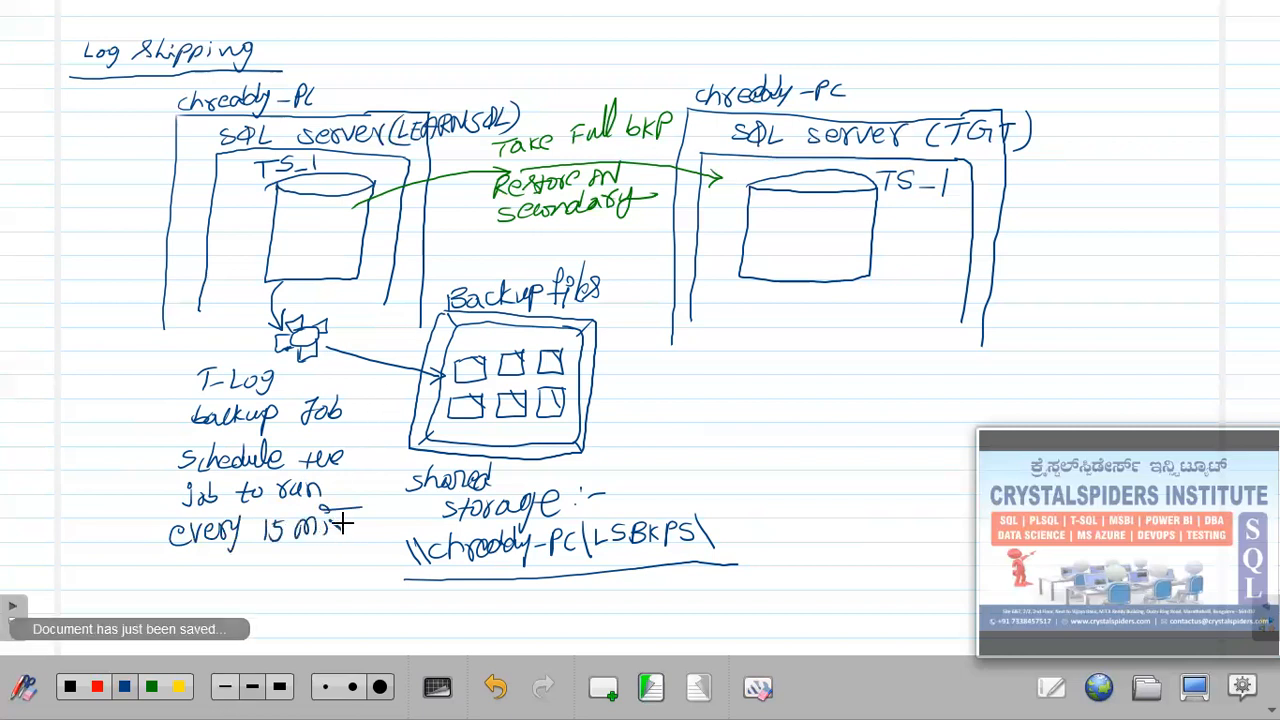
key(ctrl+z)
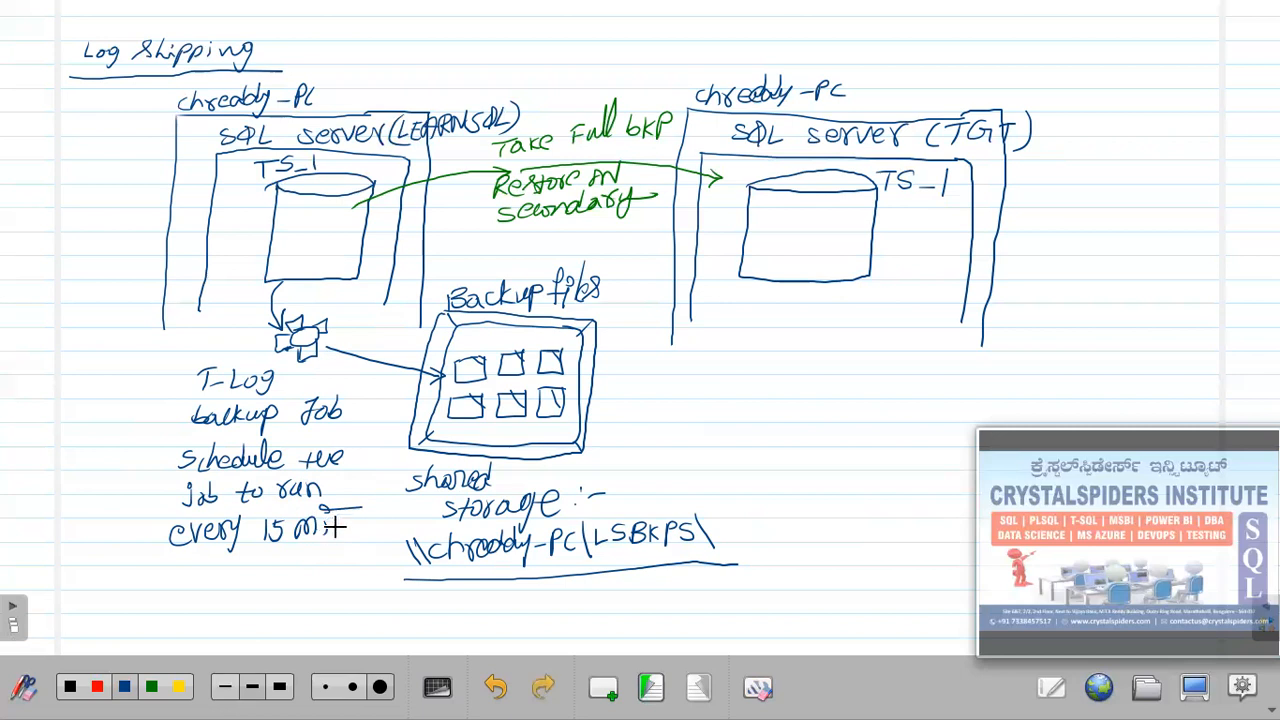
key(ctrl+z)
click(325, 514)
drag(331, 519, 342, 531)
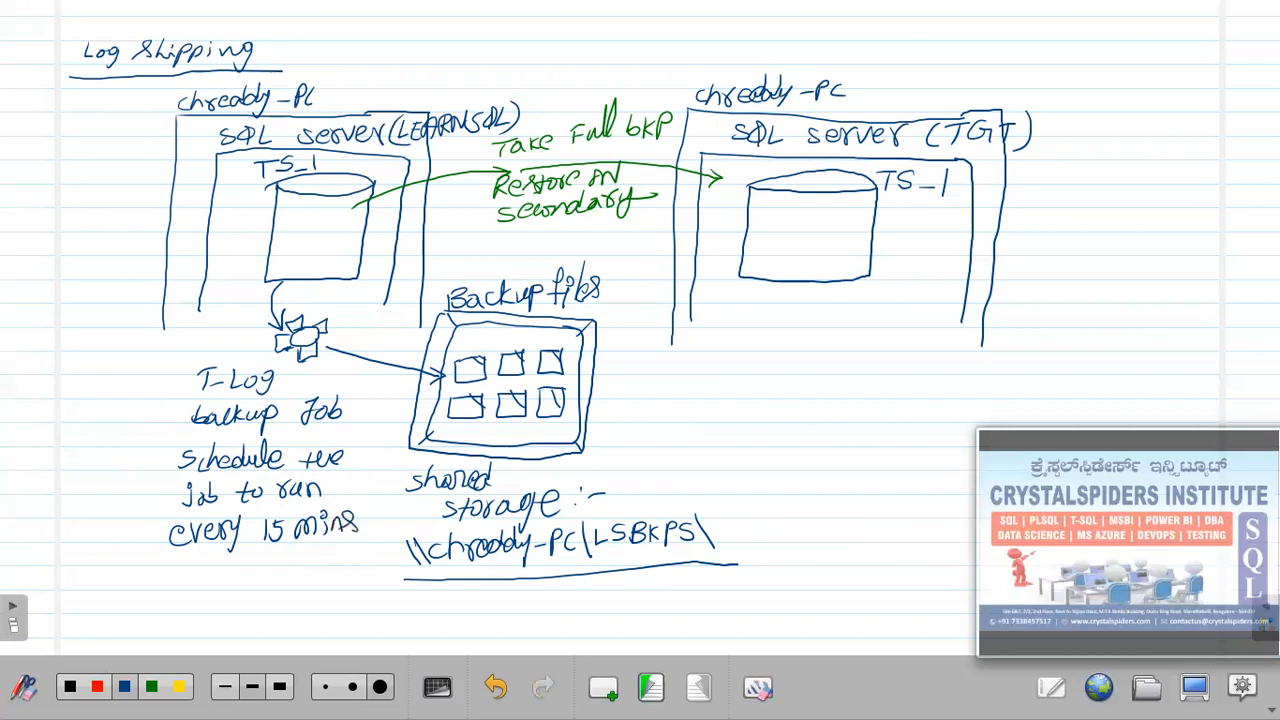
drag(169, 444, 164, 478)
drag(358, 488, 357, 534)
Draw a COPY job gear right of the storage box with an arrow from Backup files.
drag(751, 415, 744, 413)
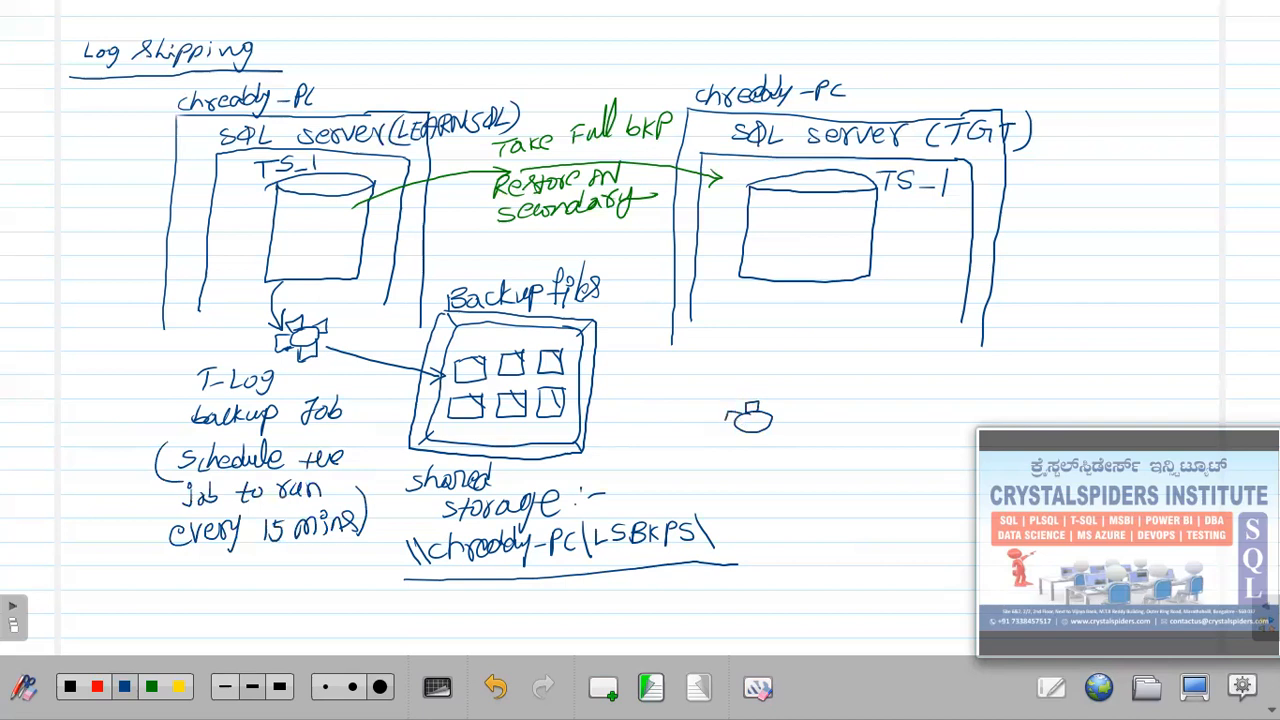
drag(737, 436, 774, 422)
mouse_move(786, 444)
mouse_down()
mouse_move(780, 460)
mouse_move(808, 450)
mouse_move(784, 482)
mouse_up()
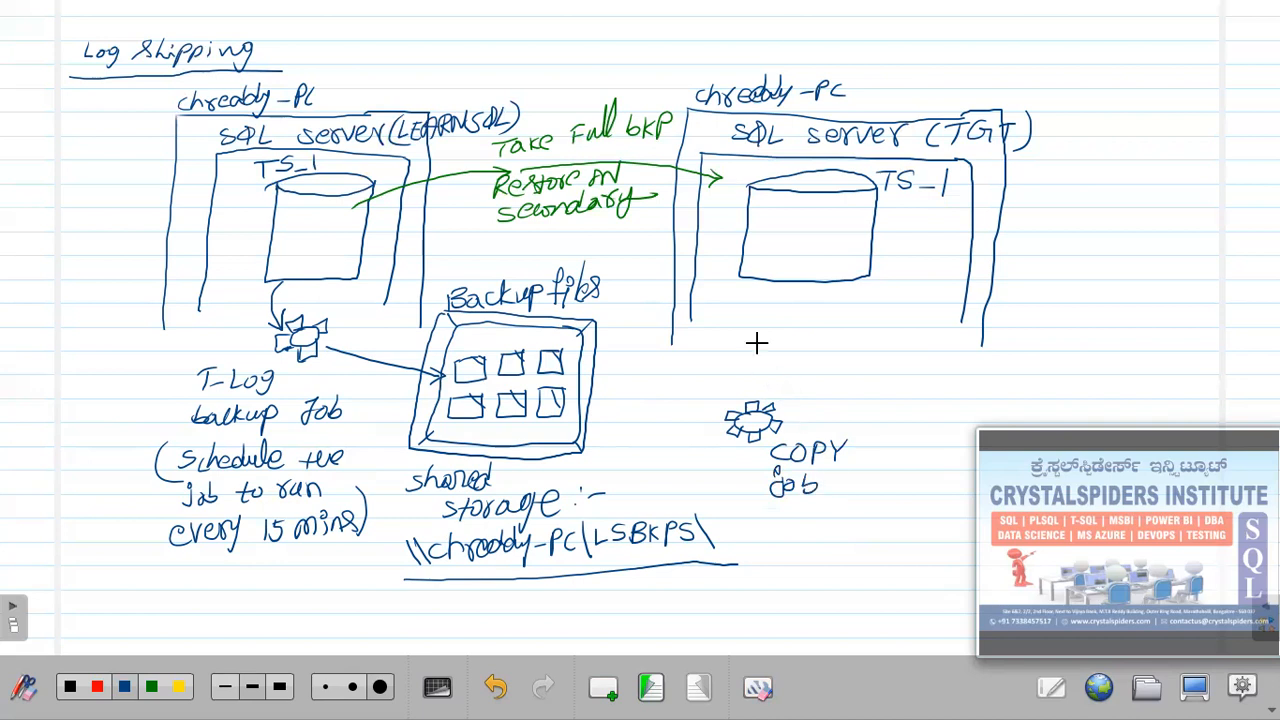
drag(586, 436, 698, 434)
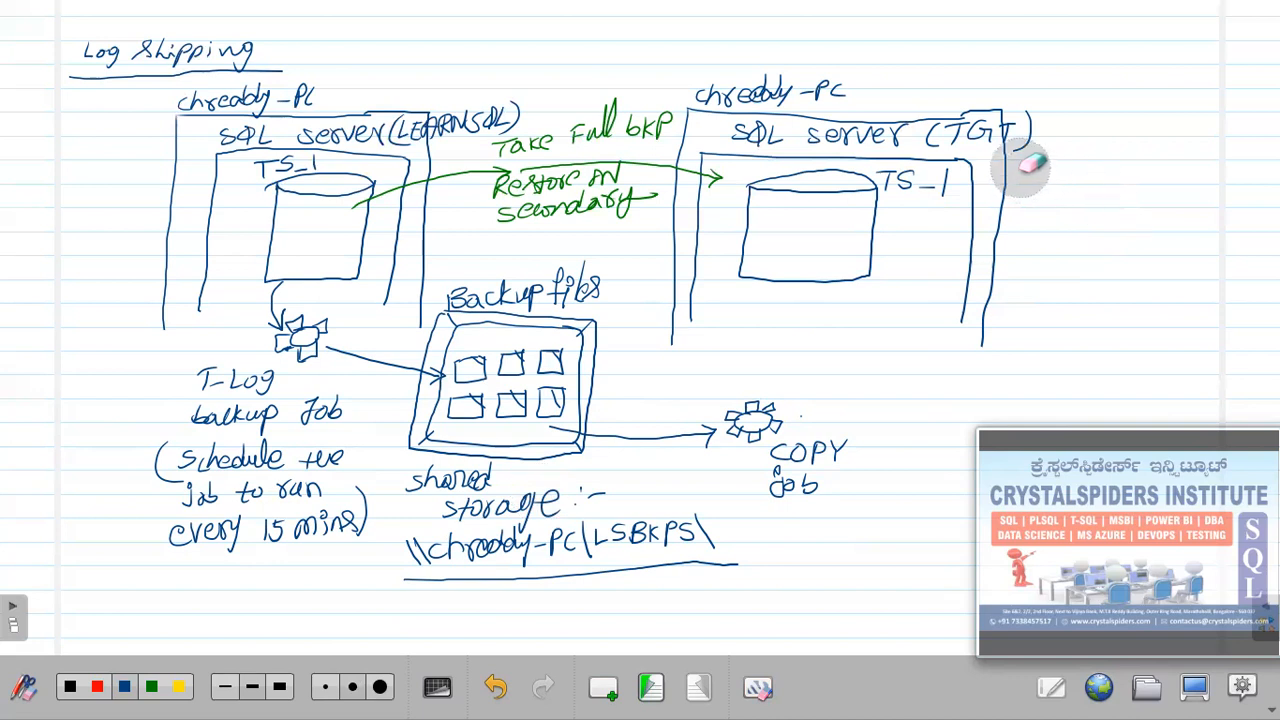
Erase the TGT box's lower right edge and start a blue disk shape beside it.
drag(1000, 177, 966, 323)
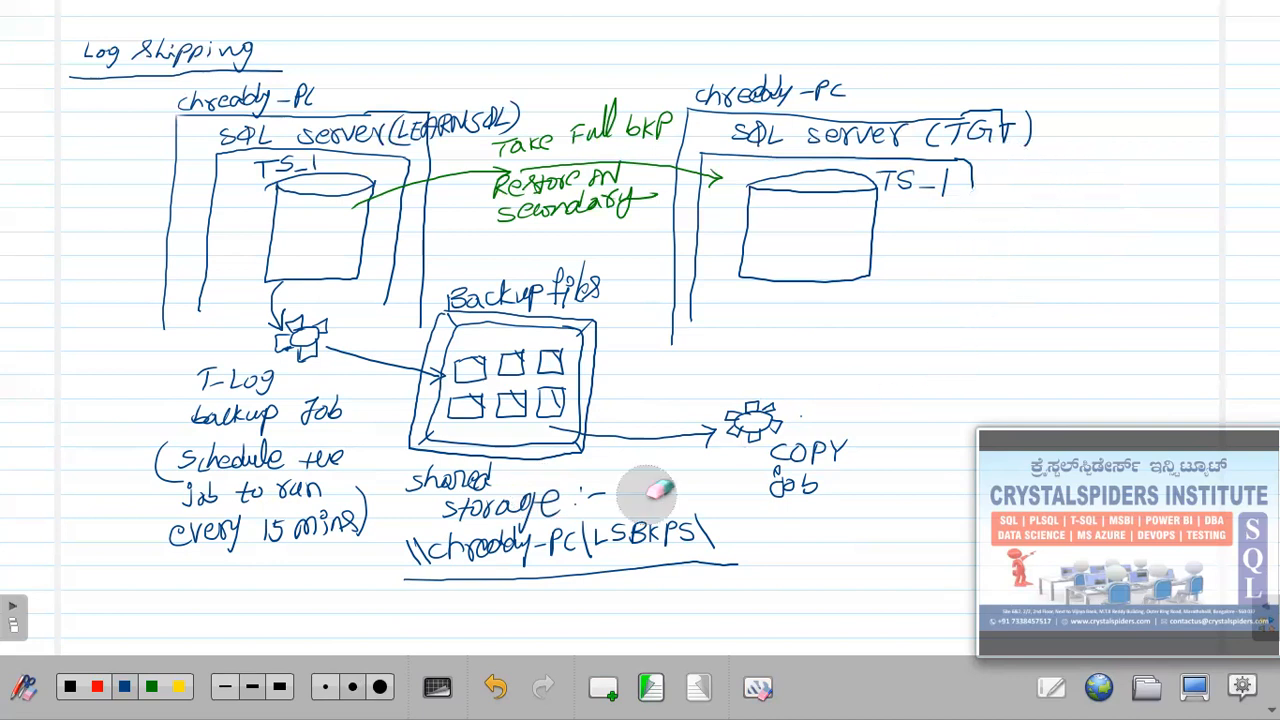
click(126, 687)
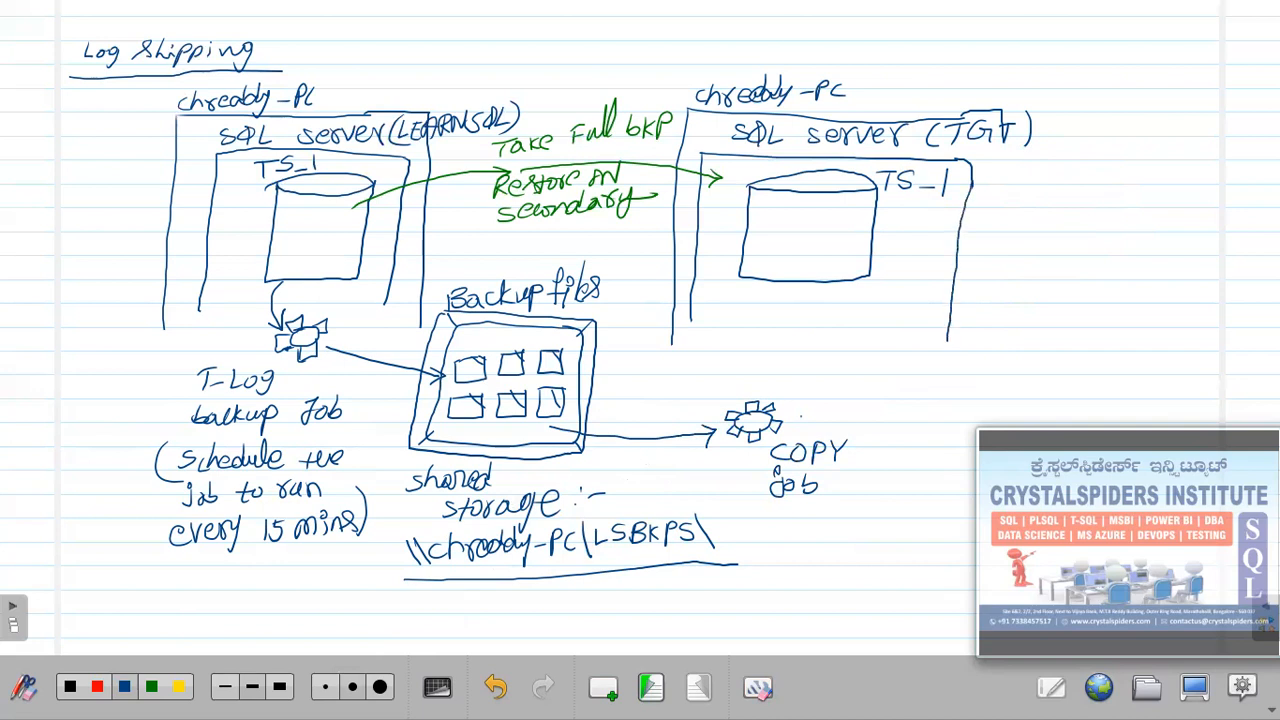
drag(1030, 183, 1116, 184)
Finish the disk rectangle right of the TGT box with D: and E: drive sections.
mouse_move(1002, 282)
mouse_down()
mouse_move(1102, 333)
mouse_move(1128, 245)
mouse_up()
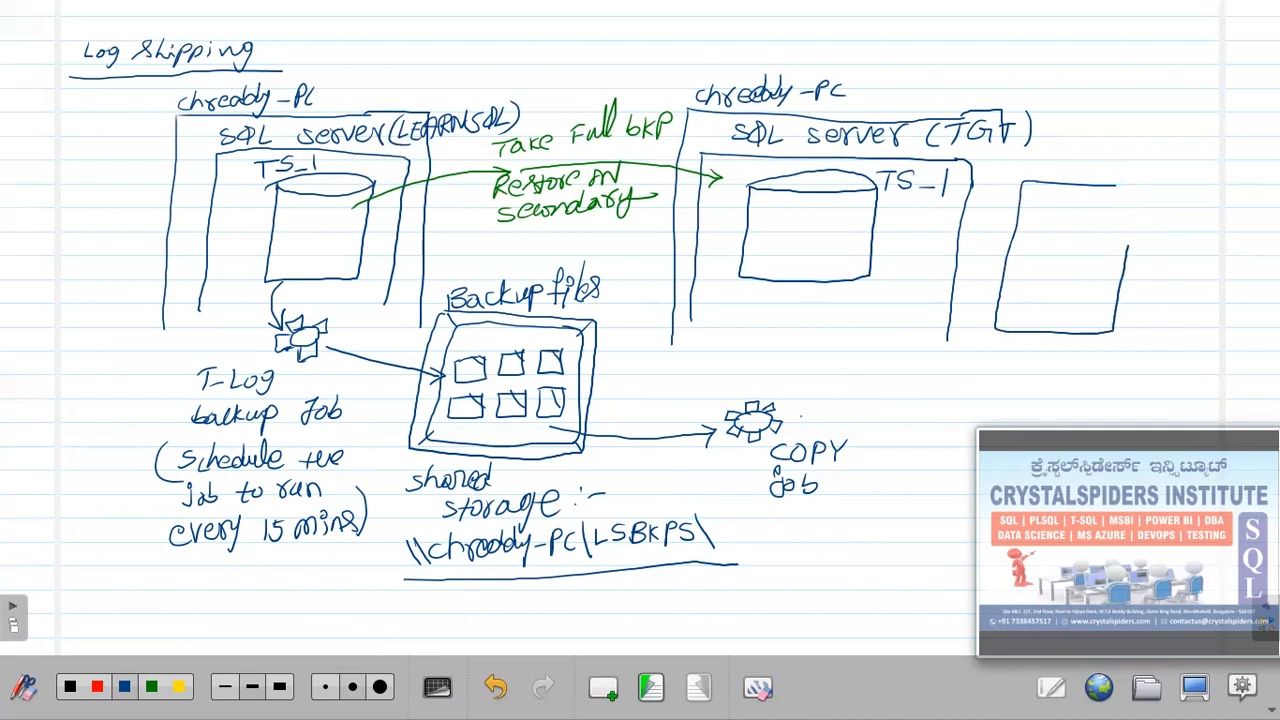
drag(1108, 184, 1137, 185)
drag(1156, 231, 1157, 249)
mouse_move(1150, 231)
mouse_down()
mouse_move(1152, 250)
mouse_move(1192, 252)
mouse_up()
mouse_move(1148, 291)
mouse_down()
mouse_move(1150, 306)
mouse_move(1192, 314)
mouse_up()
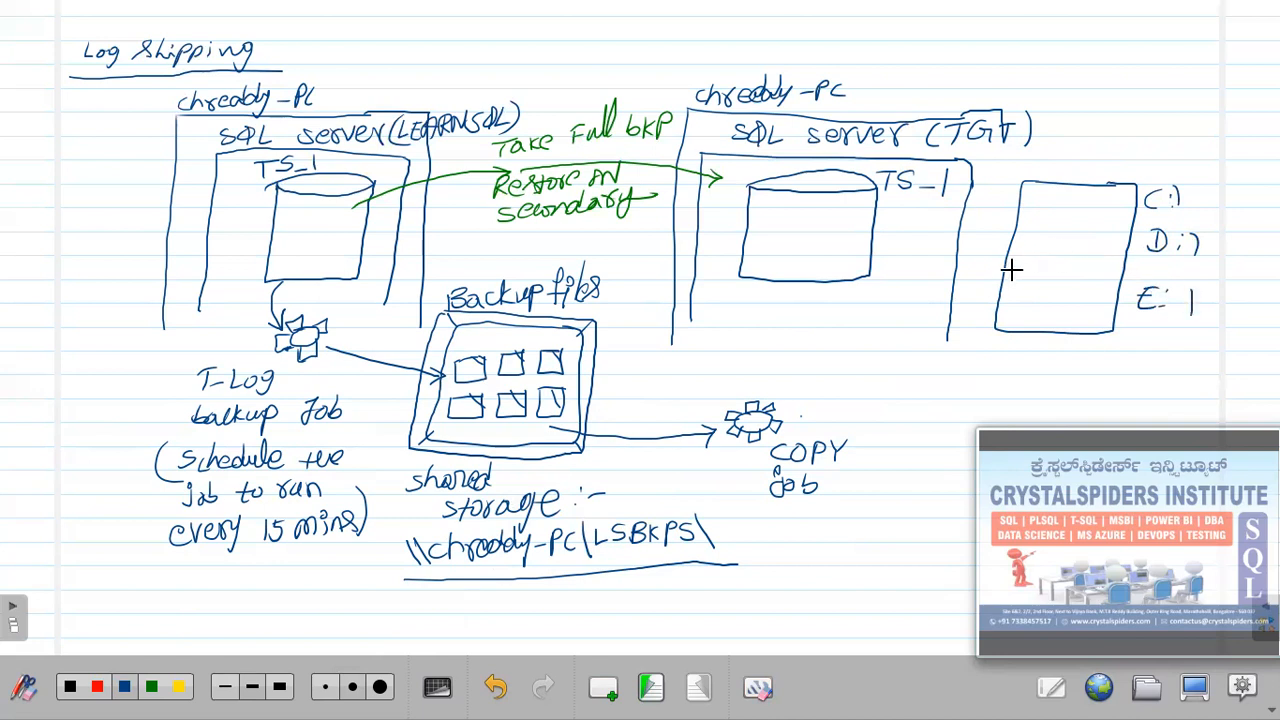
drag(1001, 272, 1114, 287)
Draw an arrow from the COPY job to the E: drive and extend the target server box's top and left edges.
drag(800, 413, 960, 381)
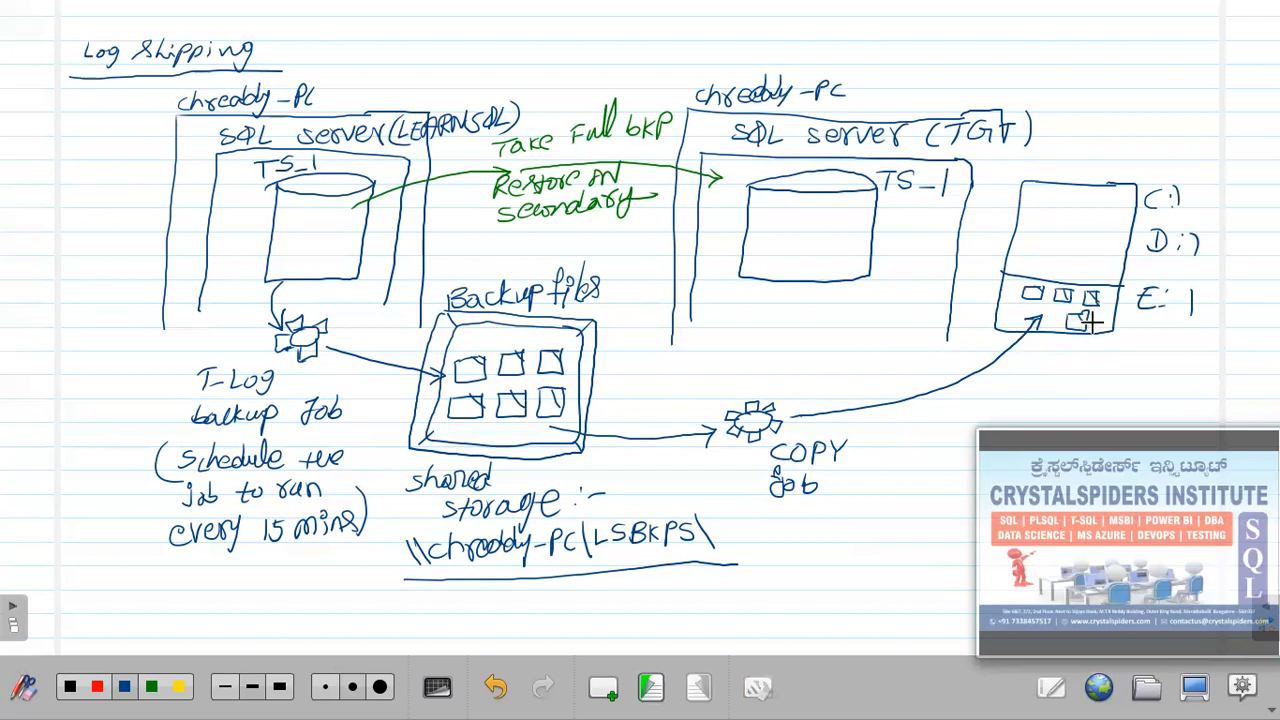
drag(990, 107, 1084, 114)
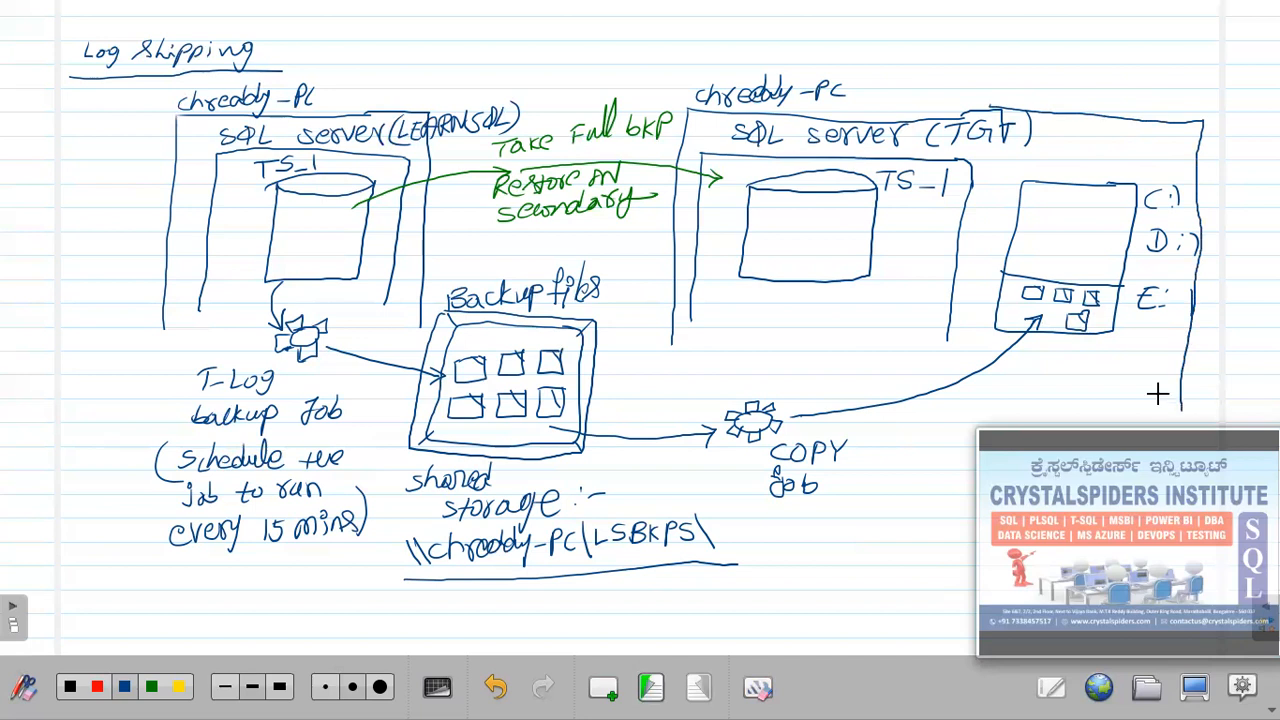
drag(672, 344, 664, 412)
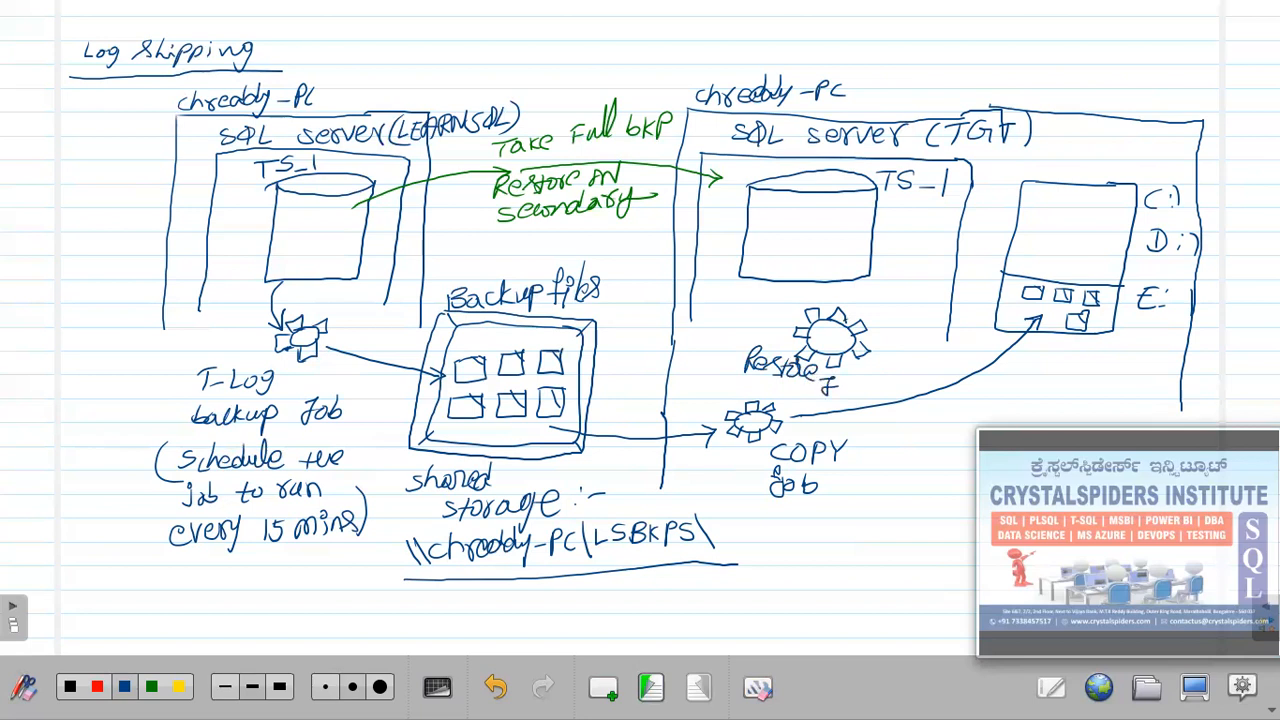
Label the gear 'Restore Job', extend the target box, erase the stray label, and lengthen the primary box.
drag(850, 378, 862, 393)
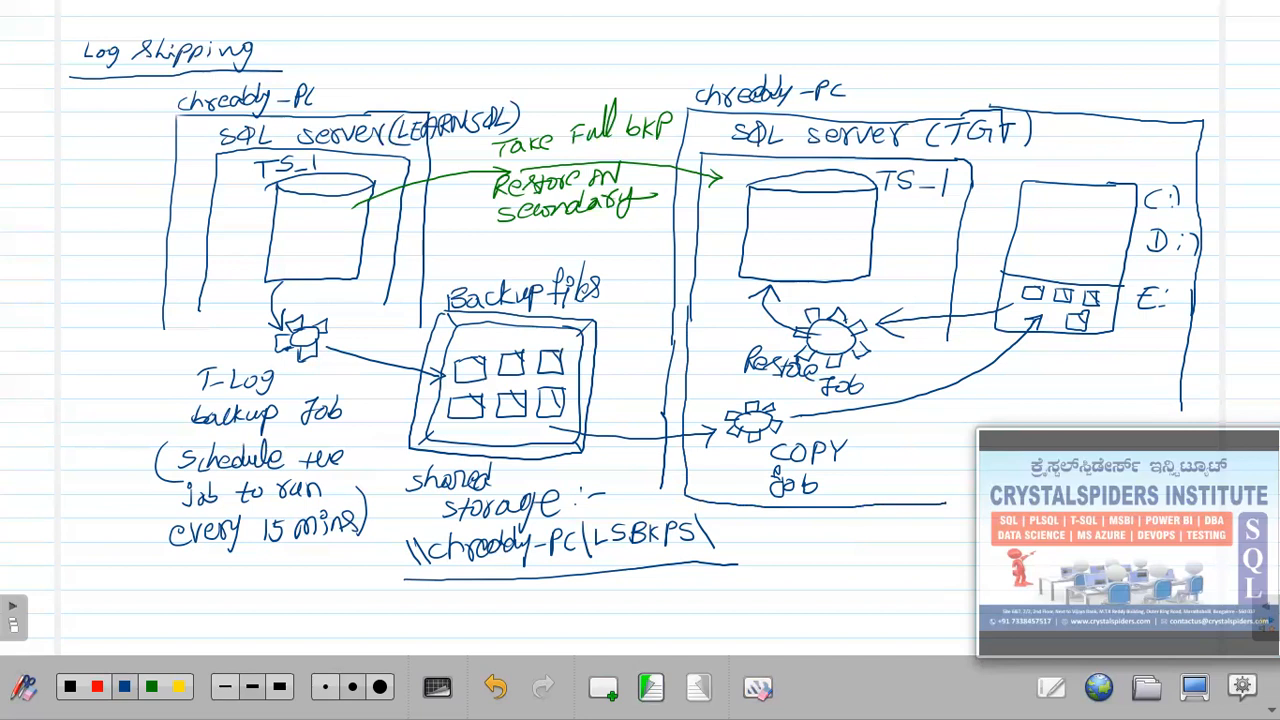
drag(933, 414, 933, 484)
mouse_move(765, 368)
mouse_down()
mouse_move(752, 362)
mouse_move(856, 381)
mouse_up()
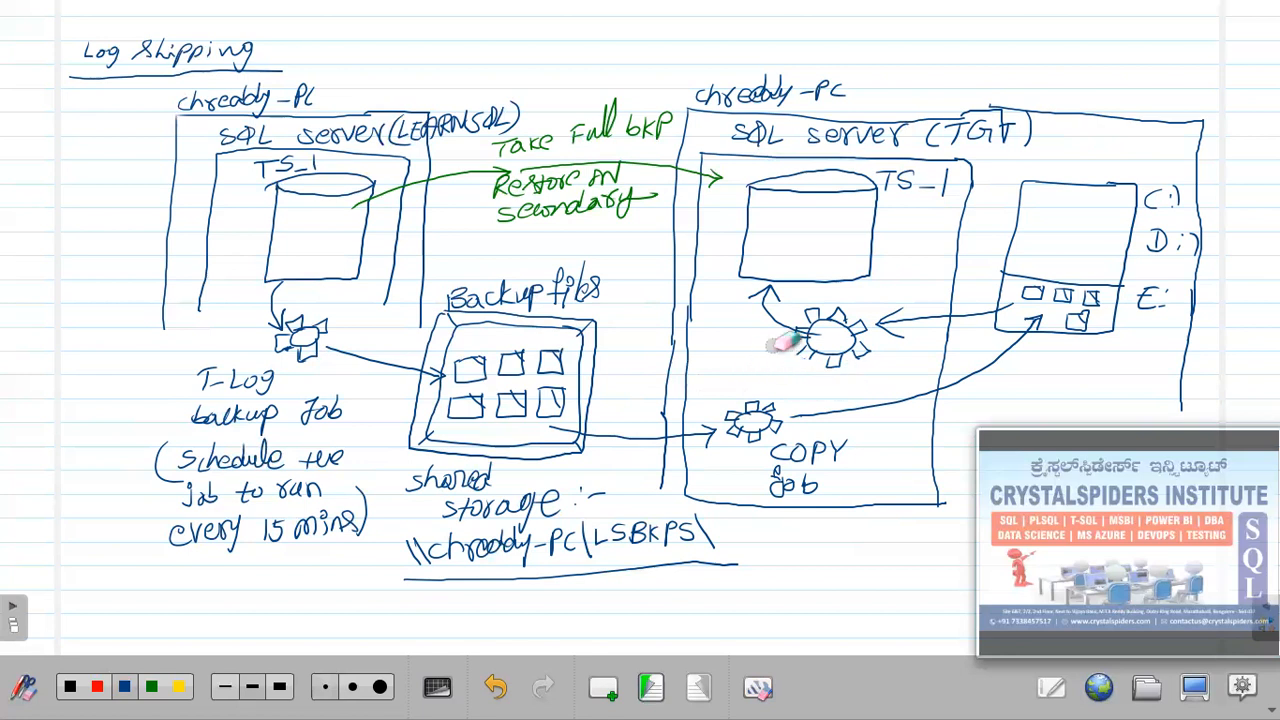
click(129, 688)
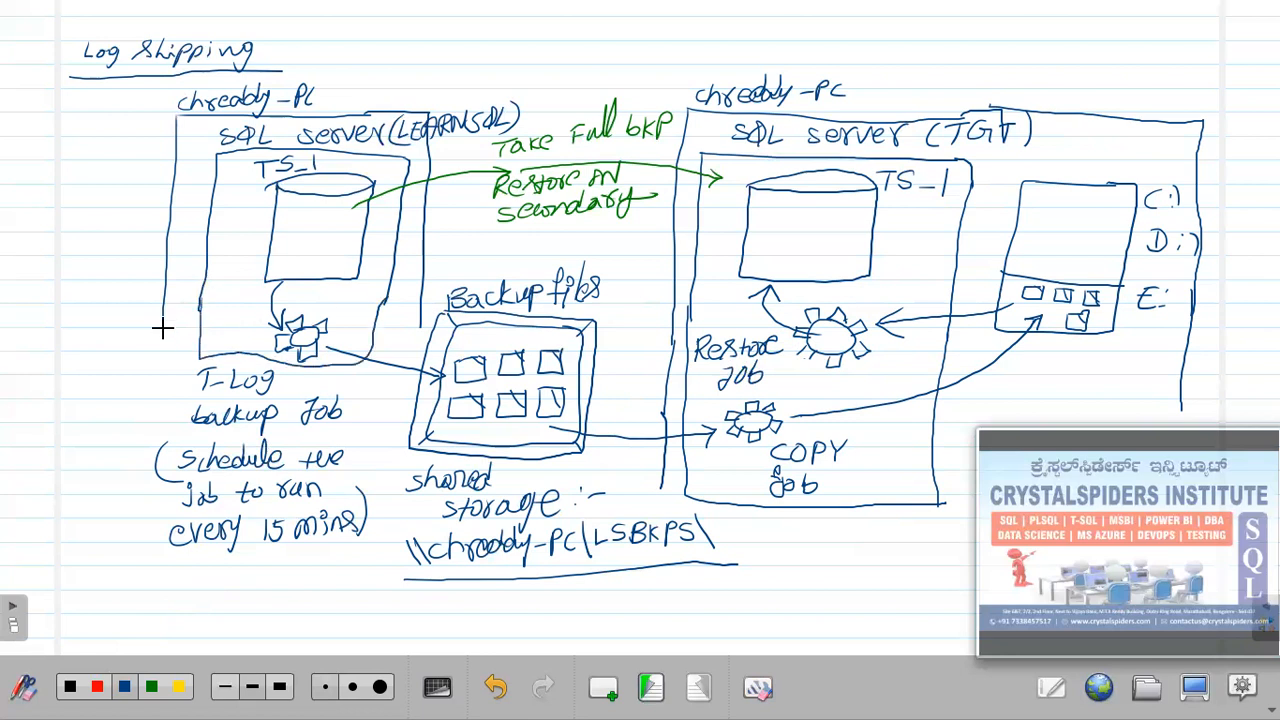
drag(166, 368, 150, 497)
Close the primary server box's bottom and draw three lines along the bottom under the copy job area.
drag(190, 575, 380, 547)
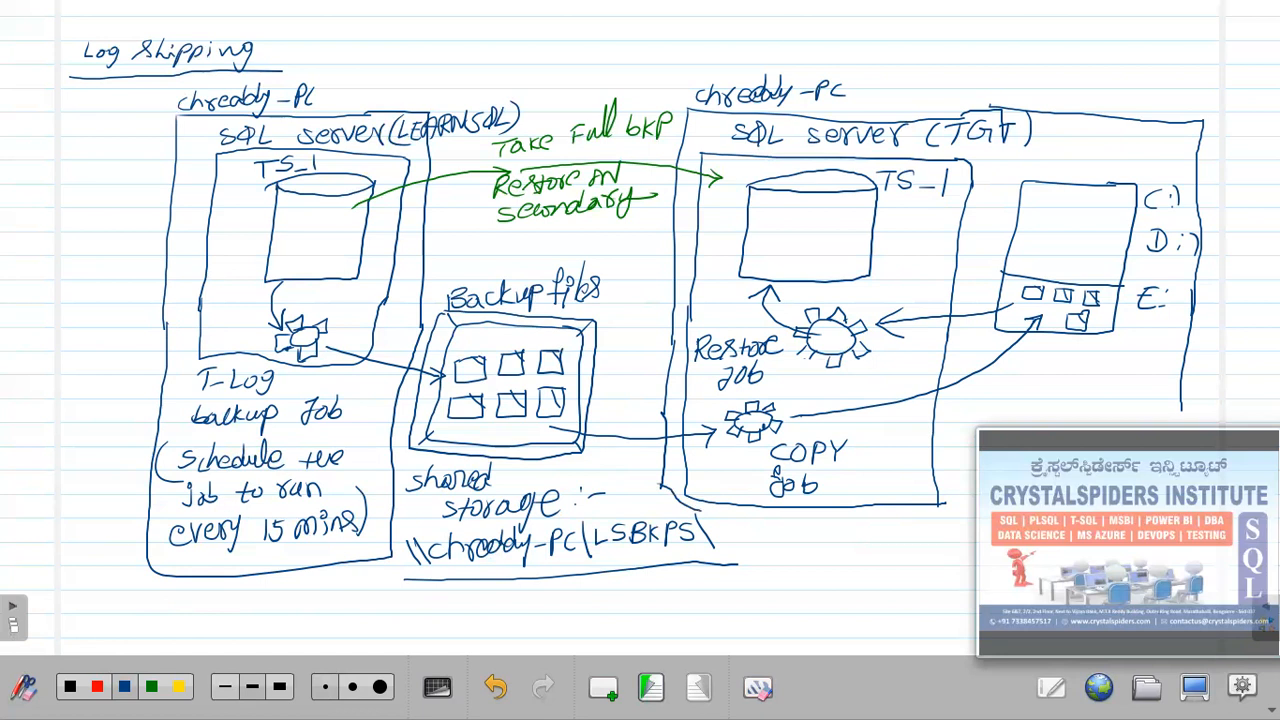
drag(785, 546, 968, 555)
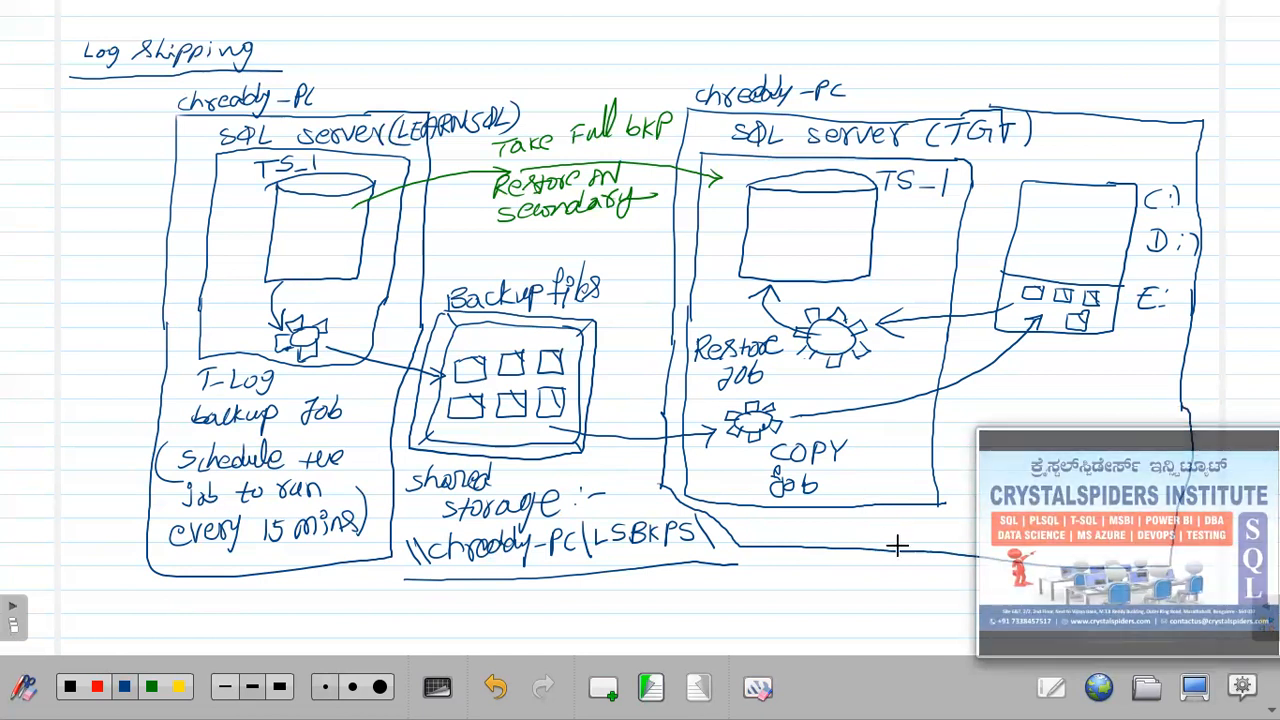
drag(792, 560, 978, 572)
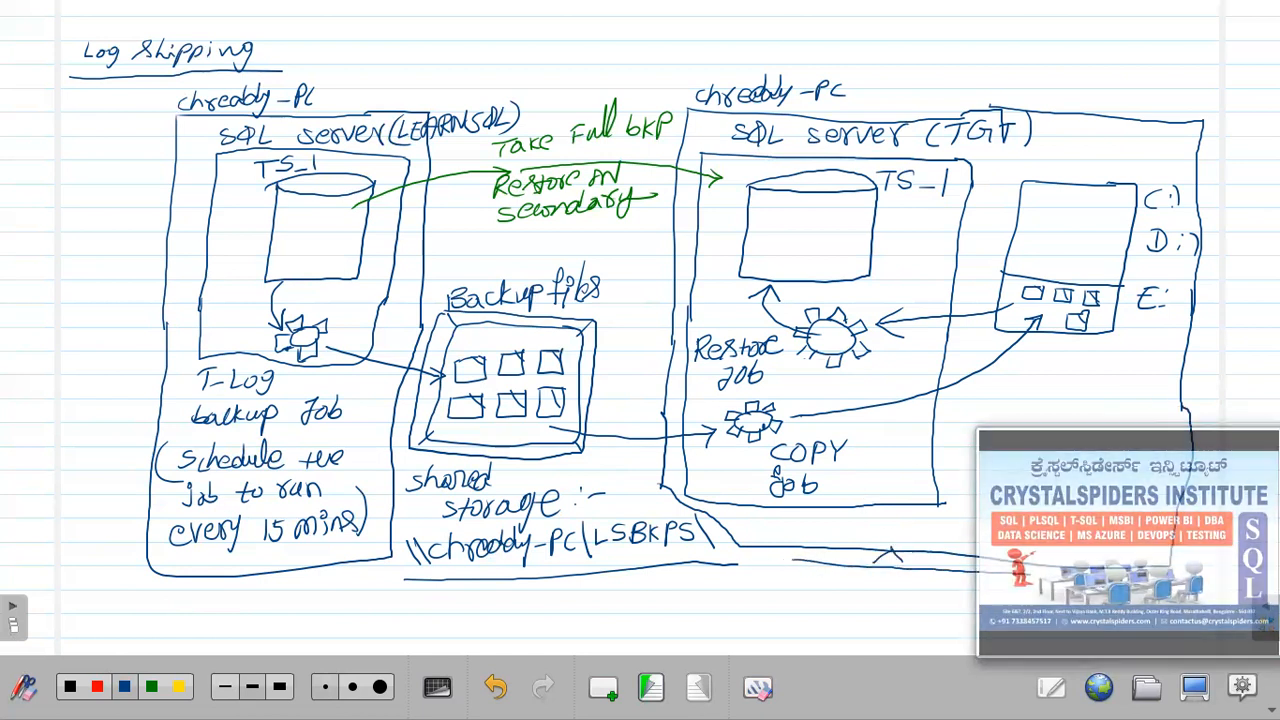
drag(836, 584, 985, 592)
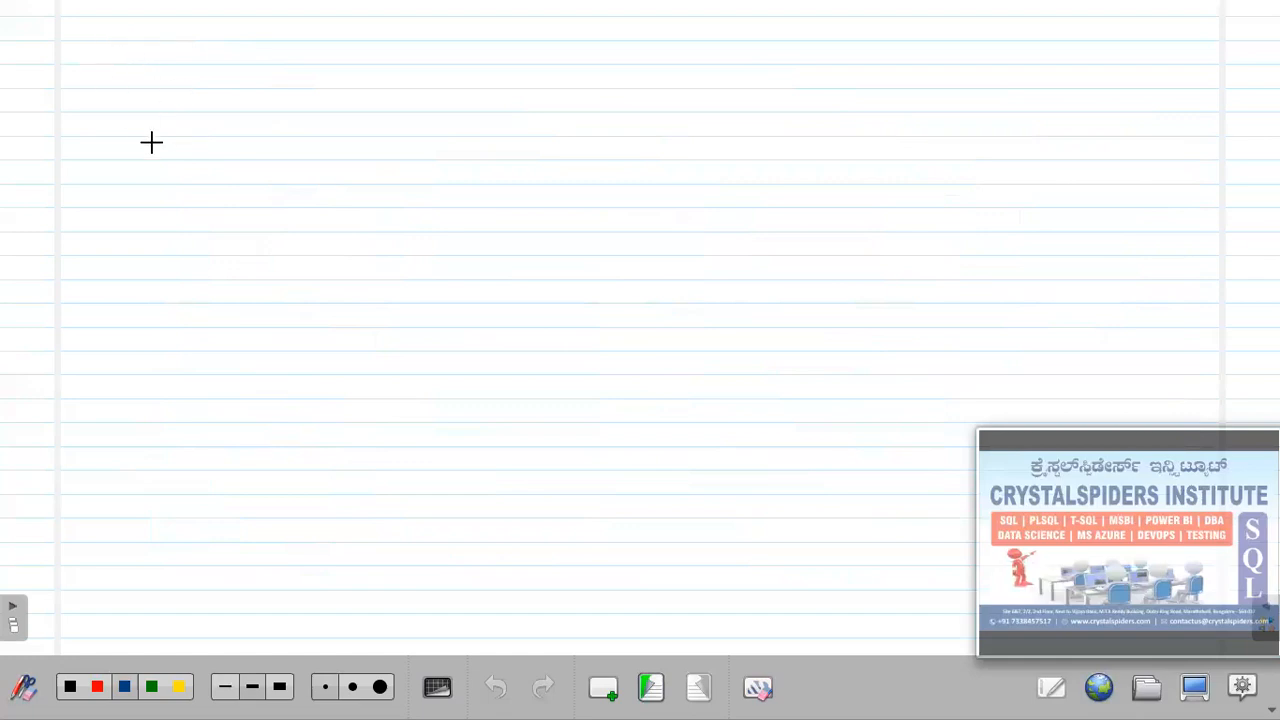
Return to the Log Shipping diagram page, then leave OpenBoard for the 'today' folder in Windows Explorer.
click(660, 688)
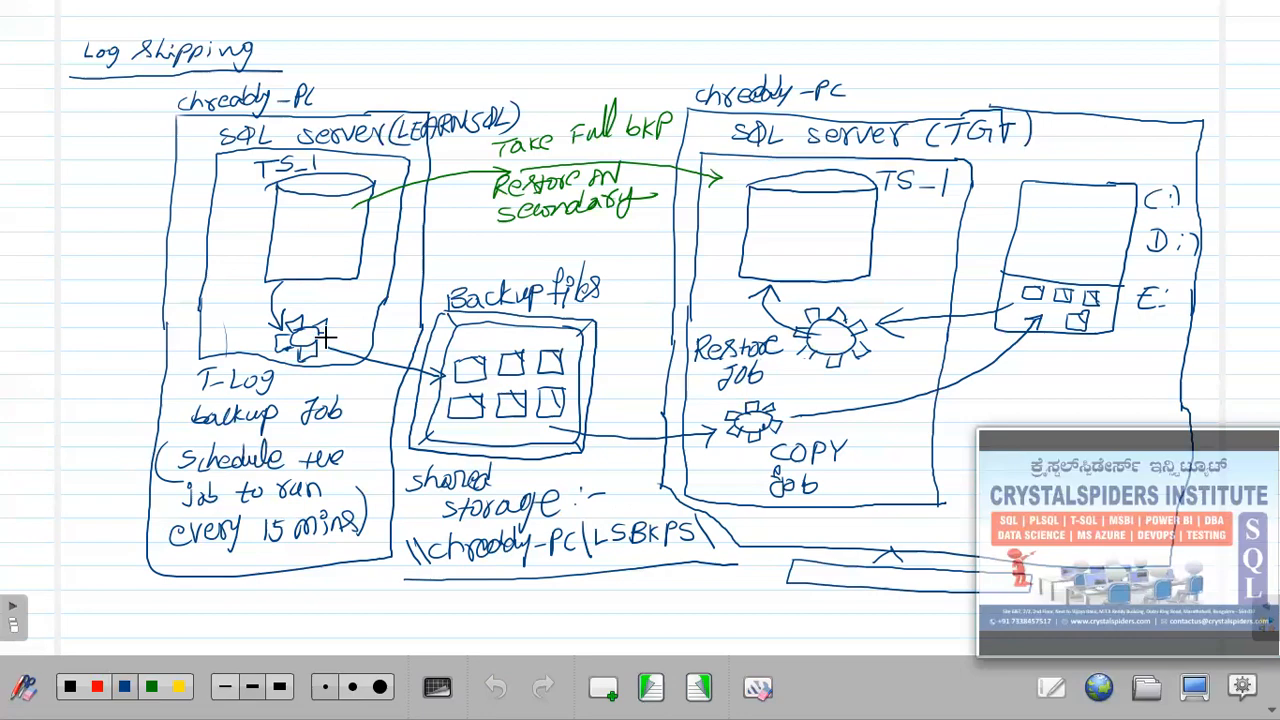
key(super+d)
click(658, 698)
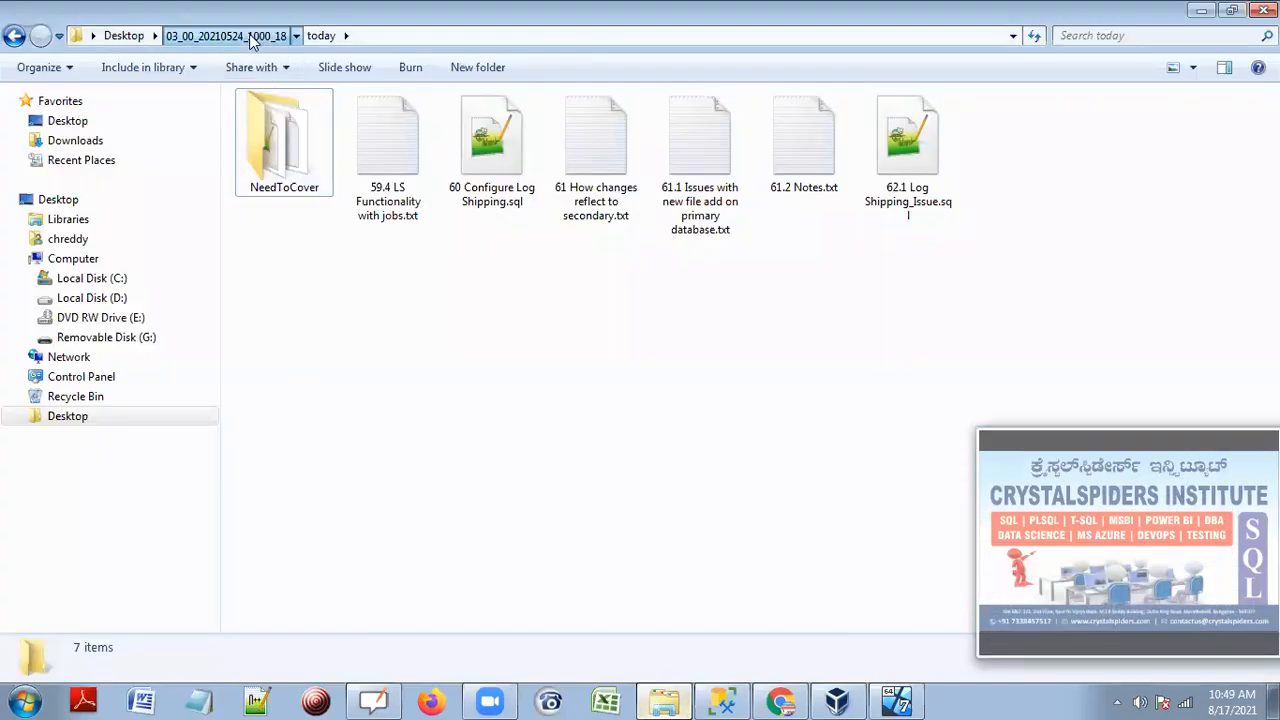
Go to the 03_00_20210524_1000_18 folder and open 17.2_RecoveryModels.sql in Notepad++.
click(252, 38)
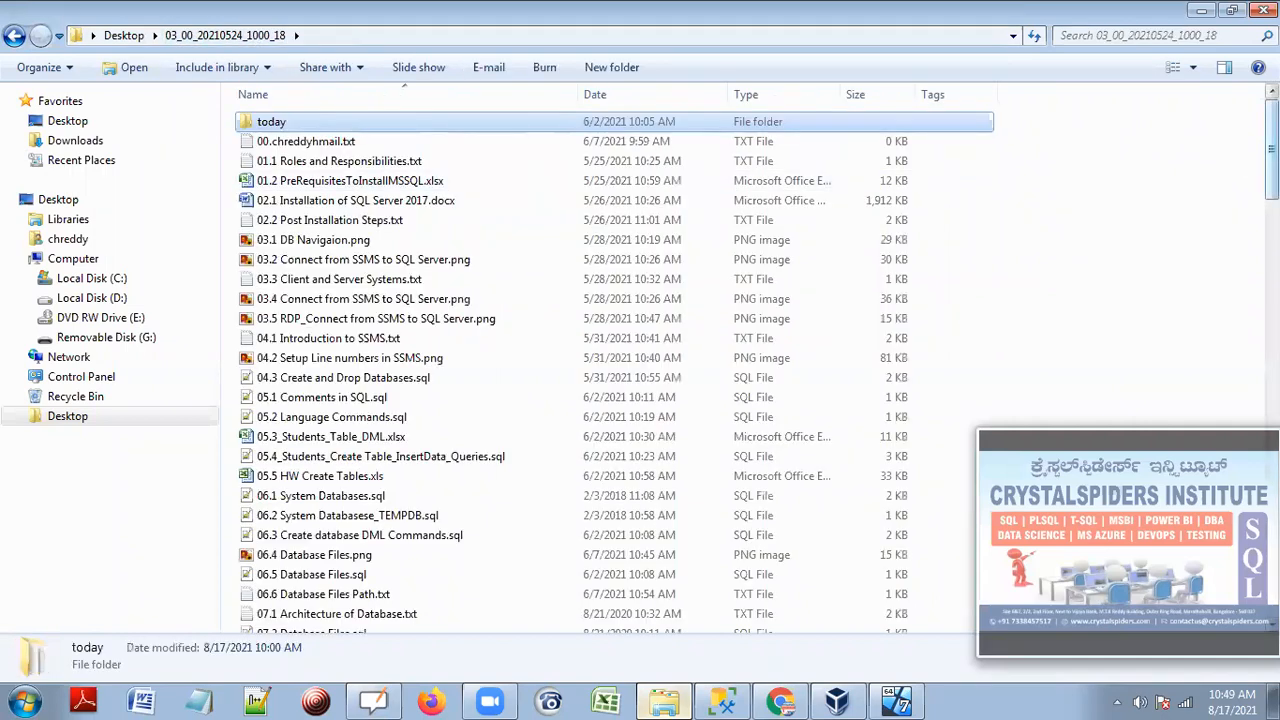
scroll(1080, 128, down, 20)
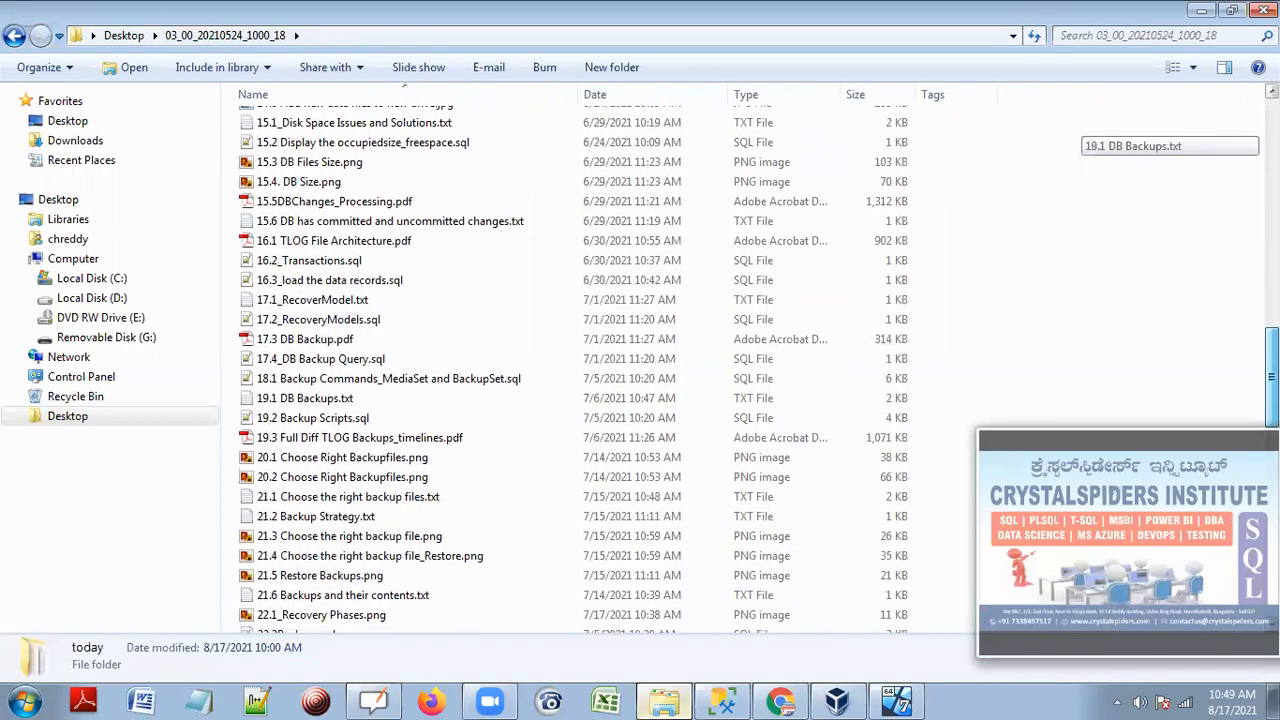
scroll(1080, 128, down, 1)
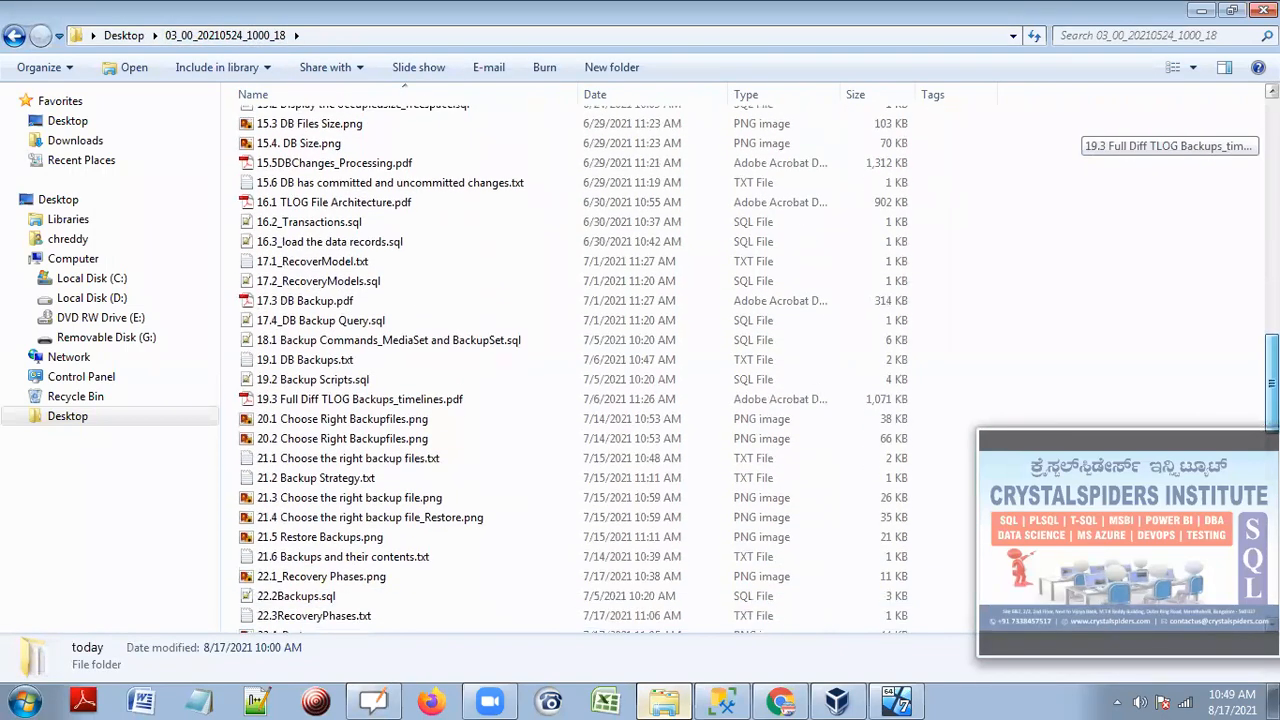
right_click(325, 287)
click(378, 297)
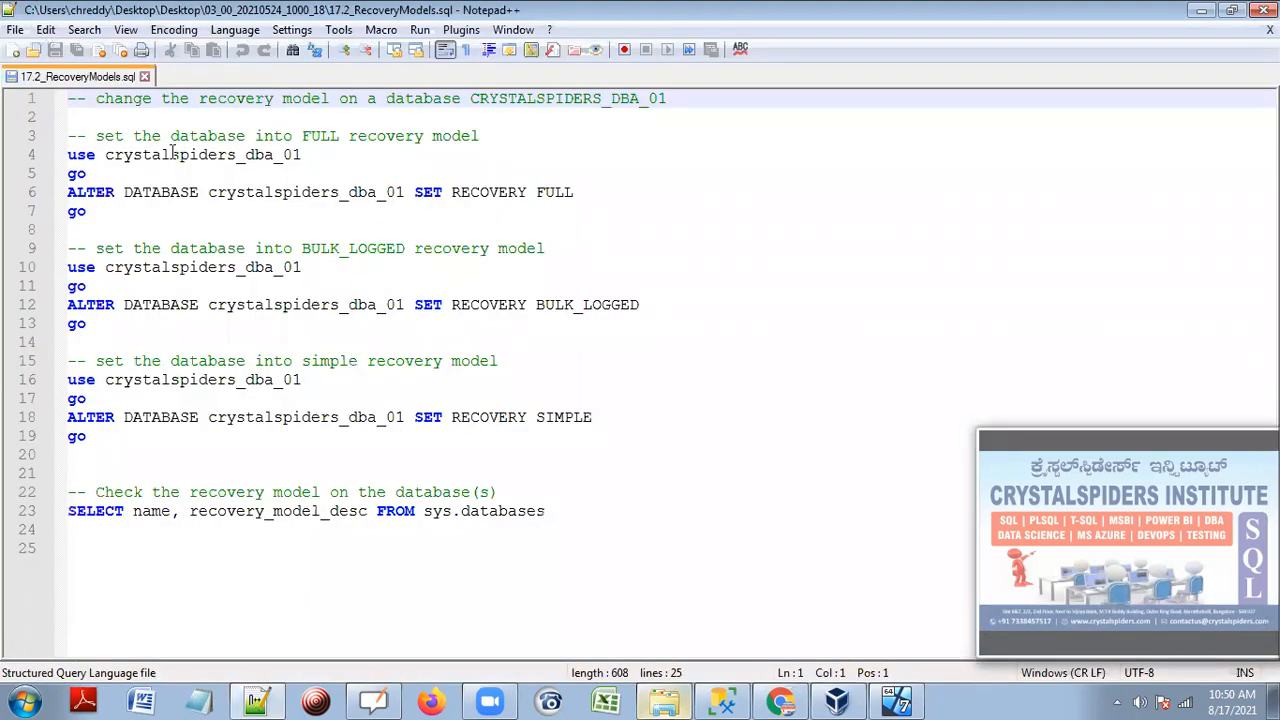
key(alt+Tab)
Open 17.1_RecoverModel.txt in Notepad++ and browse the folder's file list.
right_click(345, 262)
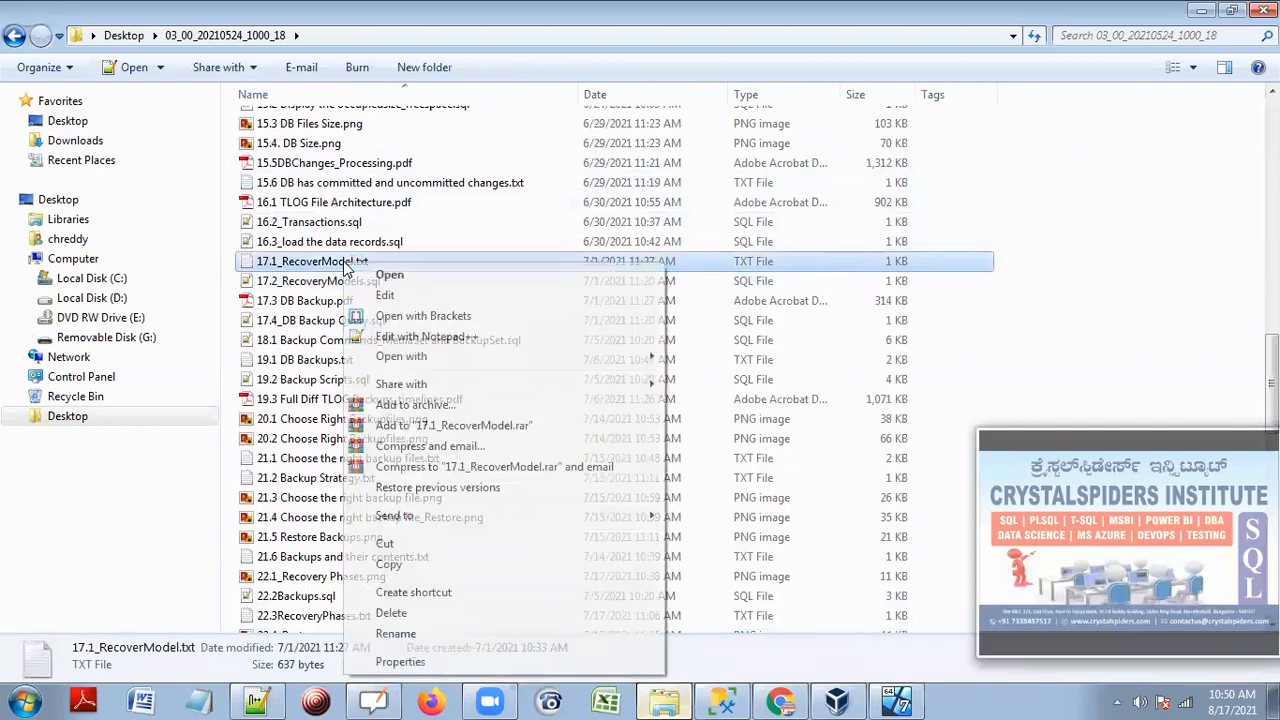
click(425, 336)
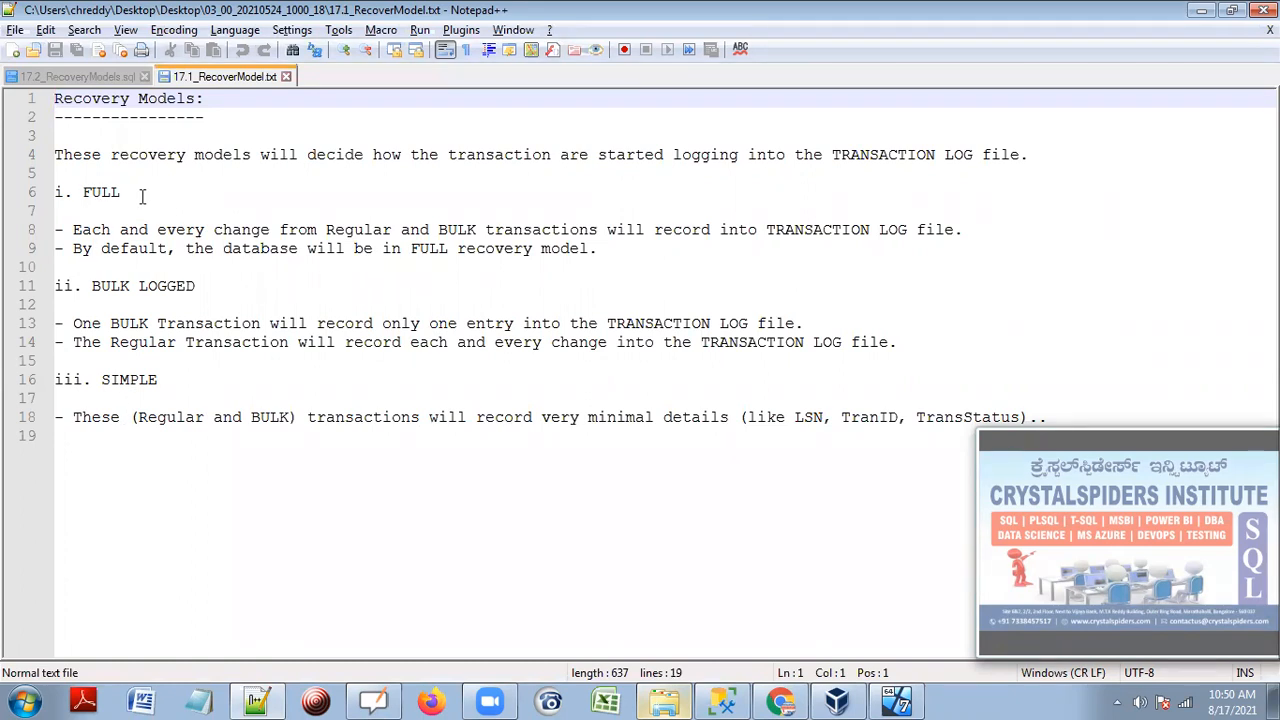
key(alt+Tab)
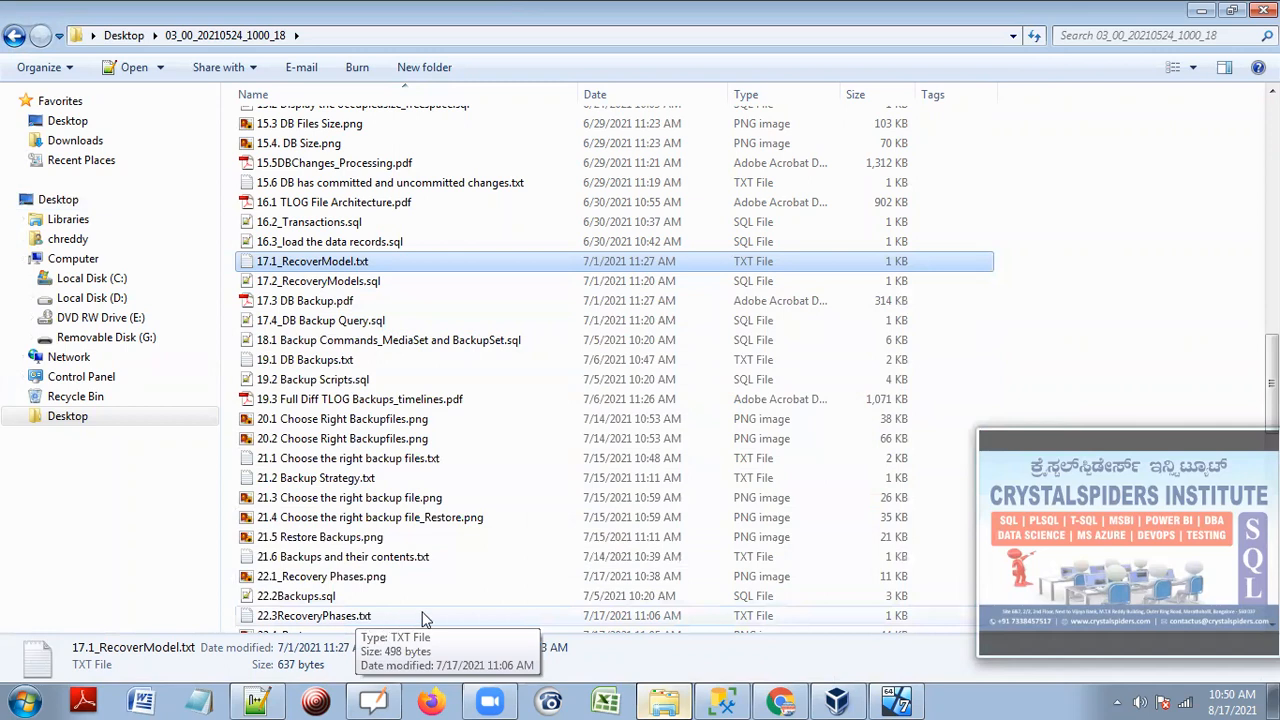
scroll(489, 593, down, 3)
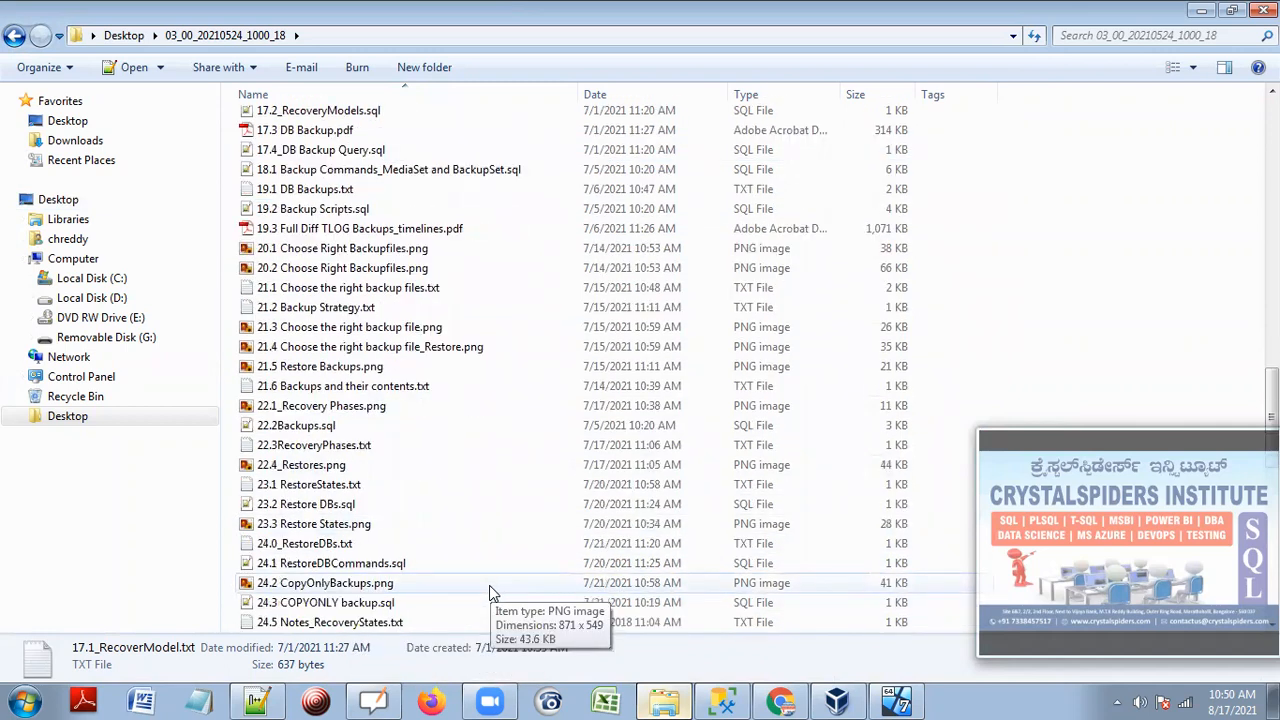
scroll(489, 588, down, 1)
scroll(489, 593, down, 2)
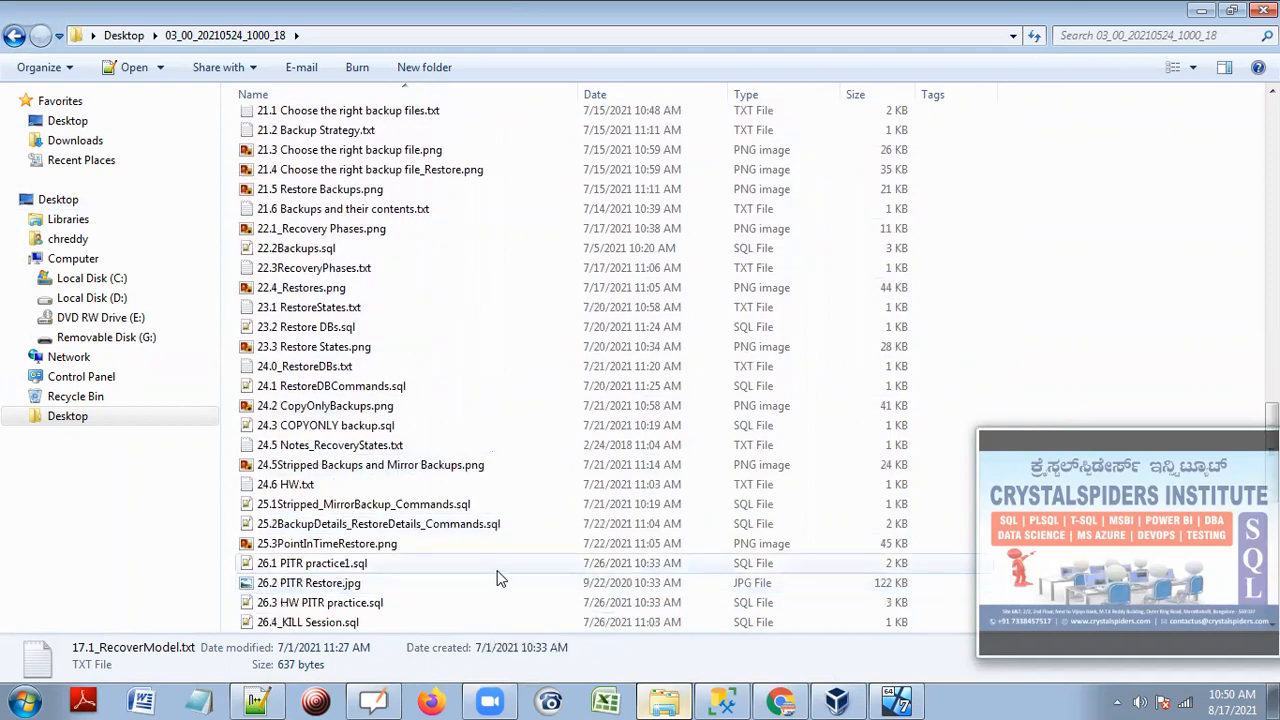
scroll(500, 577, up, 6)
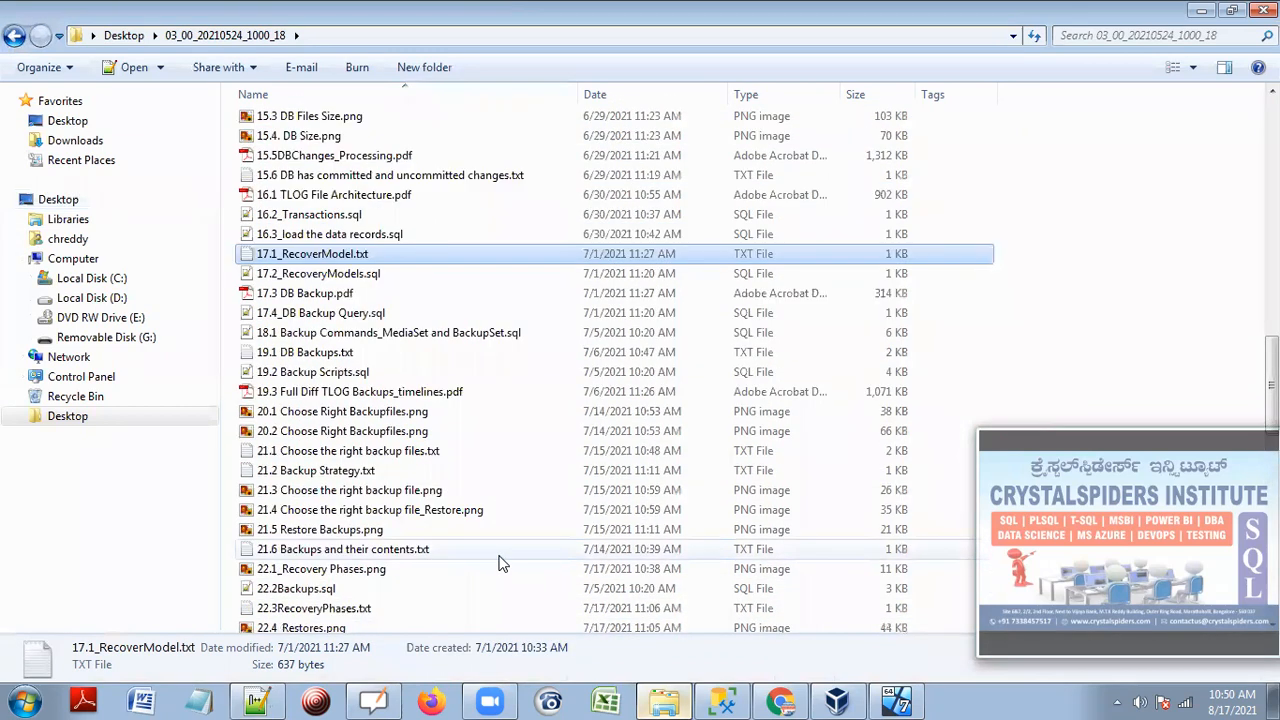
scroll(478, 495, up, 1)
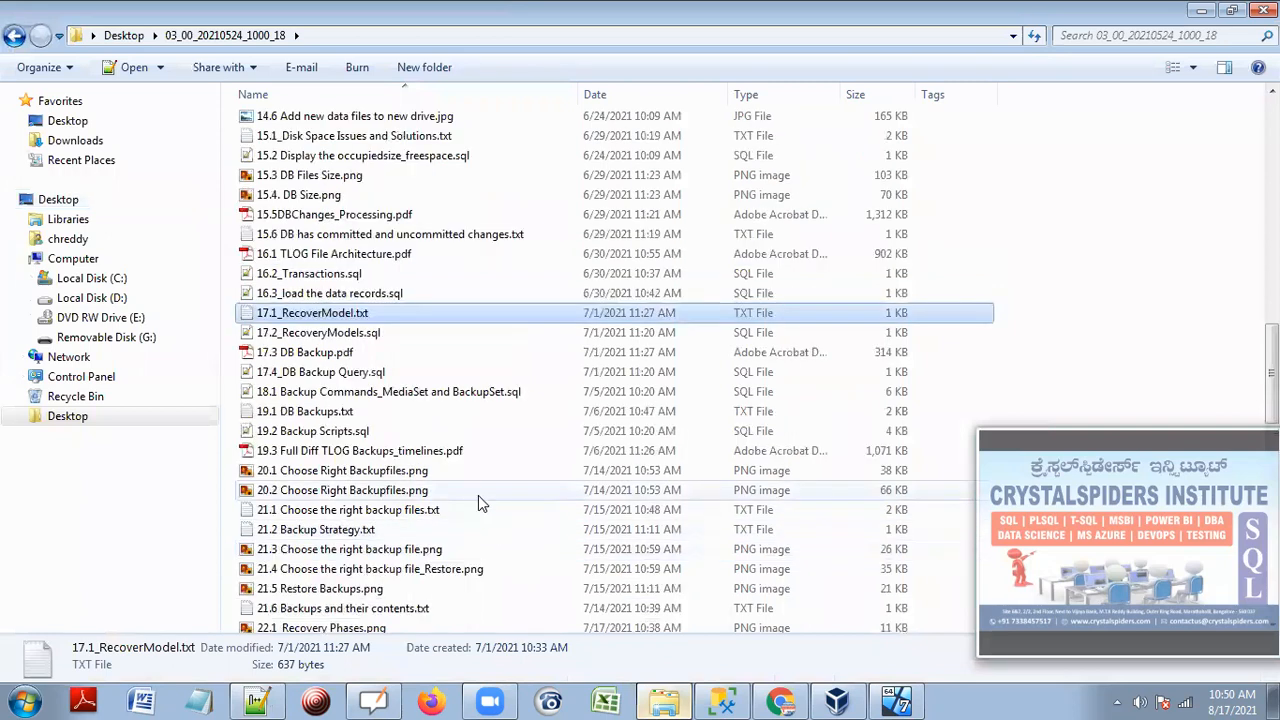
Highlight the FULL recovery model notes, 'TRANSACTION LOG file' on line 13, and the BULK LOGGED description.
click(1203, 12)
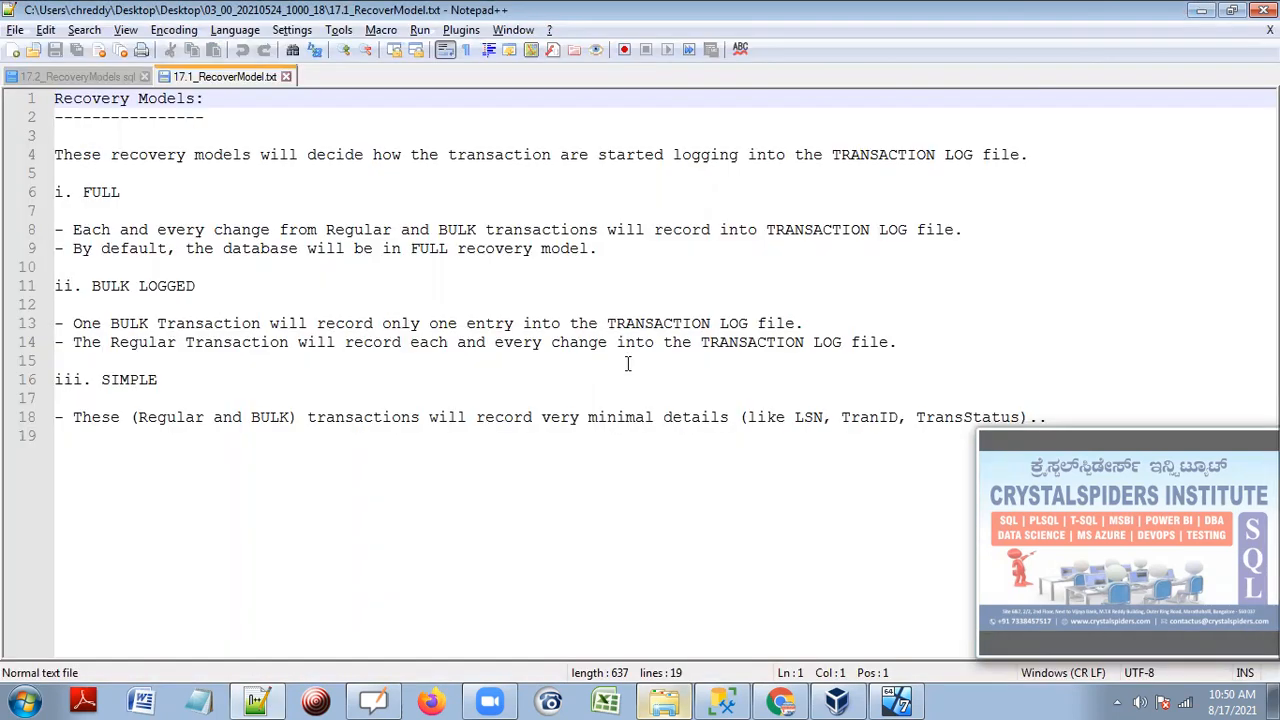
drag(83, 192, 208, 288)
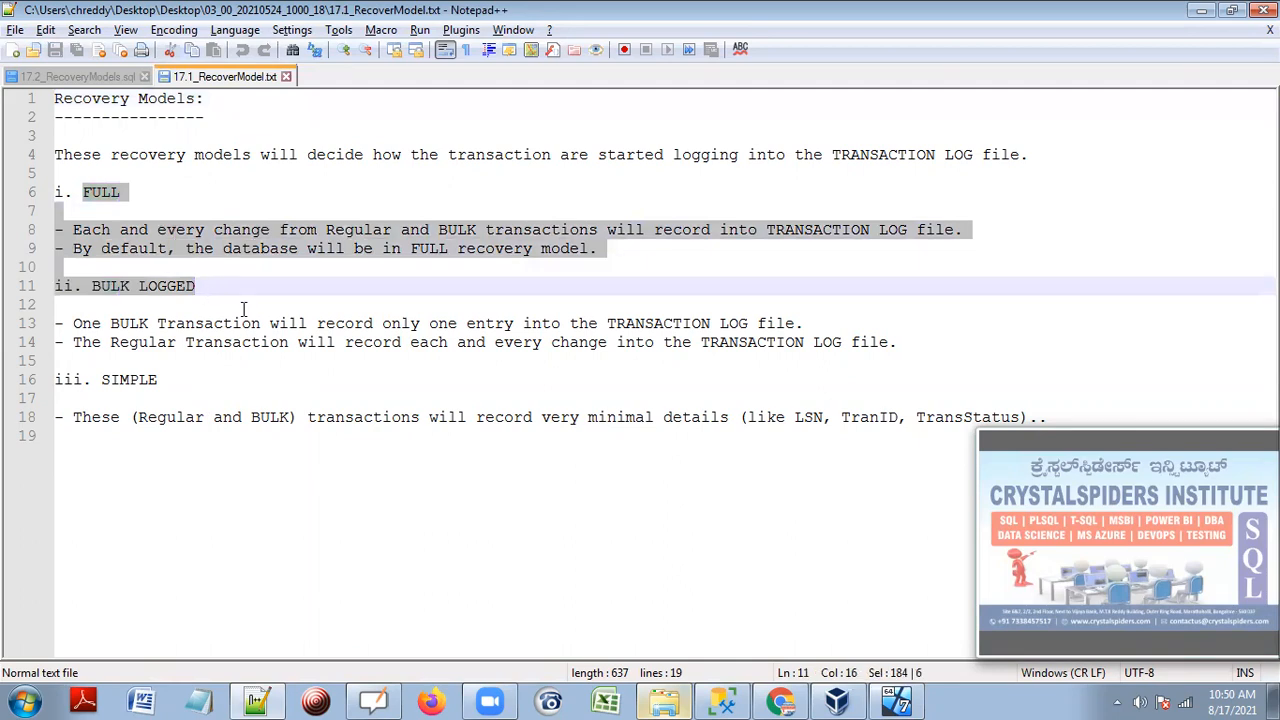
click(607, 323)
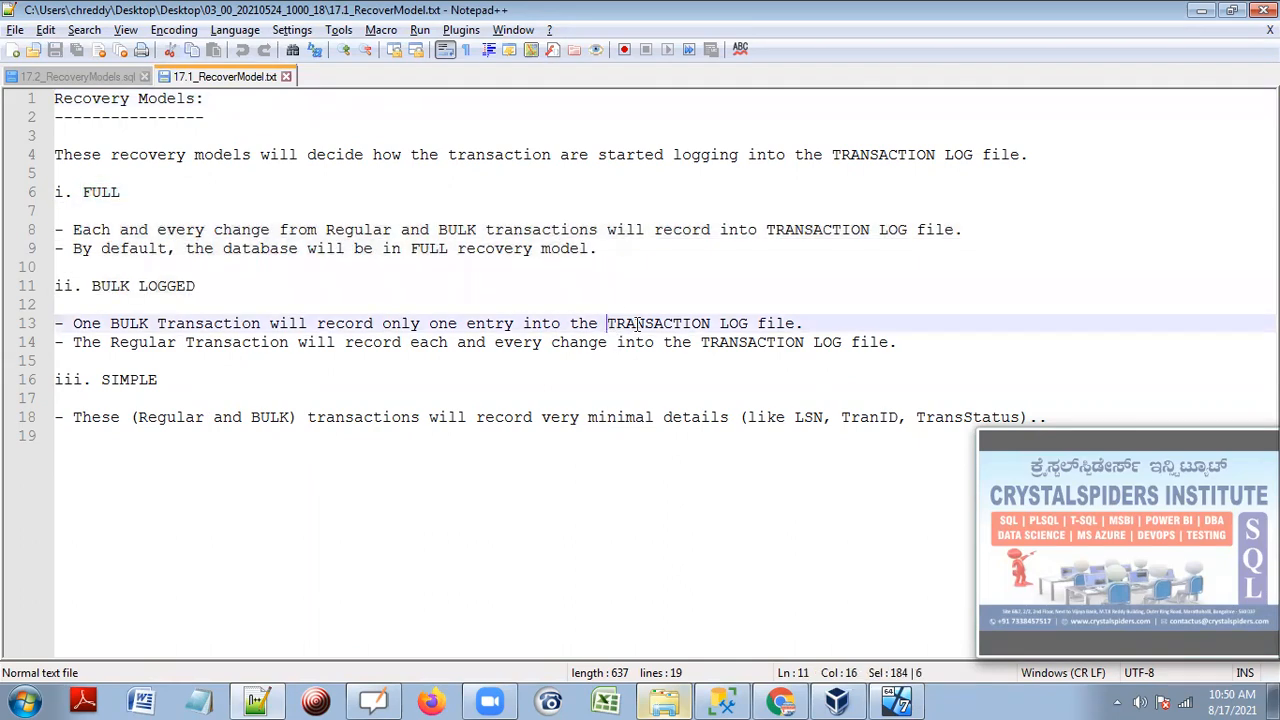
drag(638, 323, 813, 319)
drag(913, 342, 45, 192)
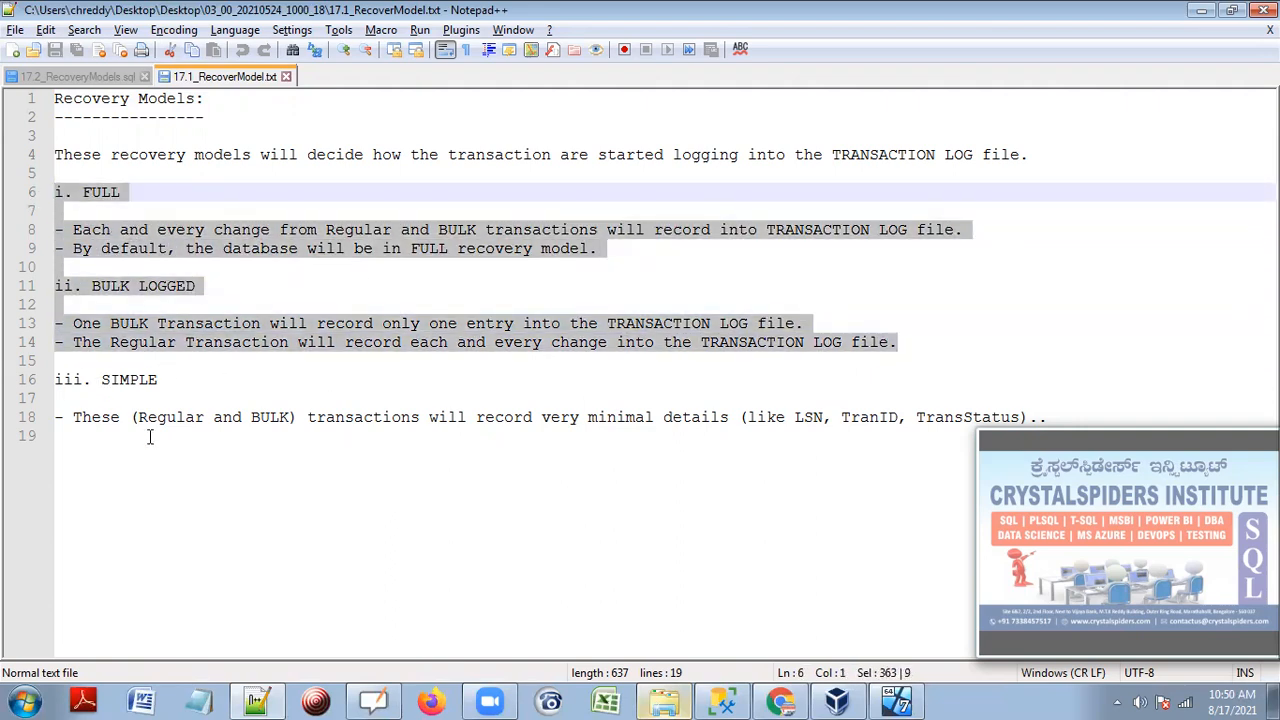
Highlight the SIMPLE heading and description, reselect FULL through BULK LOGGED, then bring up Explorer.
click(120, 417)
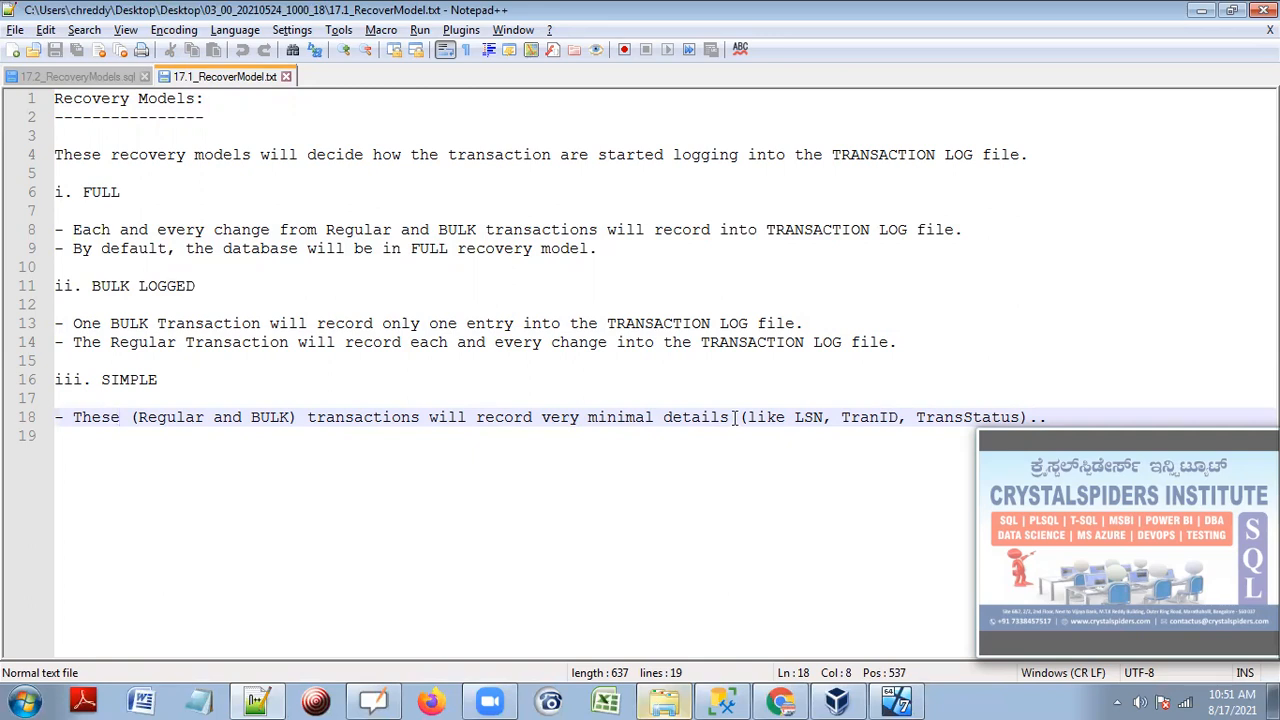
drag(93, 380, 171, 385)
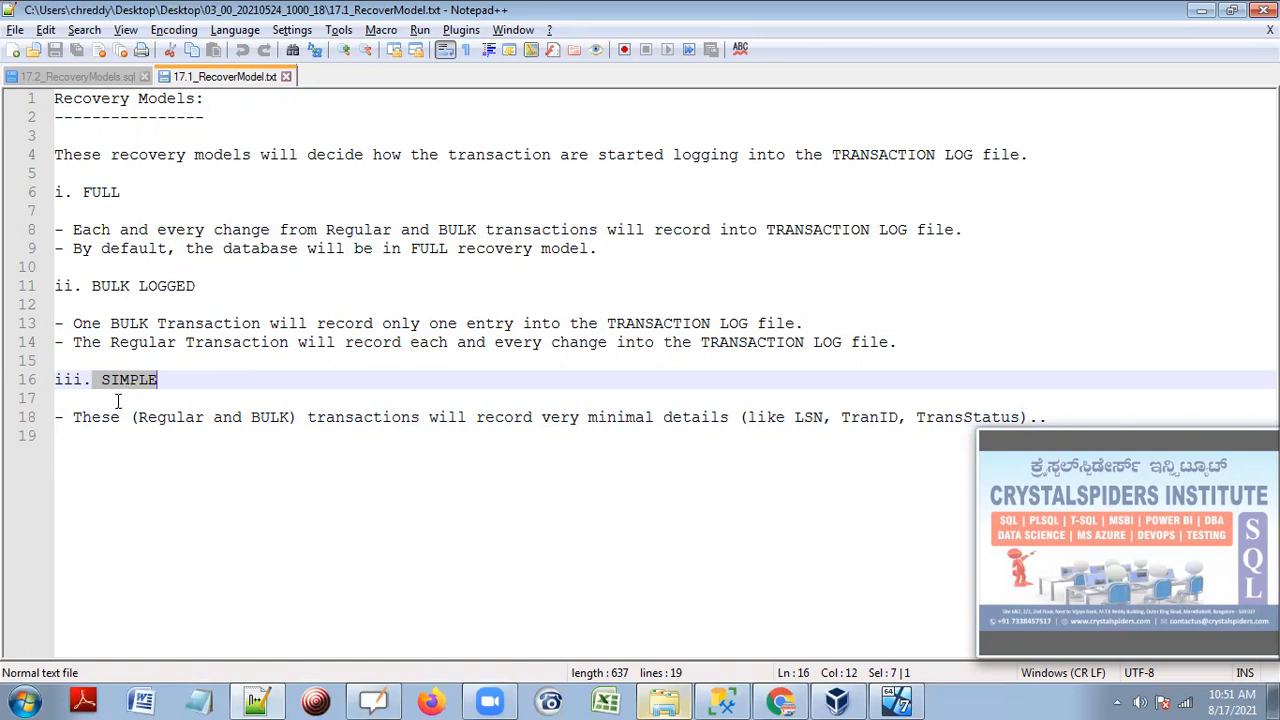
drag(74, 417, 732, 436)
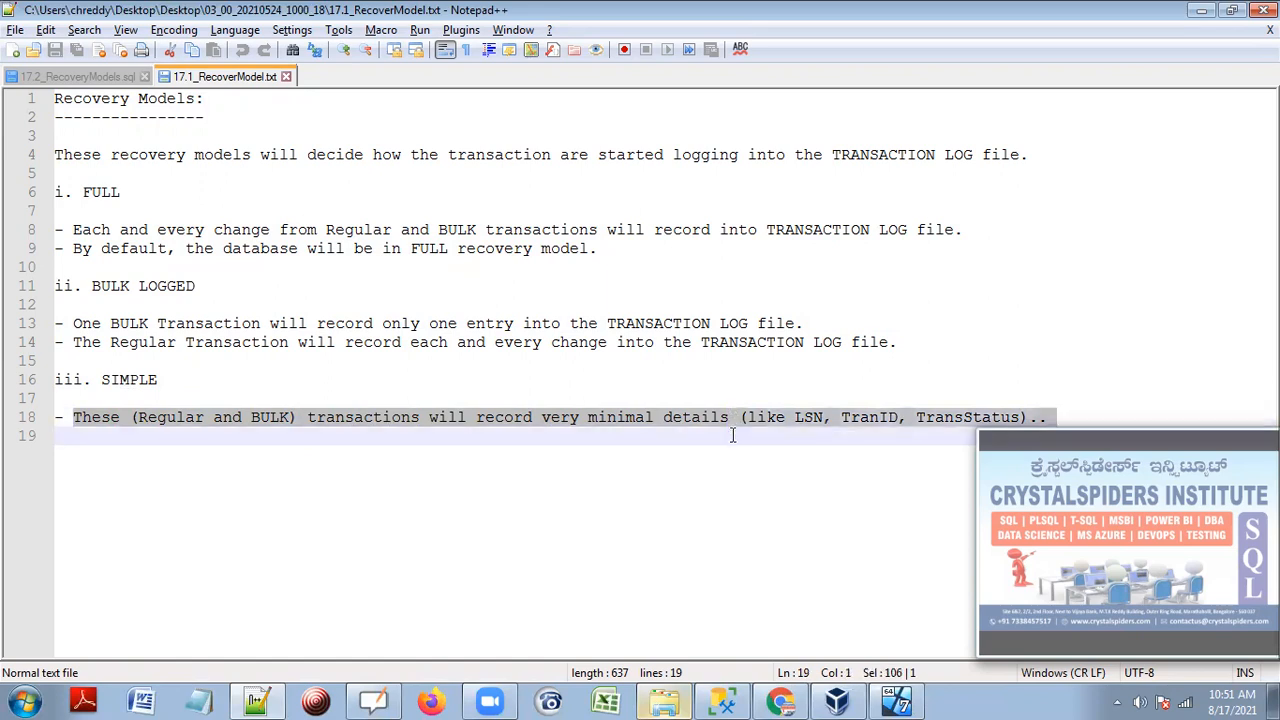
drag(198, 286, 50, 192)
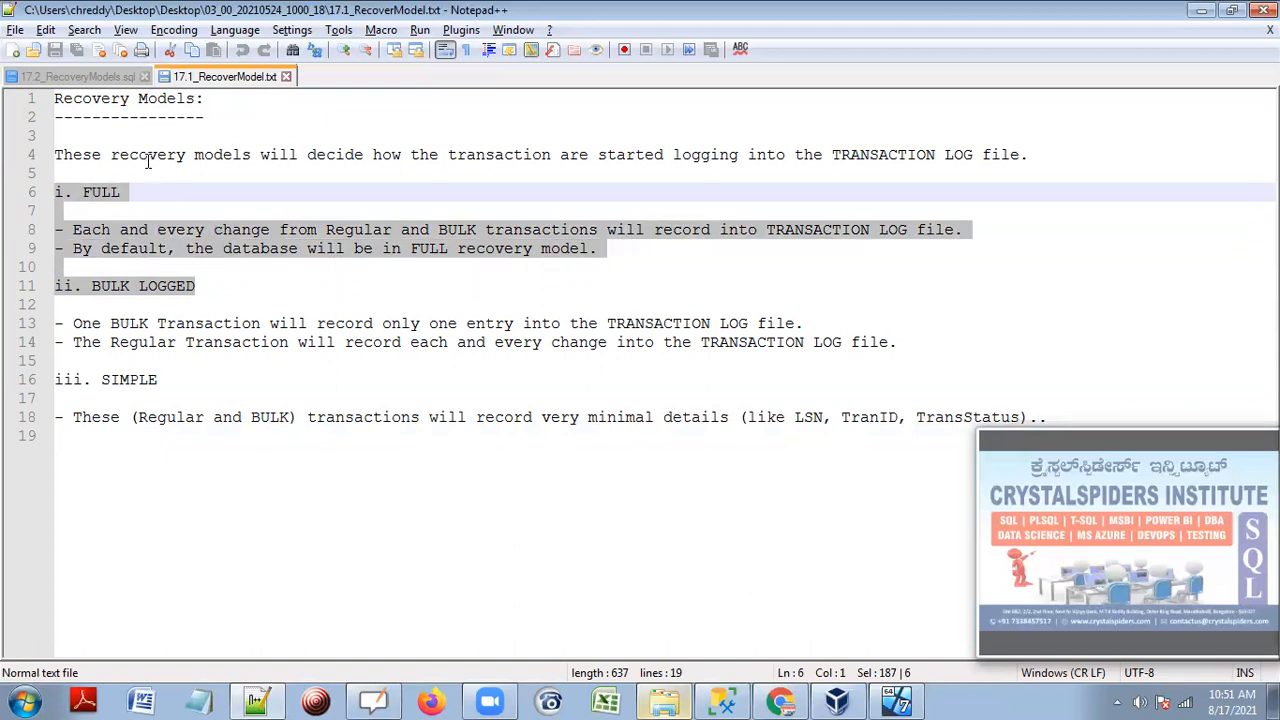
click(664, 700)
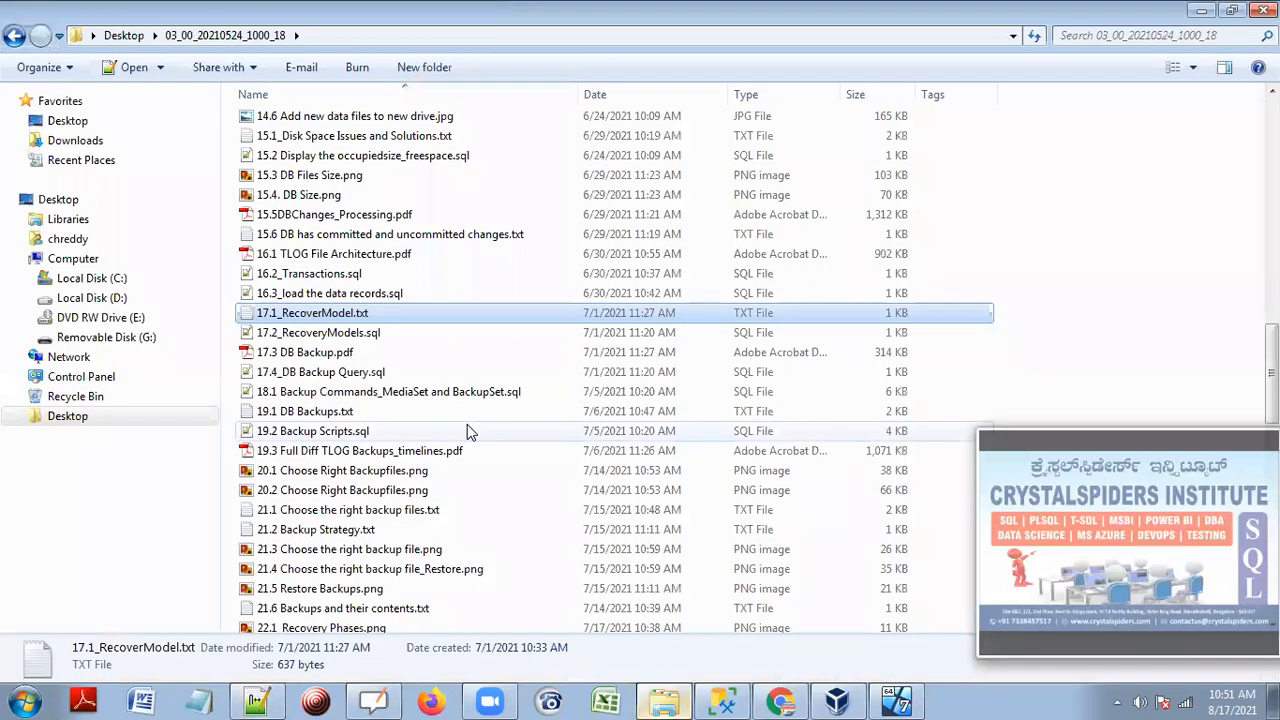
Scroll down through the course file list, then minimize Explorer to return to the notes.
scroll(470, 433, down, 3)
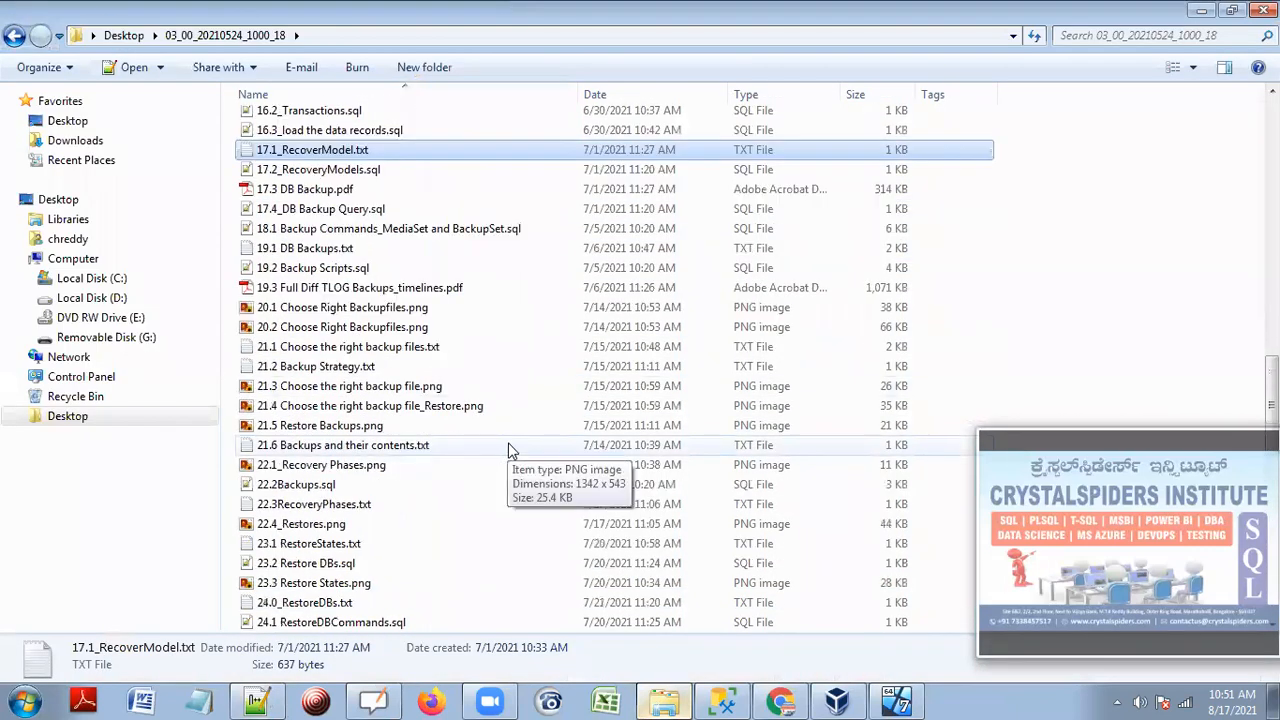
scroll(508, 449, down, 1)
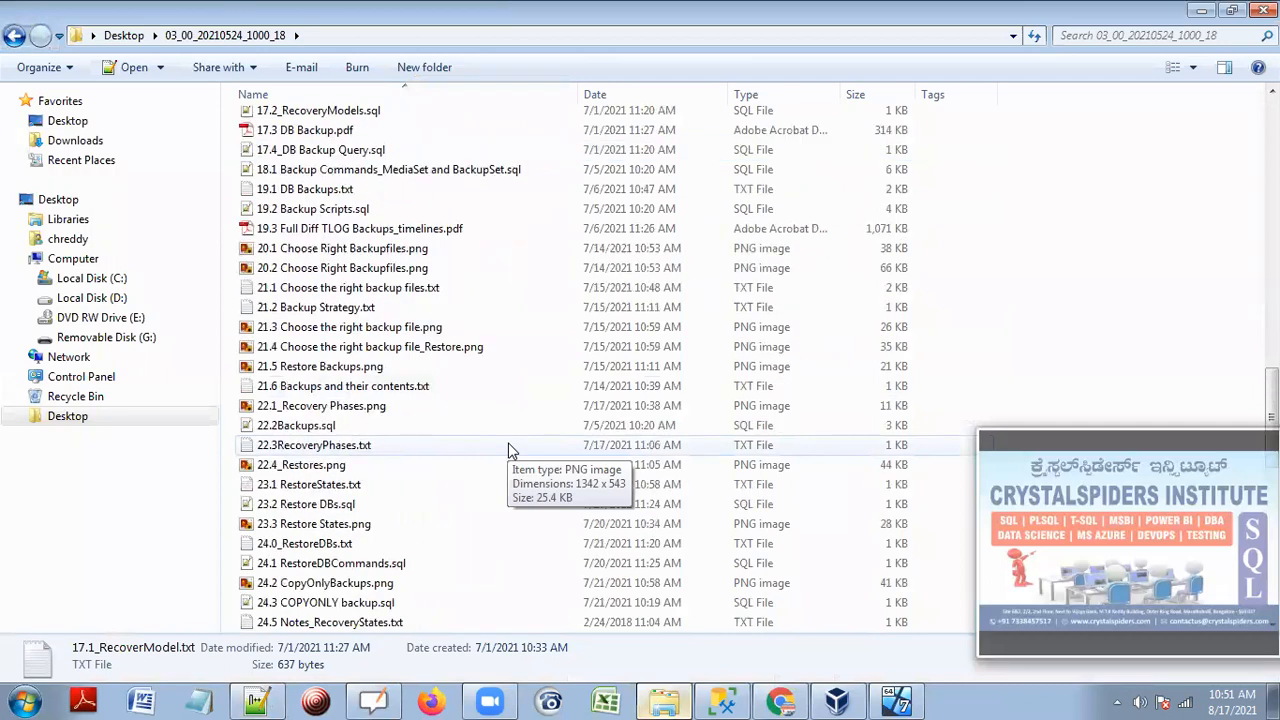
scroll(508, 449, down, 1)
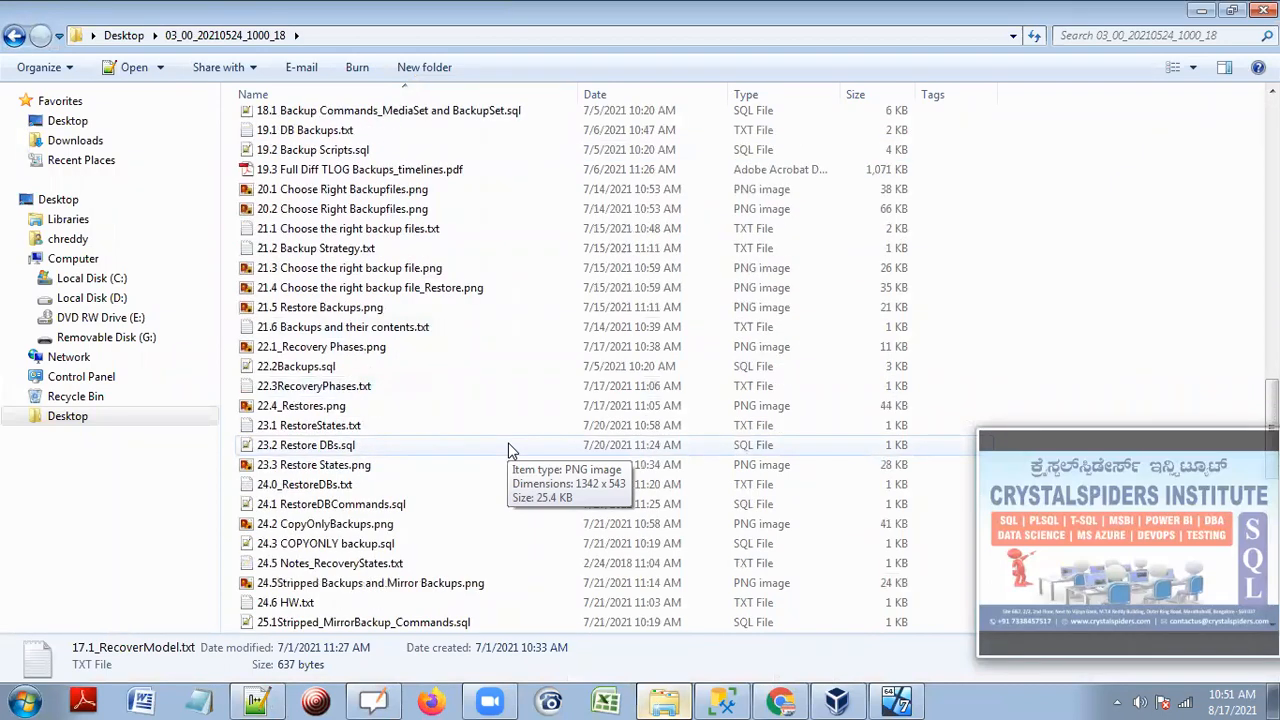
scroll(508, 449, down, 2)
scroll(508, 449, down, 1)
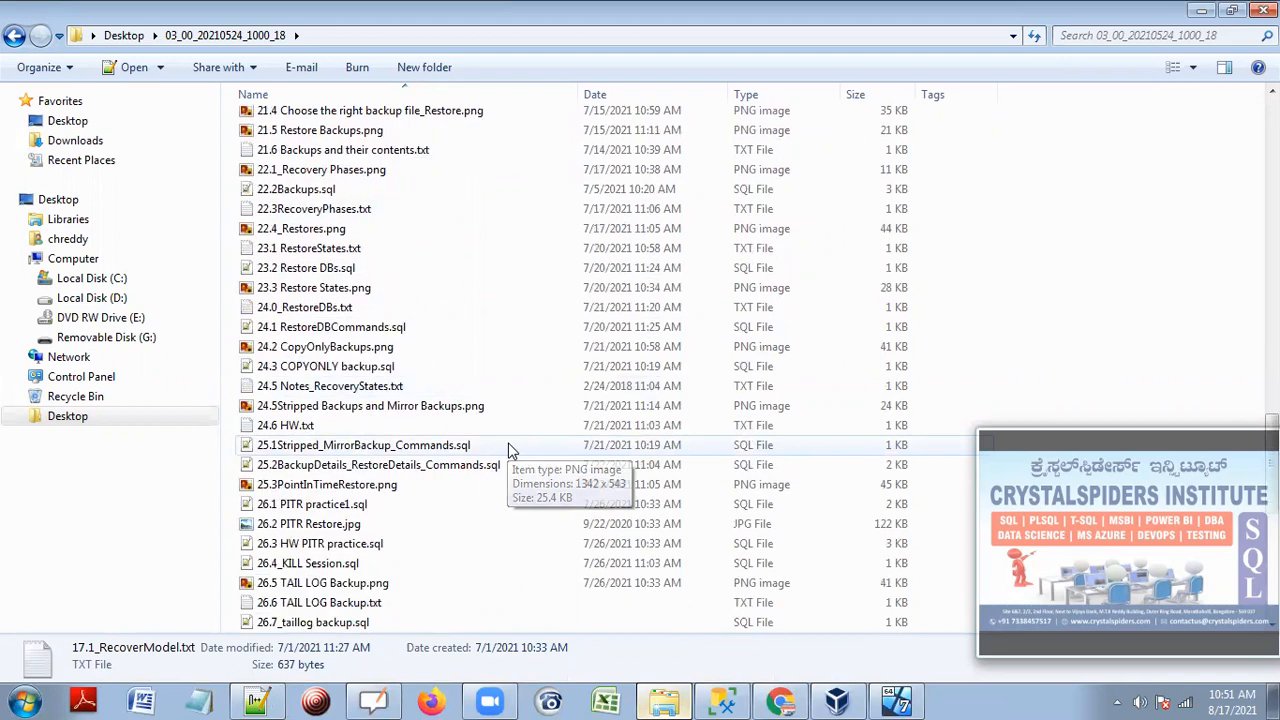
scroll(508, 449, down, 2)
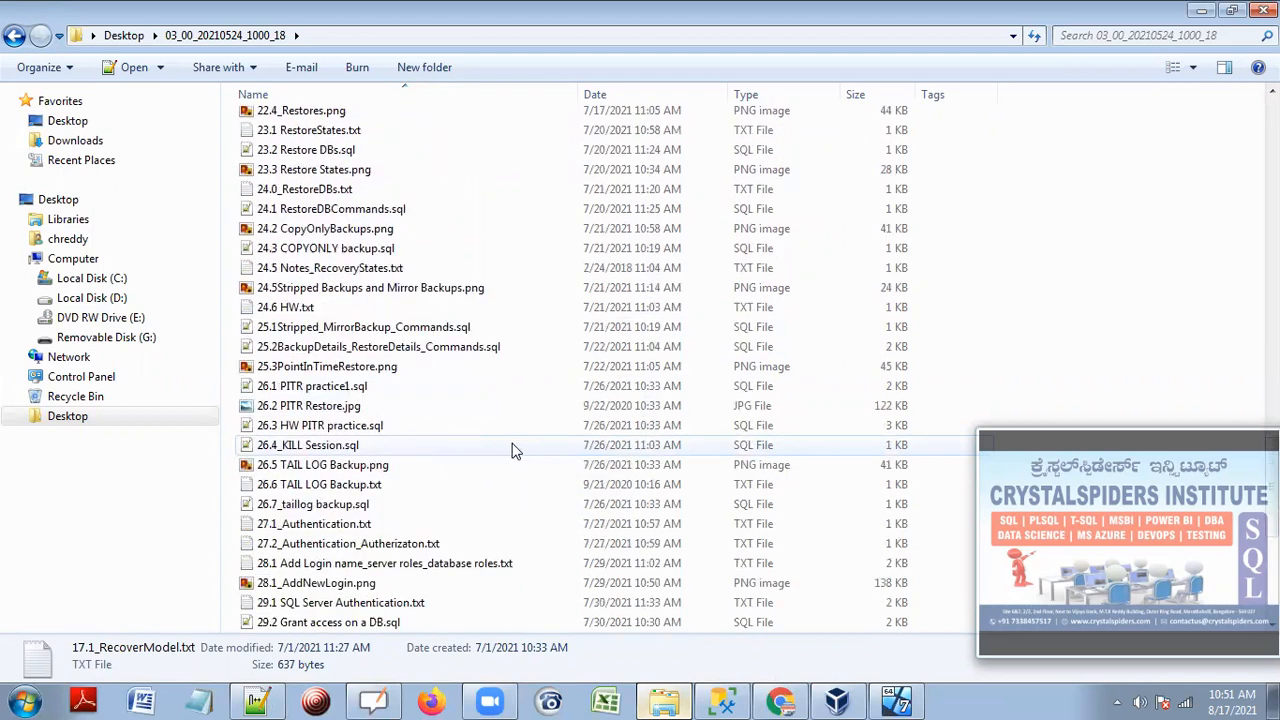
scroll(517, 450, down, 1)
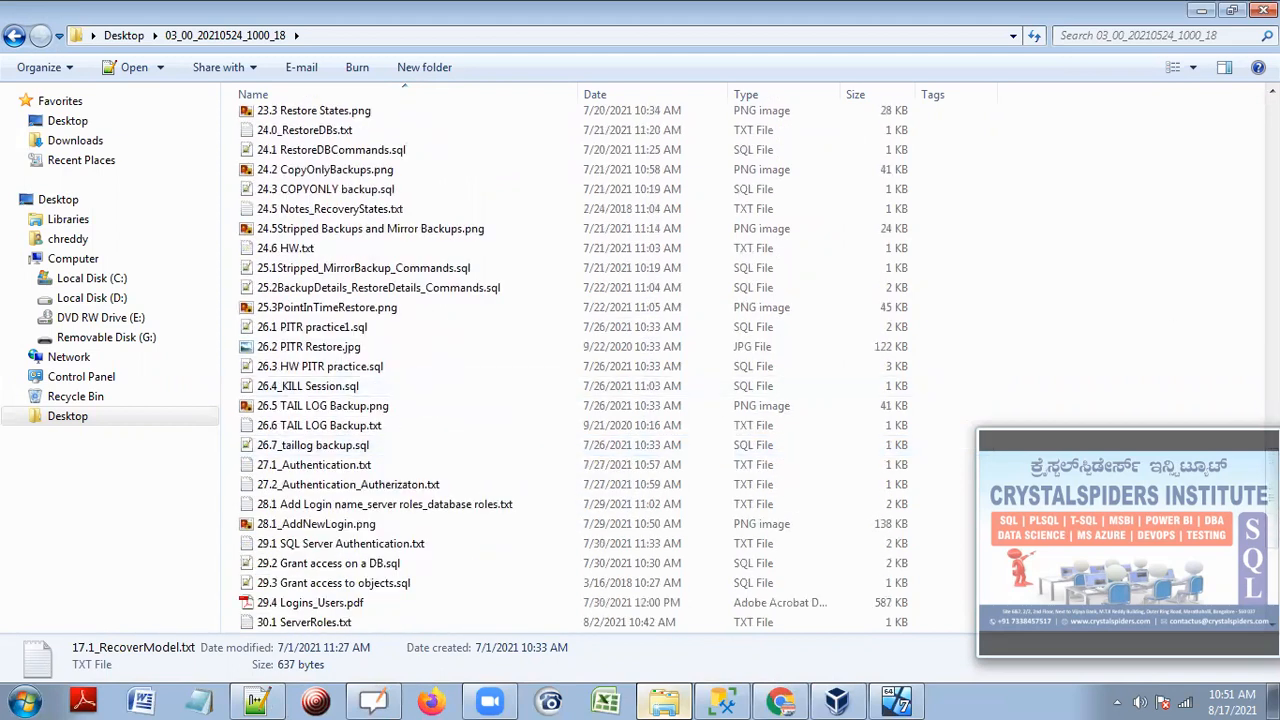
click(1201, 14)
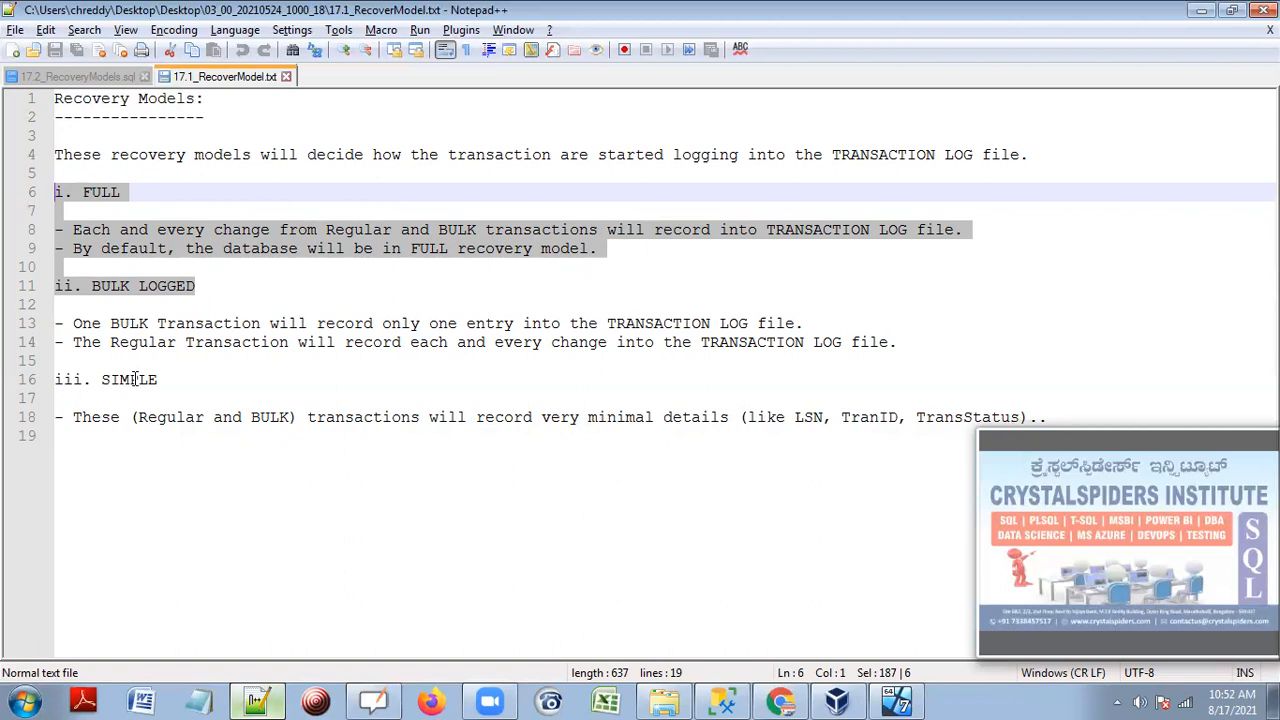
Highlight the 'i. FULL' heading in the notes and switch to the OpenBoard whiteboard.
drag(122, 192, 56, 192)
drag(134, 206, 56, 195)
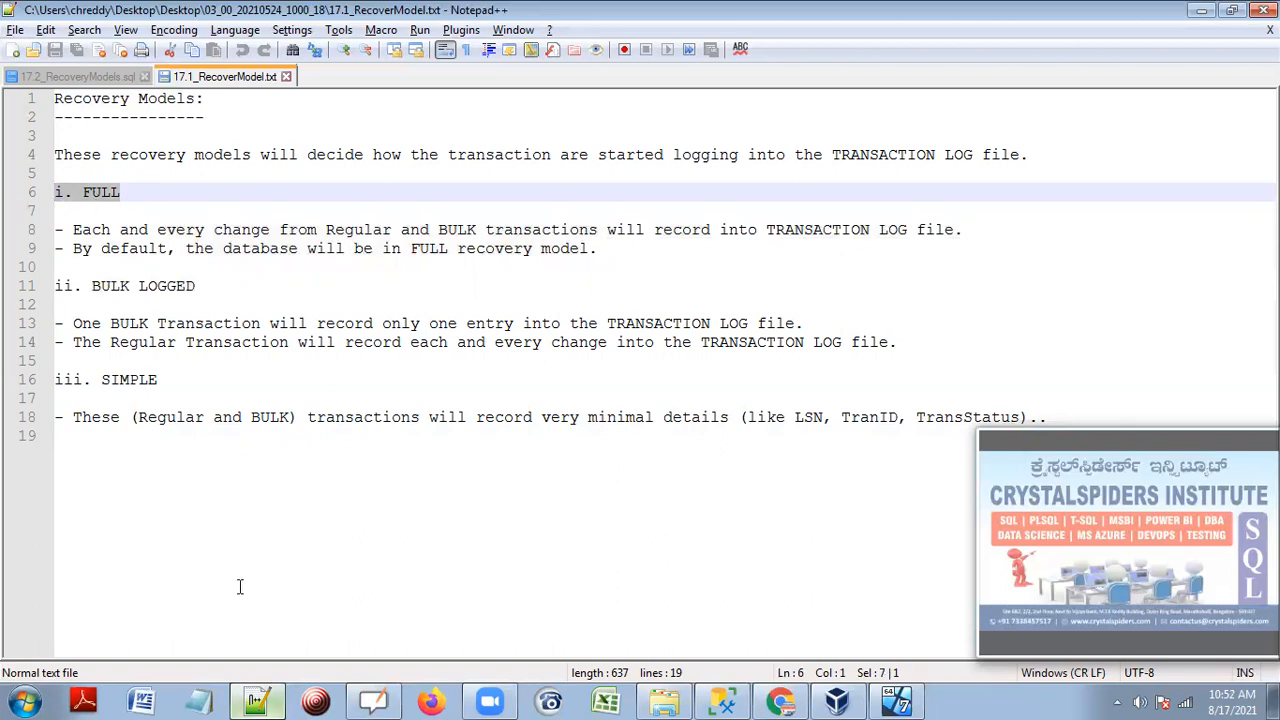
click(371, 700)
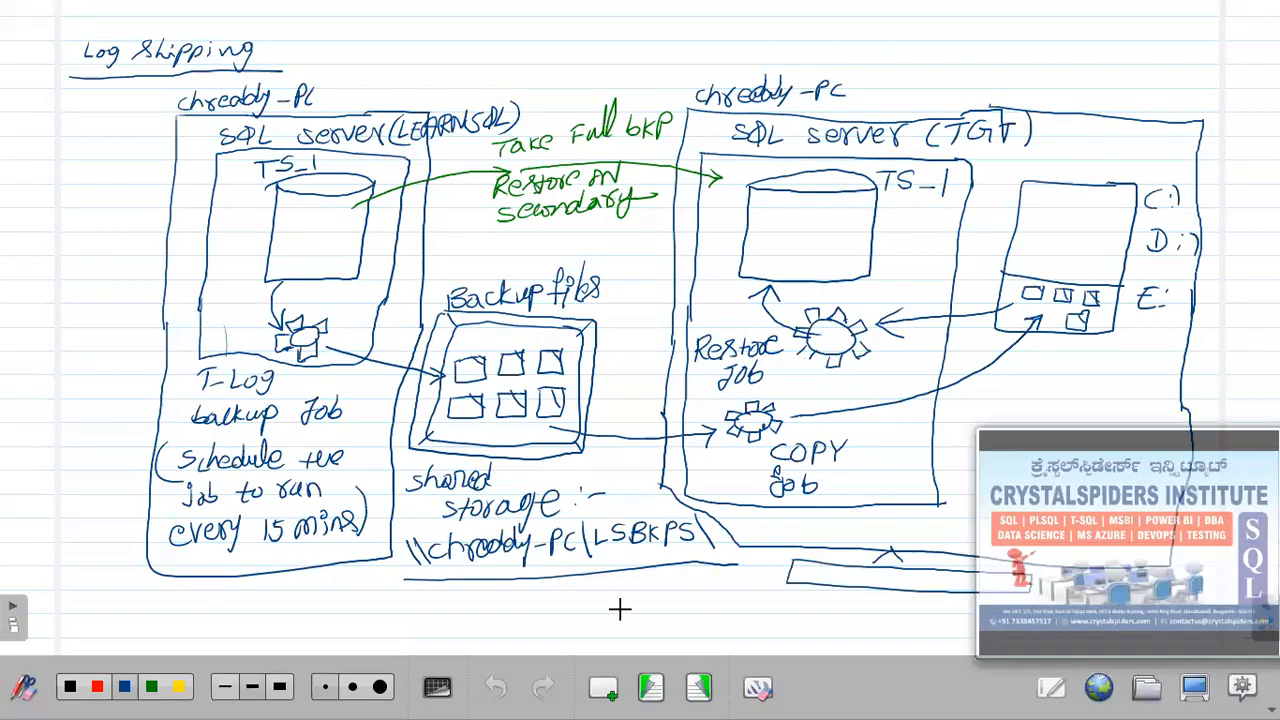
Add a new page and handwrite the heading 'Prerequisites to configure logshipping.'.
click(701, 689)
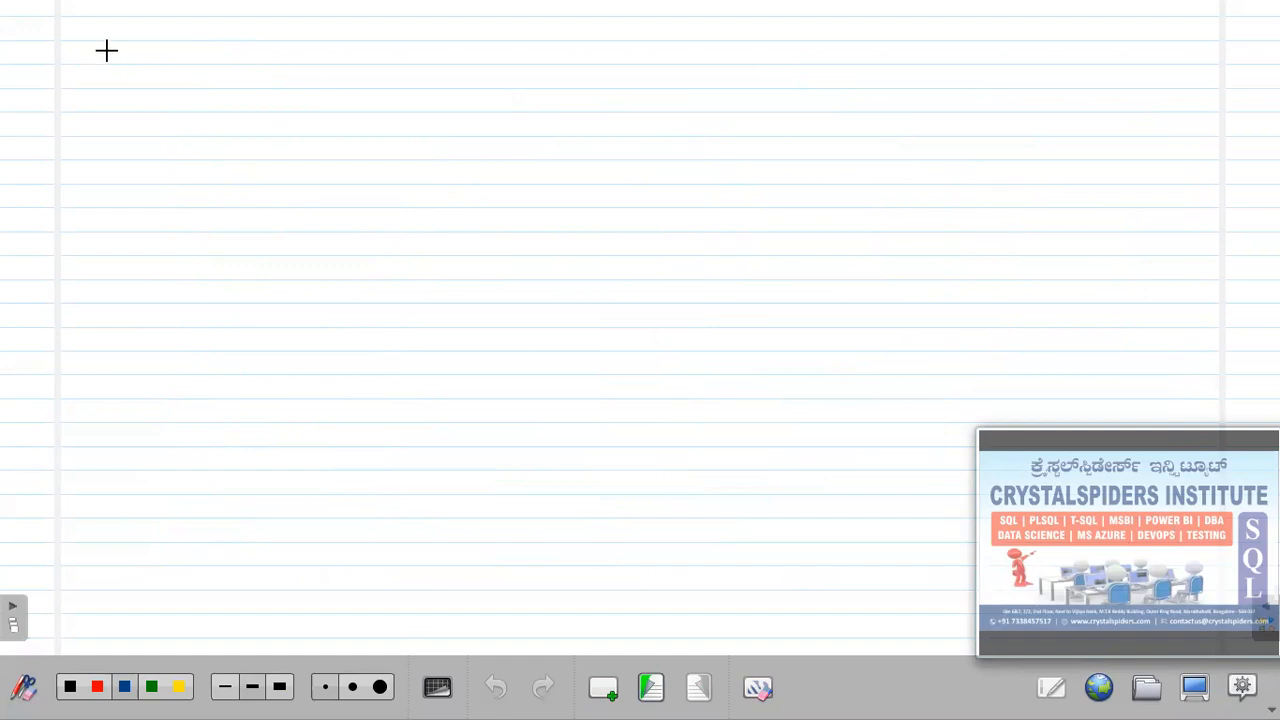
drag(103, 46, 284, 58)
click(177, 45)
mouse_move(326, 52)
mouse_down()
mouse_move(362, 56)
mouse_move(354, 68)
mouse_move(398, 52)
mouse_move(493, 62)
mouse_move(508, 78)
mouse_move(646, 56)
mouse_move(646, 84)
mouse_up()
click(666, 60)
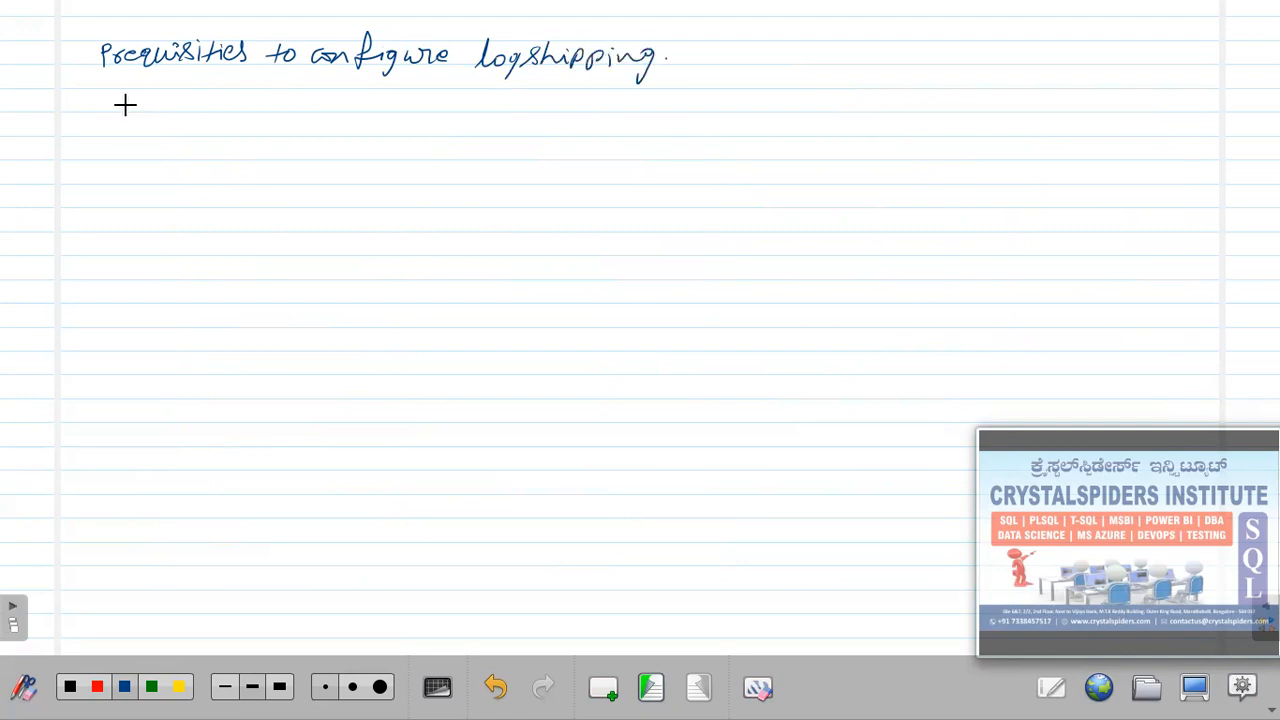
Handwrite the first item, DB should be in FULL recovery model, then return to the diagram page.
drag(158, 92, 158, 112)
mouse_move(160, 92)
mouse_down()
mouse_move(160, 112)
mouse_move(182, 112)
mouse_up()
drag(182, 90, 184, 112)
drag(222, 96, 215, 114)
mouse_move(238, 88)
mouse_down()
mouse_move(248, 110)
mouse_move(298, 96)
mouse_move(298, 110)
mouse_move(358, 100)
mouse_move(441, 114)
mouse_up()
drag(440, 98, 478, 96)
drag(484, 88, 496, 110)
mouse_move(500, 88)
mouse_down()
mouse_move(518, 110)
mouse_move(668, 100)
mouse_move(678, 122)
mouse_move(768, 88)
mouse_move(790, 104)
mouse_up()
click(797, 101)
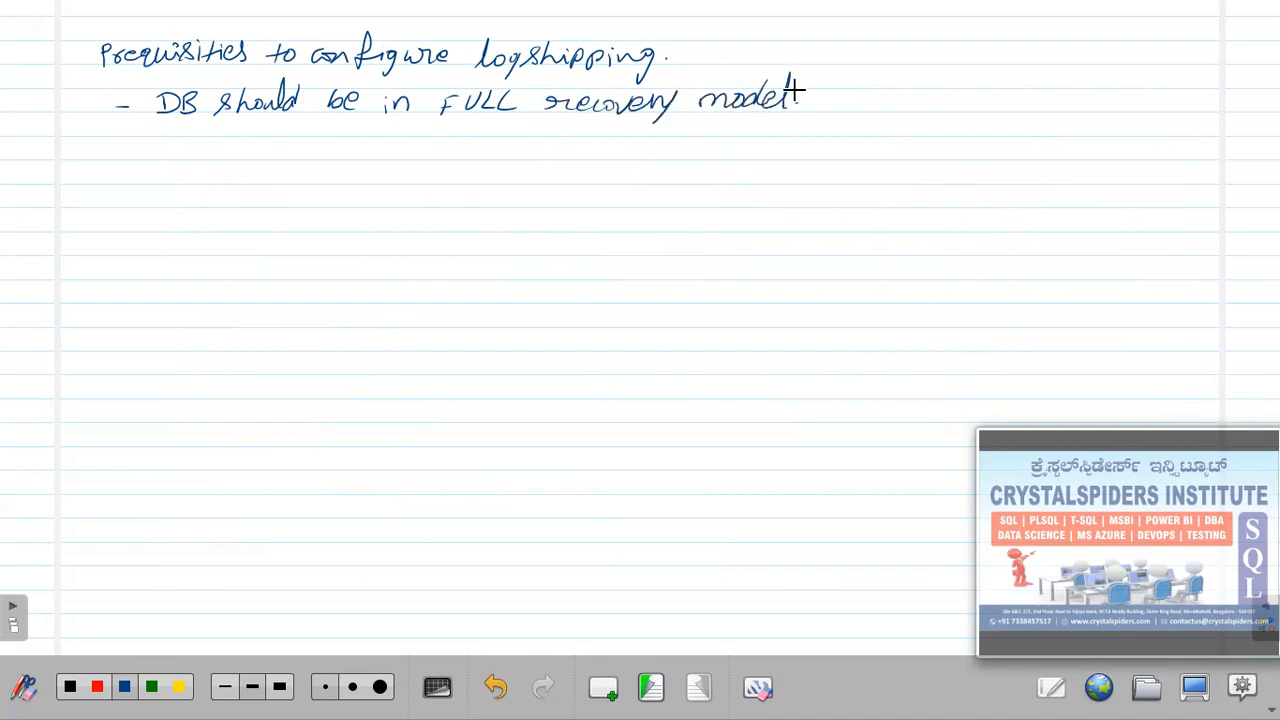
click(386, 92)
click(650, 690)
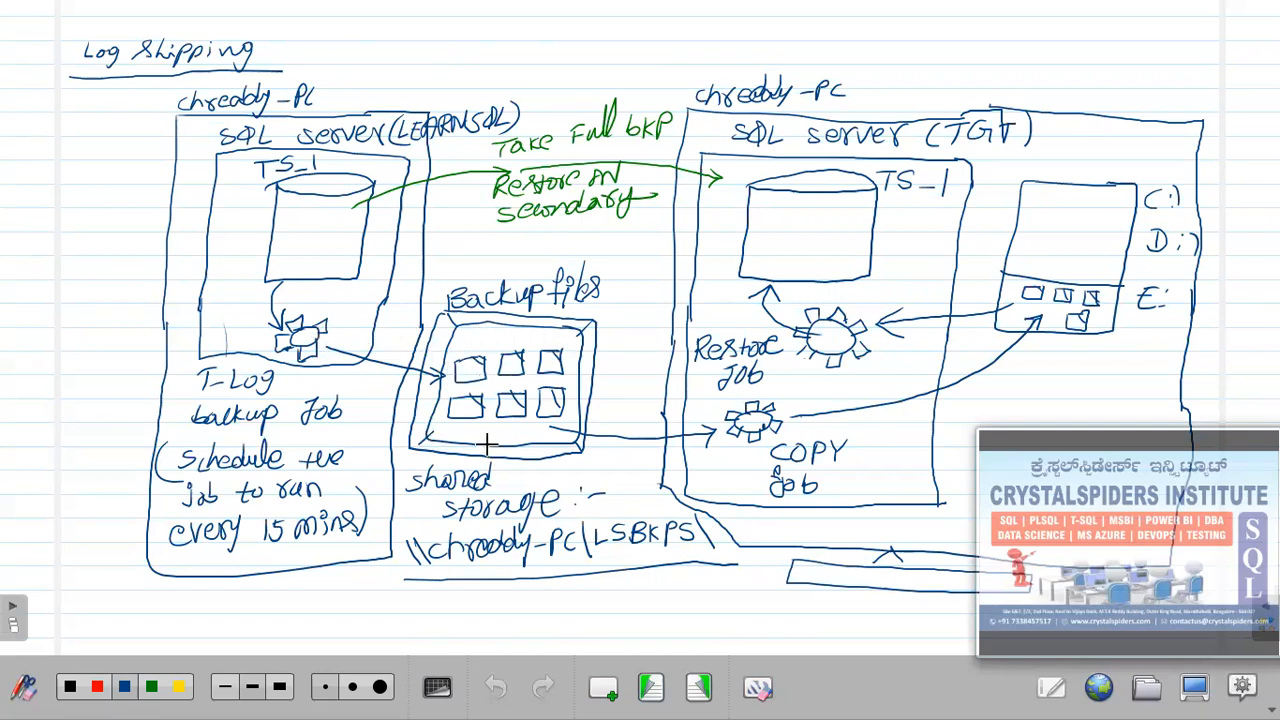
On the prerequisites page, handwrite 'Need a shared path.'.
click(698, 687)
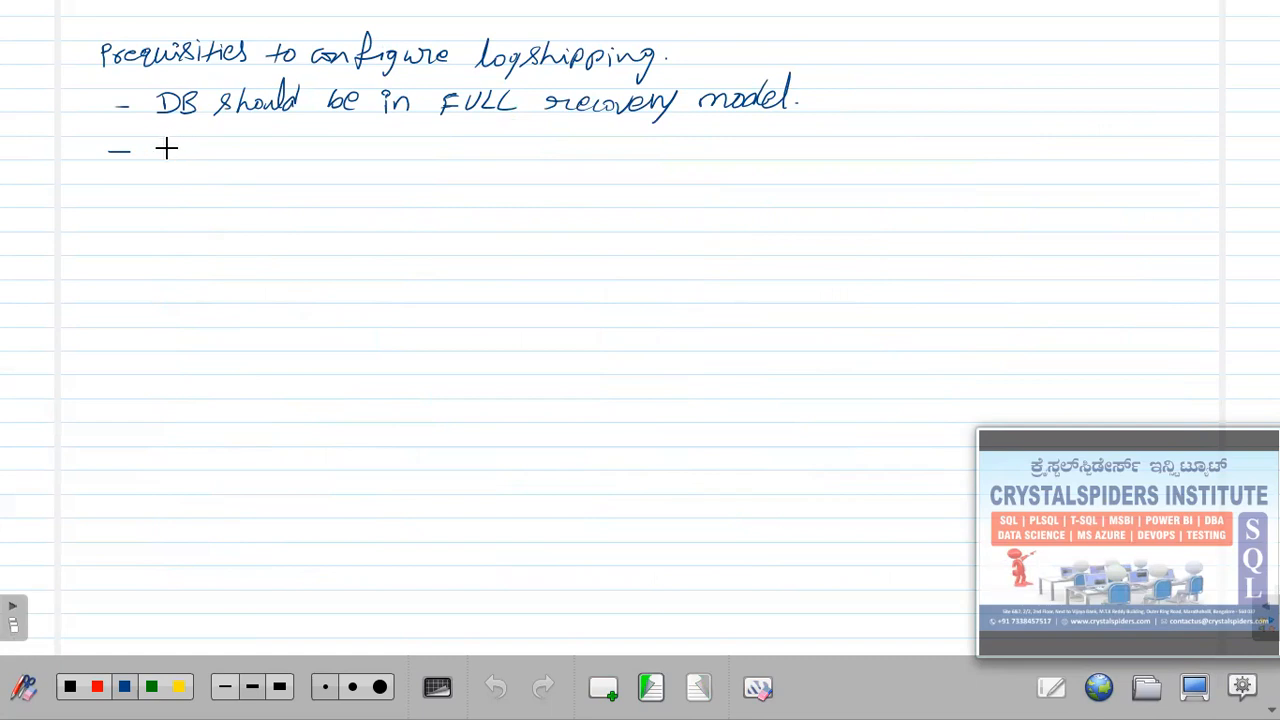
drag(164, 150, 182, 140)
drag(184, 148, 318, 150)
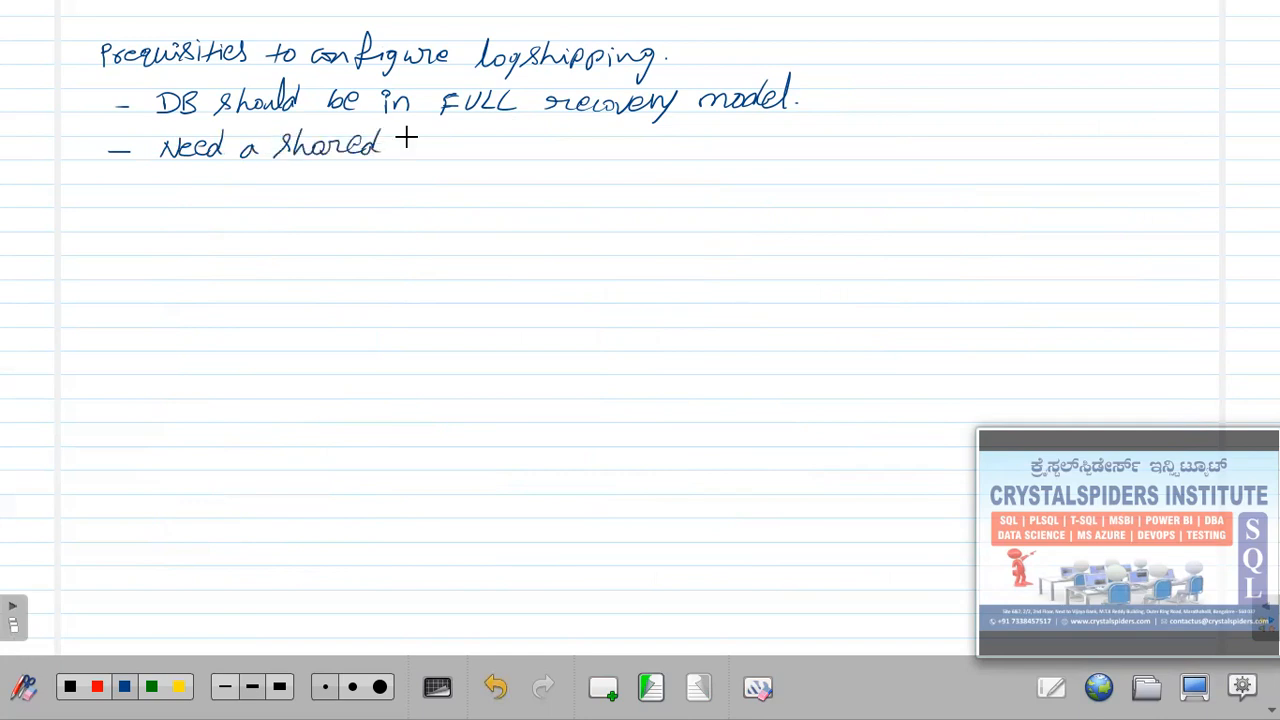
drag(446, 130, 460, 154)
click(470, 148)
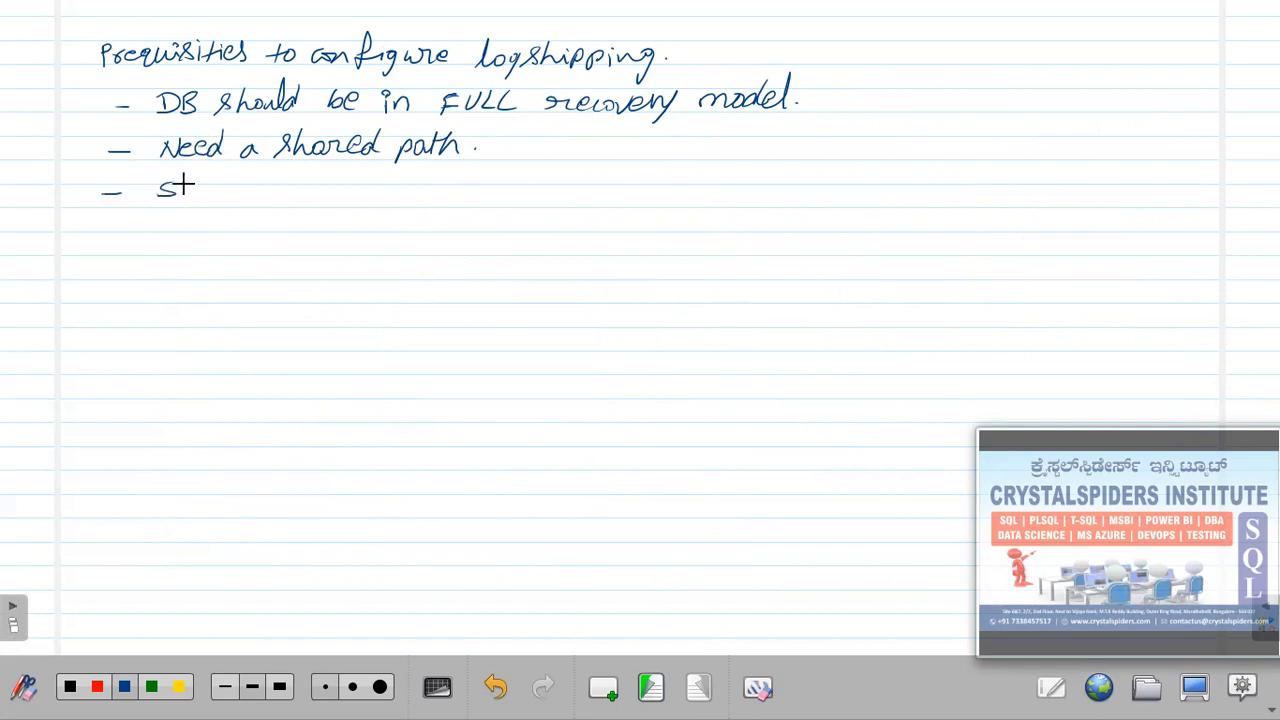
Add 'SQL Agent service should have (WRITE) access to the shared path.' and return to the diagram.
drag(186, 185, 266, 194)
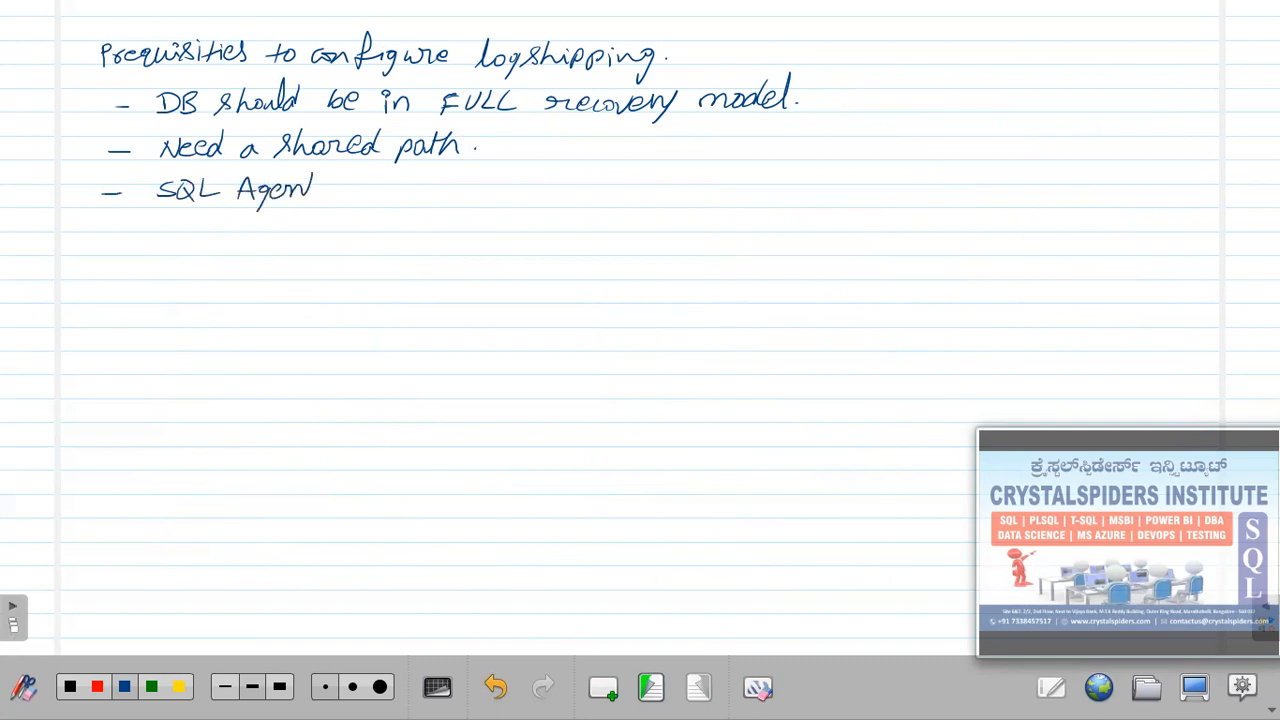
mouse_move(348, 189)
mouse_down()
mouse_move(482, 177)
mouse_move(722, 190)
mouse_move(762, 176)
mouse_up()
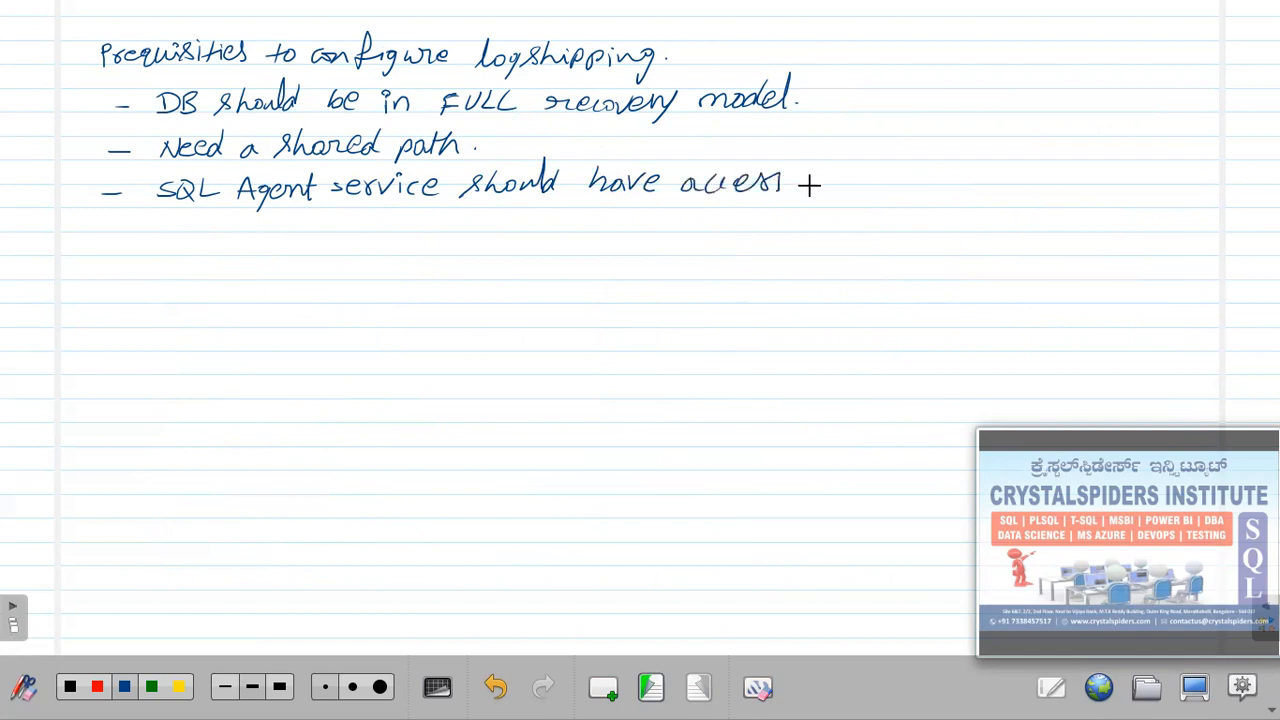
drag(845, 180, 838, 184)
mouse_move(868, 172)
mouse_down()
mouse_move(865, 189)
mouse_move(968, 176)
mouse_up()
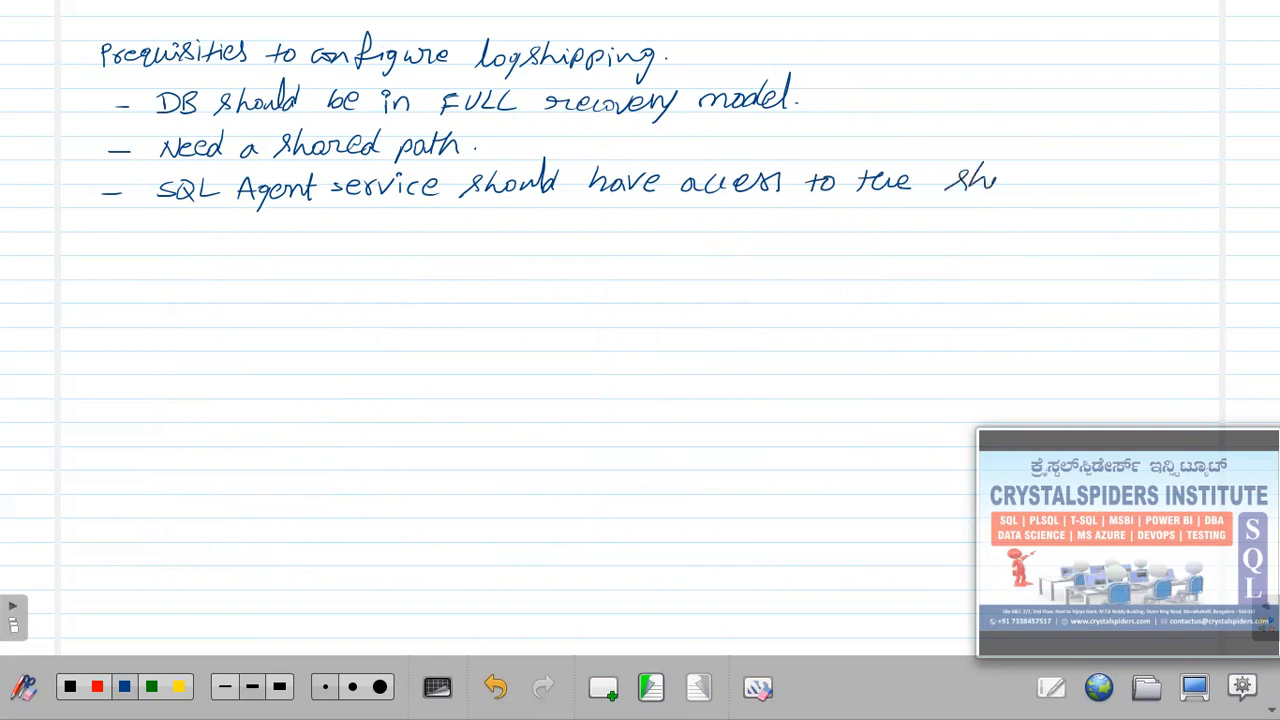
drag(1088, 172, 1158, 178)
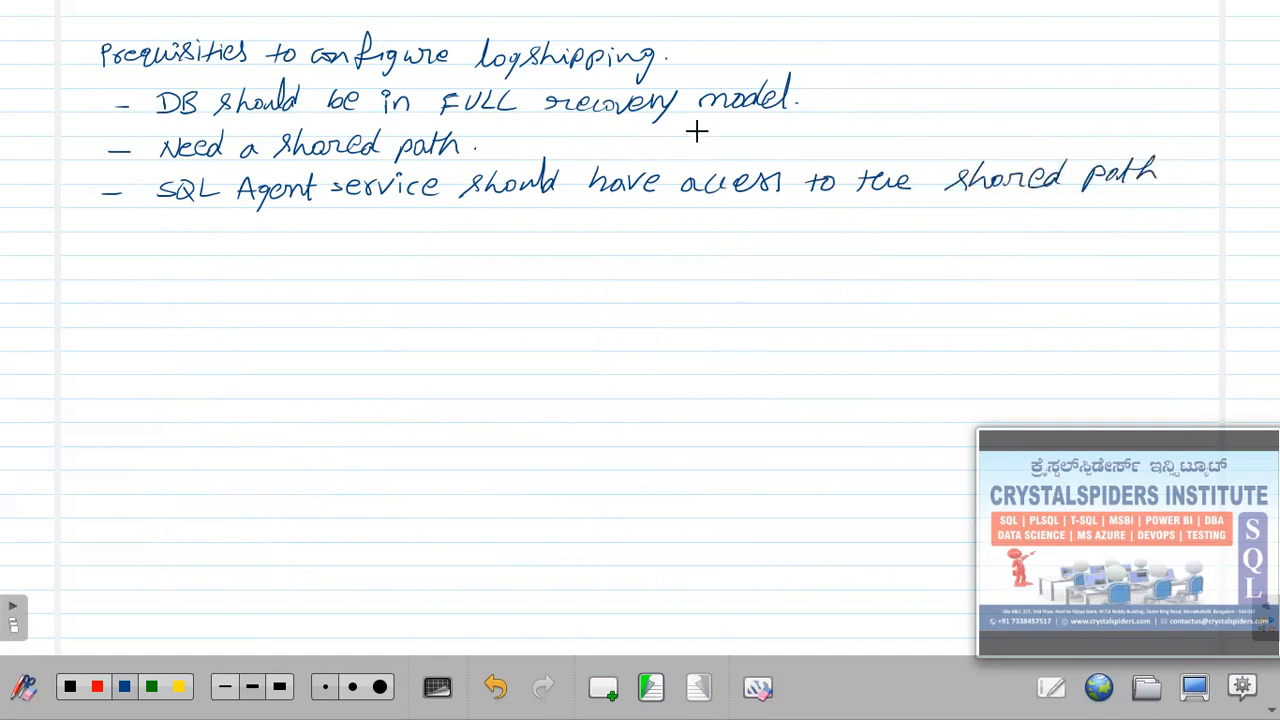
mouse_move(788, 141)
mouse_down()
mouse_move(781, 165)
mouse_move(848, 149)
mouse_move(900, 159)
mouse_up()
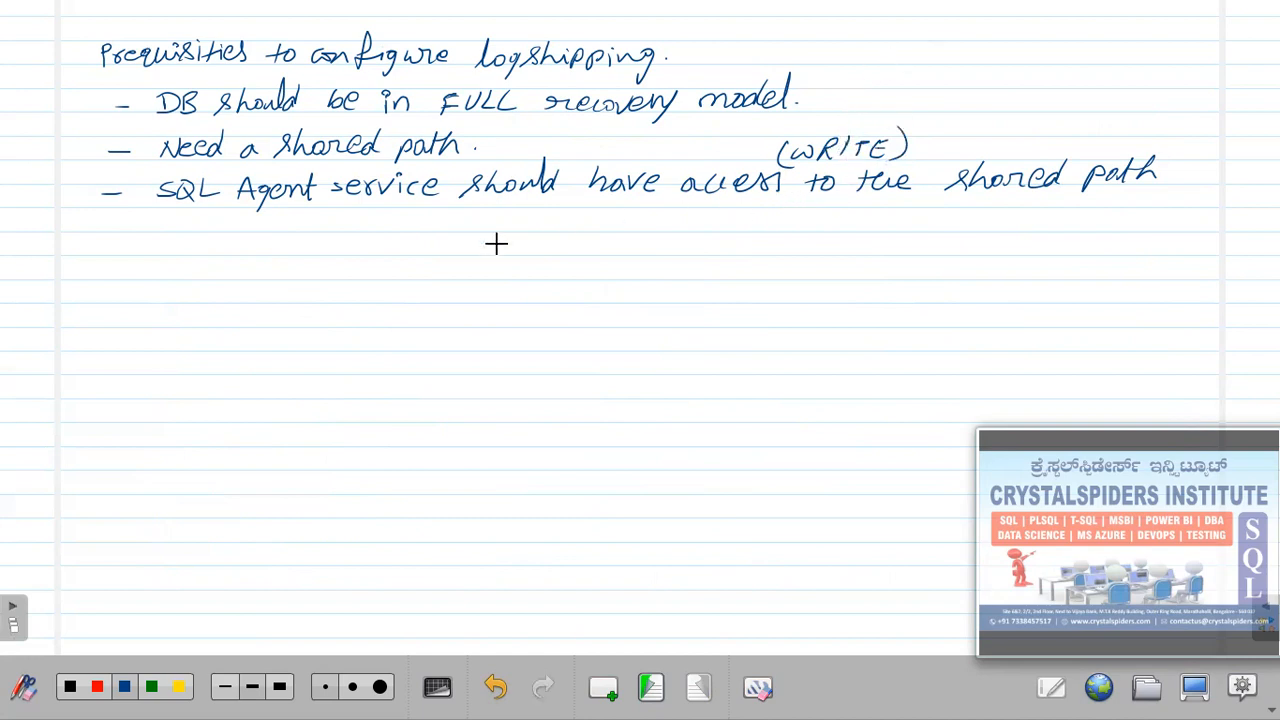
click(1166, 176)
click(650, 689)
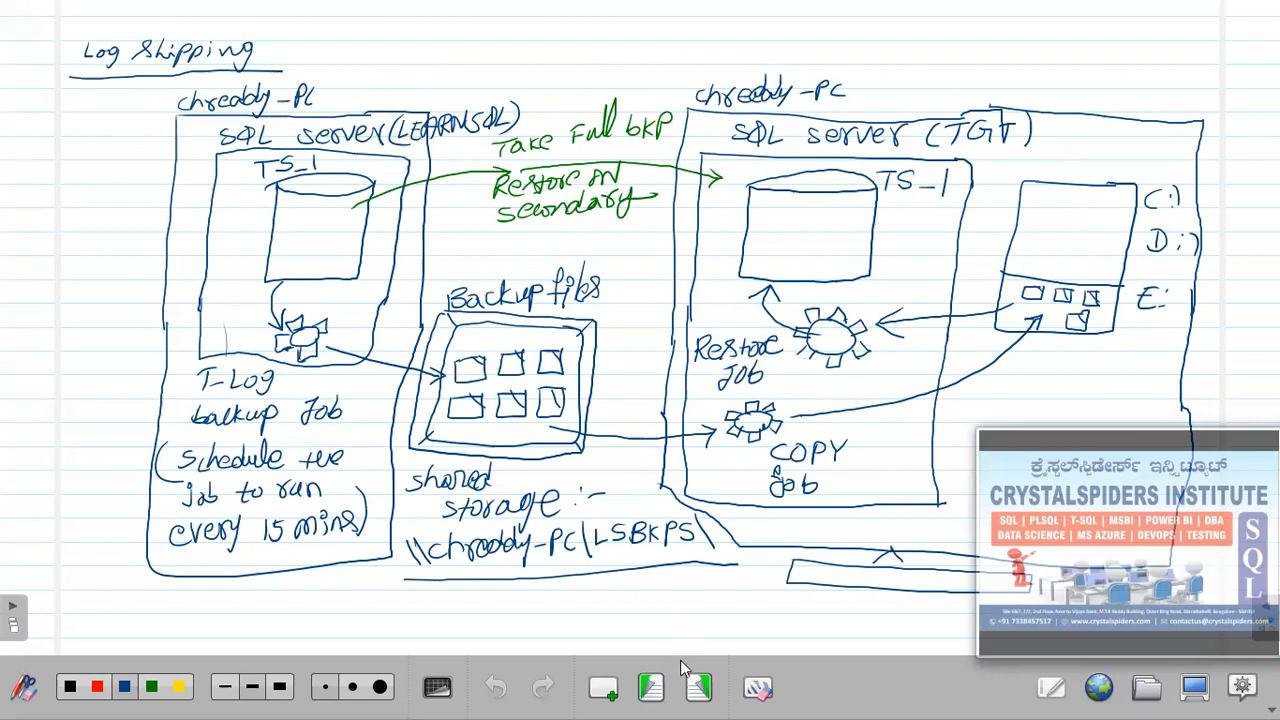
Handwrite 'SQL Agent service (secondary server) should have access to the shared path...' as a new bullet.
click(698, 687)
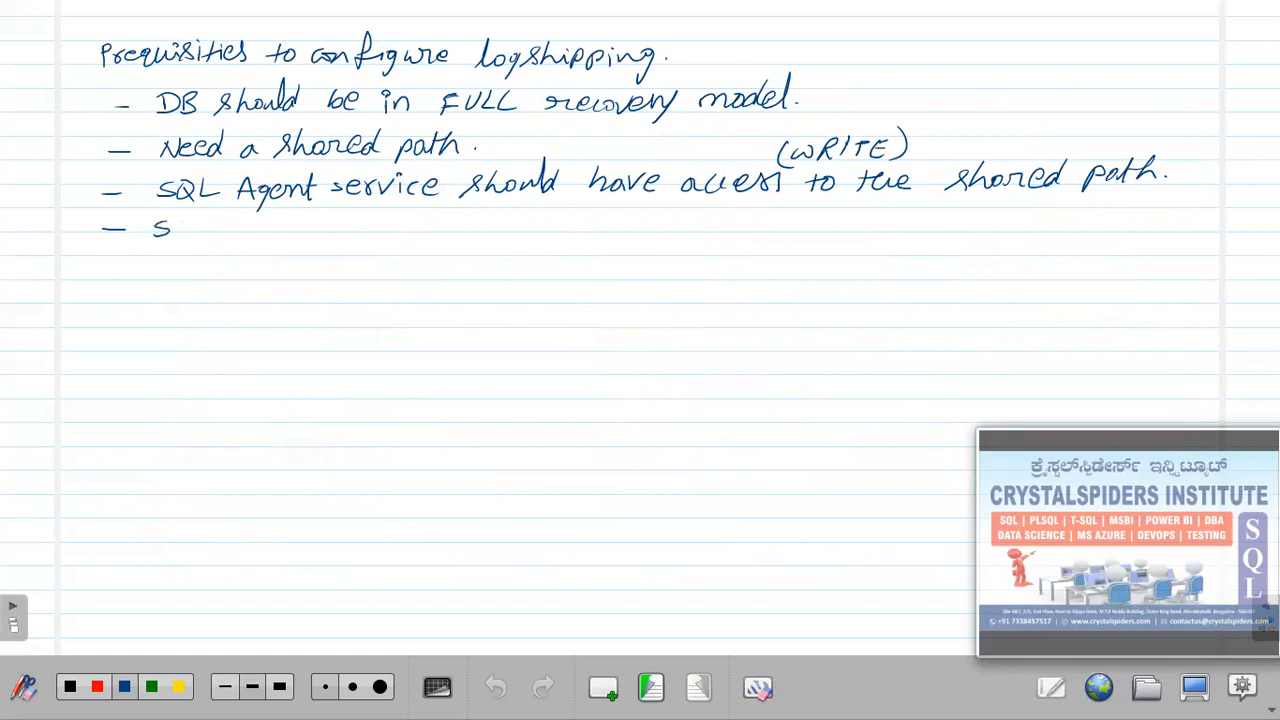
mouse_move(182, 219)
mouse_down()
mouse_move(196, 237)
mouse_move(236, 238)
mouse_up()
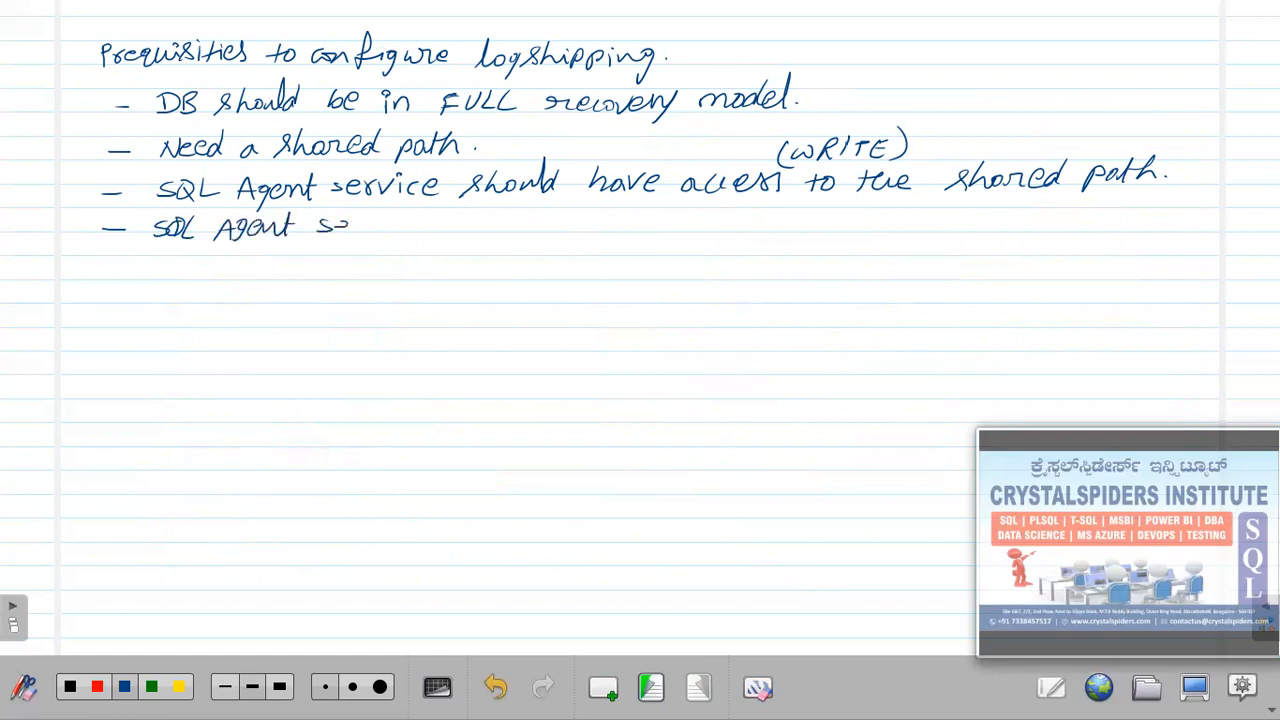
mouse_move(379, 217)
mouse_down()
mouse_move(408, 220)
mouse_move(406, 234)
mouse_up()
drag(496, 230, 584, 246)
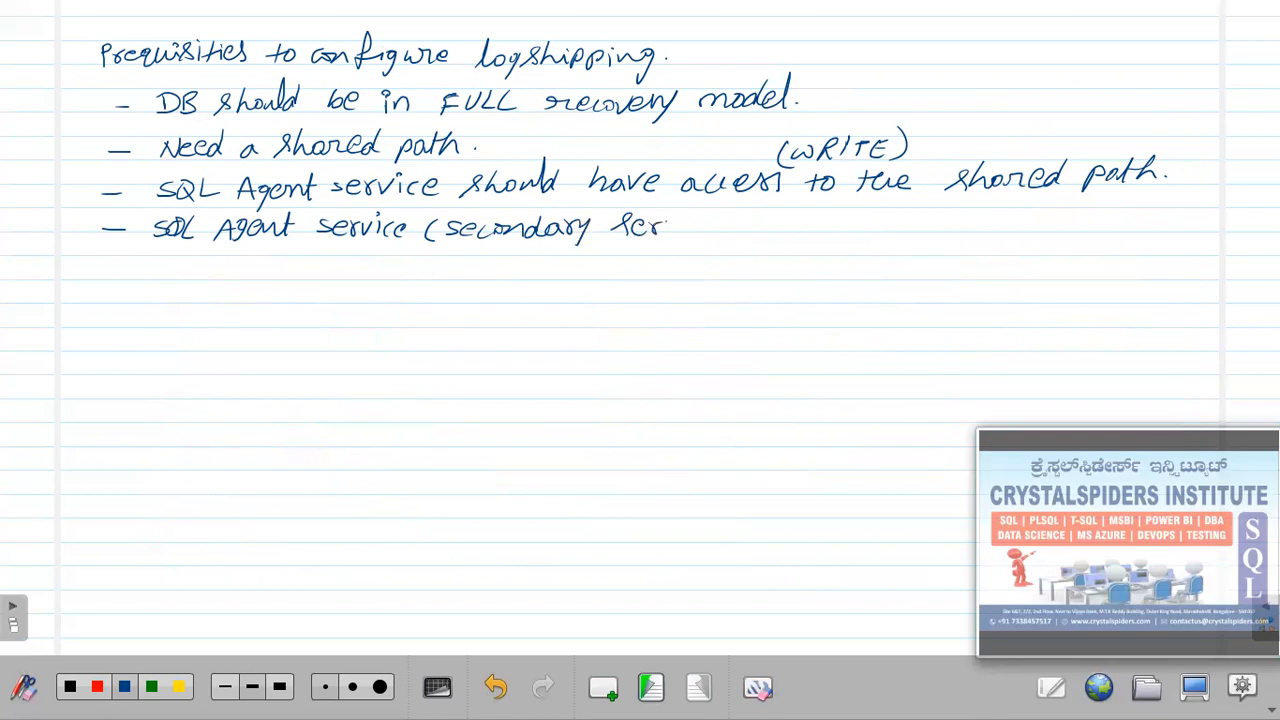
drag(699, 226, 712, 222)
drag(717, 206, 720, 240)
mouse_move(822, 227)
mouse_down()
mouse_move(861, 226)
mouse_move(858, 198)
mouse_up()
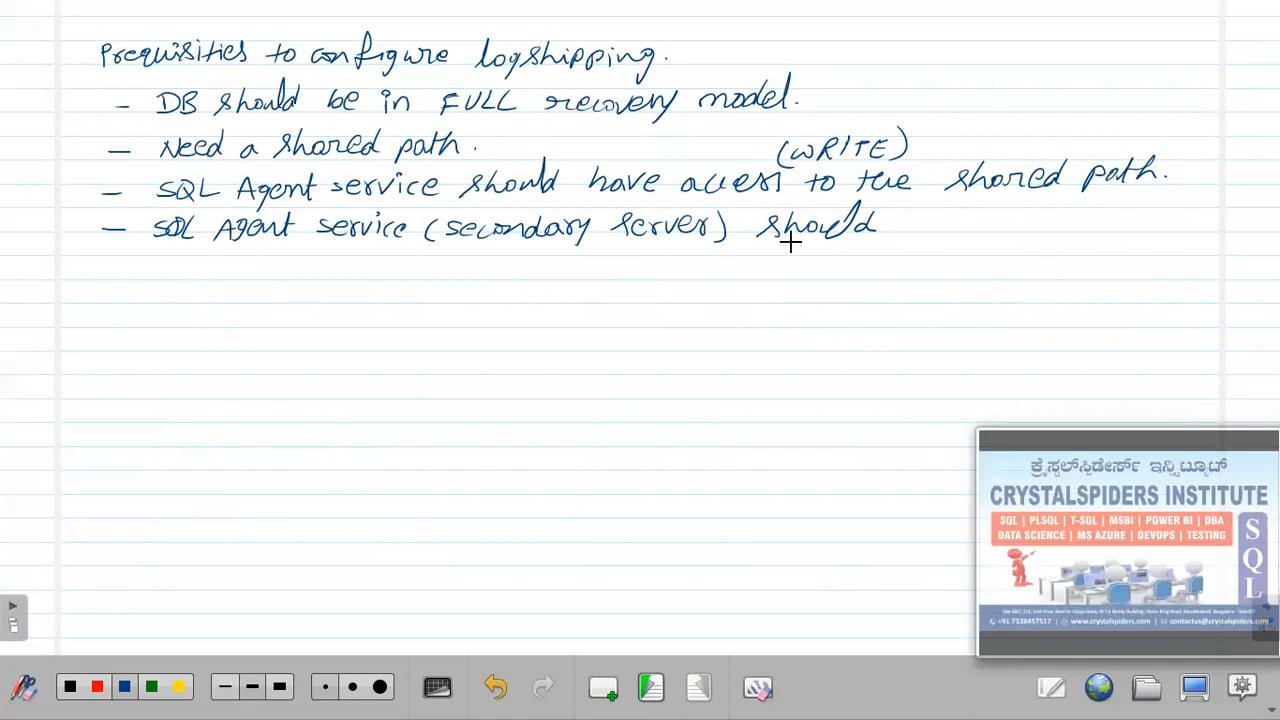
key(ctrl+z)
key(ctrl+z)
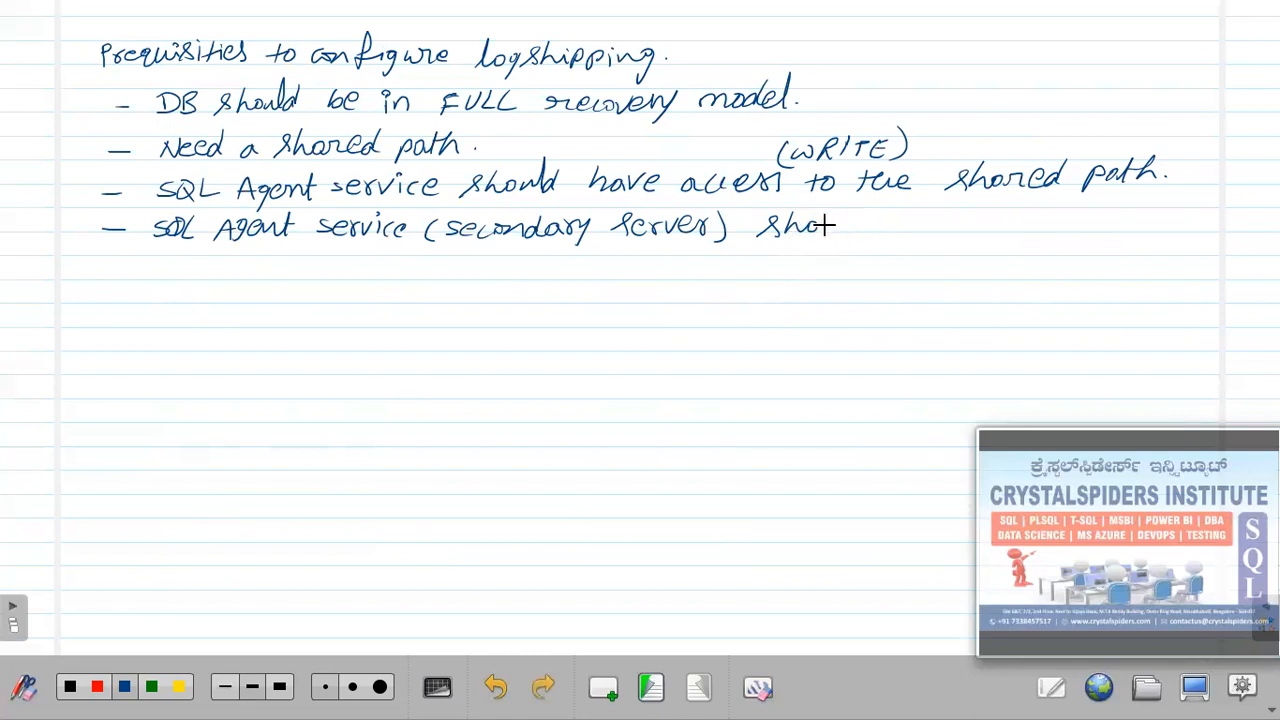
drag(846, 222, 860, 218)
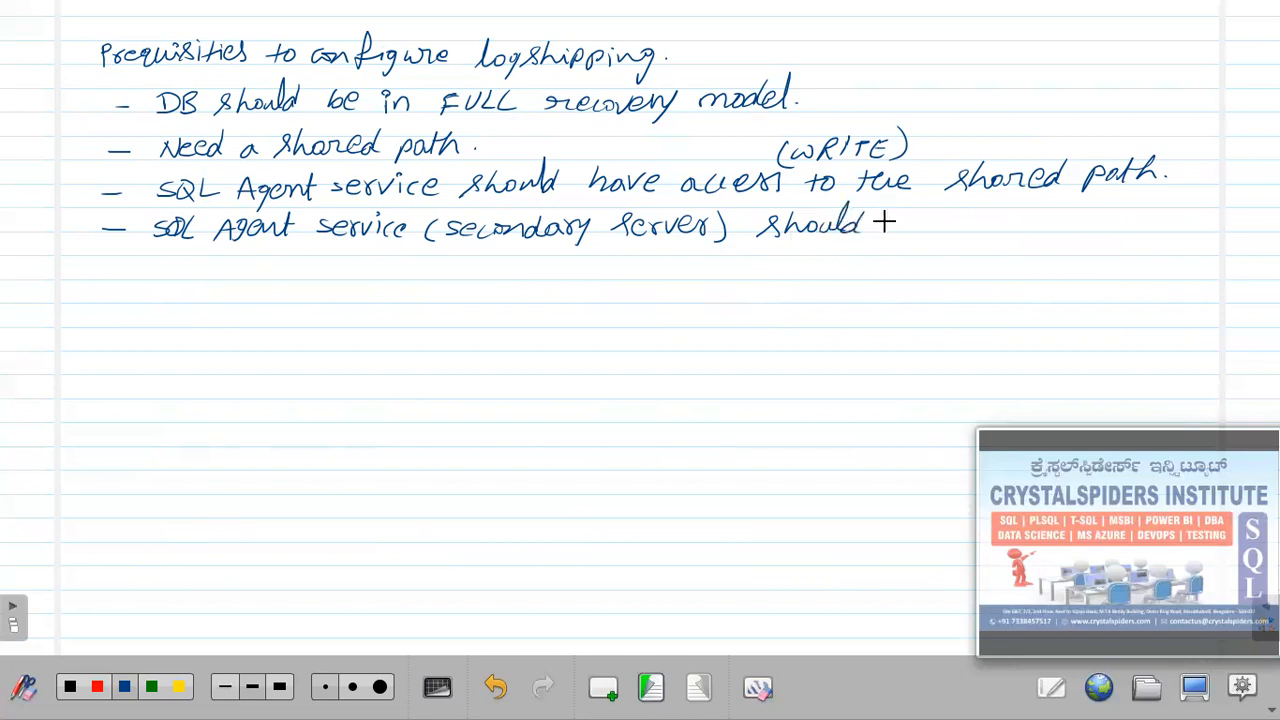
drag(924, 228, 941, 224)
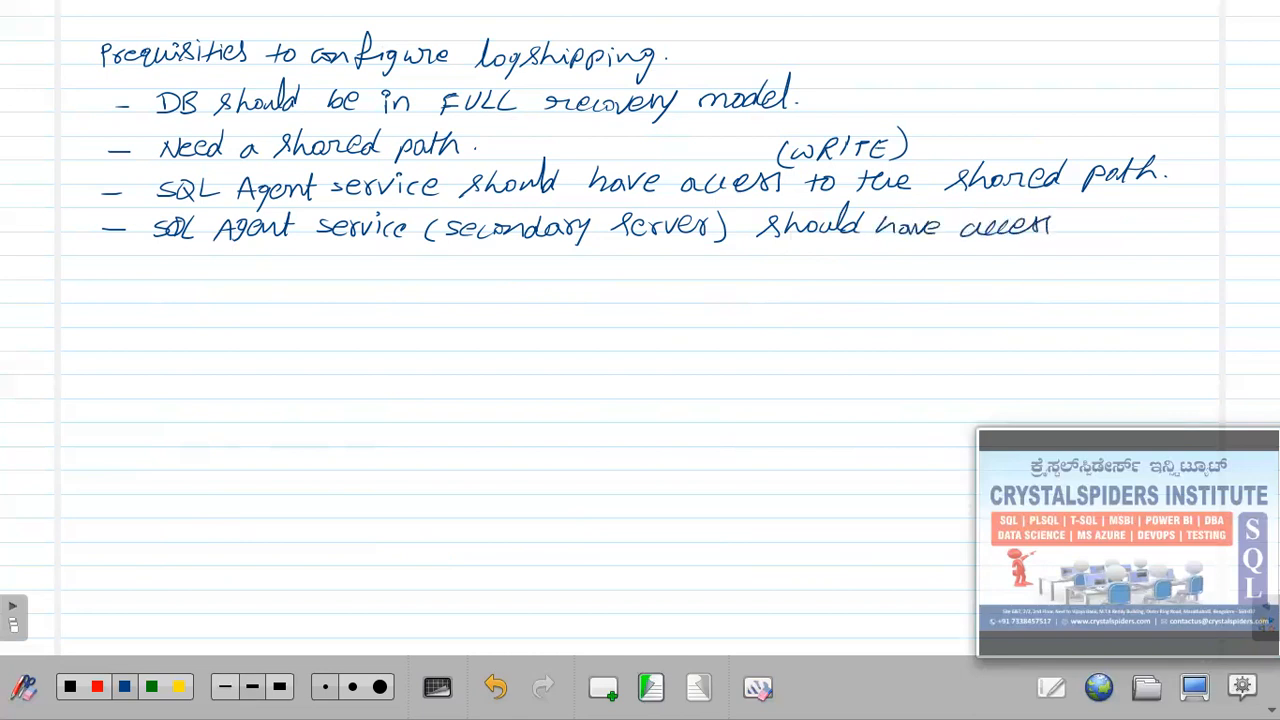
drag(1050, 224, 1175, 225)
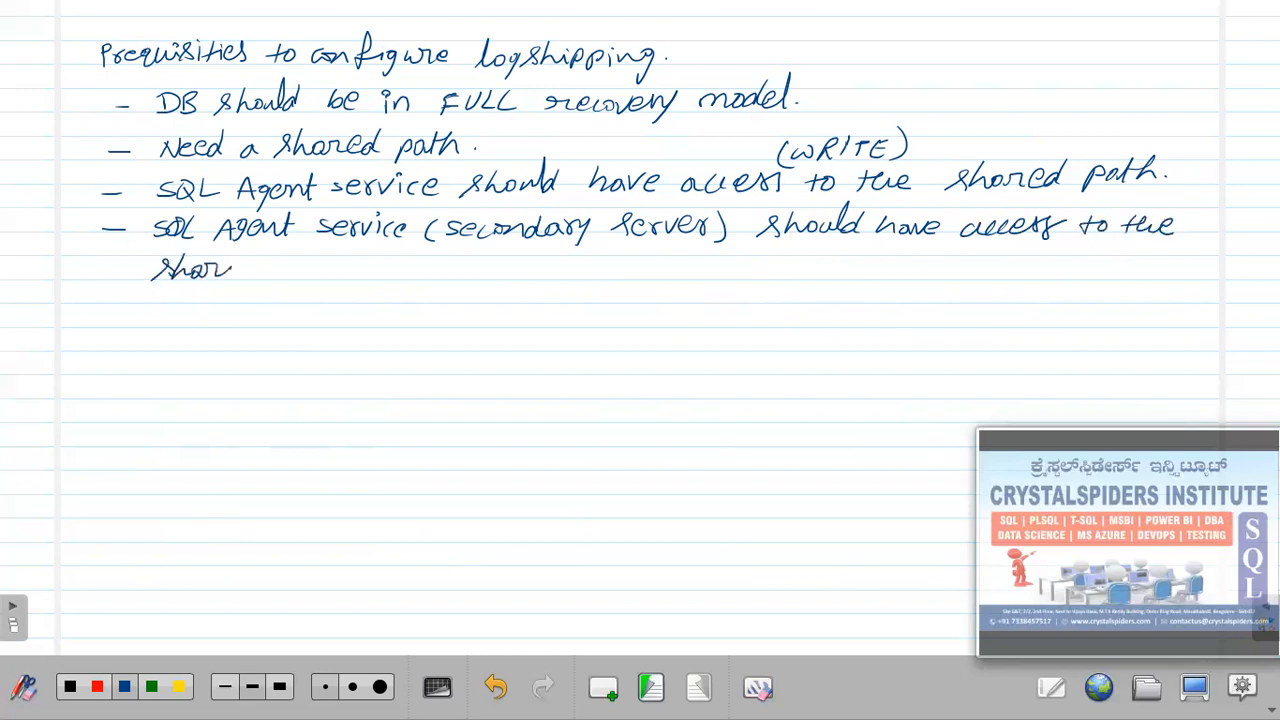
drag(322, 258, 337, 266)
click(352, 272)
click(359, 272)
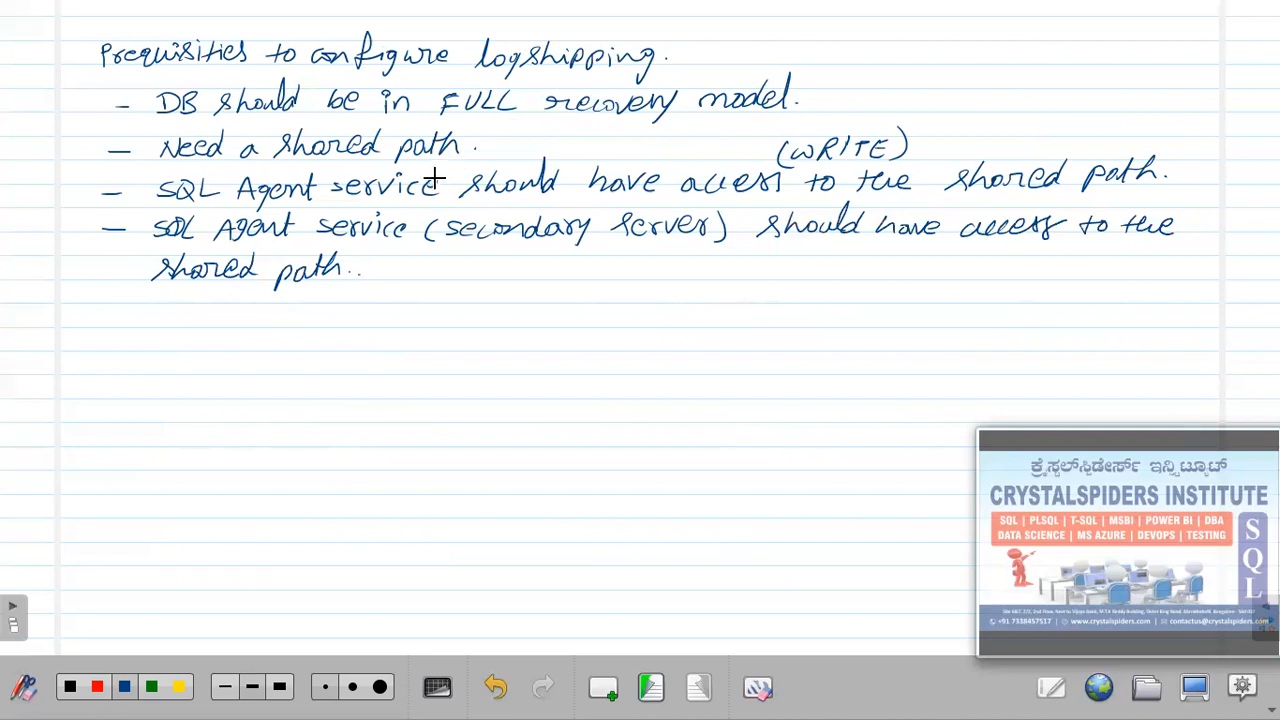
Annotate the previous bullet's SQL Agent service with '(primary server)'.
mouse_move(456, 163)
mouse_down()
mouse_move(453, 180)
mouse_move(496, 159)
mouse_up()
click(499, 150)
drag(491, 160, 565, 162)
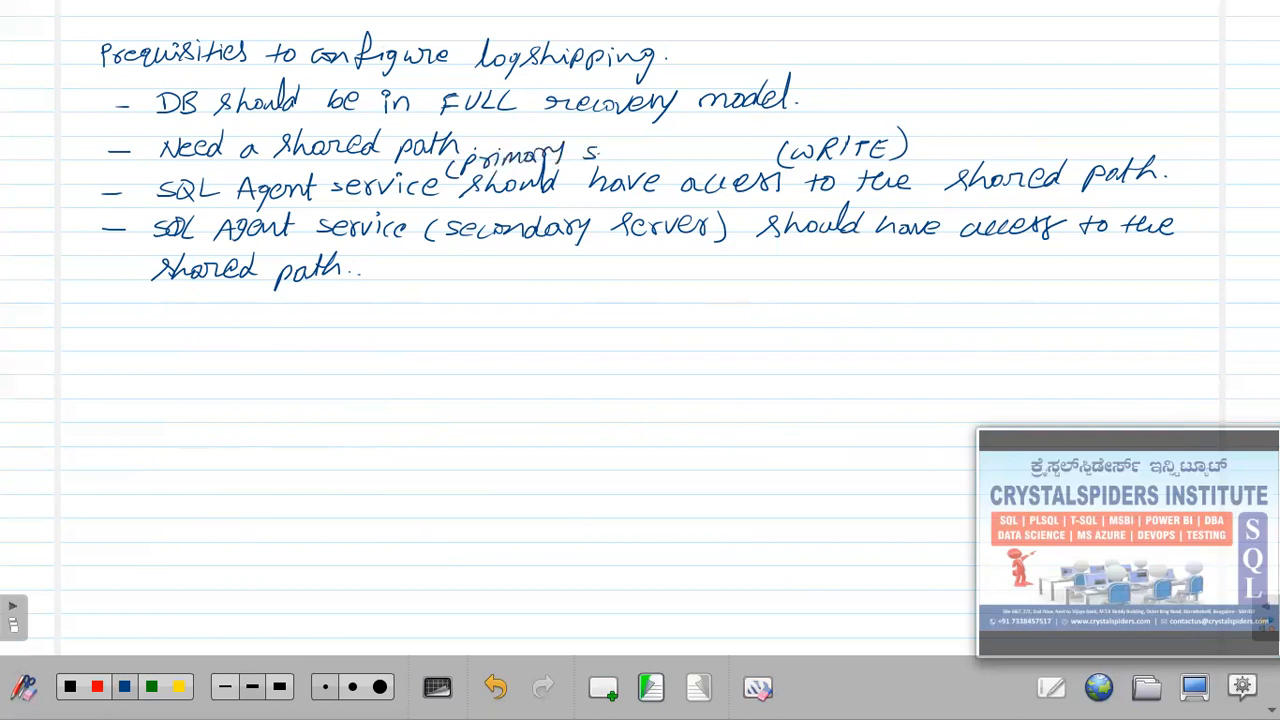
drag(671, 136, 673, 162)
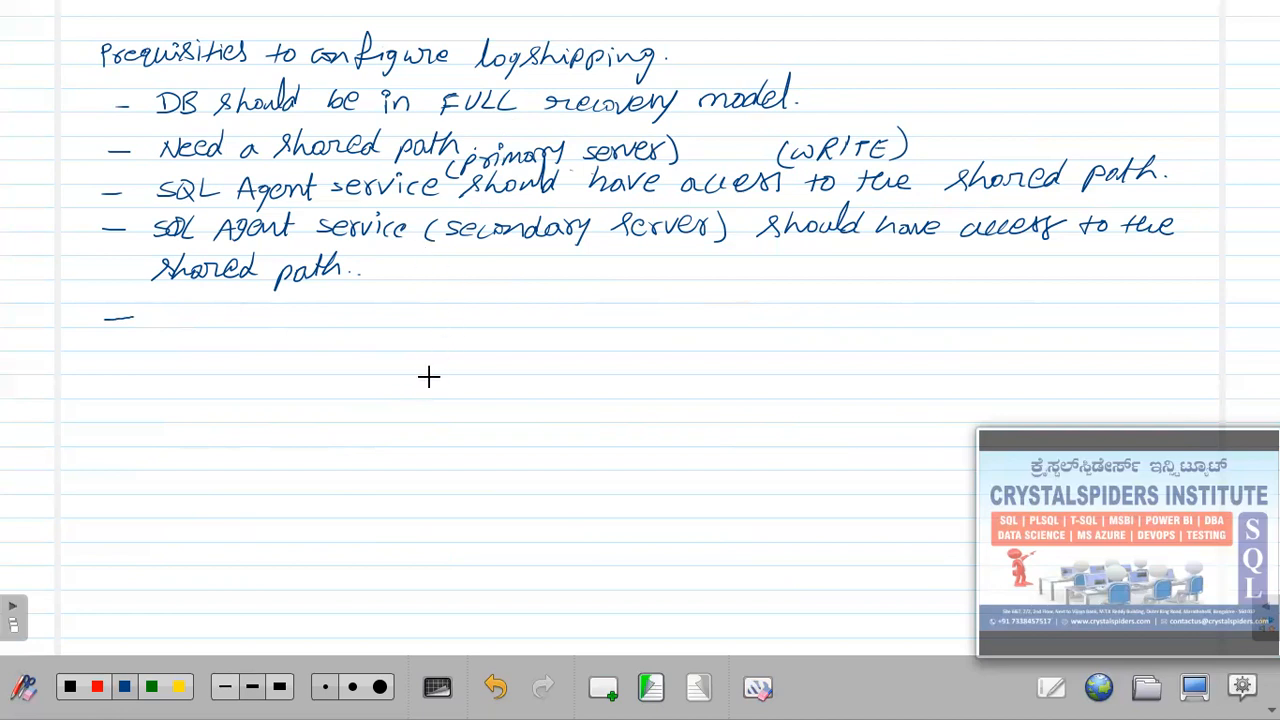
Start the fifth bullet with 'Need a local', undoing a false start of 'The'.
click(650, 687)
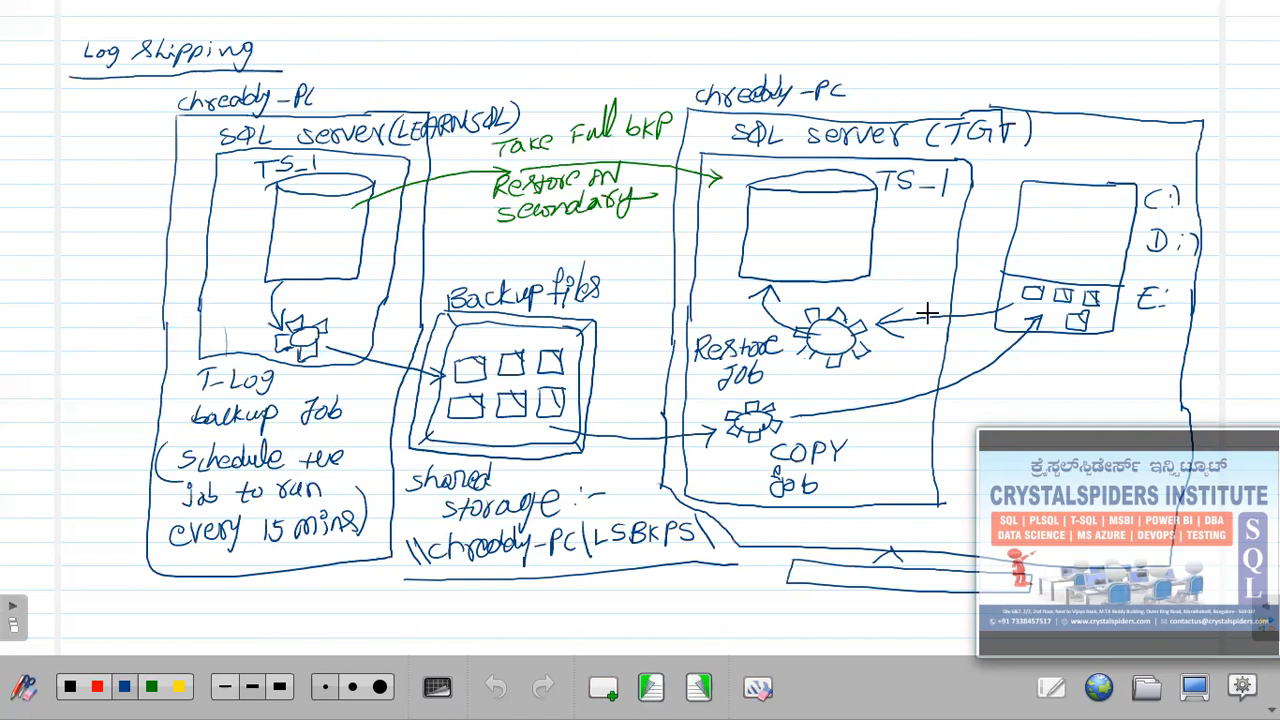
click(698, 687)
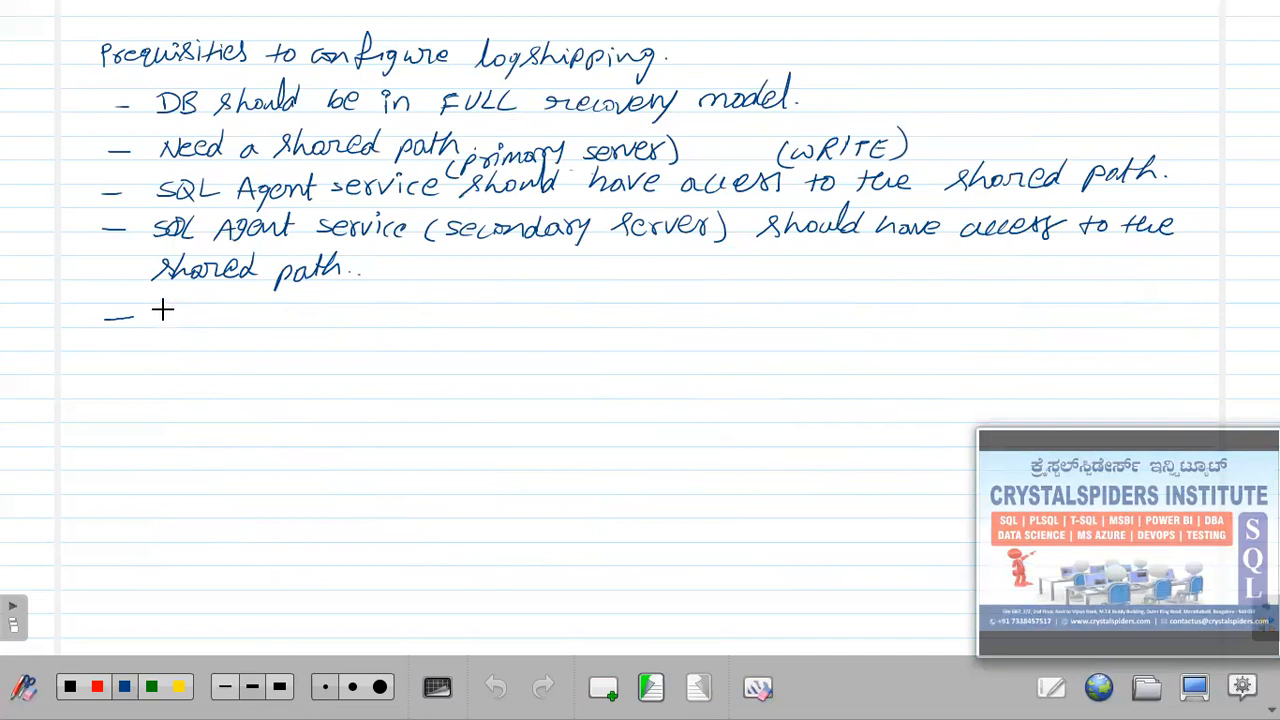
drag(157, 308, 158, 322)
drag(151, 307, 186, 322)
drag(186, 316, 198, 318)
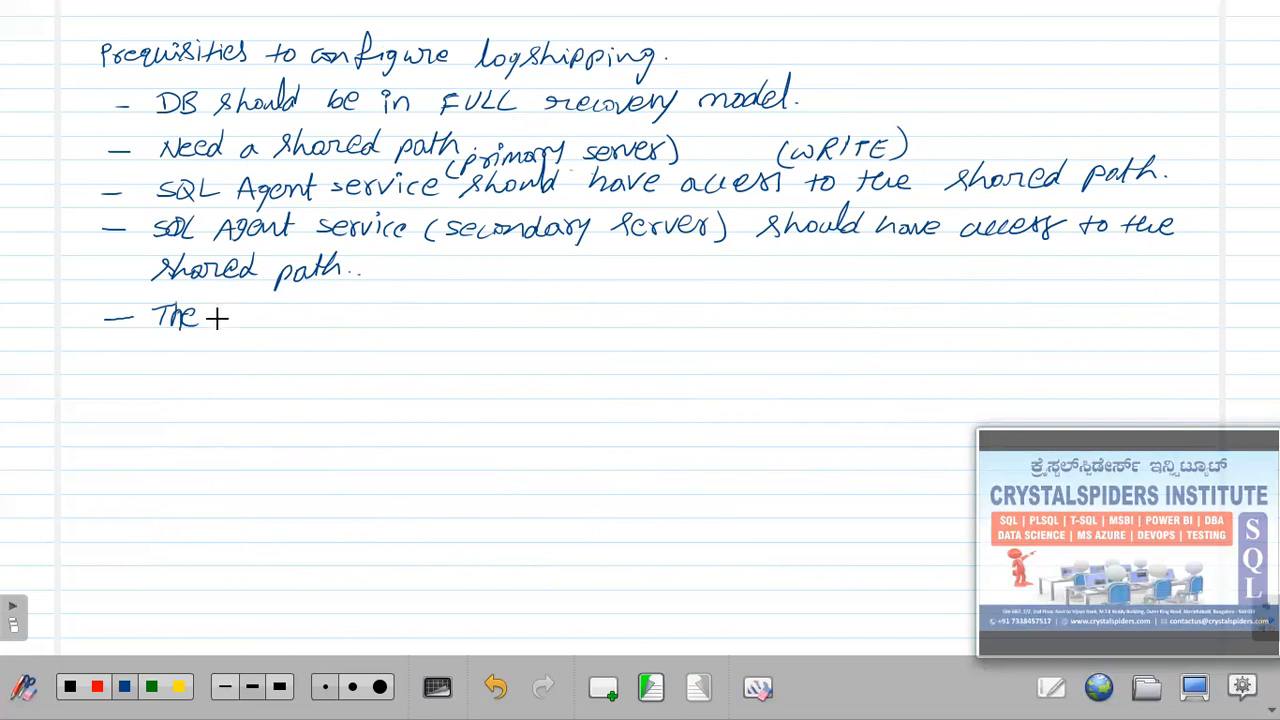
key(ctrl+z)
key(ctrl+z)
key(ctrl+z)
key(ctrl+z)
key(ctrl+z)
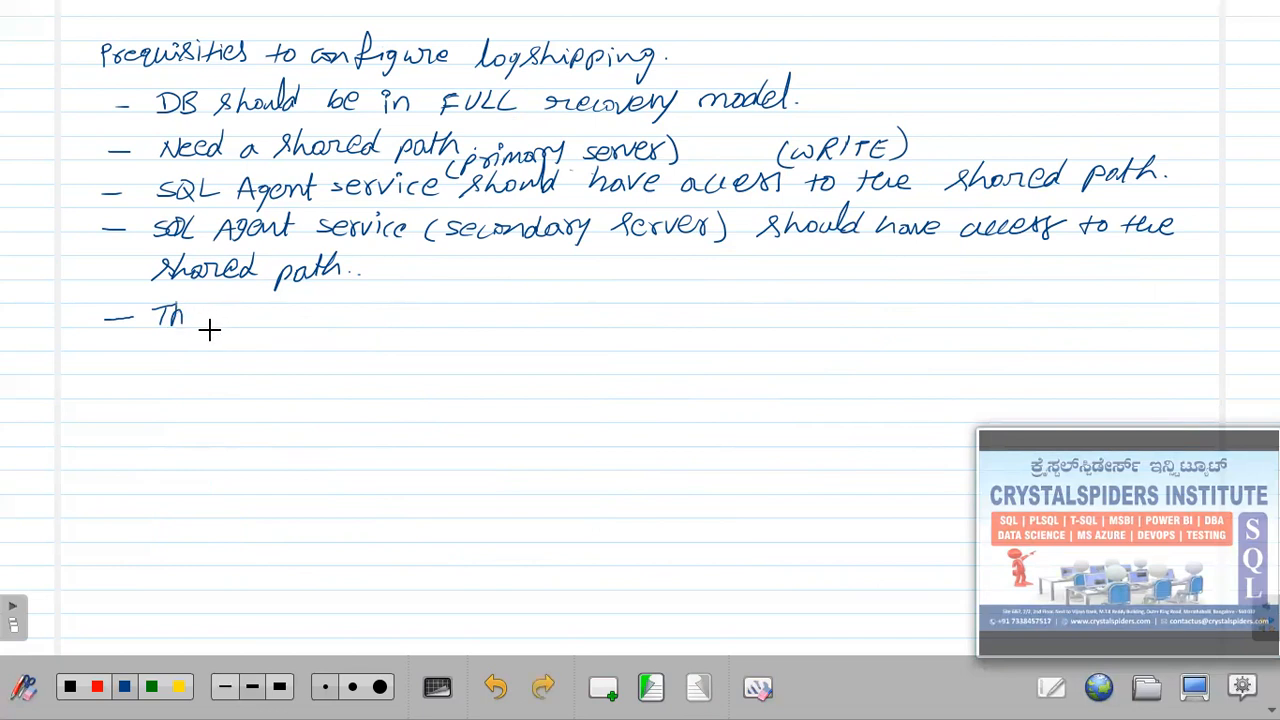
drag(158, 322, 171, 321)
drag(252, 314, 340, 322)
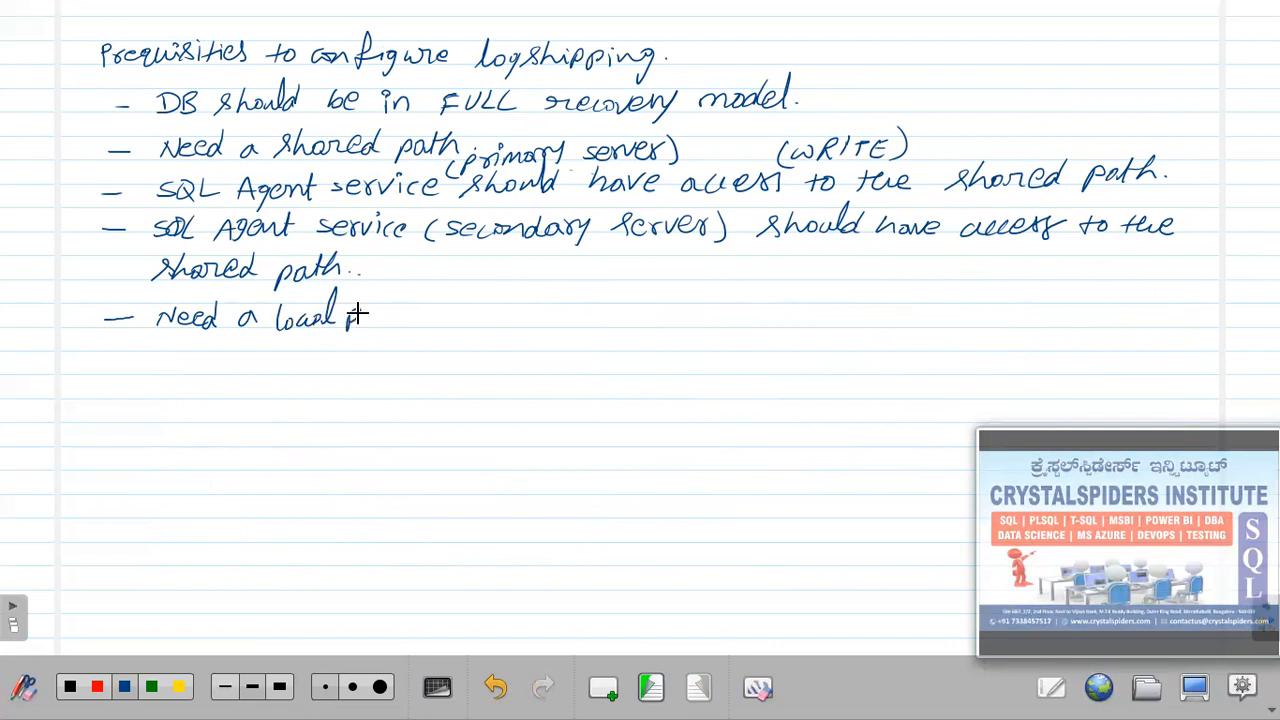
Finish 'path on secondary server... (C:\-.\--)' and go back to the diagram page.
drag(436, 318, 451, 325)
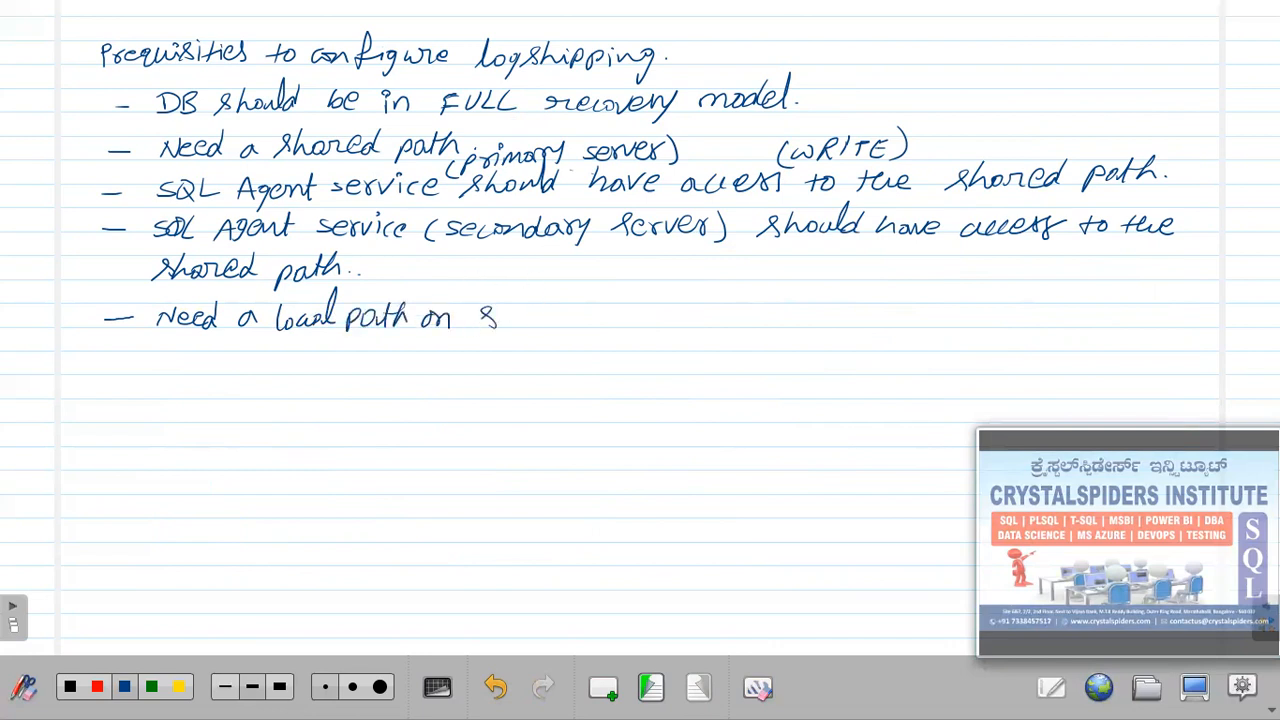
drag(547, 318, 561, 324)
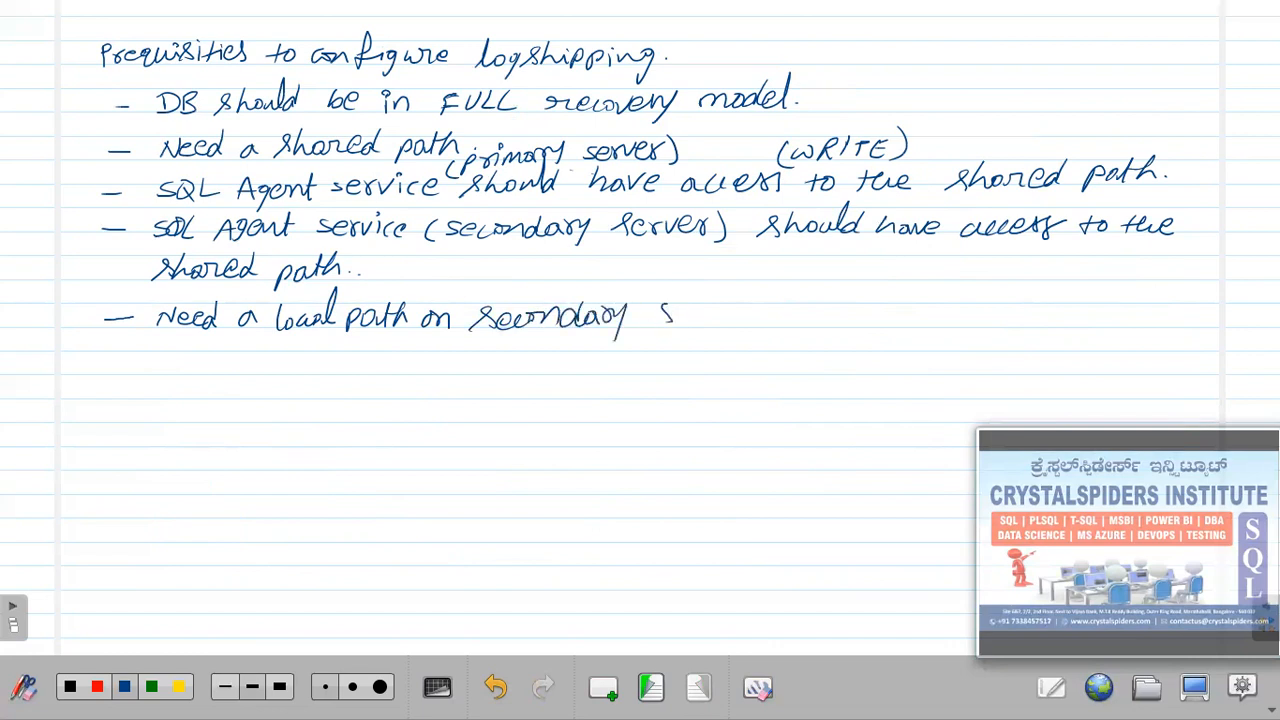
drag(714, 313, 806, 330)
click(761, 321)
click(767, 321)
drag(840, 313, 926, 318)
drag(937, 318, 947, 318)
drag(958, 296, 962, 328)
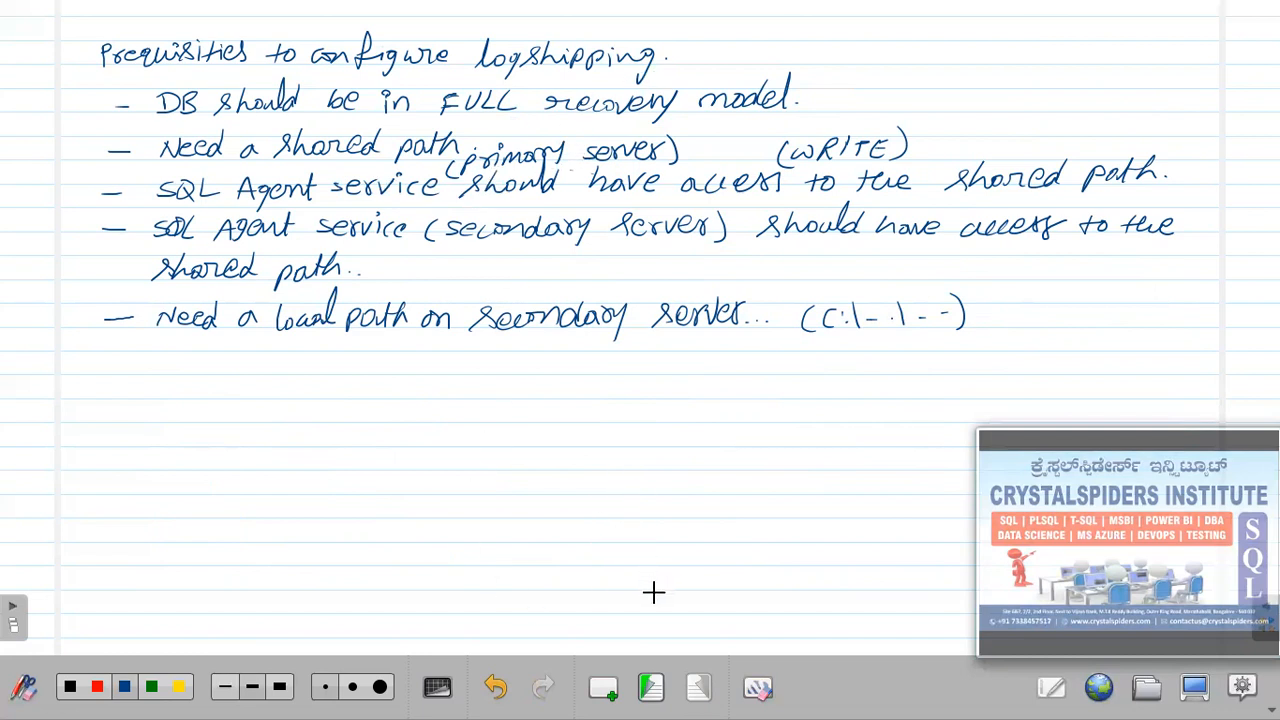
click(651, 687)
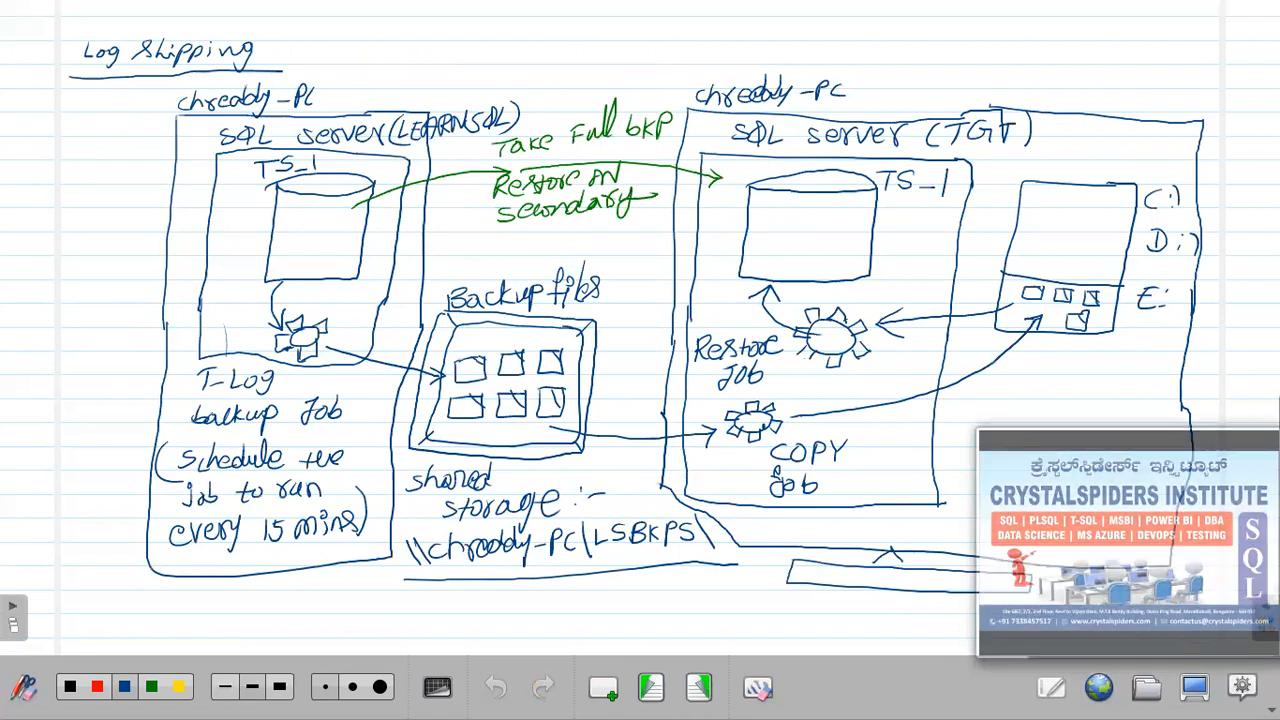
Quit OpenBoard and bring Management Studio to the front.
click(1242, 686)
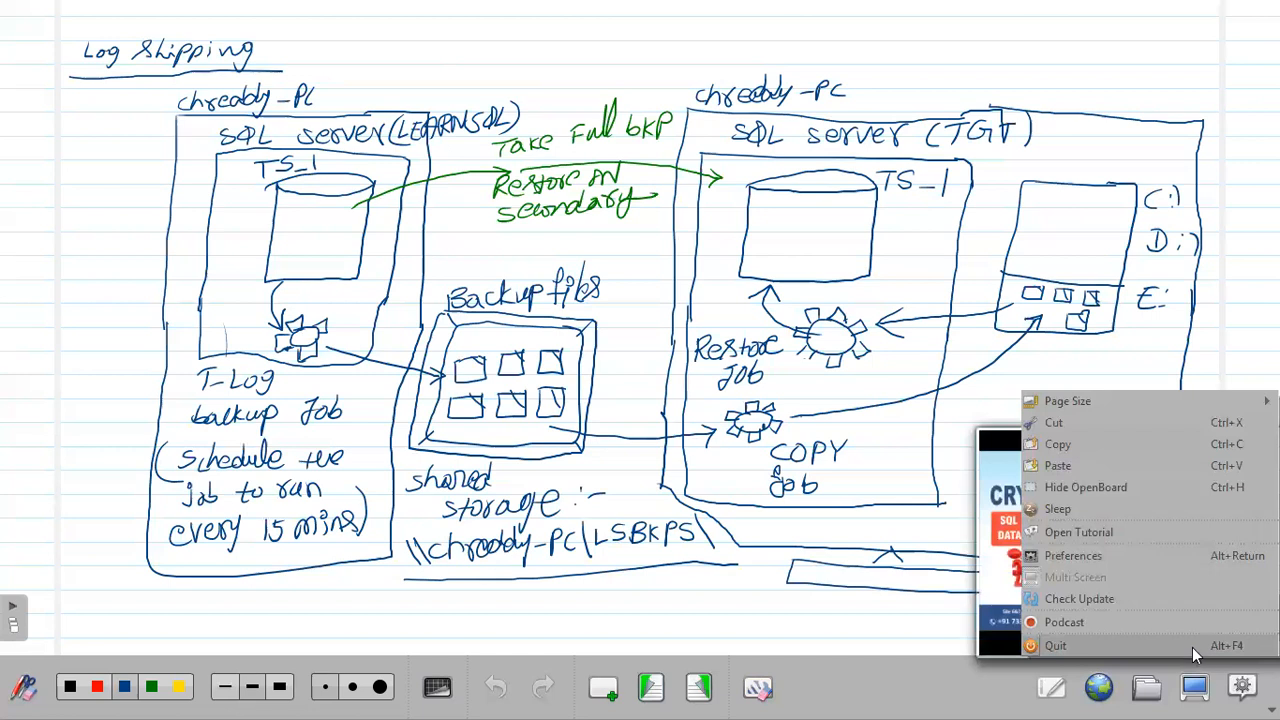
click(1194, 645)
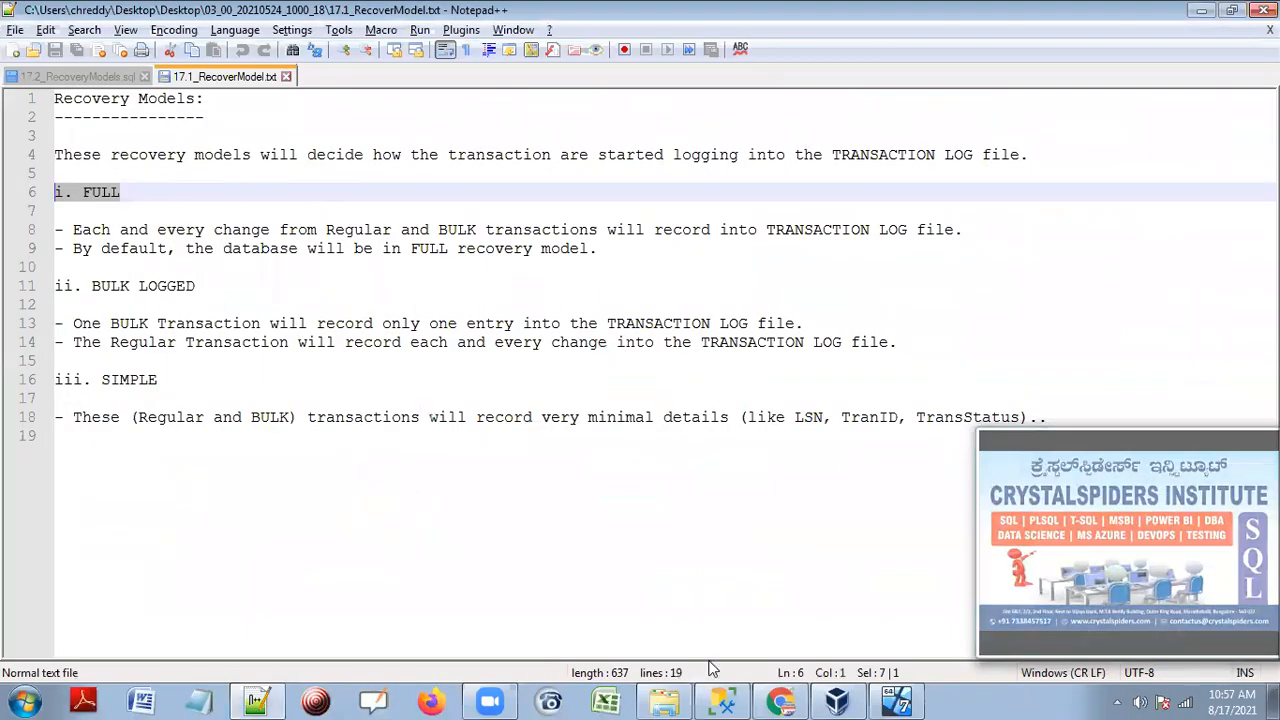
click(722, 702)
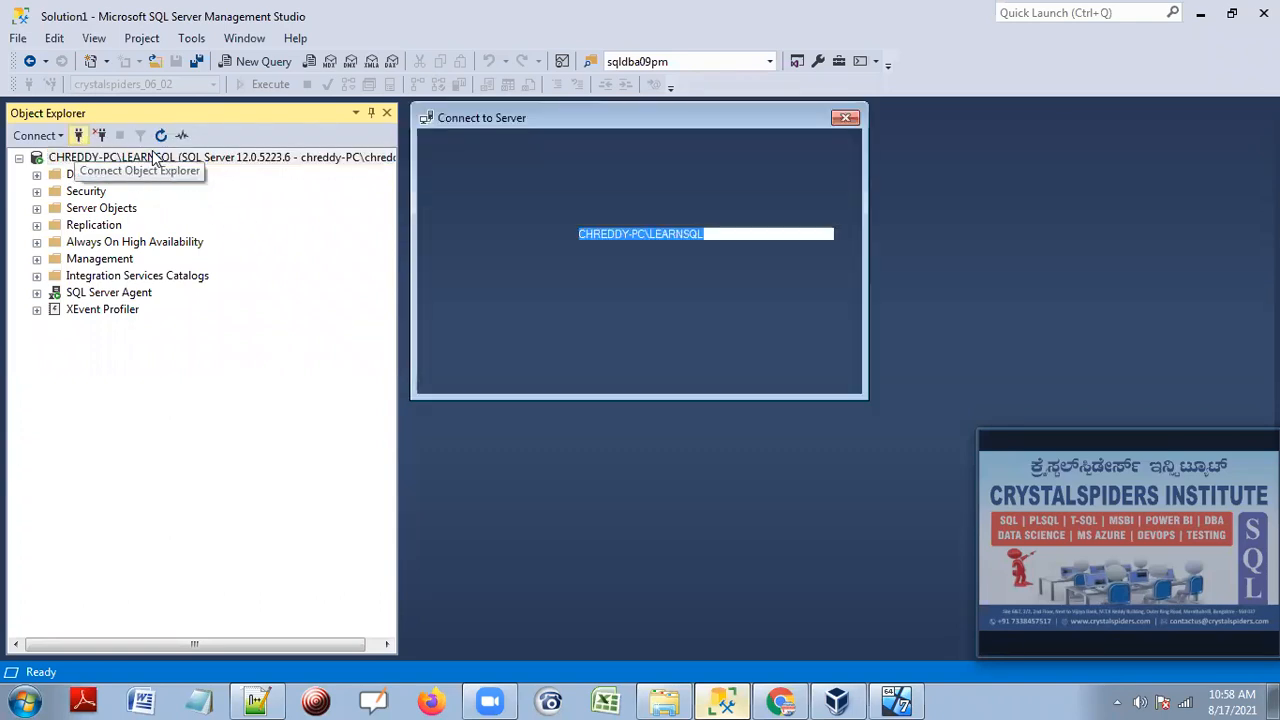
Browse the local Database Engine servers, pick the TGT instance and connect to it.
click(845, 238)
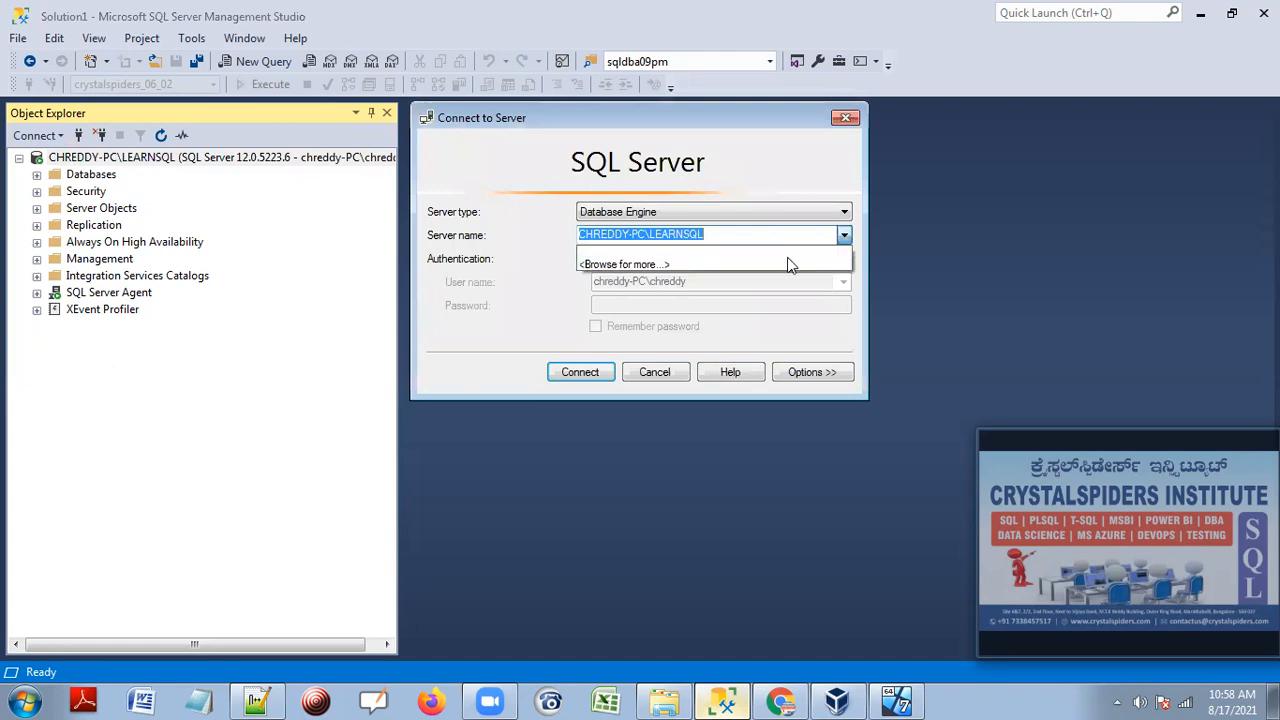
click(697, 266)
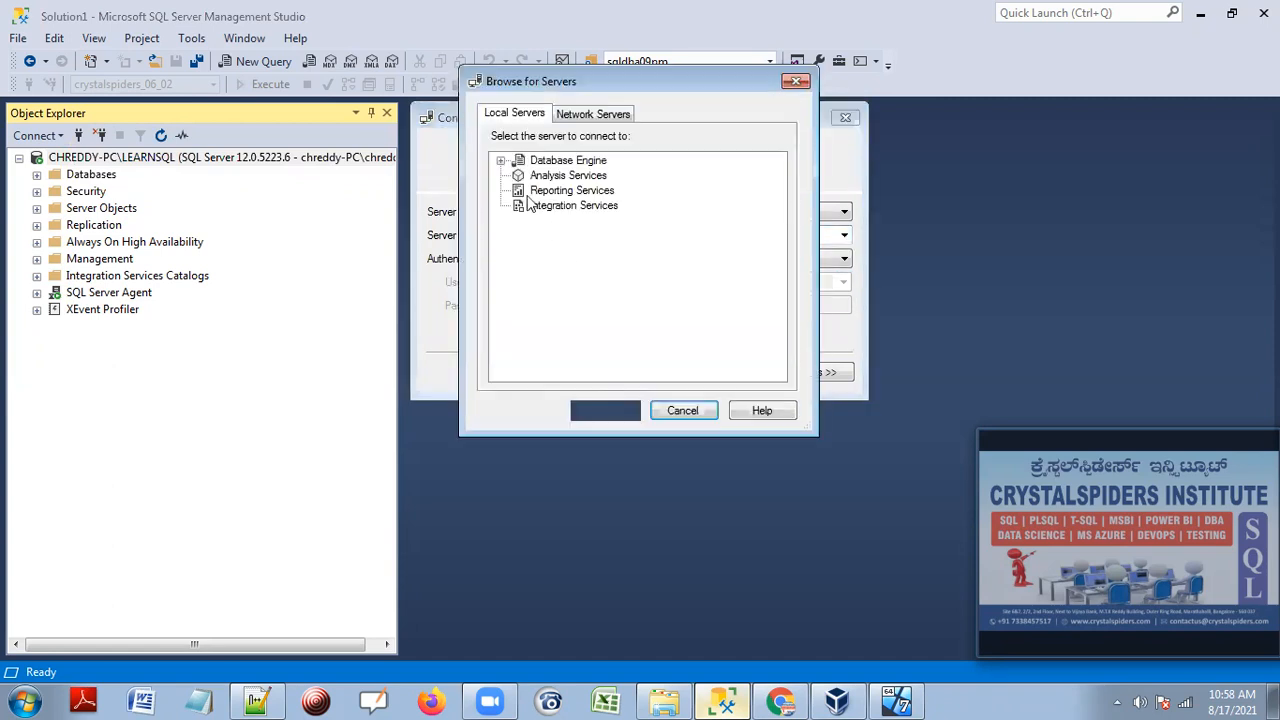
click(502, 160)
click(612, 207)
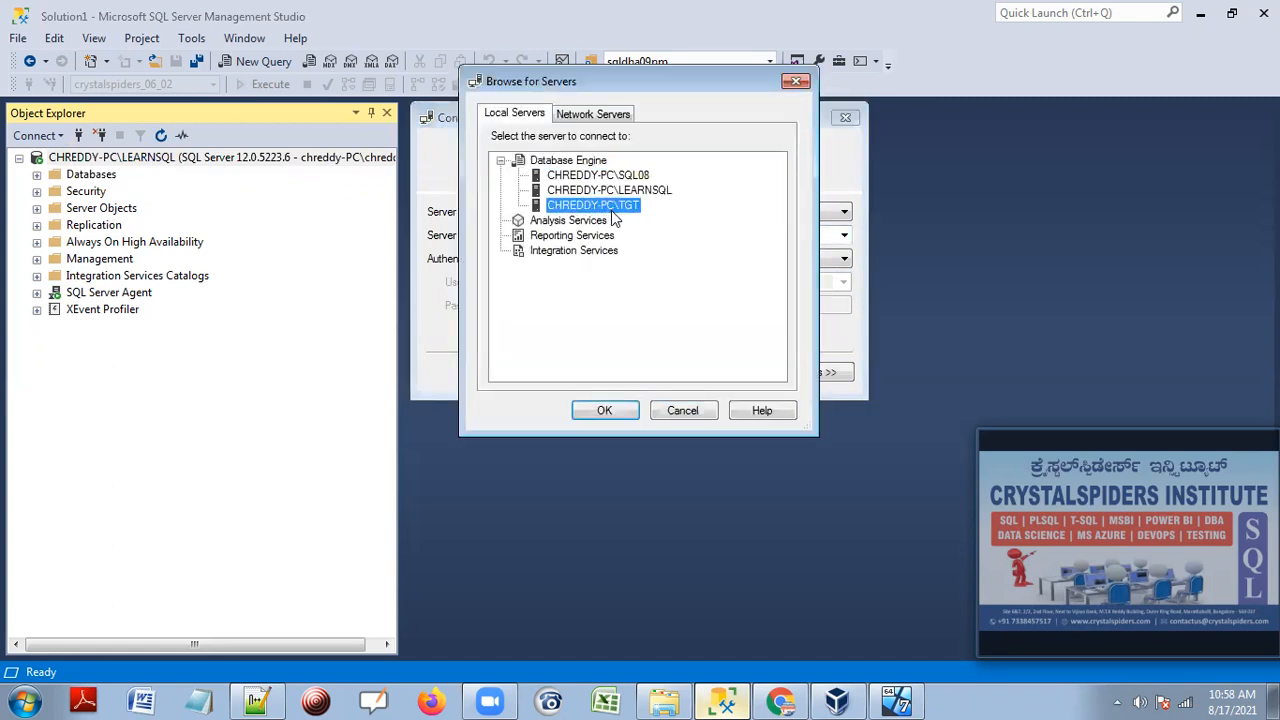
click(603, 412)
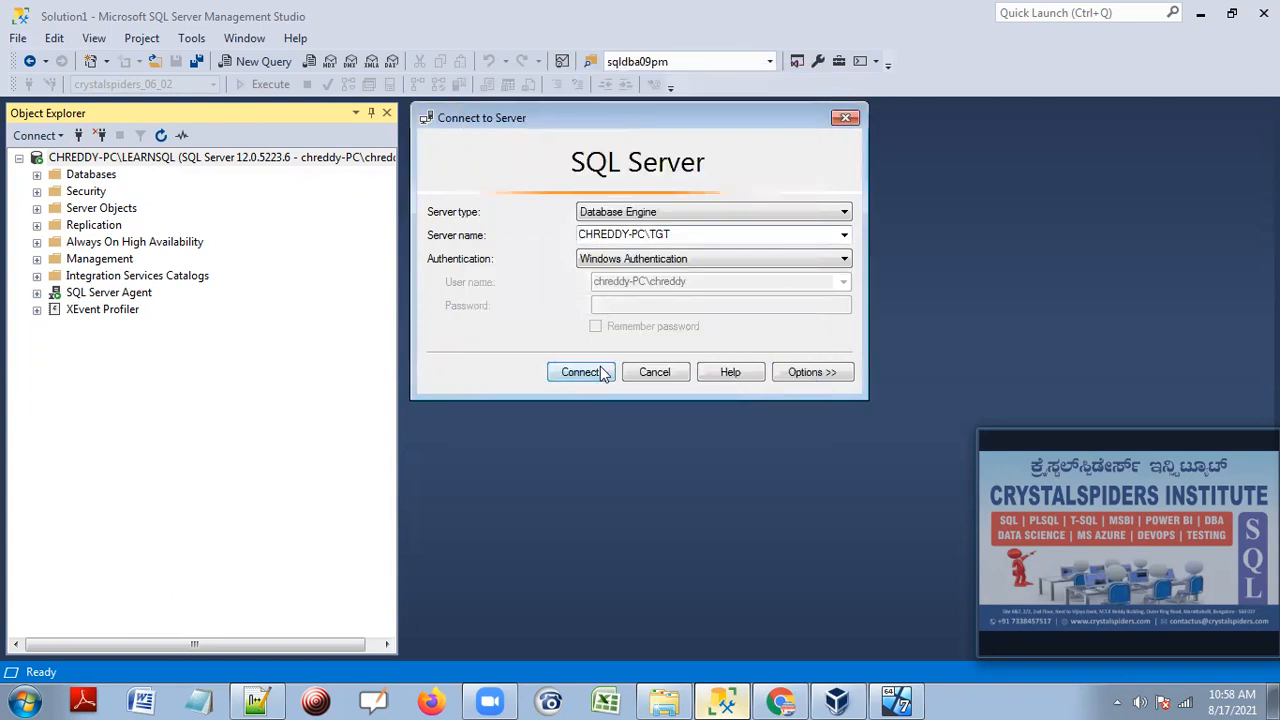
click(585, 372)
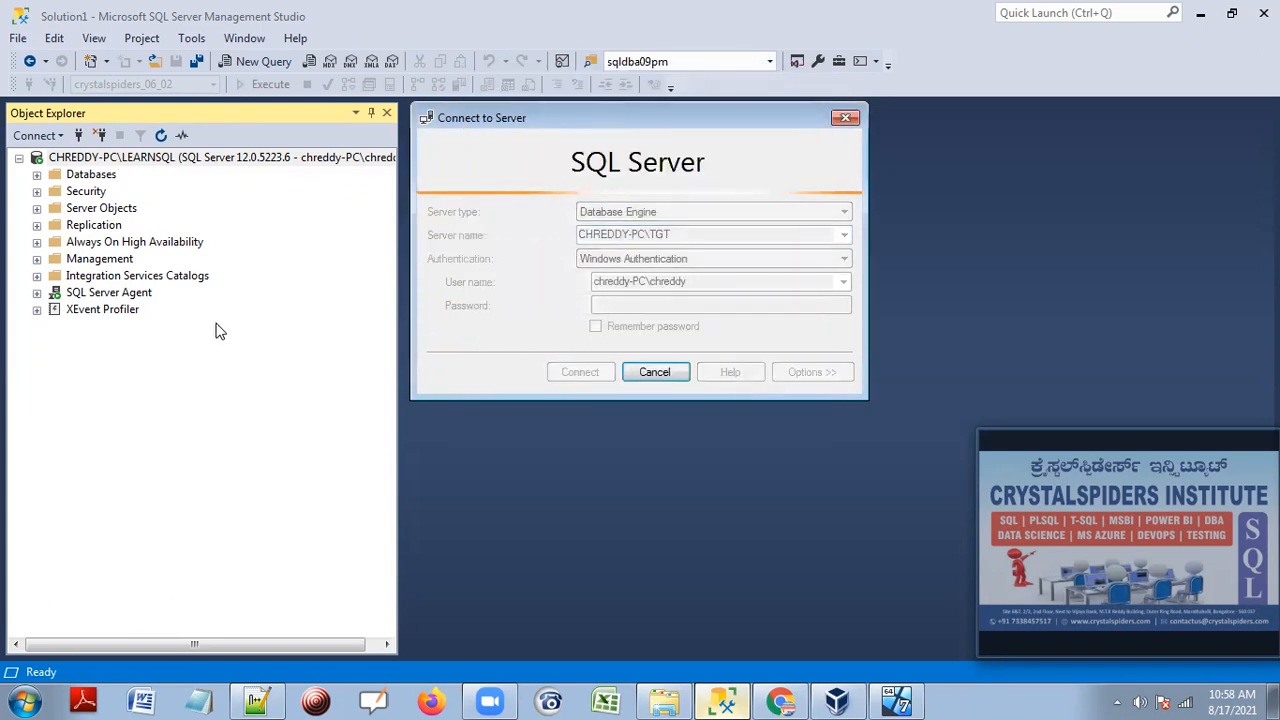
click(24, 700)
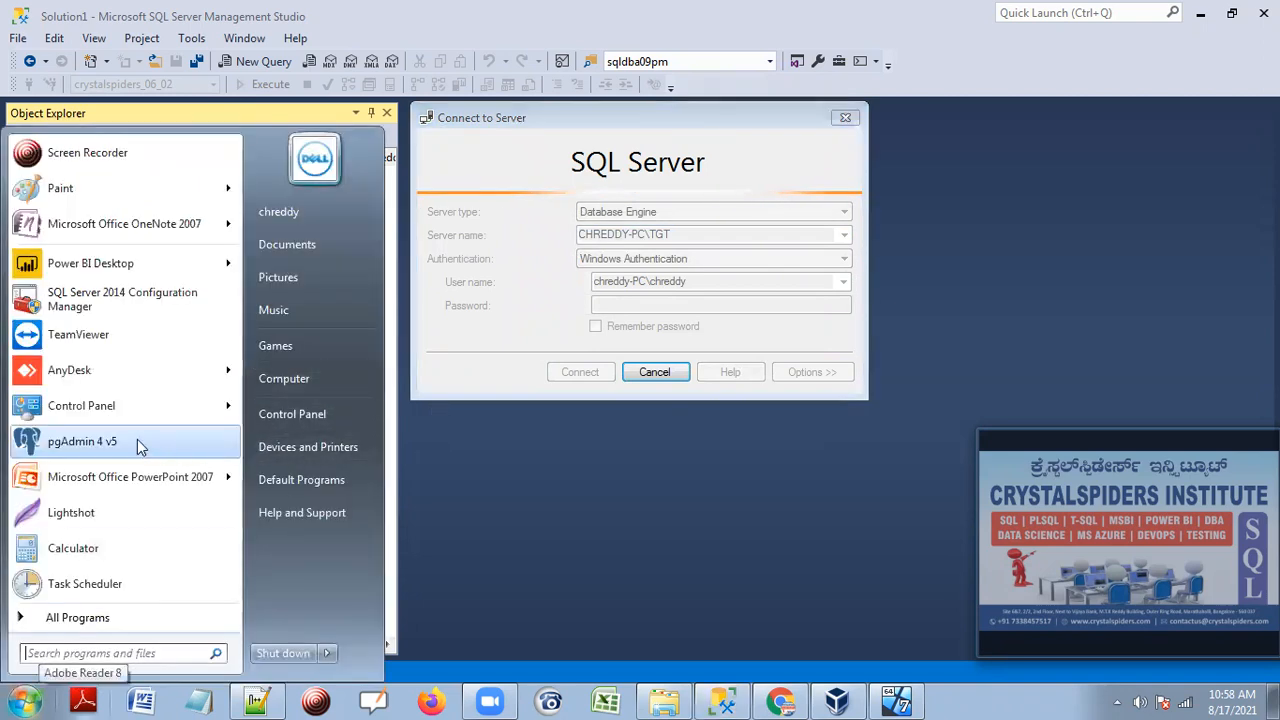
Launch SQL Server 2014 Configuration Manager as administrator, check the stopped SQL Server Agent (TGT), then minimize it.
click(106, 300)
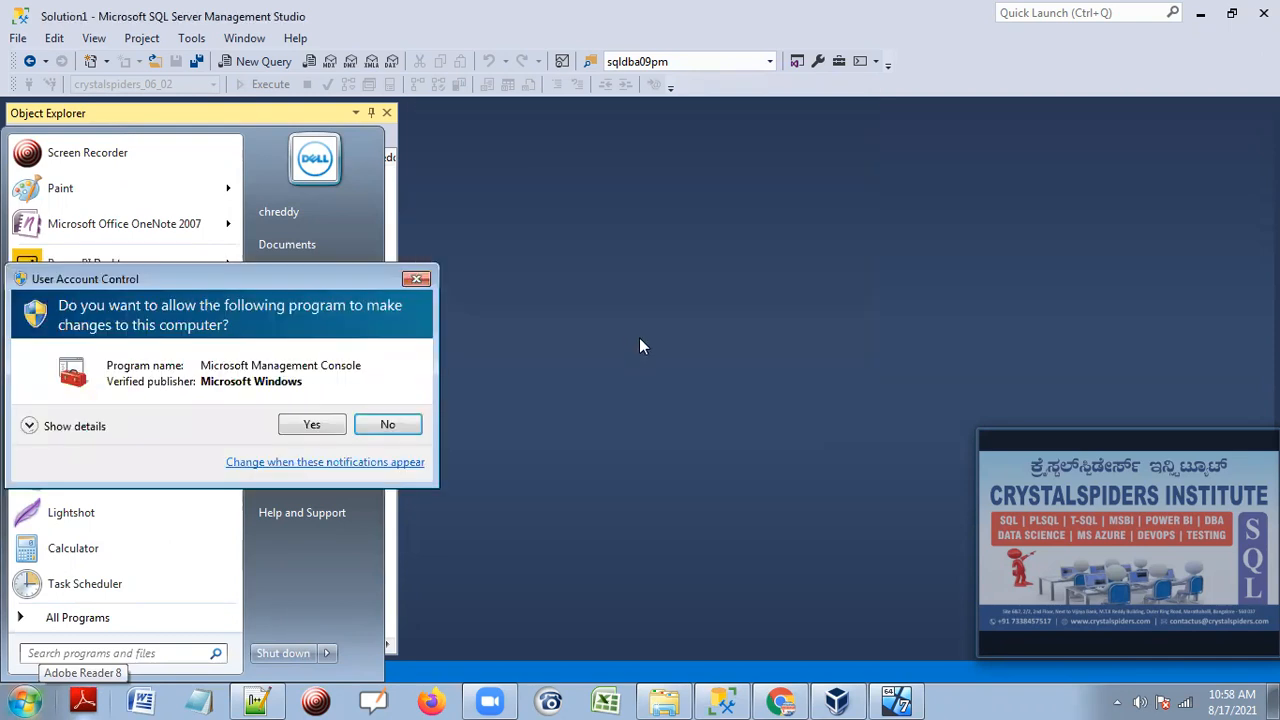
click(320, 424)
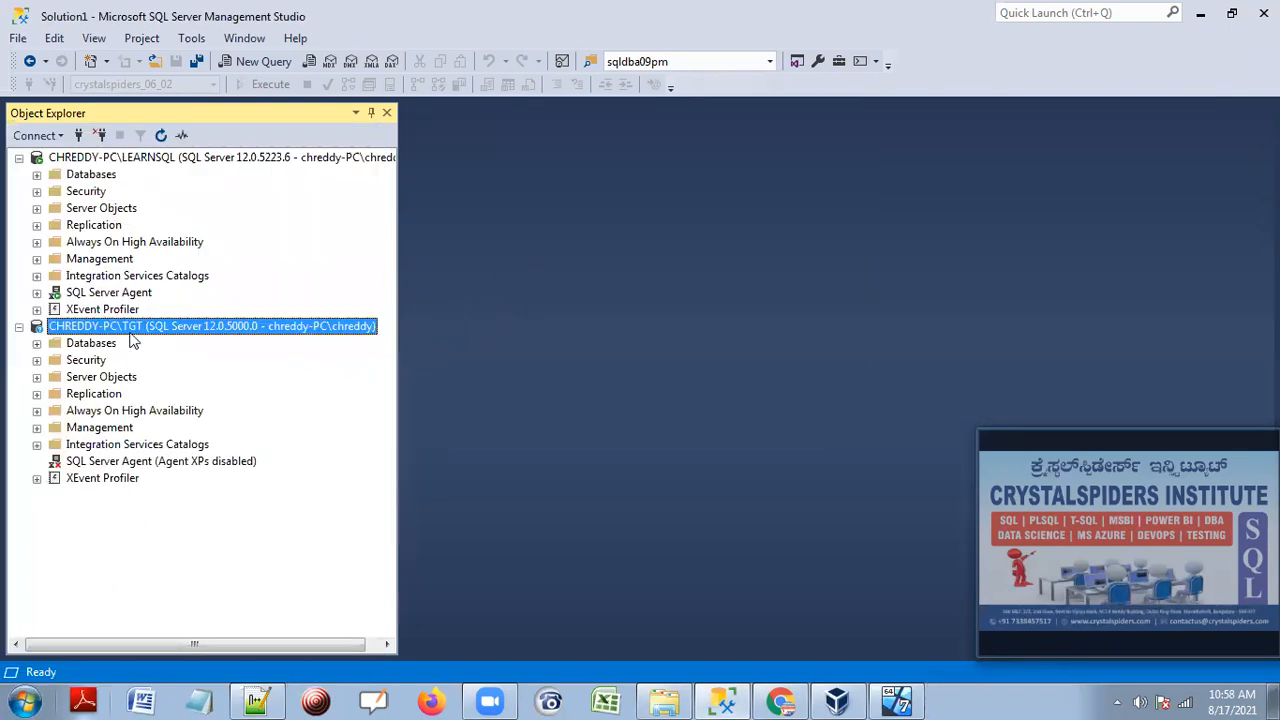
click(200, 463)
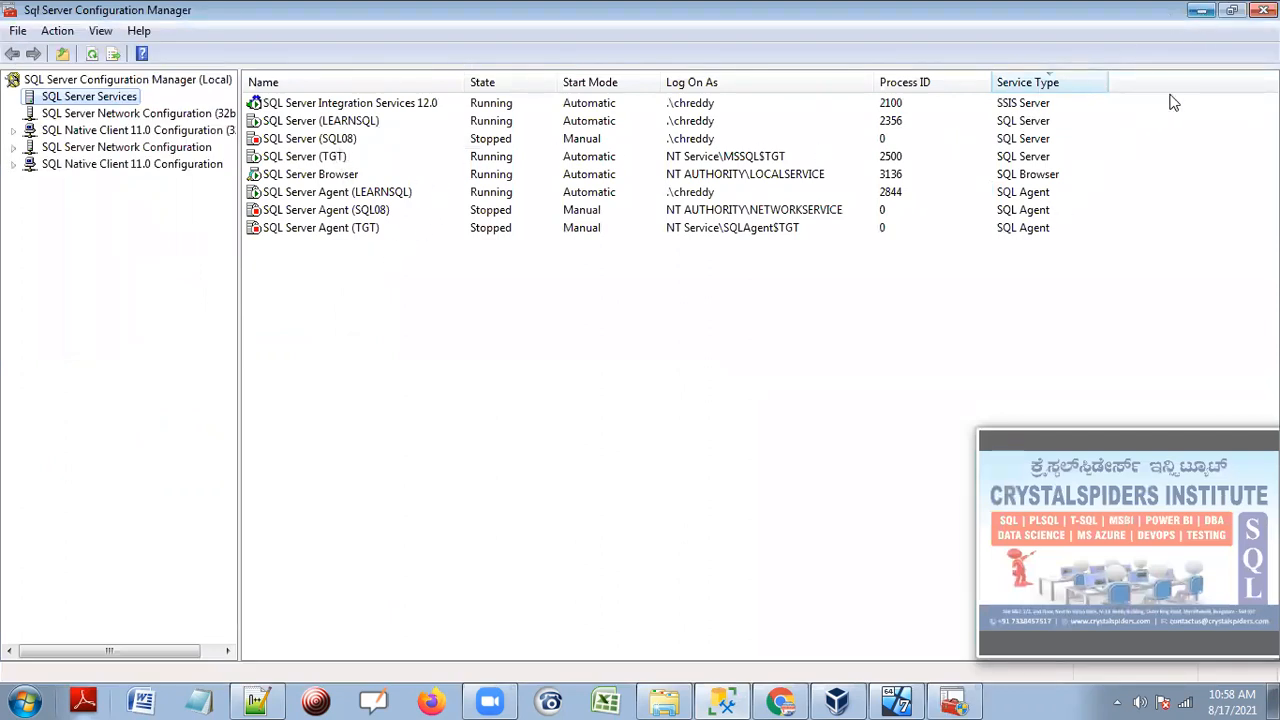
click(1200, 10)
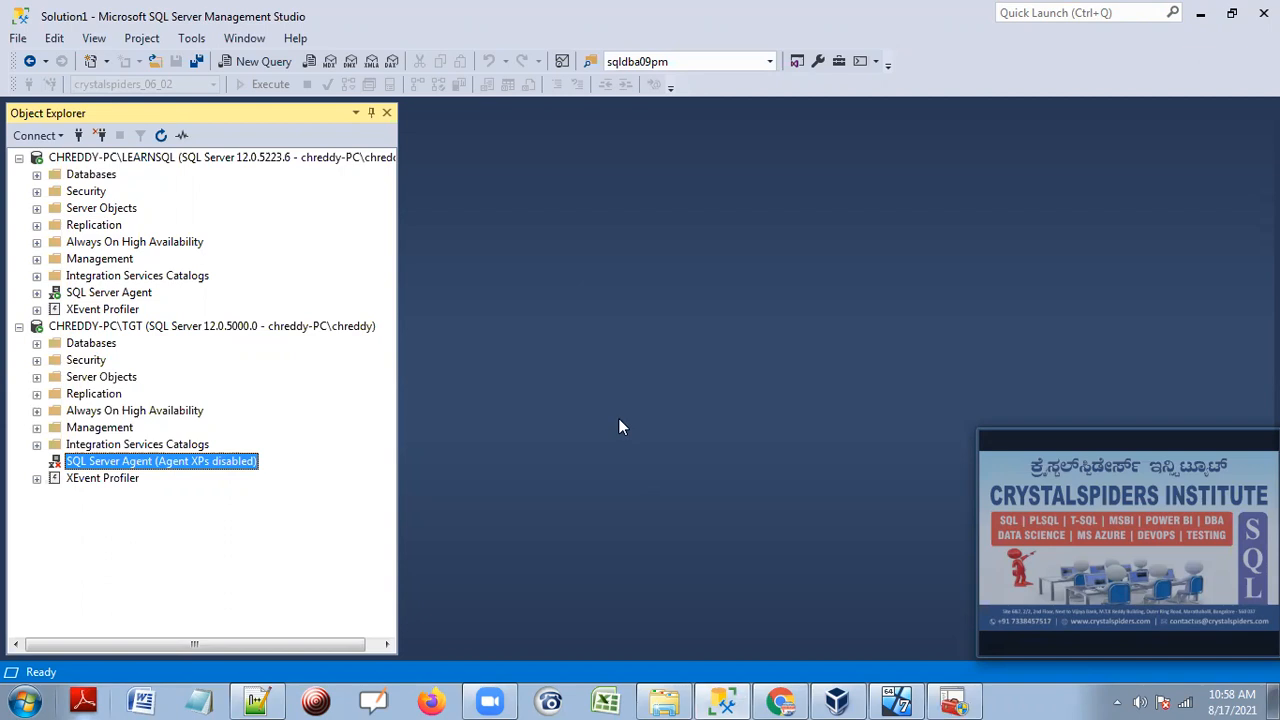
key(ctrl+o)
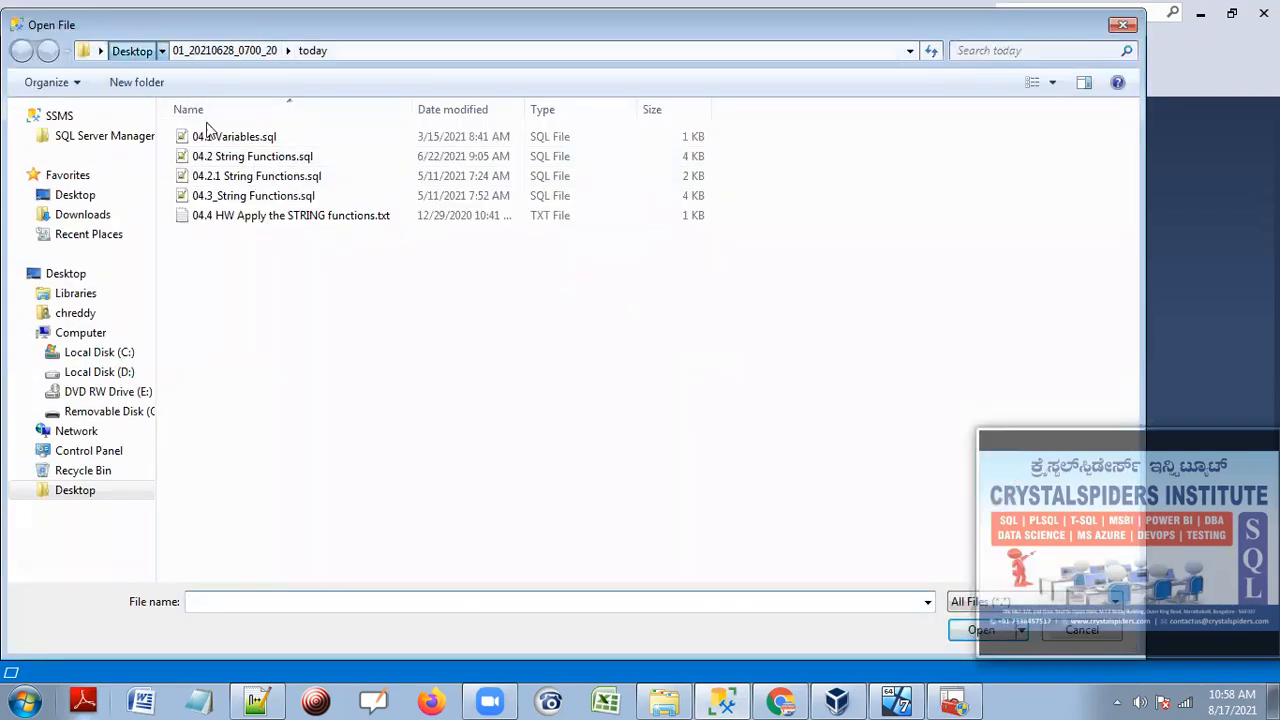
Open '60 Configure Log Shipping.sql' from Desktop\03_00_20210524_1000_18\today.
double_click(260, 234)
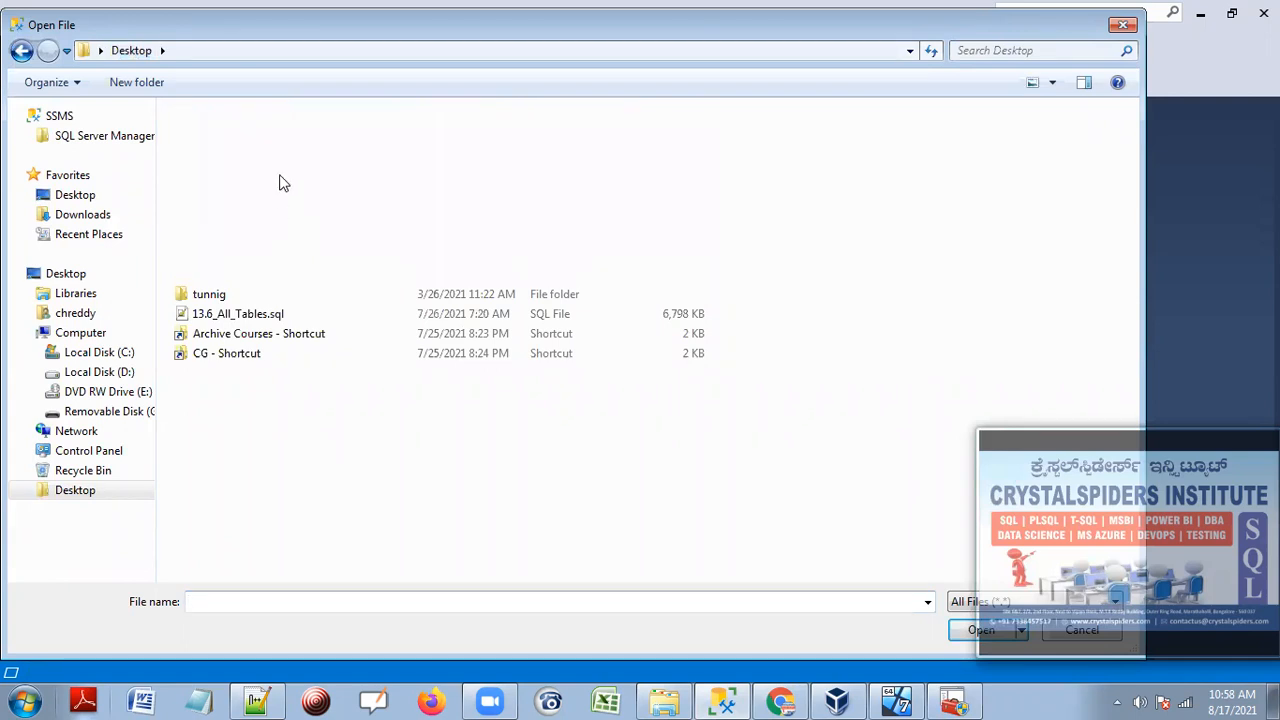
double_click(238, 152)
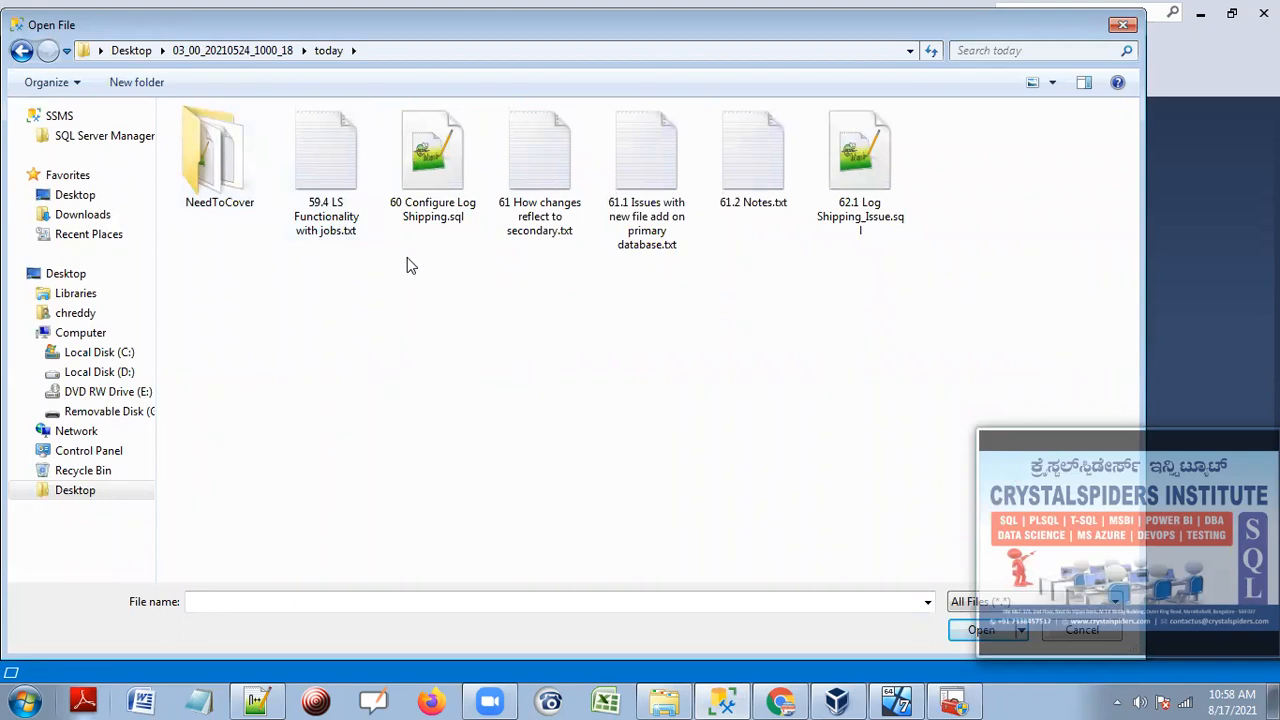
click(434, 176)
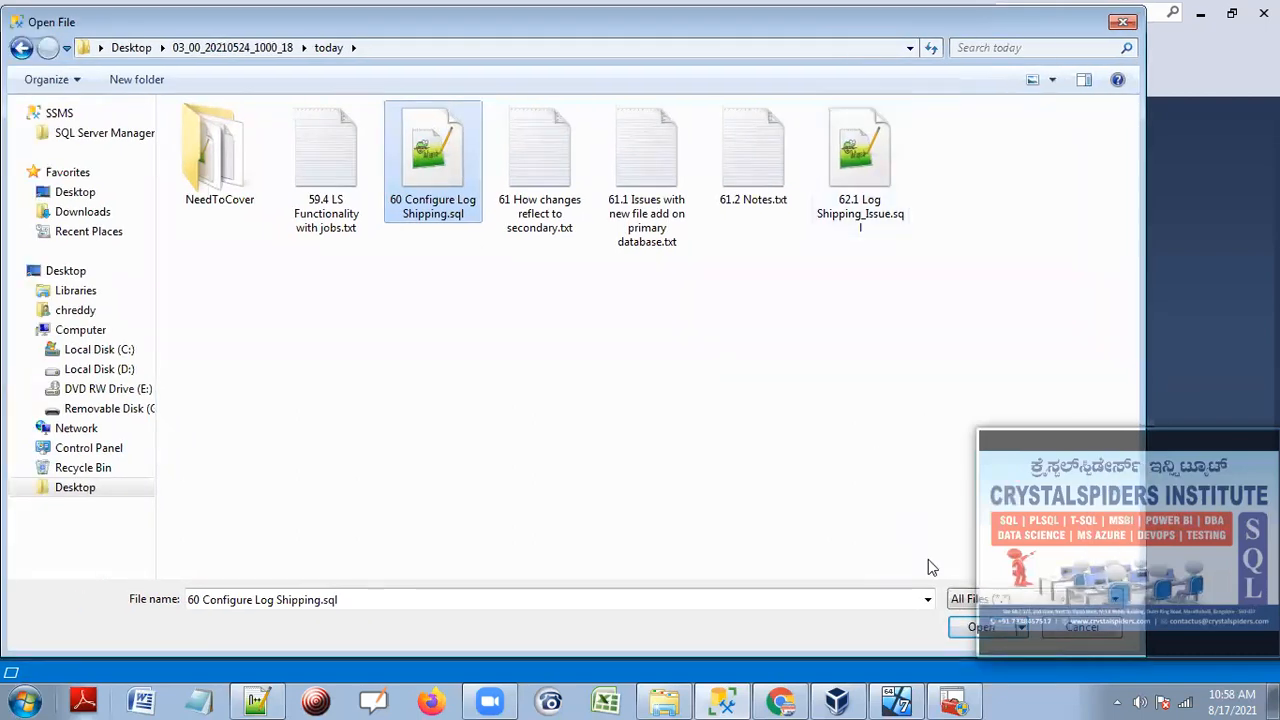
click(968, 630)
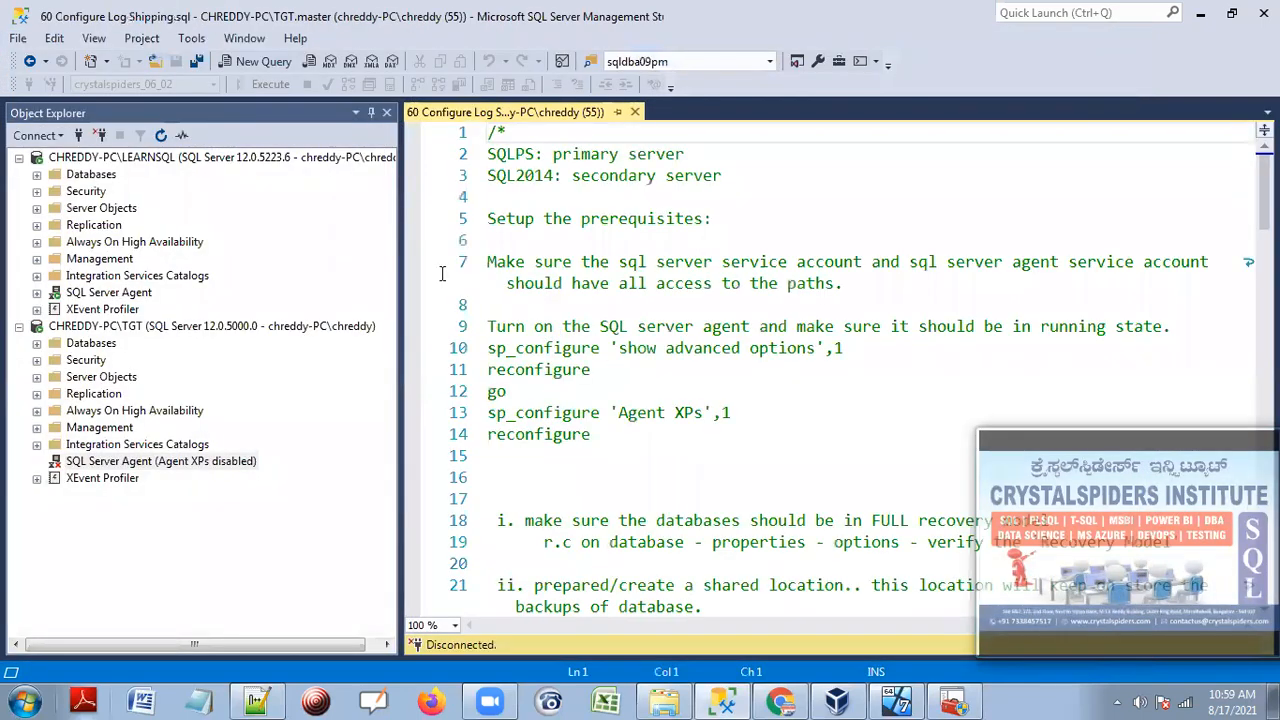
Replace every SQLPS in the script with LEARNSQL.
drag(400, 330, 326, 310)
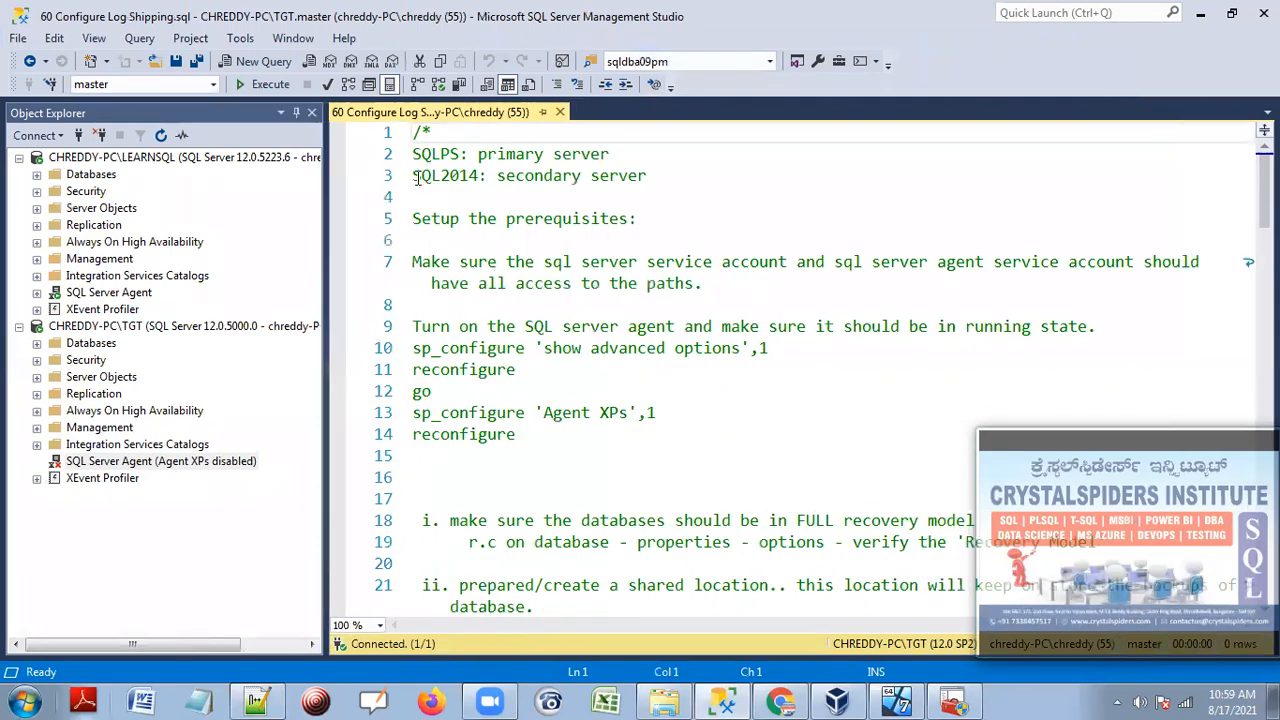
drag(414, 177, 481, 180)
drag(413, 153, 459, 153)
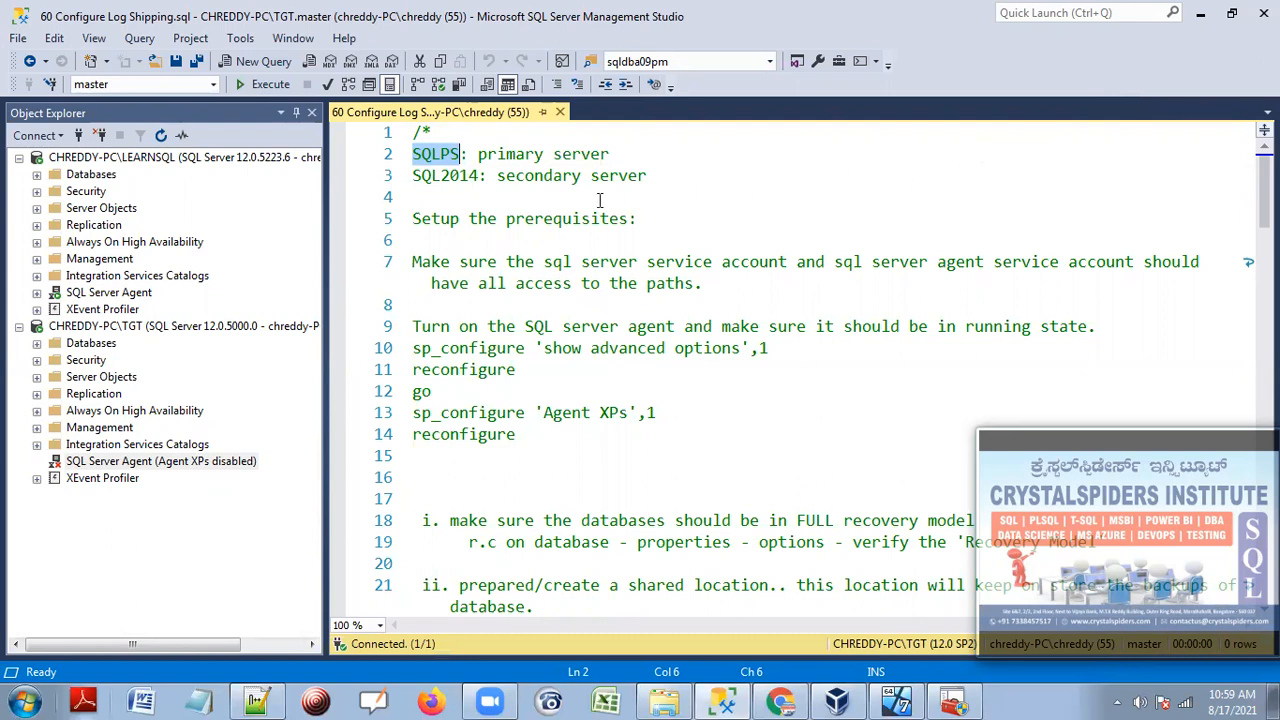
key(ctrl+h)
double_click(1131, 158)
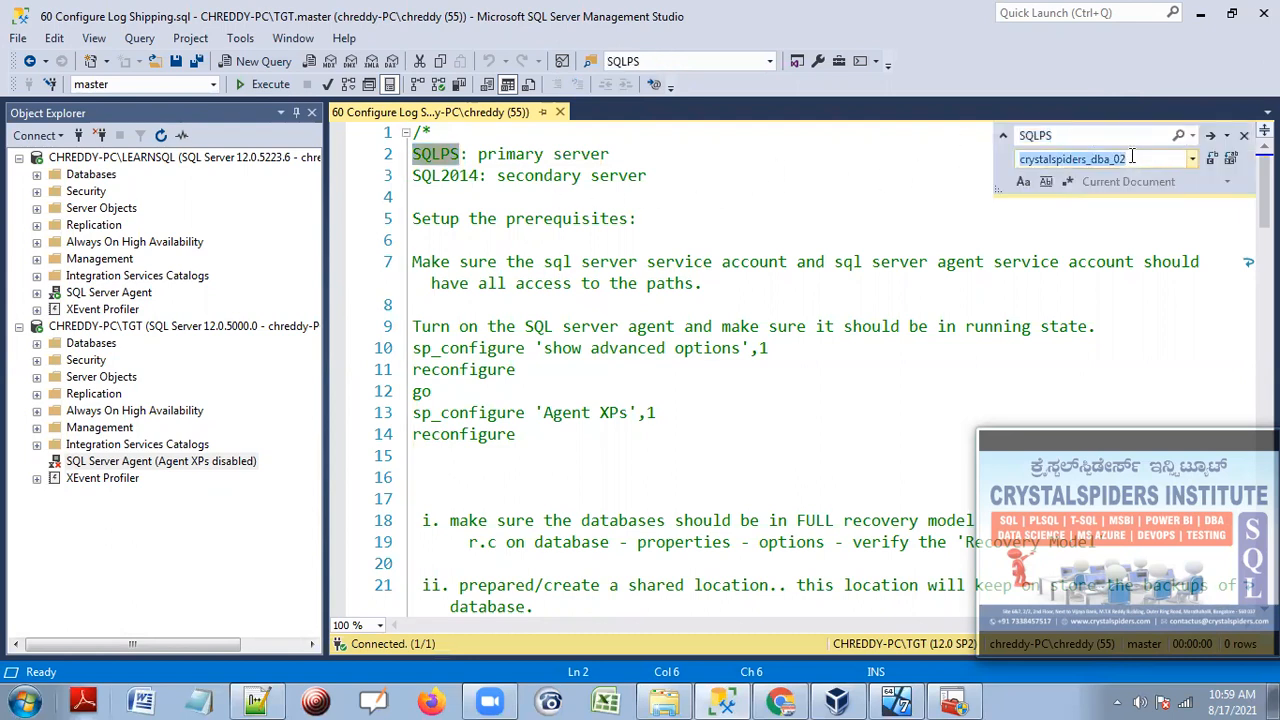
text(LEARNSQL)
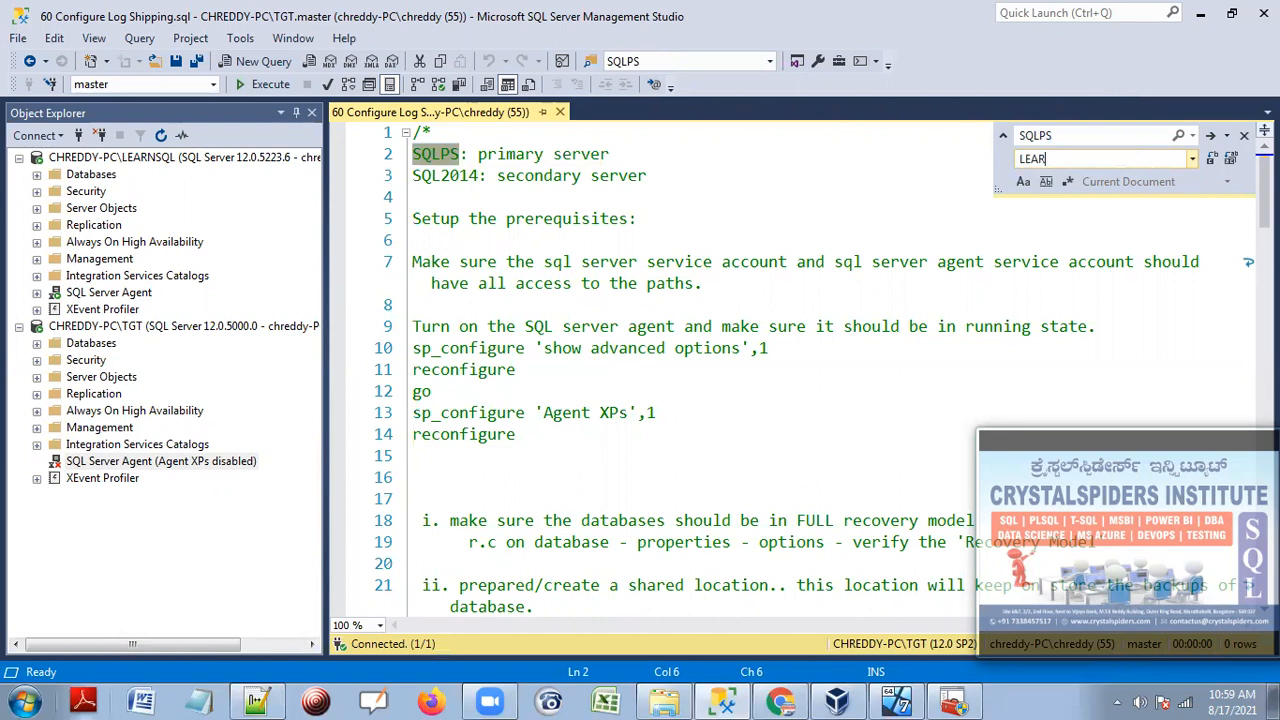
click(1230, 158)
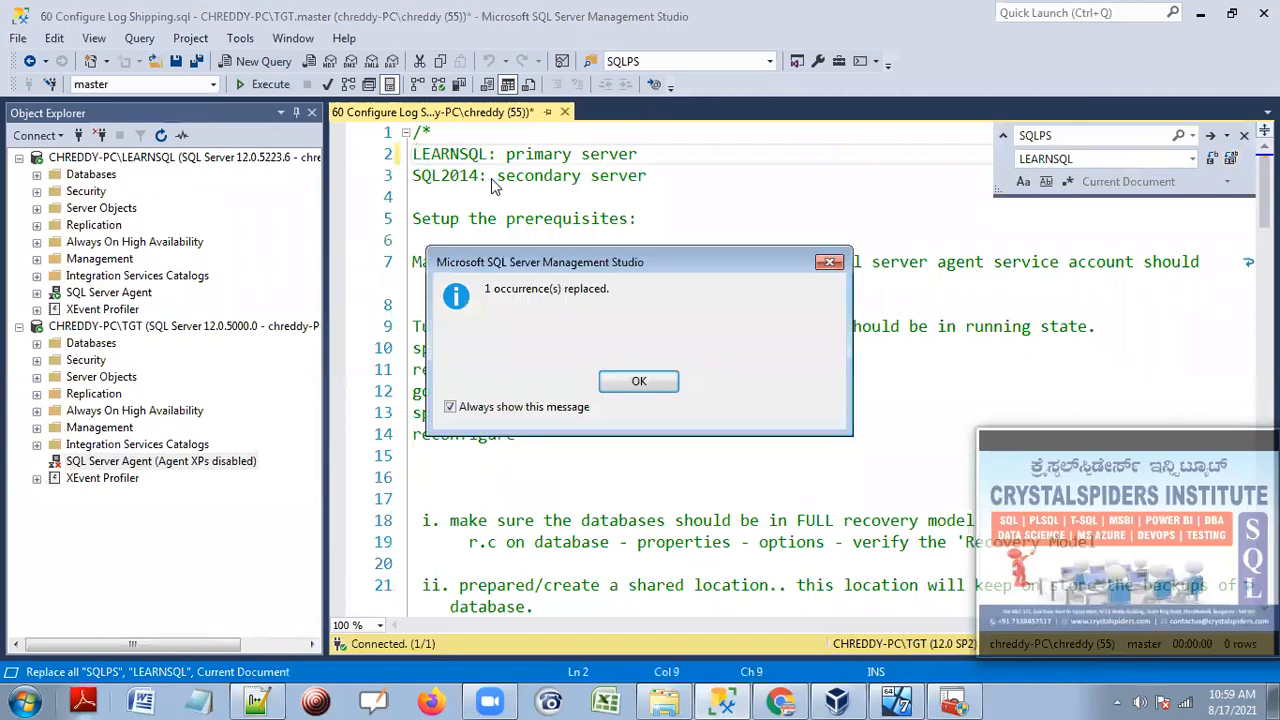
click(639, 379)
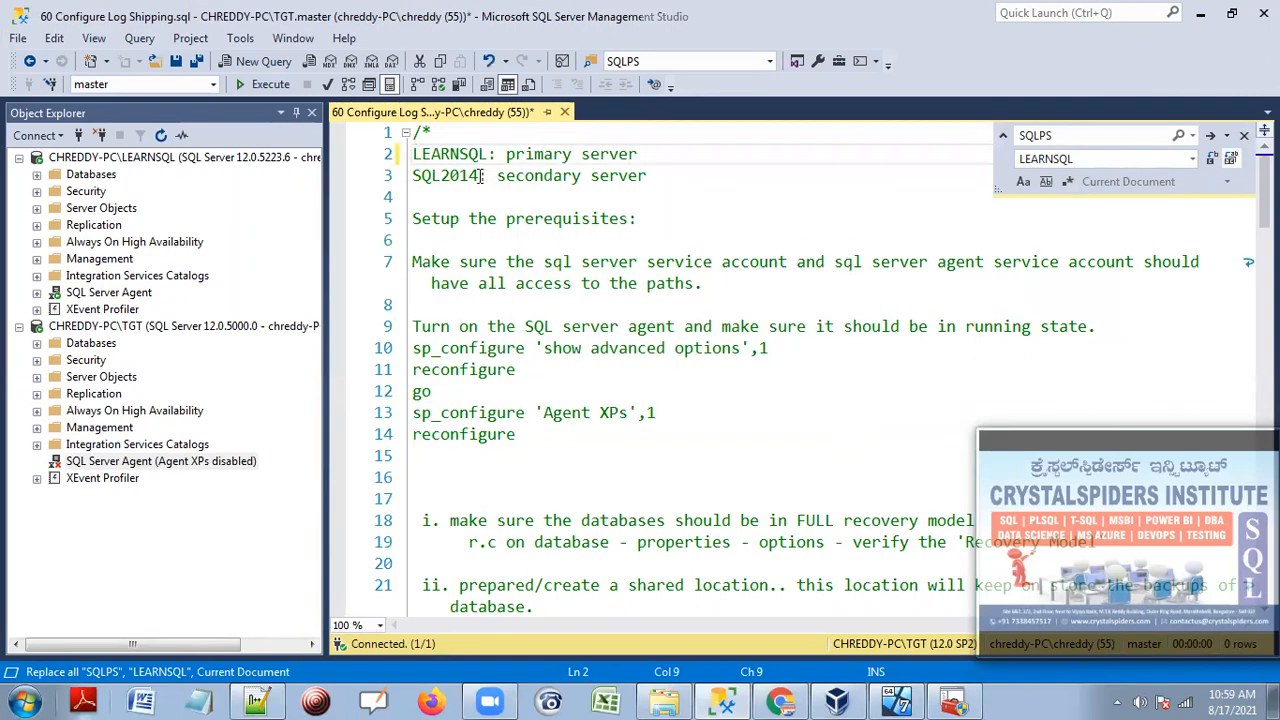
Replace SQL2014 with TGT throughout the script and close Quick Replace.
drag(484, 175, 380, 179)
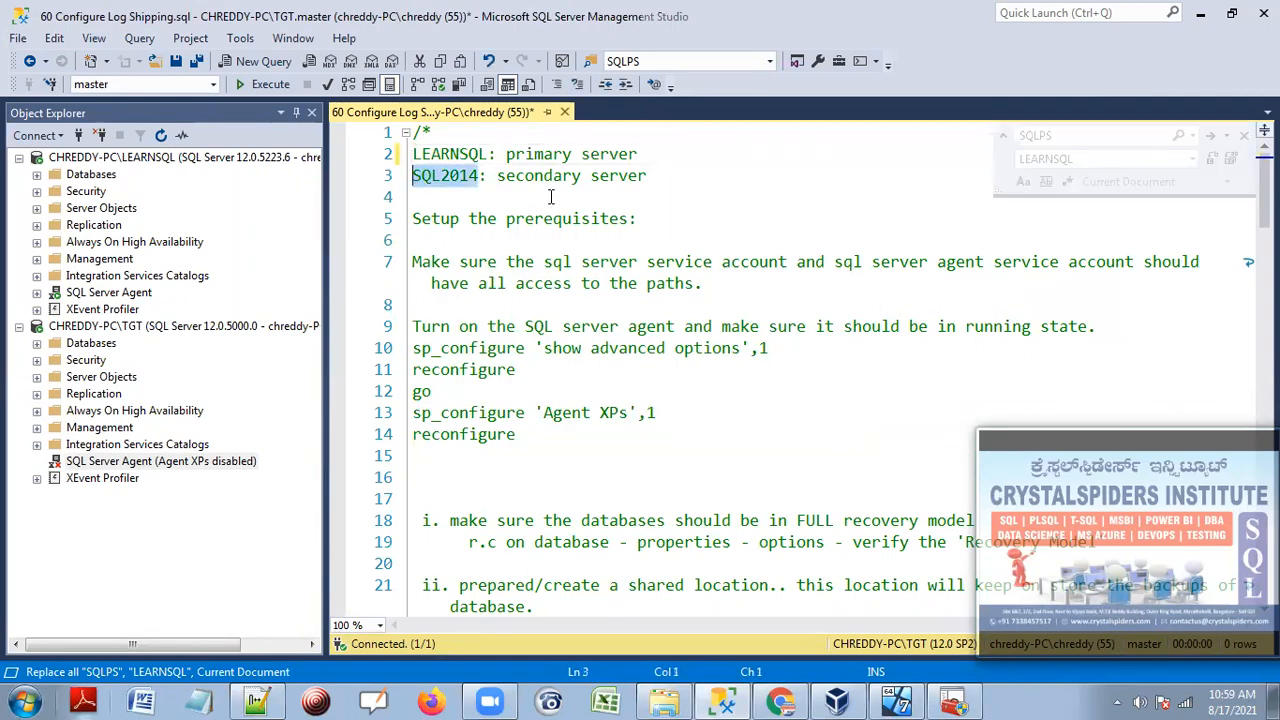
key(ctrl+h)
click(1145, 158)
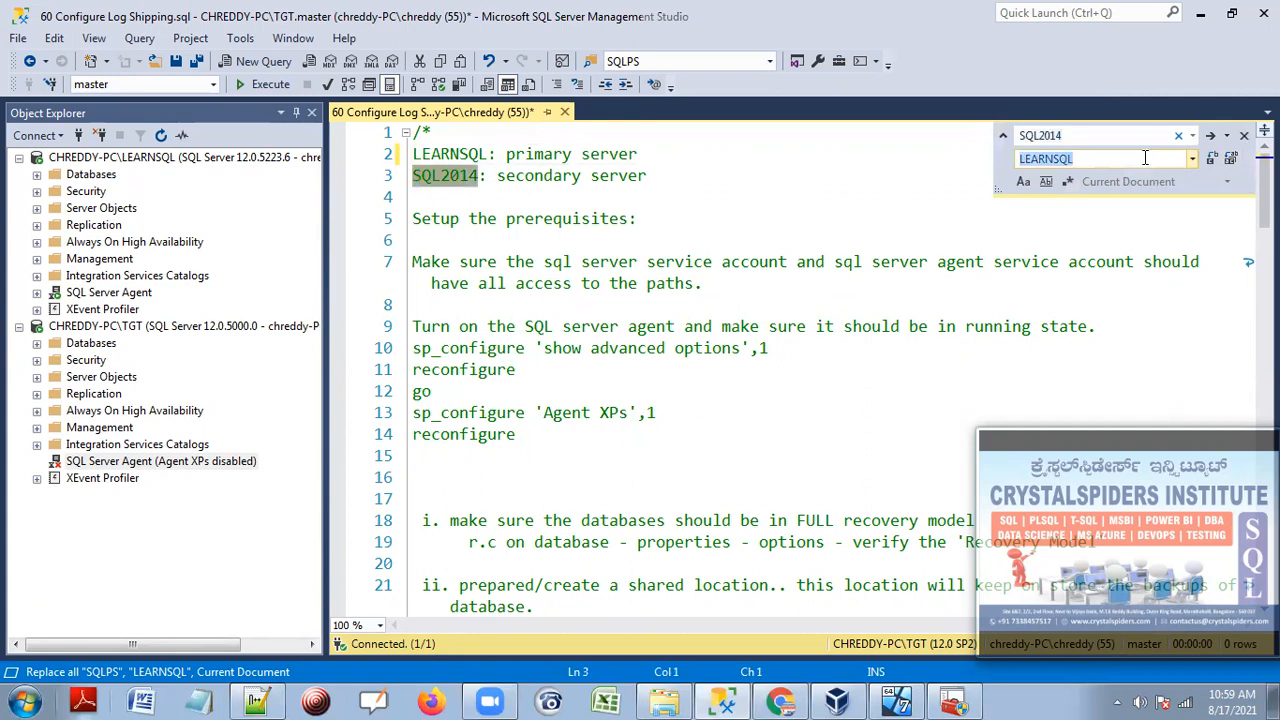
text(TGT)
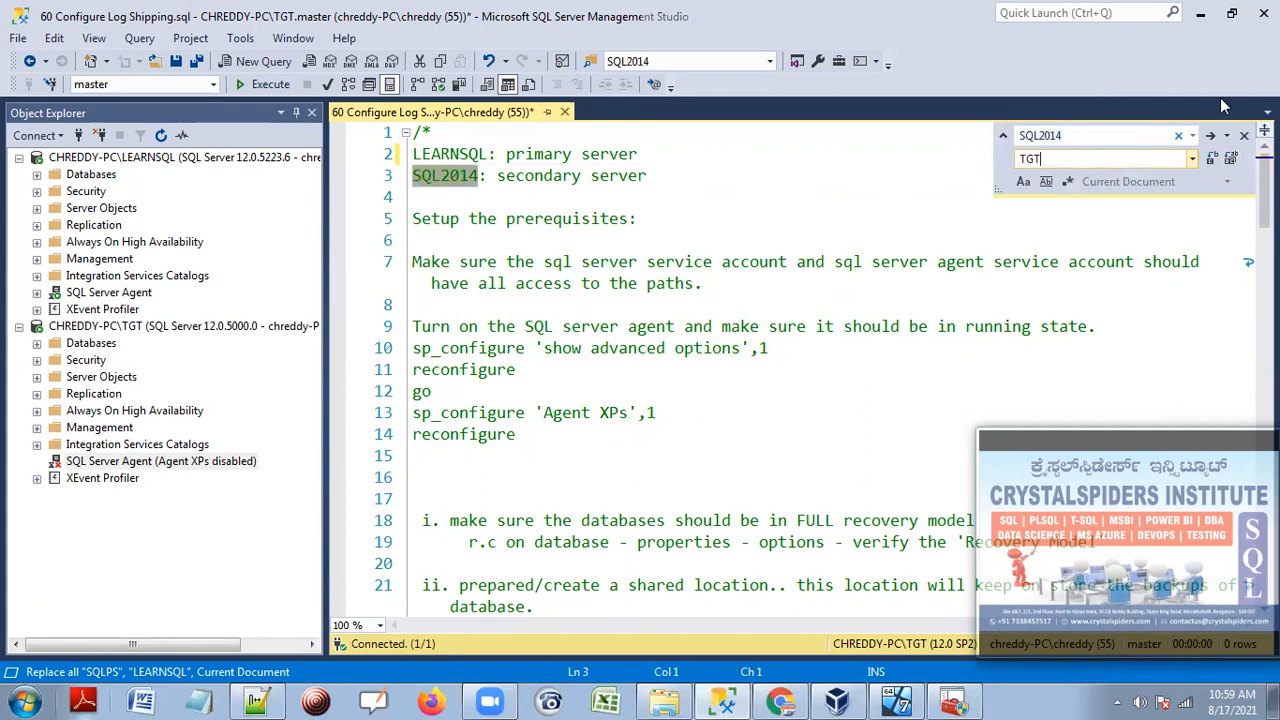
click(1230, 158)
click(640, 384)
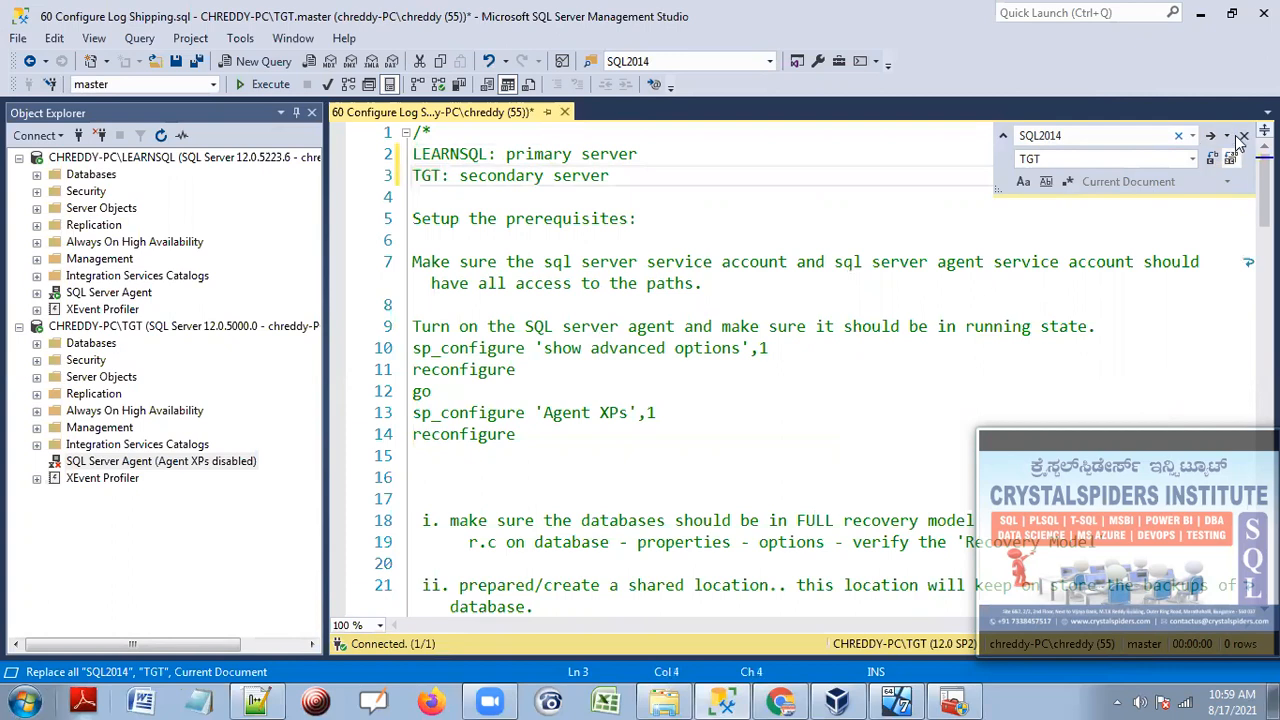
key(Escape)
click(633, 191)
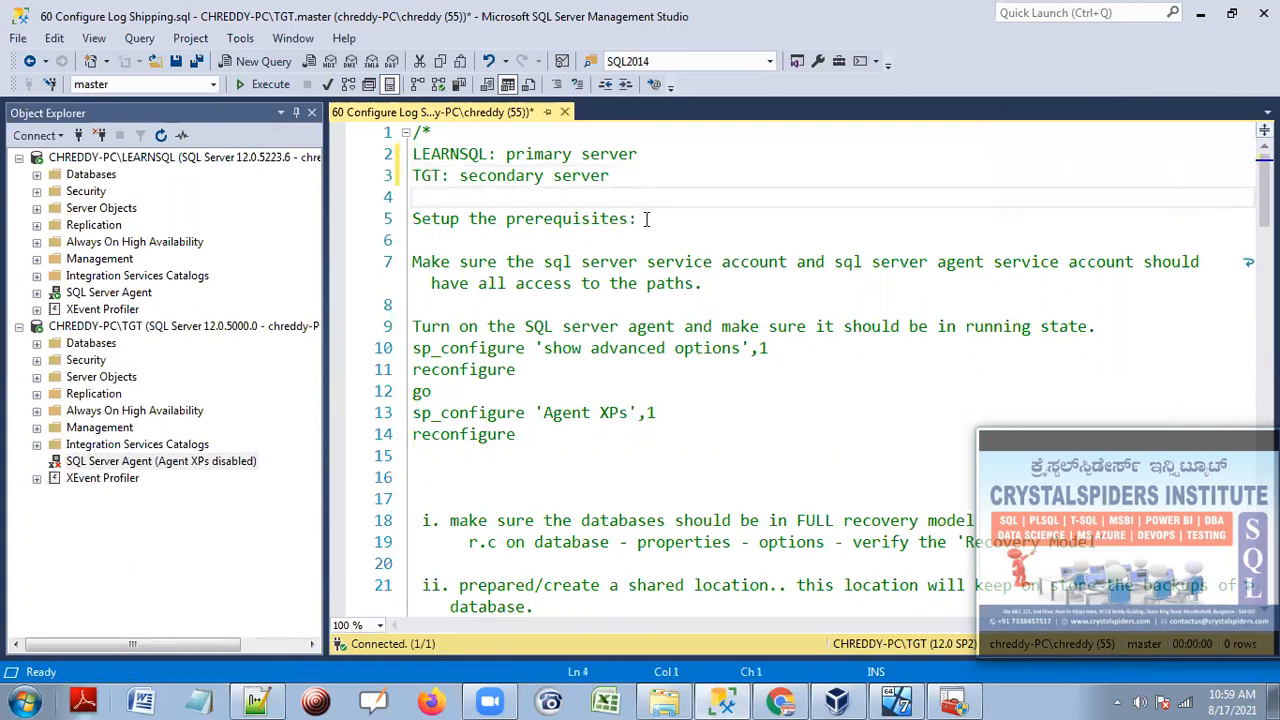
Highlight the 'Setup the prerequisites' line and the service account access note in the script.
drag(646, 219, 400, 220)
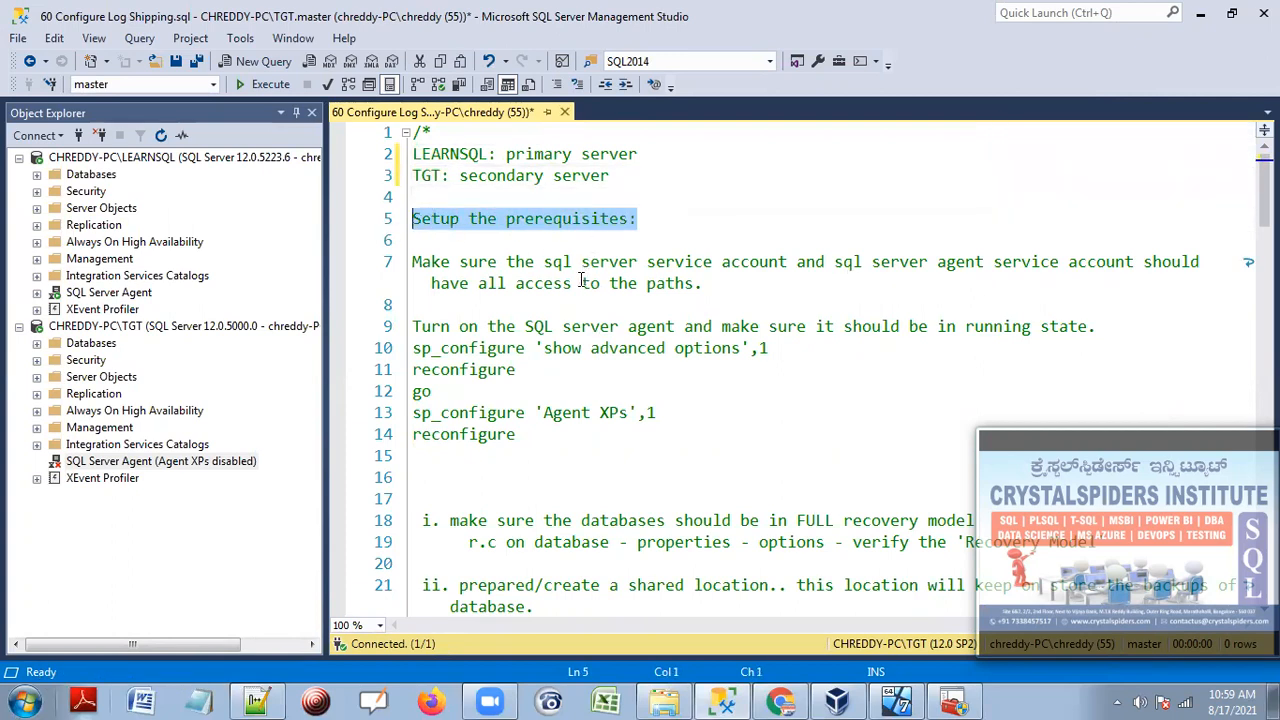
scroll(550, 265, down, 1)
drag(506, 197, 706, 219)
click(720, 219)
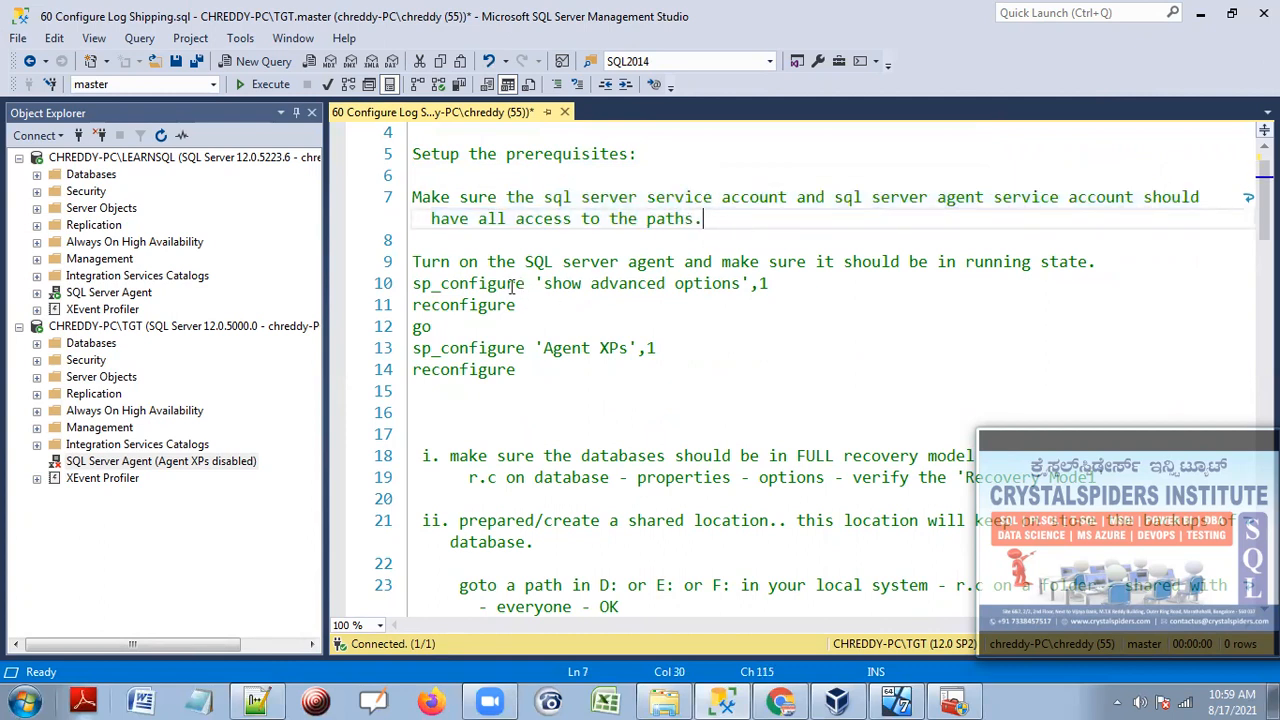
Compare the LEARNSQL and TGT SQL Server Agent nodes, then select SQL Server (TGT) in Configuration Manager.
click(80, 293)
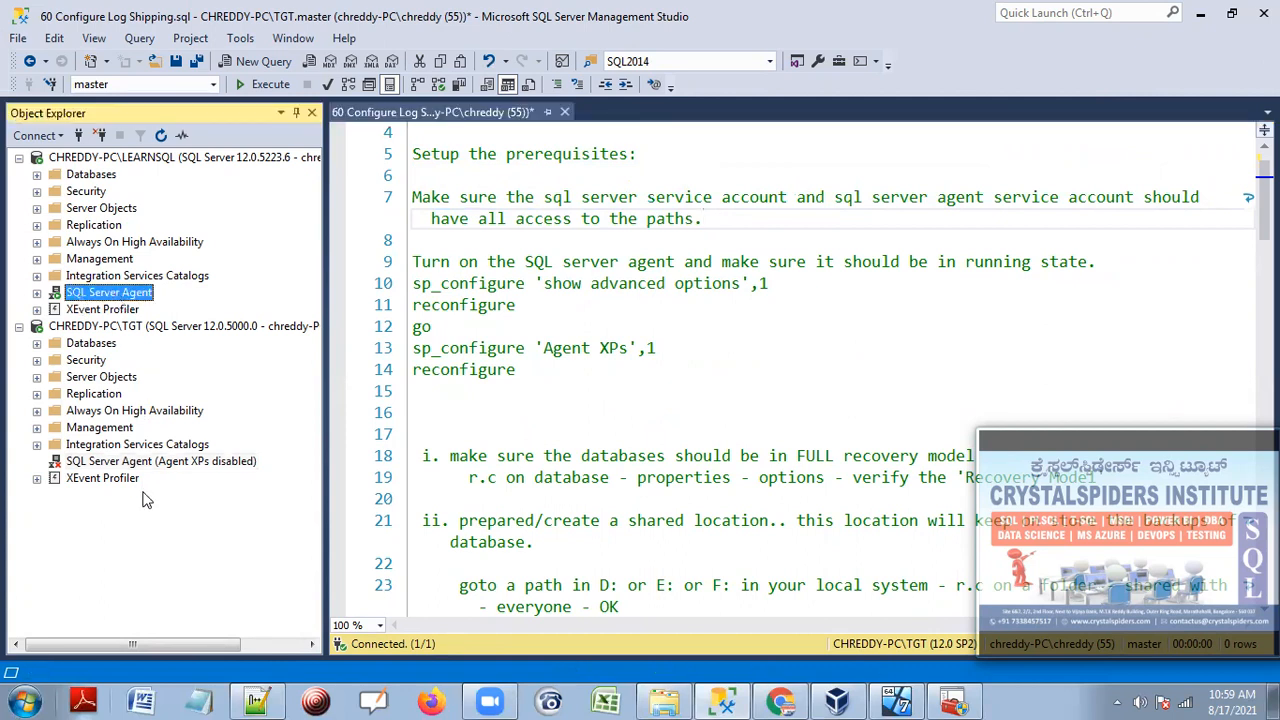
click(142, 461)
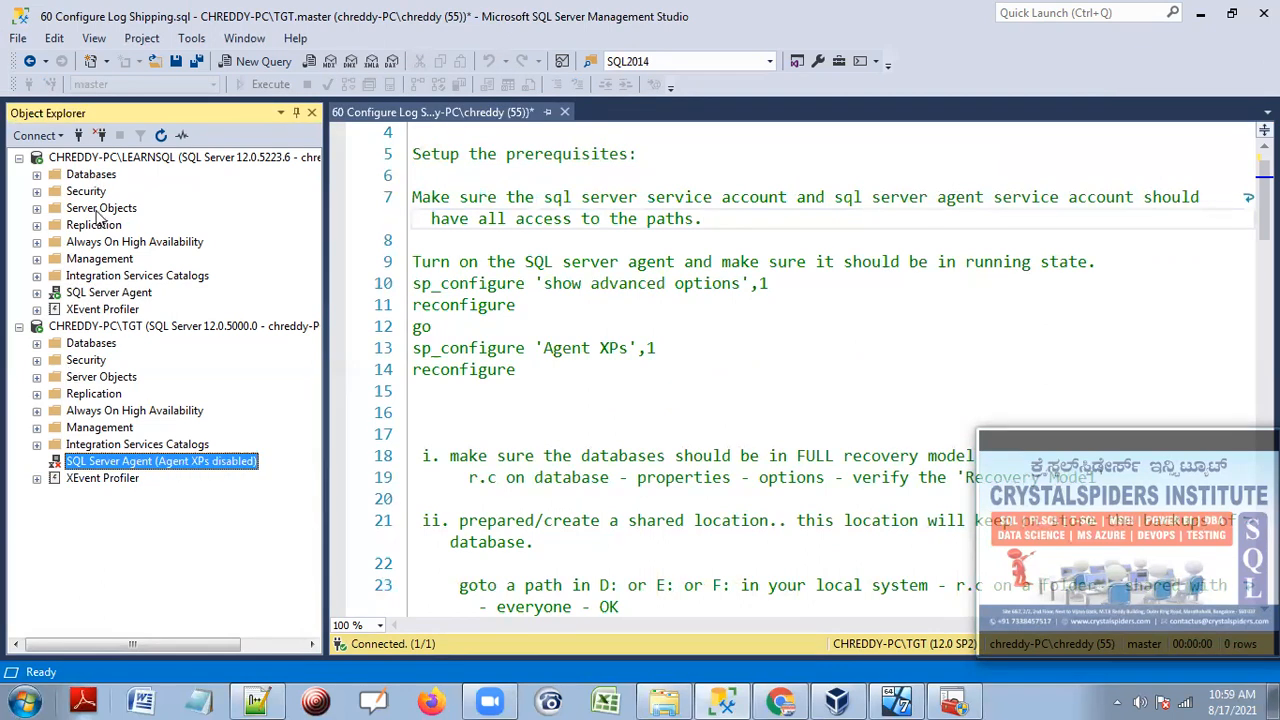
click(92, 294)
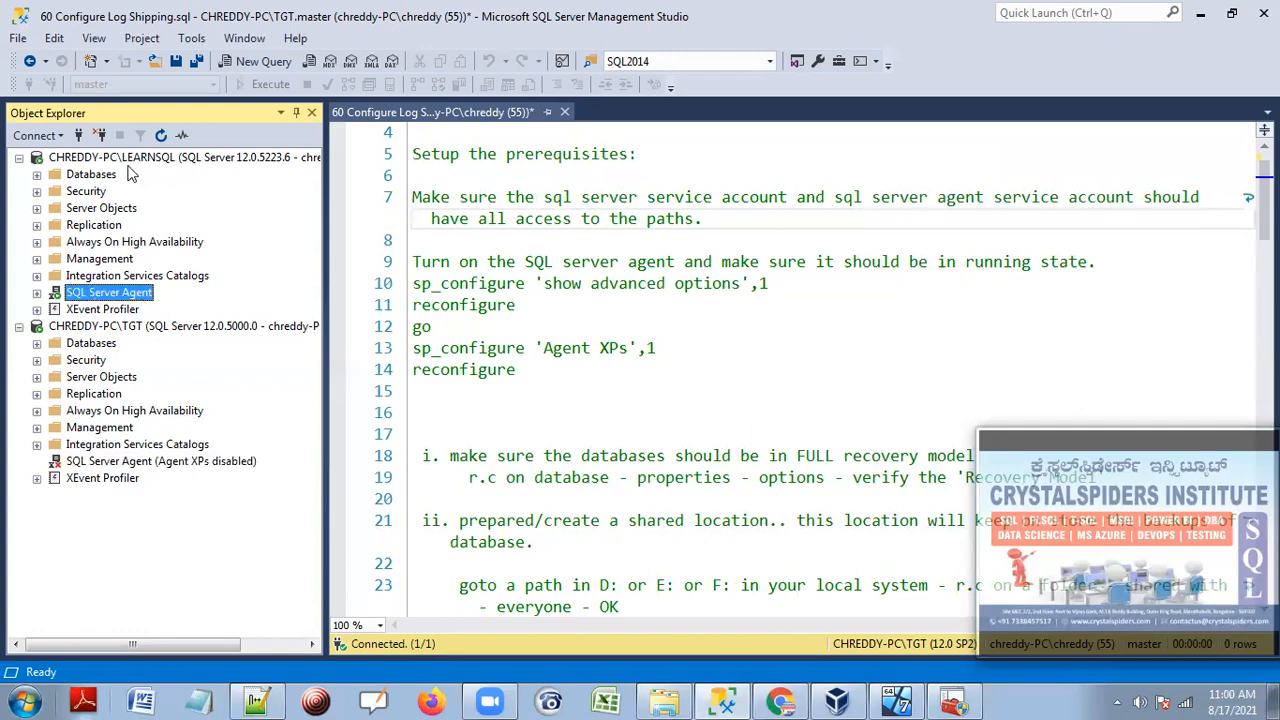
click(949, 694)
click(333, 158)
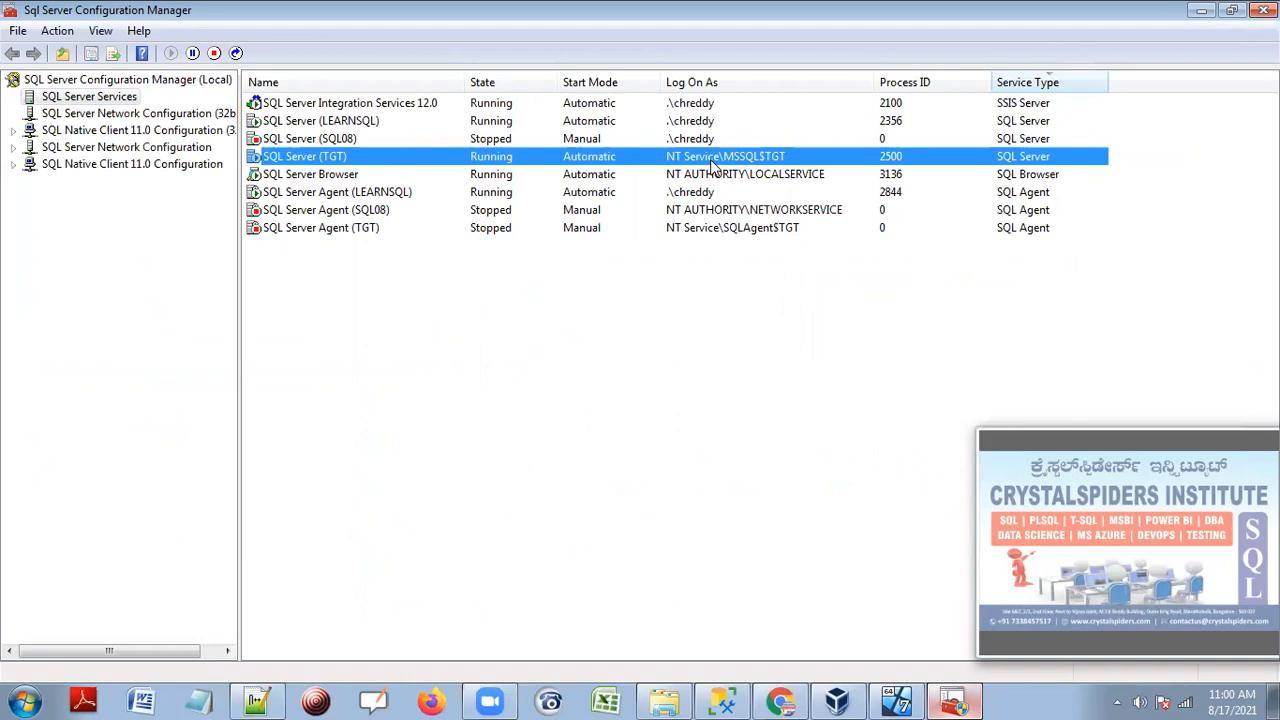
Set SQL Server (TGT) to log on as the local Windows user with its password, accepting the restart.
right_click(722, 163)
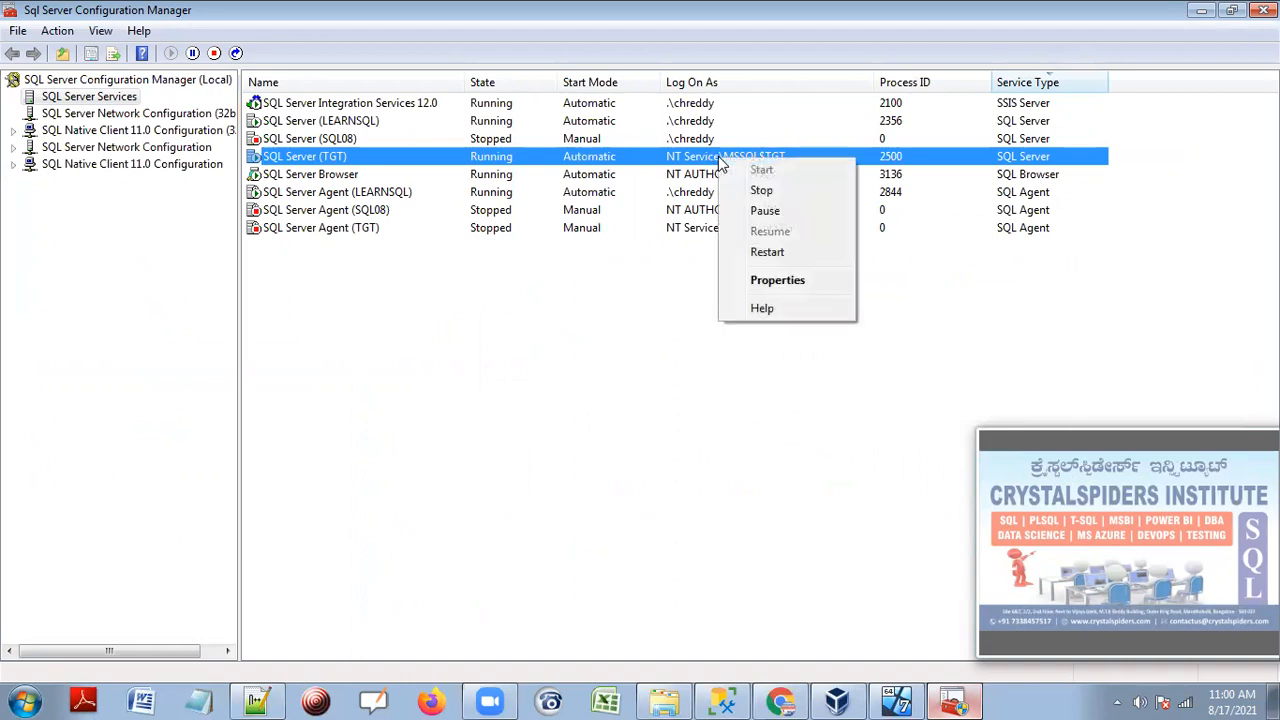
click(775, 280)
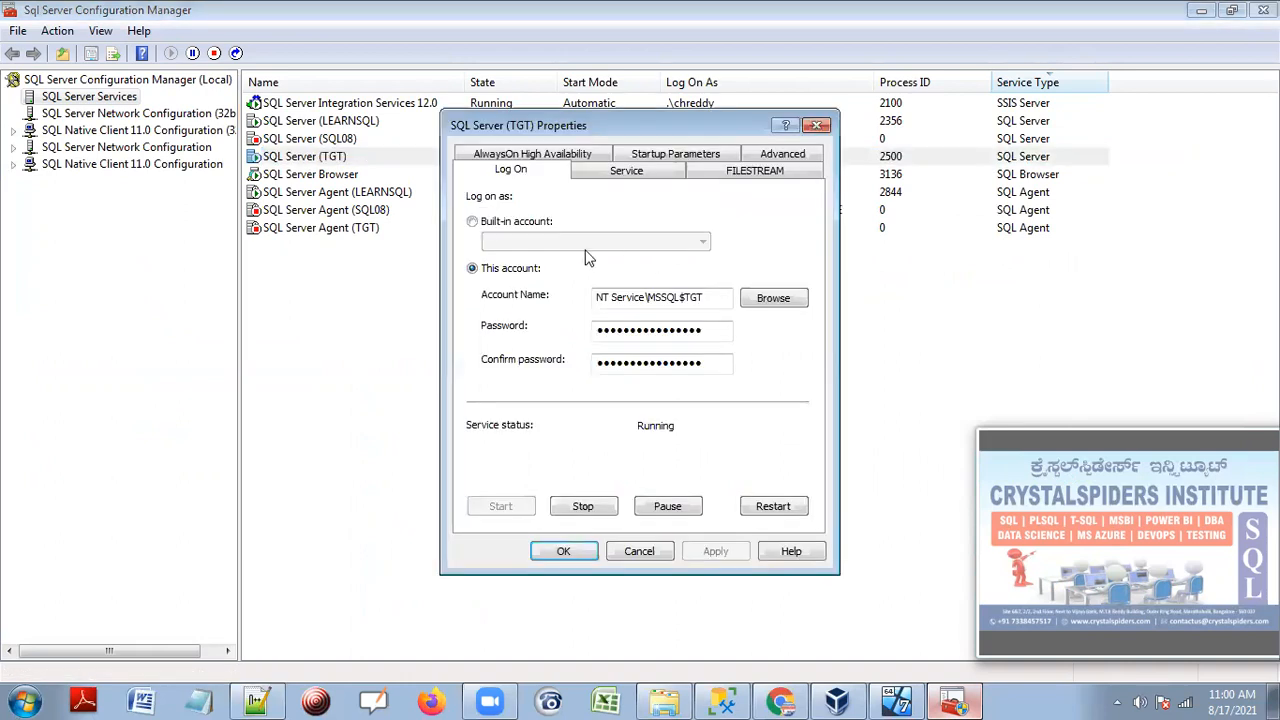
drag(718, 297, 565, 296)
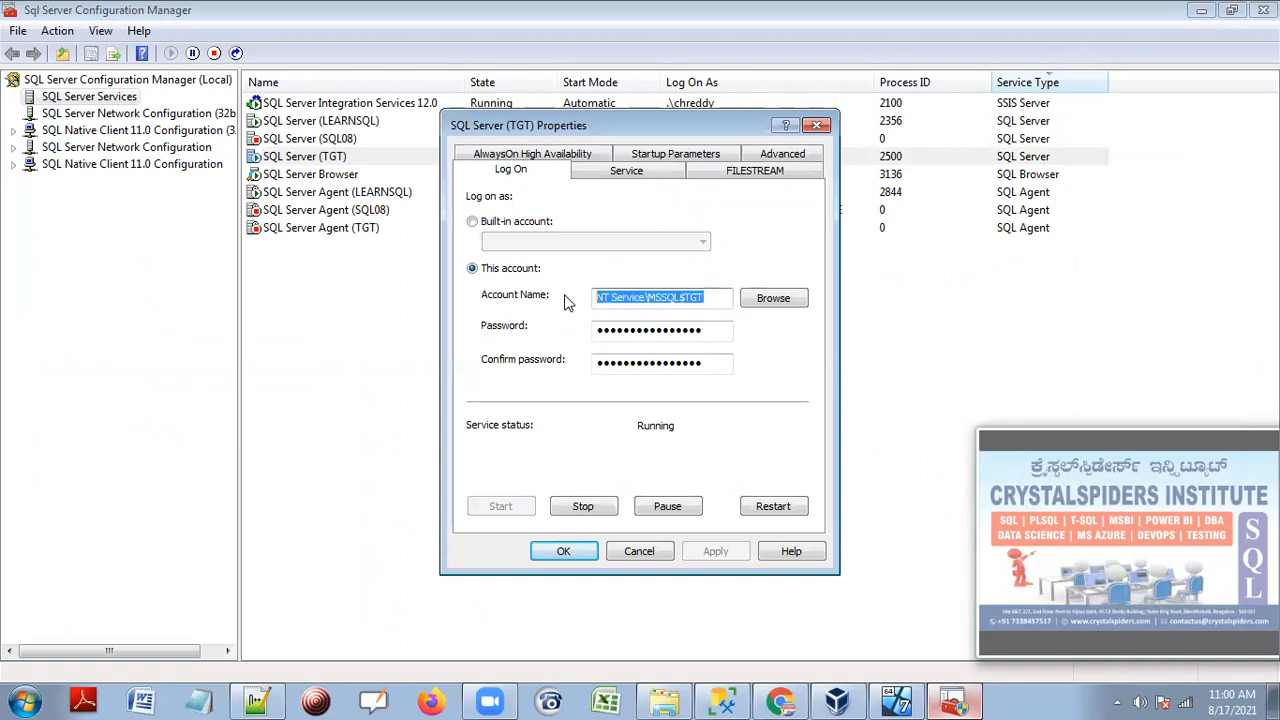
text(chreddy)
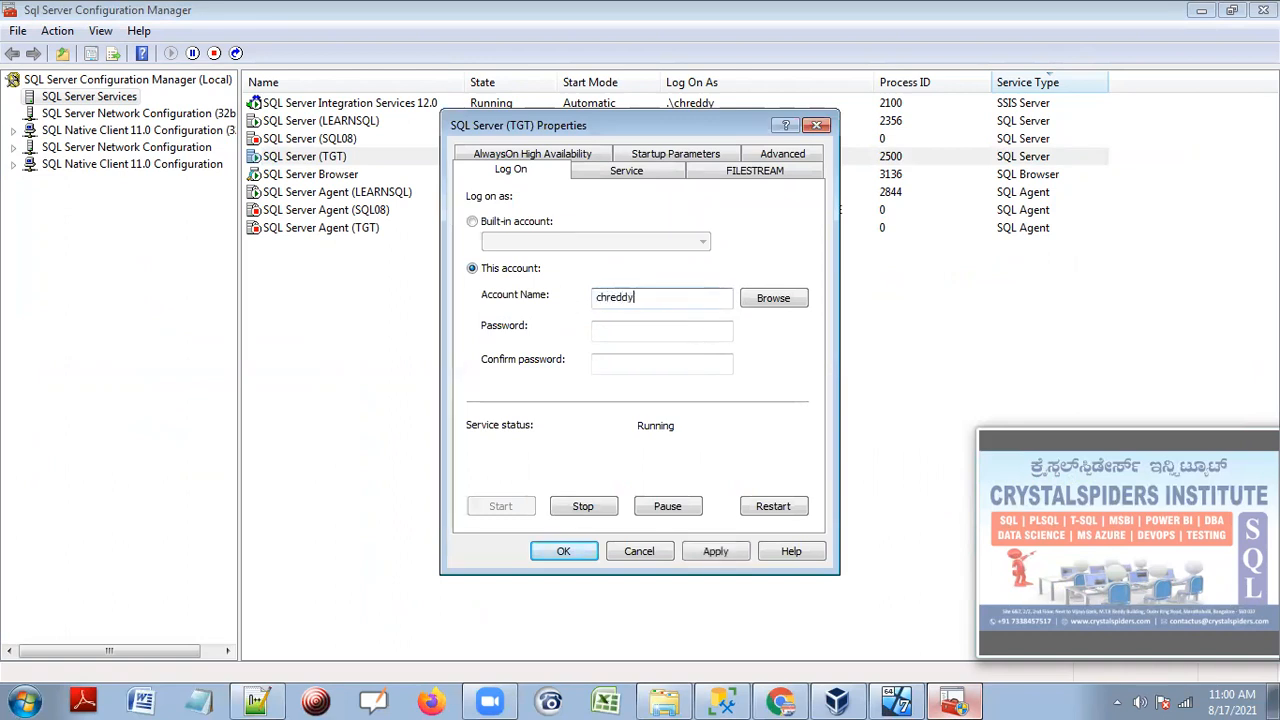
text(-pc\chreddt)
key(Tab)
key(Tab)
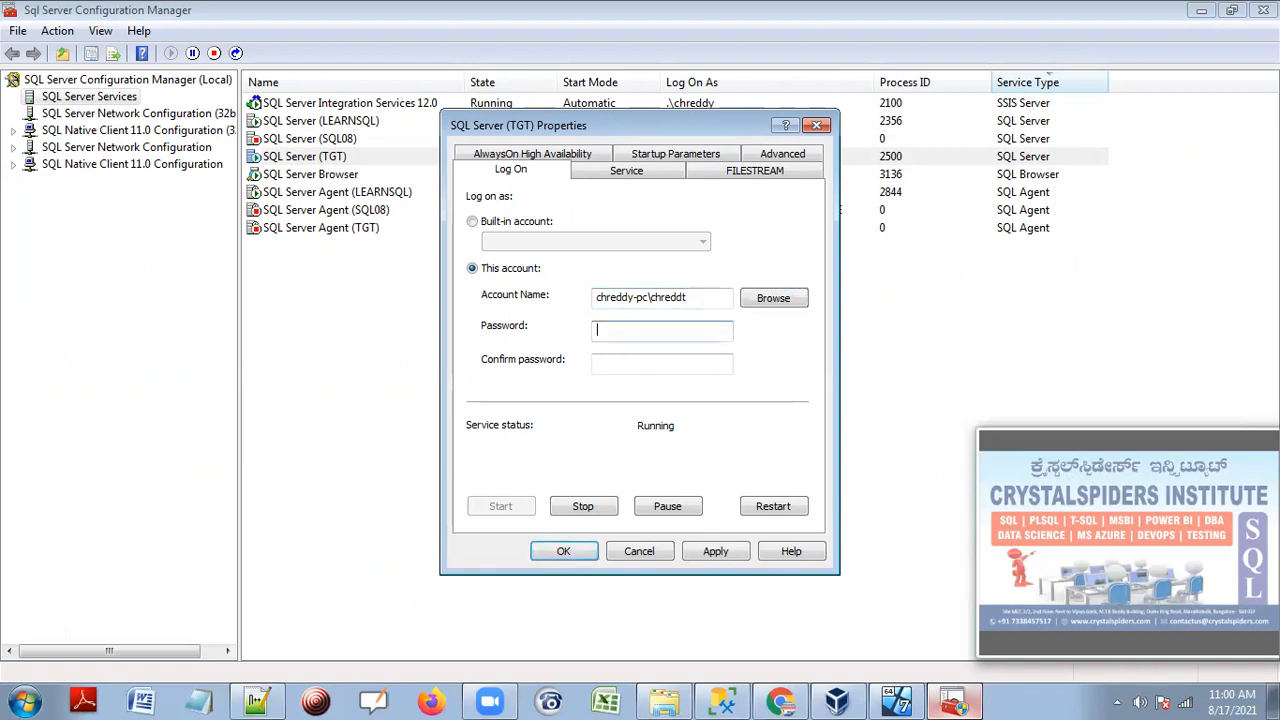
click(712, 301)
text(y)
key(Tab)
key(Tab)
click(656, 366)
text(12345)
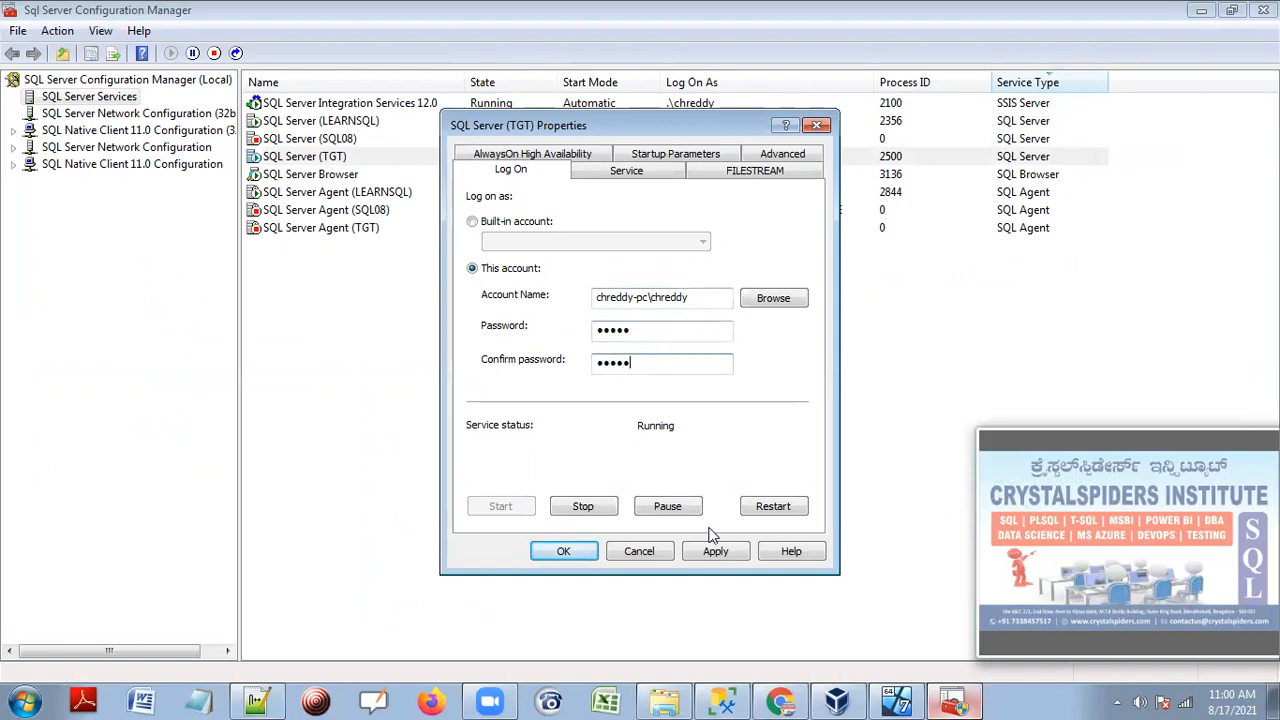
click(715, 548)
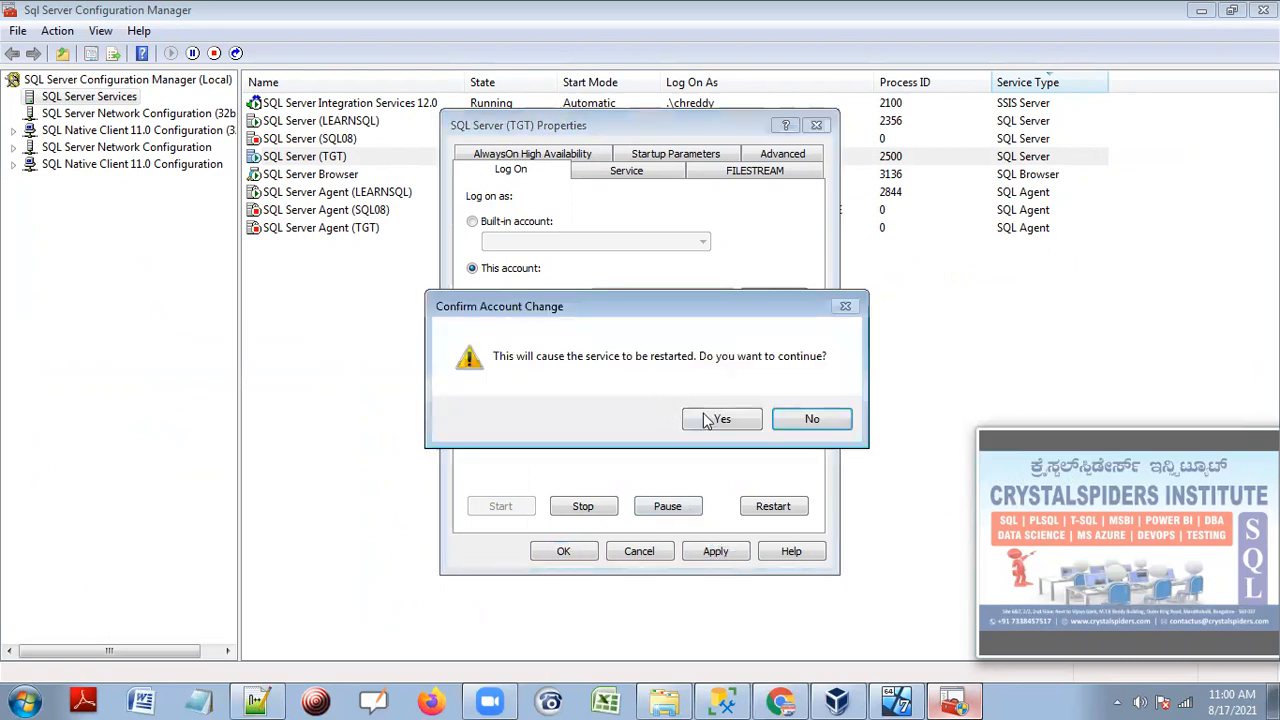
click(722, 418)
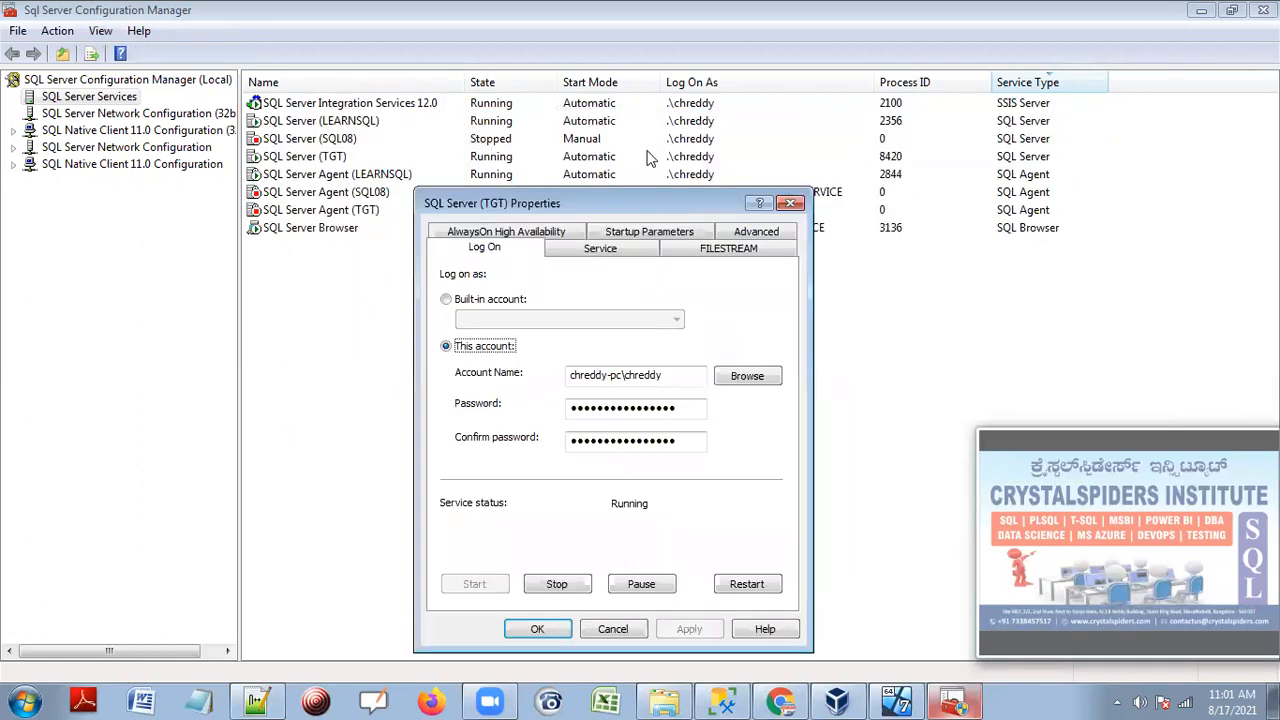
Set SQL Server Agent (TGT) to log on as the same local user account and apply it.
click(550, 628)
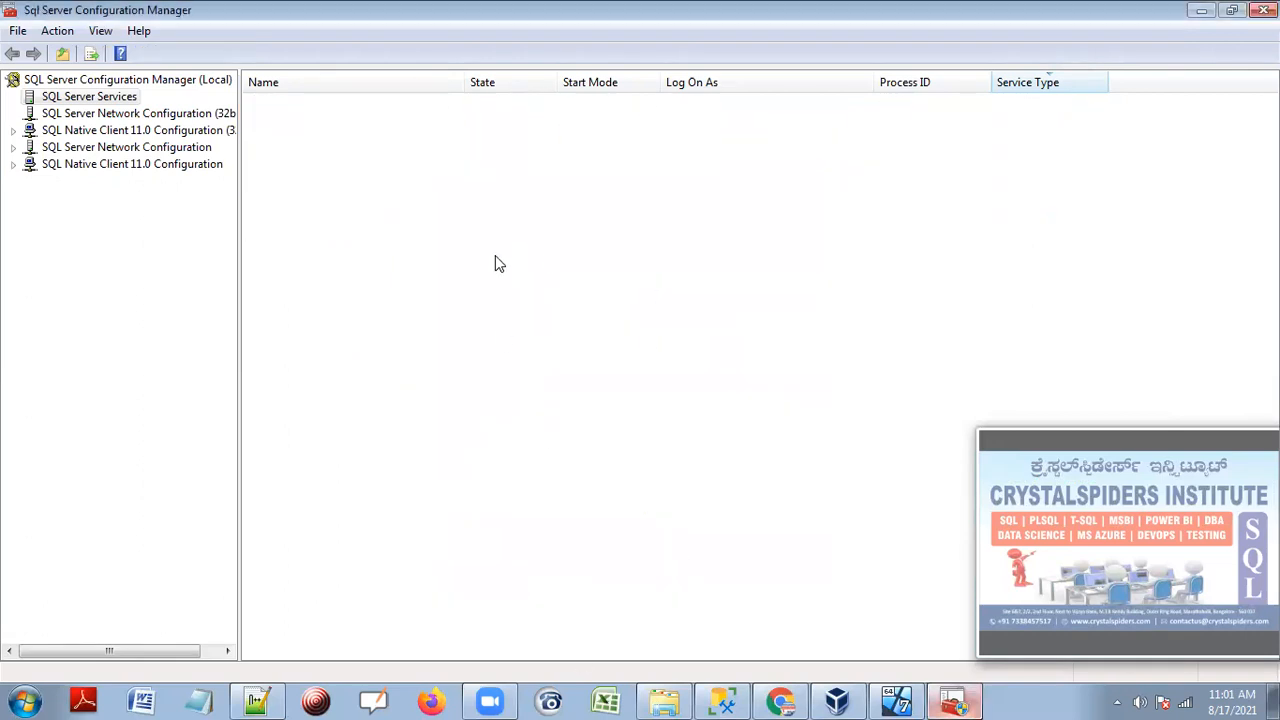
click(475, 160)
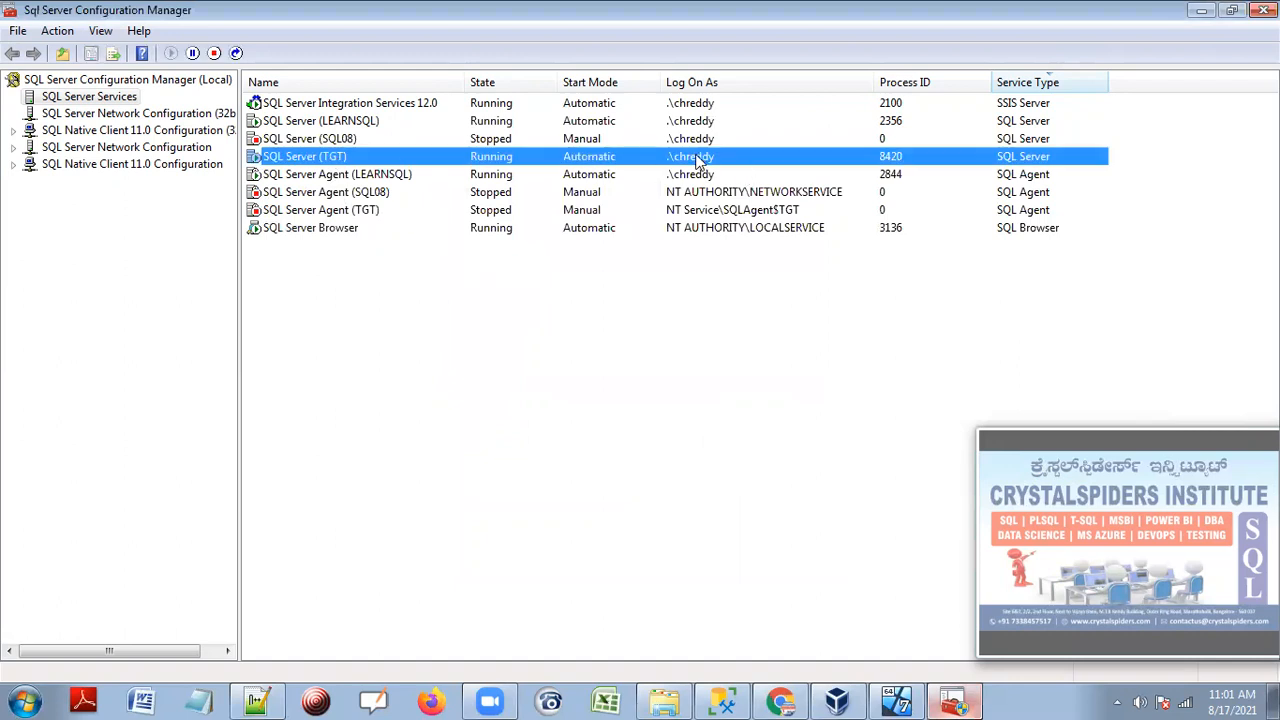
click(320, 212)
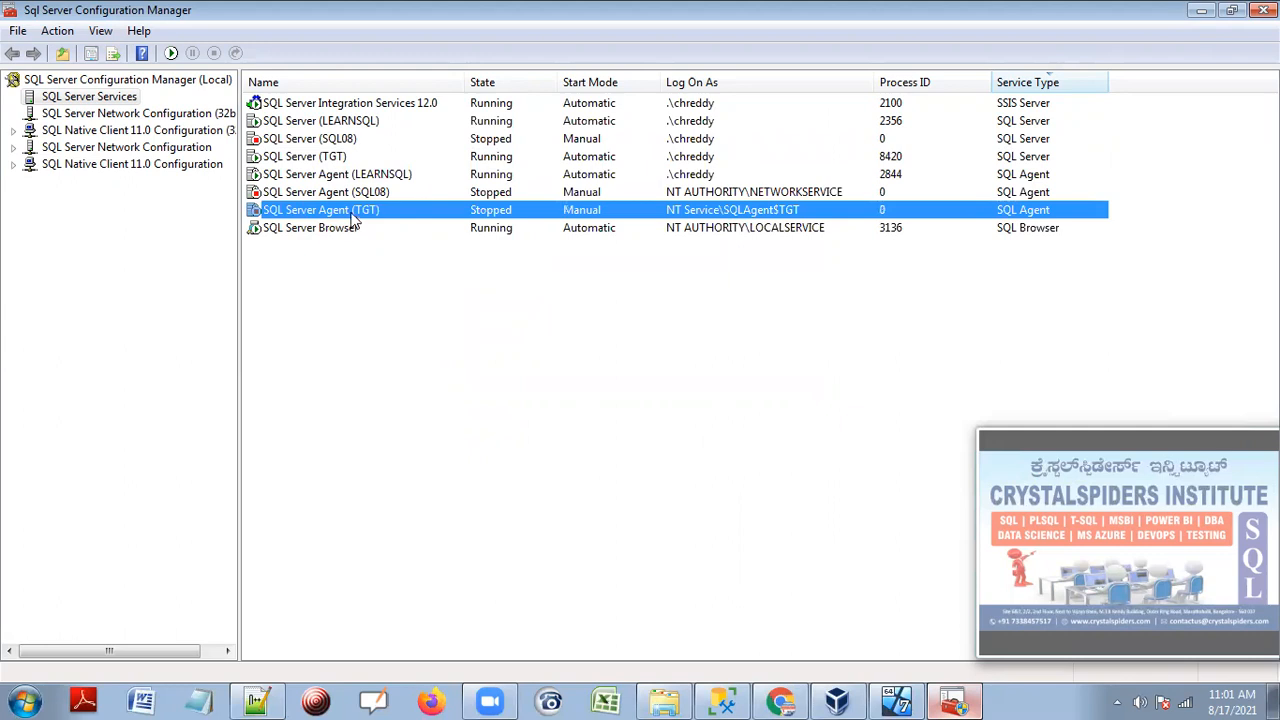
right_click(684, 210)
click(735, 326)
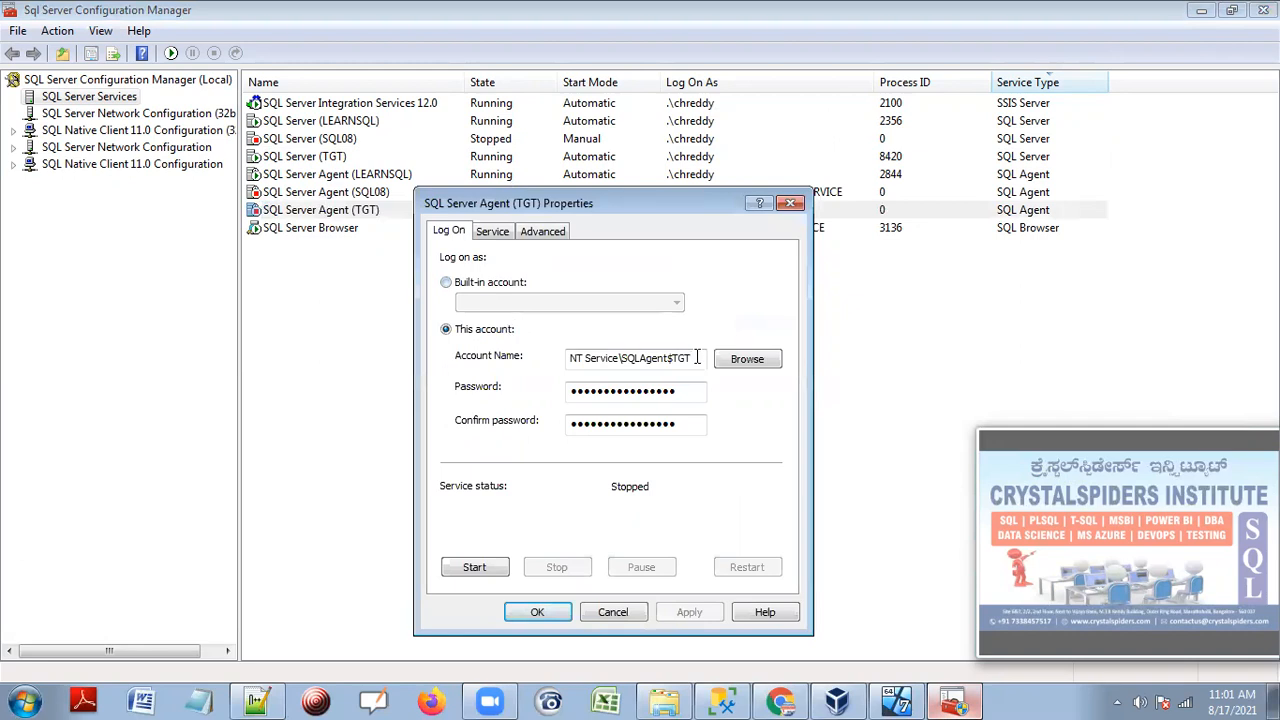
drag(700, 358, 455, 365)
text(chre)
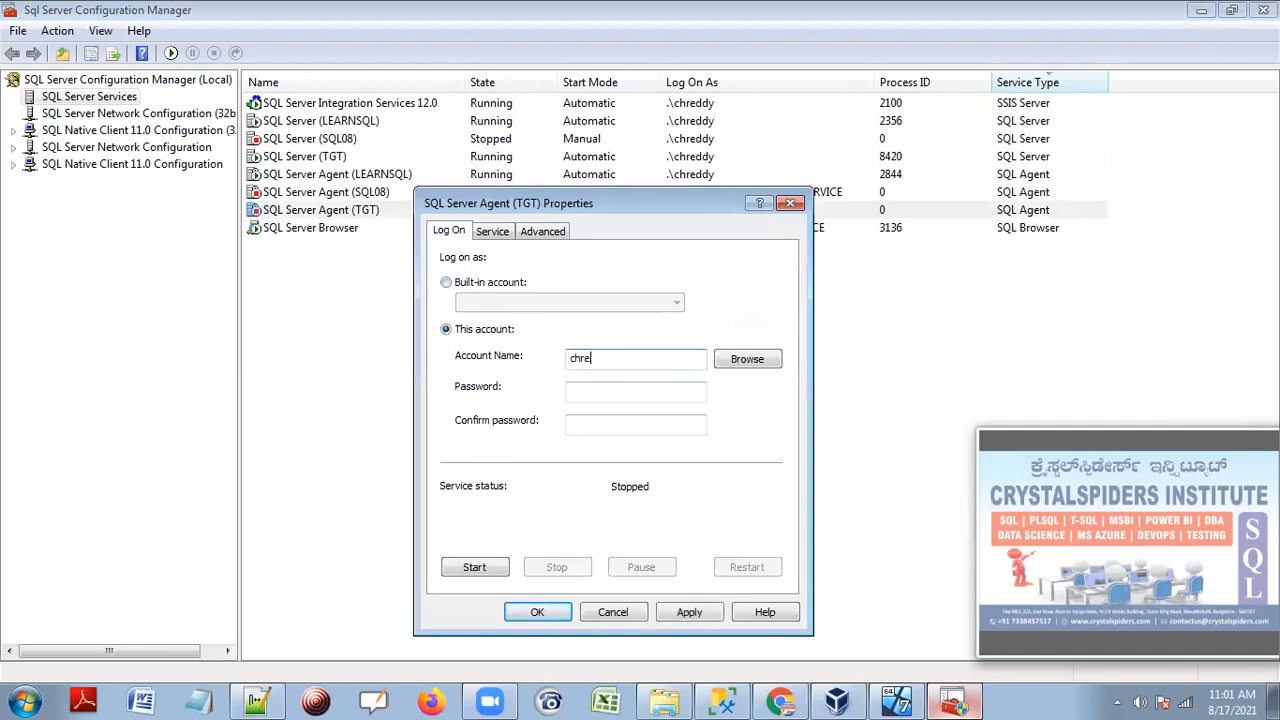
key(Tab)
key(Tab)
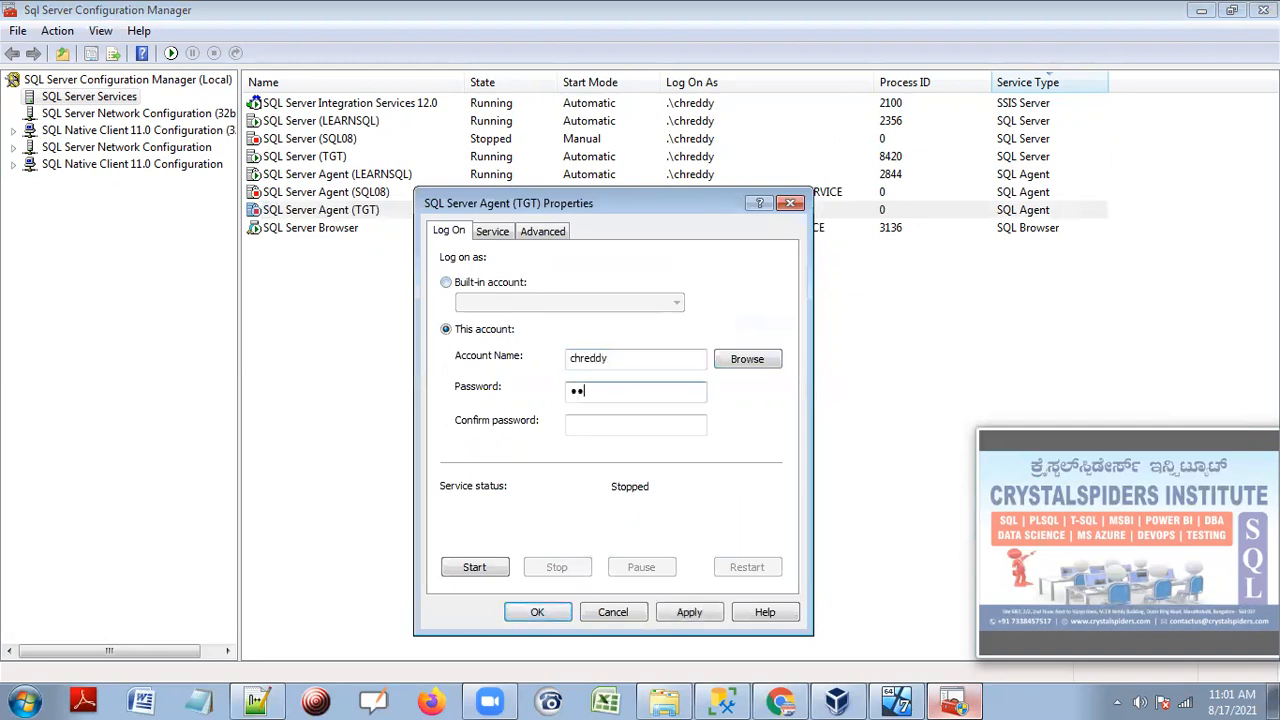
key(Tab)
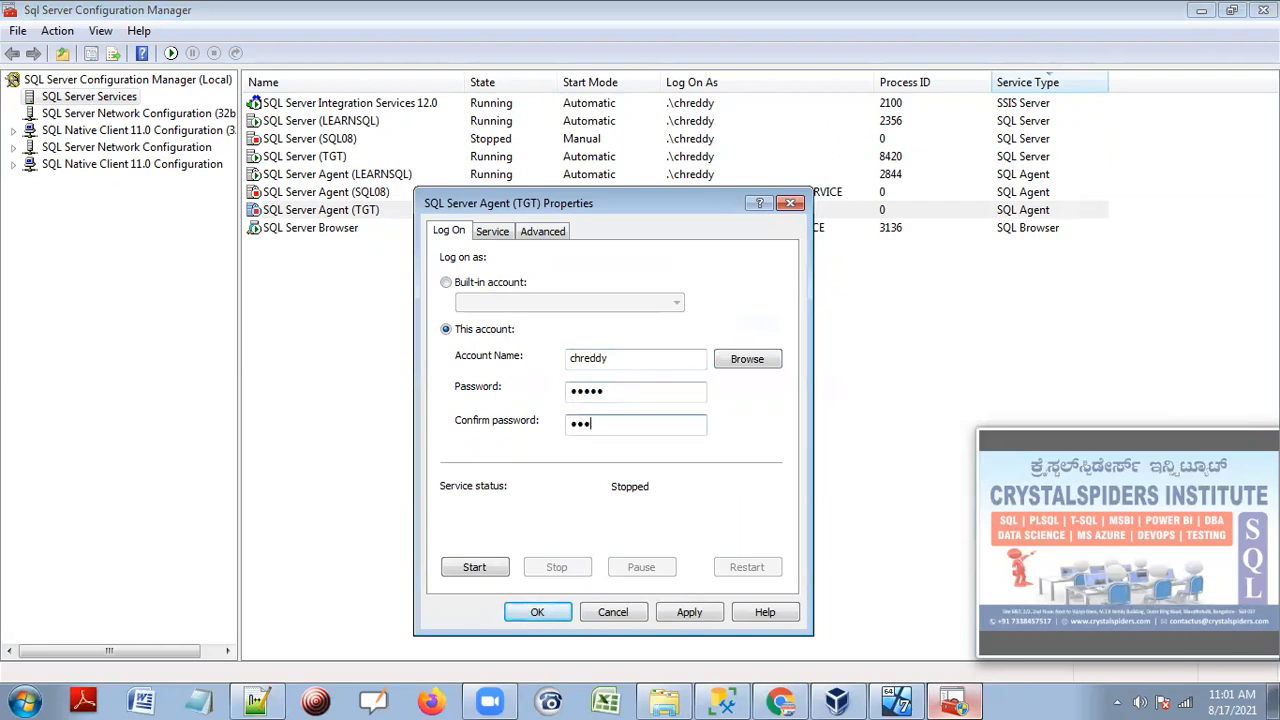
click(684, 619)
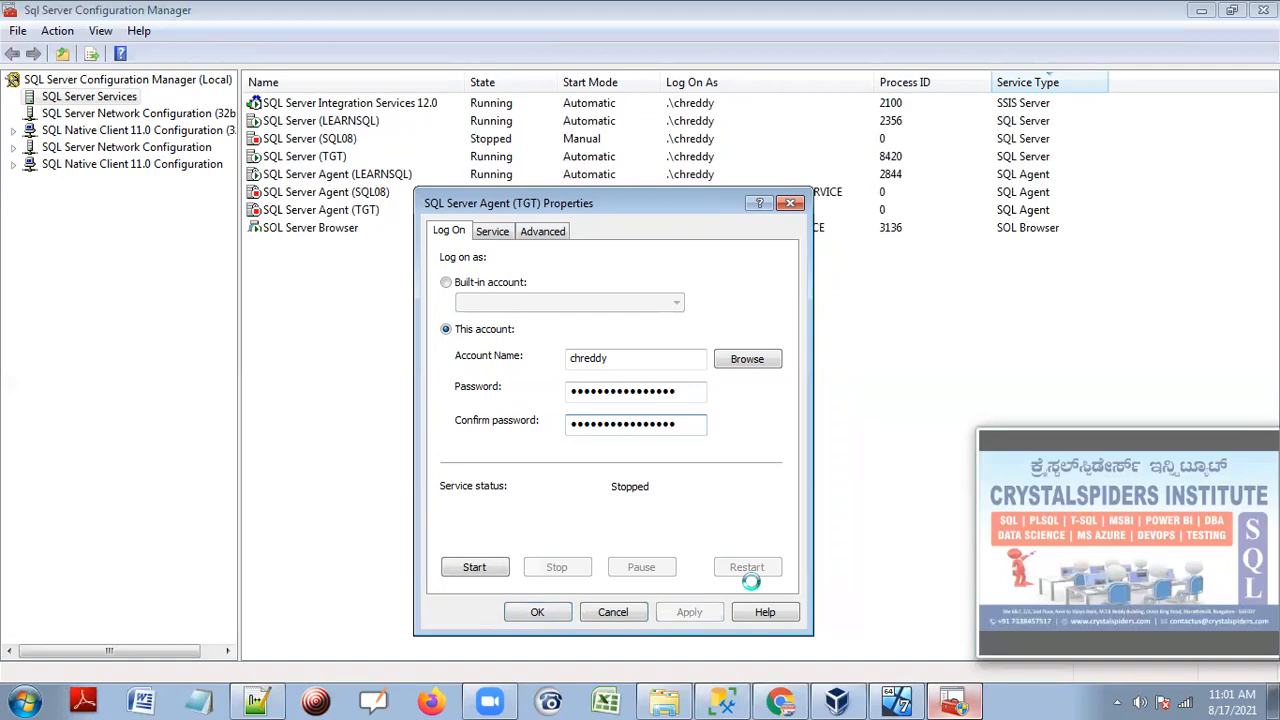
click(533, 612)
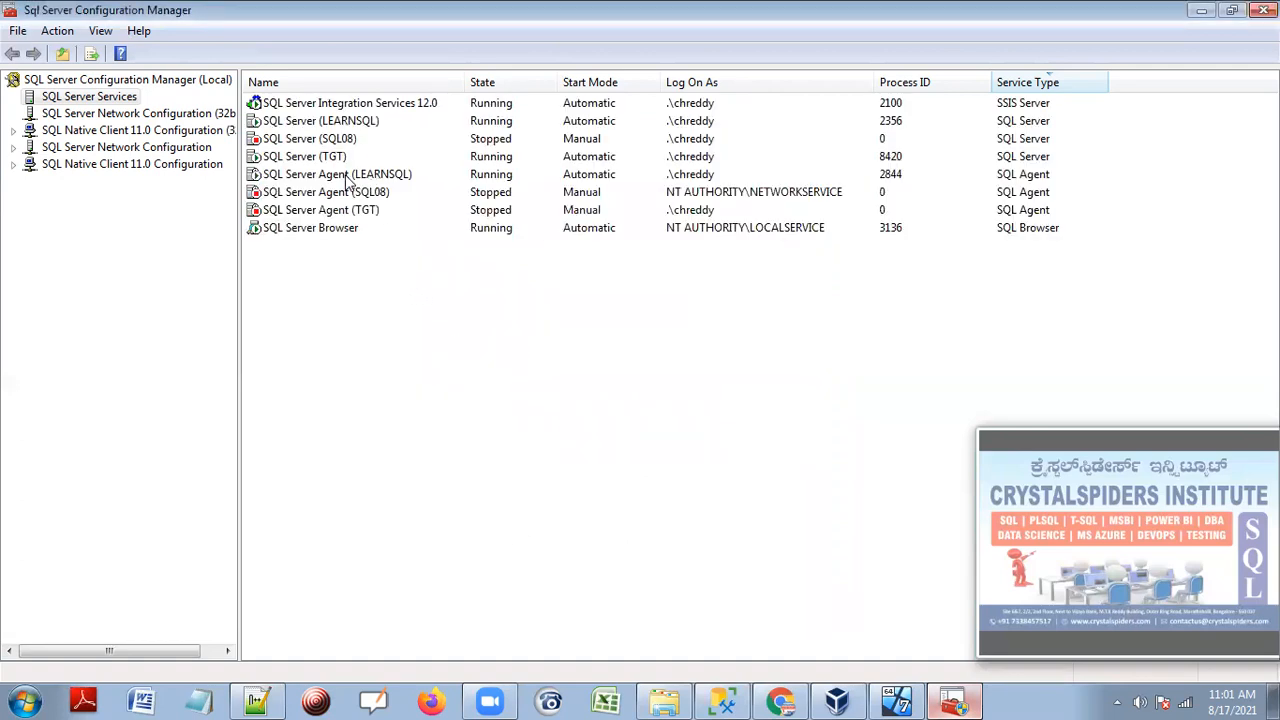
Sort services by state to check them, then refresh TGT in Management Studio and select its SQL Server Agent.
click(519, 88)
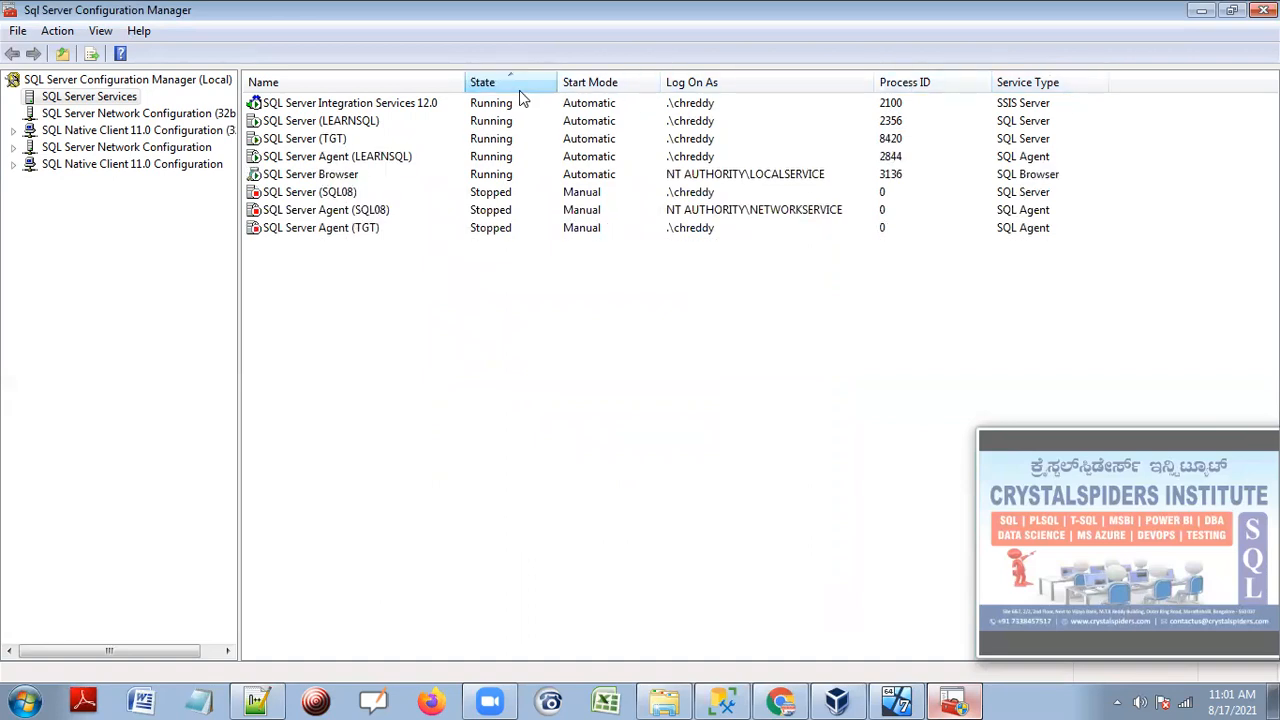
click(326, 120)
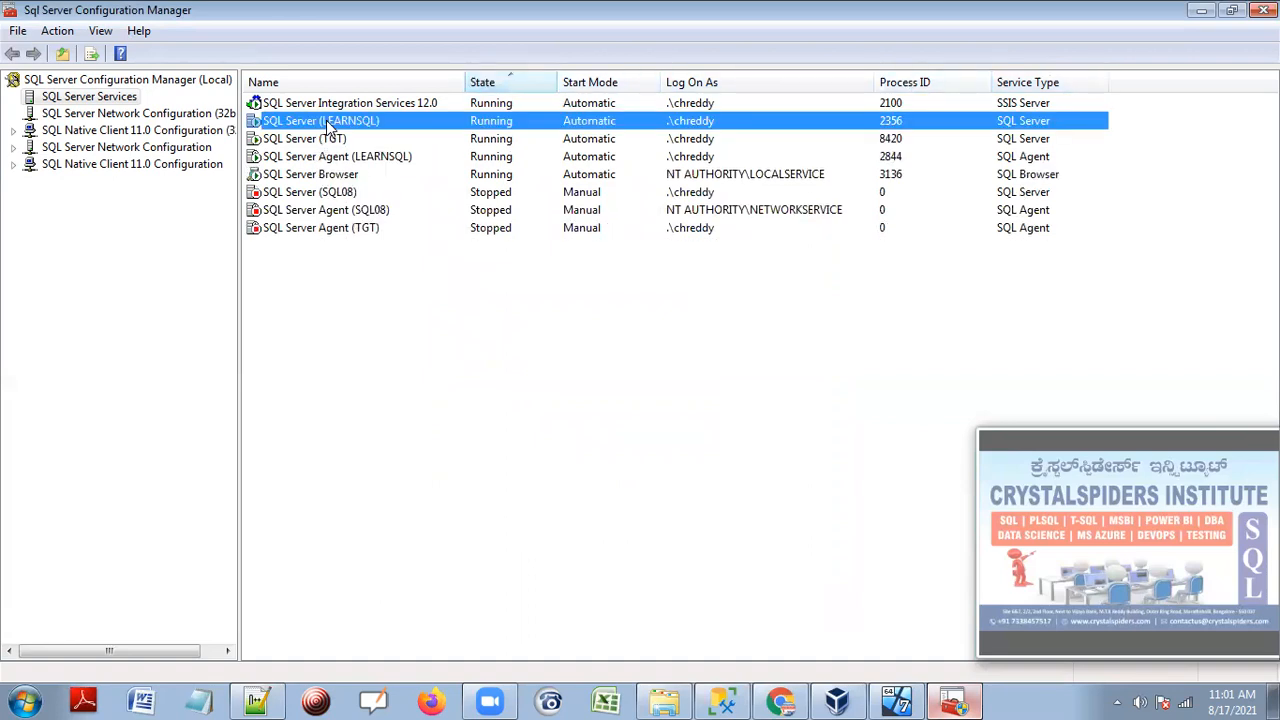
click(333, 142)
click(340, 158)
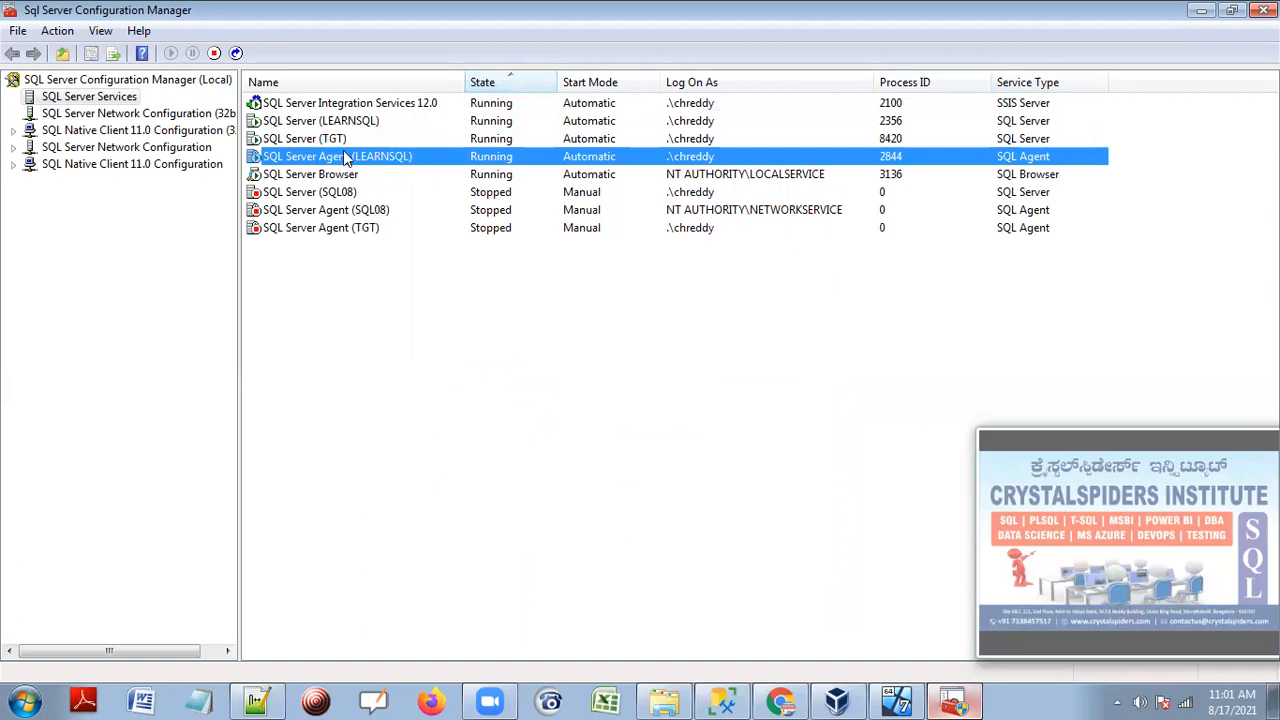
click(338, 230)
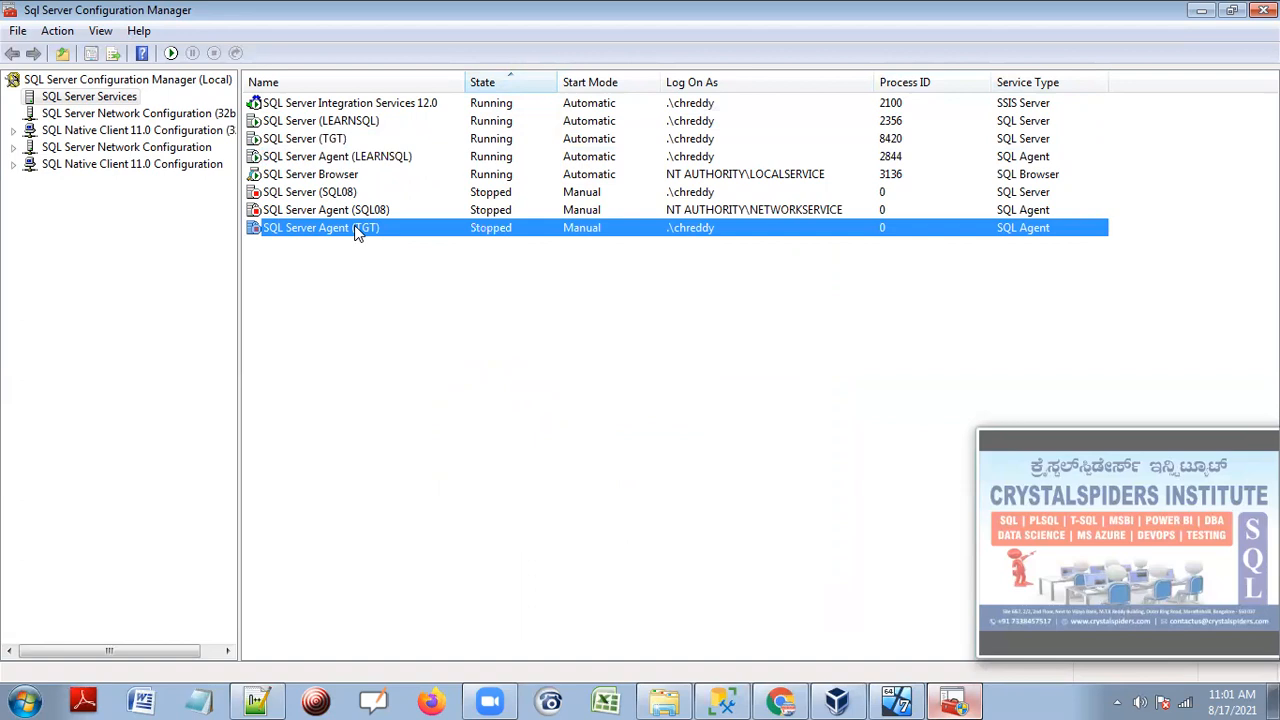
click(836, 702)
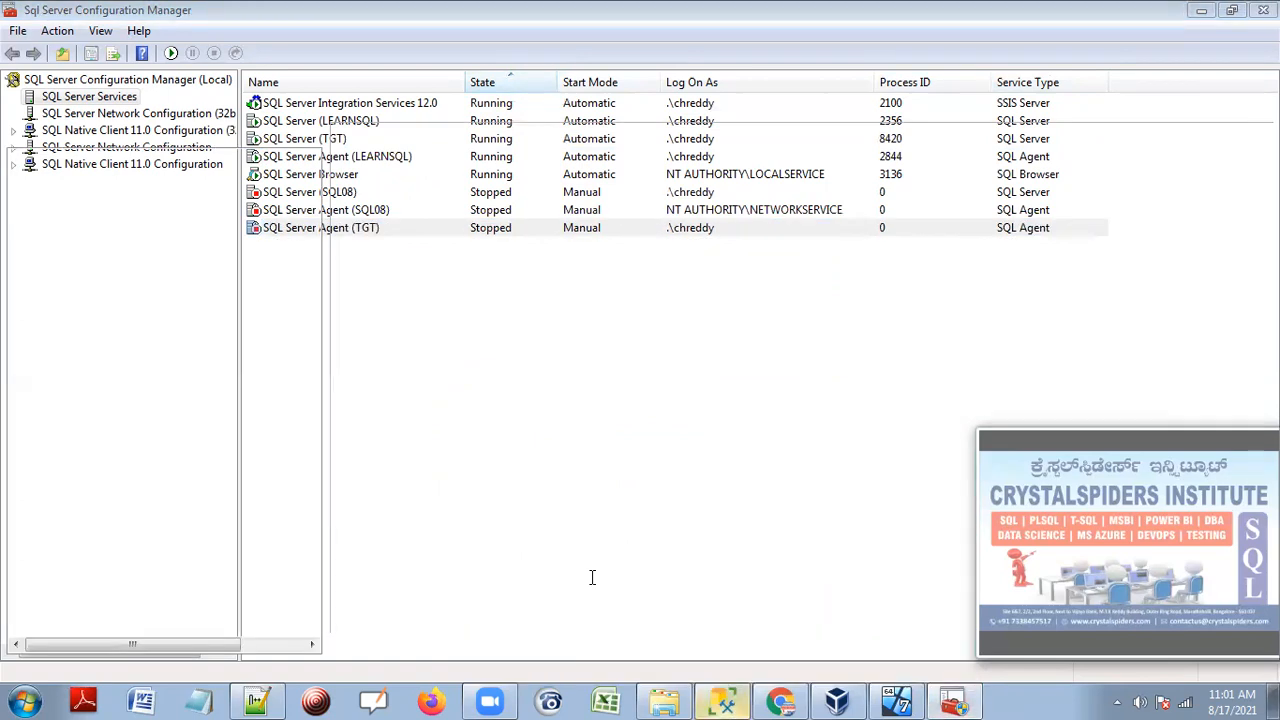
click(196, 330)
click(158, 136)
click(185, 462)
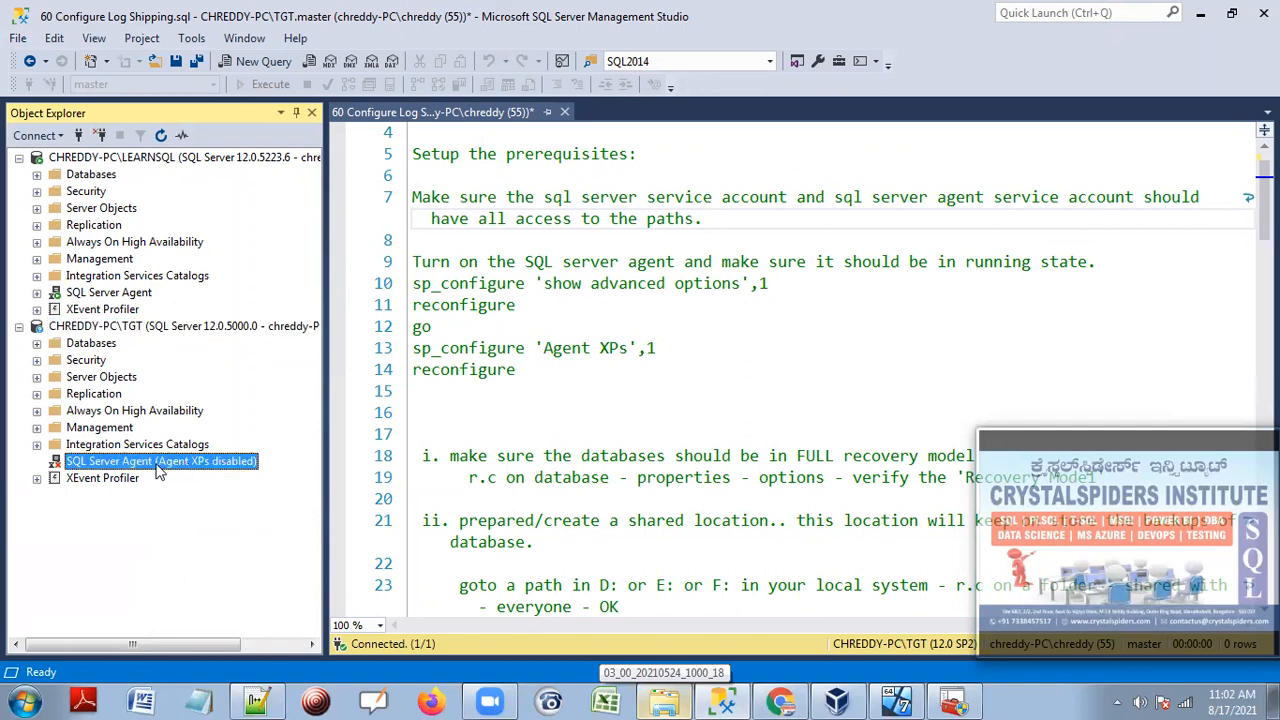
Highlight the sp_configure Agent XPs lines, then open a new query window on the TGT server.
click(520, 243)
drag(516, 370, 1115, 264)
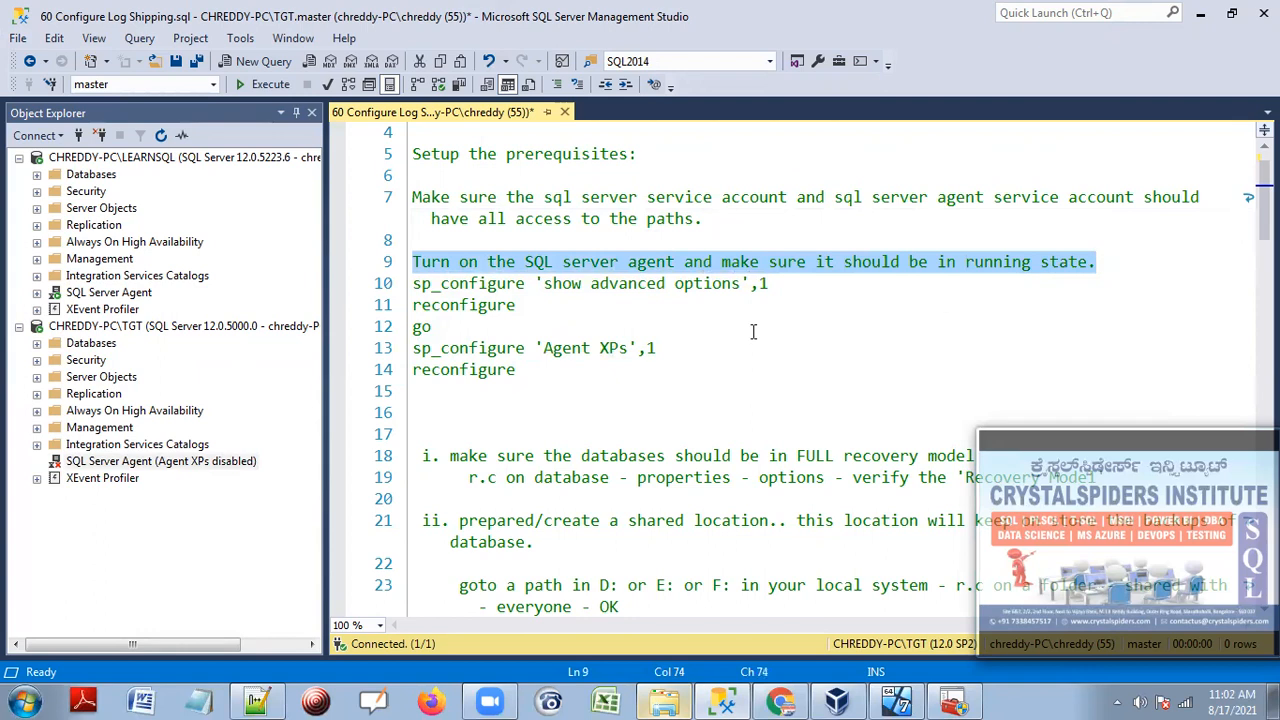
drag(526, 376, 410, 286)
key(ctrl+c)
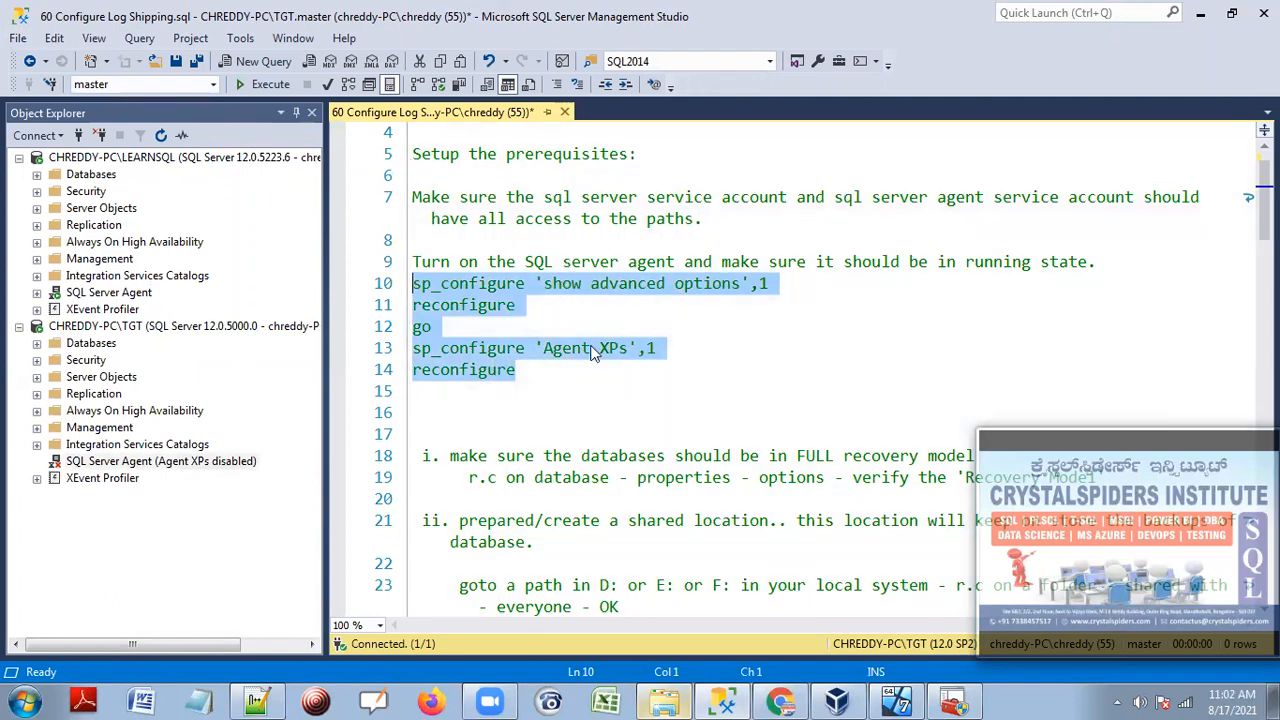
click(174, 326)
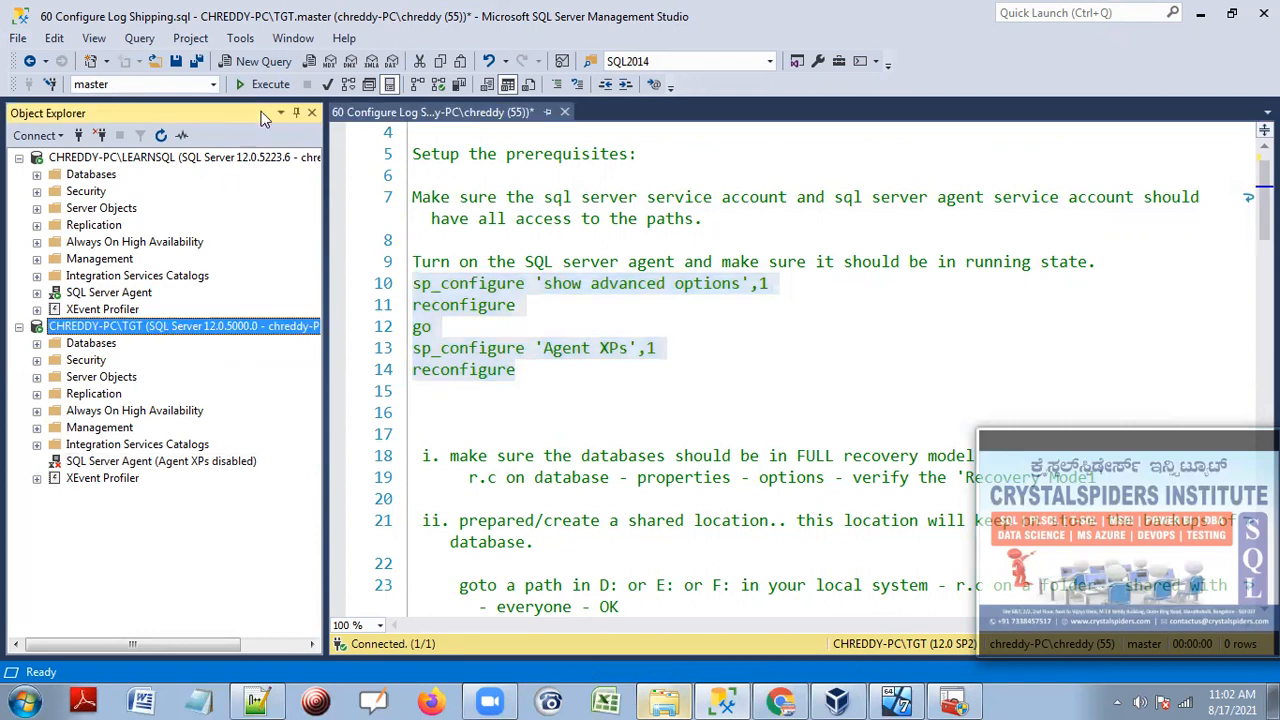
right_click(171, 327)
click(226, 368)
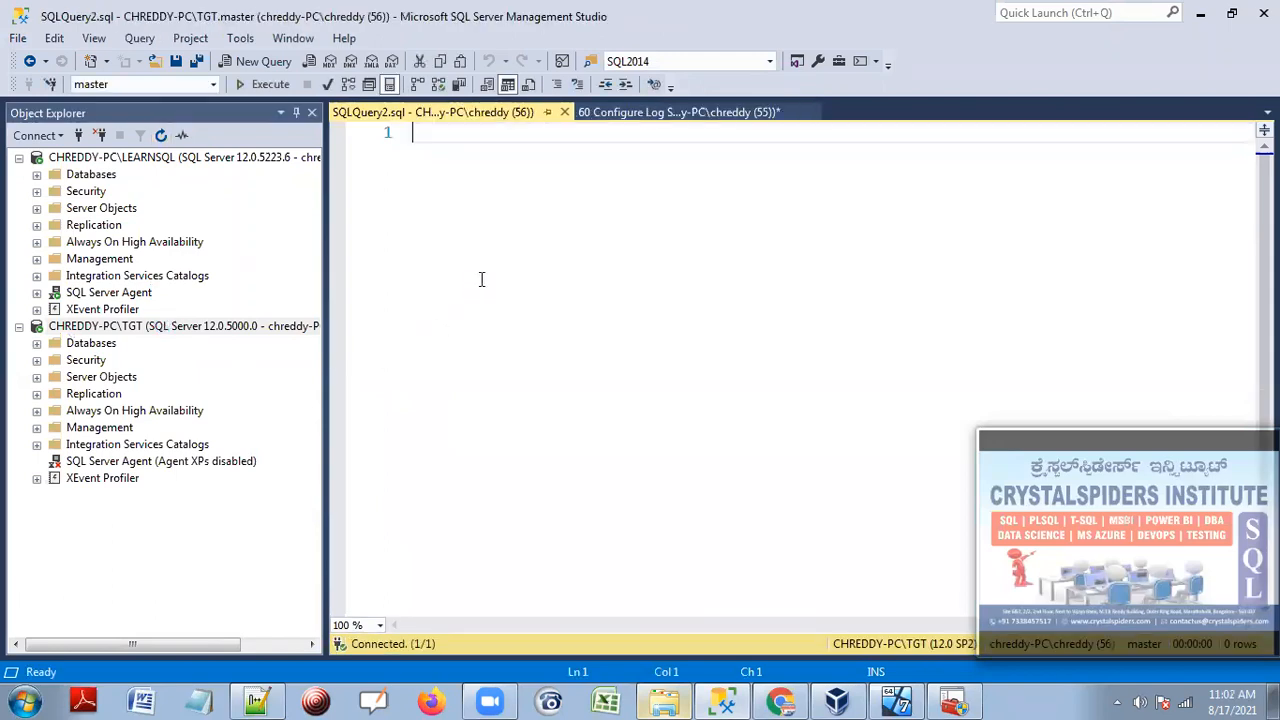
Paste the sp_configure commands and run them to enable Agent XPs on TGT.
key(ctrl+v)
drag(528, 244, 412, 132)
click(262, 84)
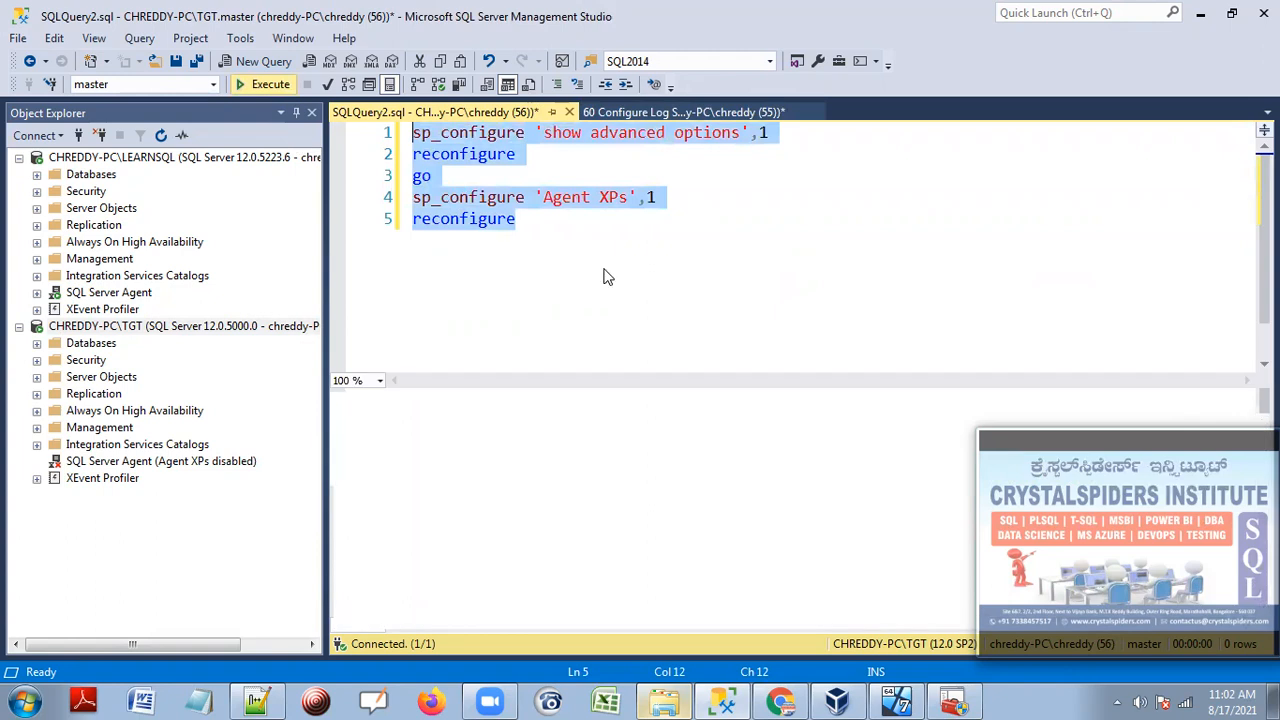
key(F5)
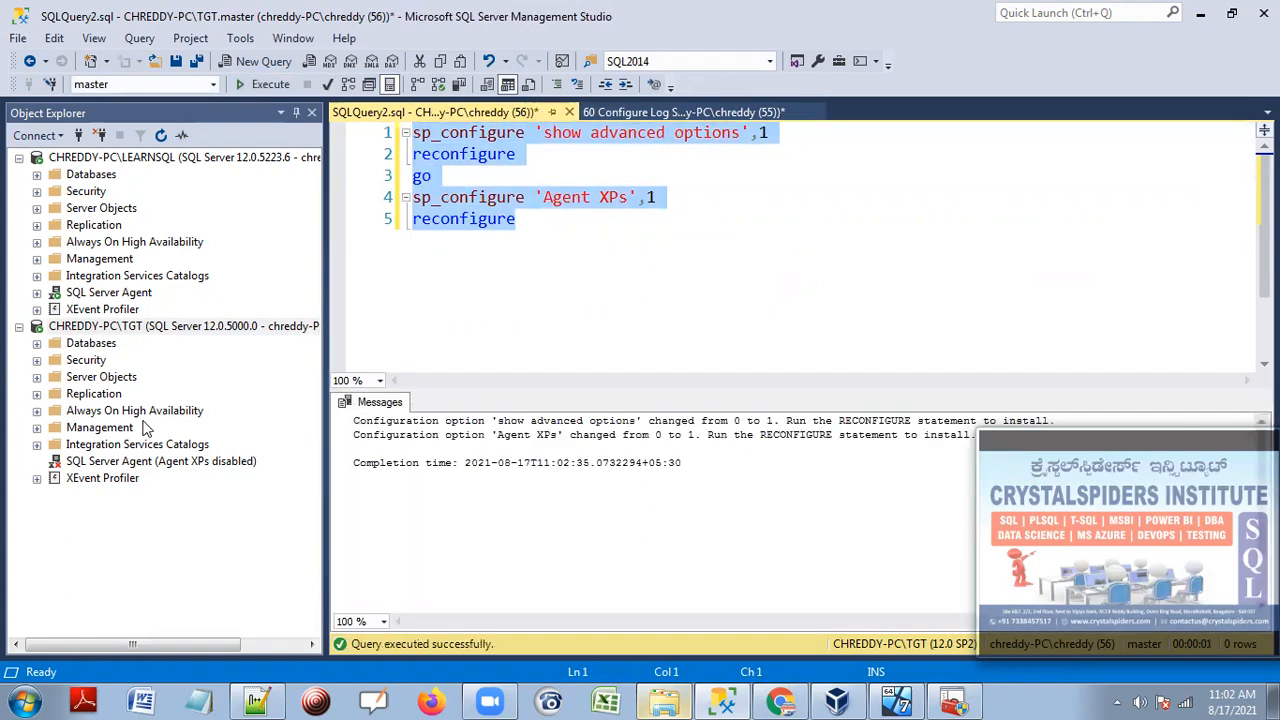
Refresh TGT's tree to check its SQL Server Agent, then refresh Configuration Manager's services list.
click(160, 135)
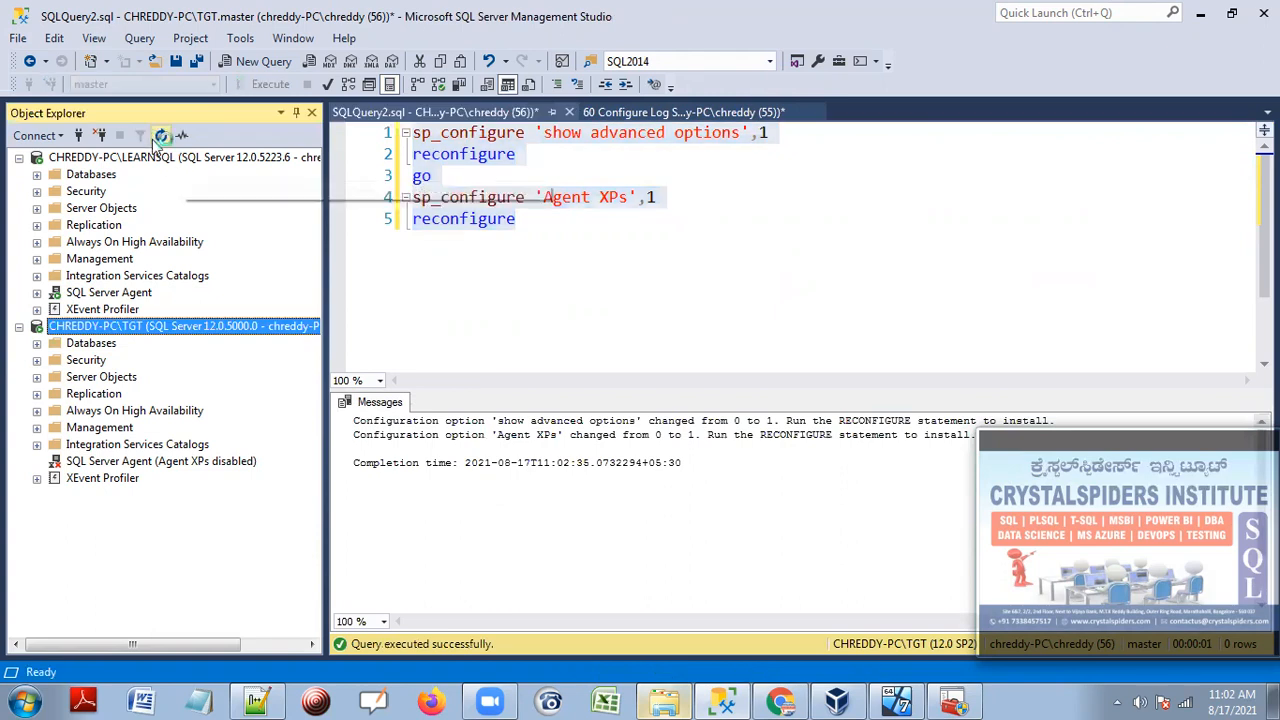
click(92, 462)
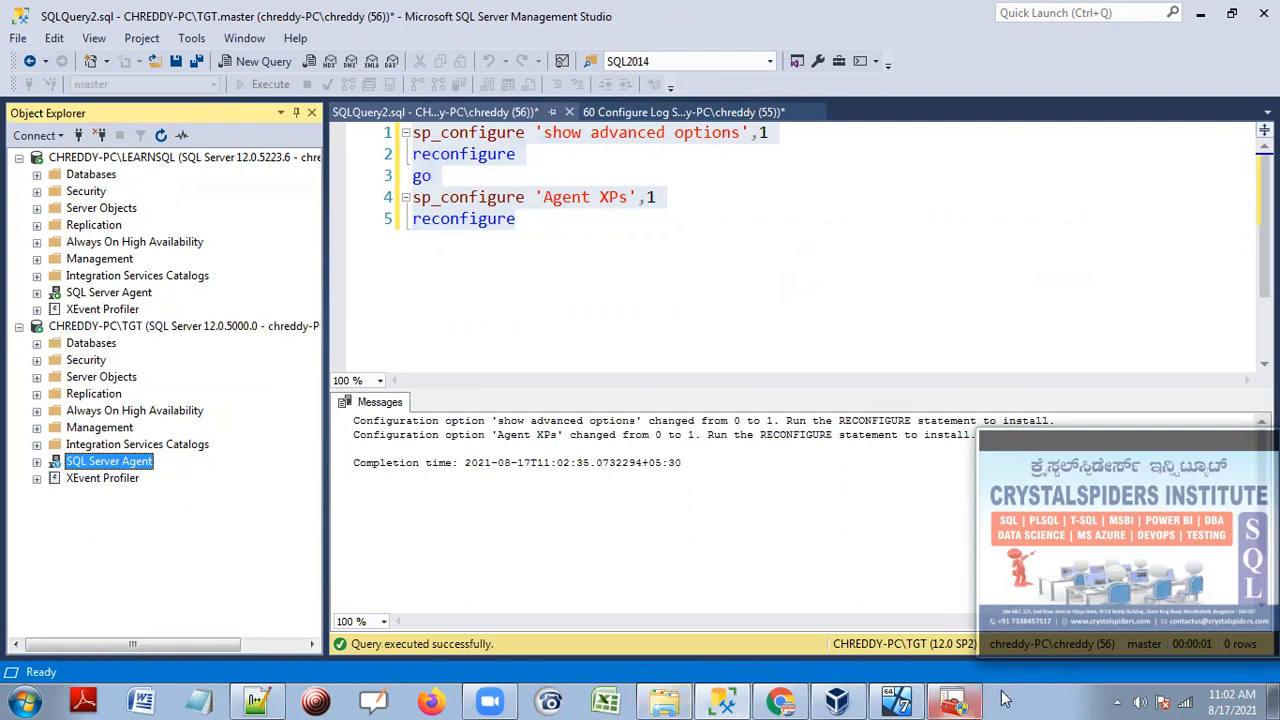
click(955, 702)
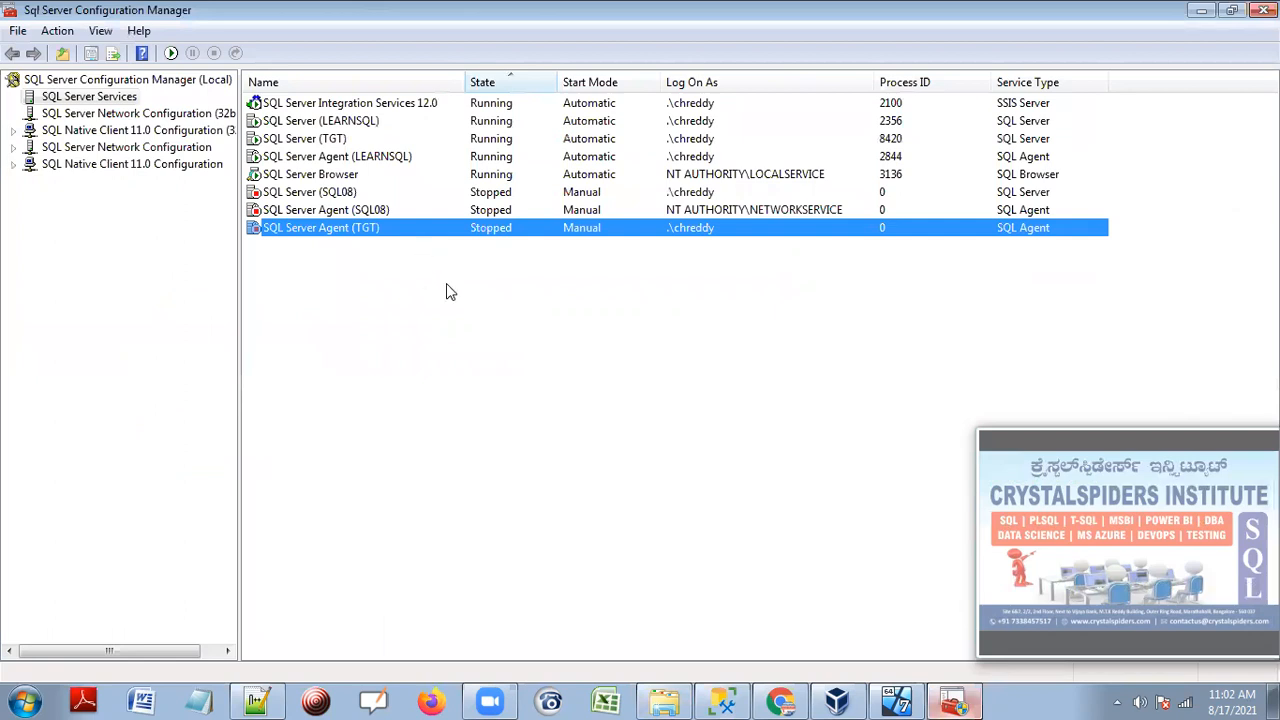
right_click(446, 283)
click(474, 294)
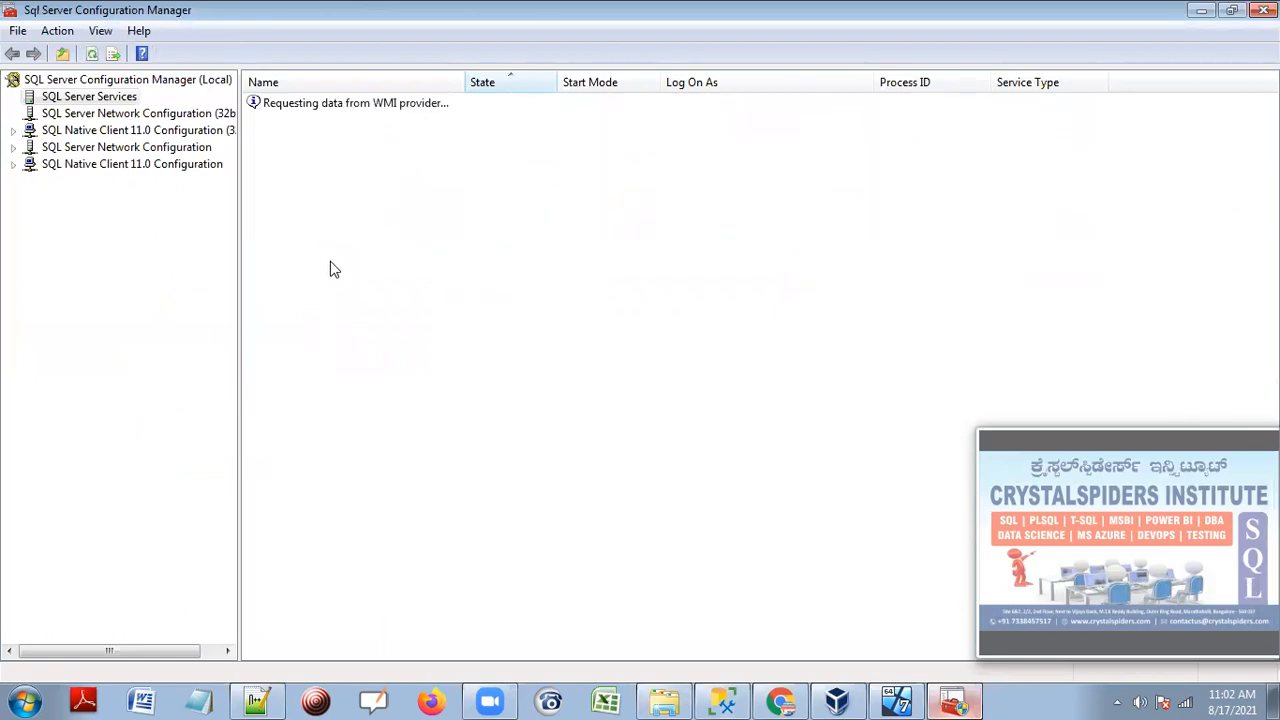
Start the SQL Server Agent (TGT) service and compare it with the other SQL Server services.
right_click(362, 220)
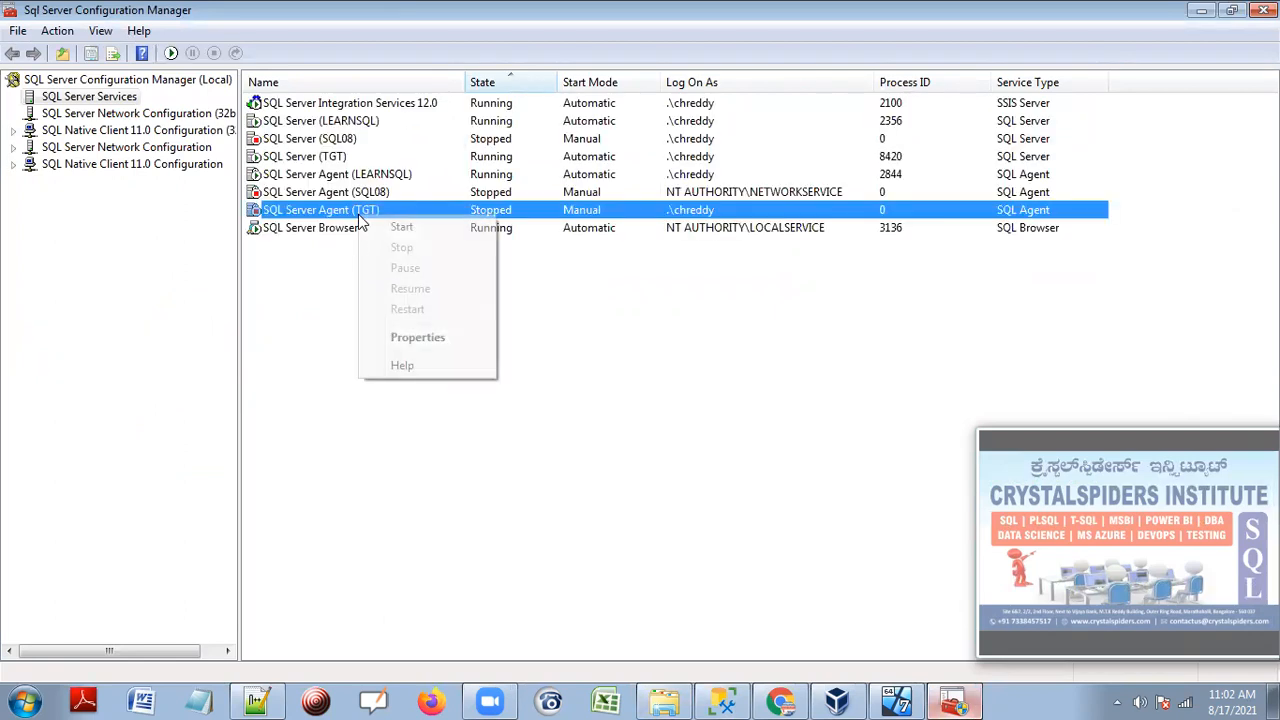
click(386, 224)
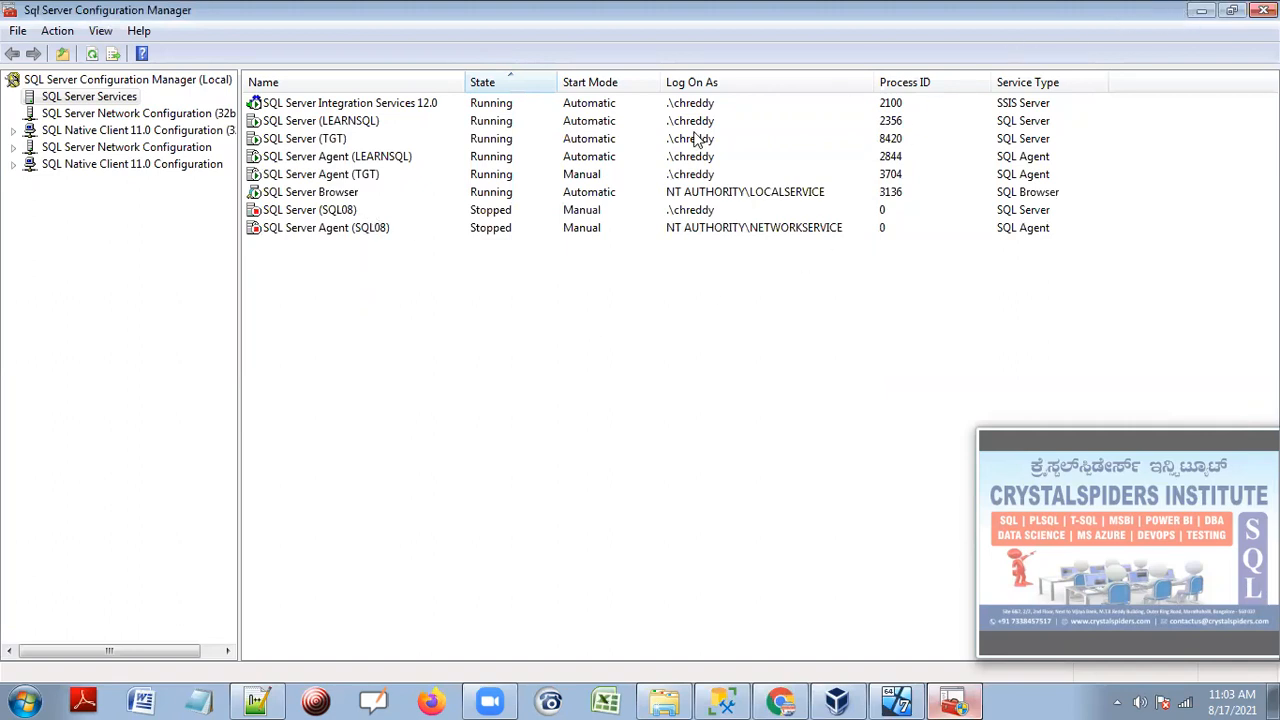
click(352, 176)
click(352, 157)
click(352, 176)
click(356, 140)
click(362, 122)
click(355, 140)
click(357, 157)
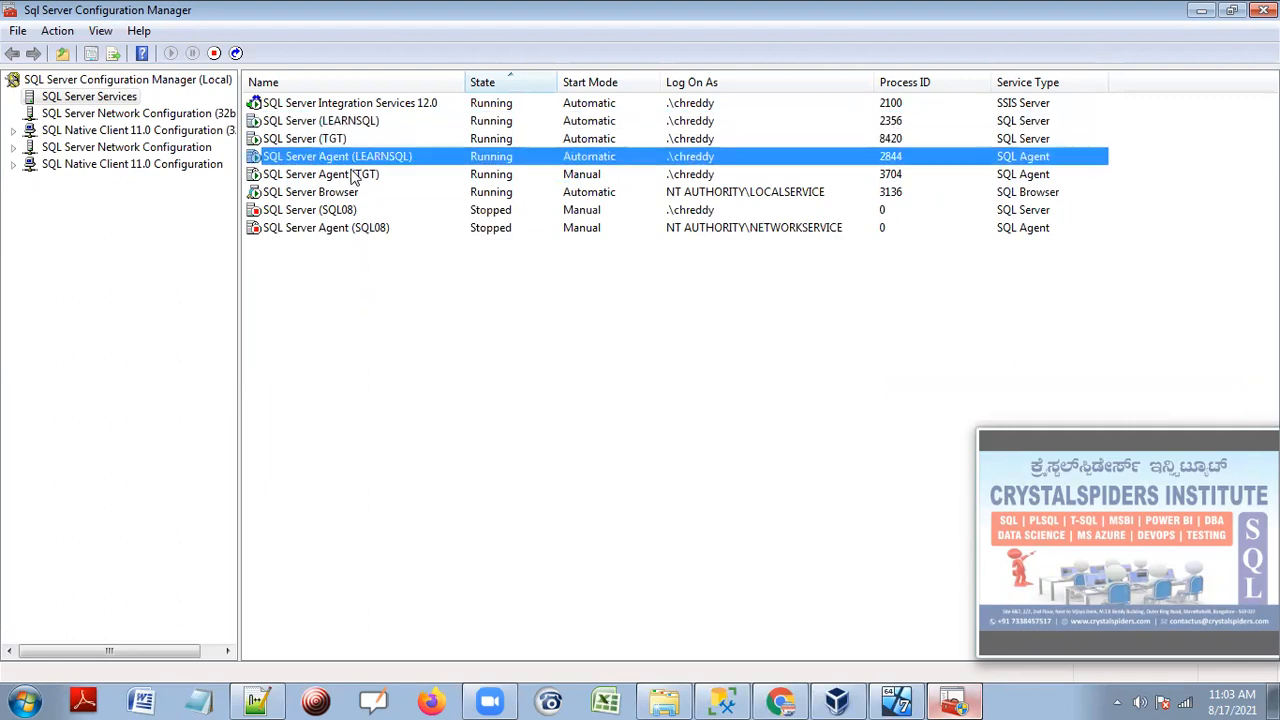
click(358, 176)
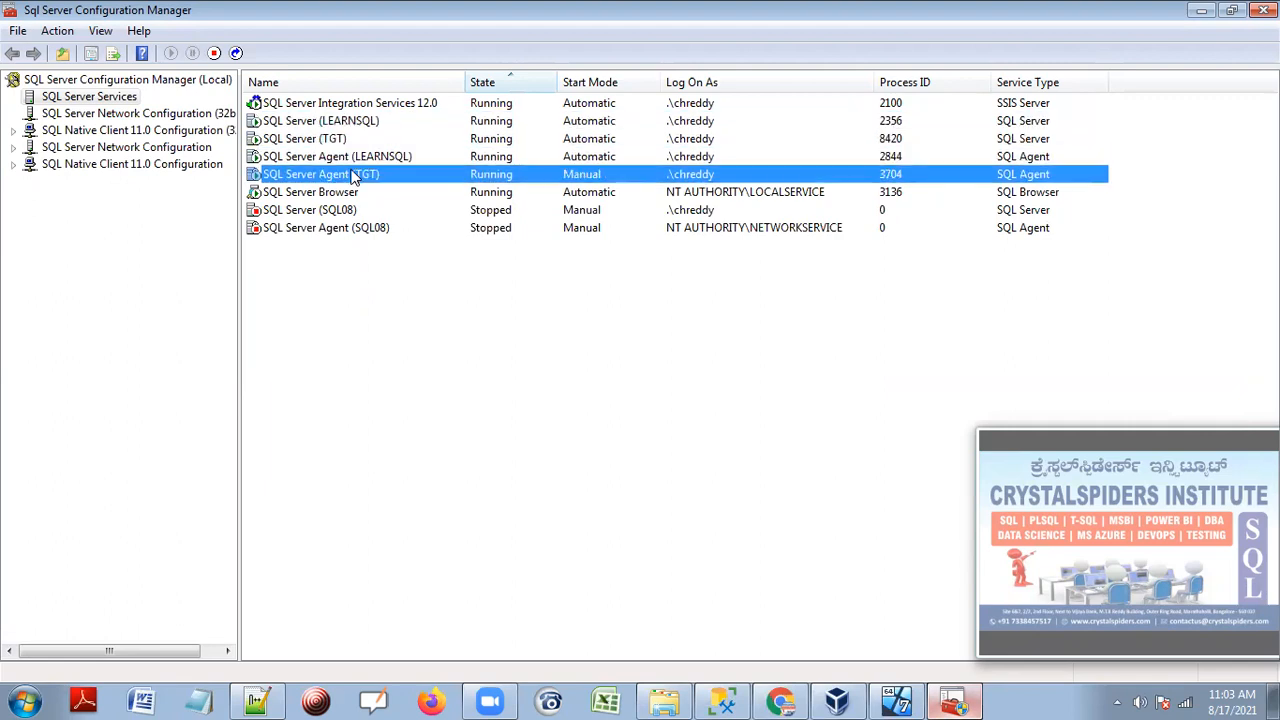
Recheck the TGT and LEARNSQL service states, then minimize Configuration Manager.
click(693, 160)
click(694, 178)
click(694, 140)
click(693, 122)
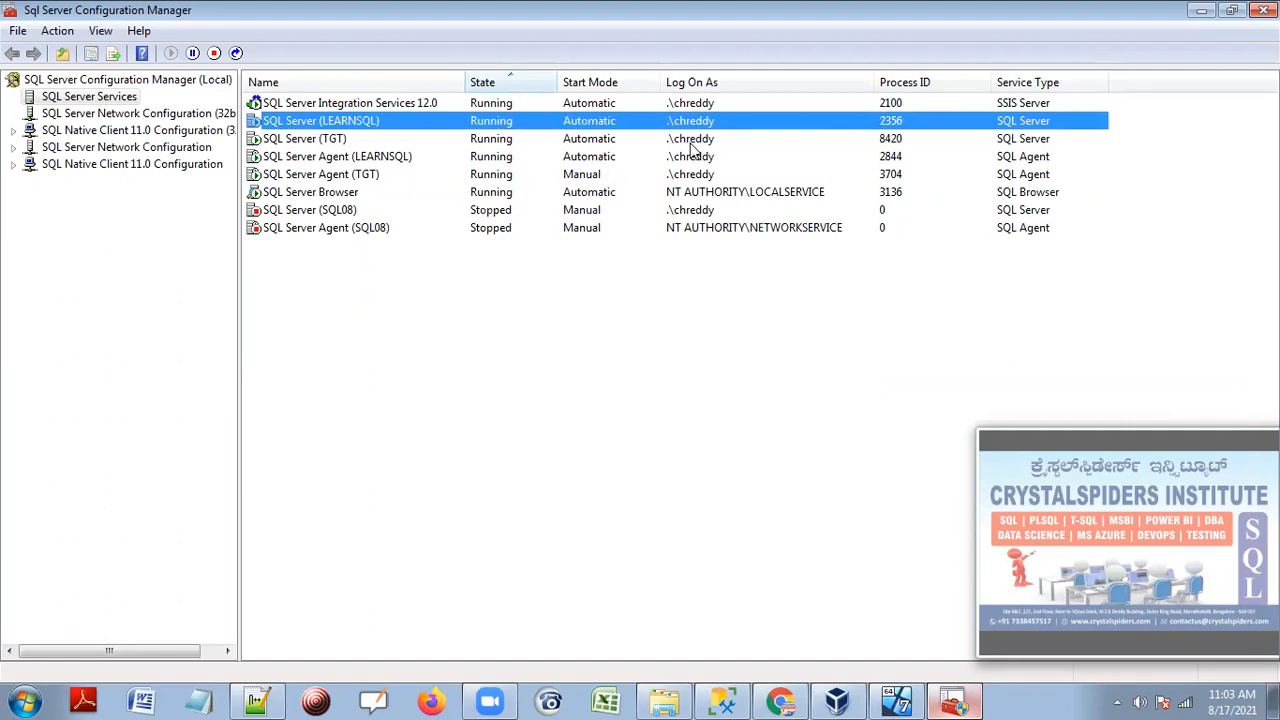
click(694, 176)
click(682, 161)
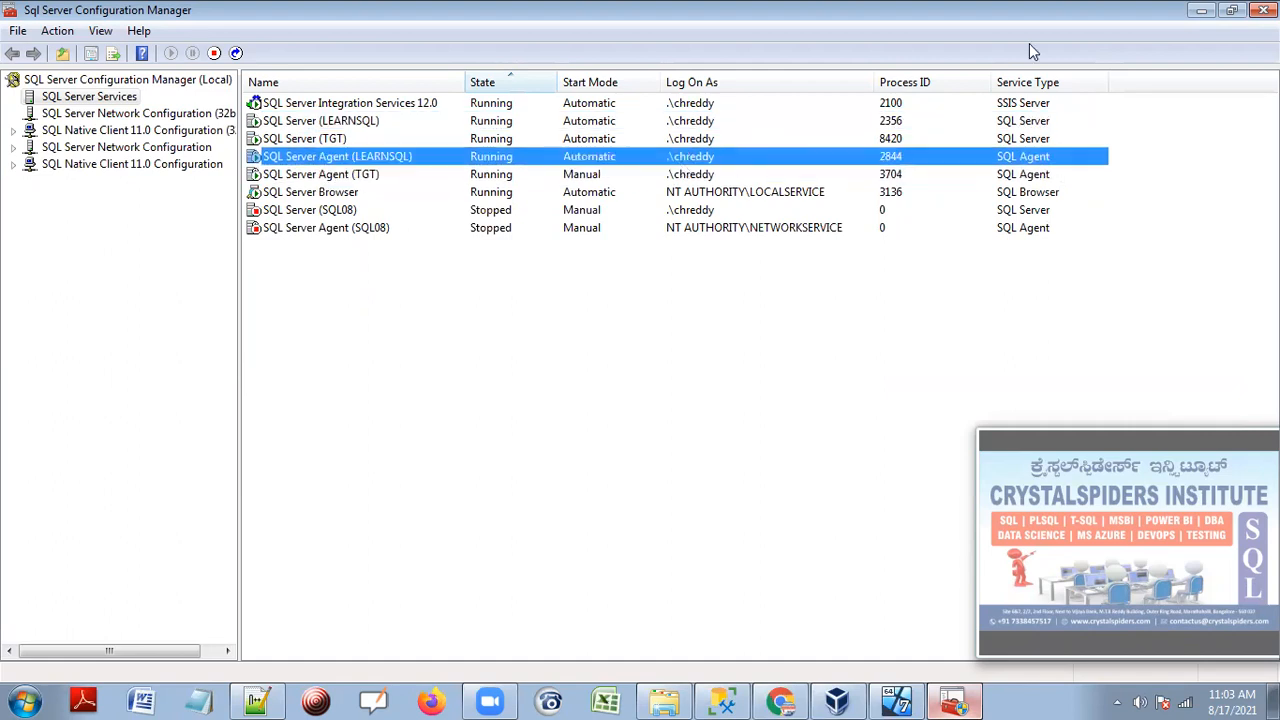
click(1203, 10)
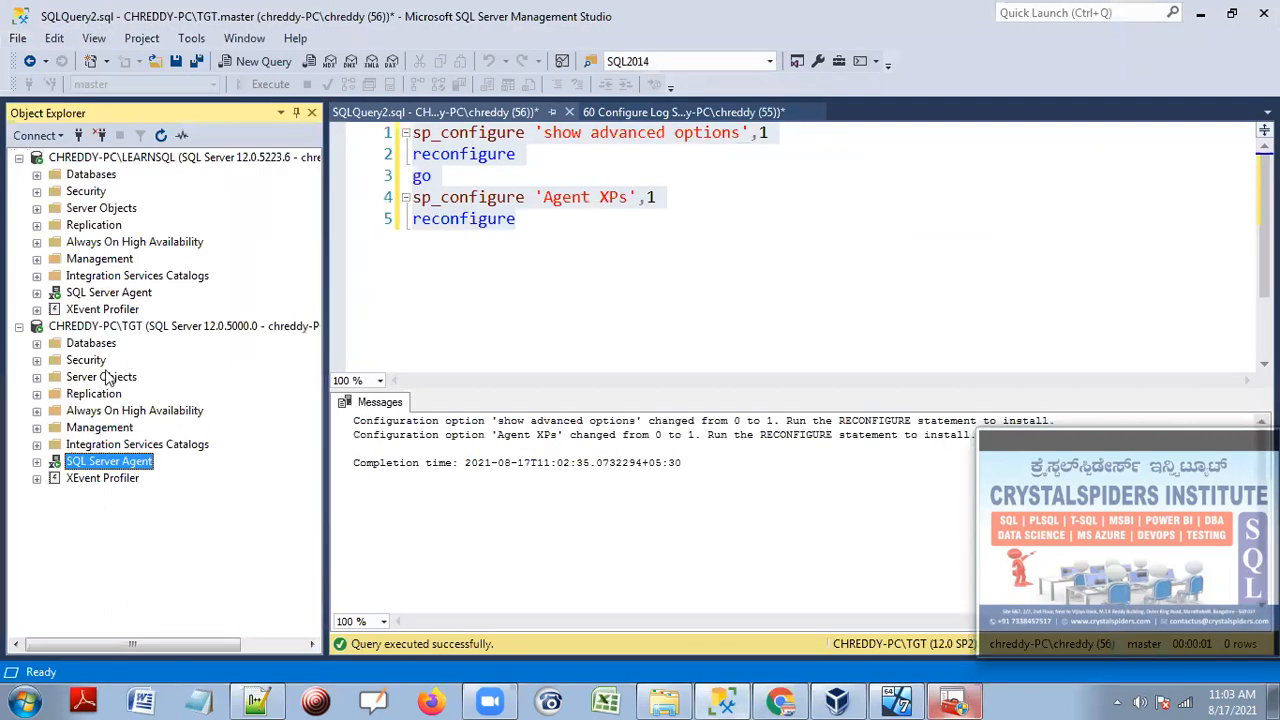
Save the 60 Configure Log Shipping.sql notes script.
click(682, 260)
click(690, 112)
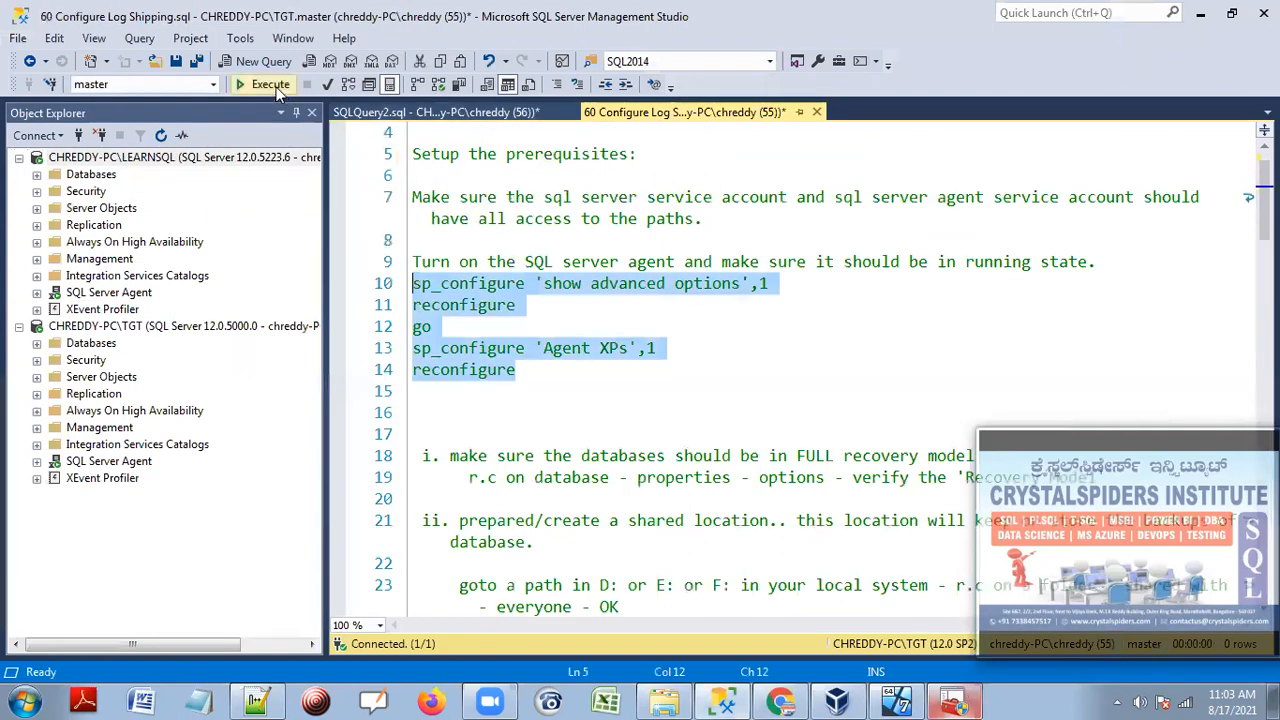
click(177, 61)
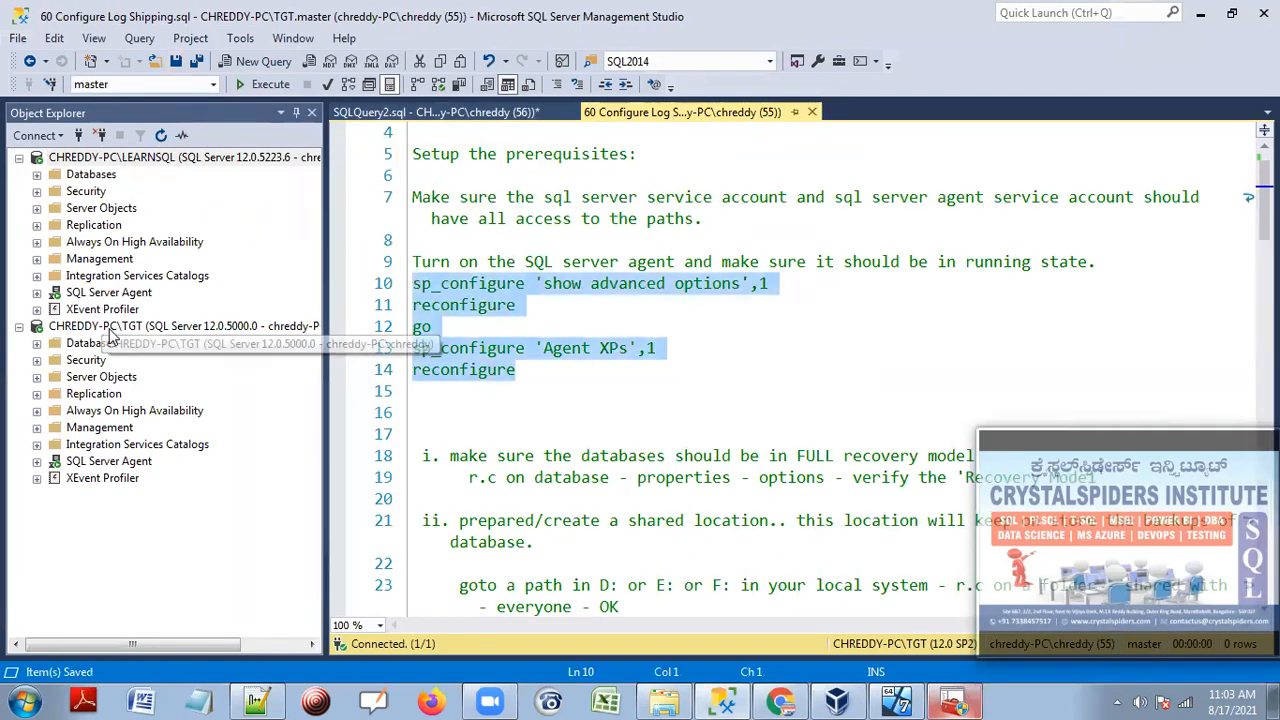
click(558, 414)
scroll(558, 410, down, 4)
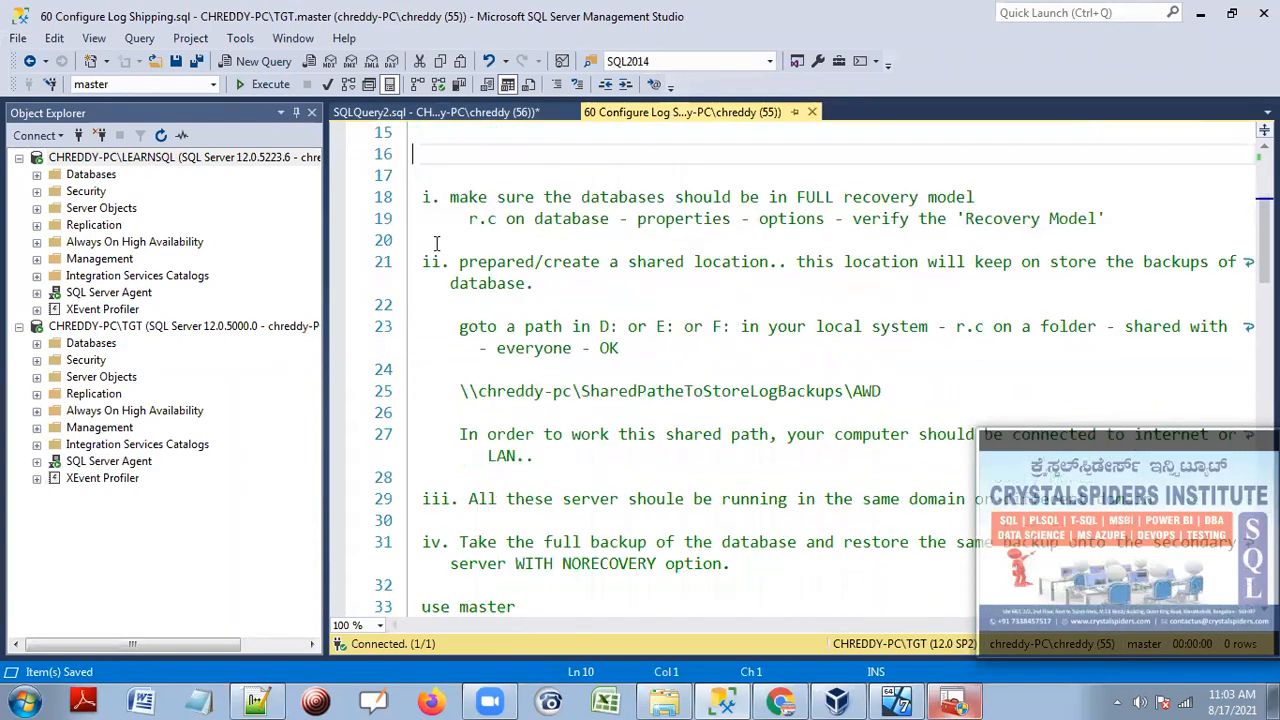
Refresh LEARNSQL's databases and expand sqldba0930am's Tables to show dbo.t1 through dbo.t5.
click(100, 176)
click(36, 174)
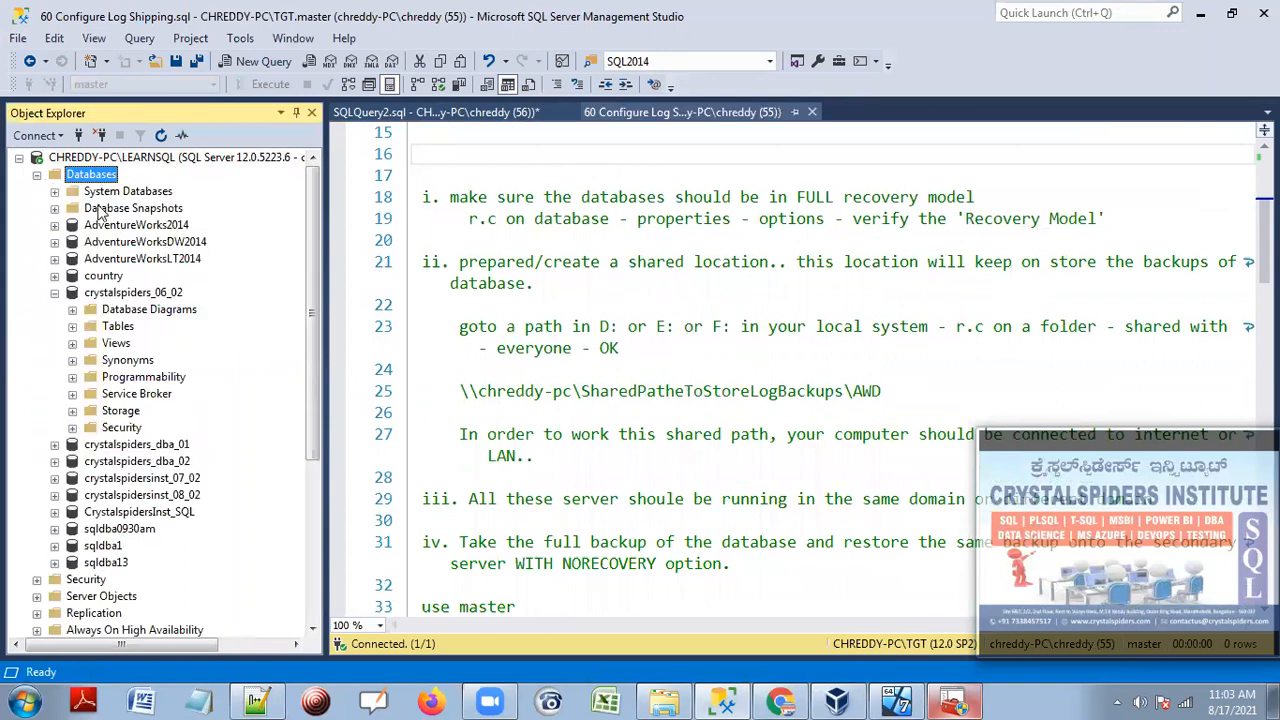
click(54, 292)
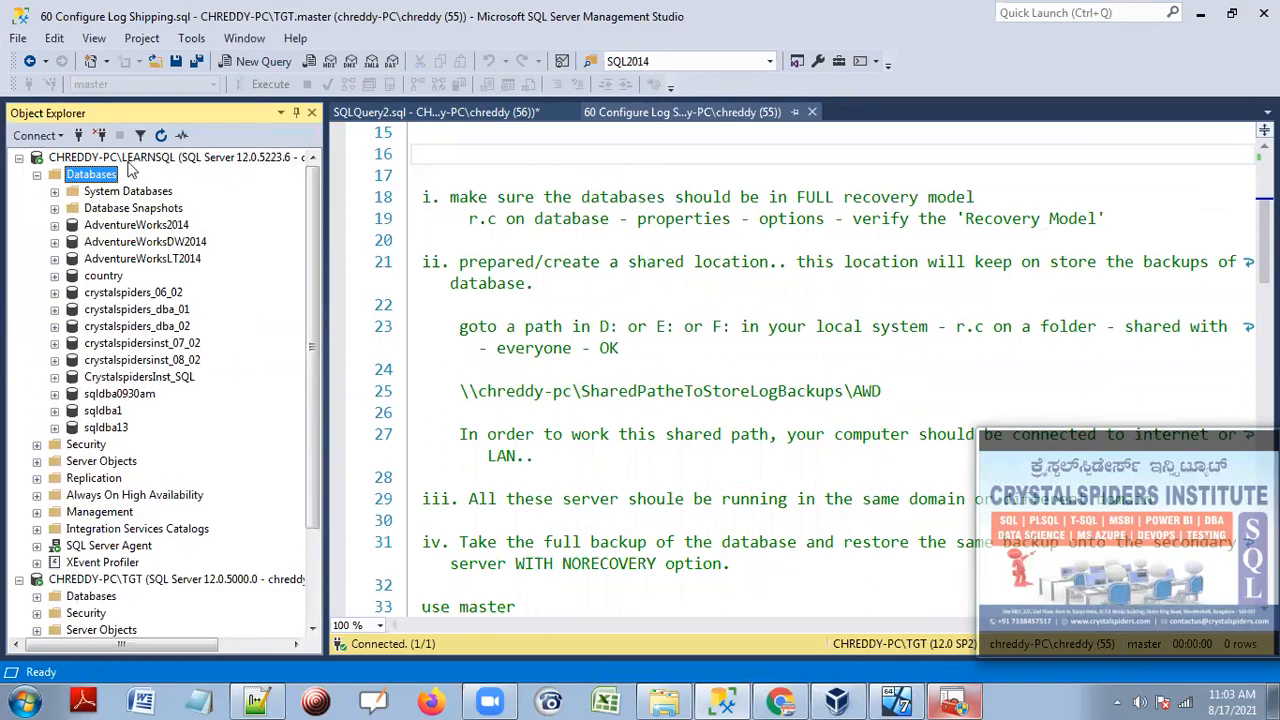
key(F5)
click(140, 398)
click(54, 395)
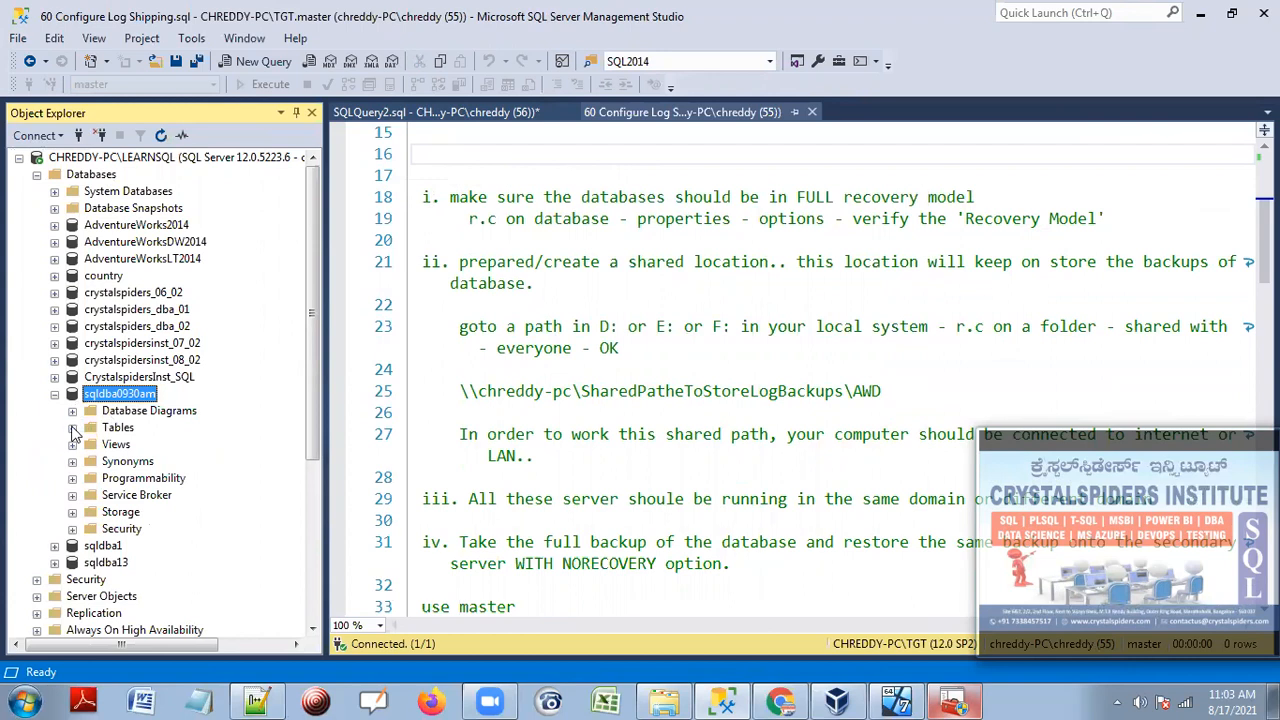
click(72, 428)
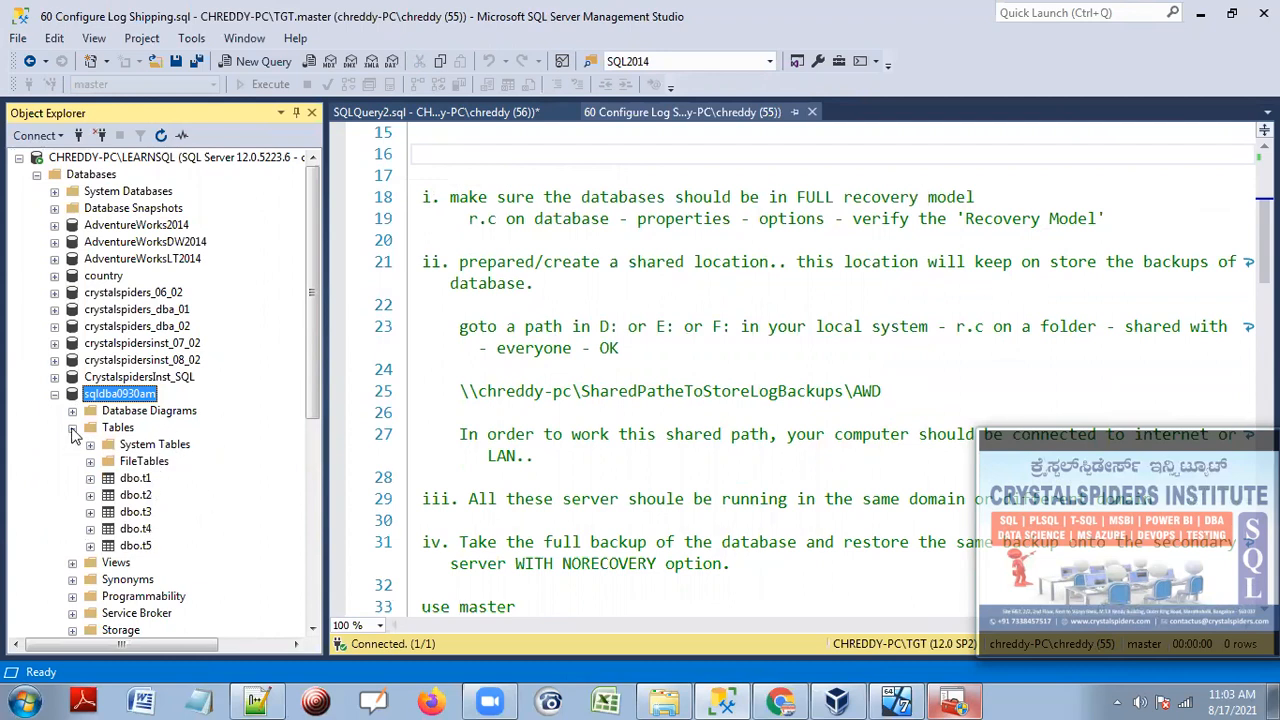
right_click(147, 398)
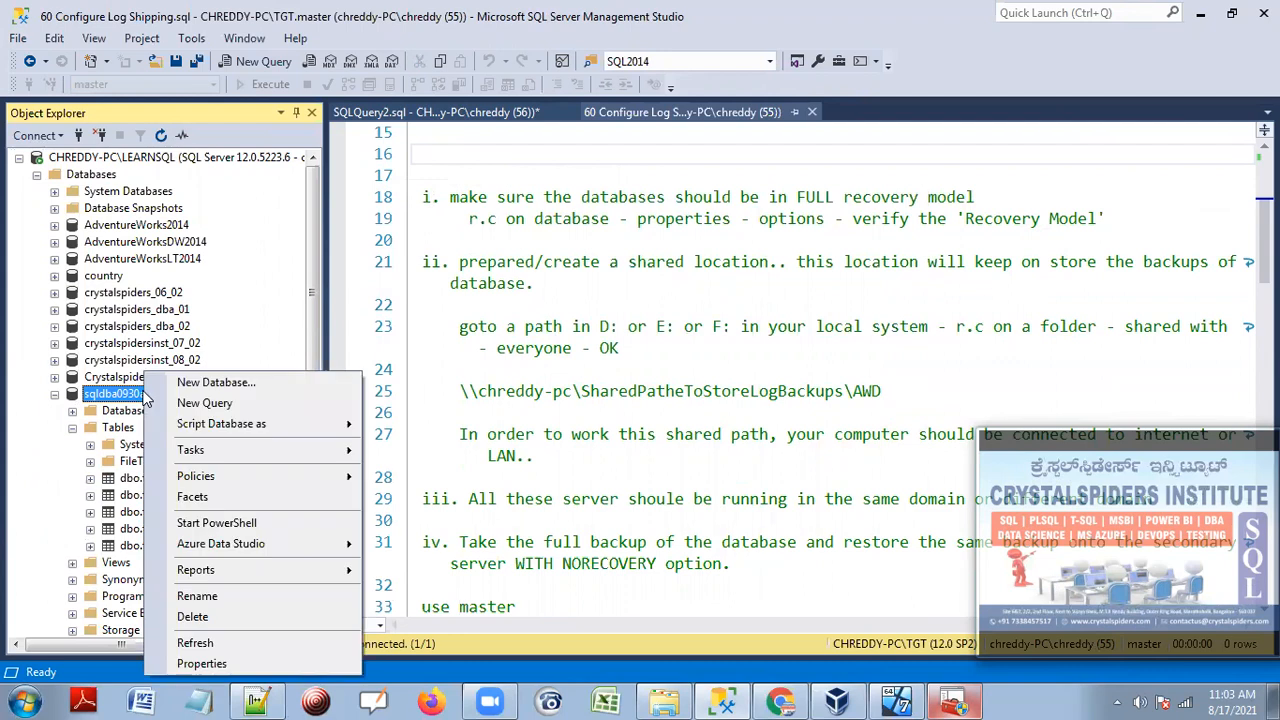
Open sqldba0930am's properties, cancel them unchanged, and collapse its tree branch.
click(180, 663)
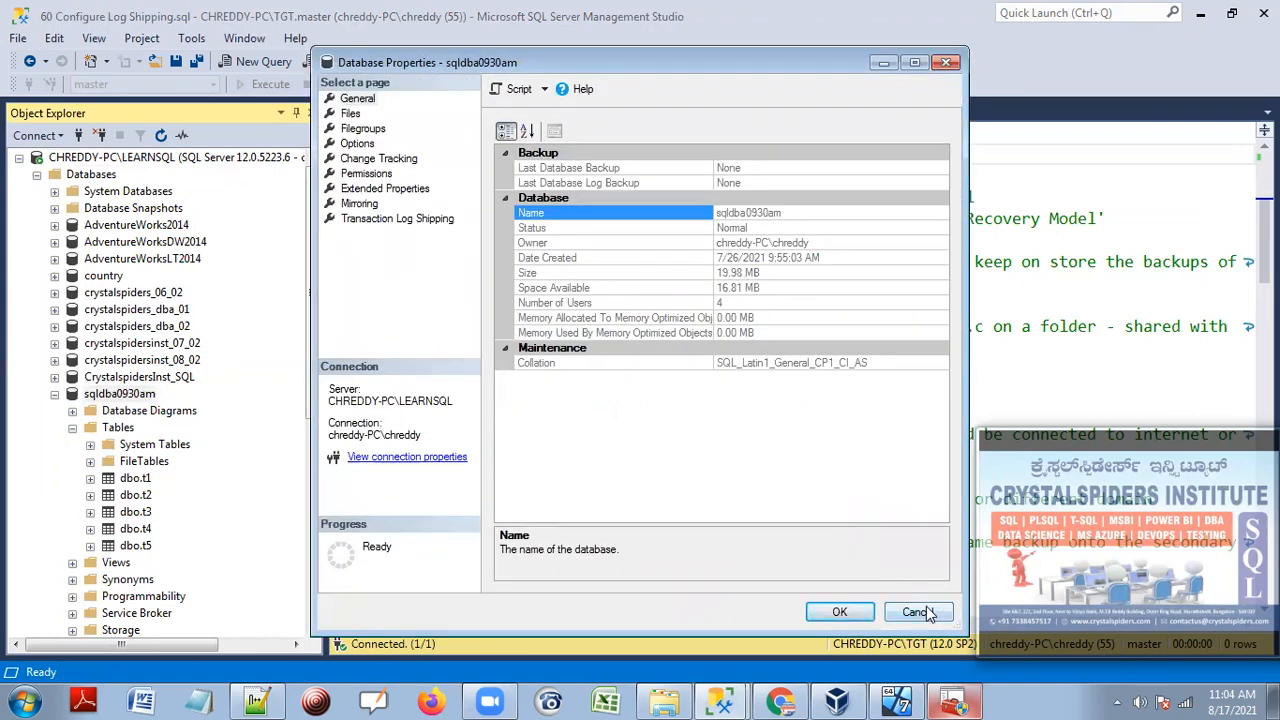
click(915, 612)
click(71, 427)
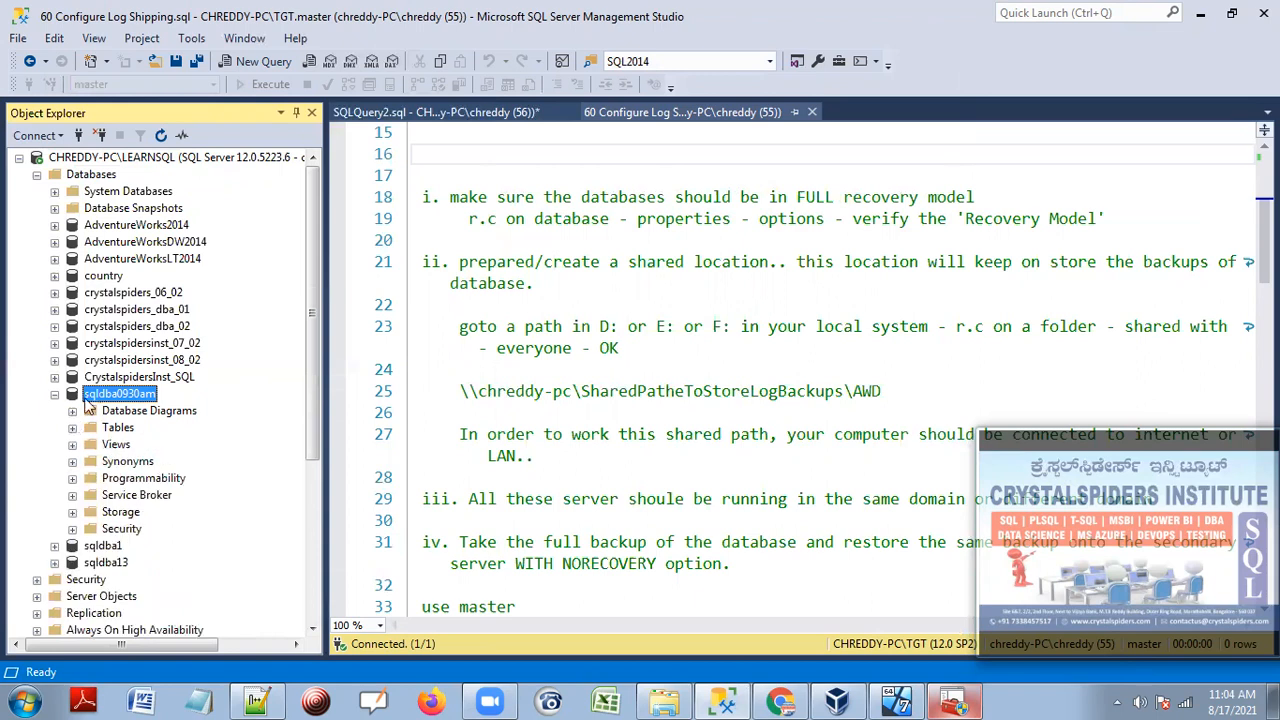
click(54, 394)
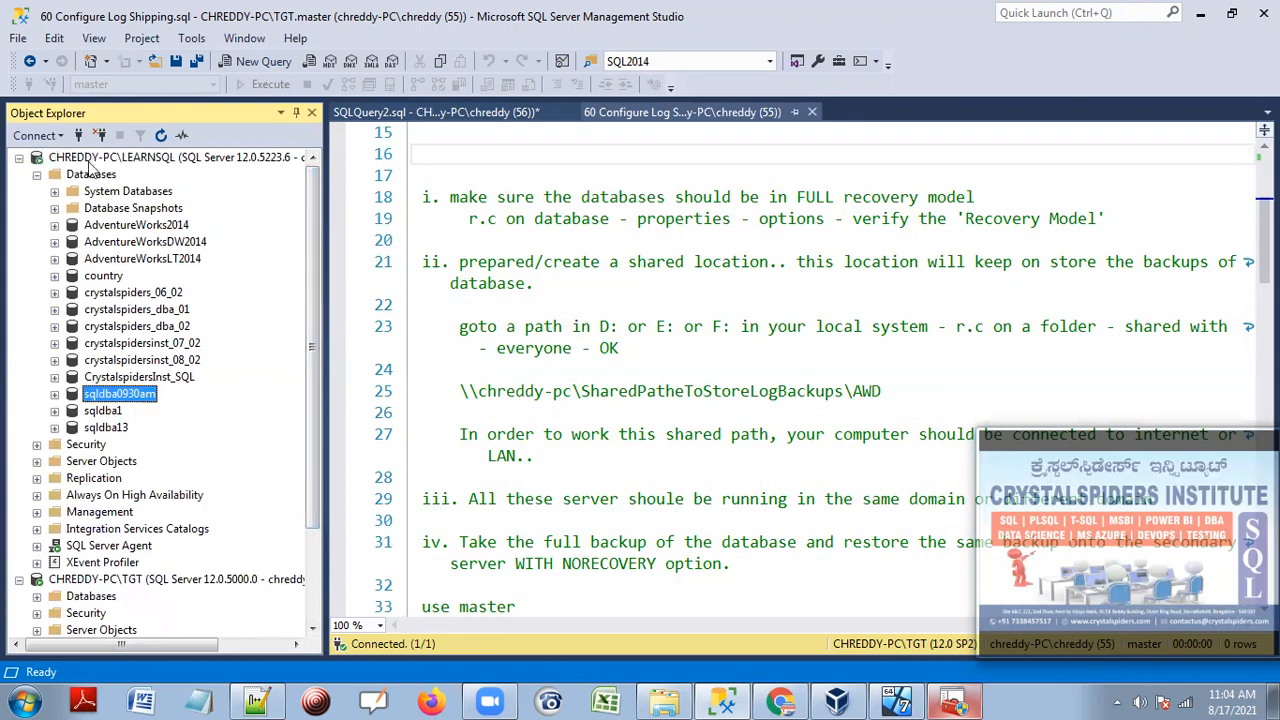
click(773, 281)
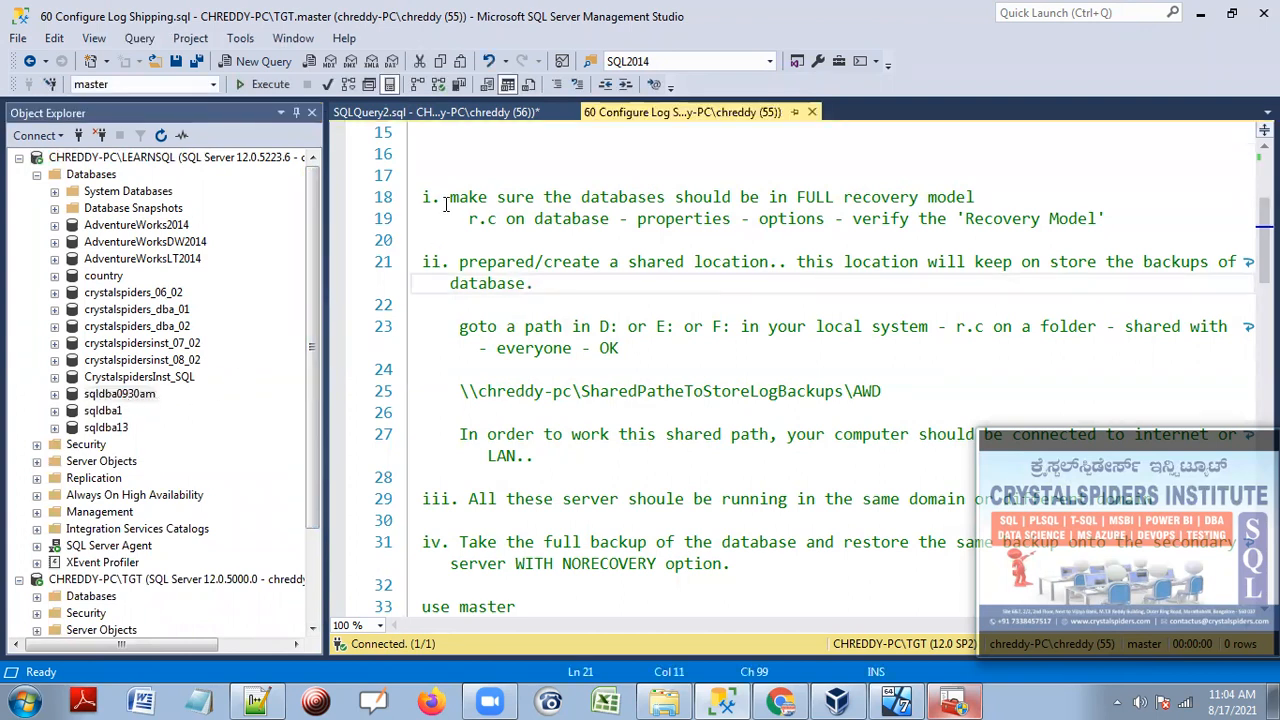
Verify on sqldba0930am's Options page that the recovery model is Full, then cancel.
right_click(147, 396)
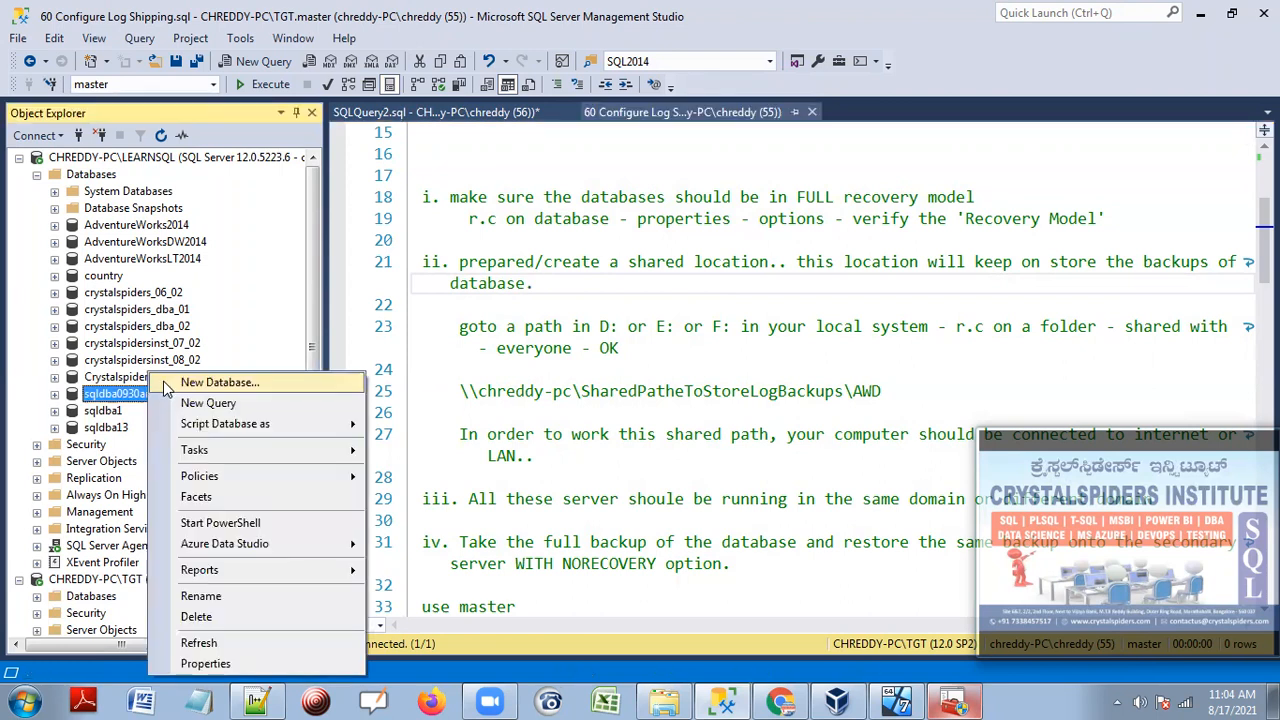
click(205, 664)
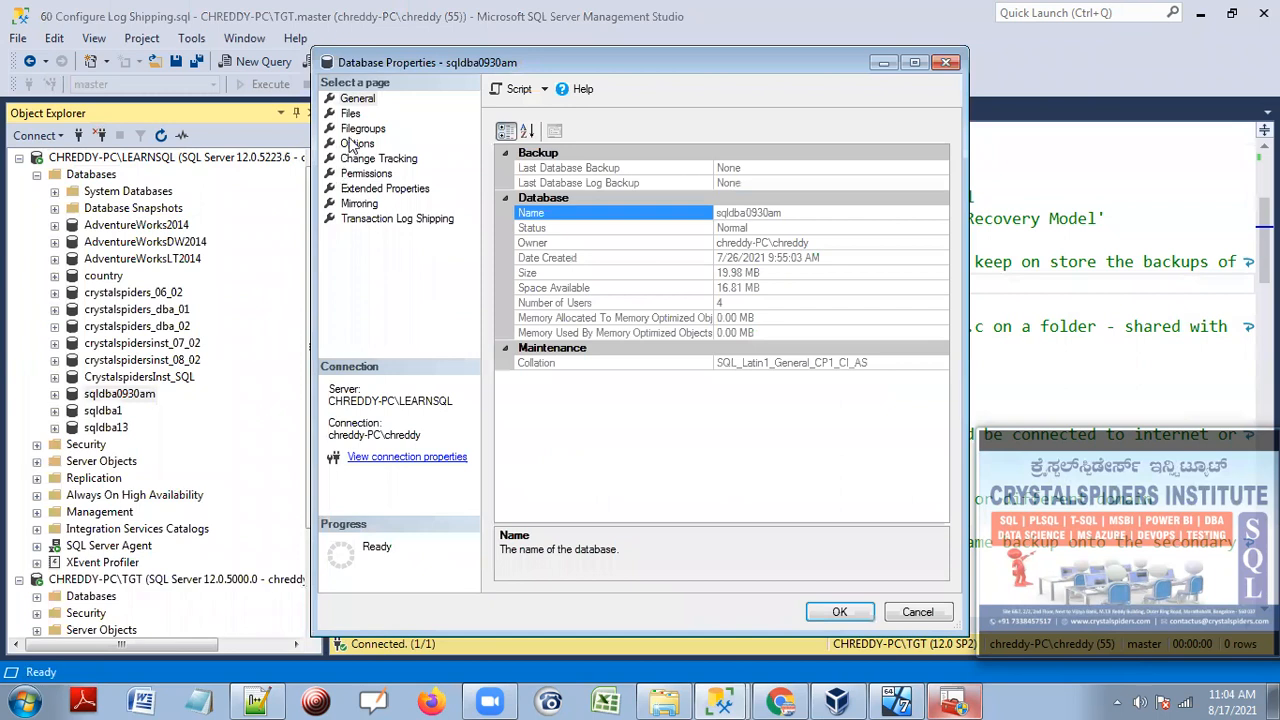
click(355, 144)
drag(633, 67, 475, 70)
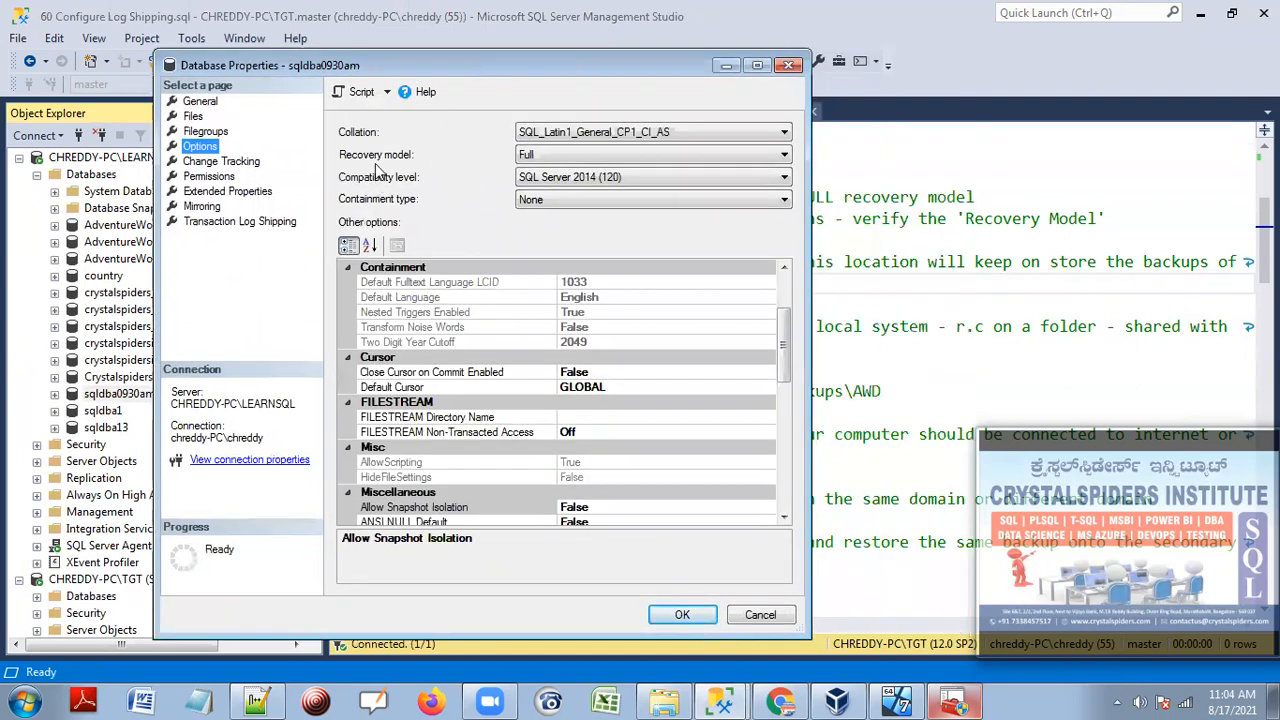
click(524, 155)
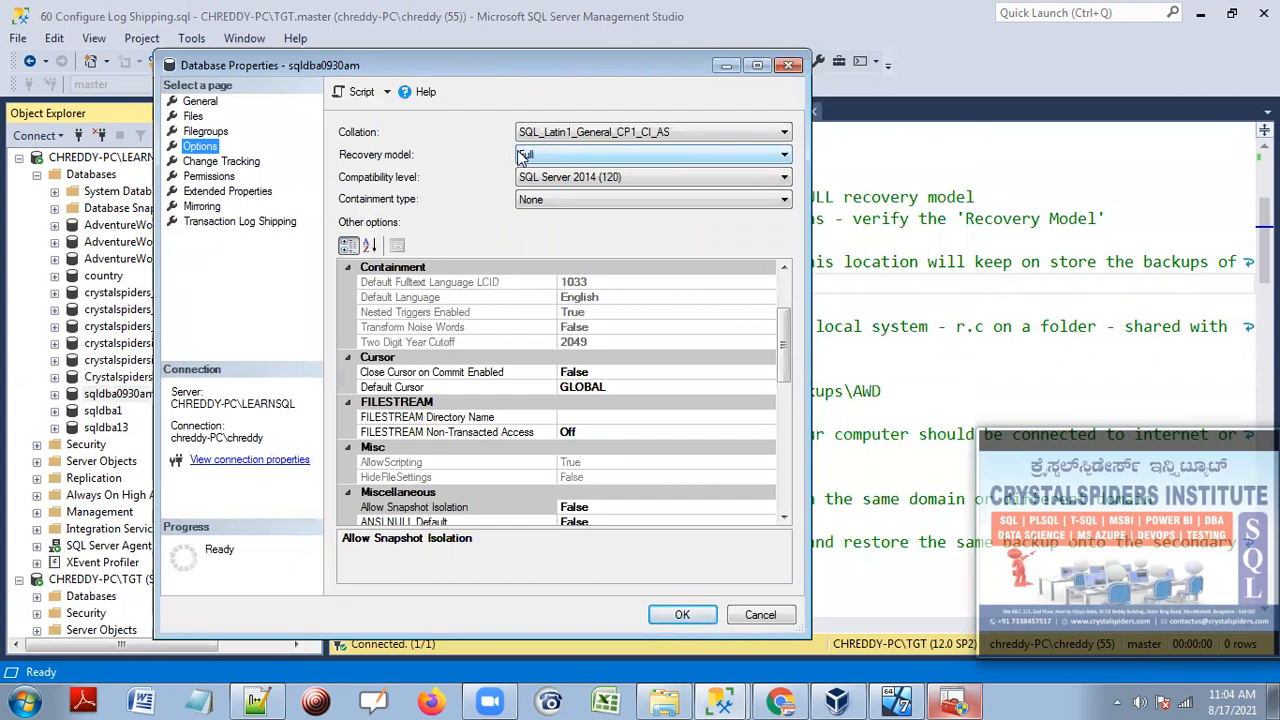
click(757, 615)
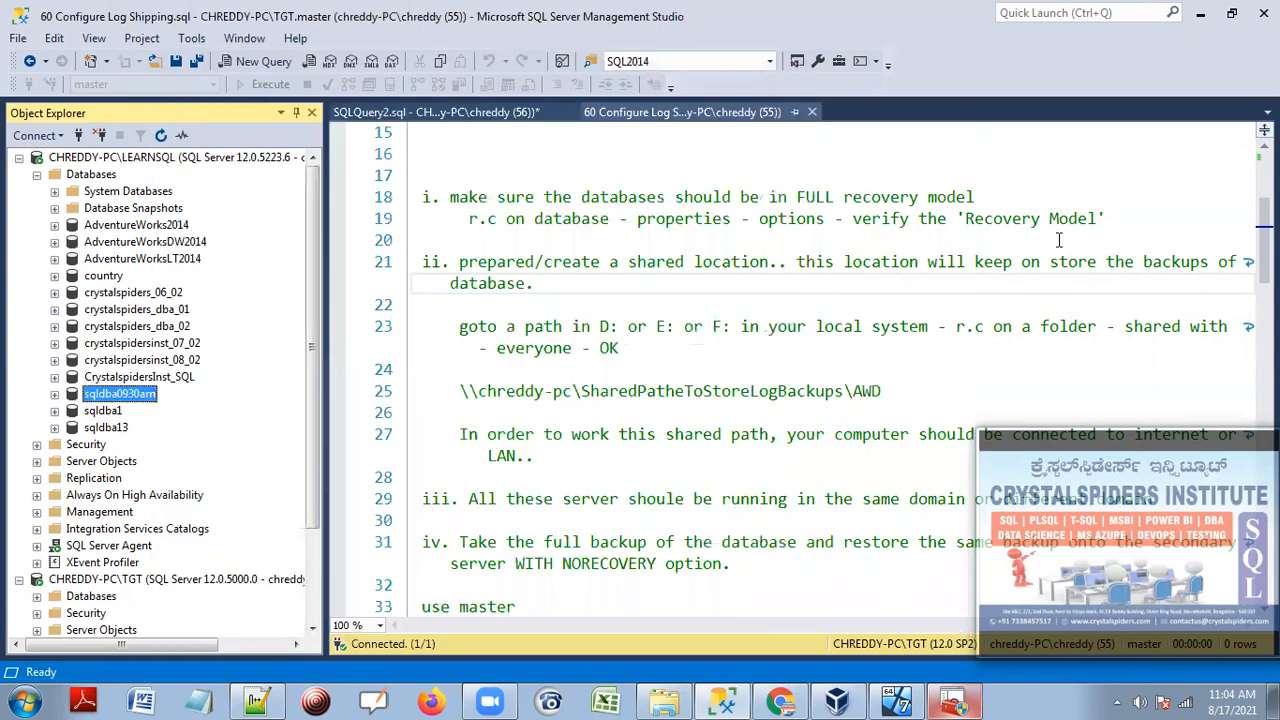
drag(1106, 218, 412, 197)
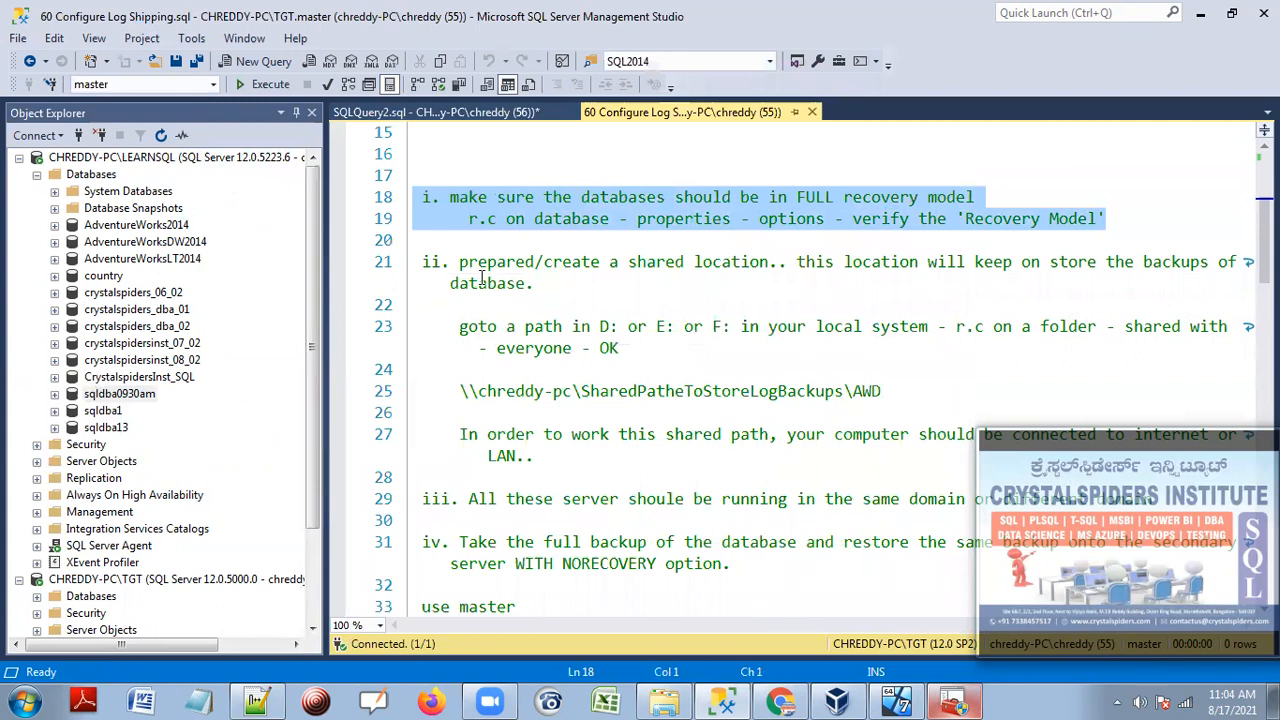
Add 'transaction log' to line 21's shared-location note, save the script, and bring up the course files folder.
drag(459, 261, 1138, 283)
click(1133, 266)
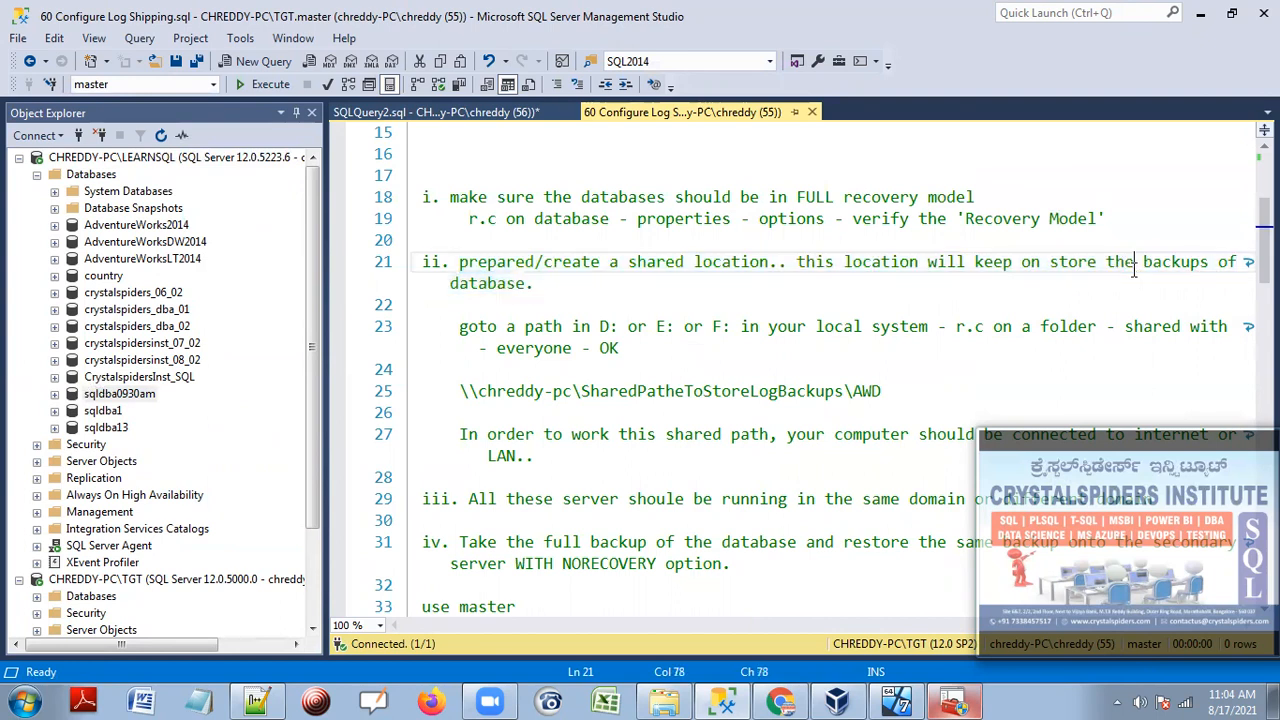
text(transa)
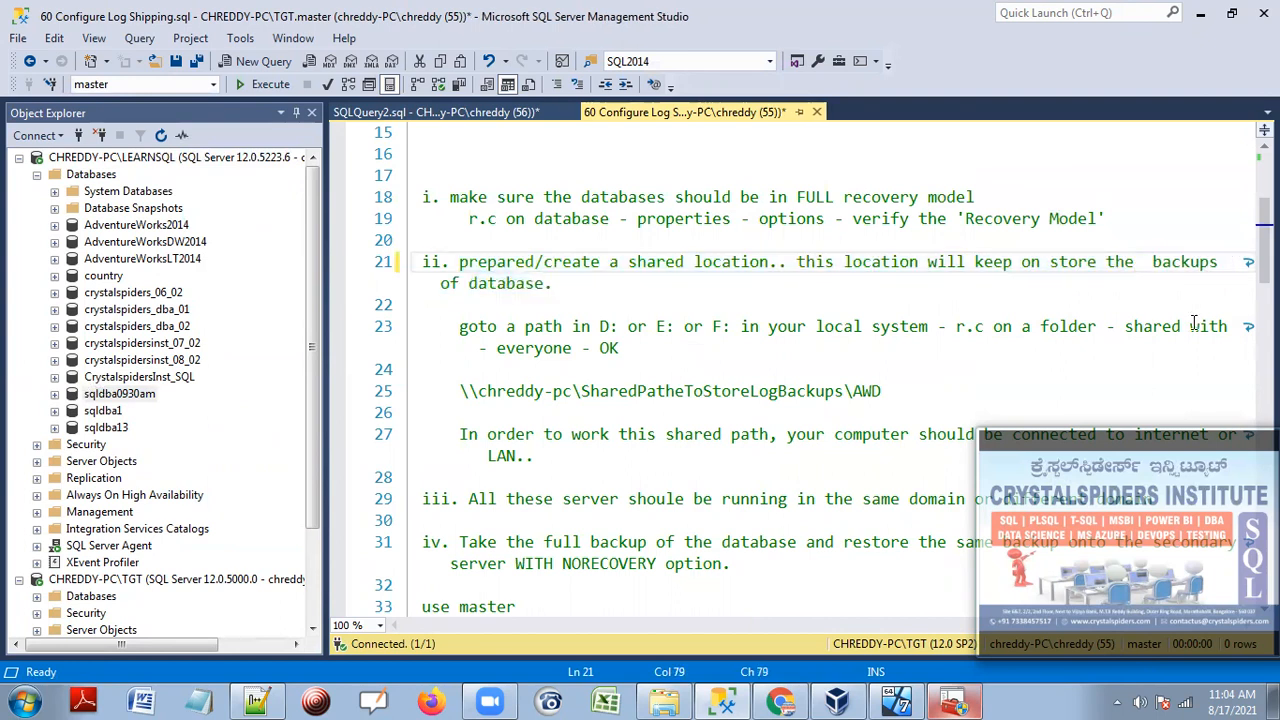
text(ct)
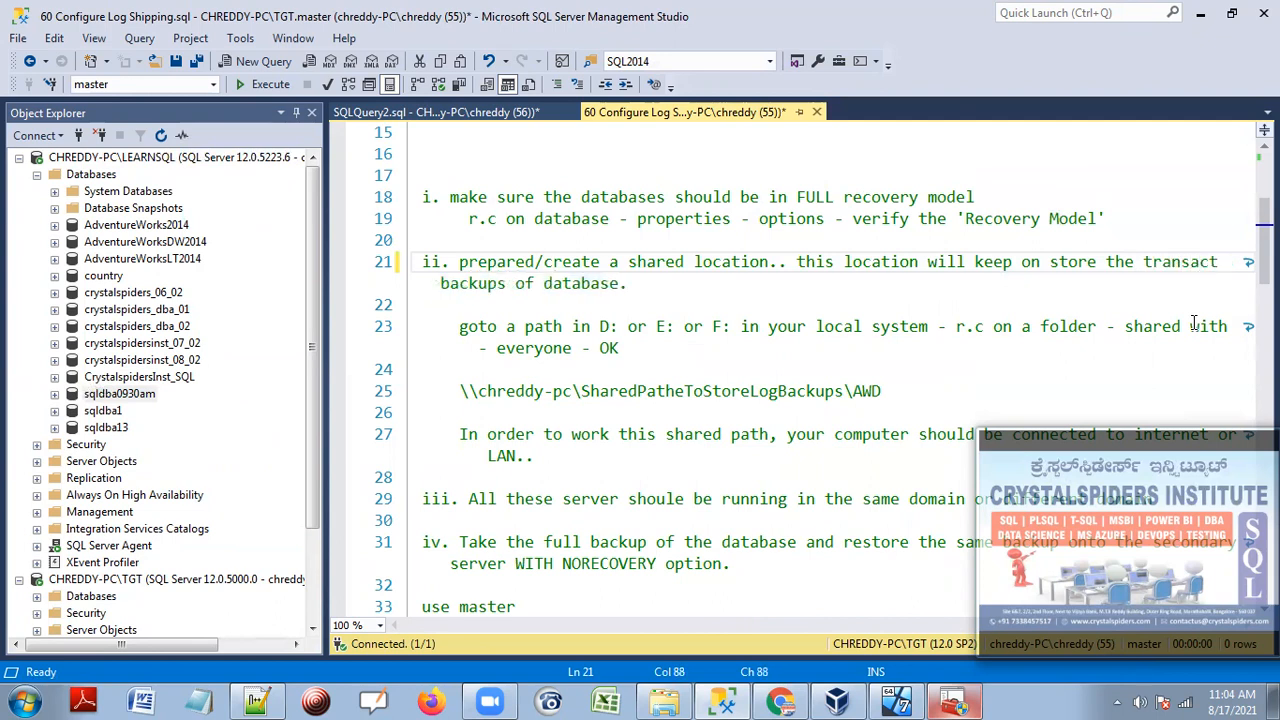
text(ion log)
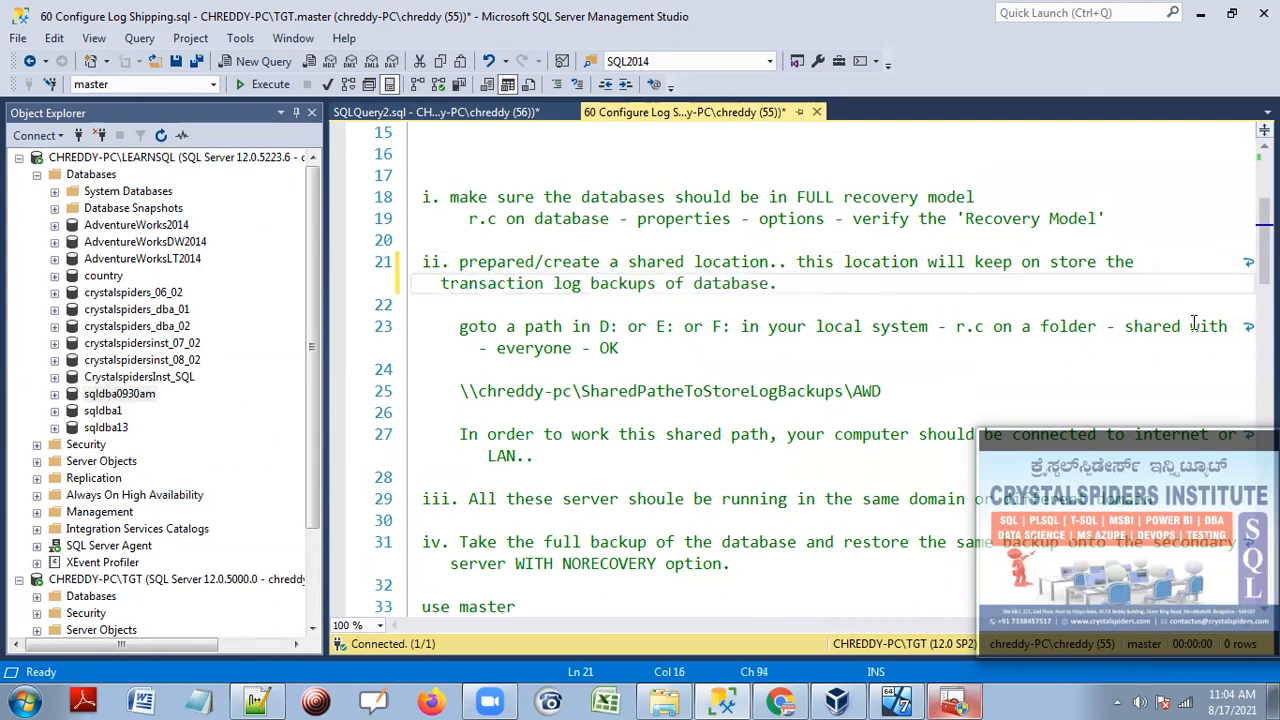
click(785, 284)
key(ctrl+s)
drag(778, 284, 375, 262)
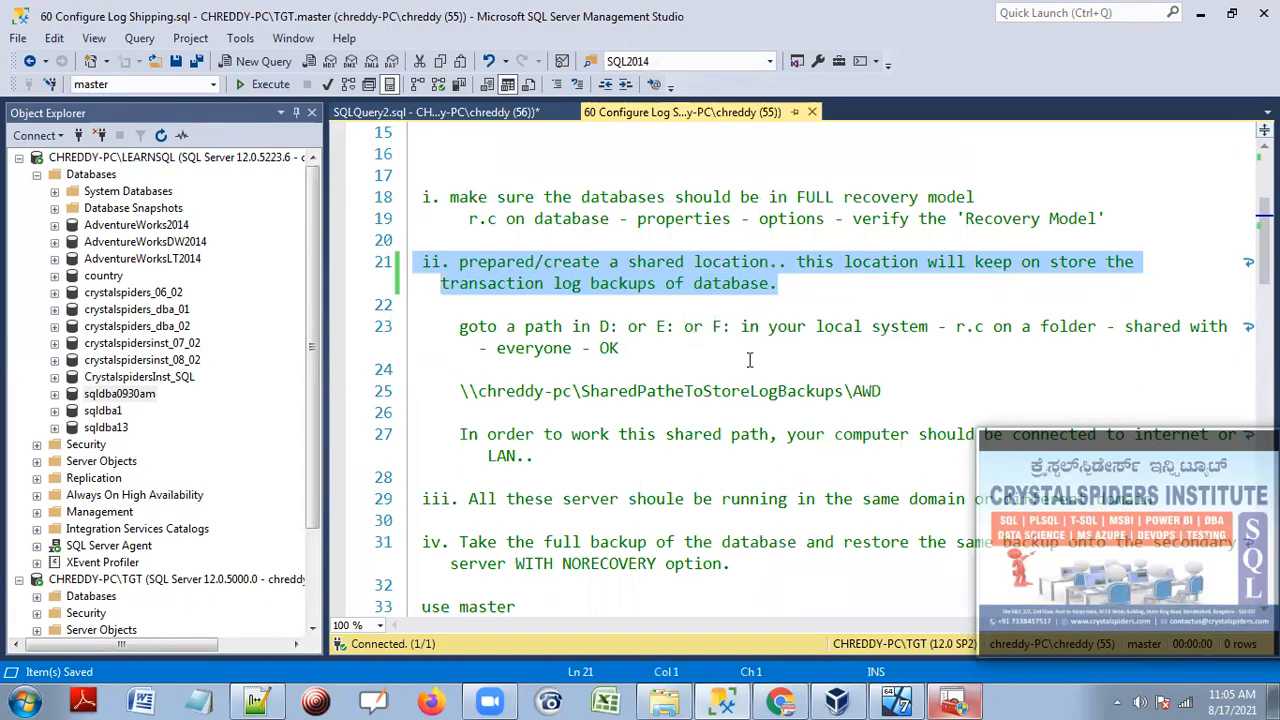
click(661, 703)
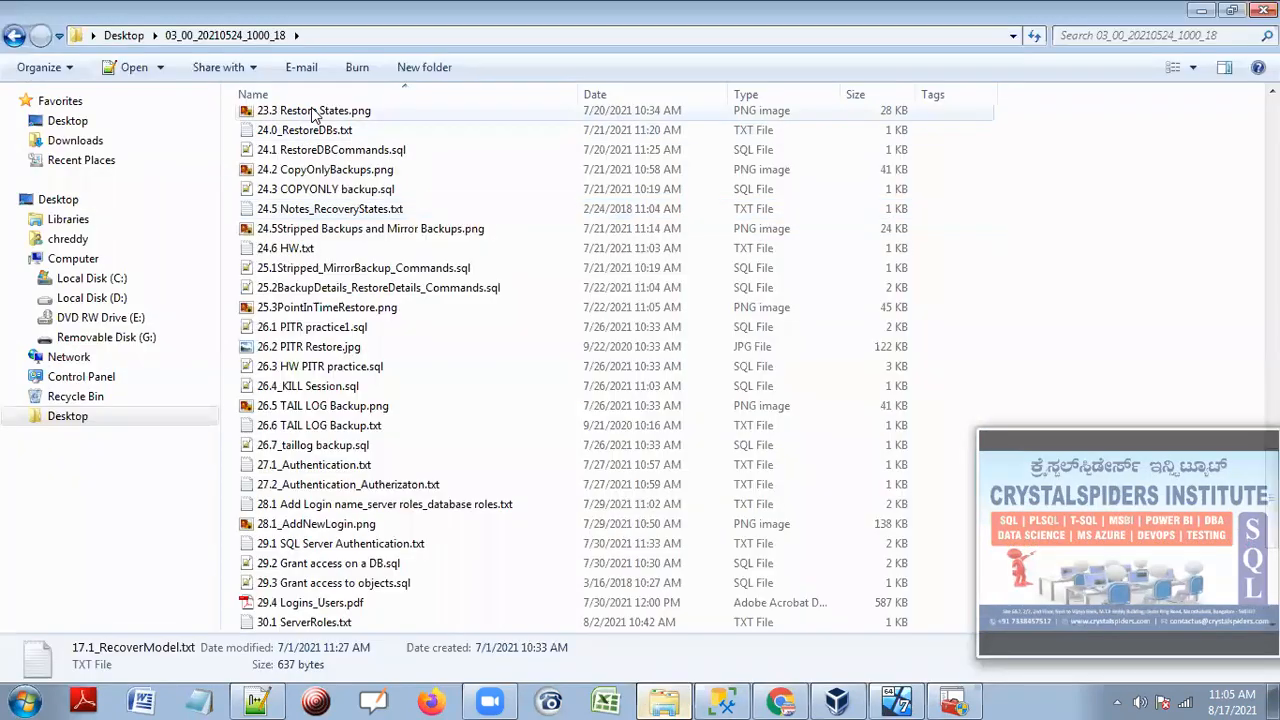
Create a new folder named Primary_SQLDBA0930AM inside the today folder.
scroll(1179, 323, up, 5)
scroll(1179, 323, up, 20)
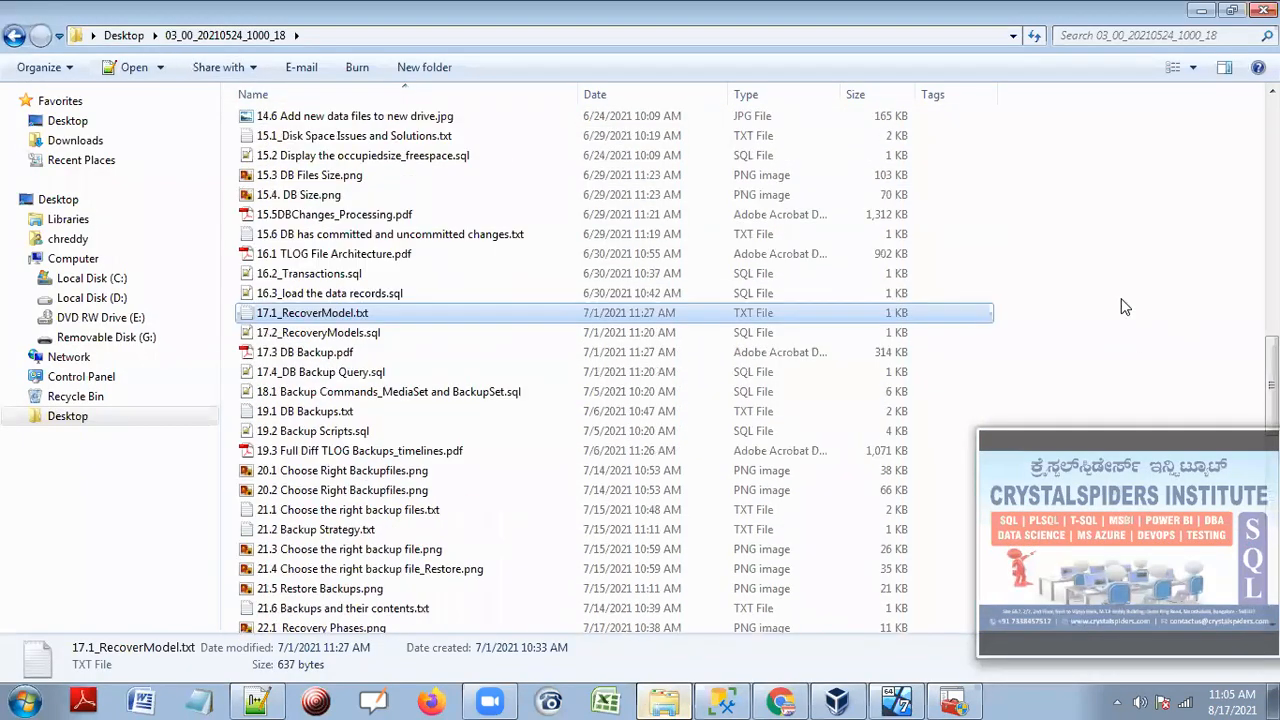
double_click(358, 128)
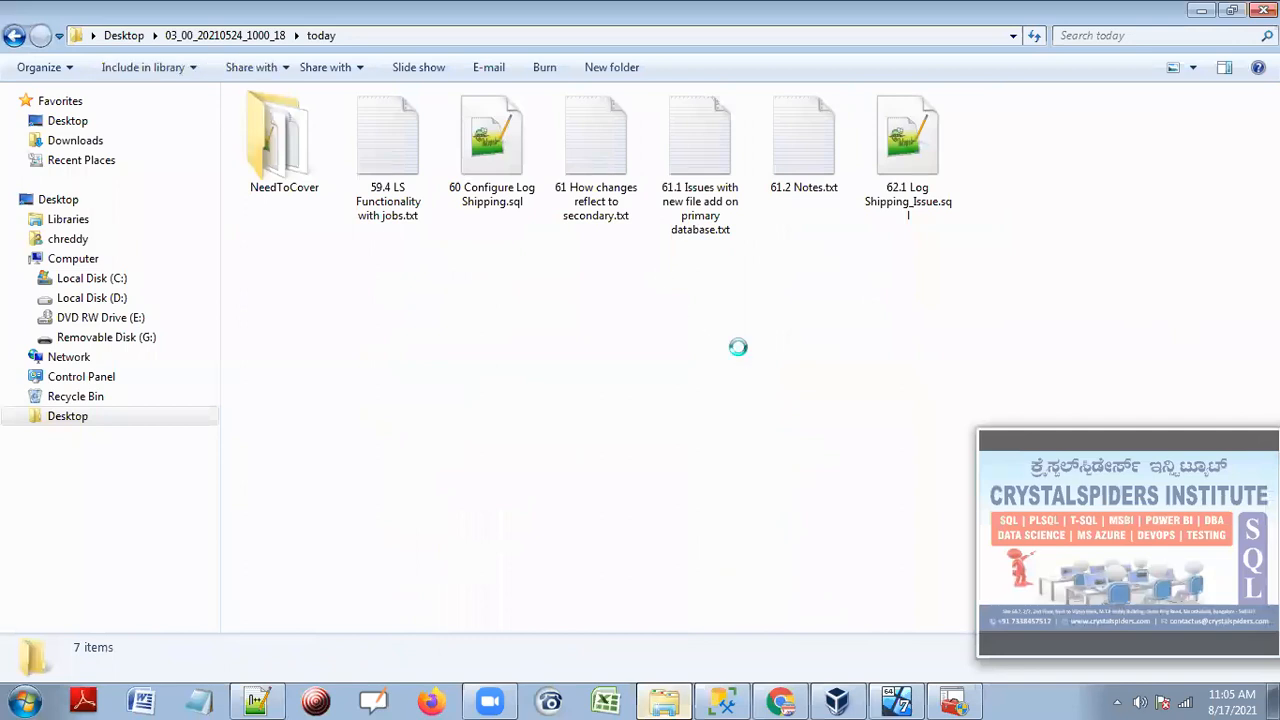
right_click(739, 349)
mouse_move(838, 596)
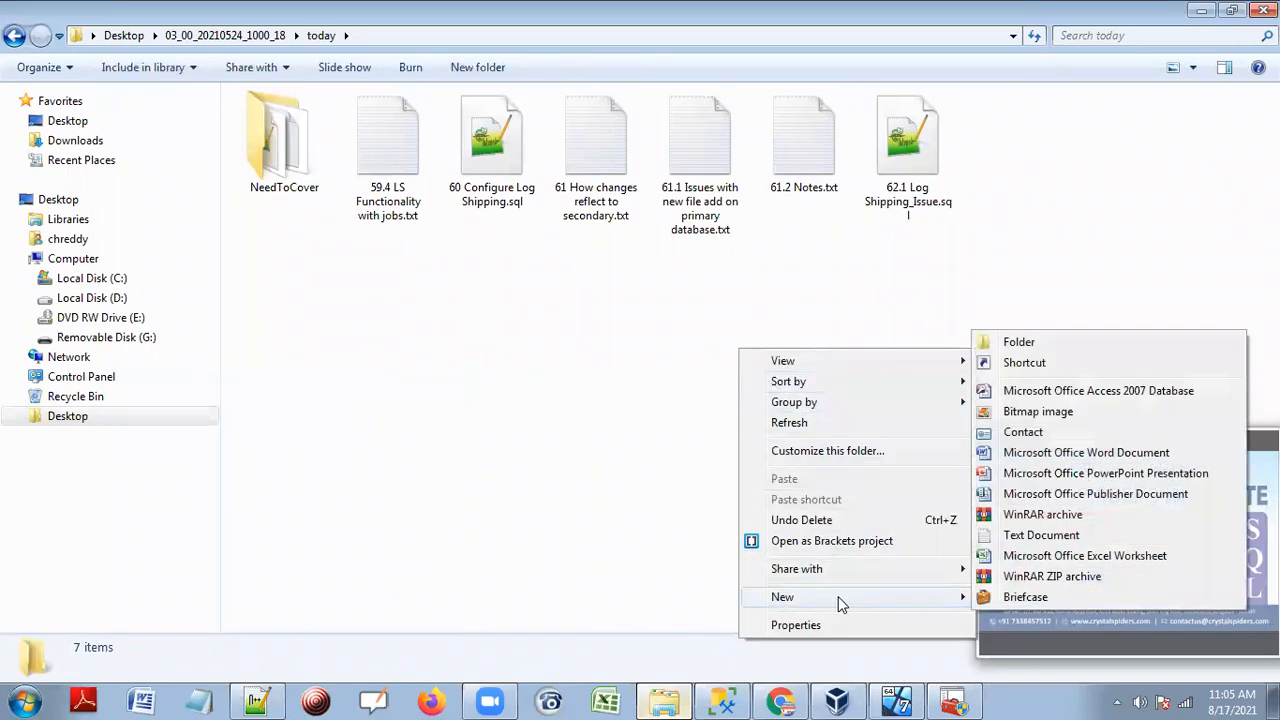
click(1020, 343)
text(Primary_)
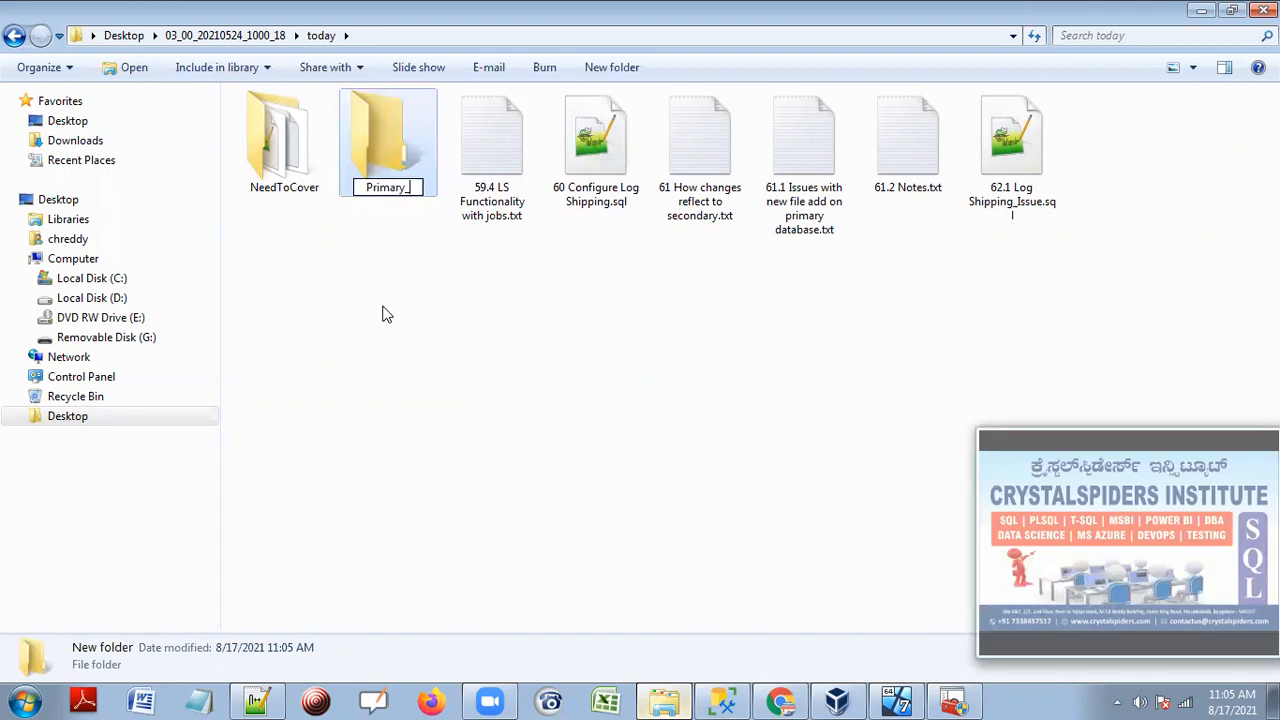
text(SQLDBA0930AM)
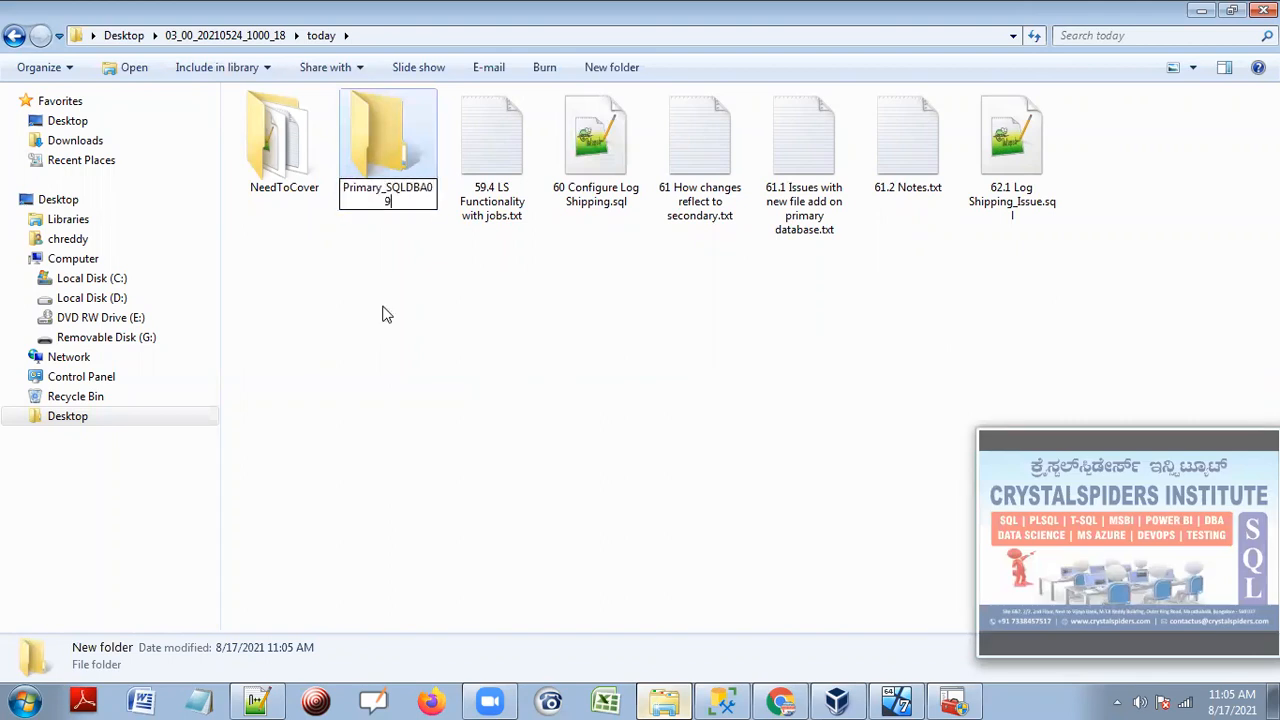
key(Return)
key(Return)
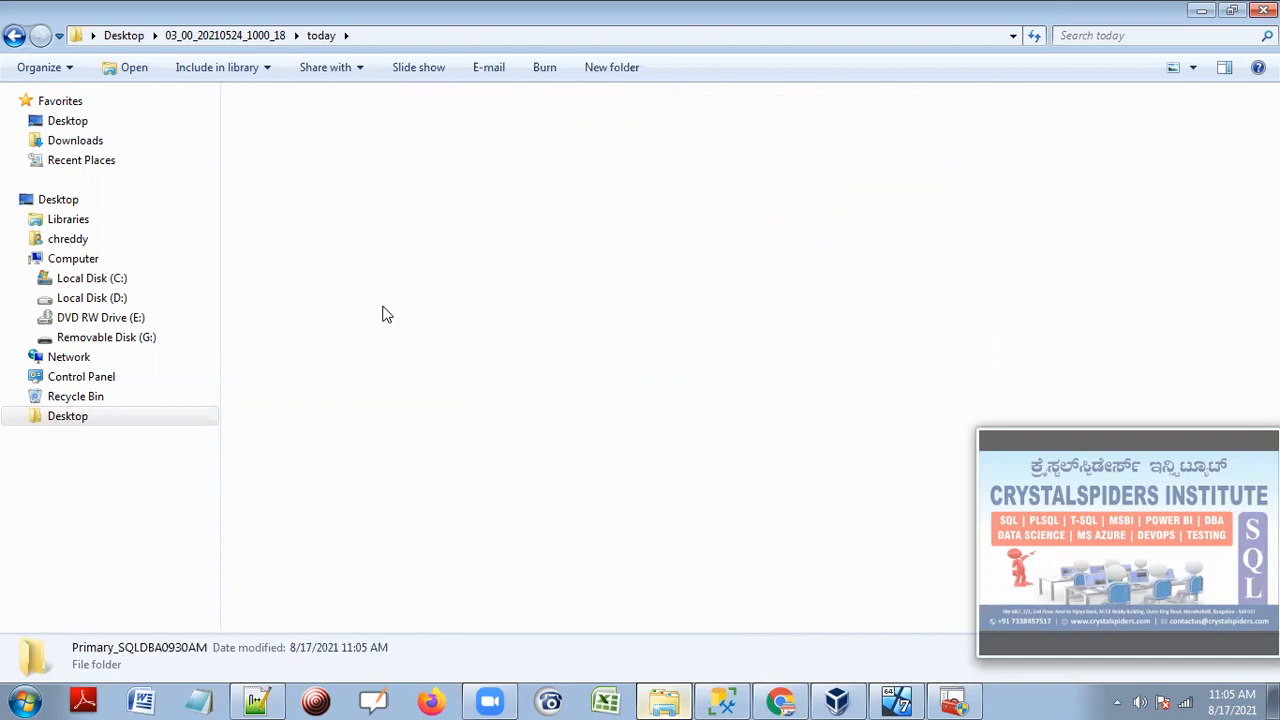
Return to the today folder and bring up the Primary_SQLDBA0930AM folder's sharing options.
click(320, 35)
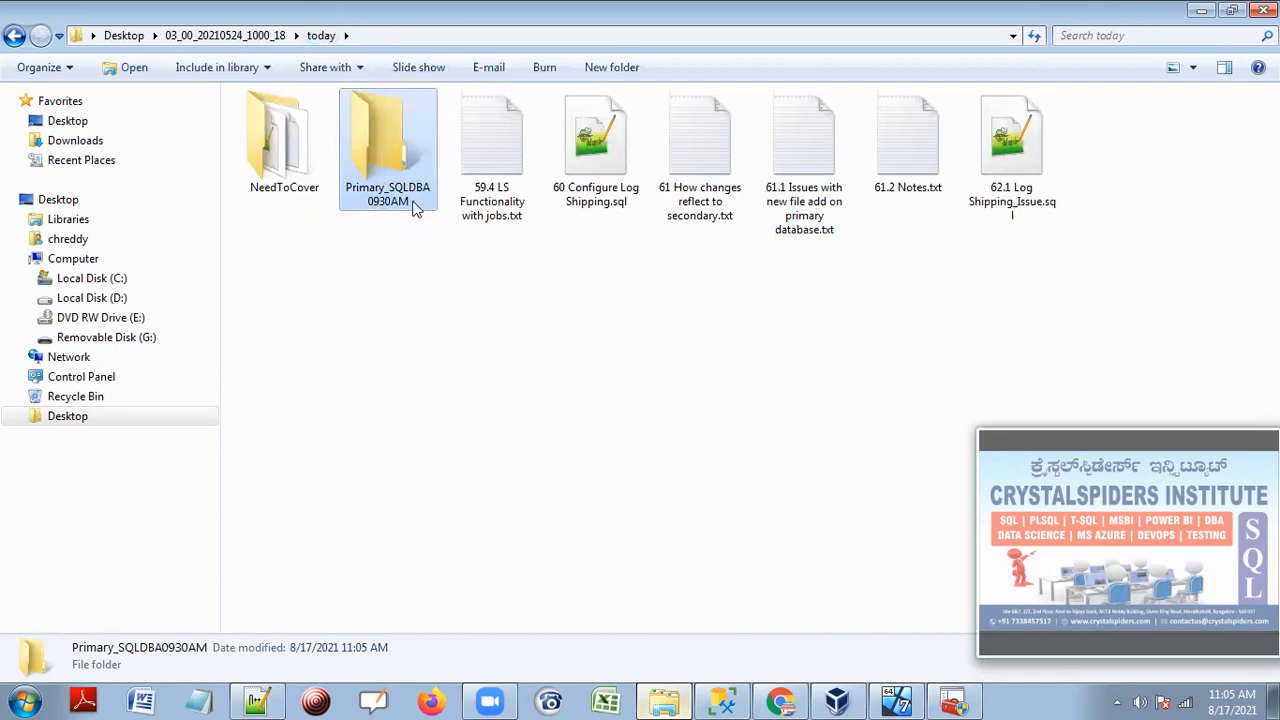
right_click(397, 137)
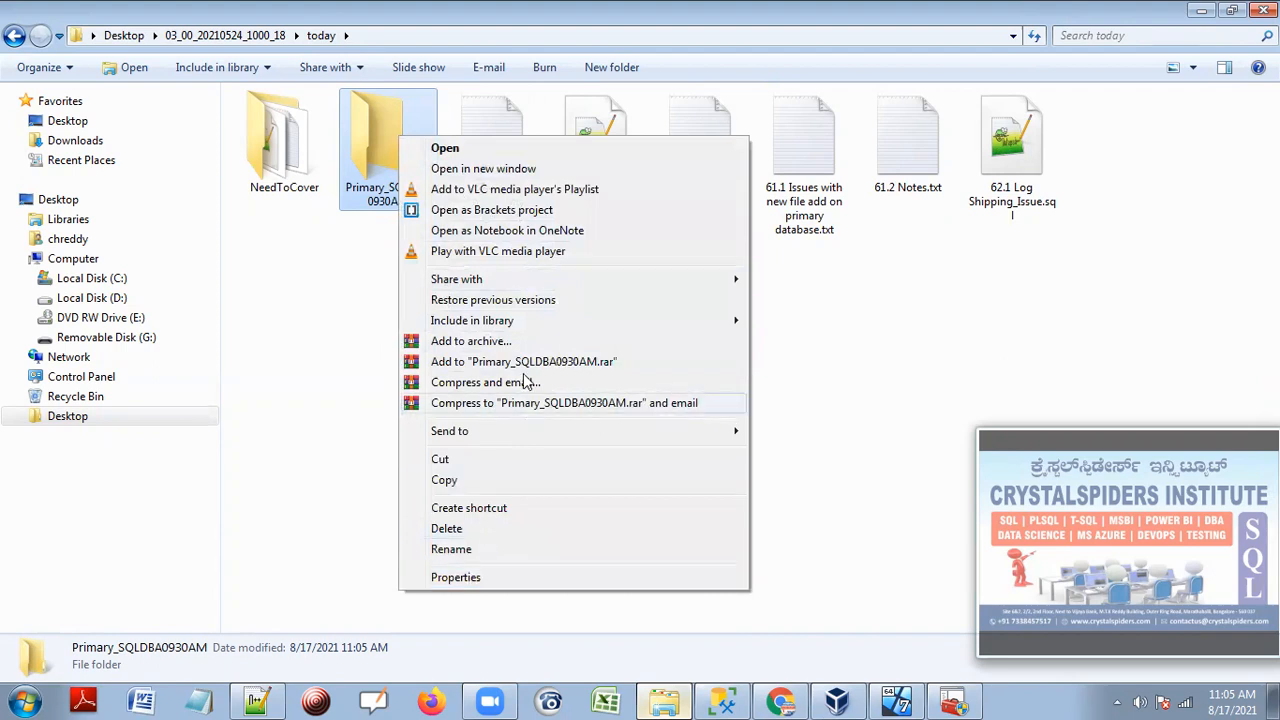
mouse_move(517, 279)
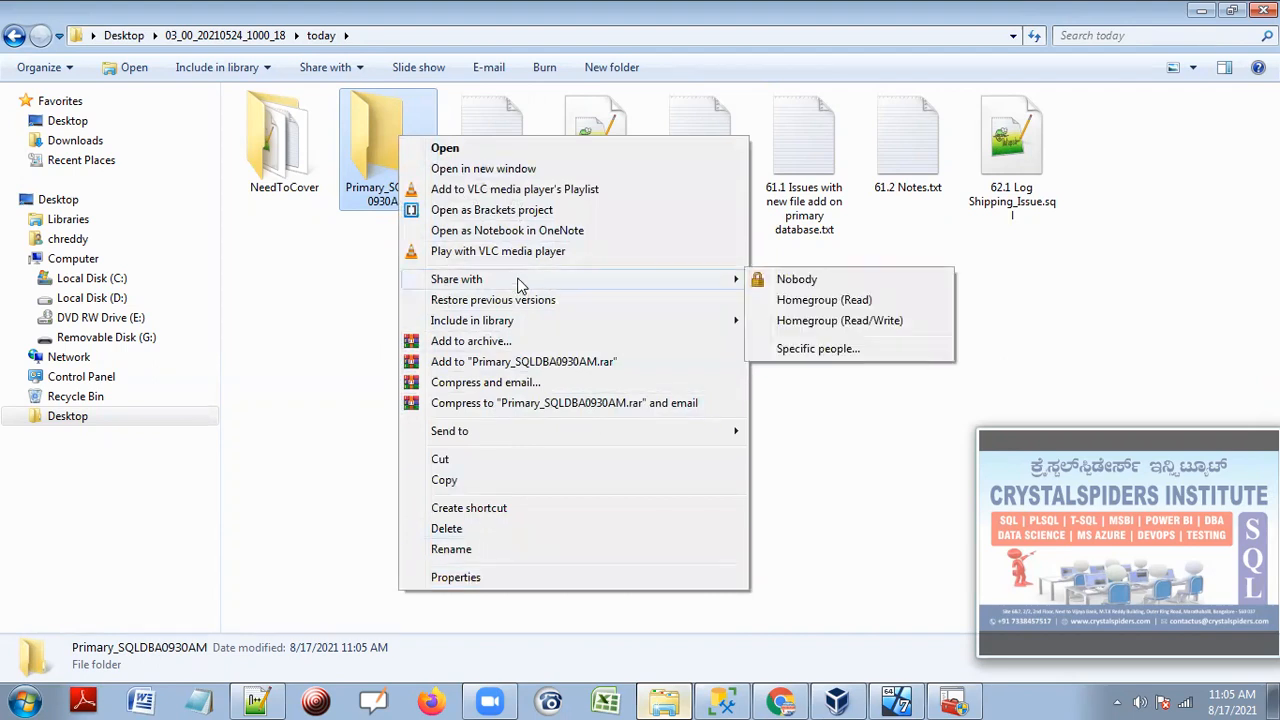
Share Primary_SQLDBA0930AM with Everyone through Share with > Specific people.
click(810, 350)
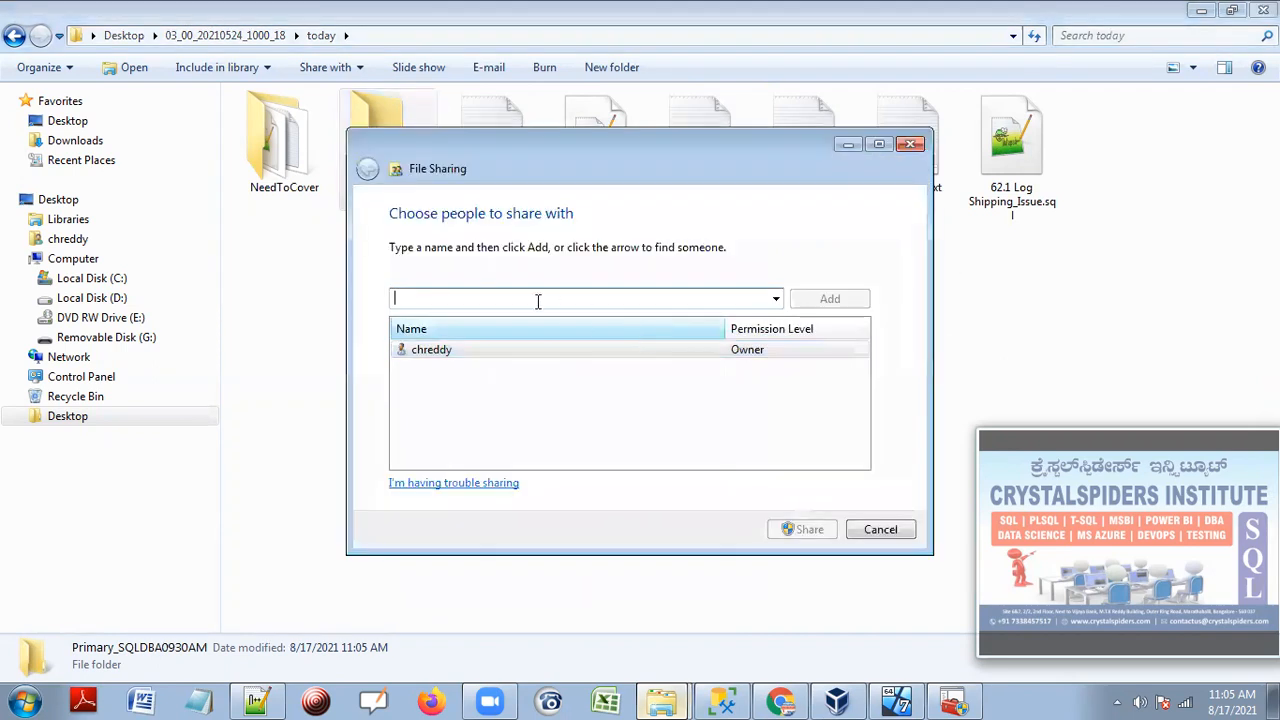
click(777, 300)
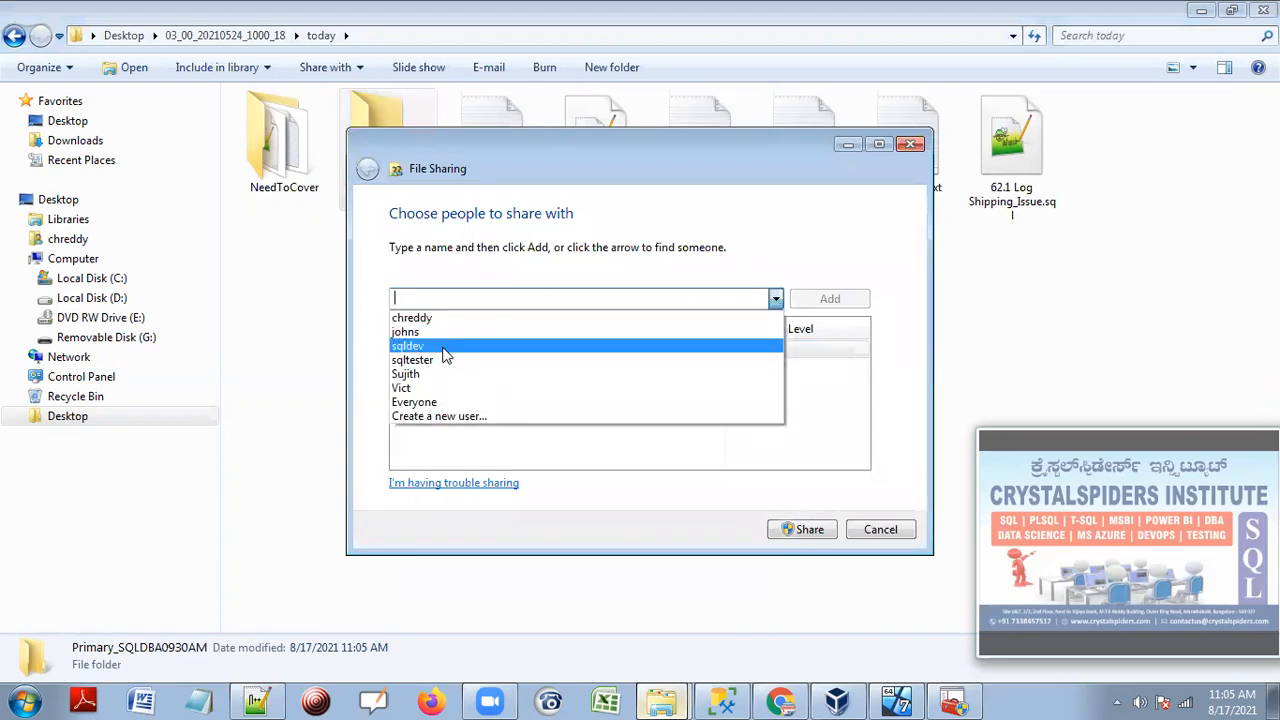
click(428, 403)
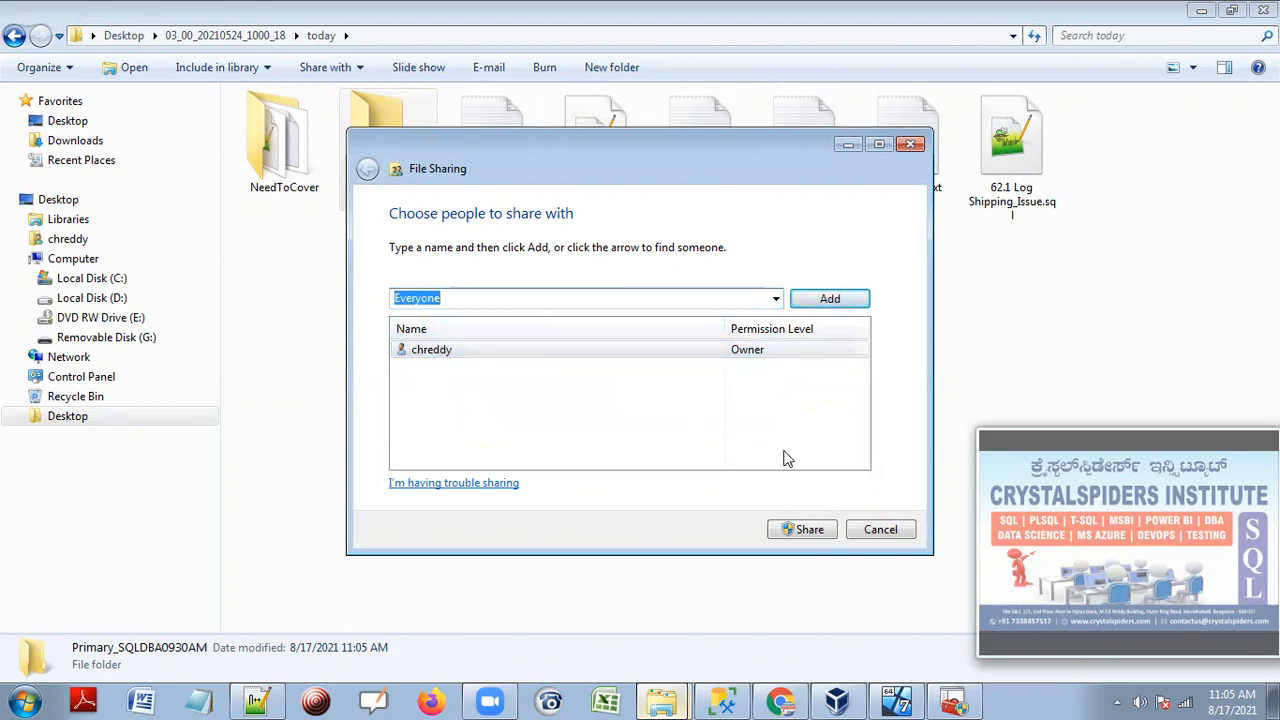
click(812, 530)
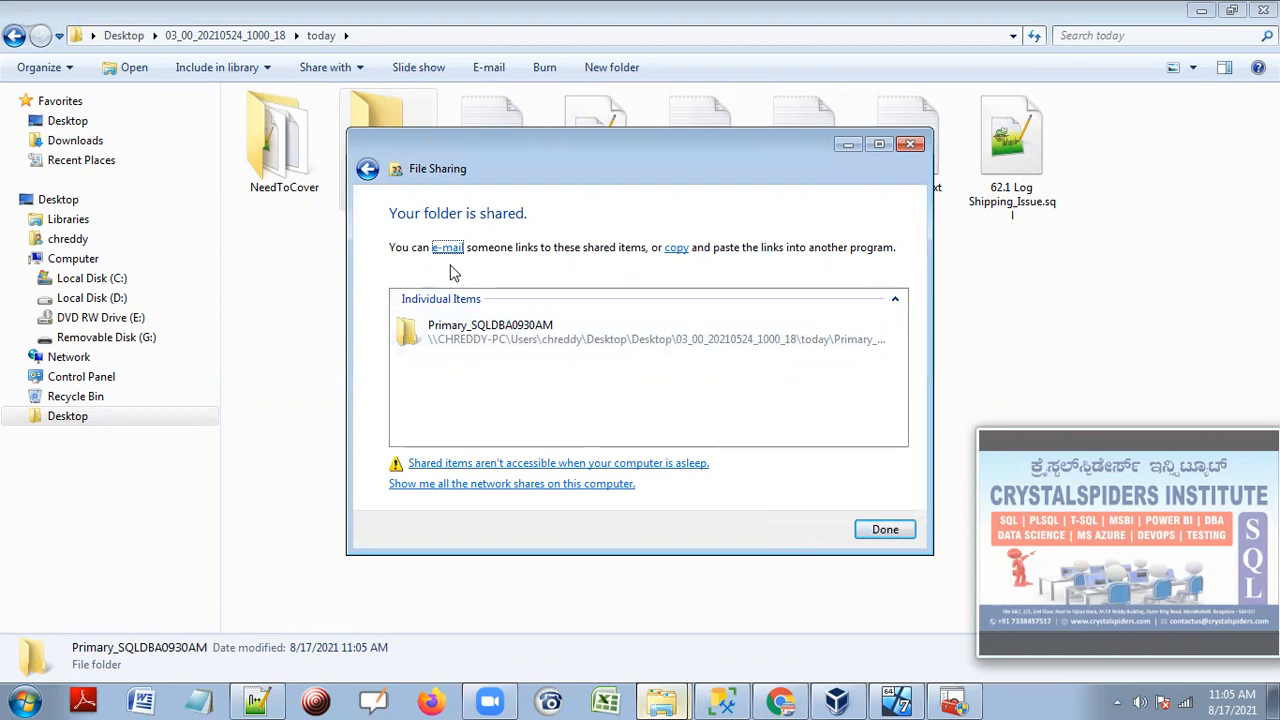
click(885, 529)
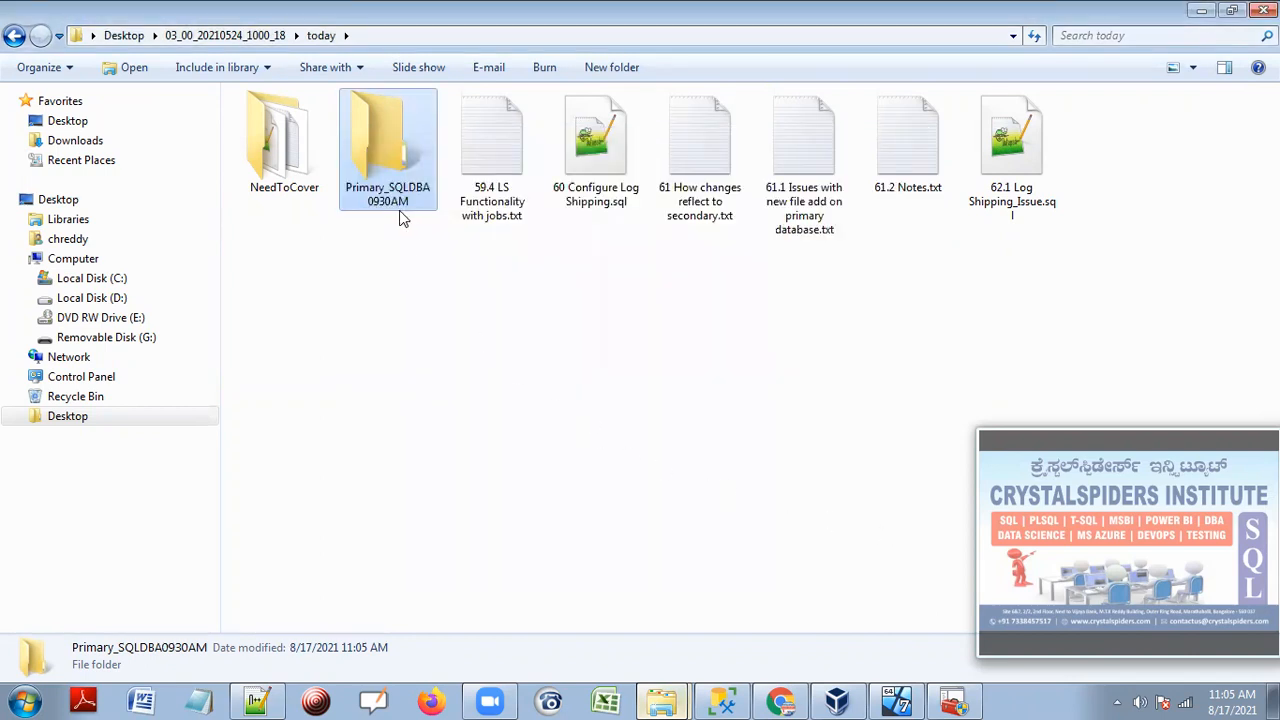
Browse \\chreddy-pc via Run into the user's folder under Users, then return to today's Primary_SQLDBA0930AM.
click(443, 396)
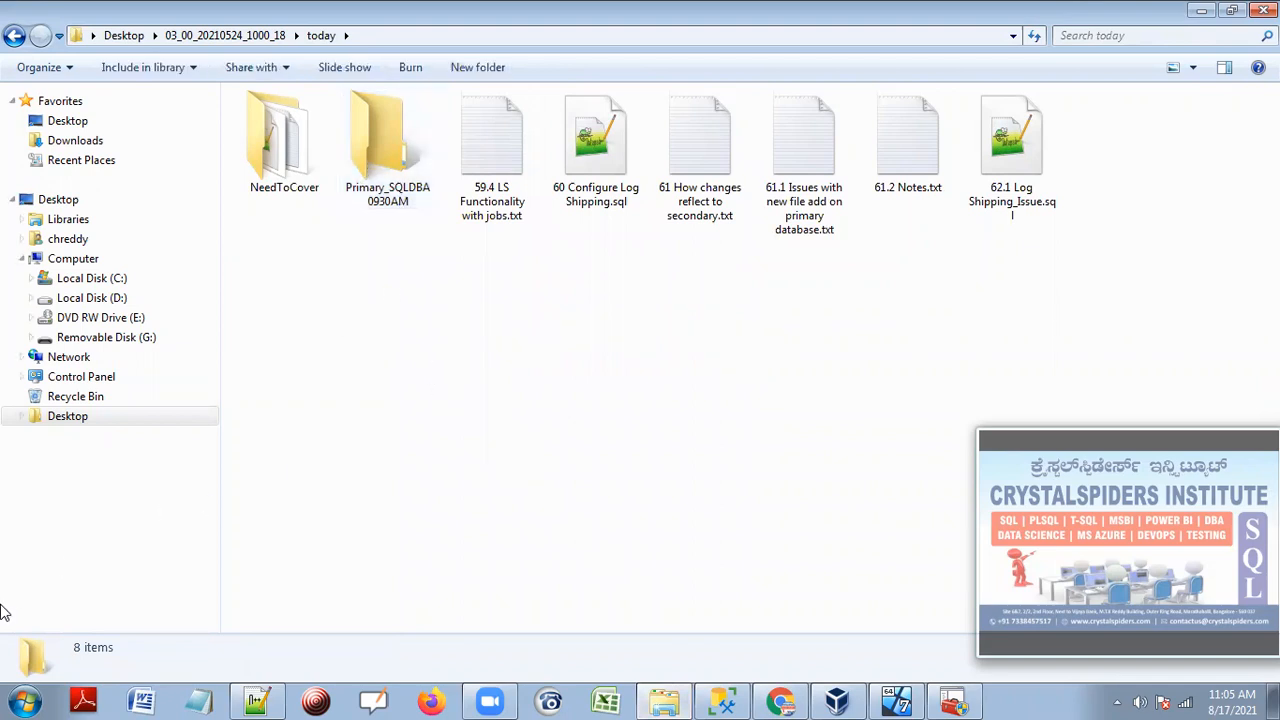
click(20, 700)
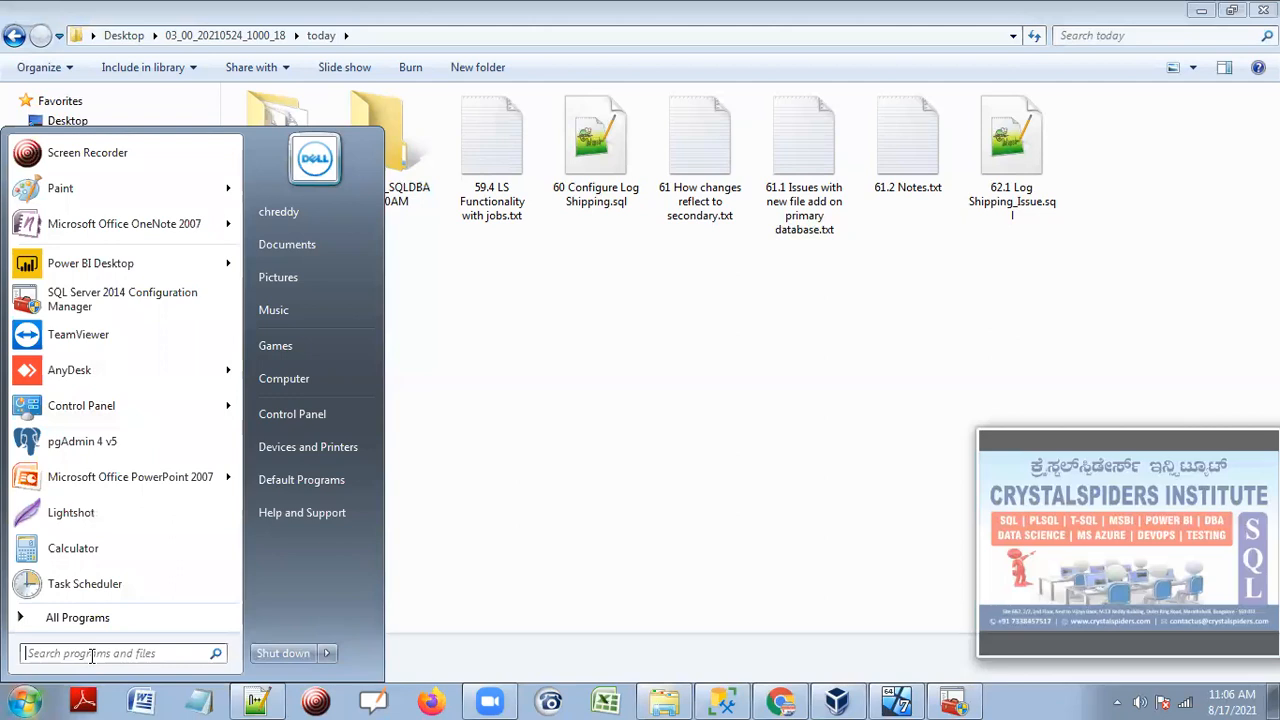
text(run)
key(Return)
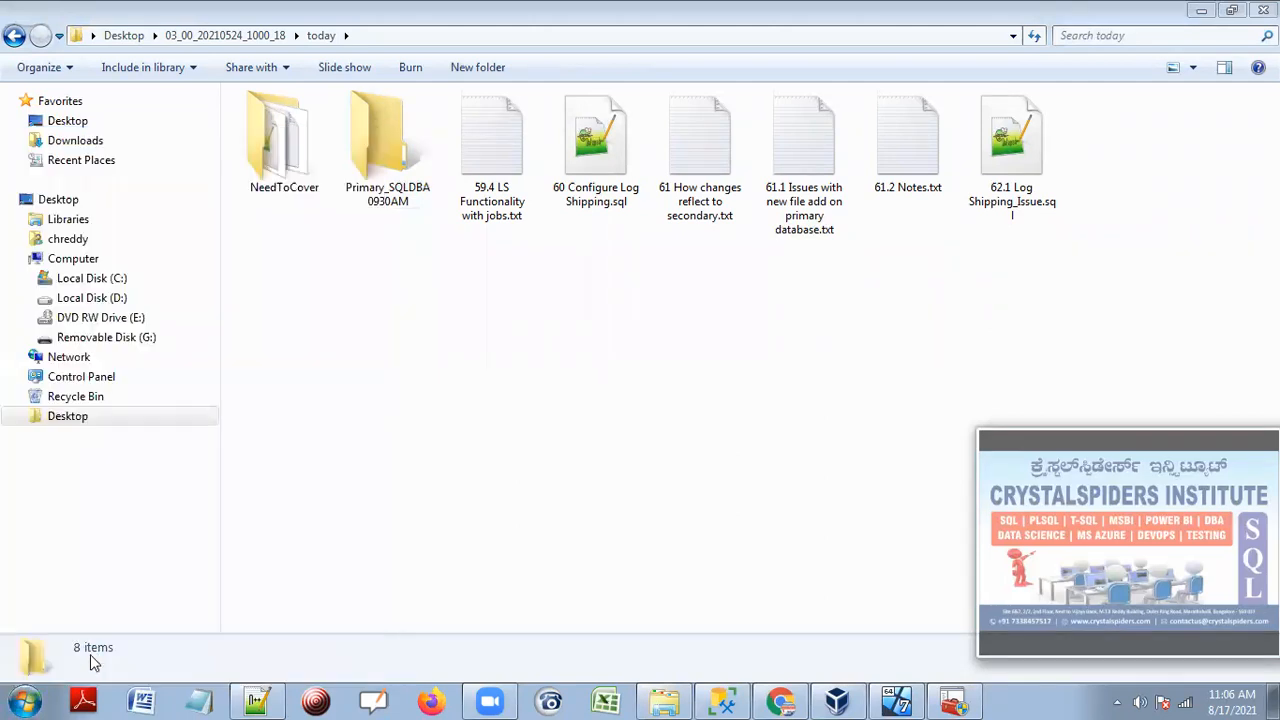
text(\\)
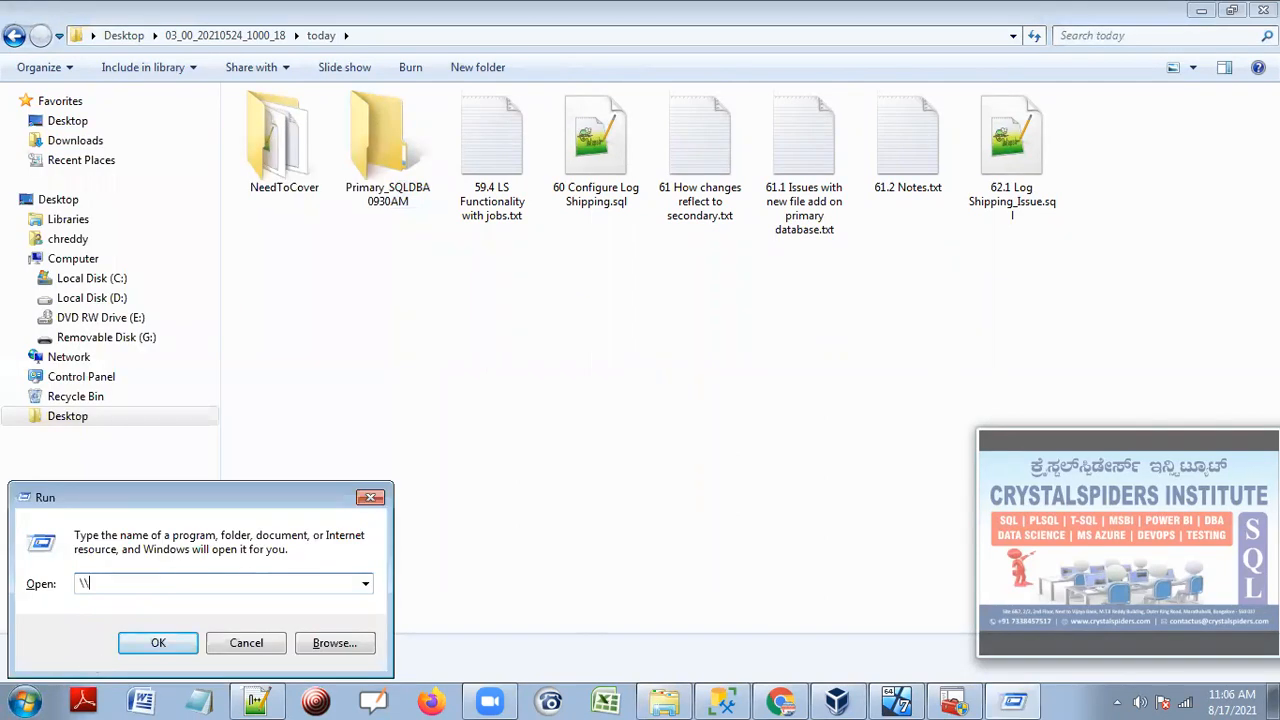
text(chreddy-pc\)
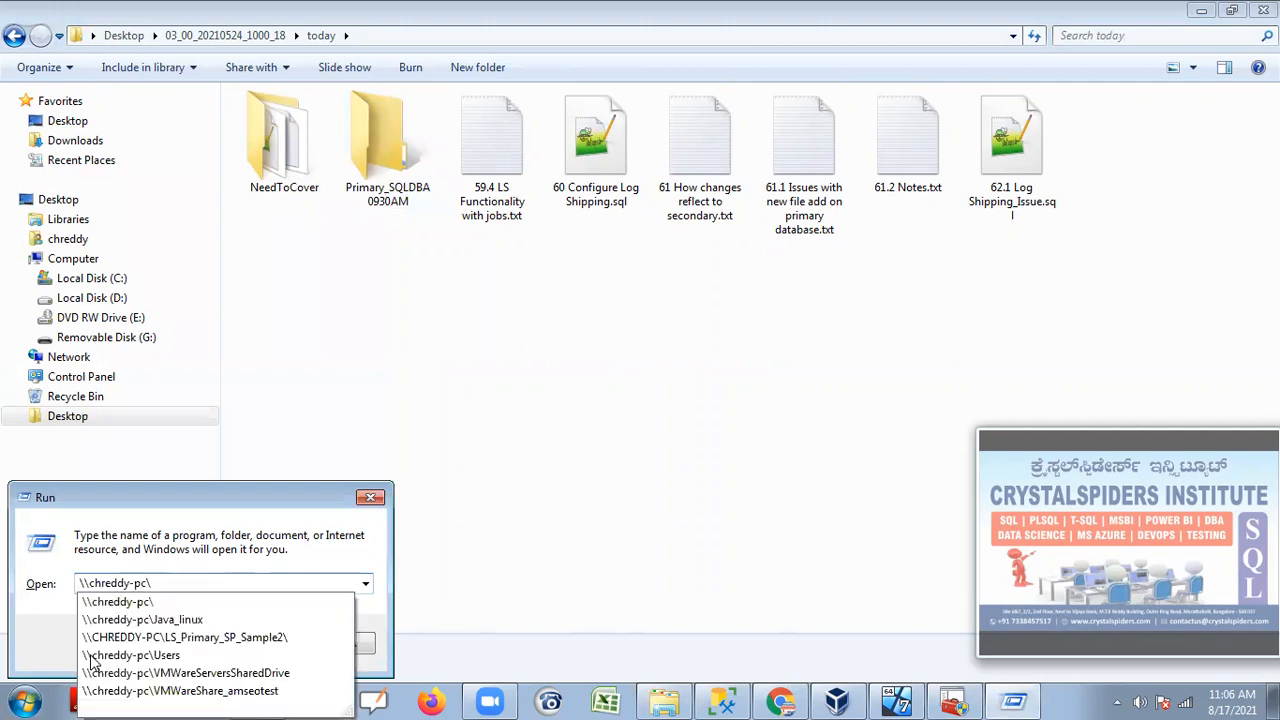
key(Return)
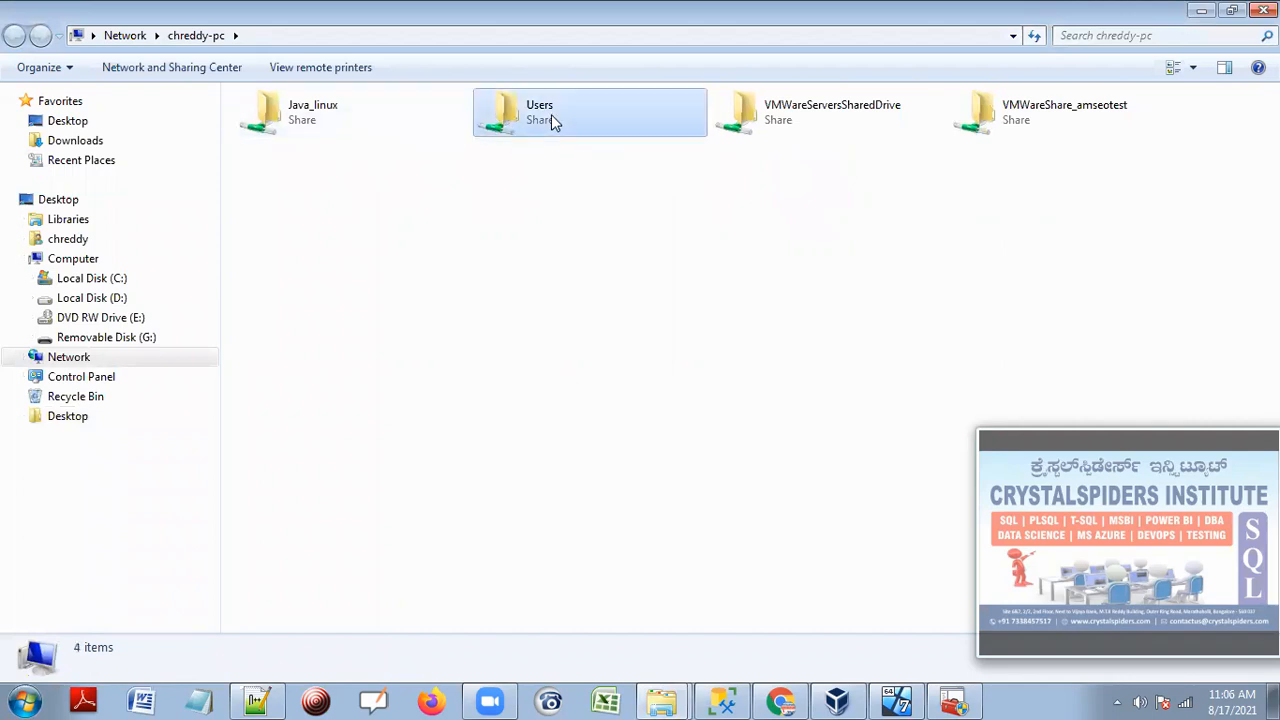
double_click(551, 114)
double_click(425, 131)
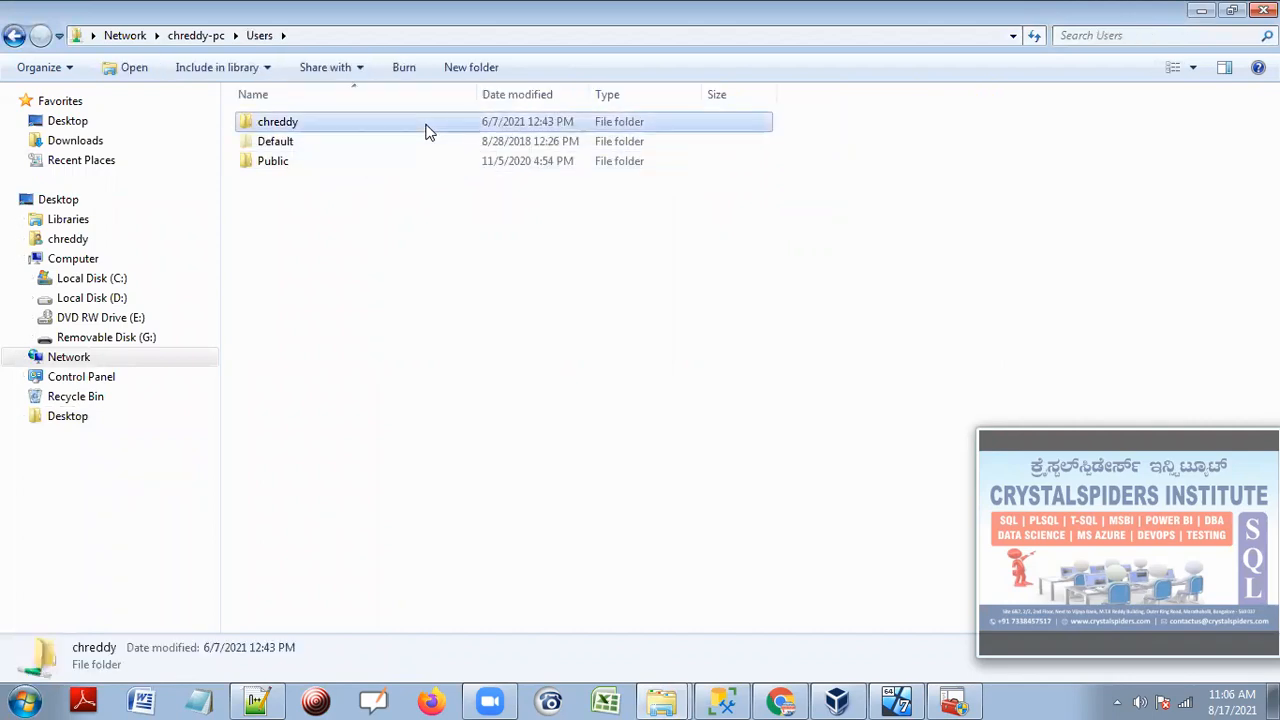
key(alt+Tab)
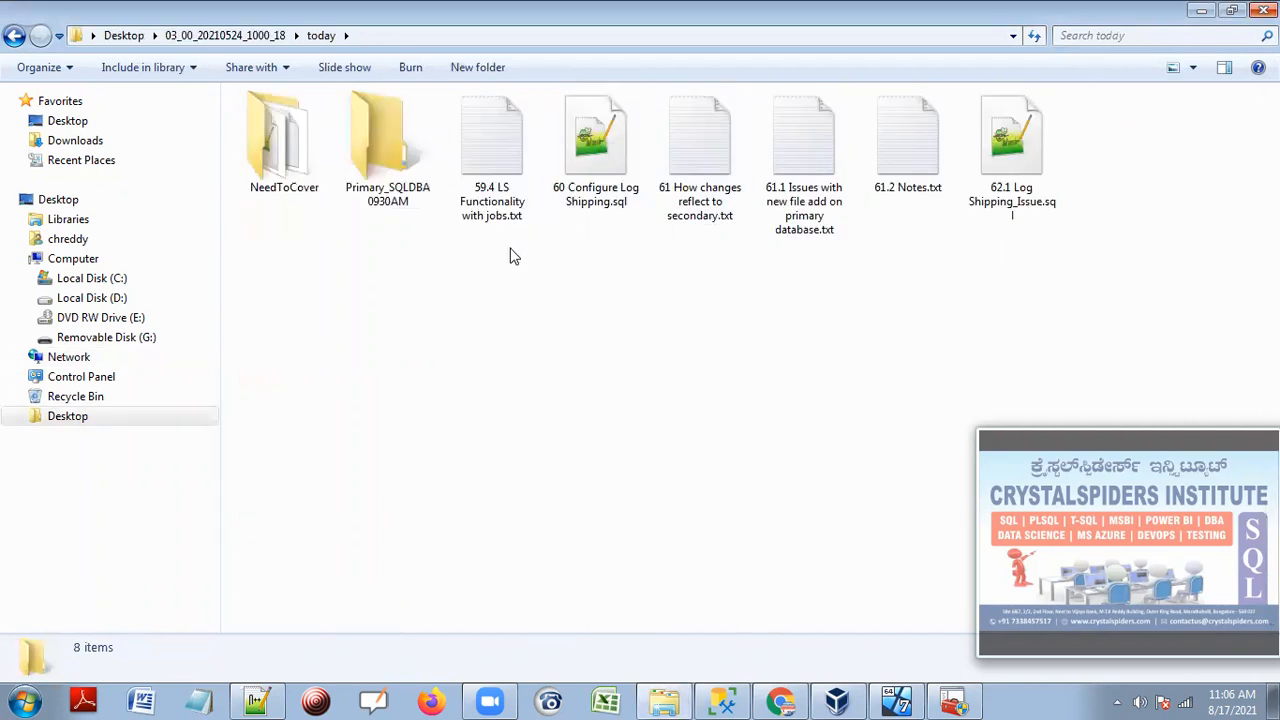
click(389, 161)
Open Primary_SQLDBA0930AM's properties and enable Share this folder in Advanced Sharing.
right_click(386, 150)
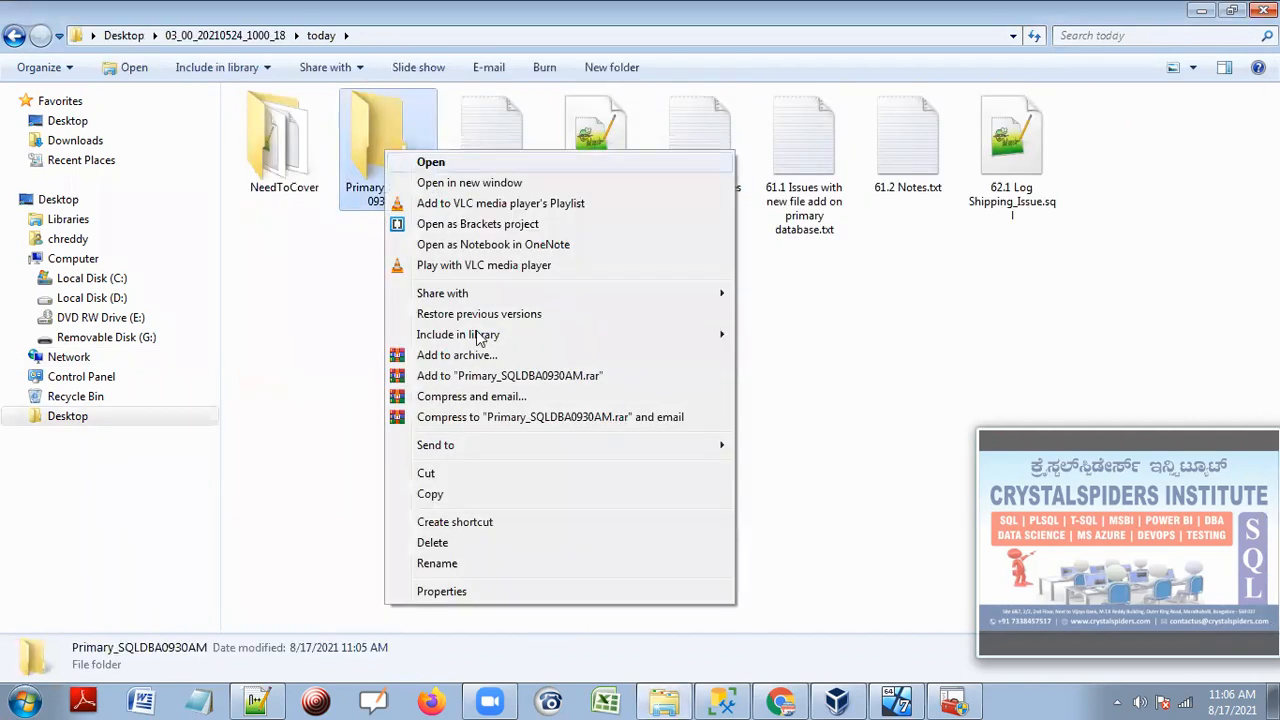
click(436, 591)
click(466, 194)
click(428, 200)
click(486, 443)
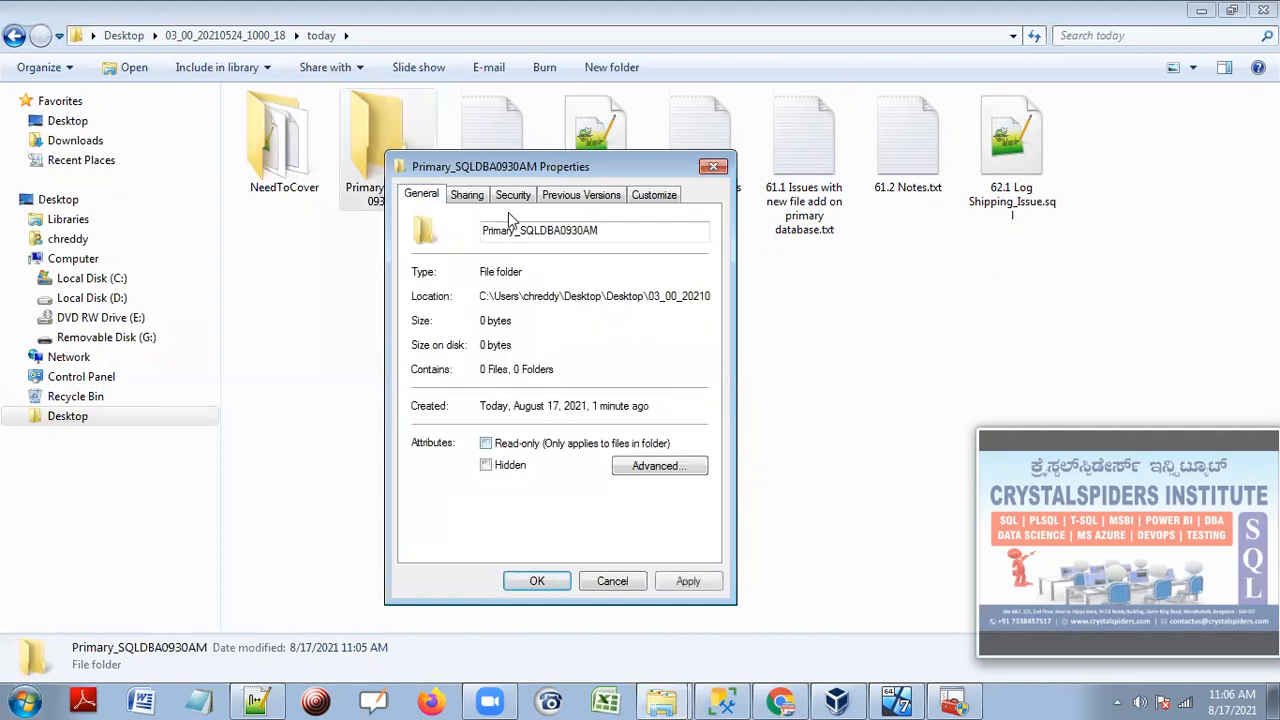
click(466, 194)
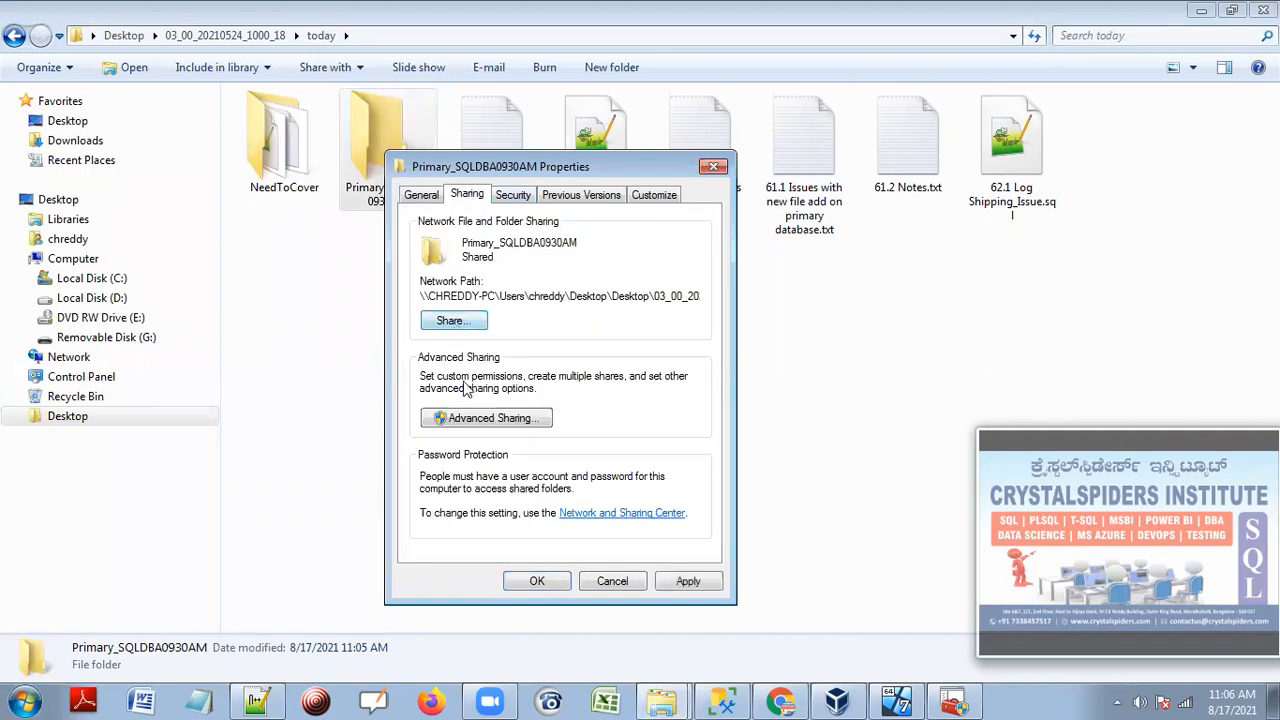
click(476, 420)
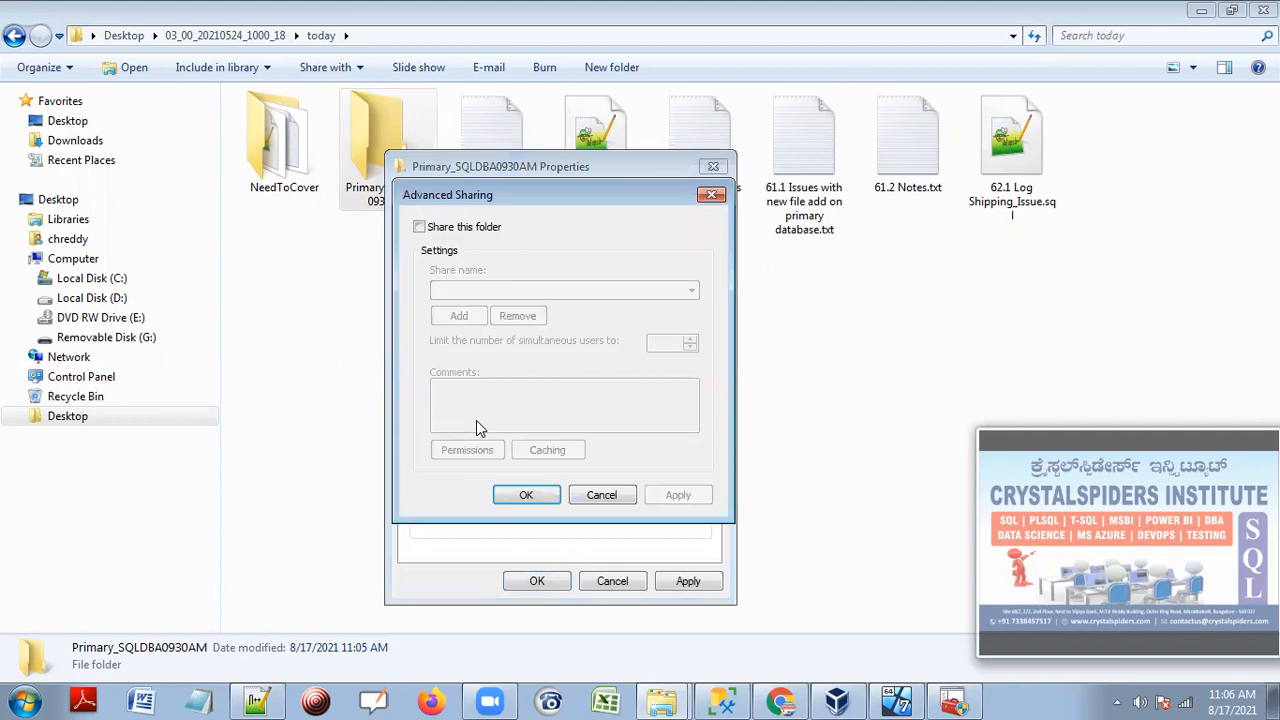
click(419, 227)
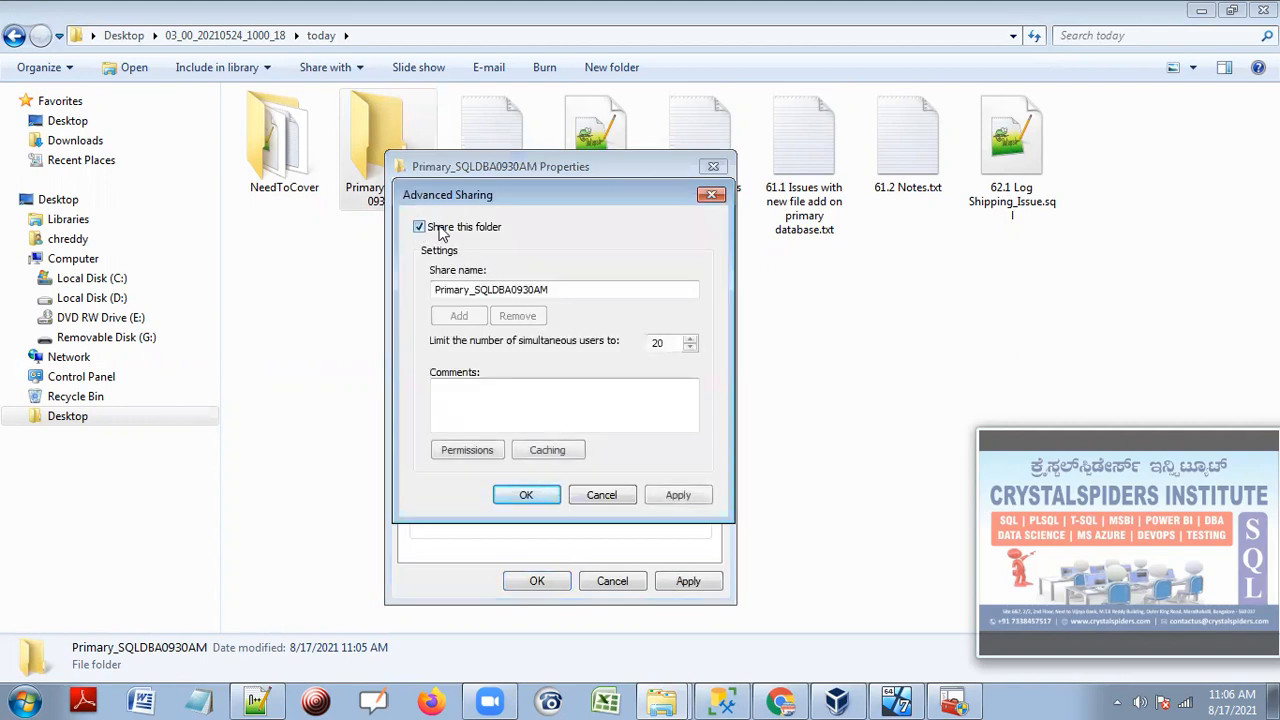
Grant Everyone and the added local user account Full Control in the share permissions.
click(469, 452)
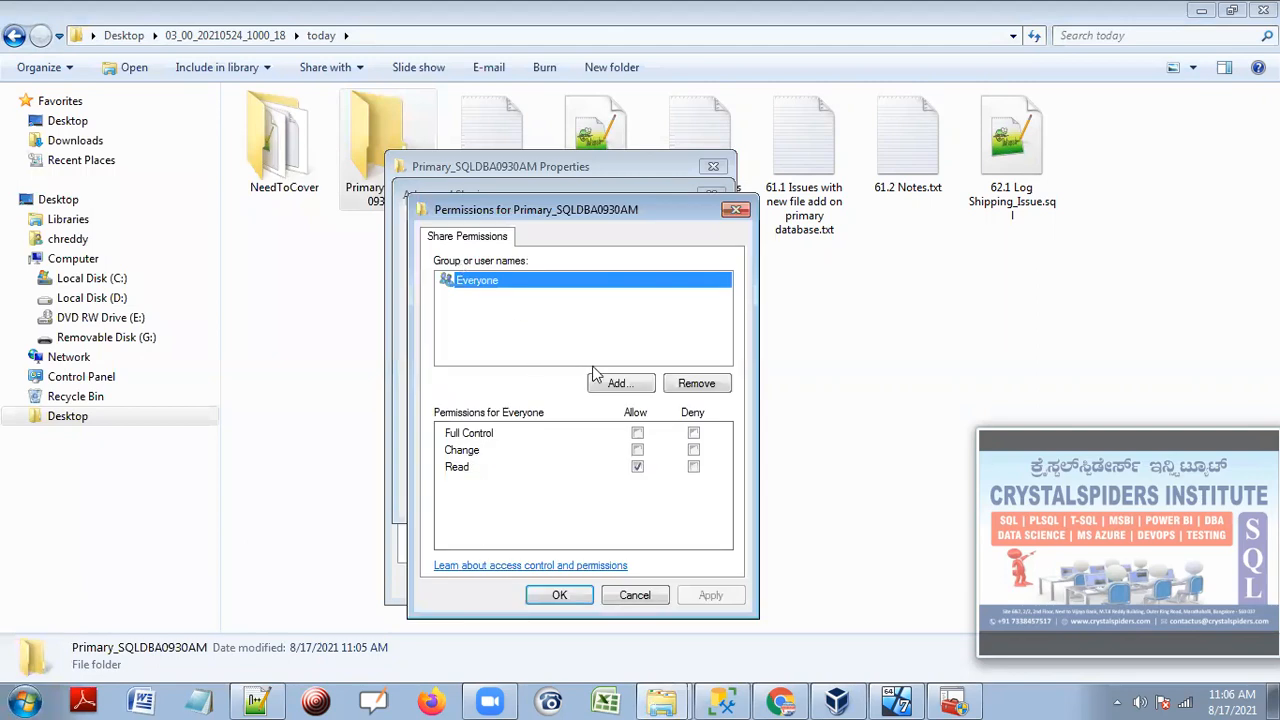
click(637, 433)
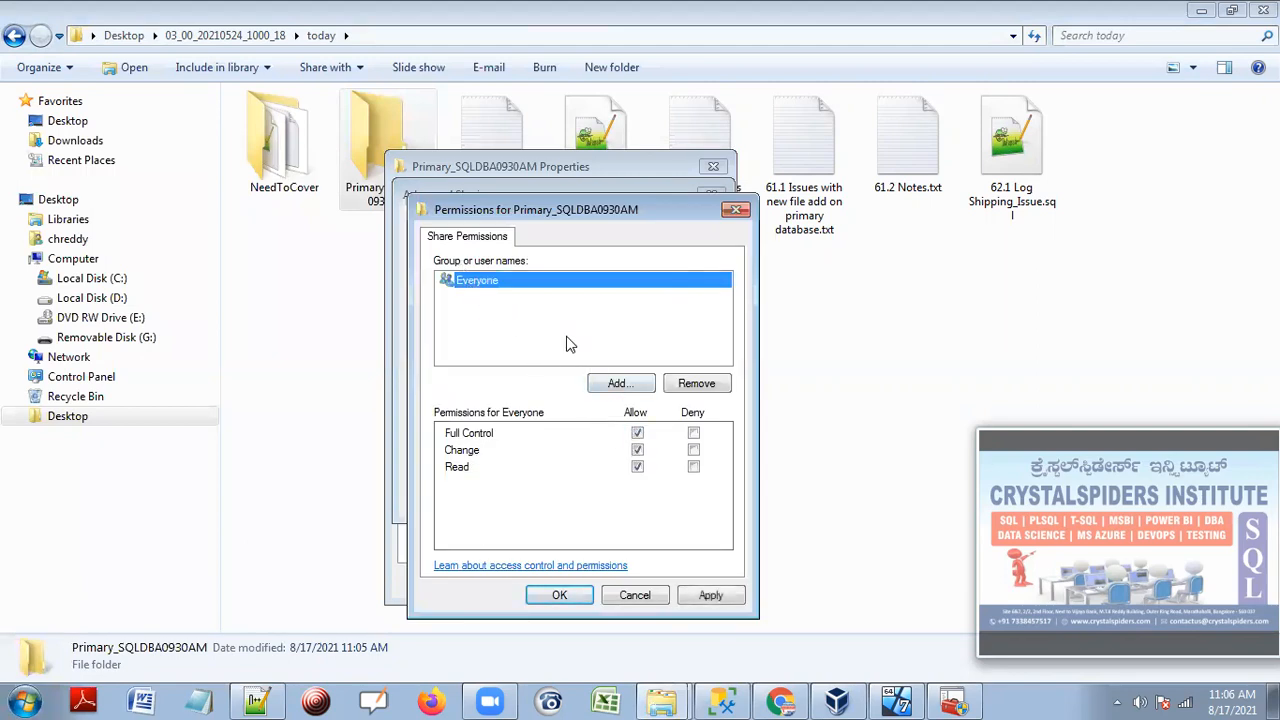
click(621, 383)
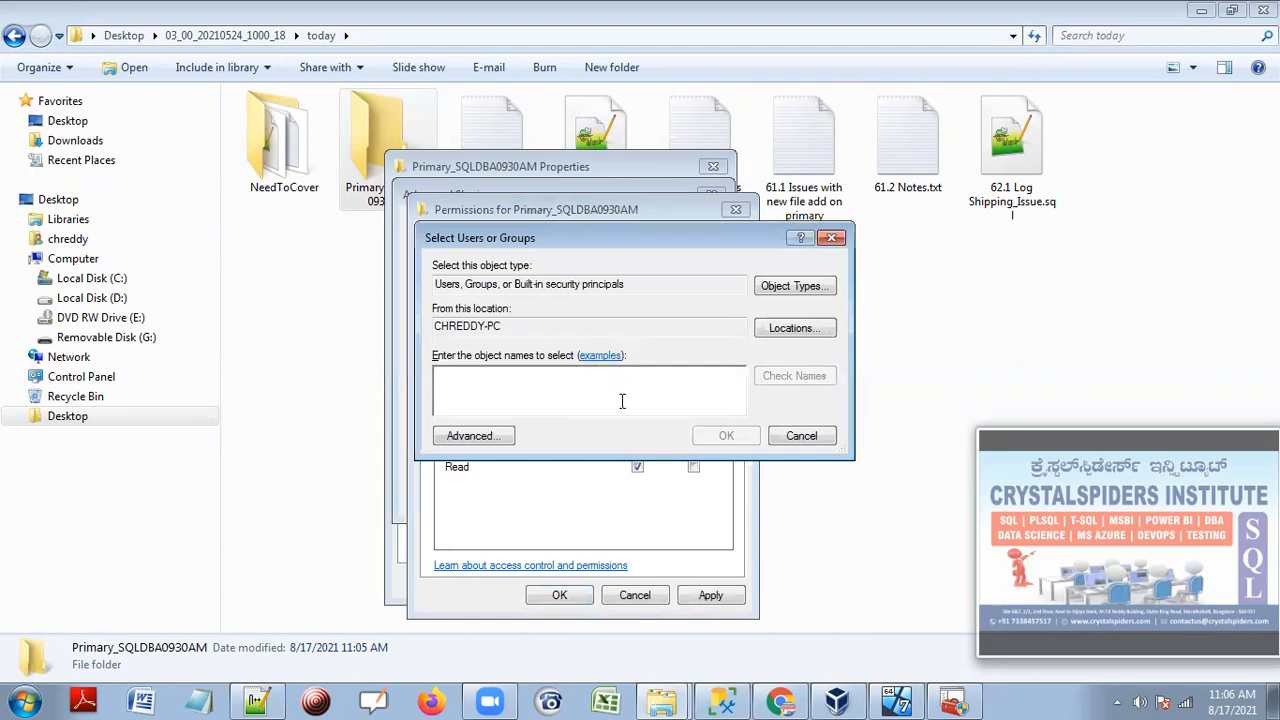
text(chred)
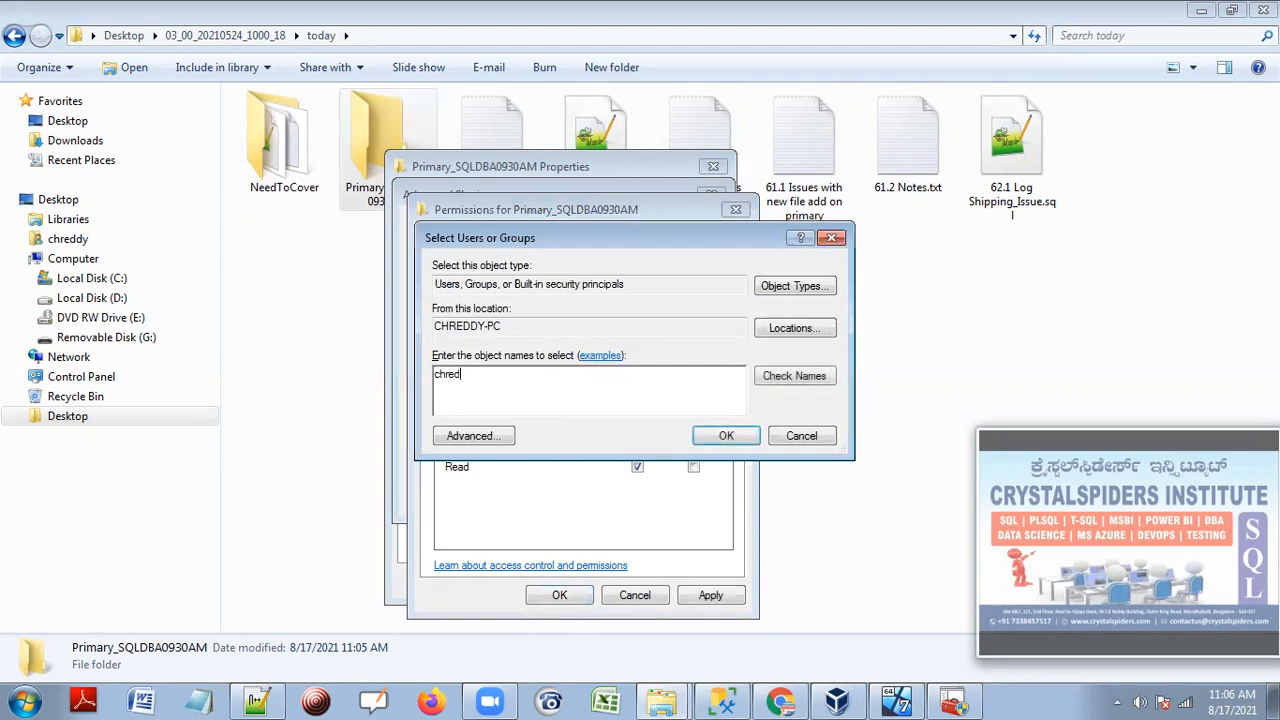
text(dy)
click(790, 374)
click(727, 436)
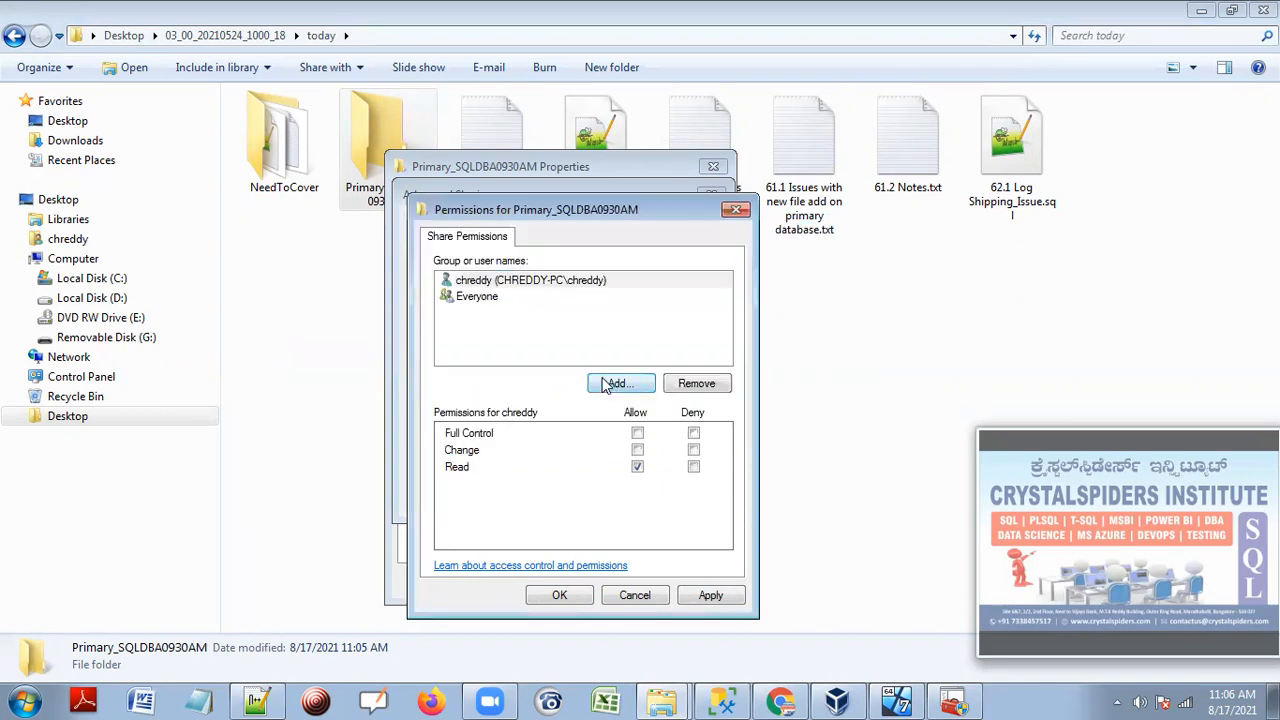
click(486, 297)
click(637, 433)
click(638, 450)
click(512, 281)
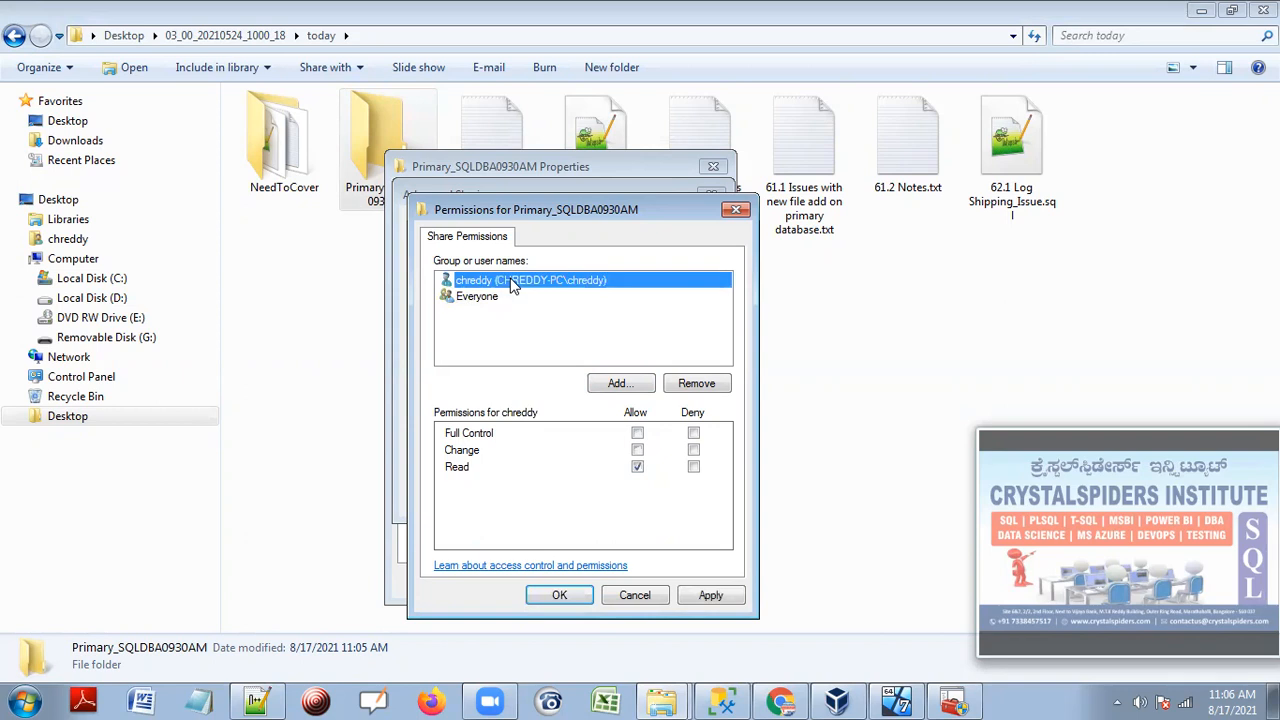
click(638, 433)
click(496, 282)
Apply the permission and sharing changes and close the folder properties.
click(711, 595)
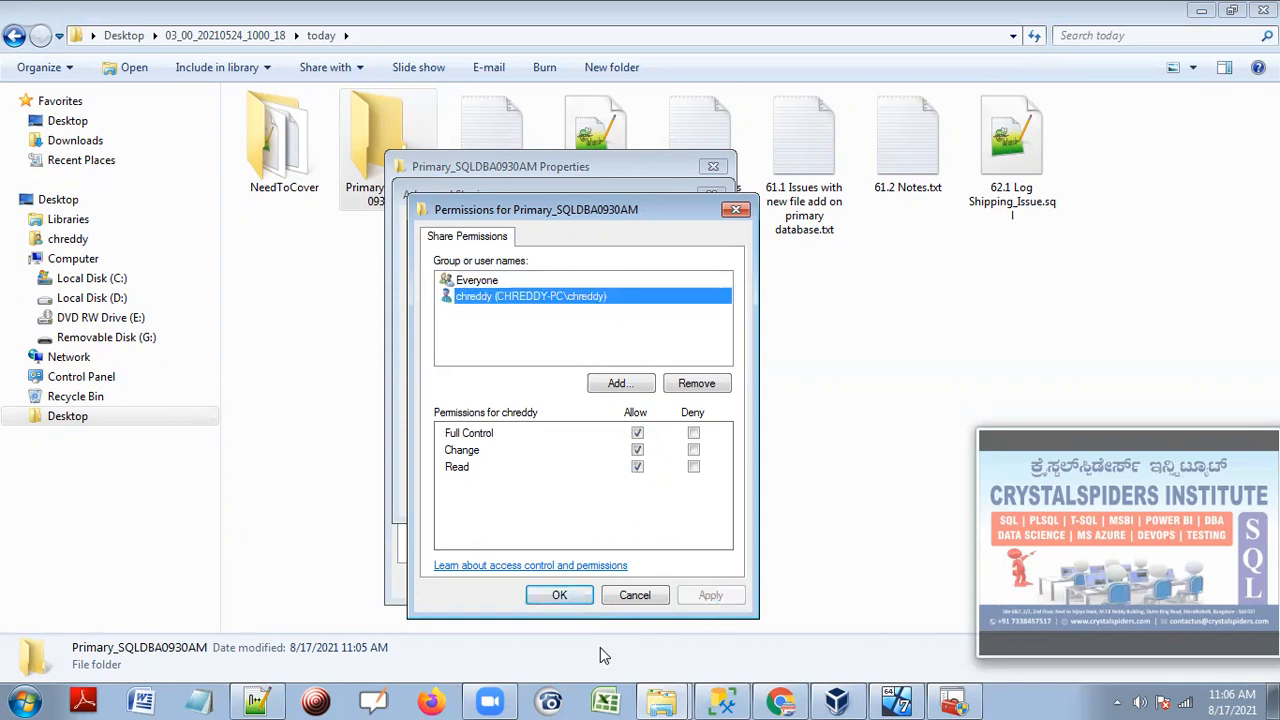
click(560, 595)
click(678, 495)
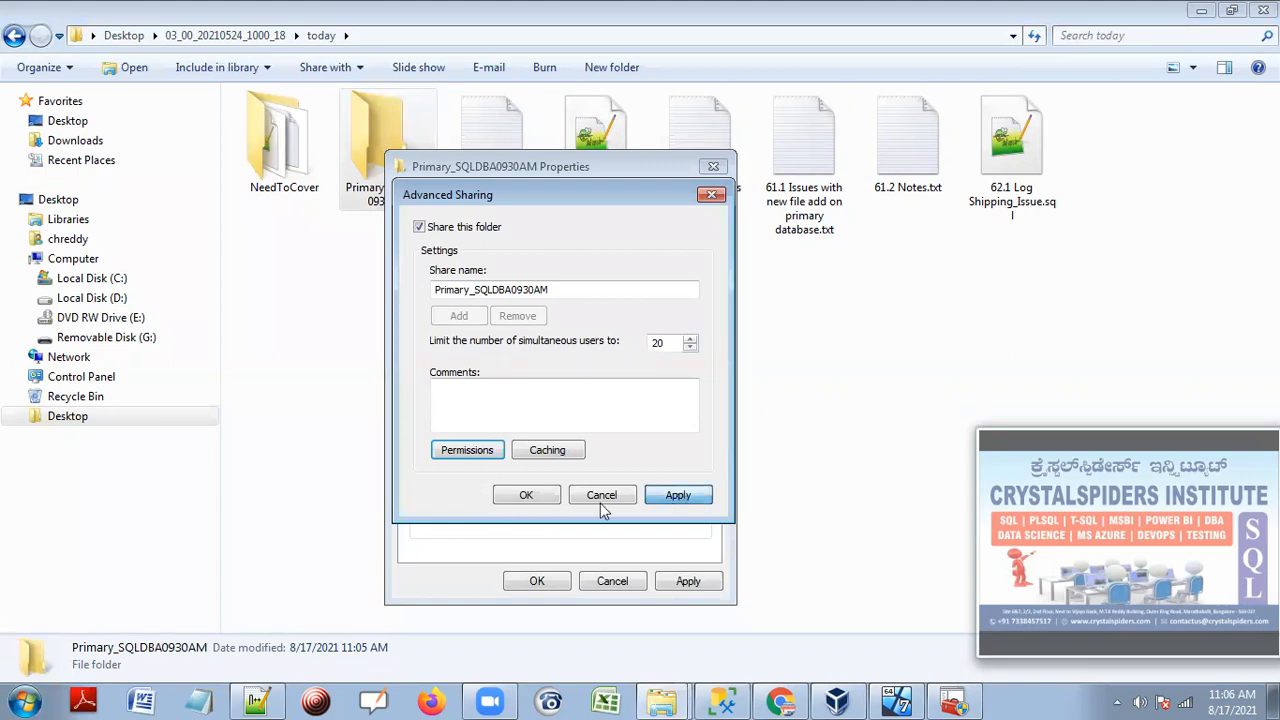
click(542, 495)
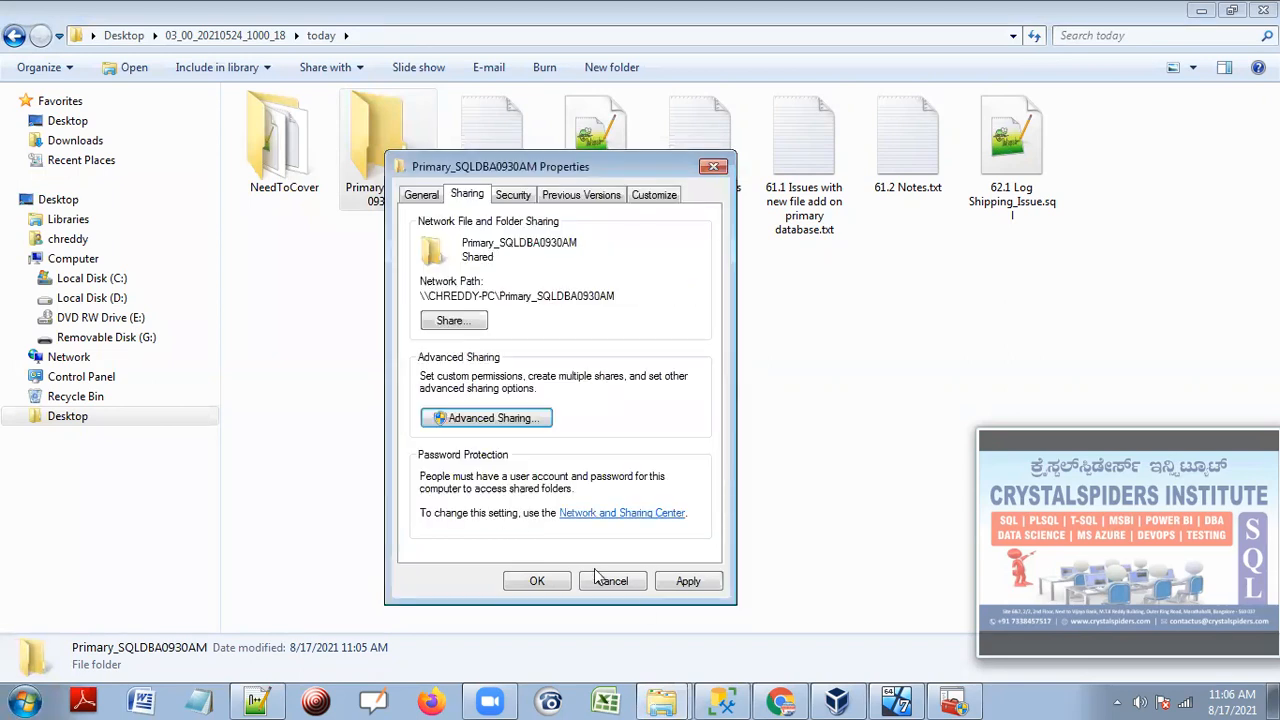
click(686, 582)
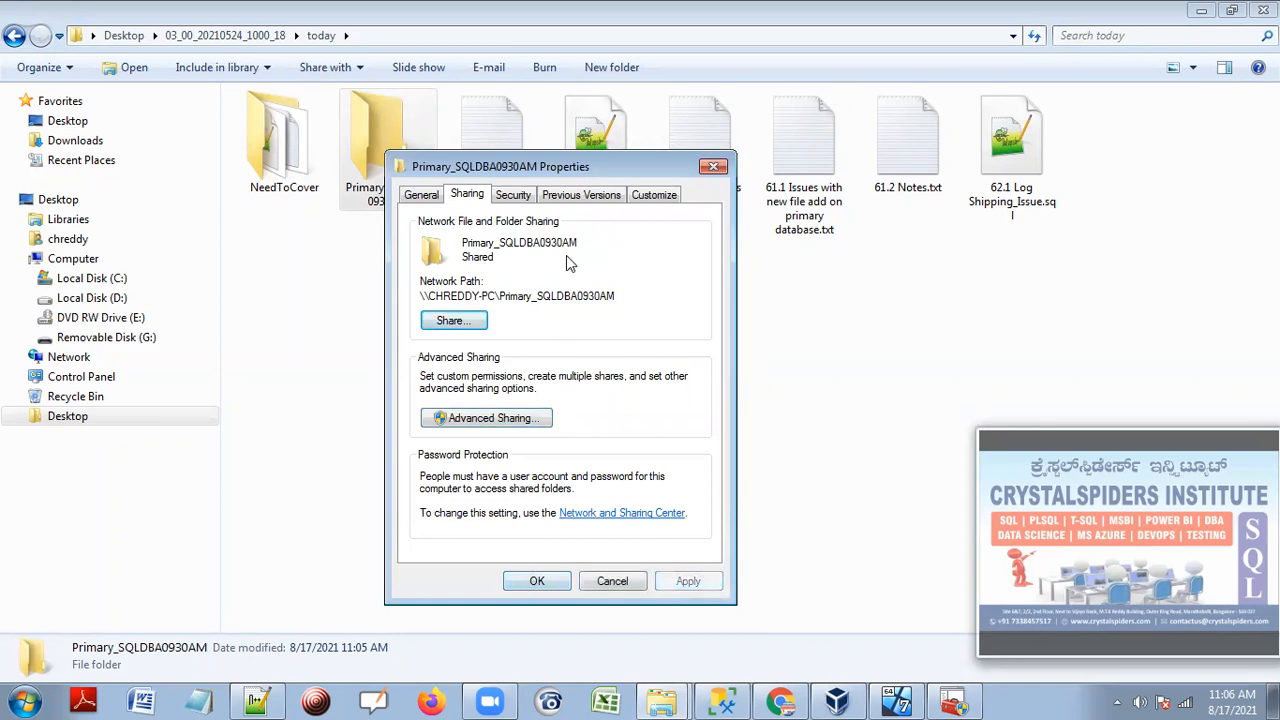
click(537, 581)
click(403, 302)
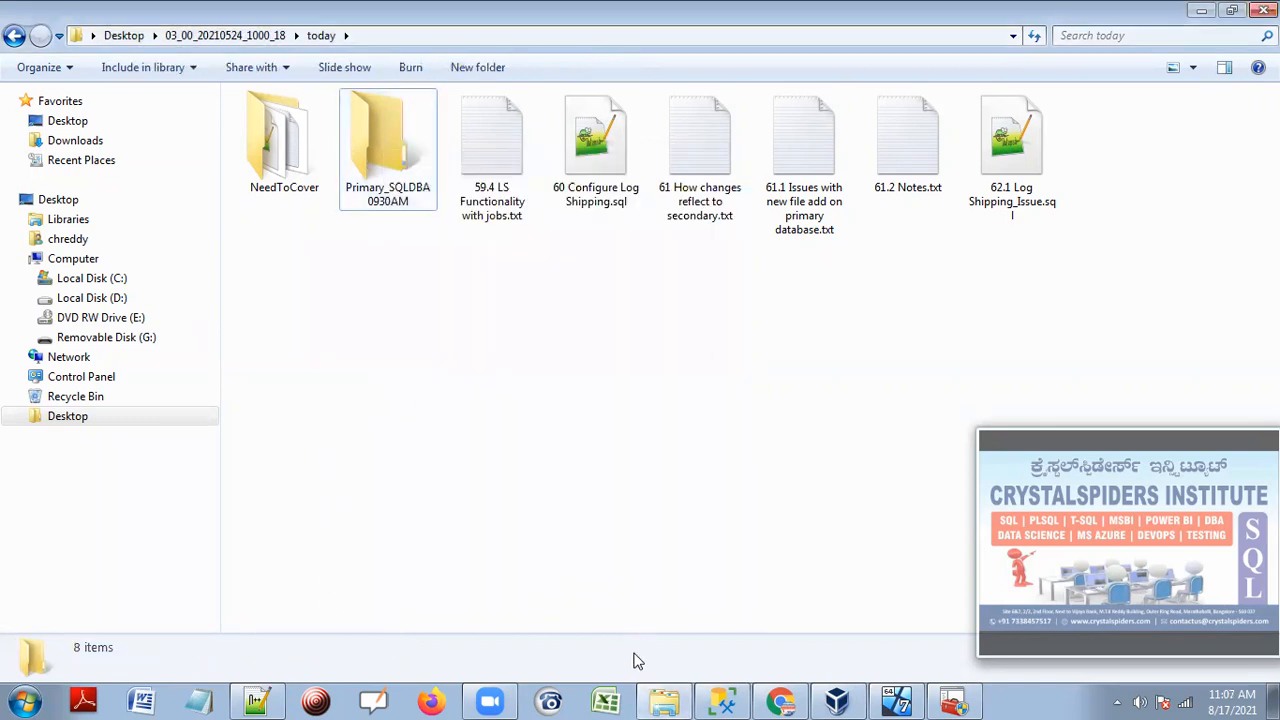
click(24, 701)
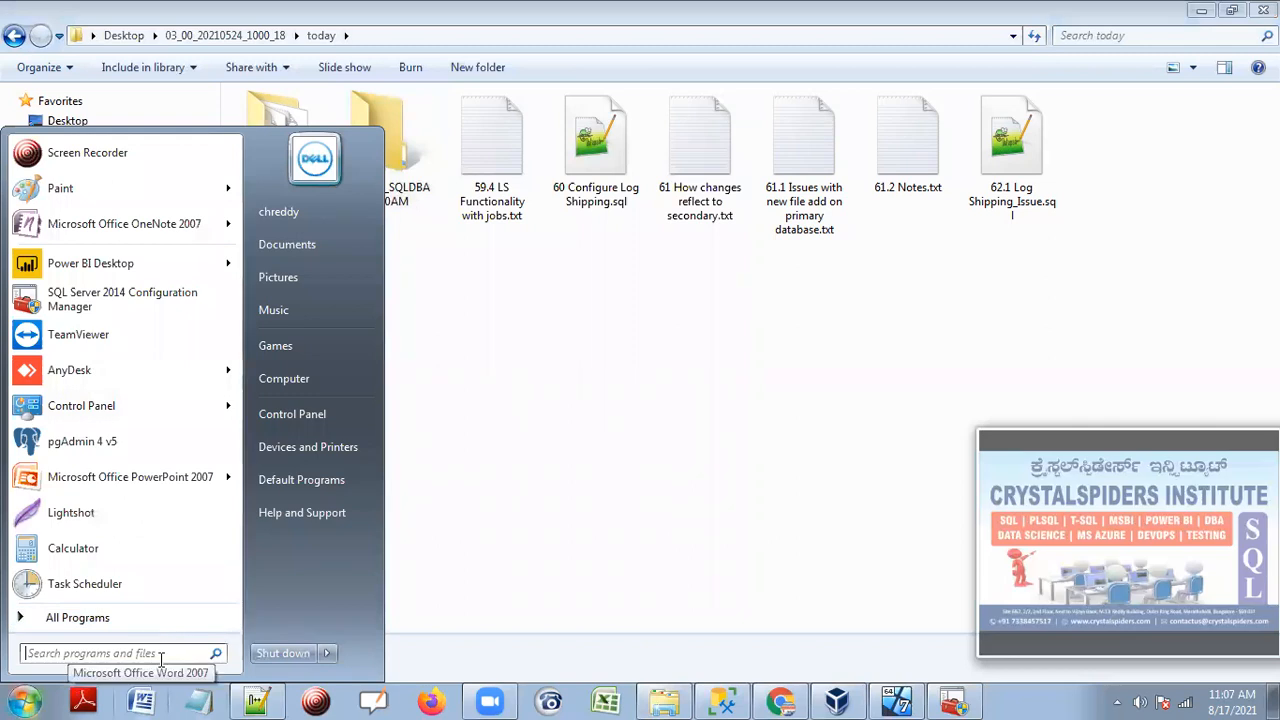
Open the empty Primary_SQLDBA0930AM share over the network via Run at \\chreddy-pc.
text(run)
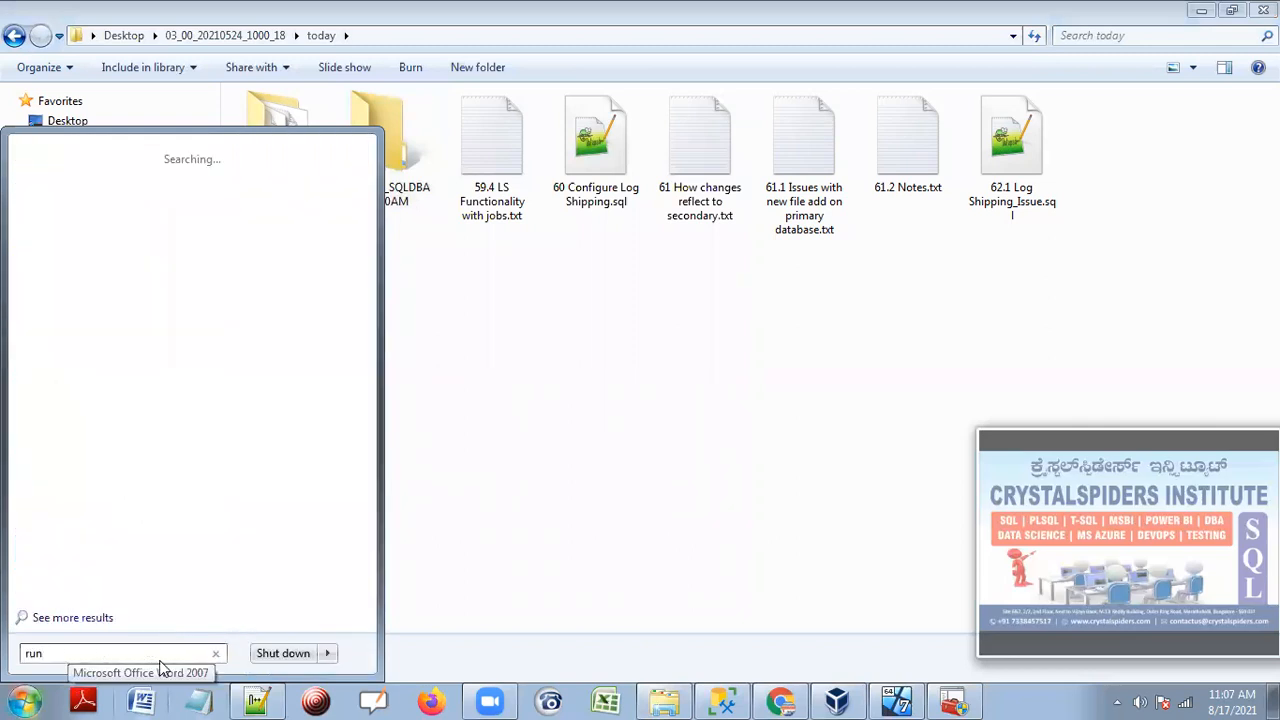
key(Return)
text(\chreddy-p)
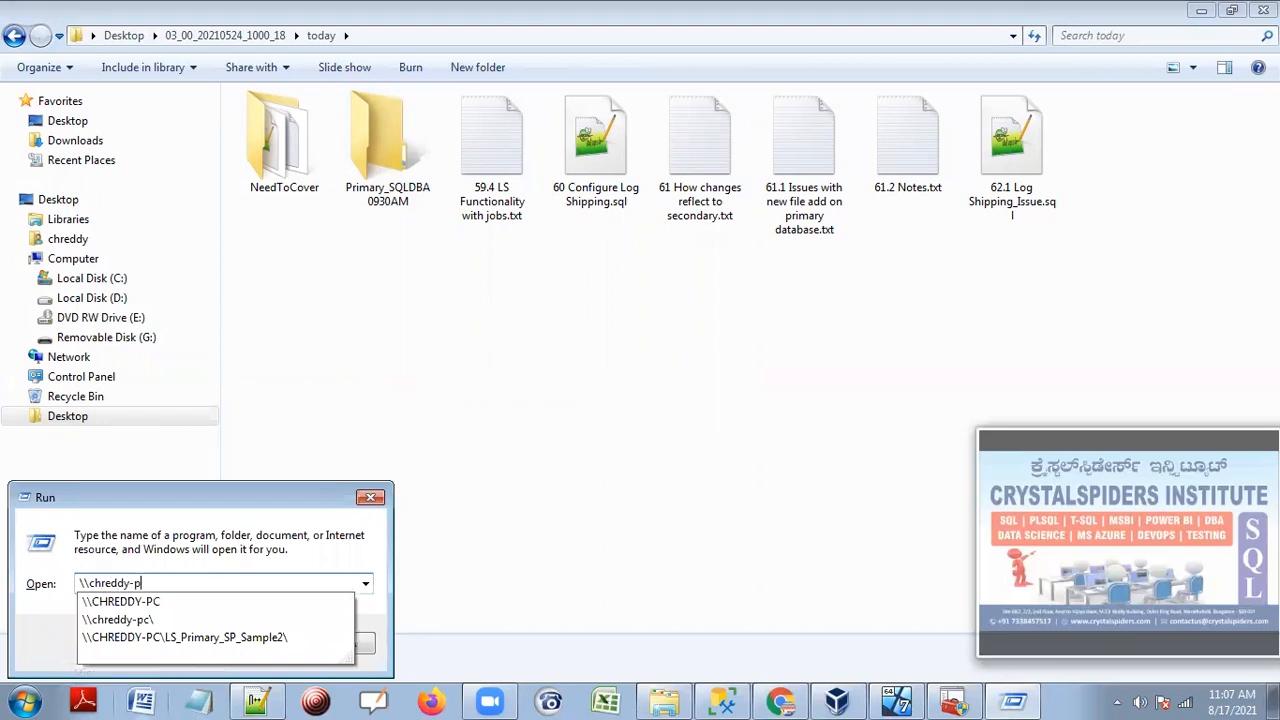
text(c\)
key(Return)
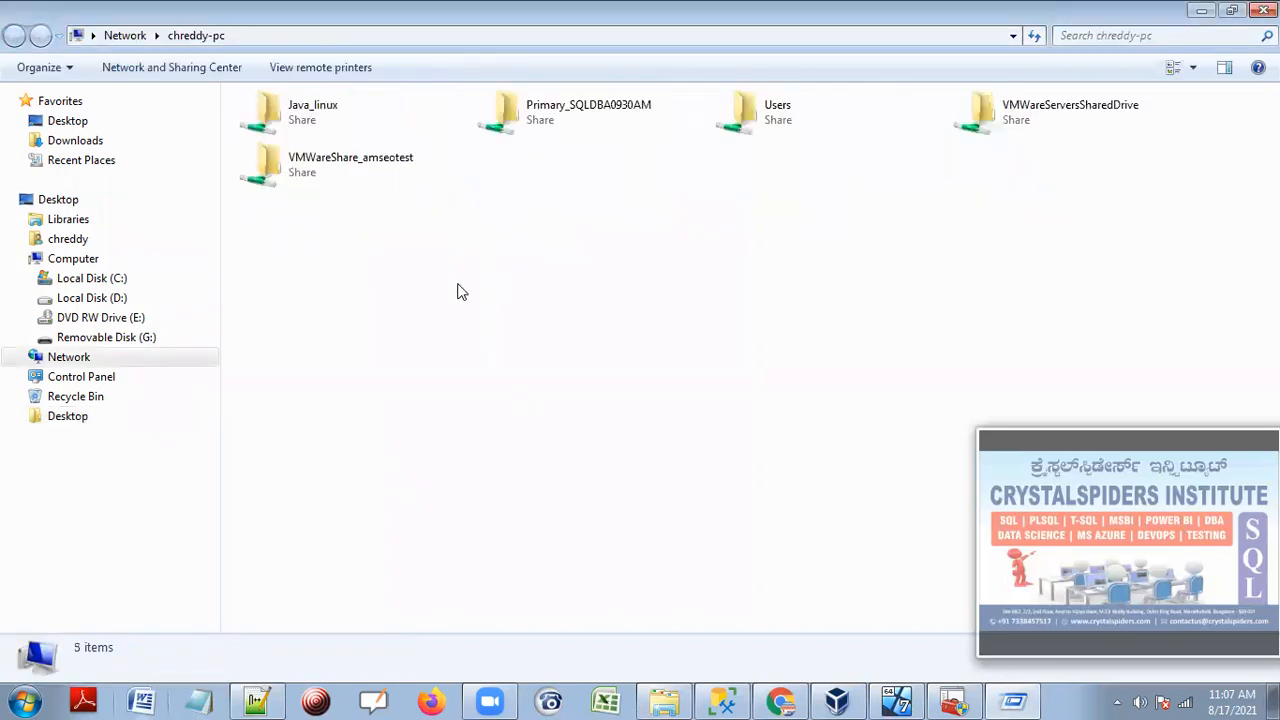
double_click(558, 110)
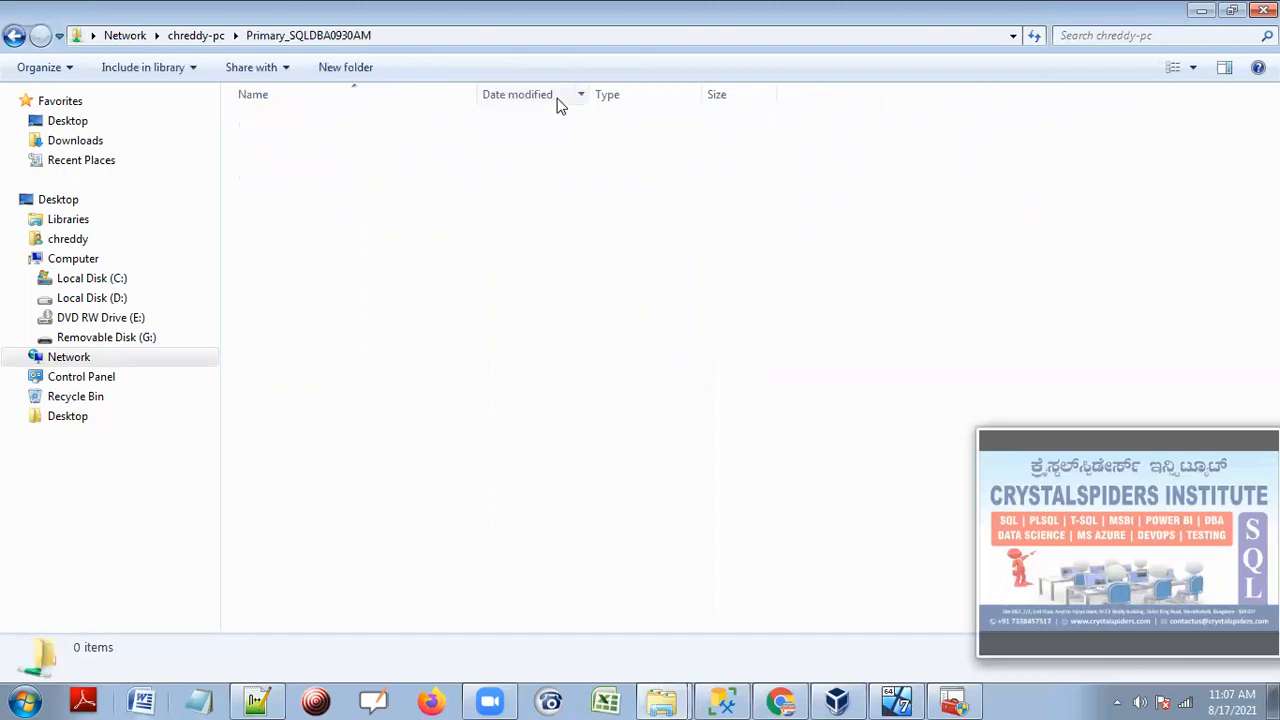
Copy the share's network path from the address bar and return to the notes script.
click(284, 31)
click(157, 36)
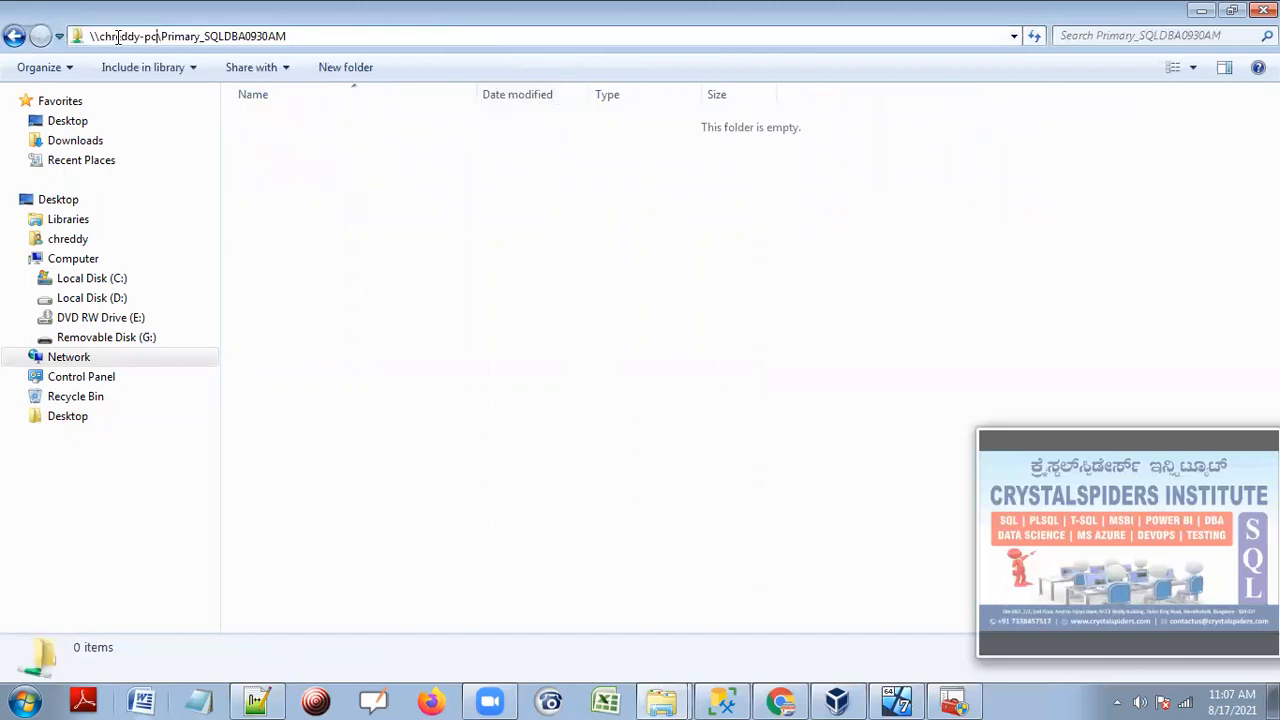
drag(91, 36, 291, 36)
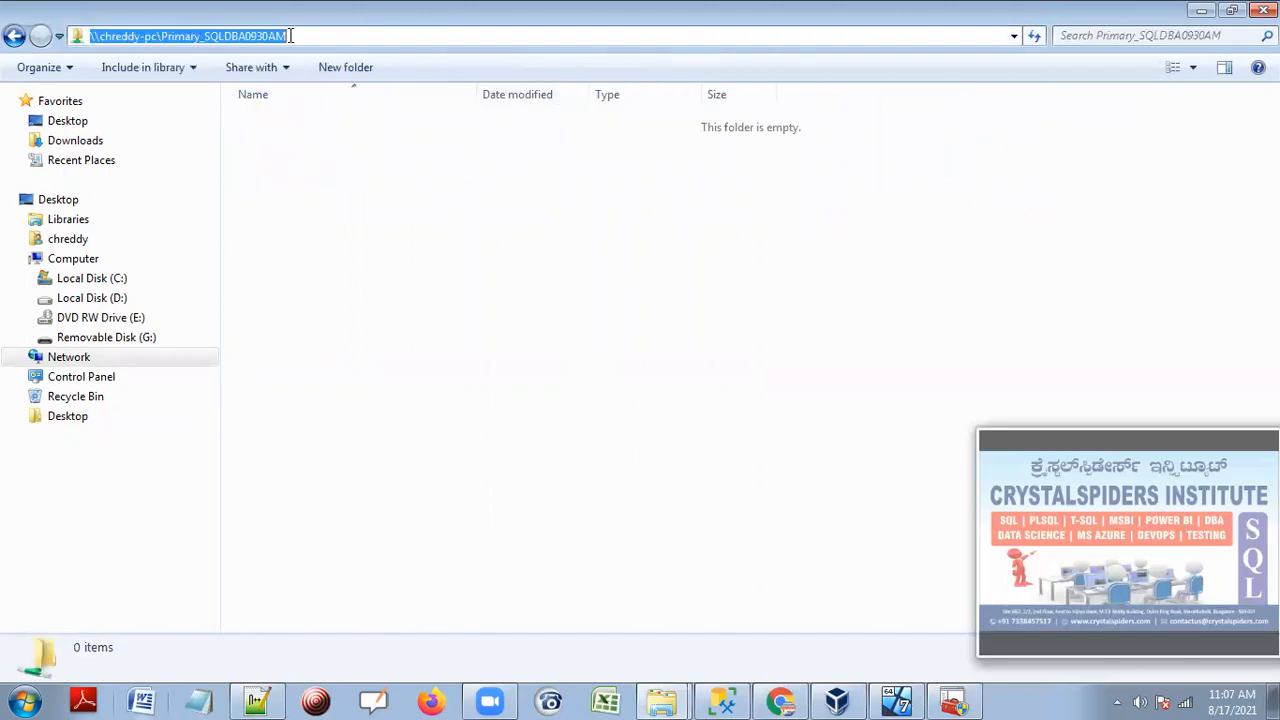
right_click(280, 36)
click(327, 98)
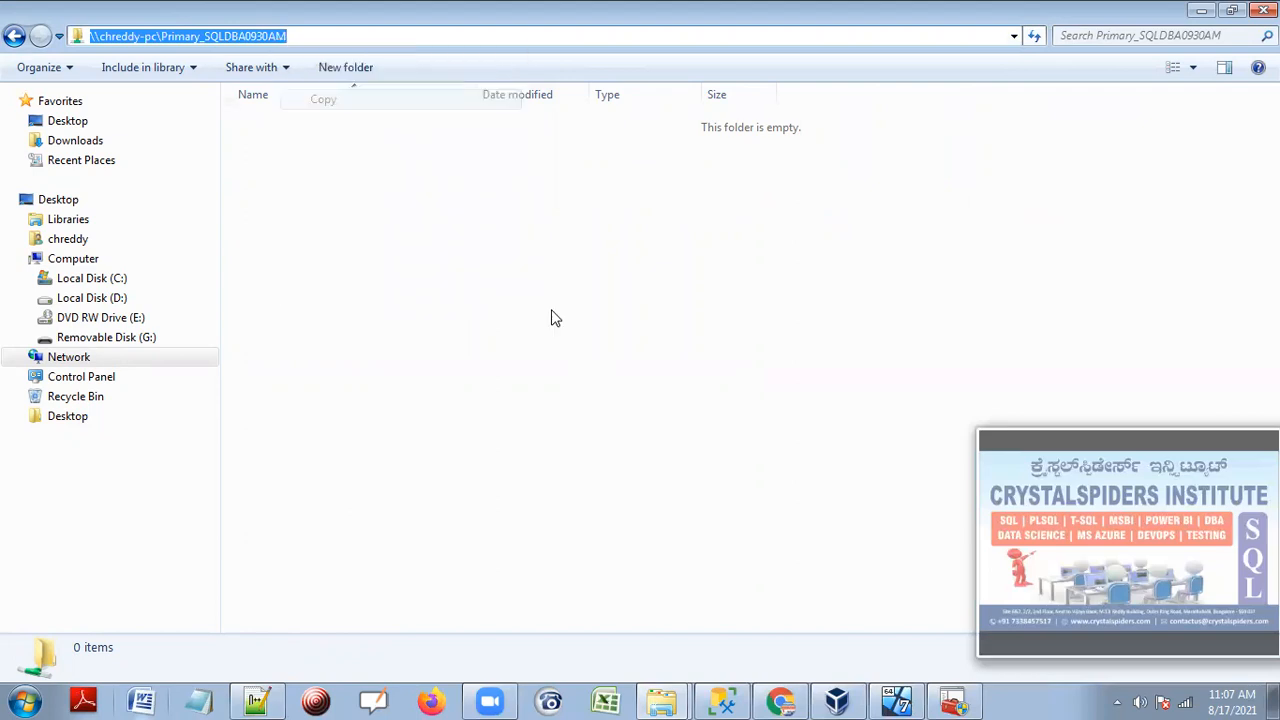
click(730, 683)
click(665, 370)
Paste the copied network share path over the old path on line 25.
drag(460, 392, 901, 392)
key(ctrl+v)
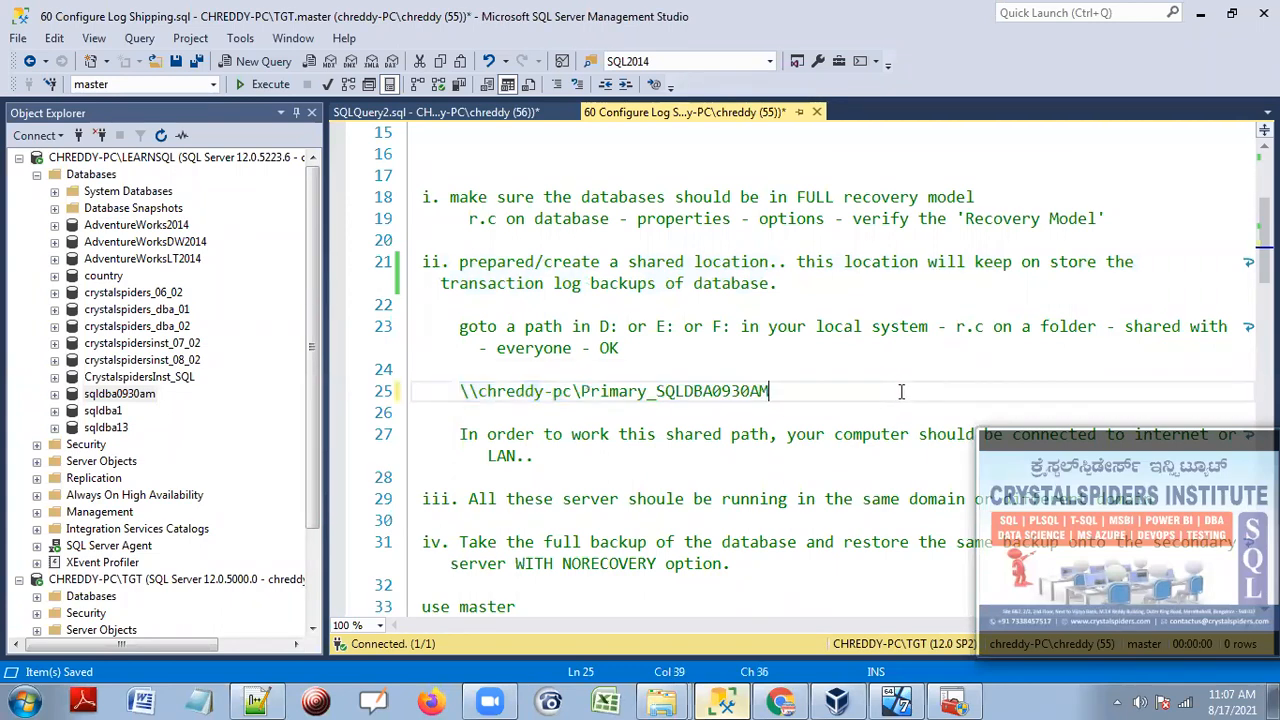
drag(462, 392, 770, 392)
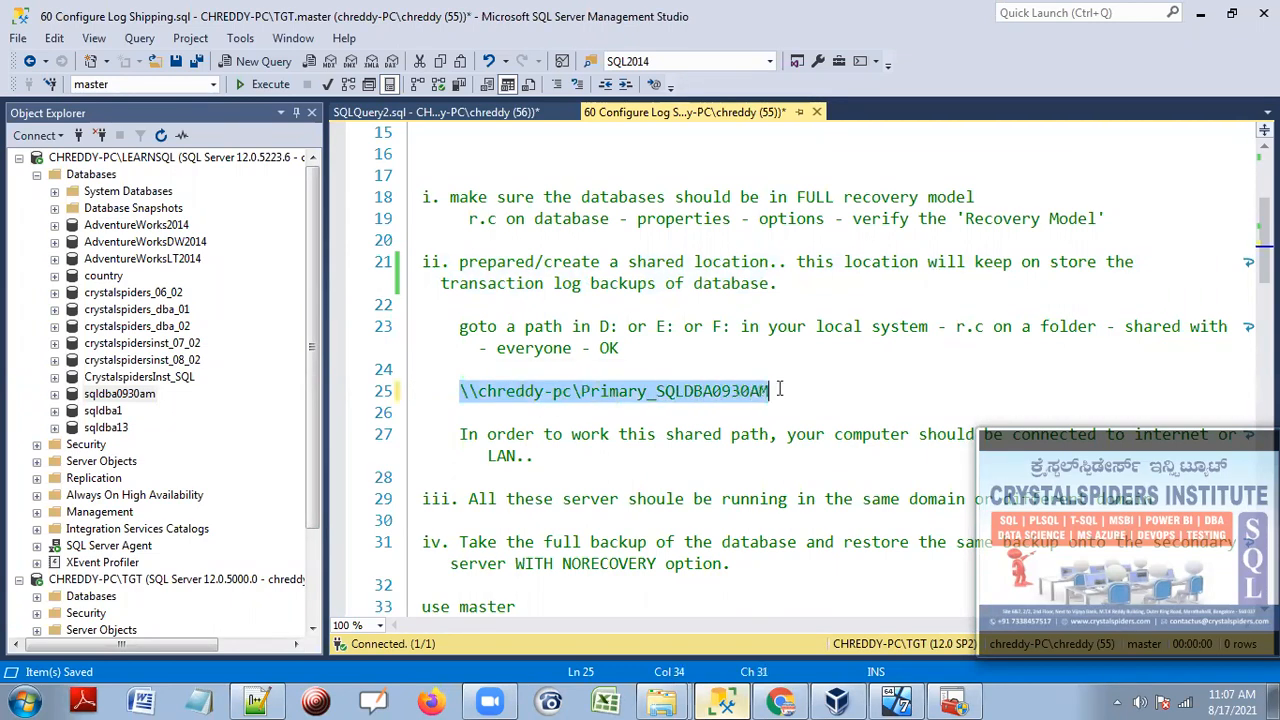
scroll(699, 338, down, 1)
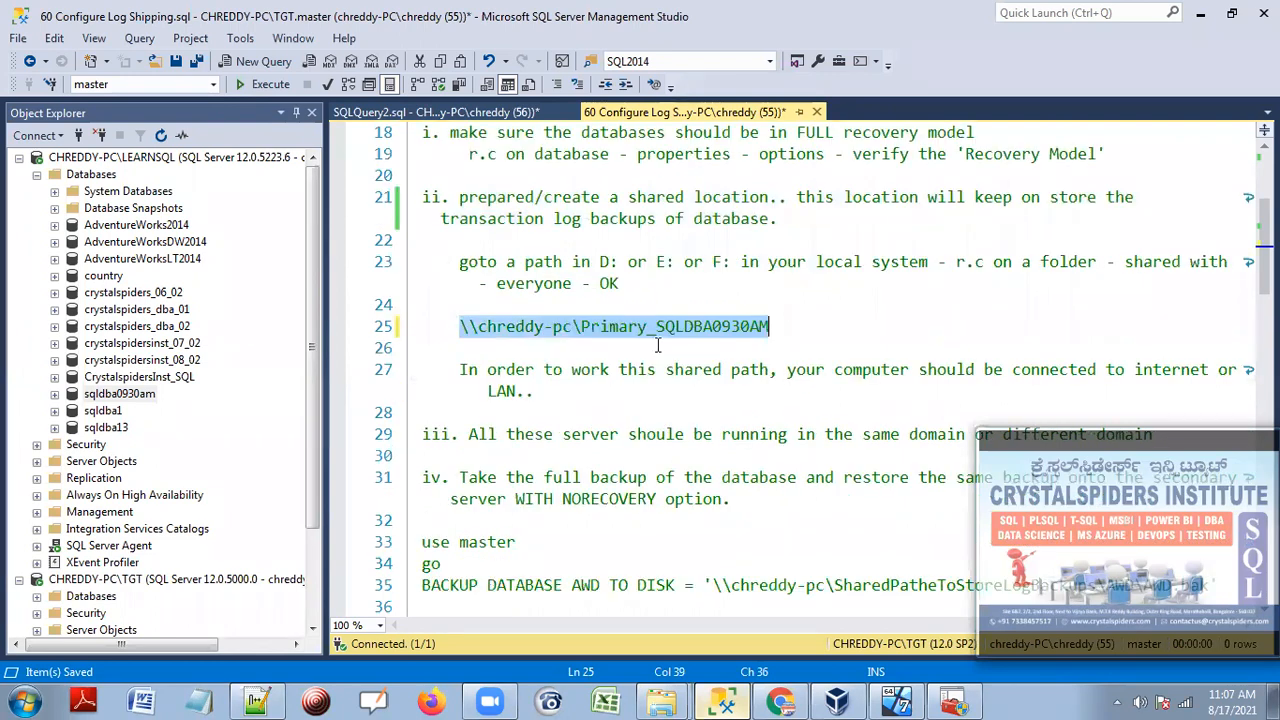
click(800, 330)
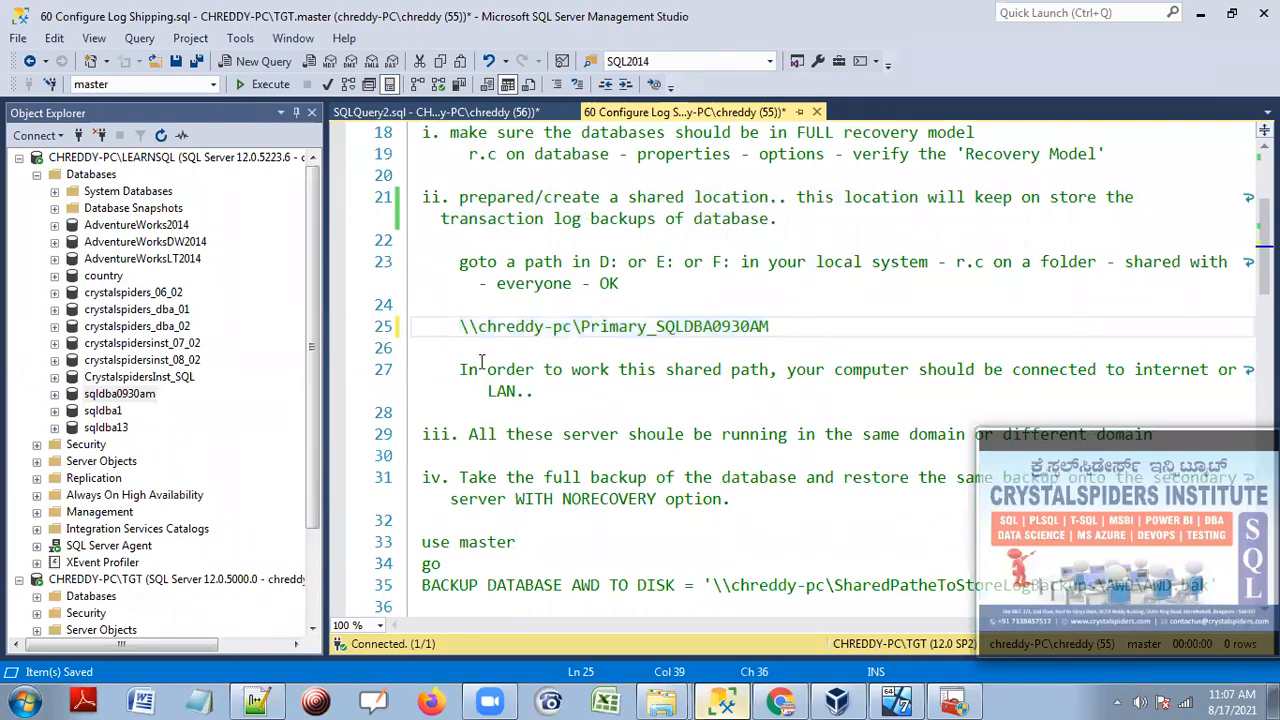
Highlight the connectivity note, share path, domain note and full backup/restore note in turn.
drag(462, 369, 656, 396)
scroll(682, 383, down, 1)
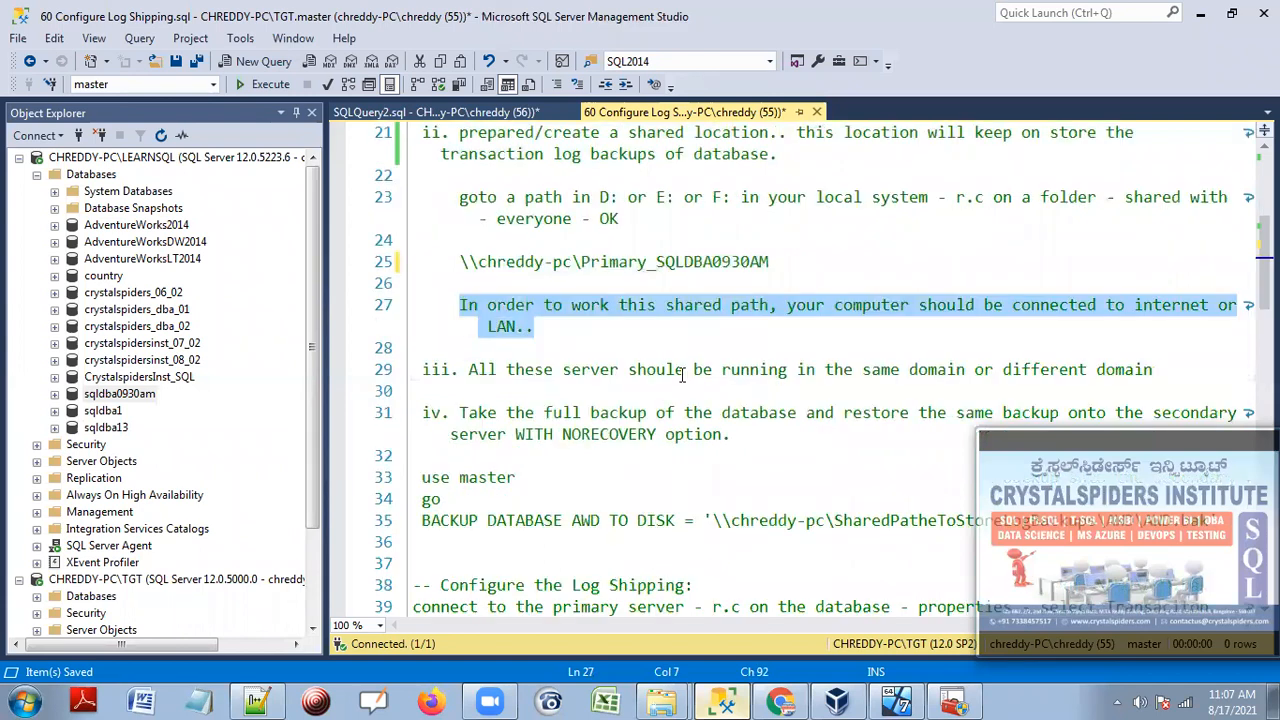
drag(773, 263, 459, 263)
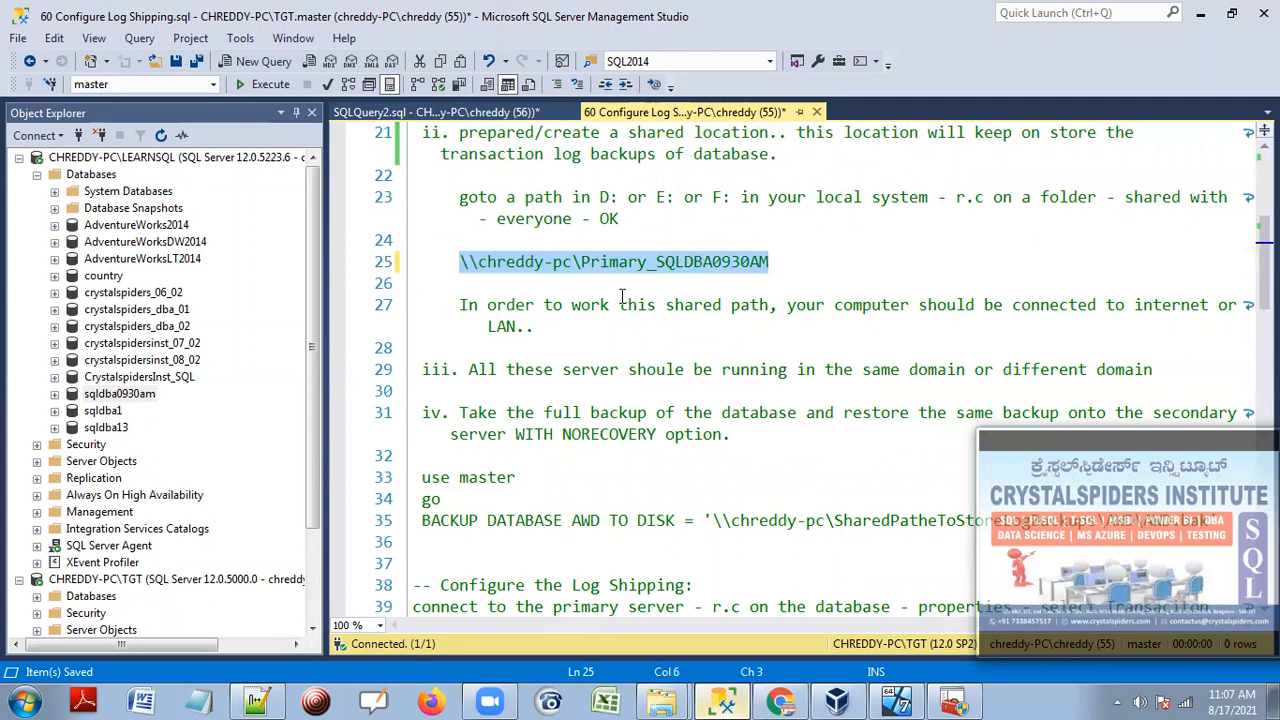
scroll(491, 349, down, 1)
drag(468, 305, 1170, 307)
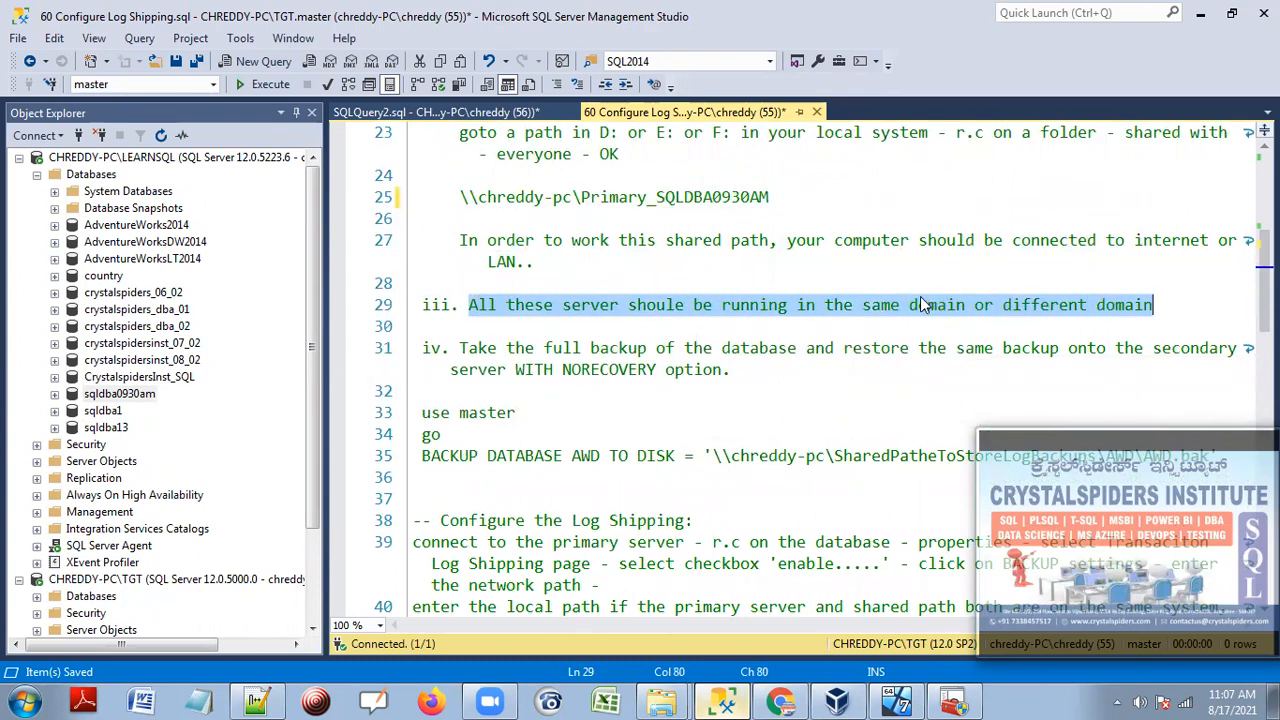
scroll(502, 266, down, 2)
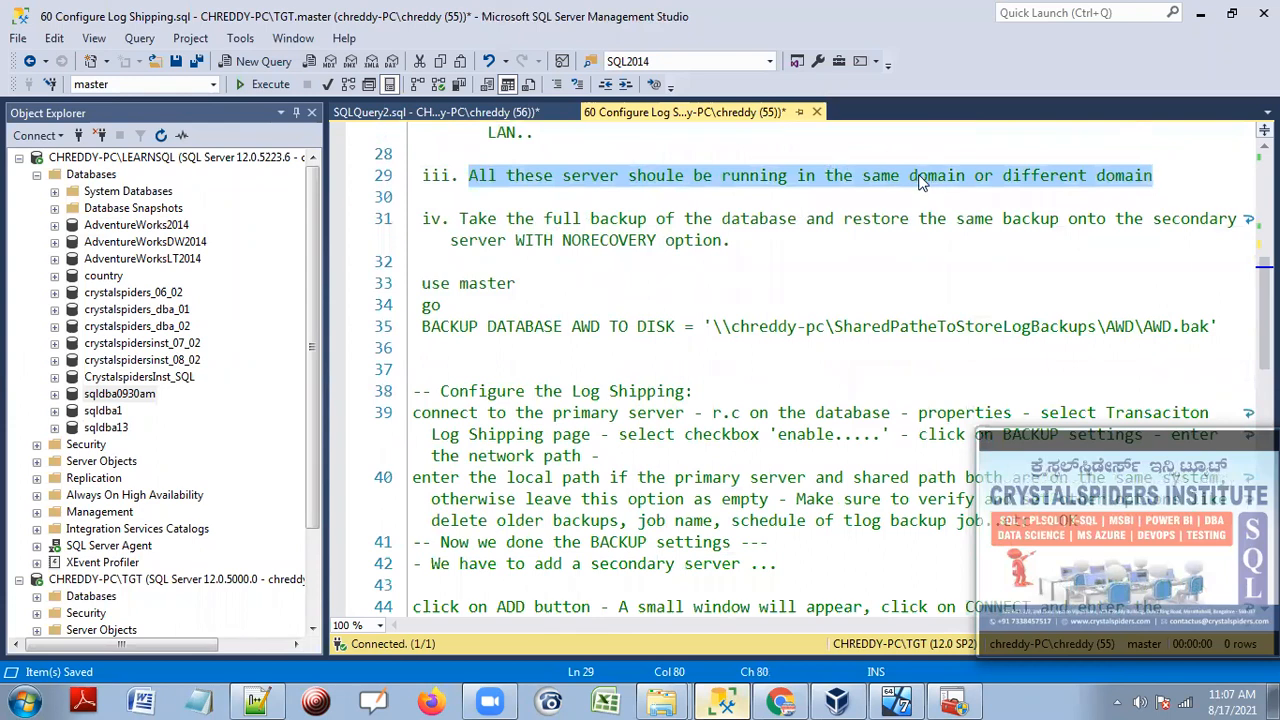
drag(460, 219, 739, 250)
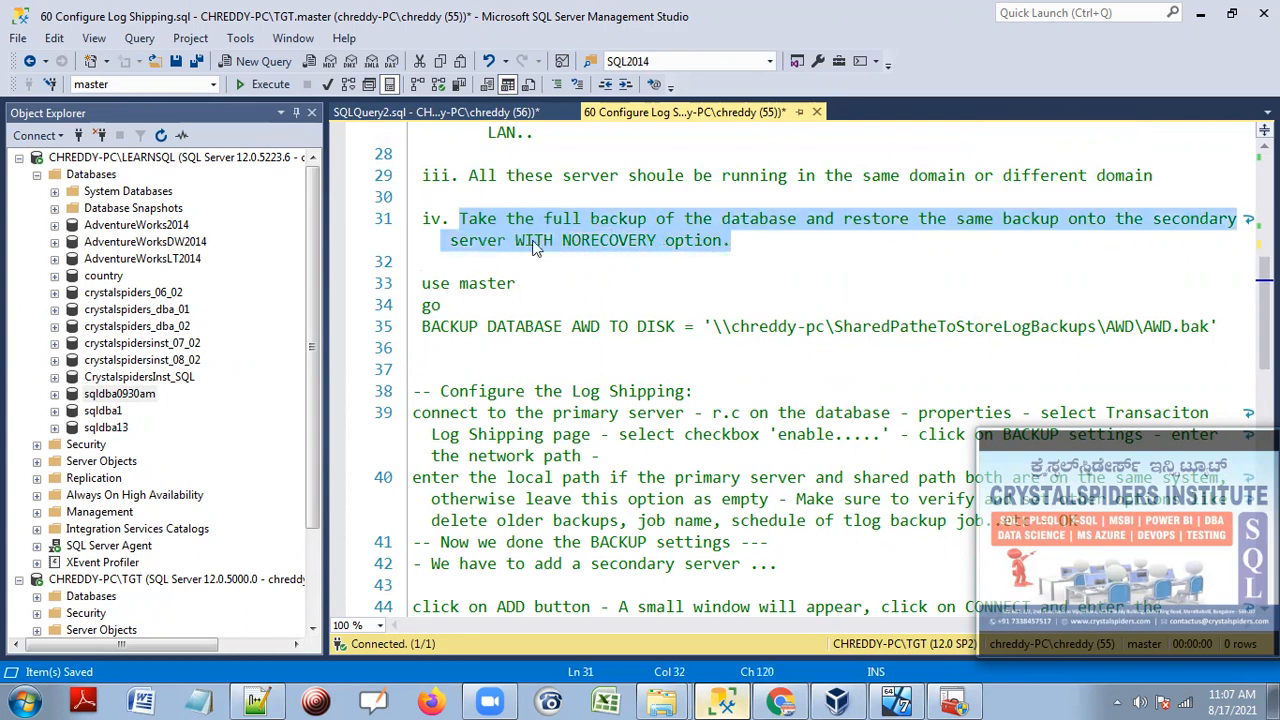
scroll(550, 268, up, 1)
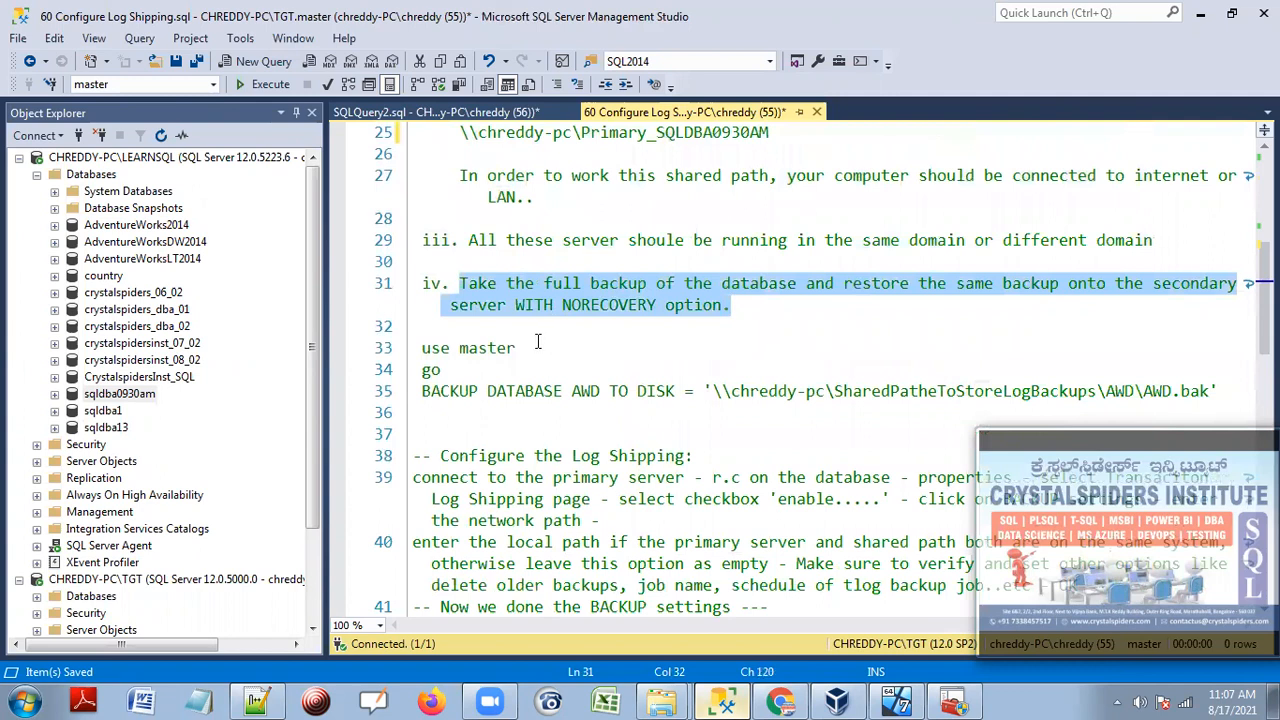
scroll(537, 342, down, 1)
Drag sqldba0930am from Object Explorer into line 35 and delete the old AWD database name.
click(125, 395)
drag(335, 385, 575, 330)
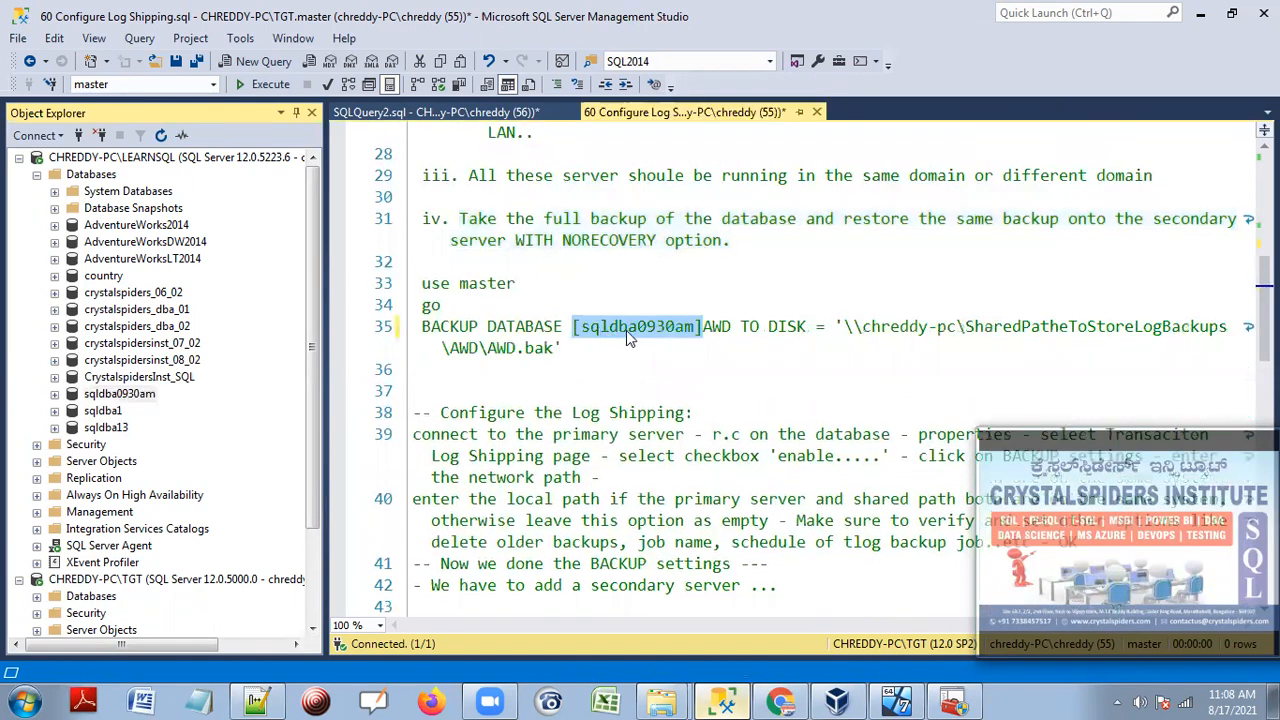
drag(704, 327, 735, 326)
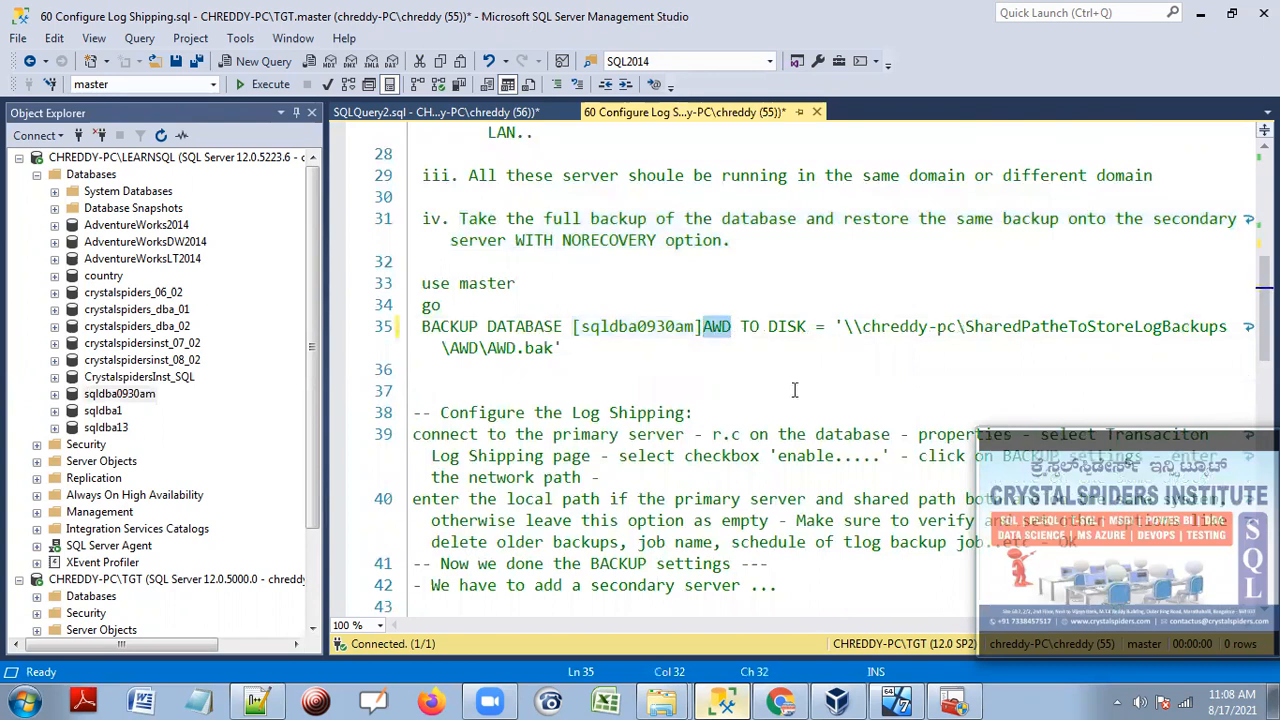
key(Delete)
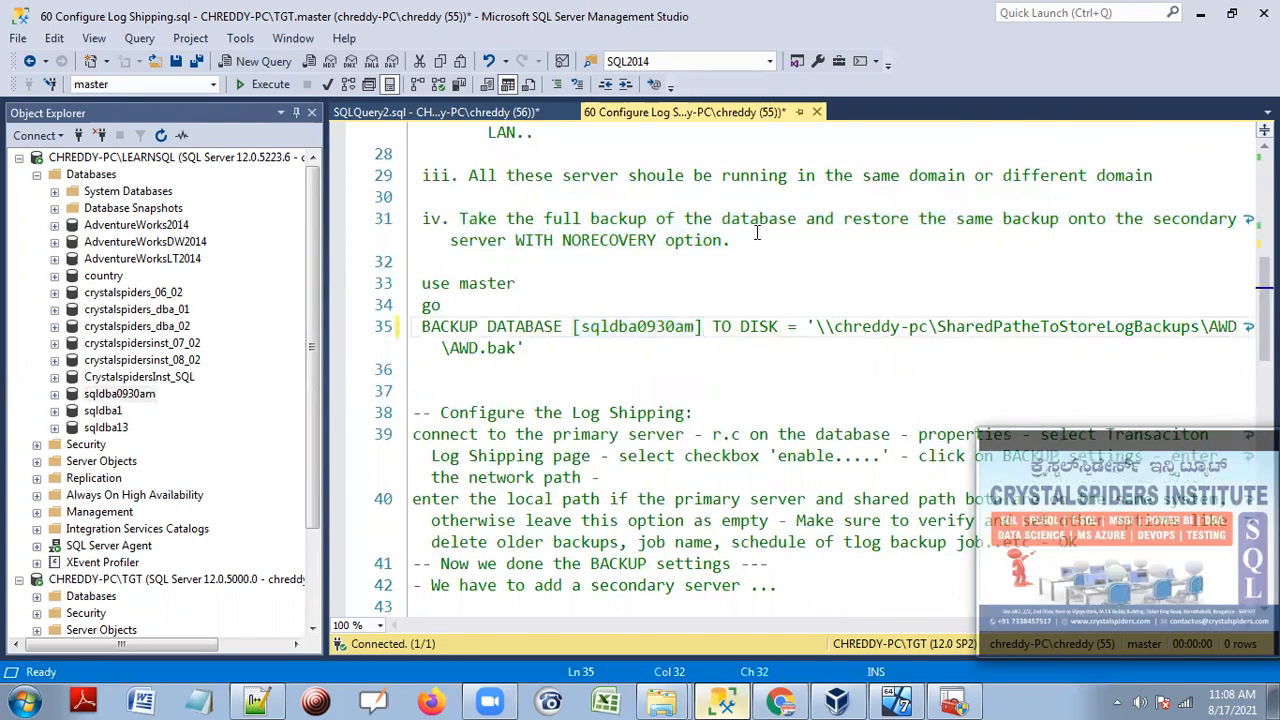
Replace the backup path with the Primary_SQLDBA0930AM share path and rename the AWD file to sqldba0930am.
scroll(757, 233, up, 2)
drag(462, 196, 444, 220)
scroll(902, 236, down, 4)
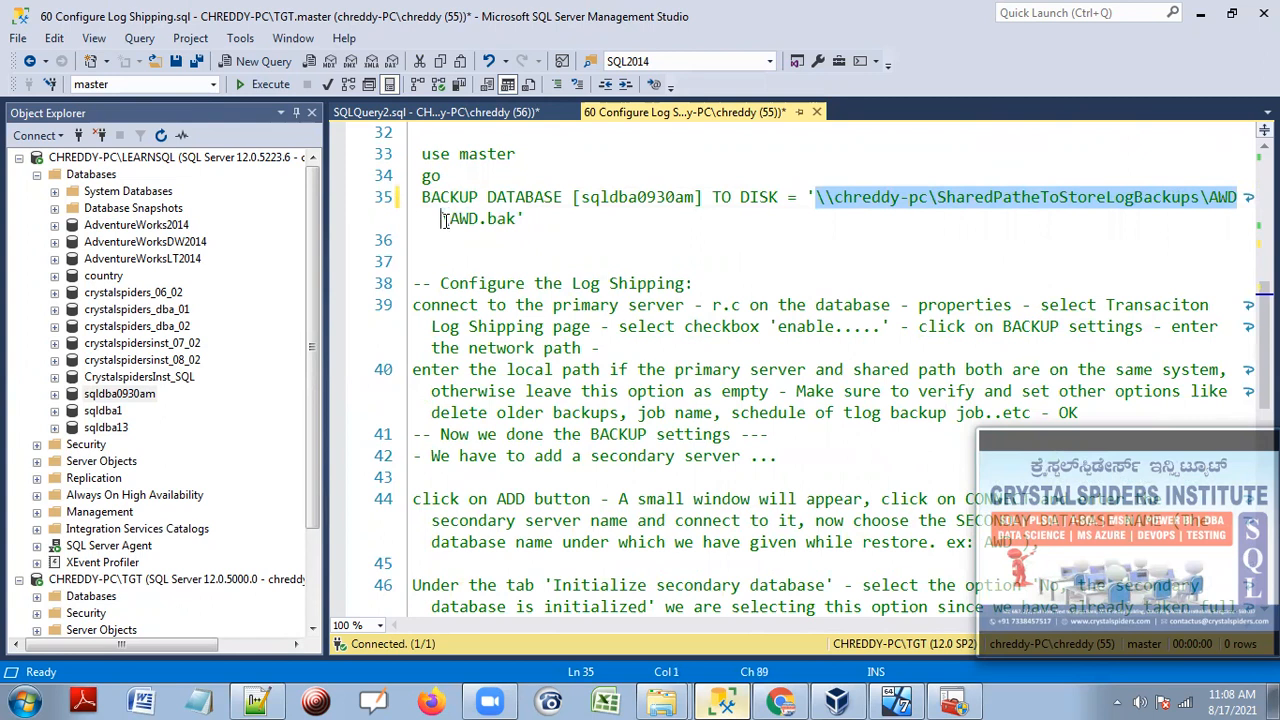
key(ctrl+v)
text(\)
drag(1134, 197, 1160, 195)
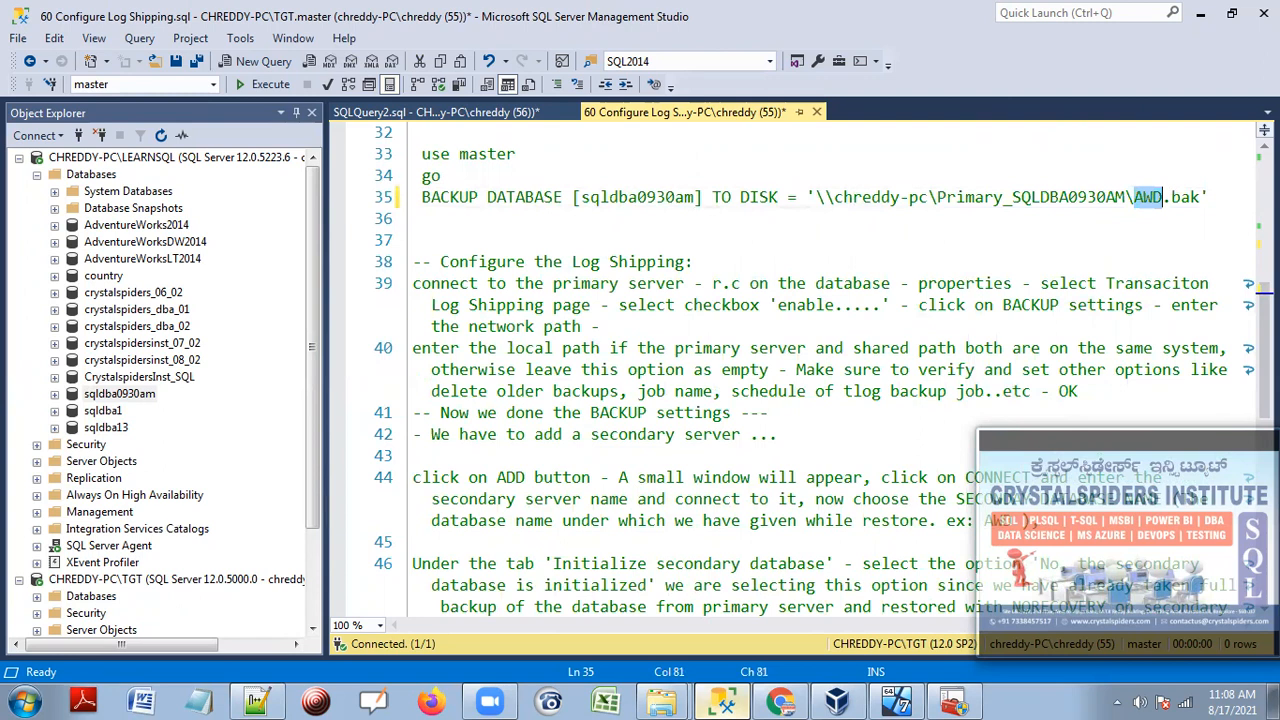
key(BackSpace)
text(sqldba)
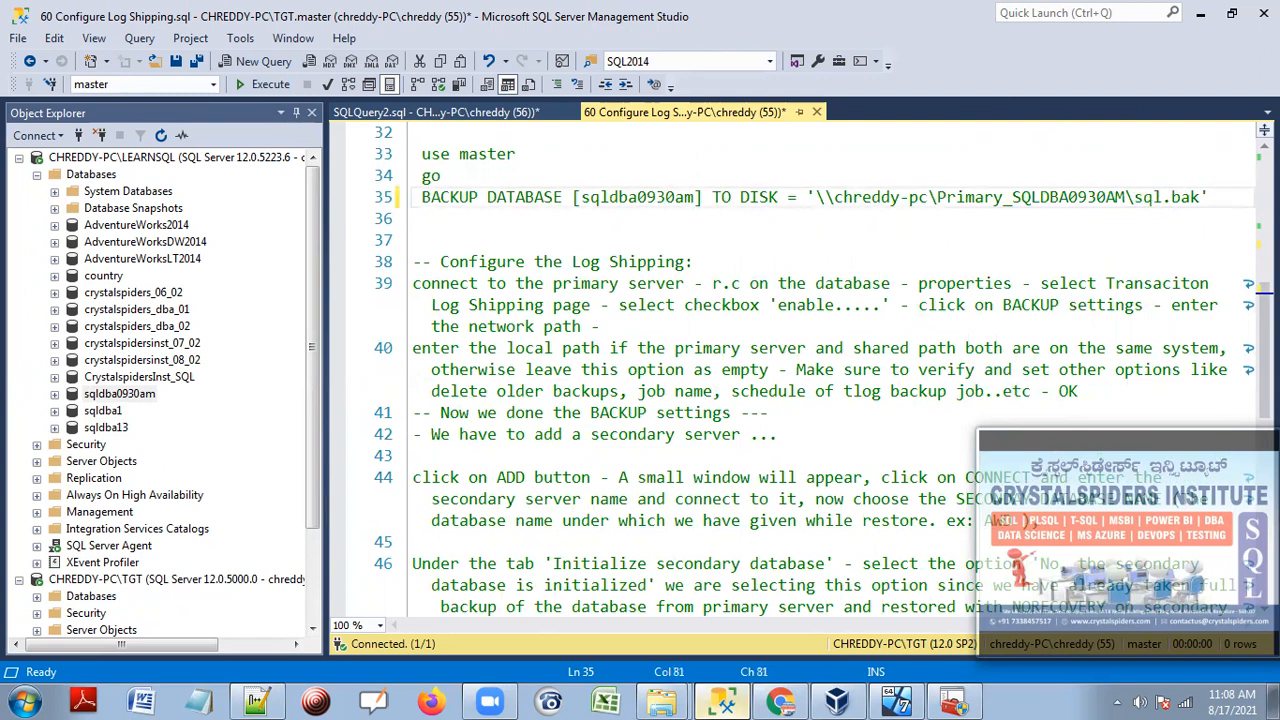
text(0930am)
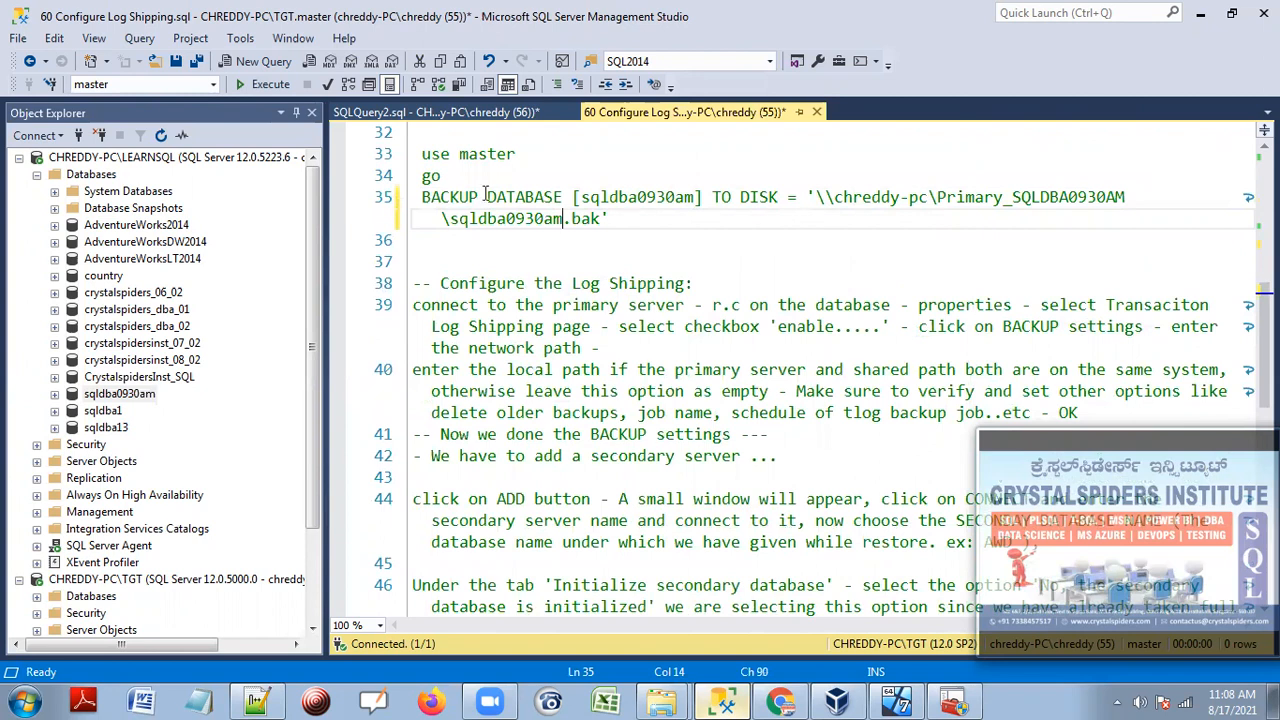
Run the use master and BACKUP DATABASE lines, which fail on the current connection.
drag(637, 219, 412, 154)
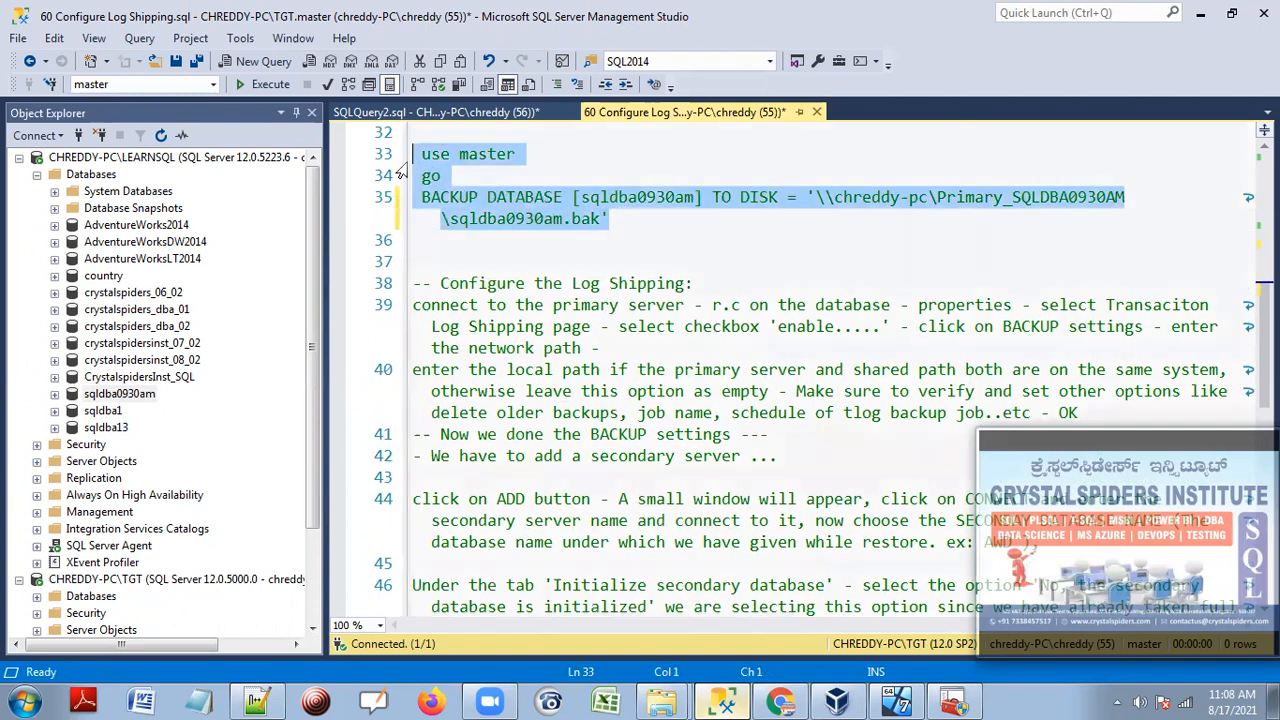
click(272, 85)
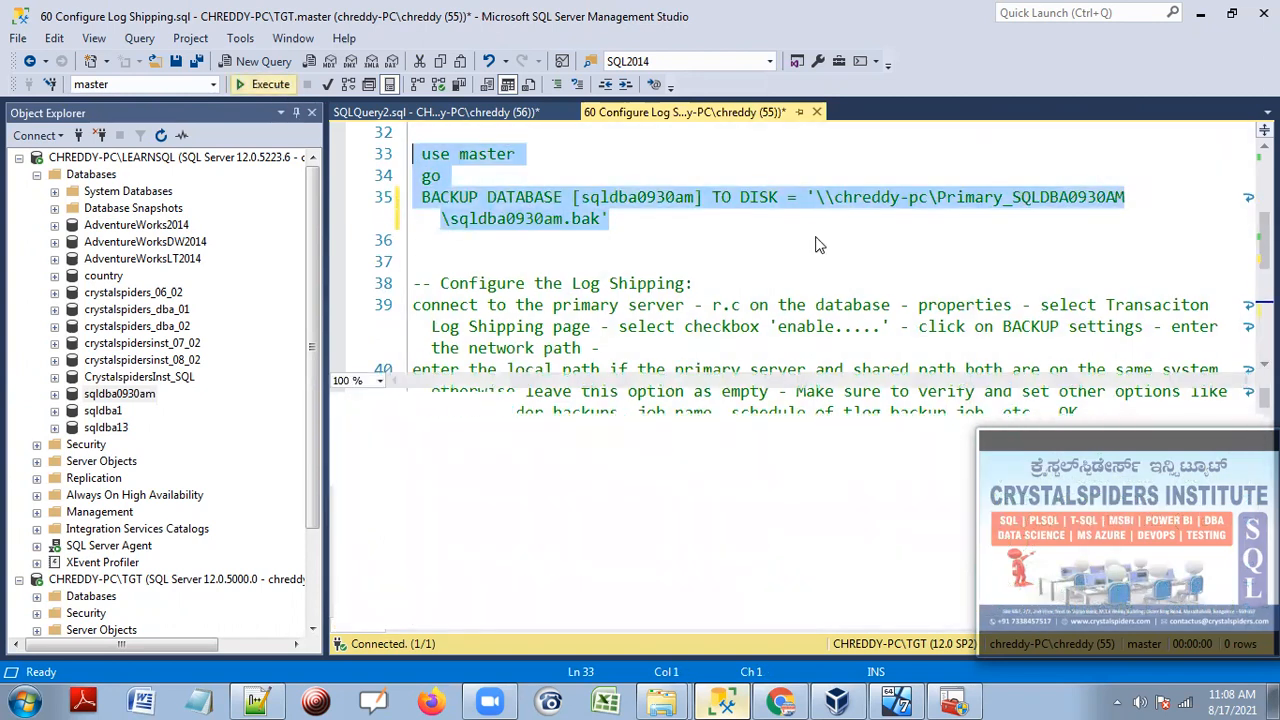
click(646, 225)
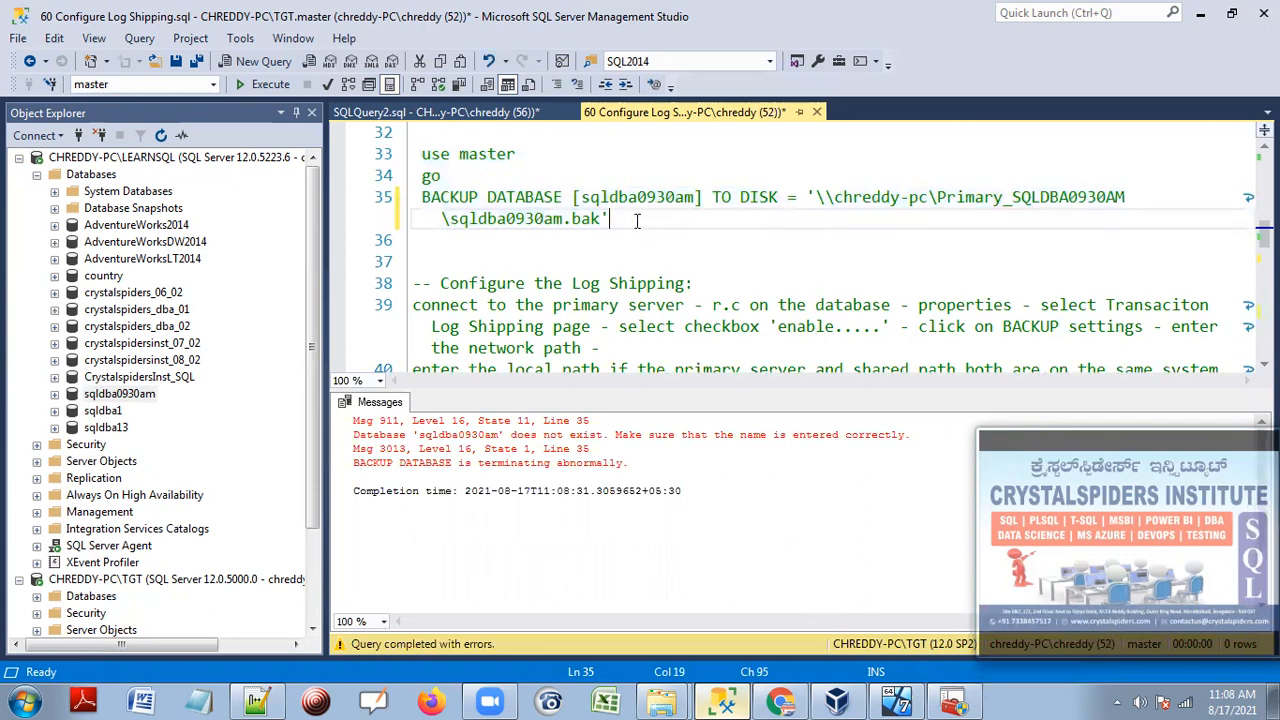
Switch the query connection to CHREDDY-PC\LEARNSQL and rerun the backup, processing 354 pages successfully.
right_click(682, 229)
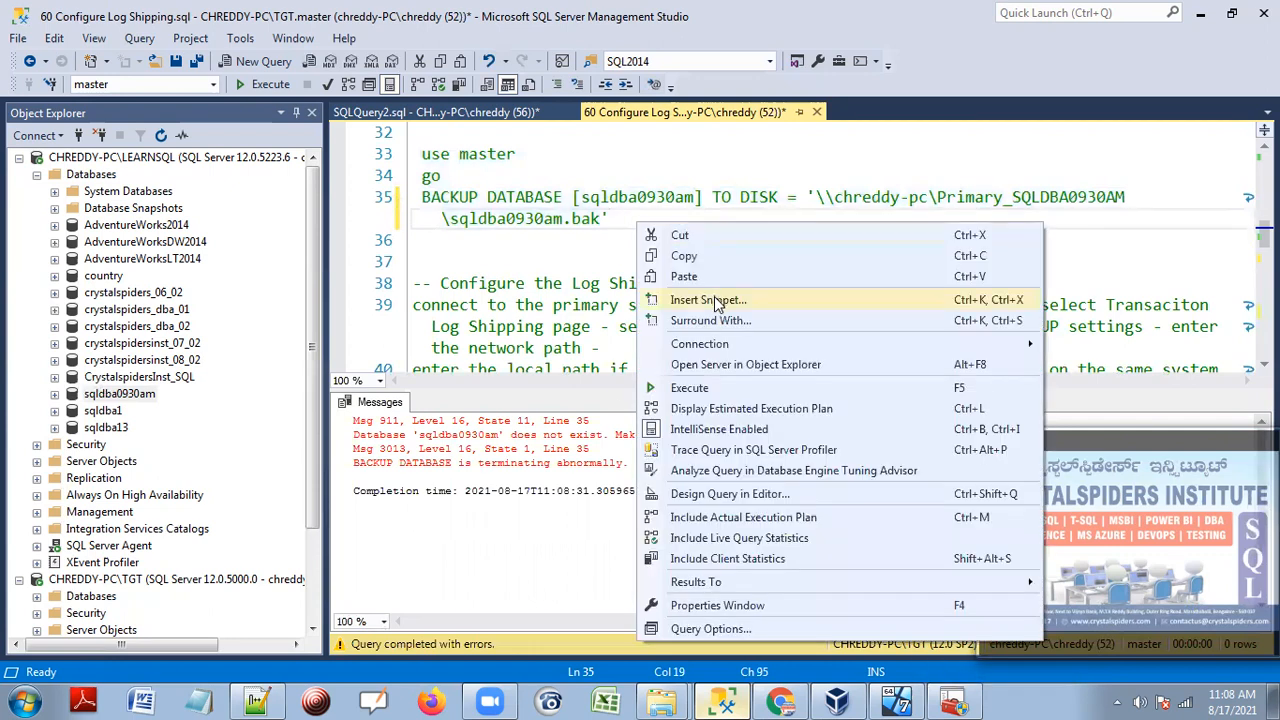
mouse_move(702, 350)
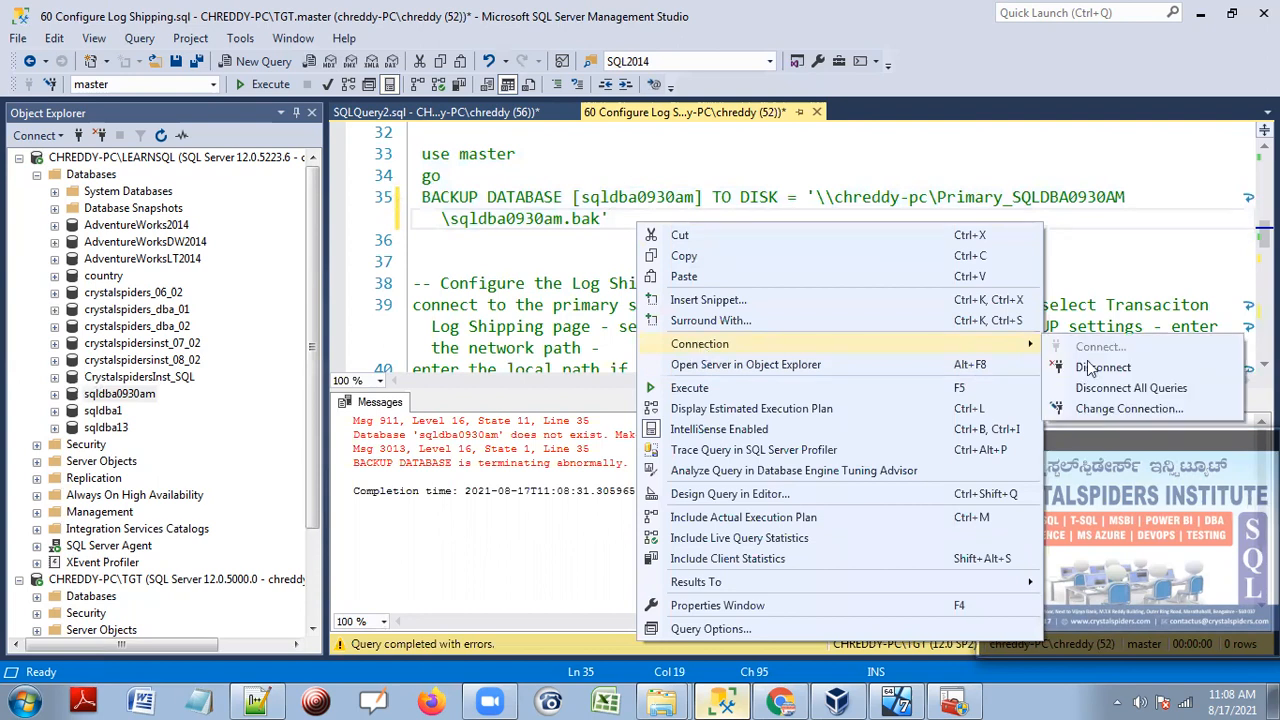
click(1100, 409)
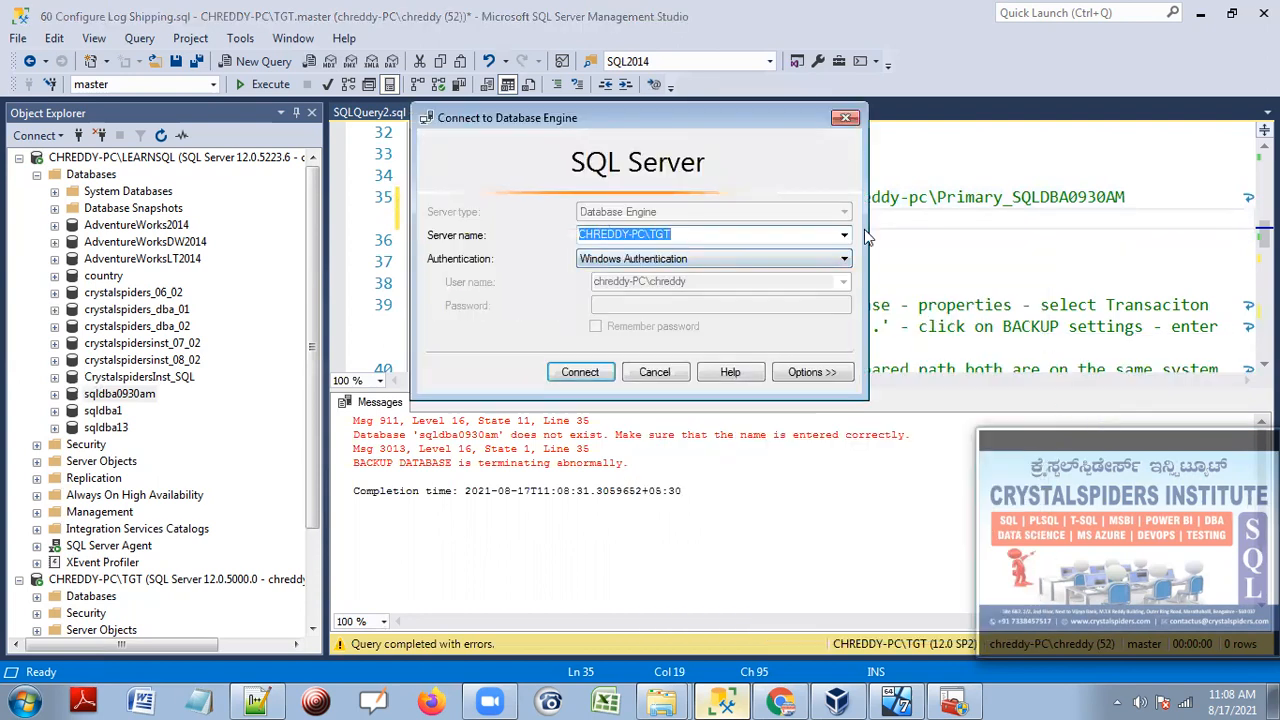
click(844, 235)
click(690, 261)
click(591, 372)
drag(620, 242, 362, 148)
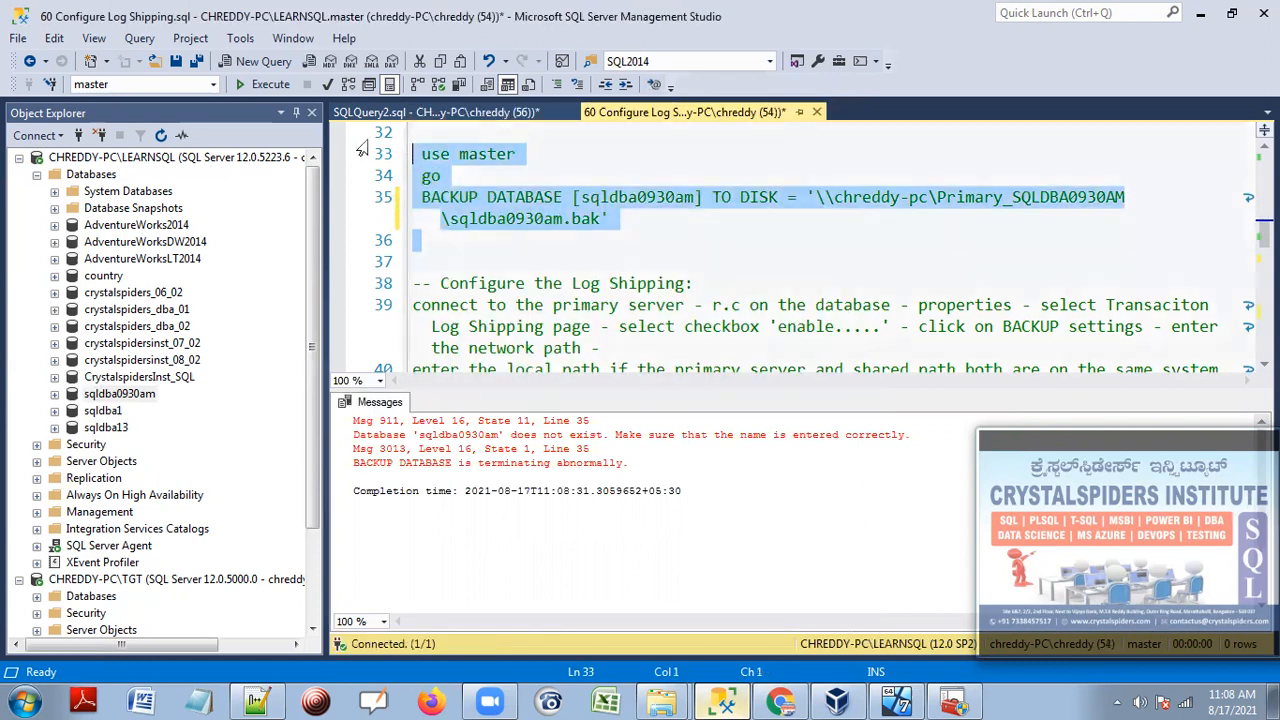
click(262, 84)
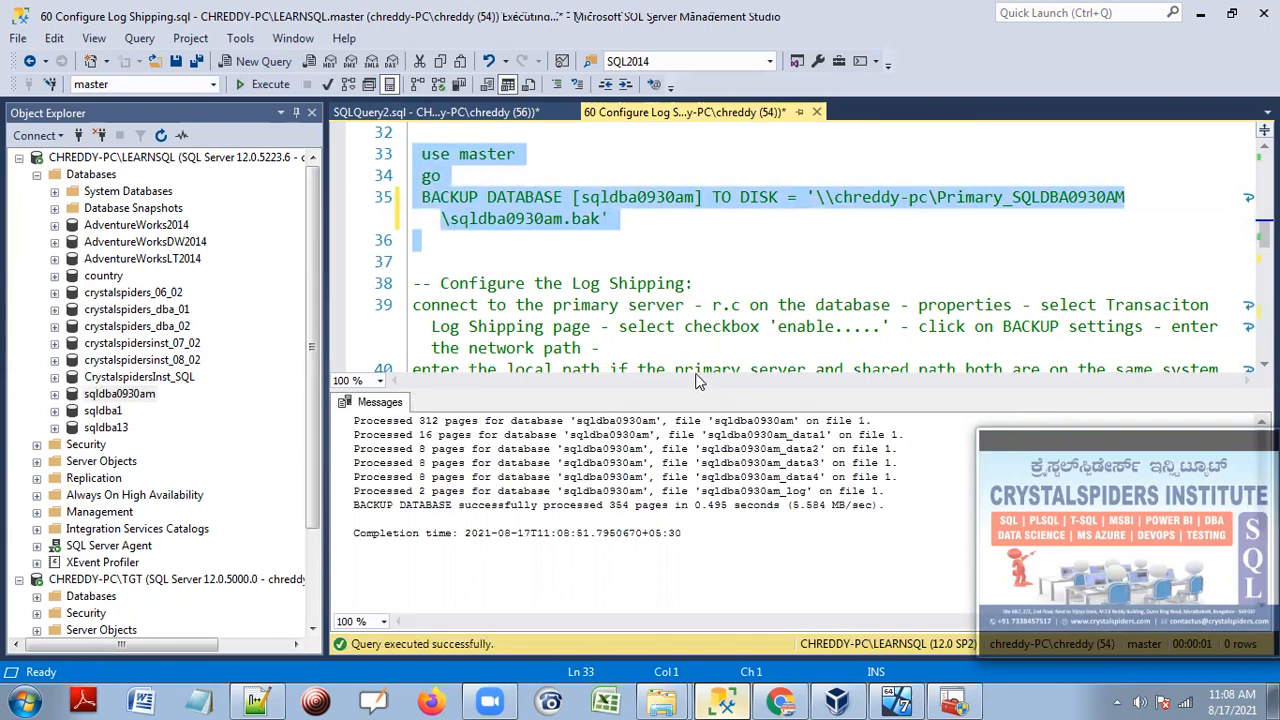
Select the log-shipping notes on lines 37–60 and cut them from the script.
click(645, 245)
scroll(566, 229, up, 2)
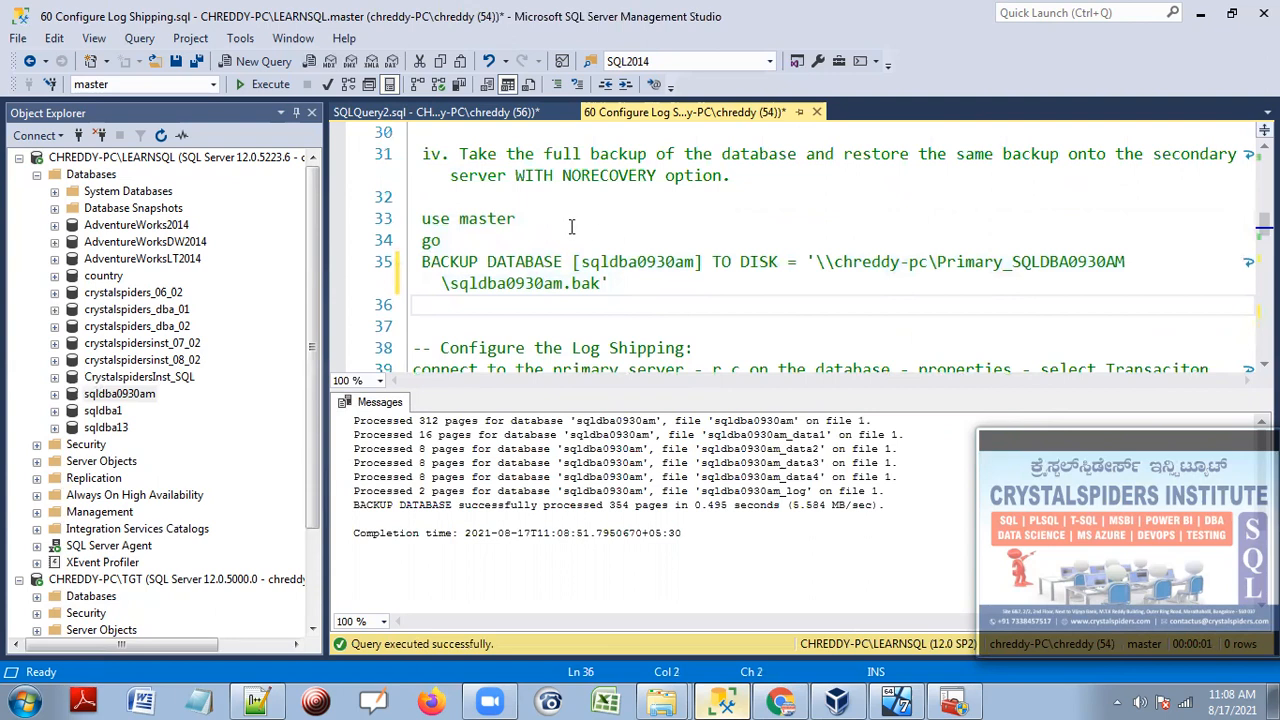
scroll(574, 220, down, 3)
click(532, 198)
scroll(533, 202, down, 6)
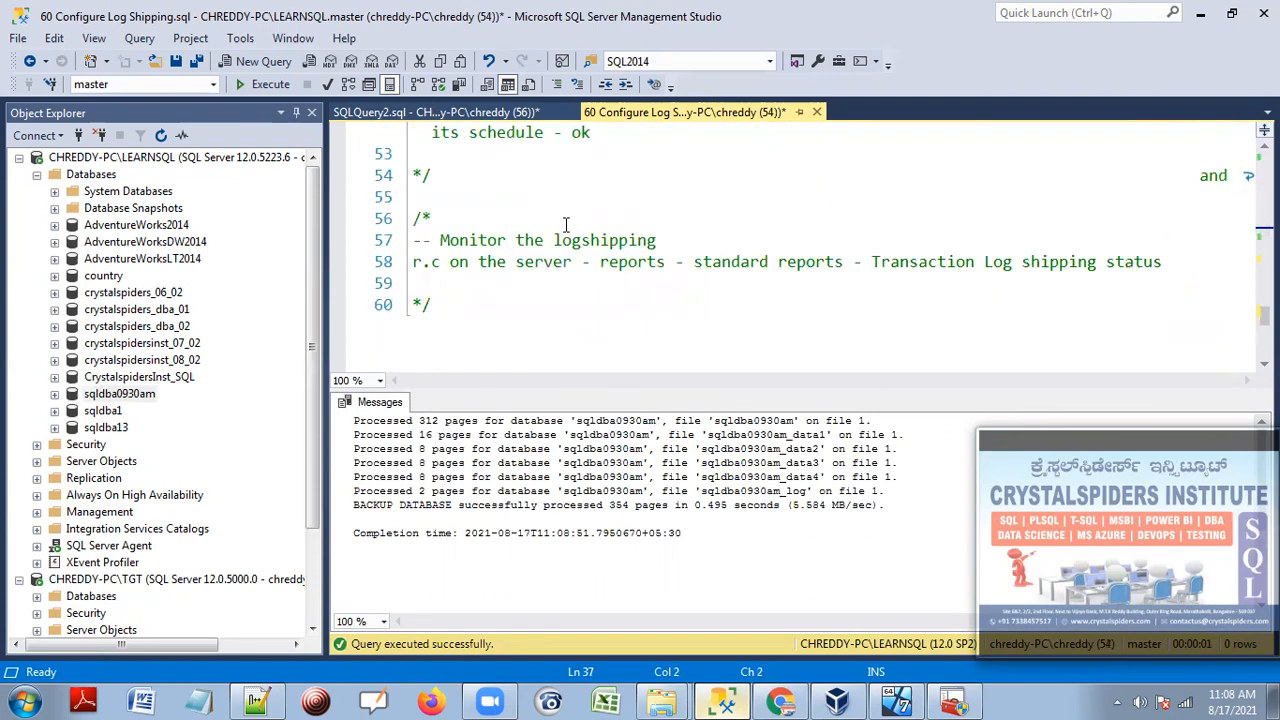
shift+click(481, 311)
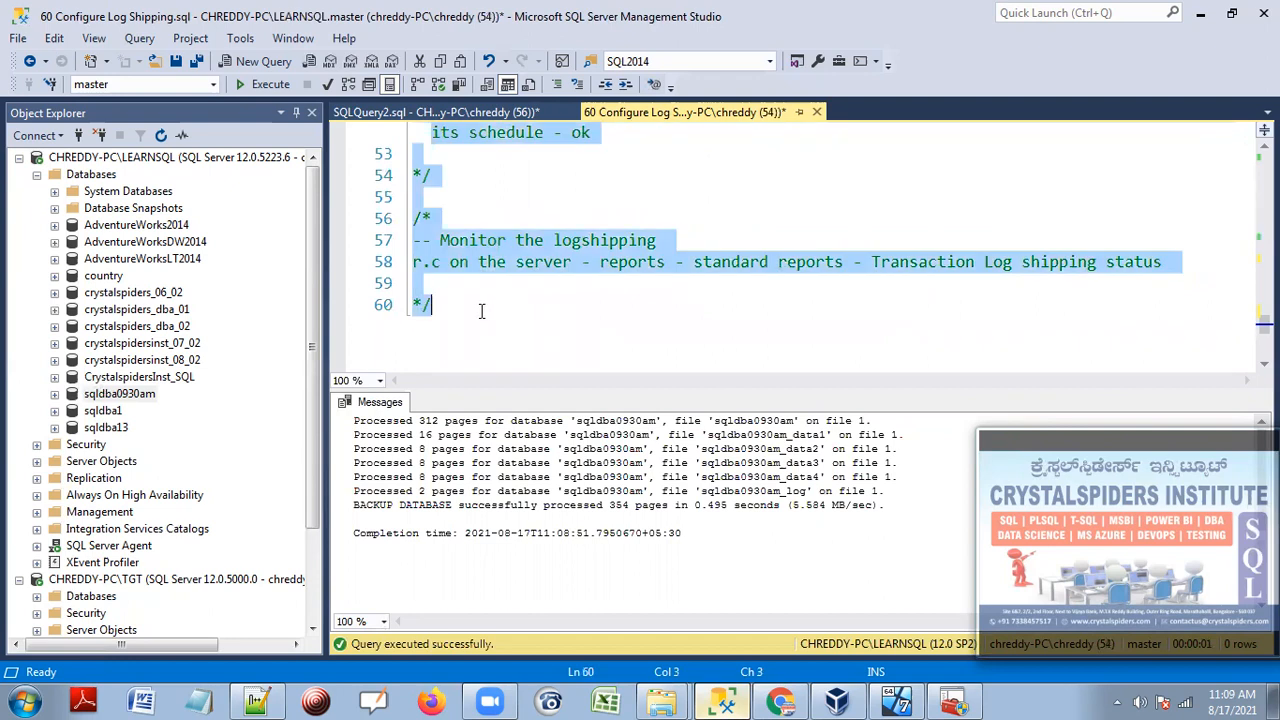
key(Delete)
scroll(631, 269, up, 3)
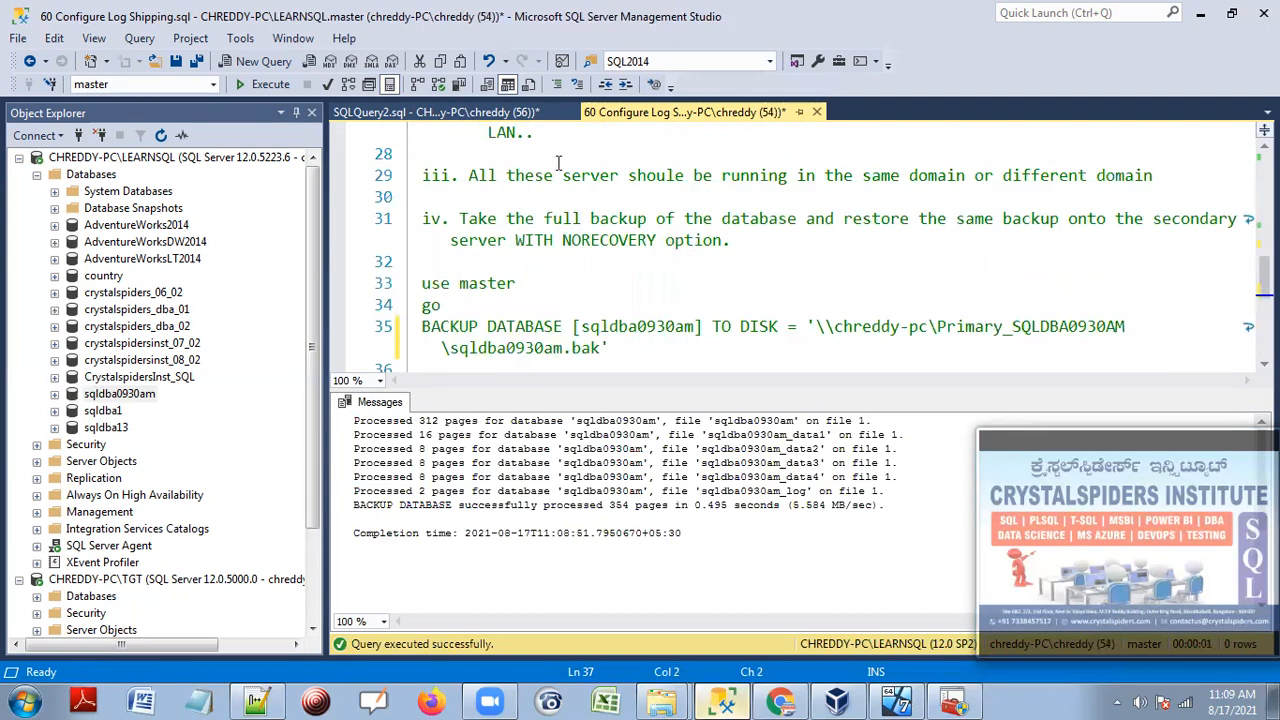
Paste the notes into a new SQLQuery3 window and return to the Configure Log Shipping tab.
click(240, 62)
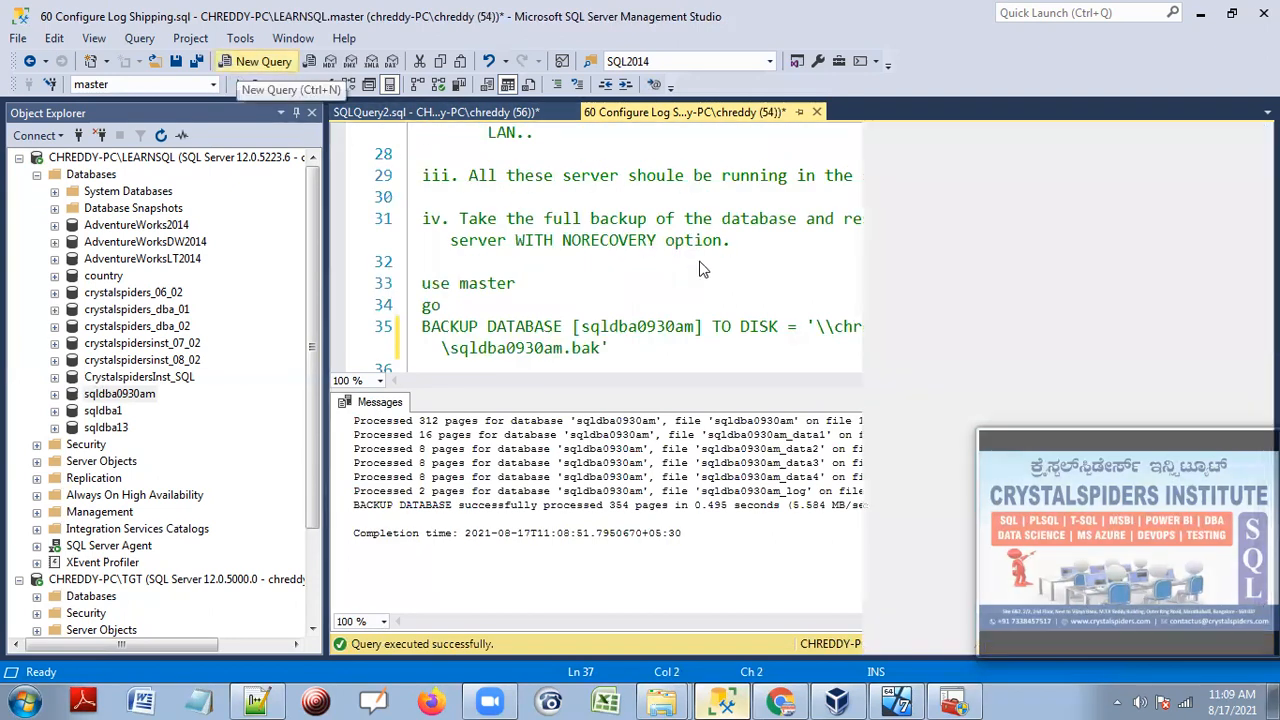
key(ctrl+v)
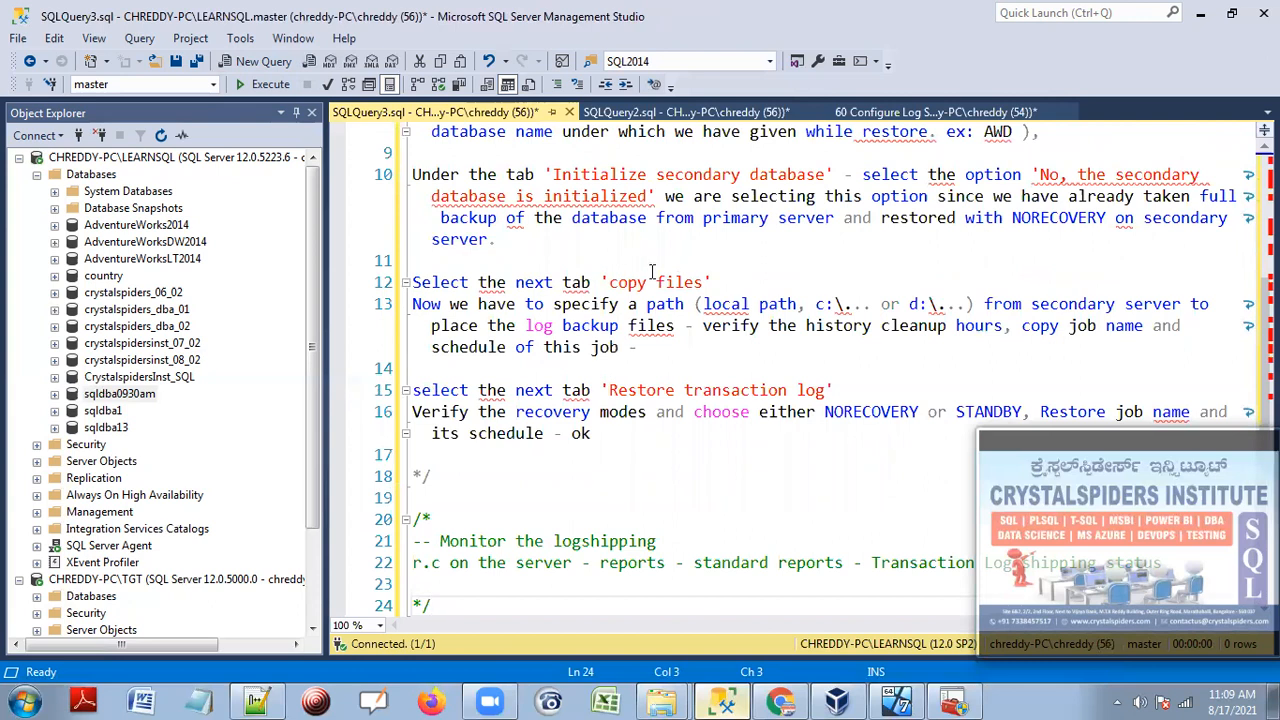
scroll(651, 272, up, 5)
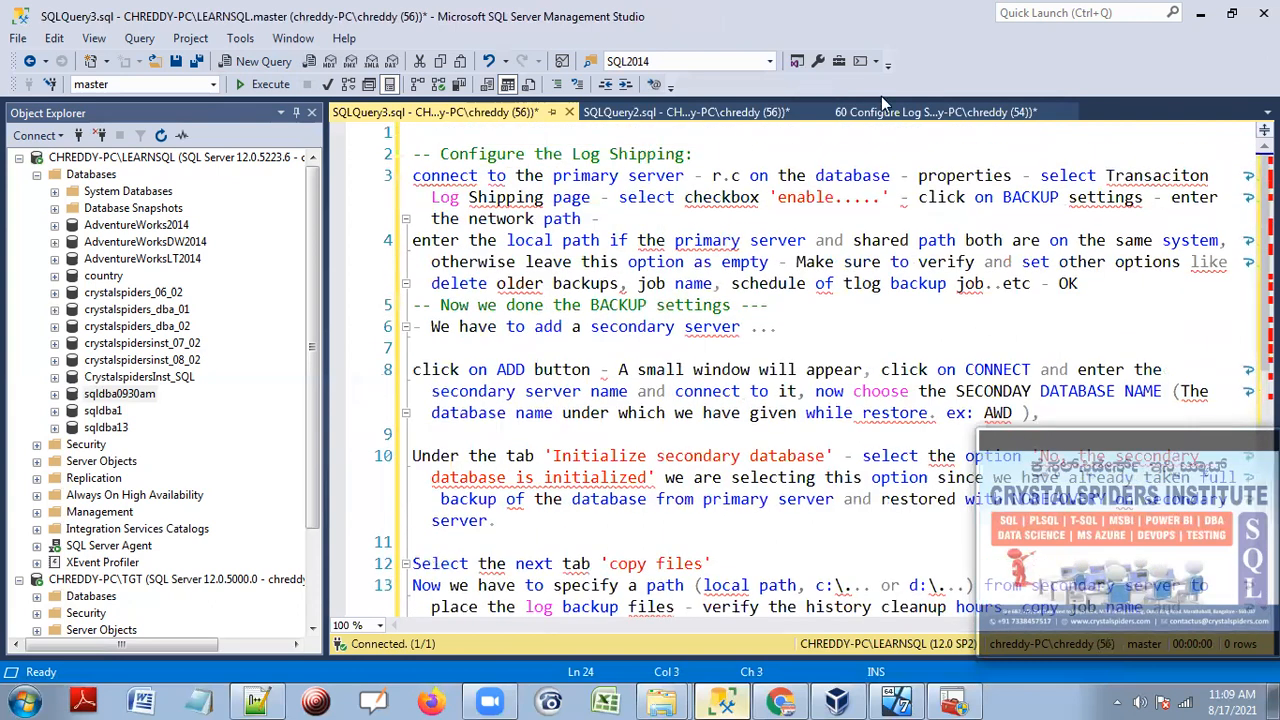
click(884, 112)
scroll(462, 180, up, 10)
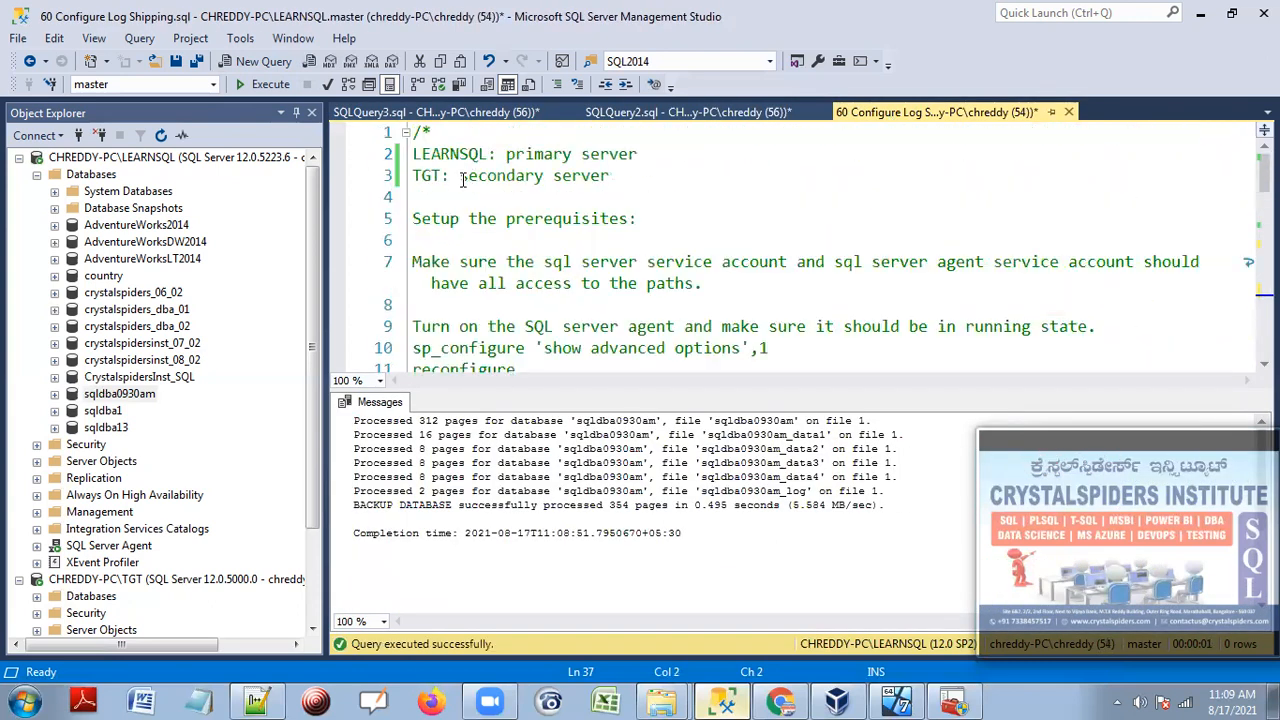
Save the Configure Log Shipping script and hide the results pane with Ctrl+R.
click(459, 135)
click(176, 62)
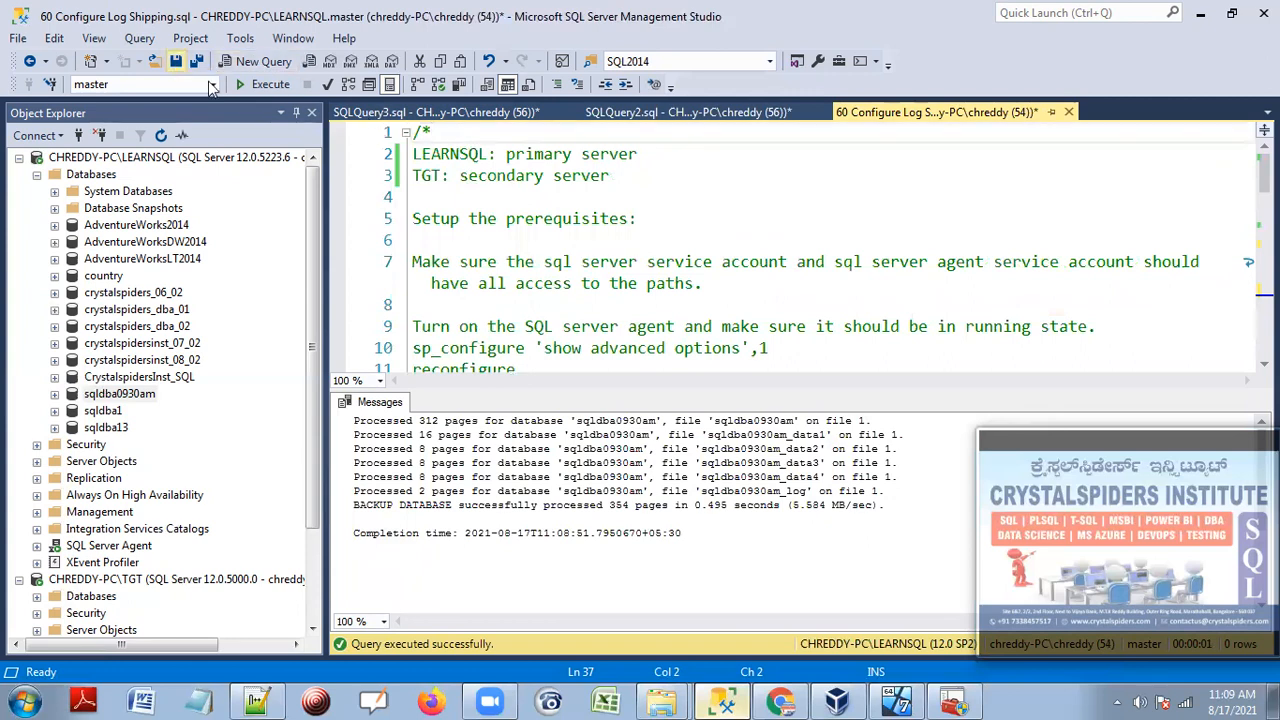
click(686, 200)
key(ctrl+r)
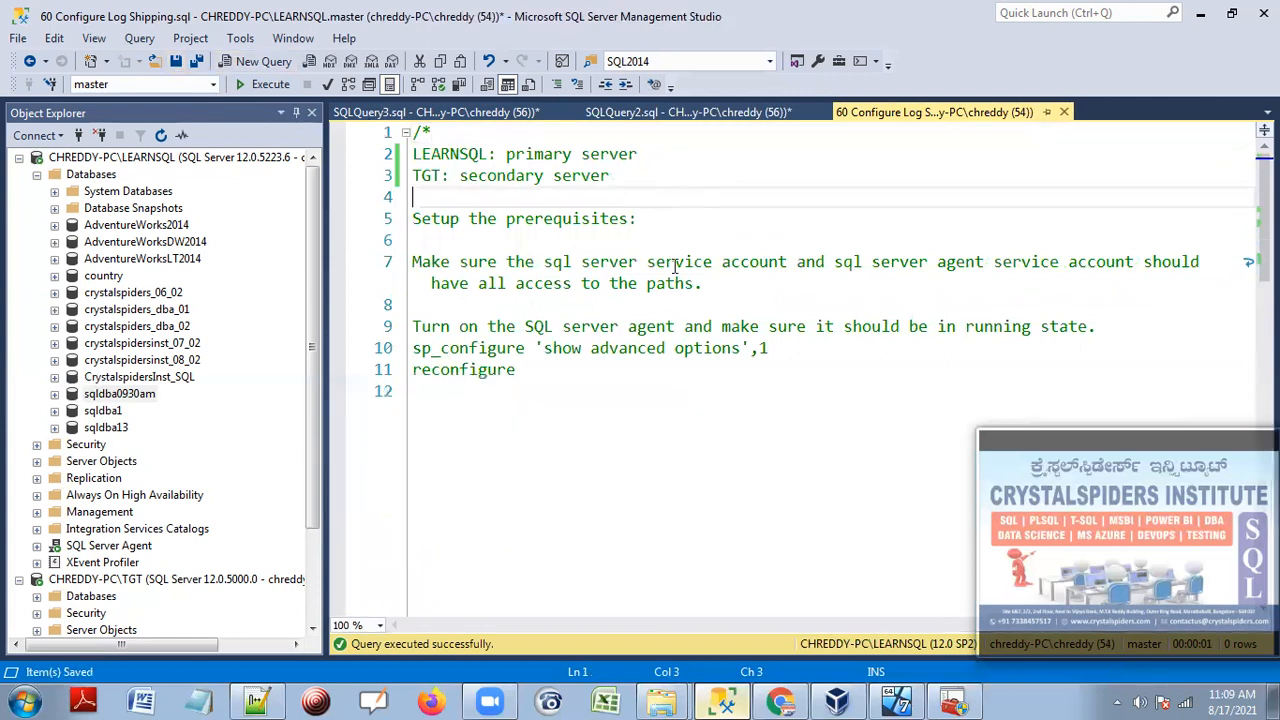
scroll(592, 333, down, 12)
scroll(592, 333, up, 4)
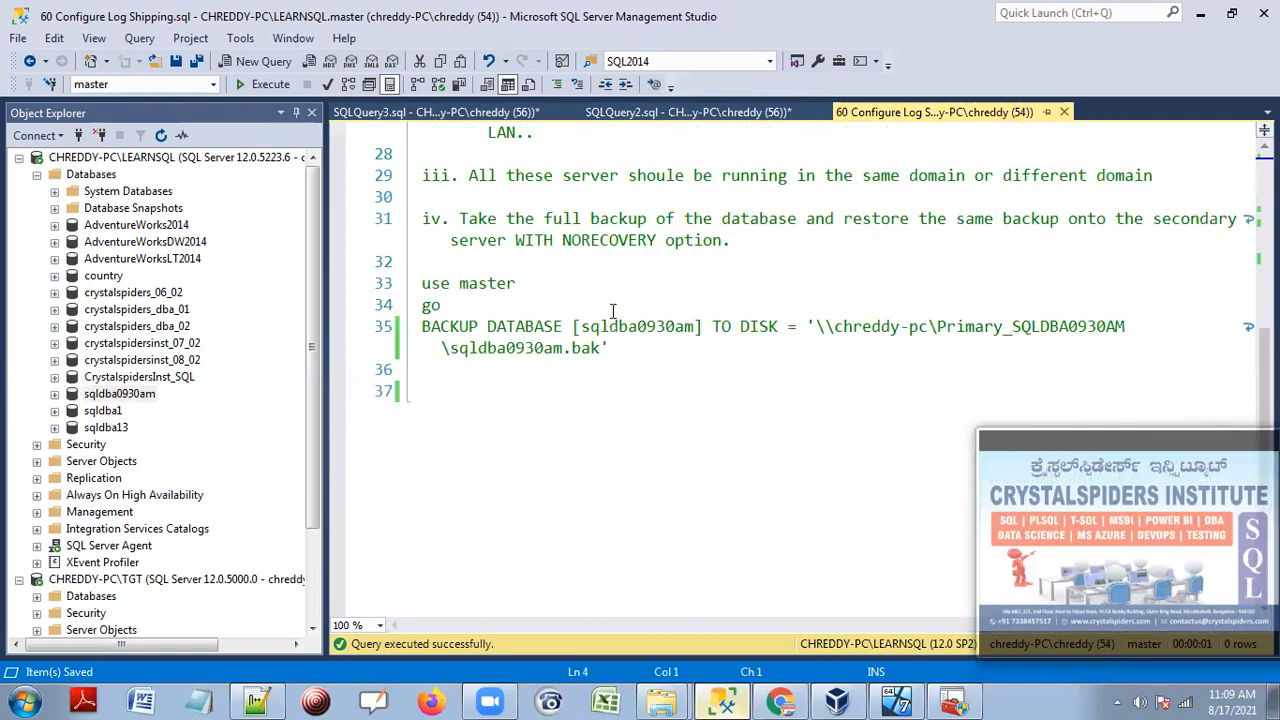
scroll(620, 371, up, 3)
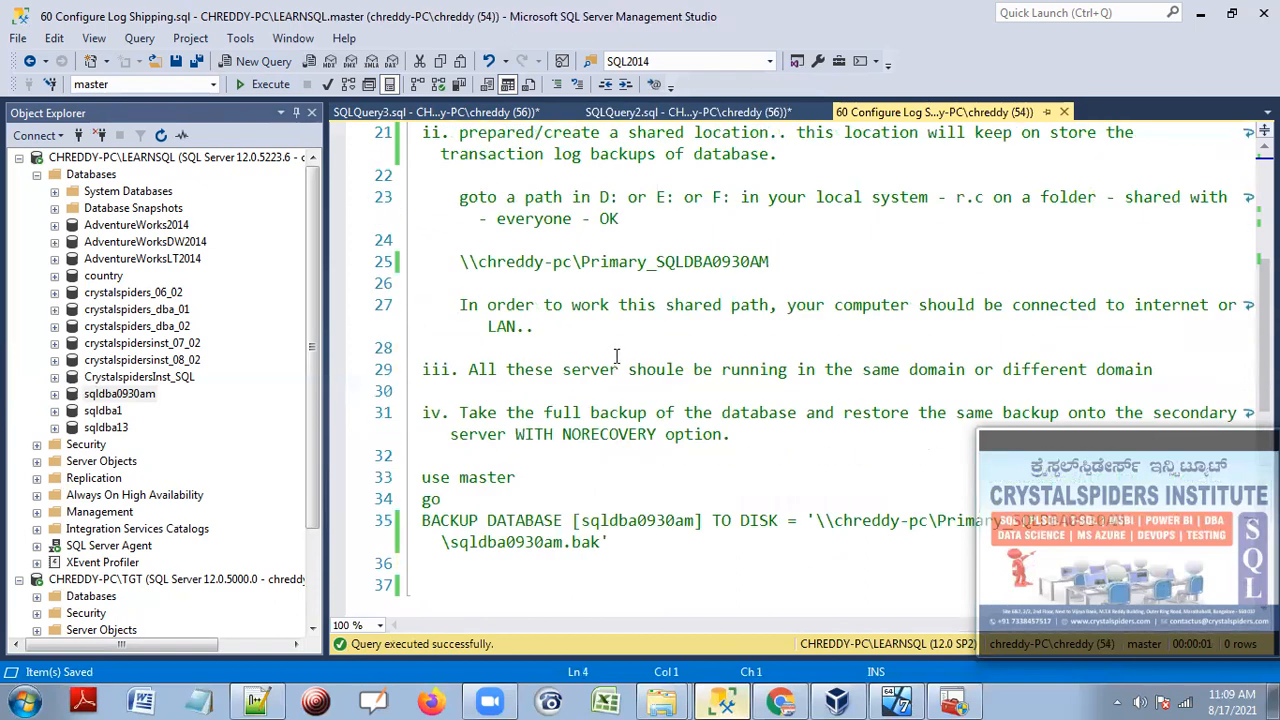
scroll(616, 356, up, 2)
scroll(604, 332, up, 1)
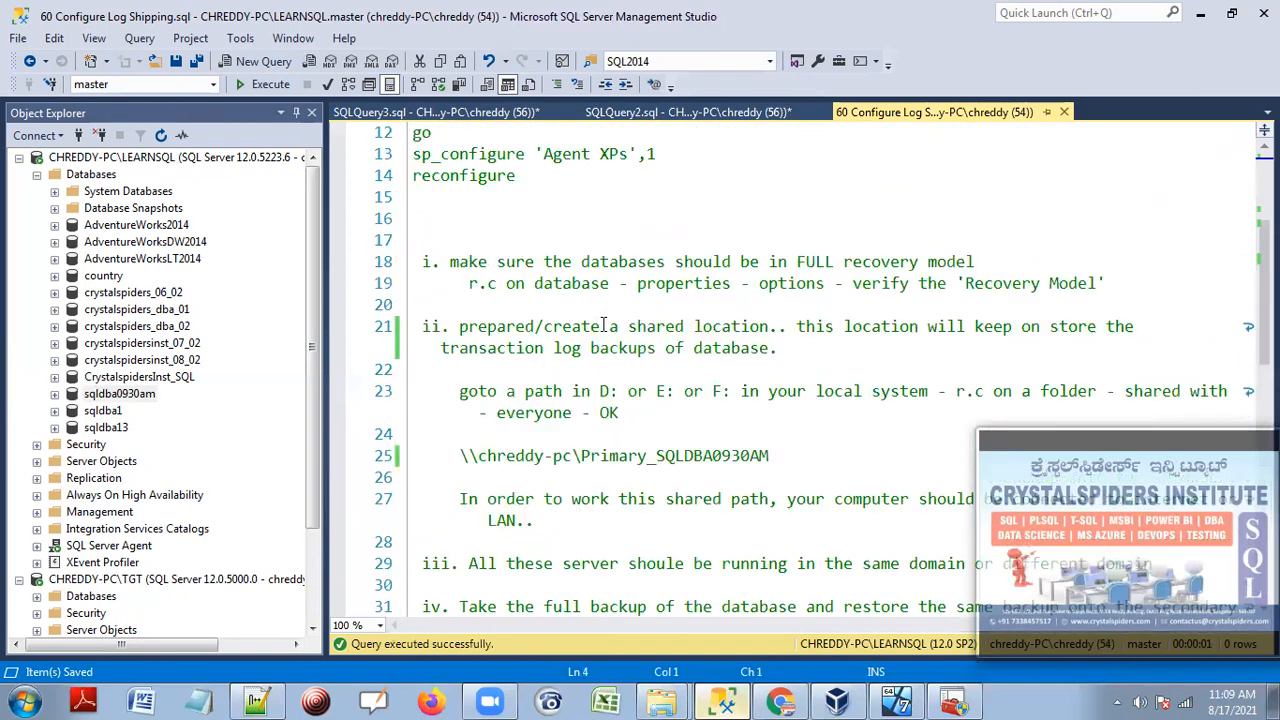
scroll(604, 325, up, 1)
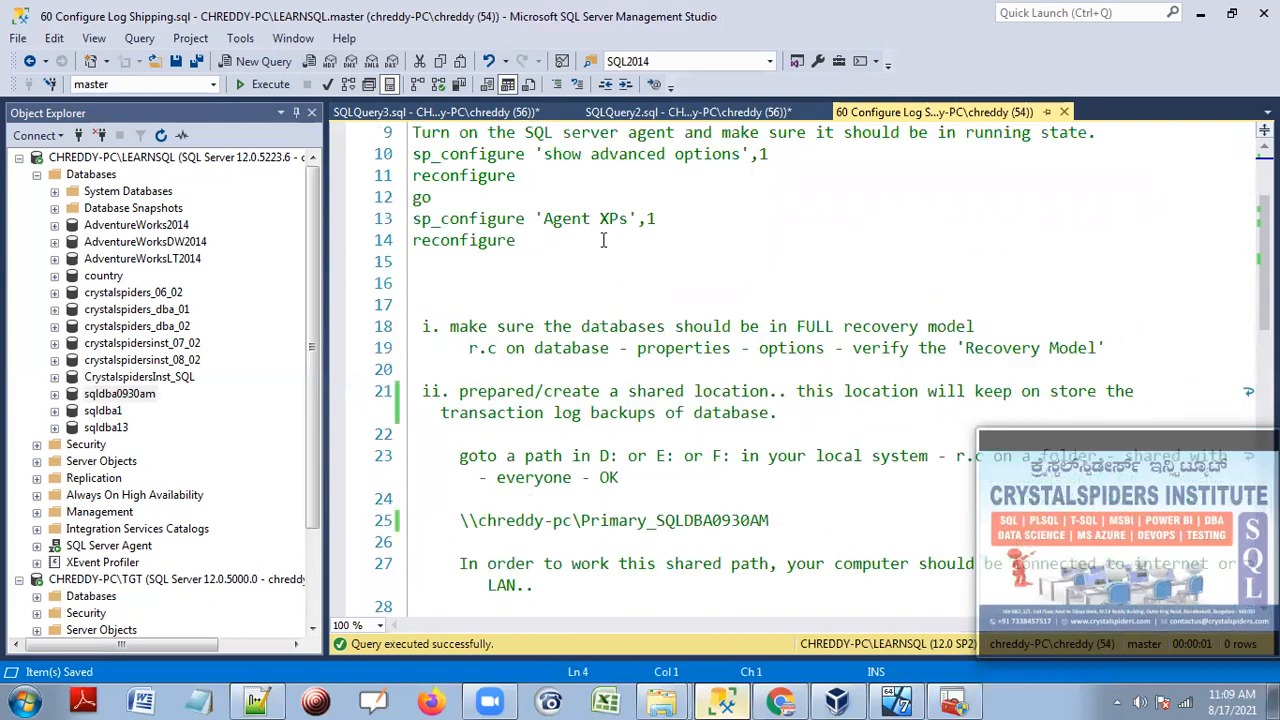
Select all of SQLQuery3 and cut it, leaving that script empty.
click(480, 112)
key(ctrl+a)
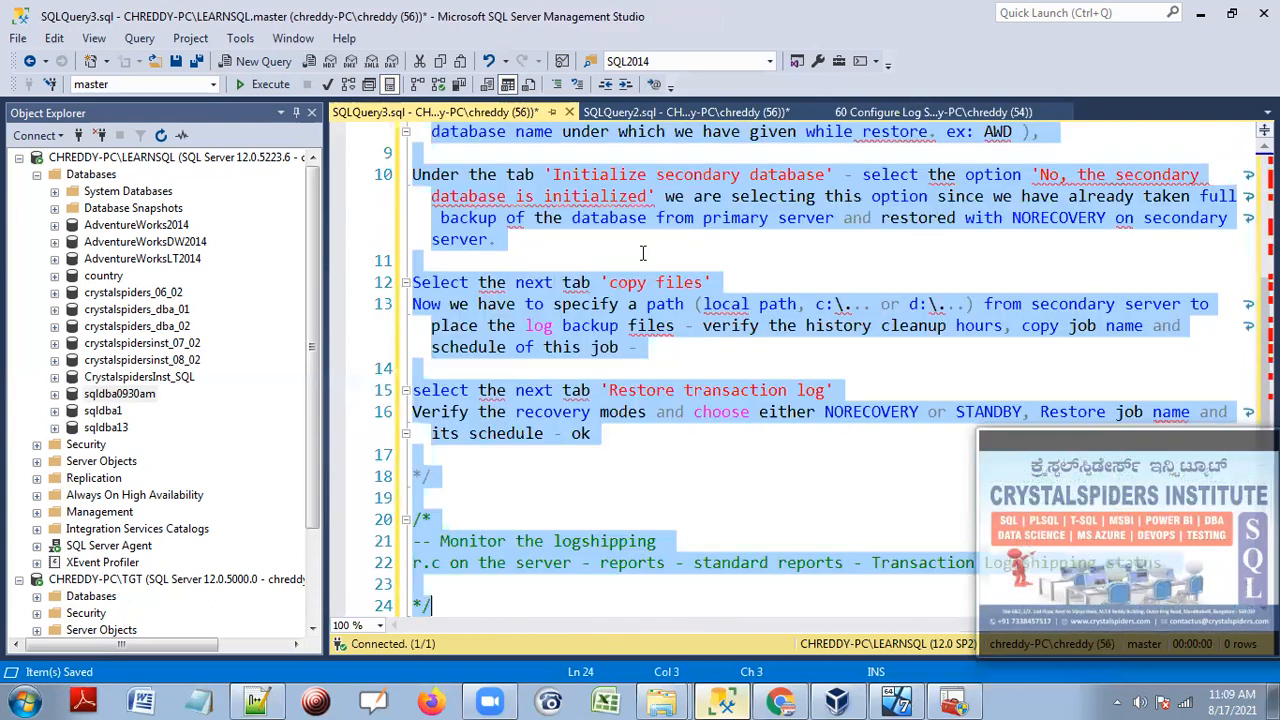
key(Delete)
click(934, 112)
Highlight the line 25 share path and the full-backup note through the BACKUP statement.
scroll(522, 281, down, 15)
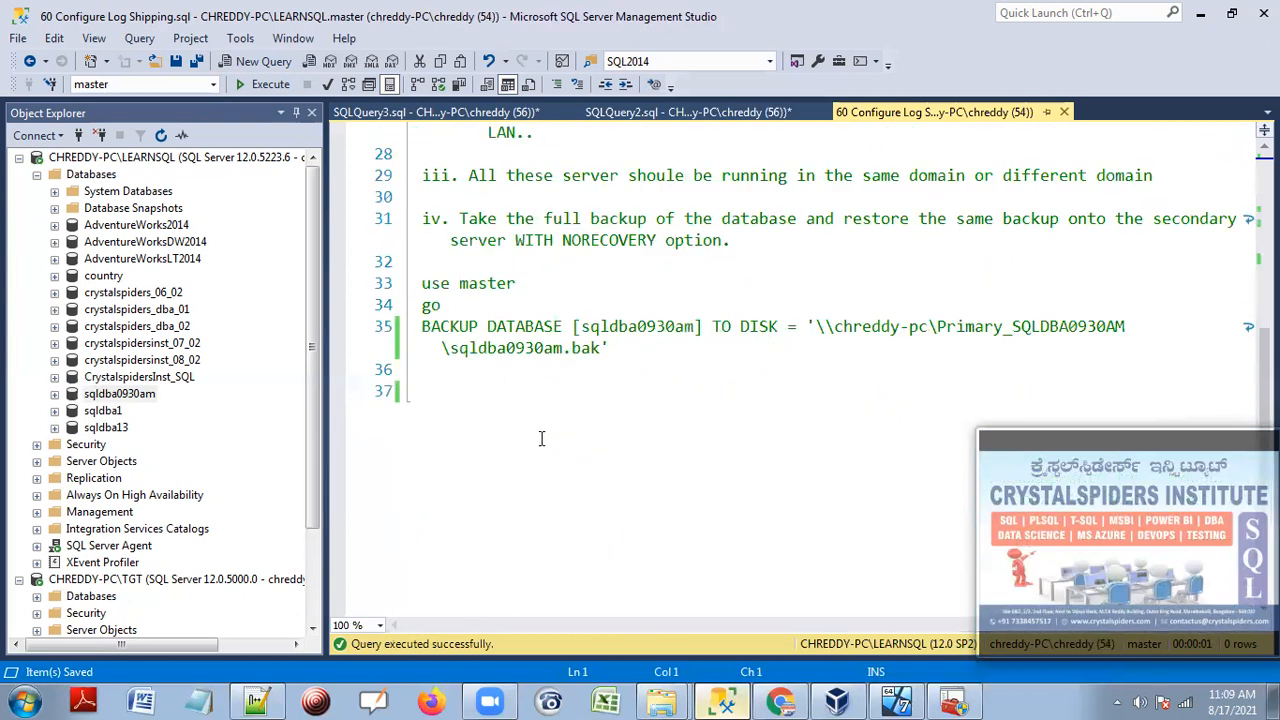
scroll(522, 281, up, 4)
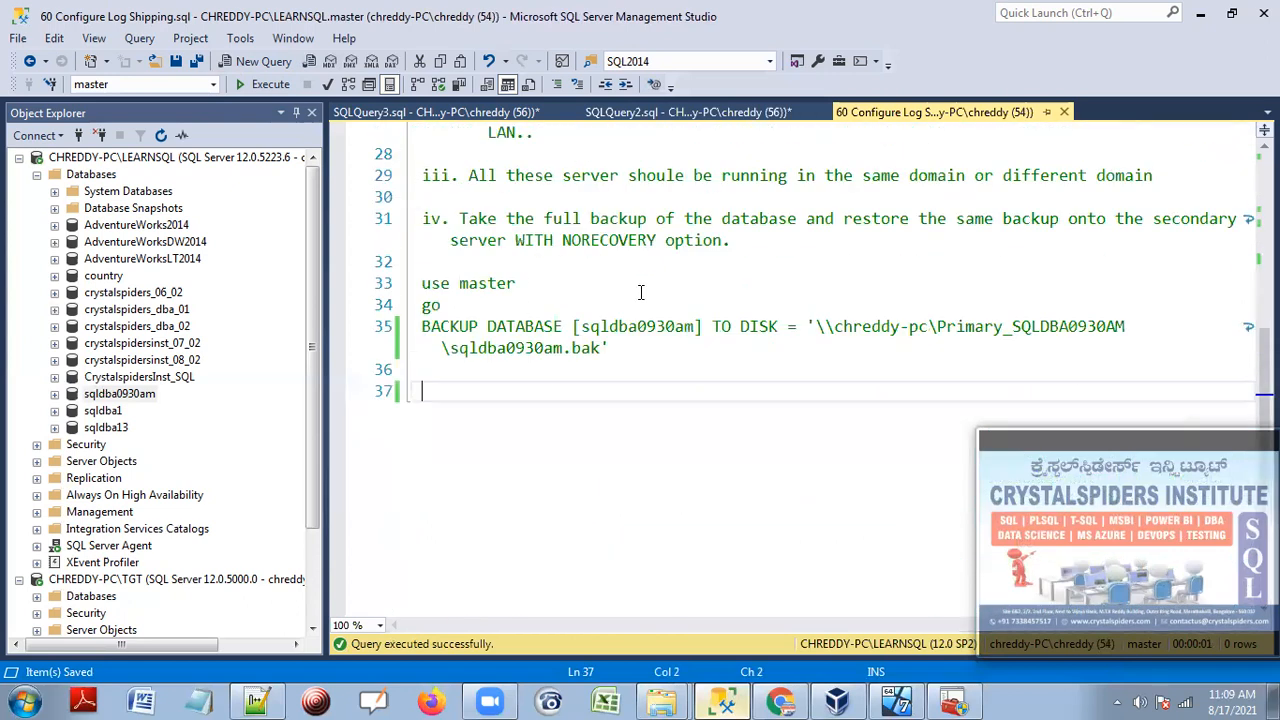
scroll(641, 292, up, 3)
drag(452, 261, 790, 265)
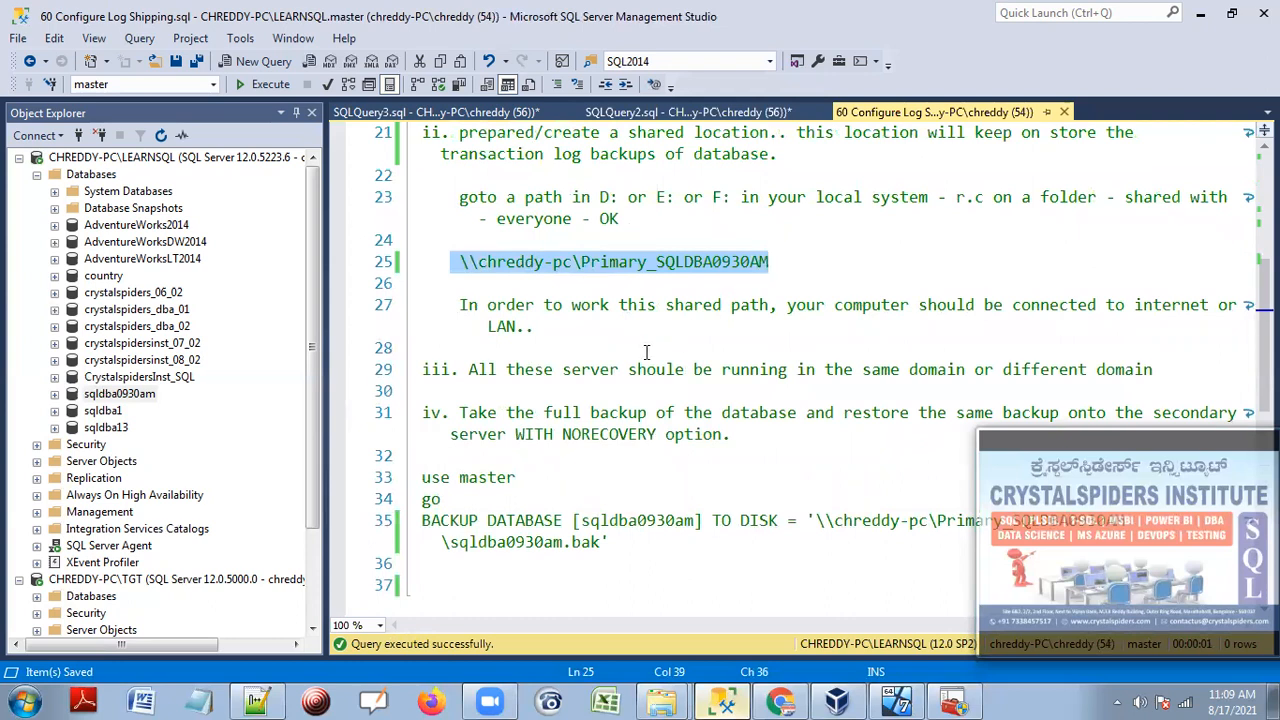
scroll(569, 370, down, 2)
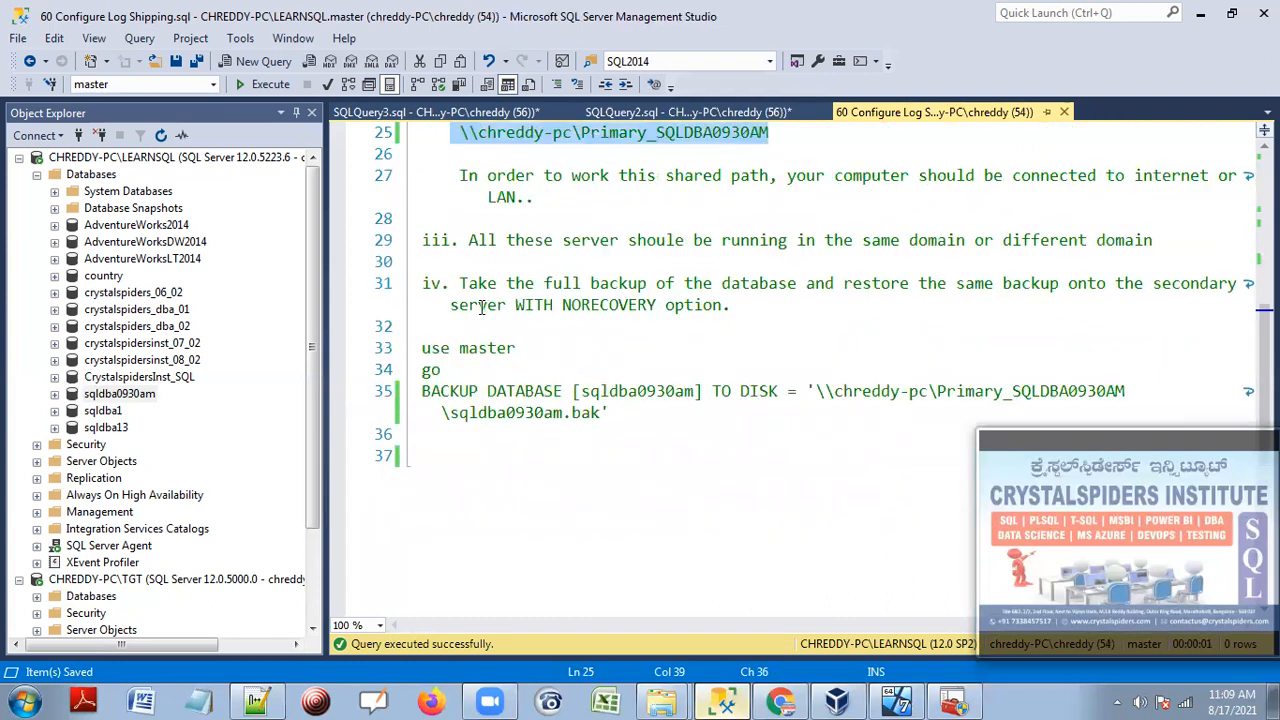
drag(425, 285, 646, 420)
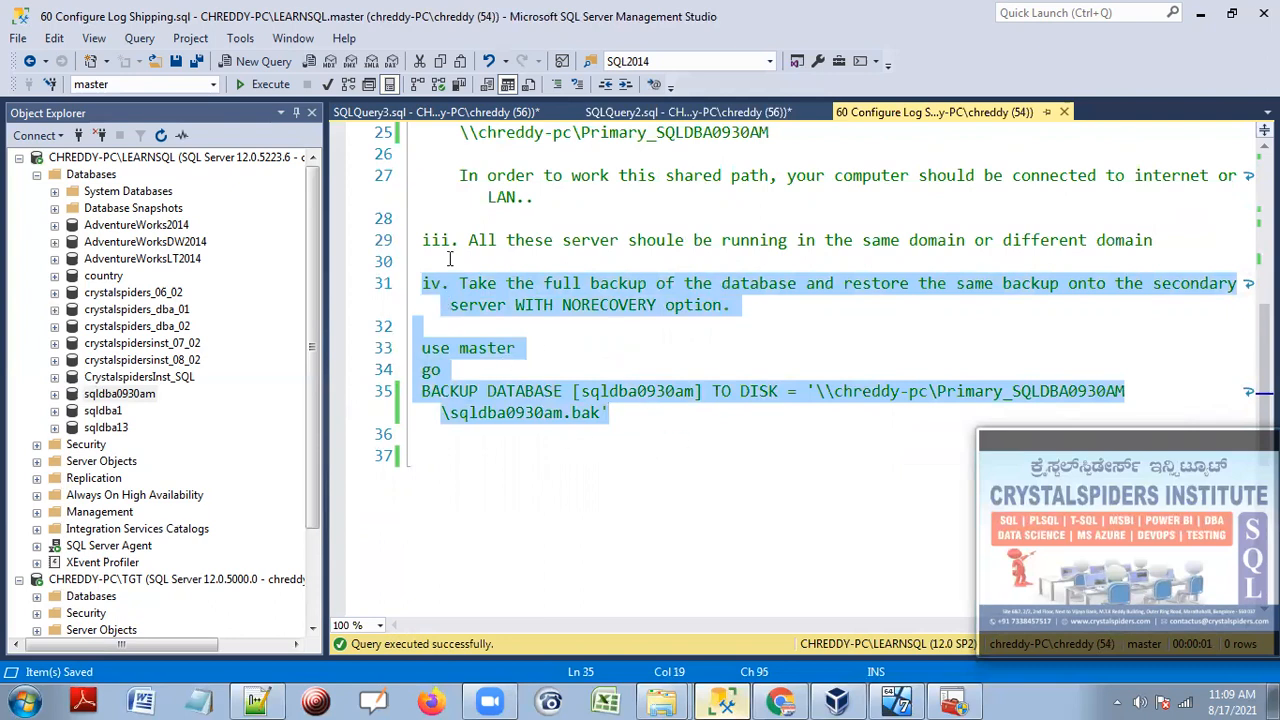
click(474, 113)
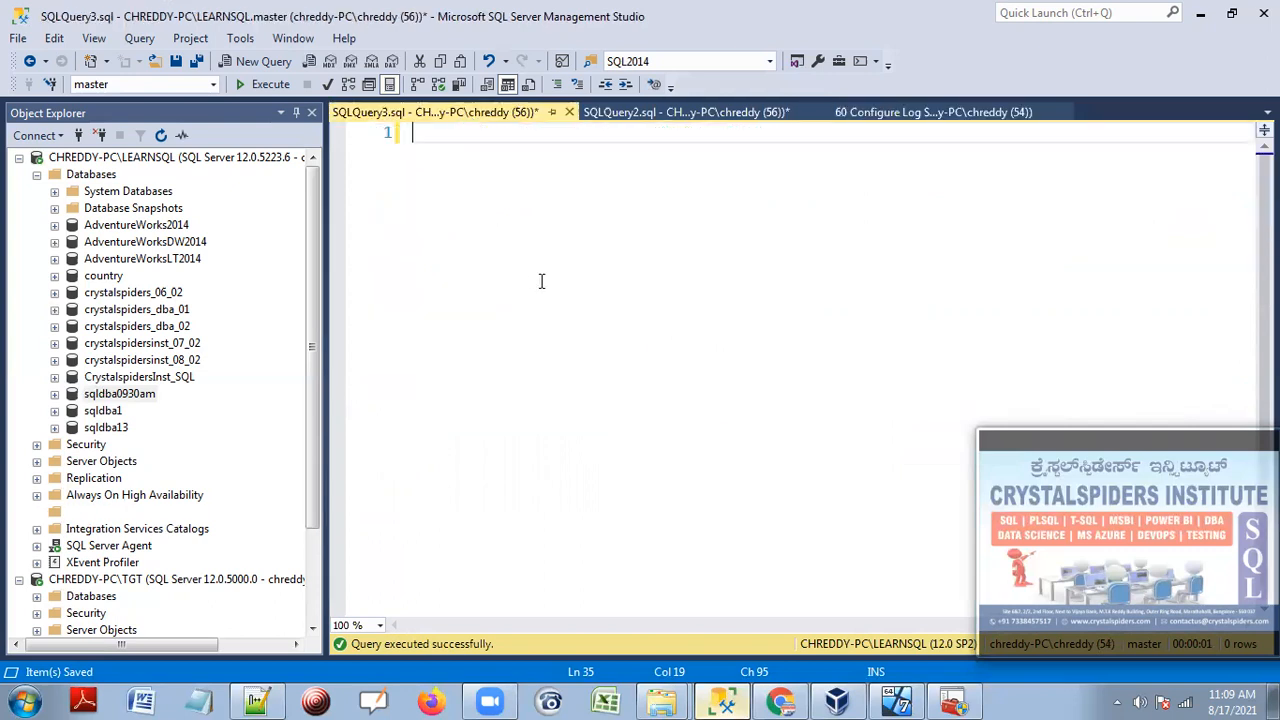
Paste the notes back into SQLQuery3, then cut the full-backup note and BACKUP statement from Configure Log Shipping.
key(ctrl+v)
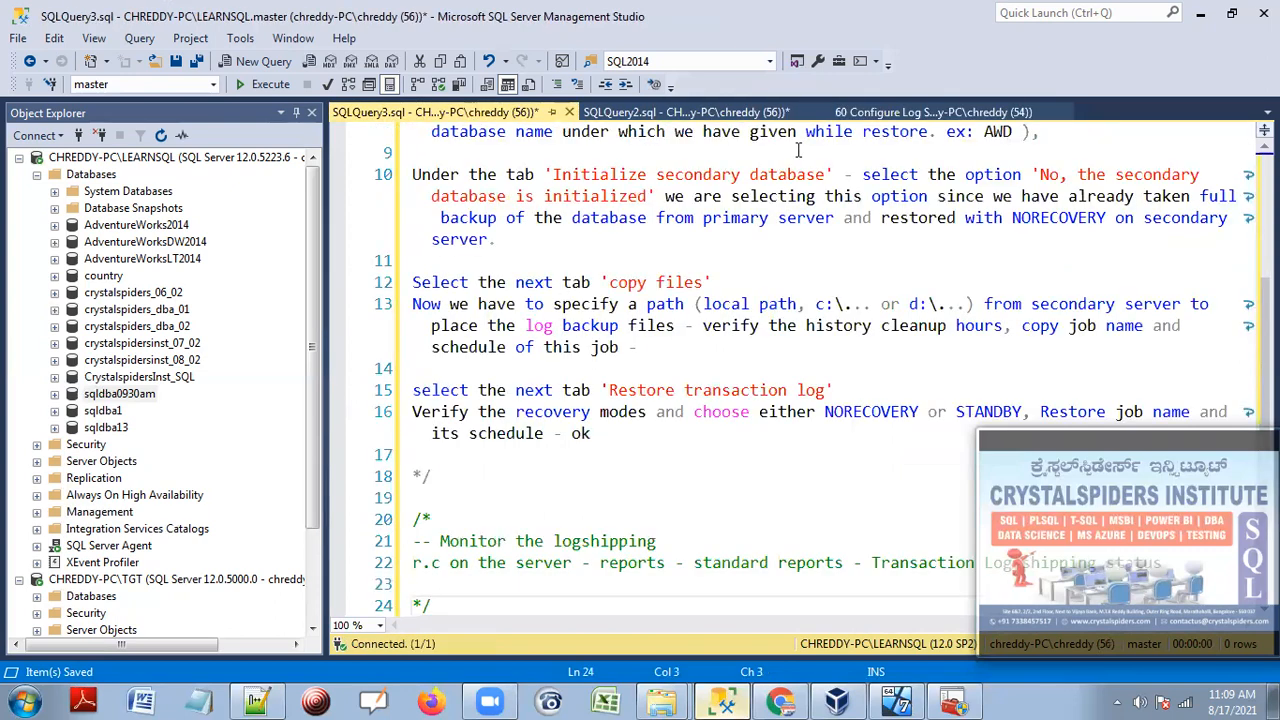
click(910, 113)
scroll(663, 471, up, 1)
click(663, 471)
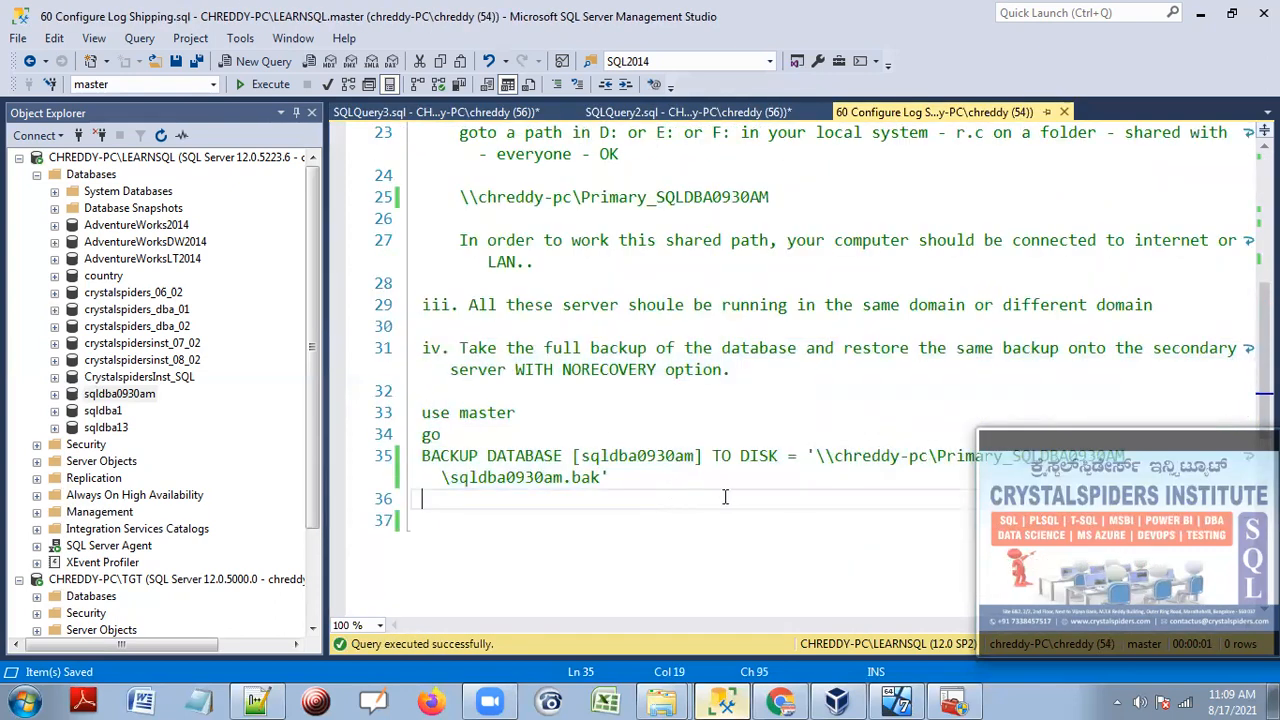
drag(660, 498, 416, 350)
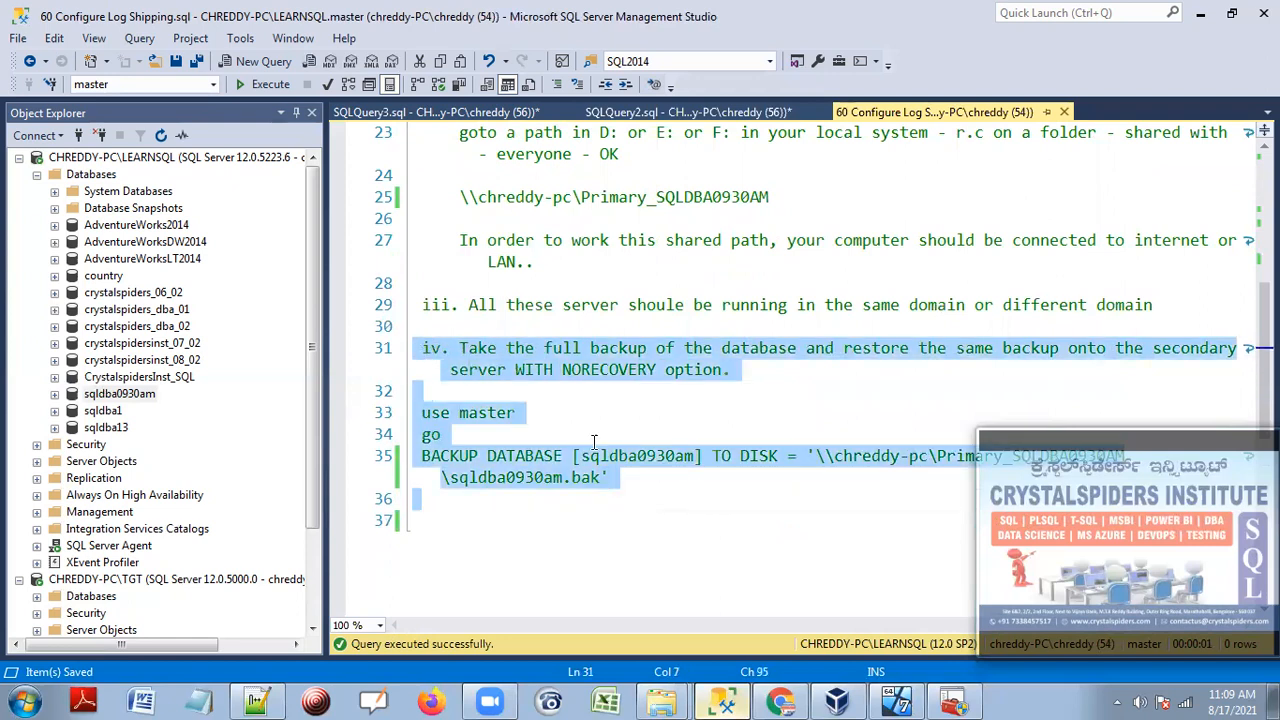
key(ctrl+x)
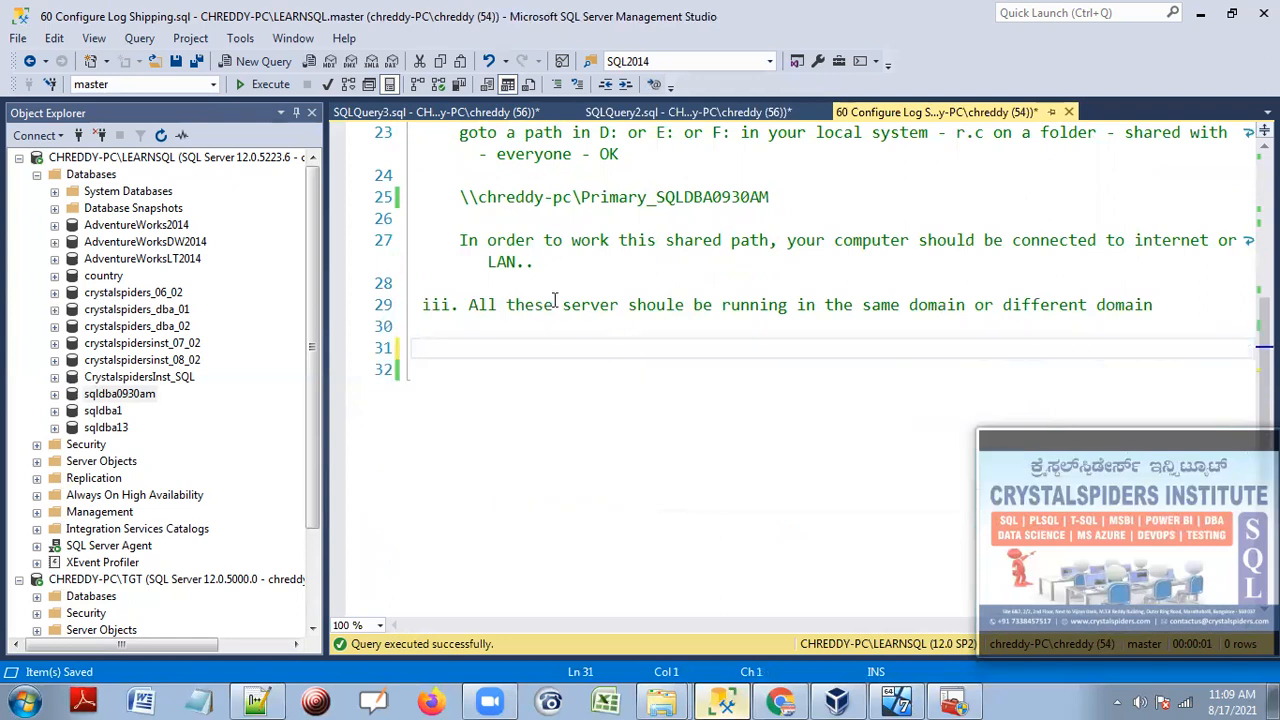
Paste the full-backup note and BACKUP statement at the top of SQLQuery3.
click(440, 112)
scroll(490, 222, up, 4)
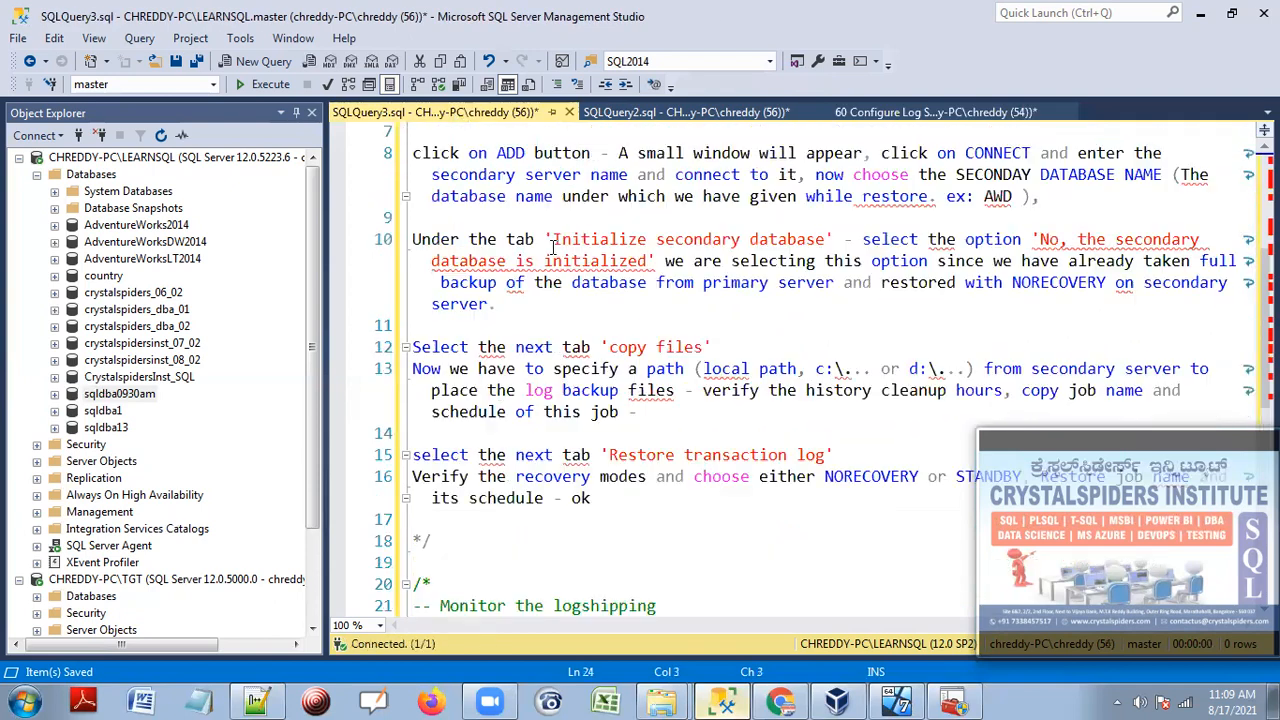
click(469, 133)
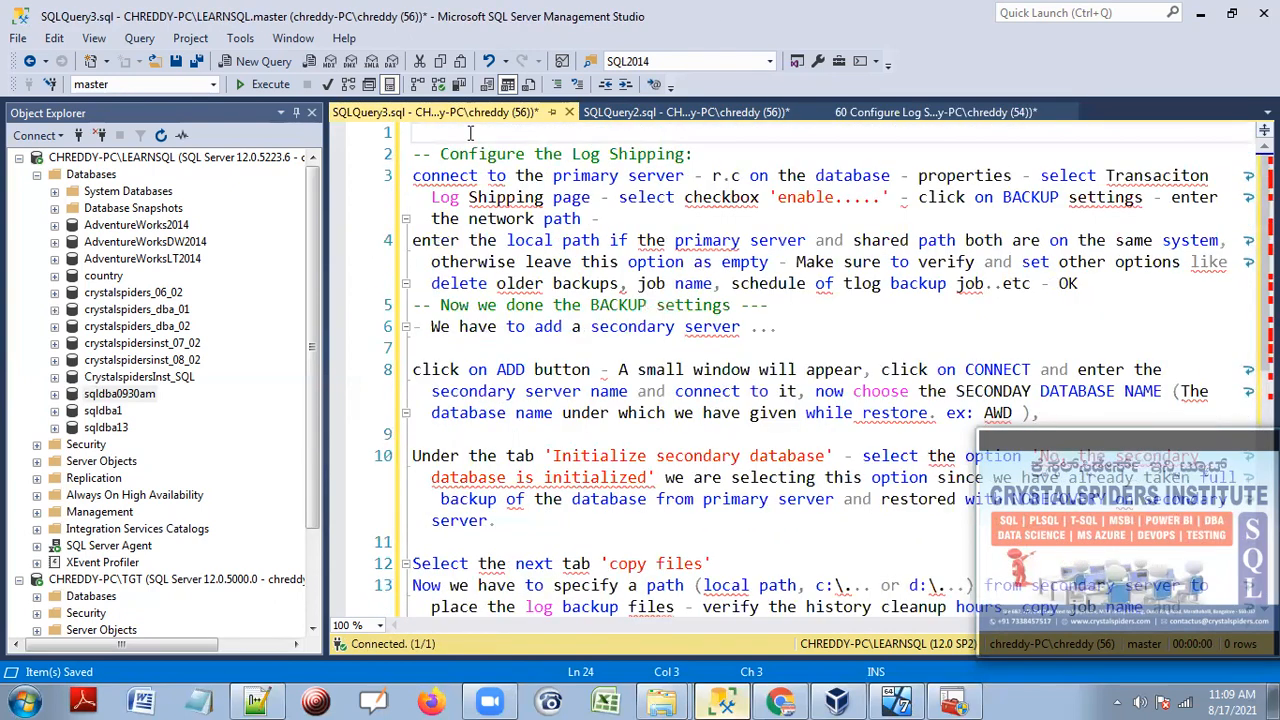
key(Return)
key(ctrl+v)
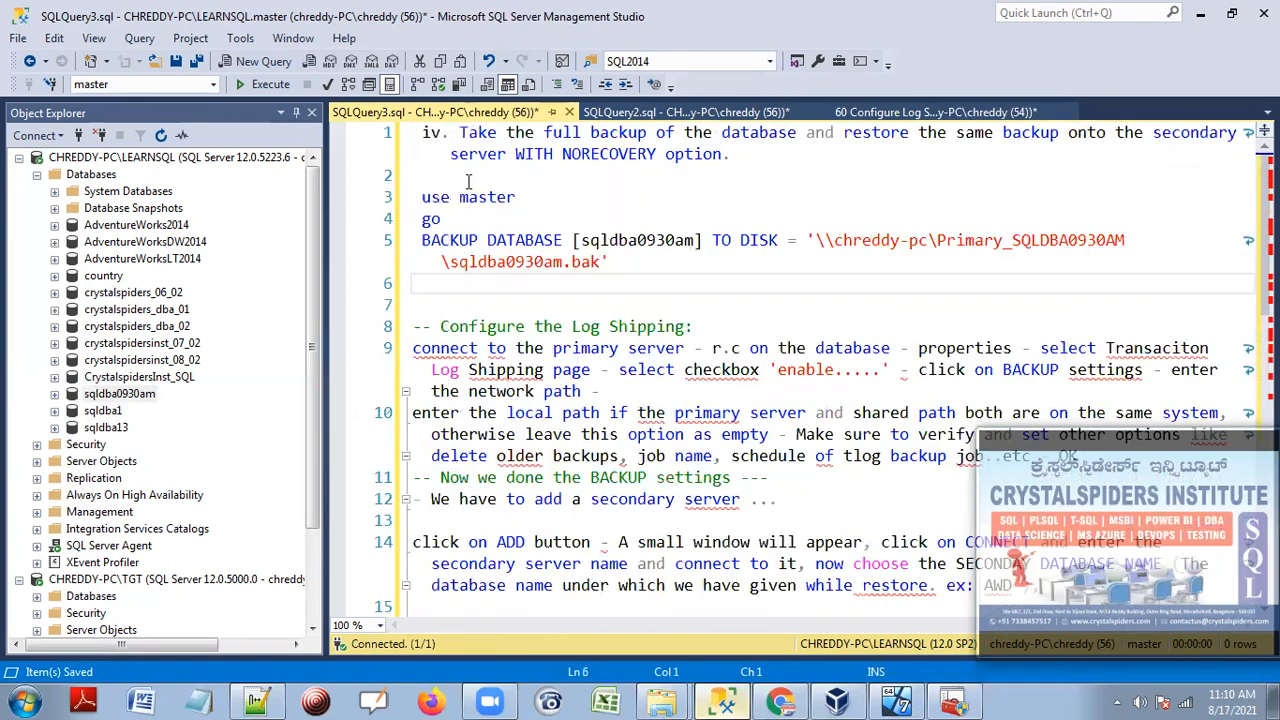
Renumber the first note from iv. to i. and label the Configure heading 'ii.'.
click(446, 133)
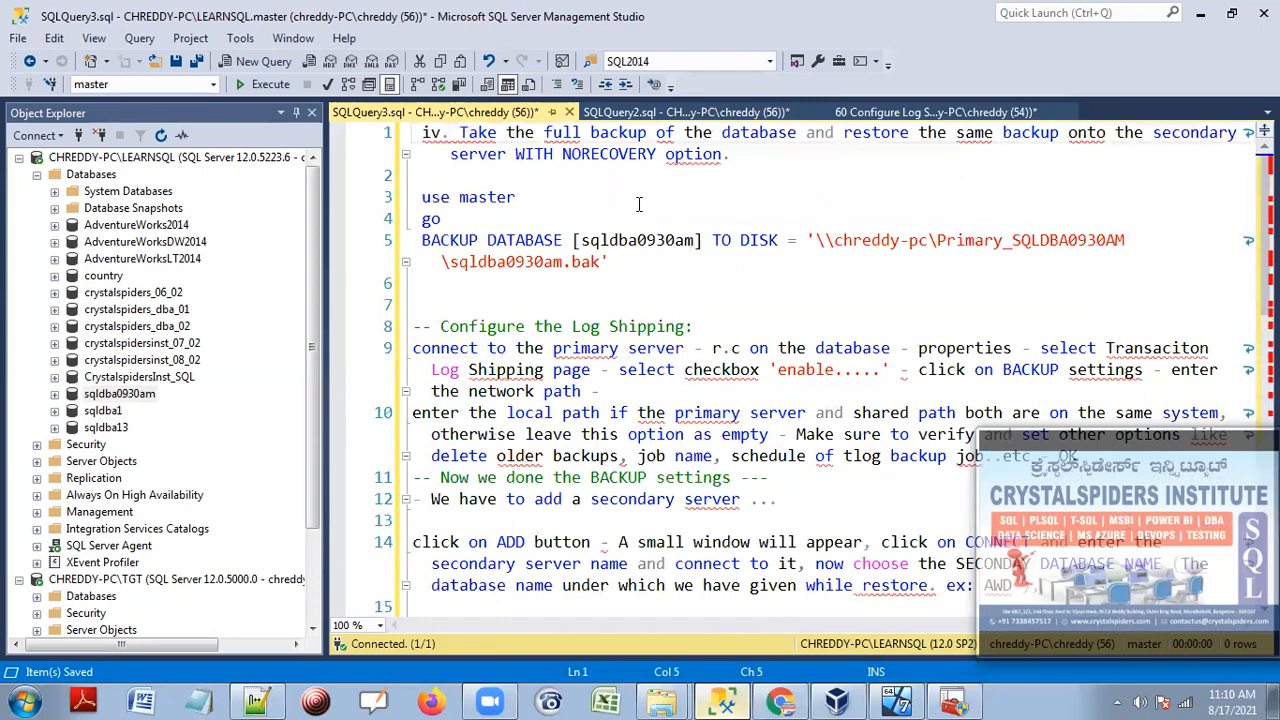
key(BackSpace)
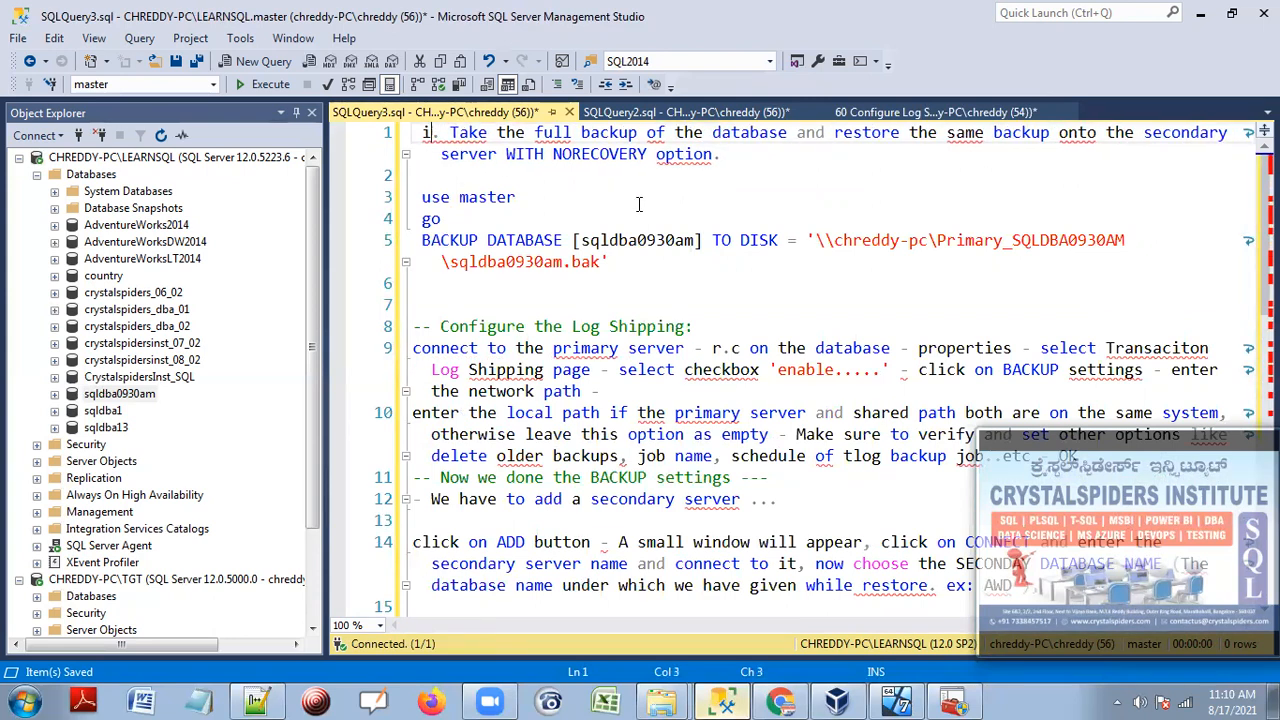
click(425, 311)
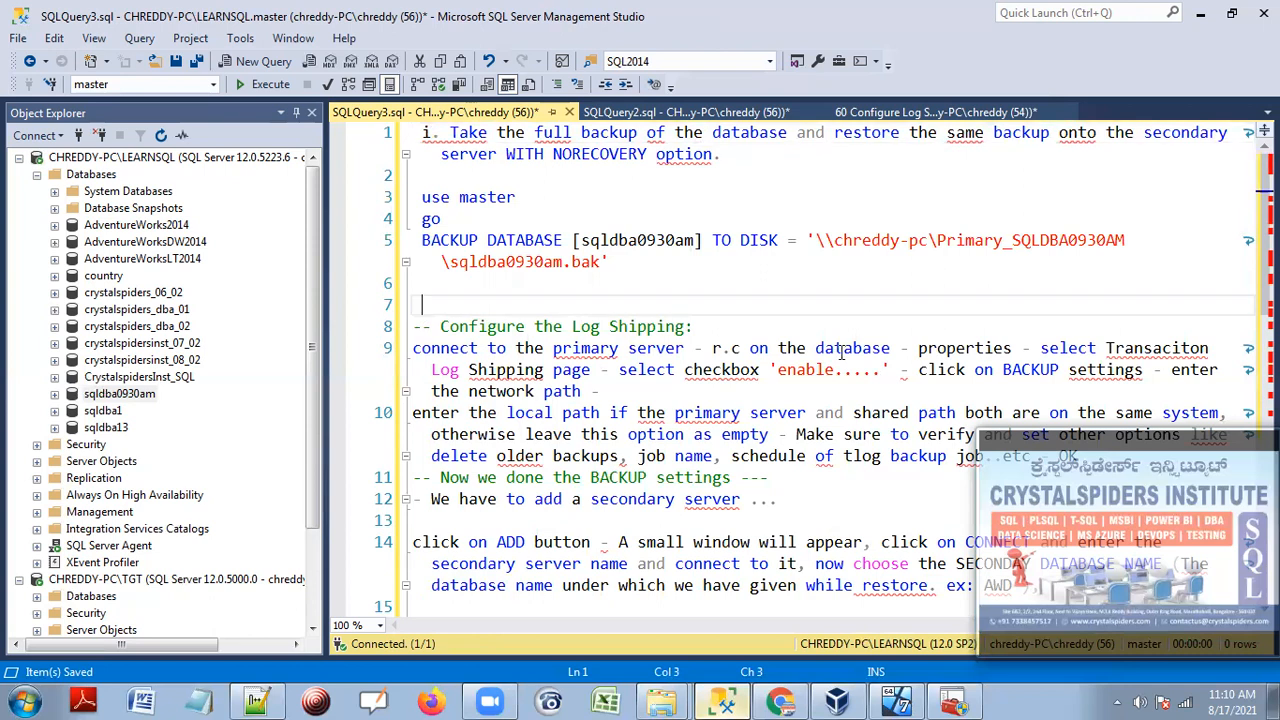
key(Down)
key(BackSpace)
key(BackSpace)
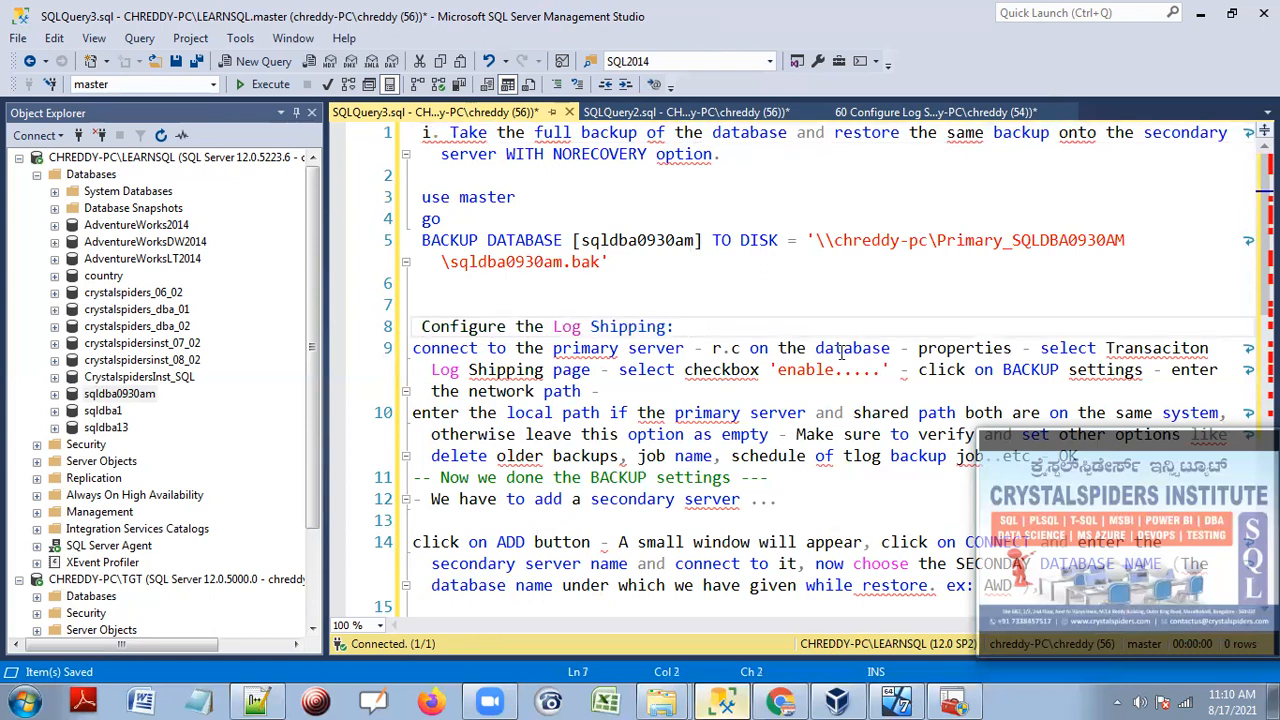
text(ii )
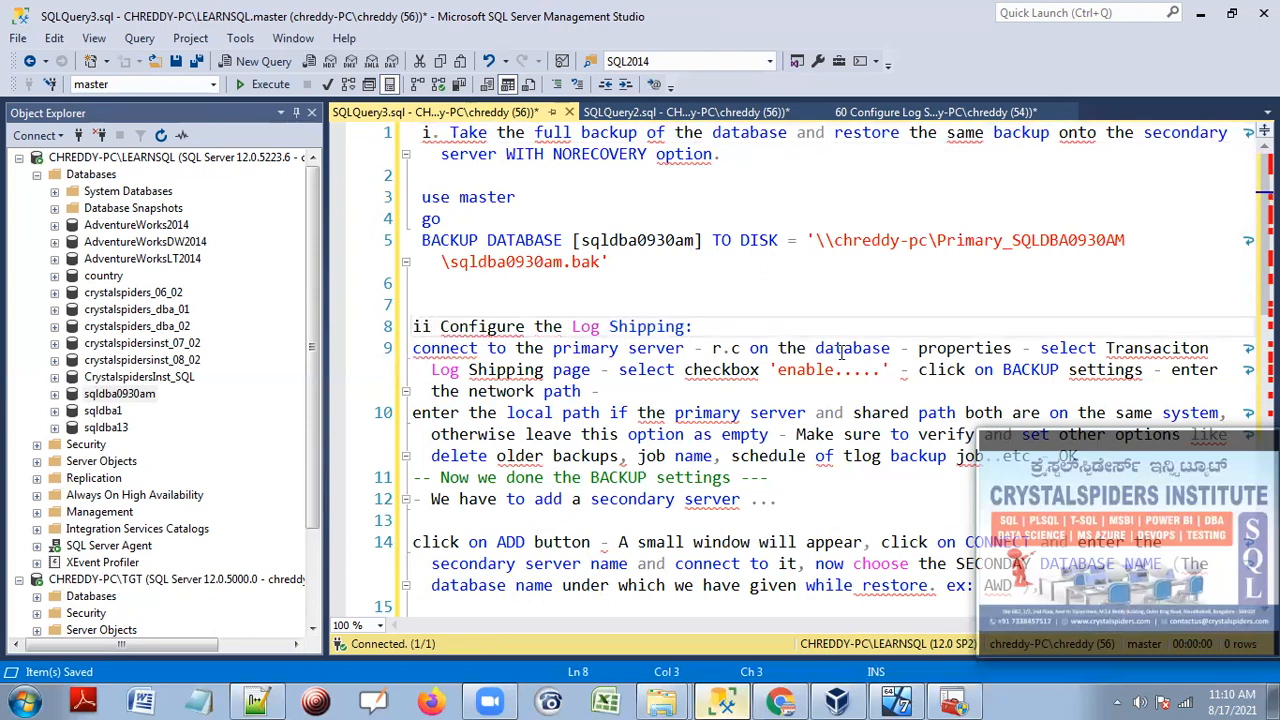
text(.)
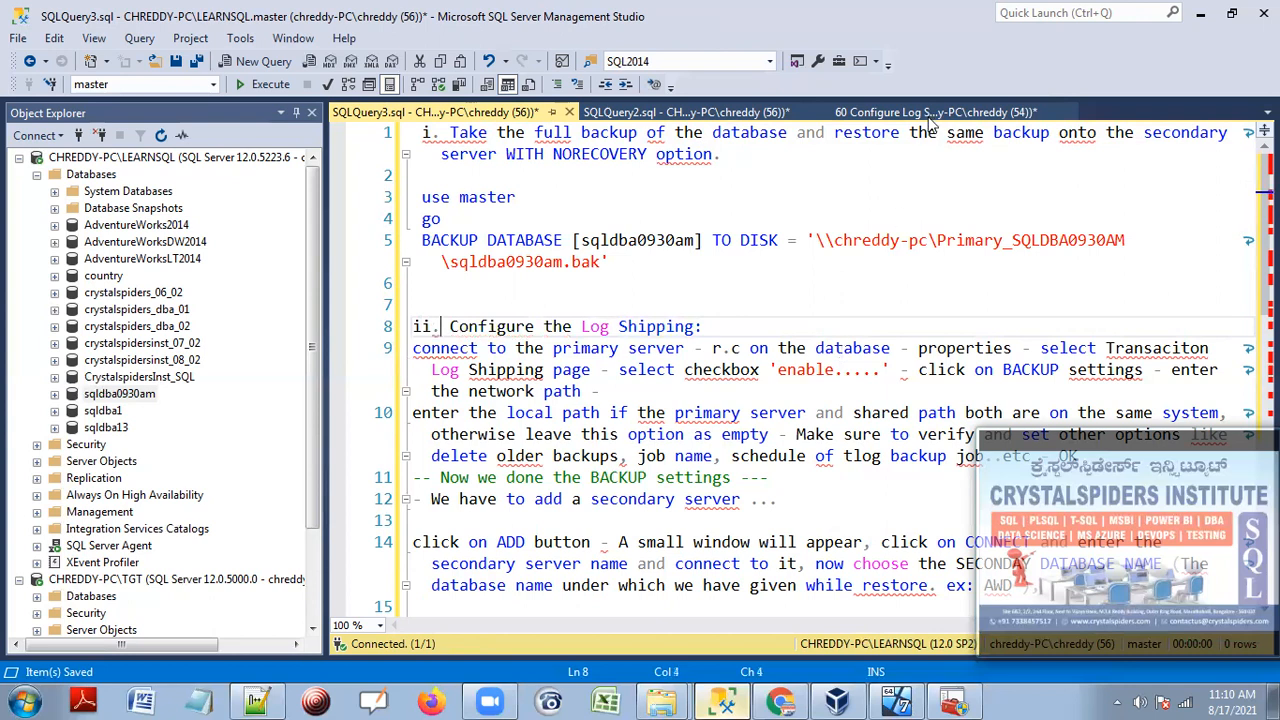
Save the trimmed Configure Log Shipping script.
click(930, 114)
click(631, 343)
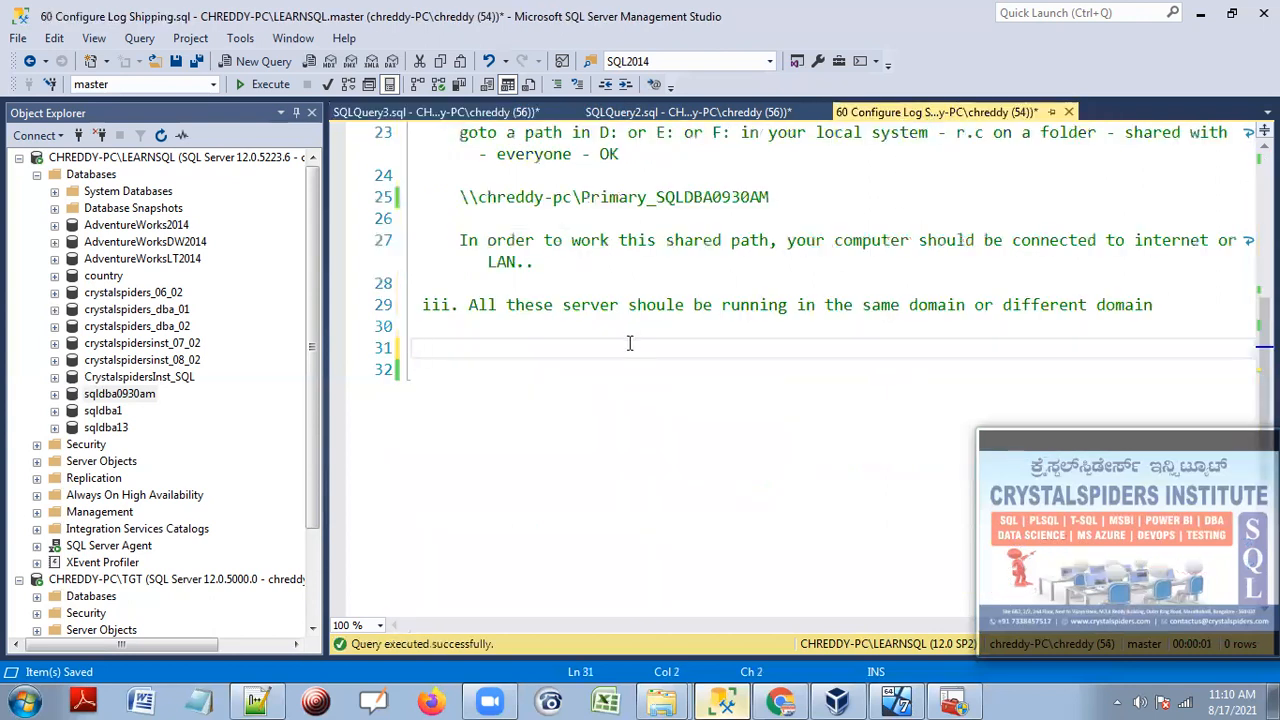
scroll(597, 346, up, 3)
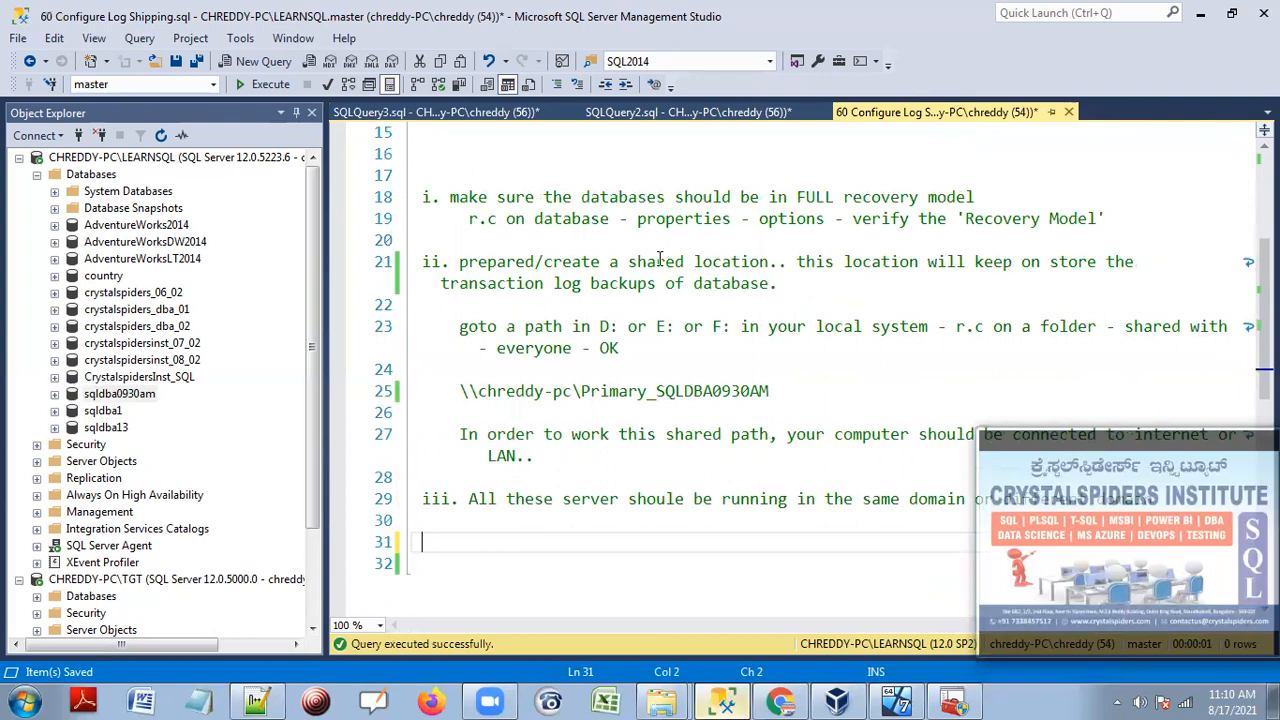
scroll(560, 335, up, 5)
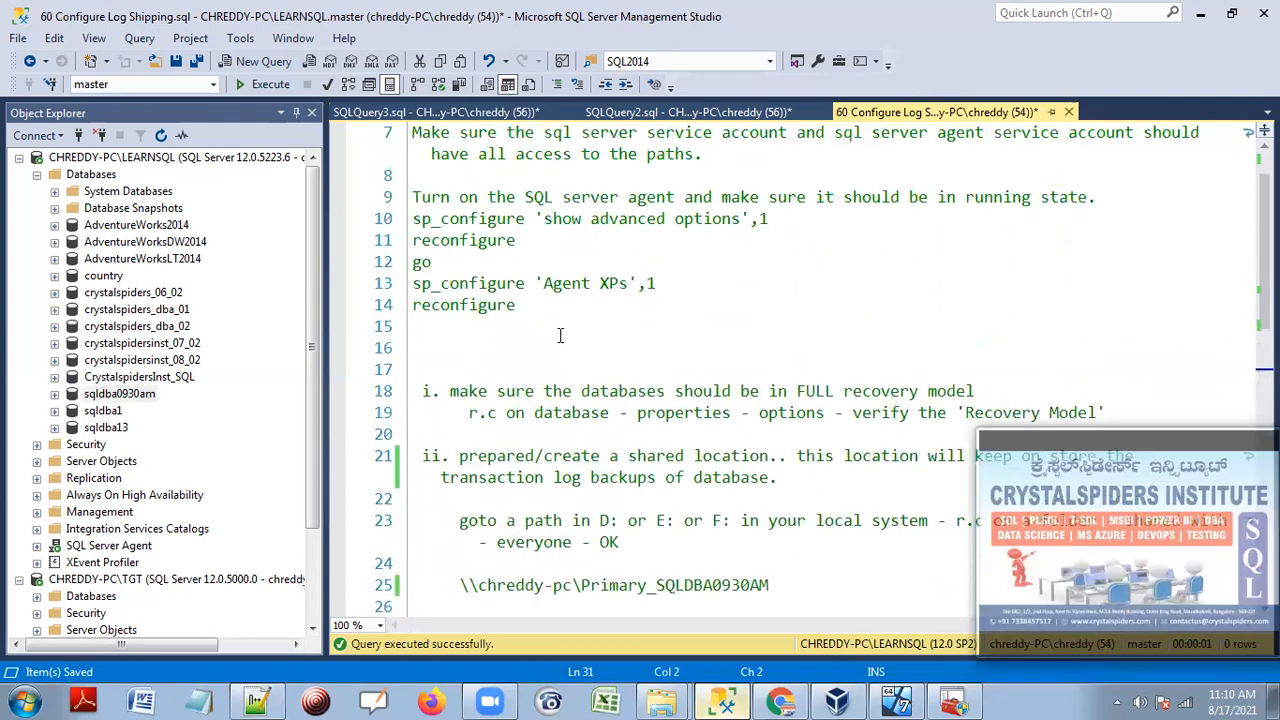
click(175, 61)
click(524, 122)
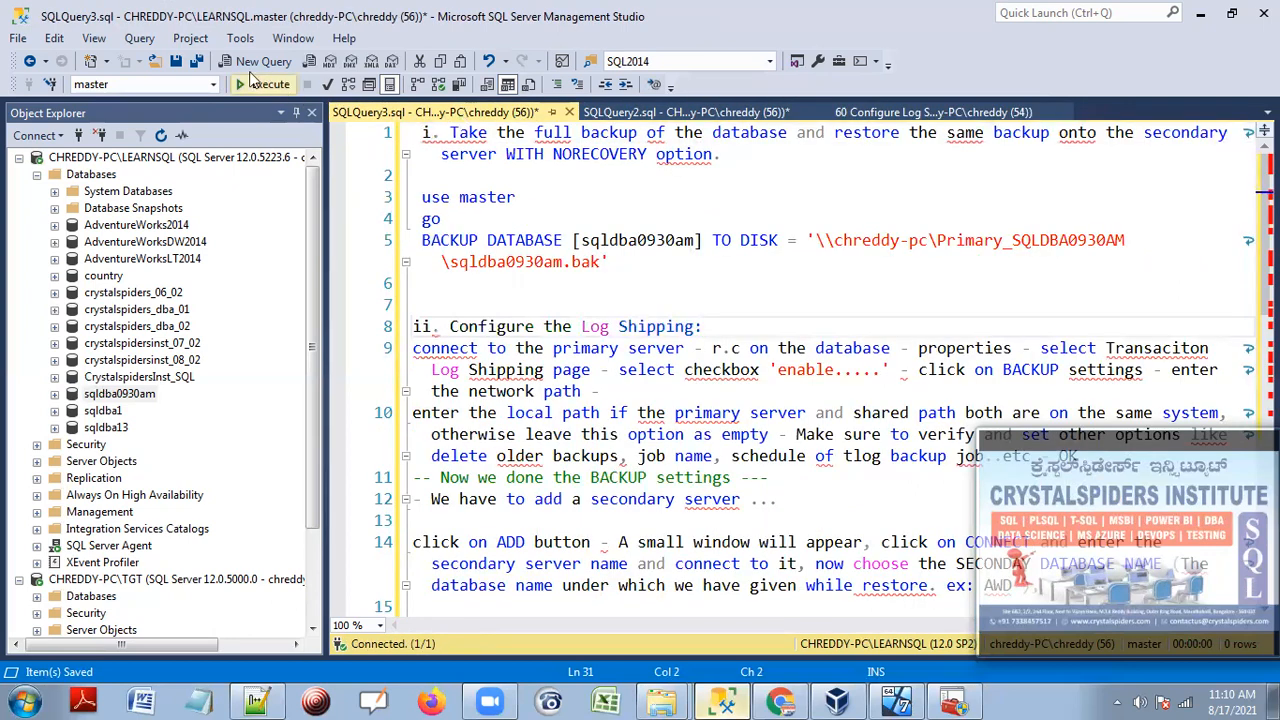
Save the notes in the today folder as 20210817_Configure Log Shipping.sql.
click(175, 61)
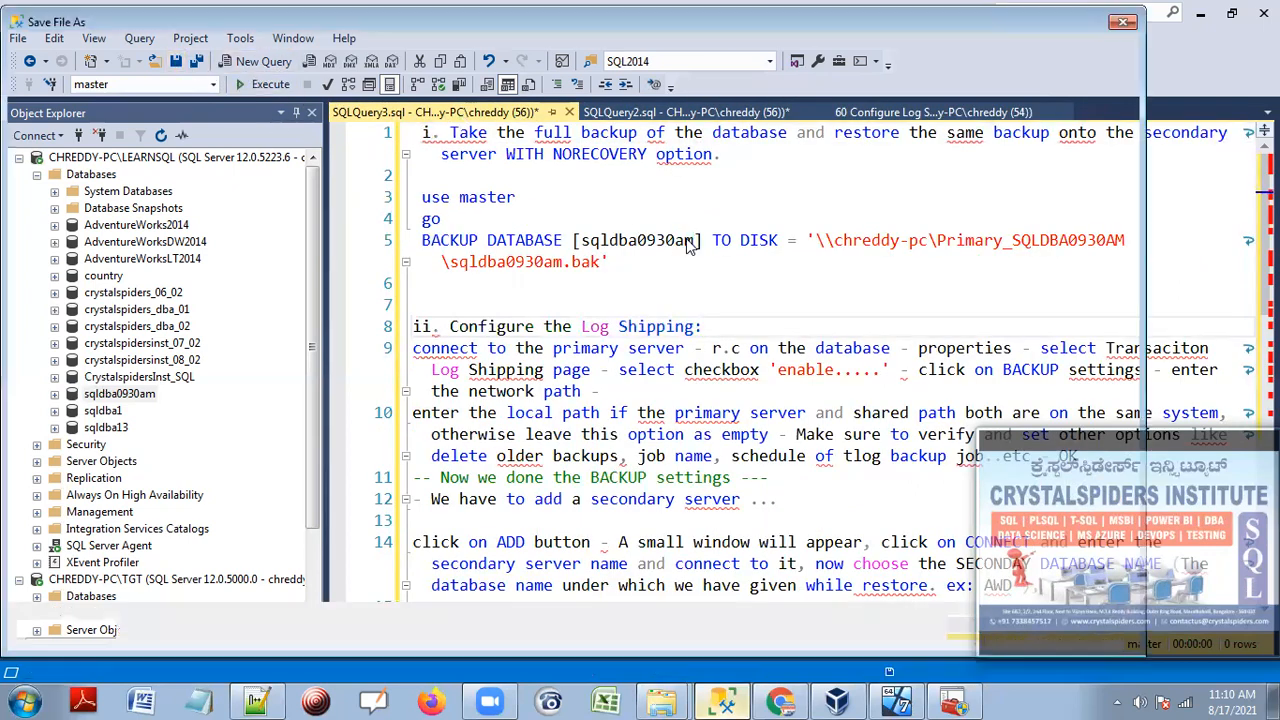
click(87, 187)
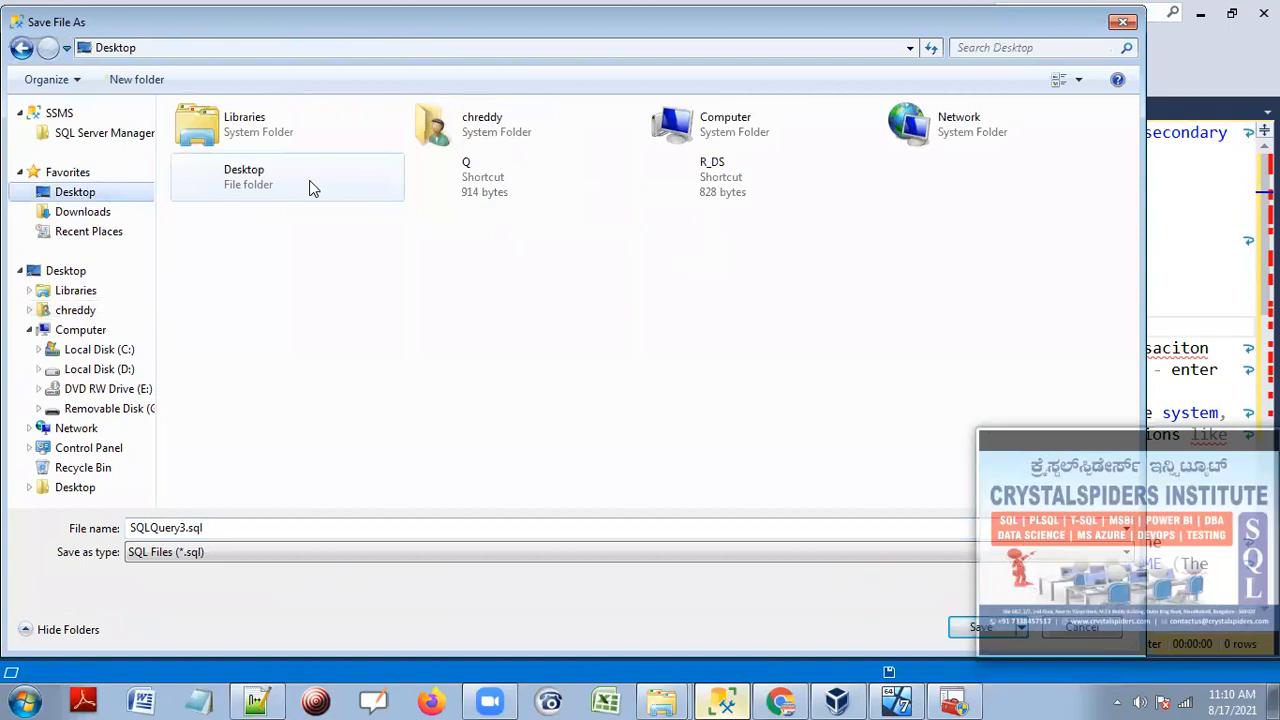
double_click(328, 176)
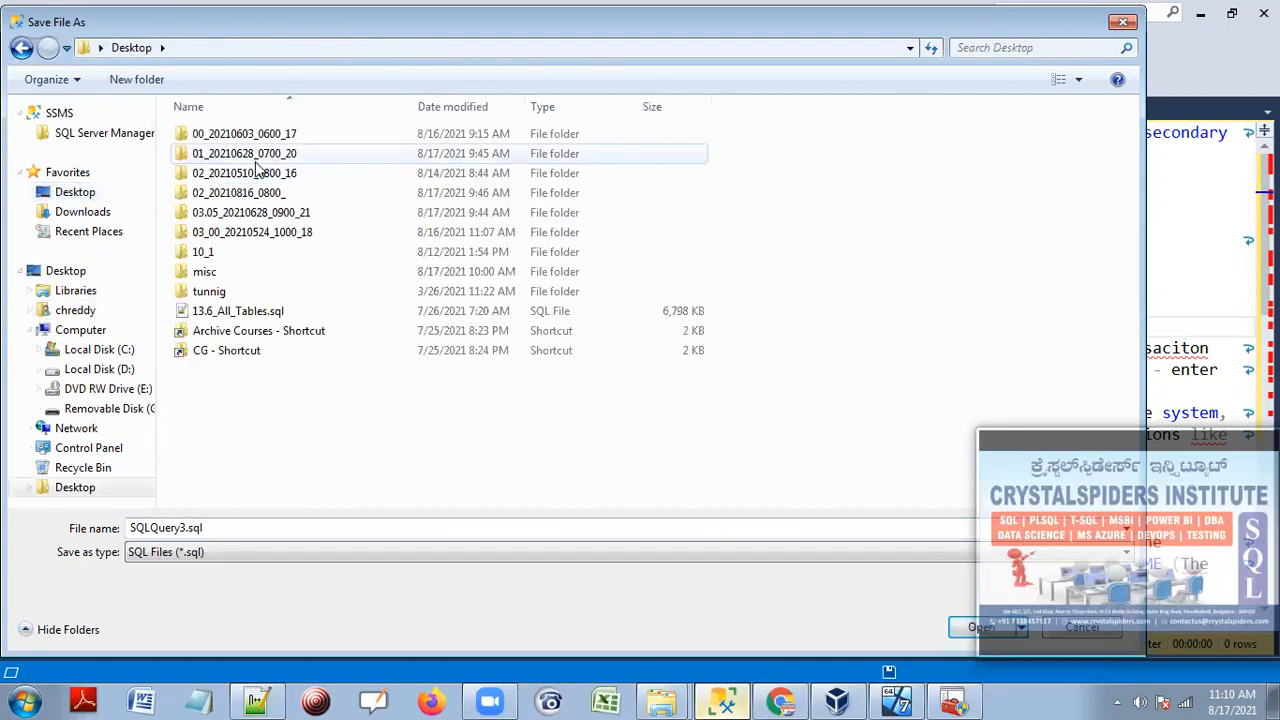
double_click(240, 150)
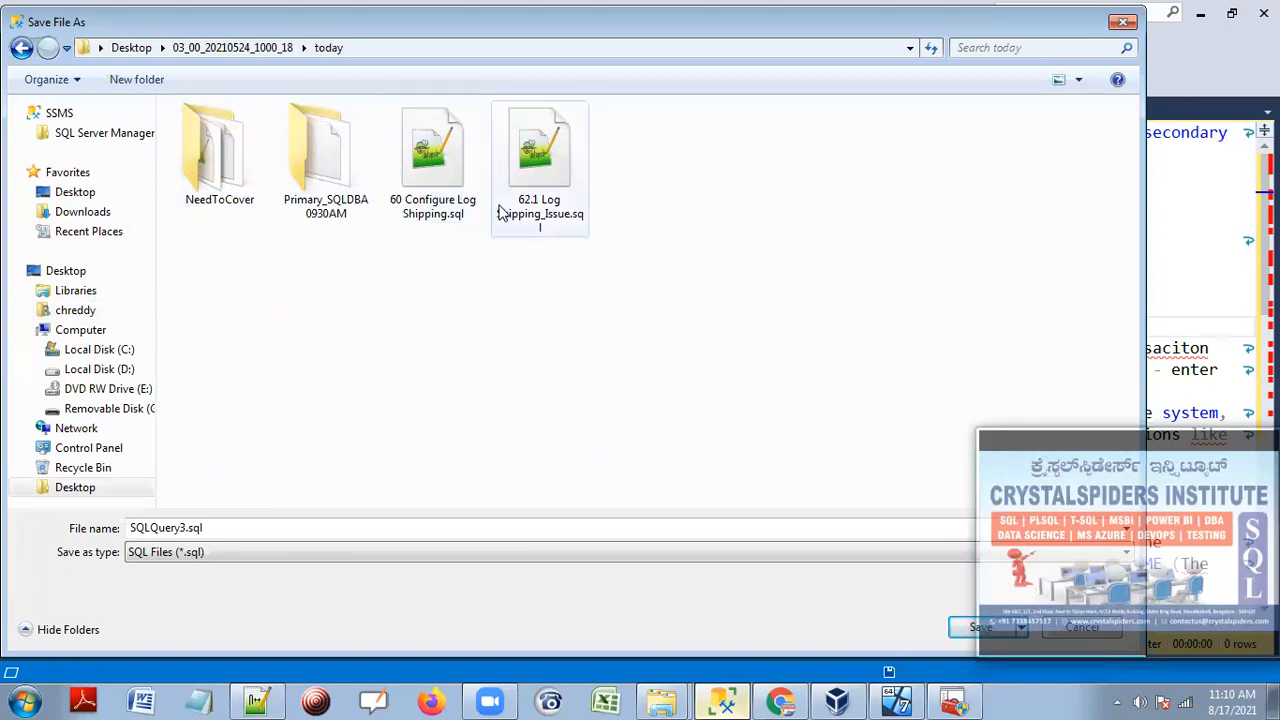
click(440, 205)
click(255, 530)
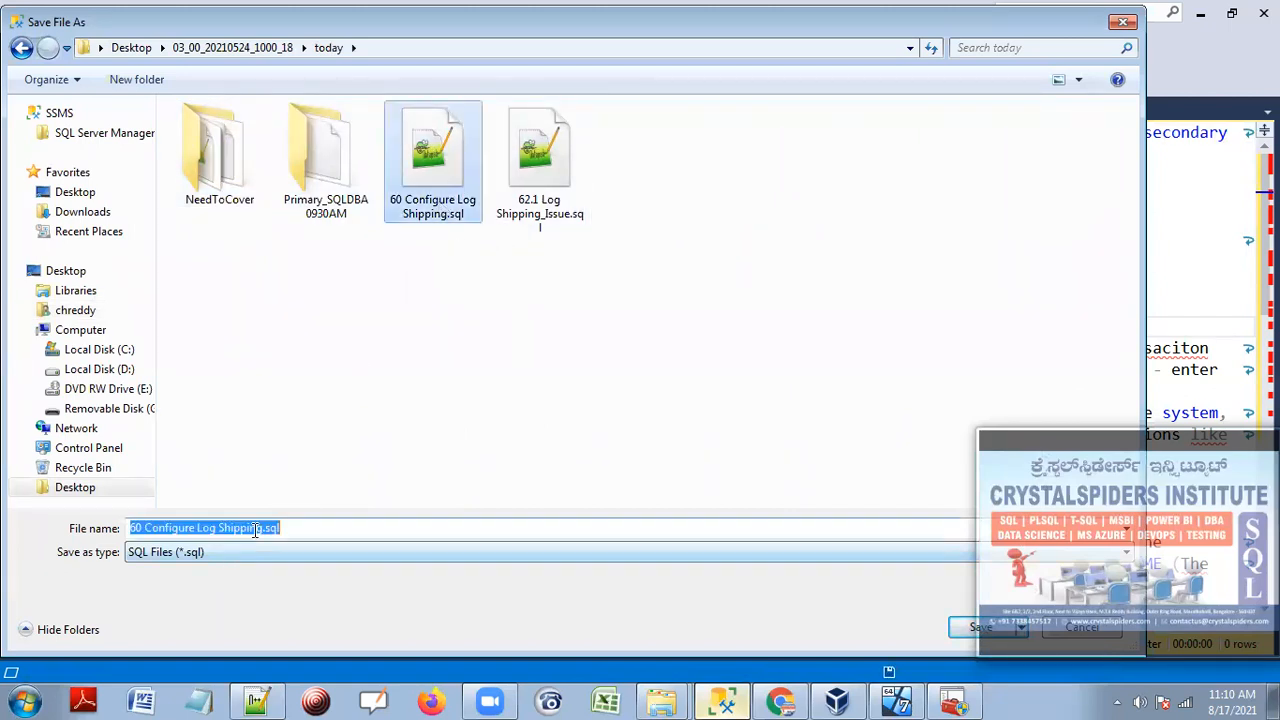
click(142, 527)
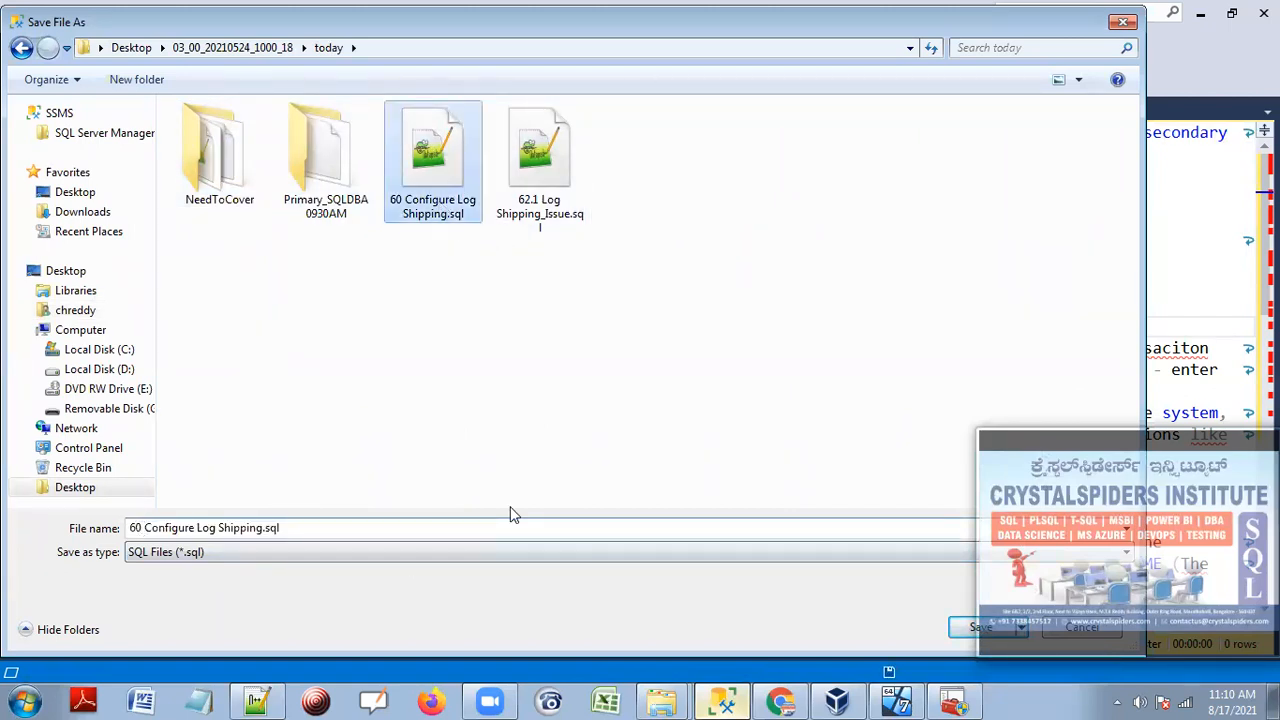
key(BackSpace)
key(BackSpace)
key(BackSpace)
text(20210817)
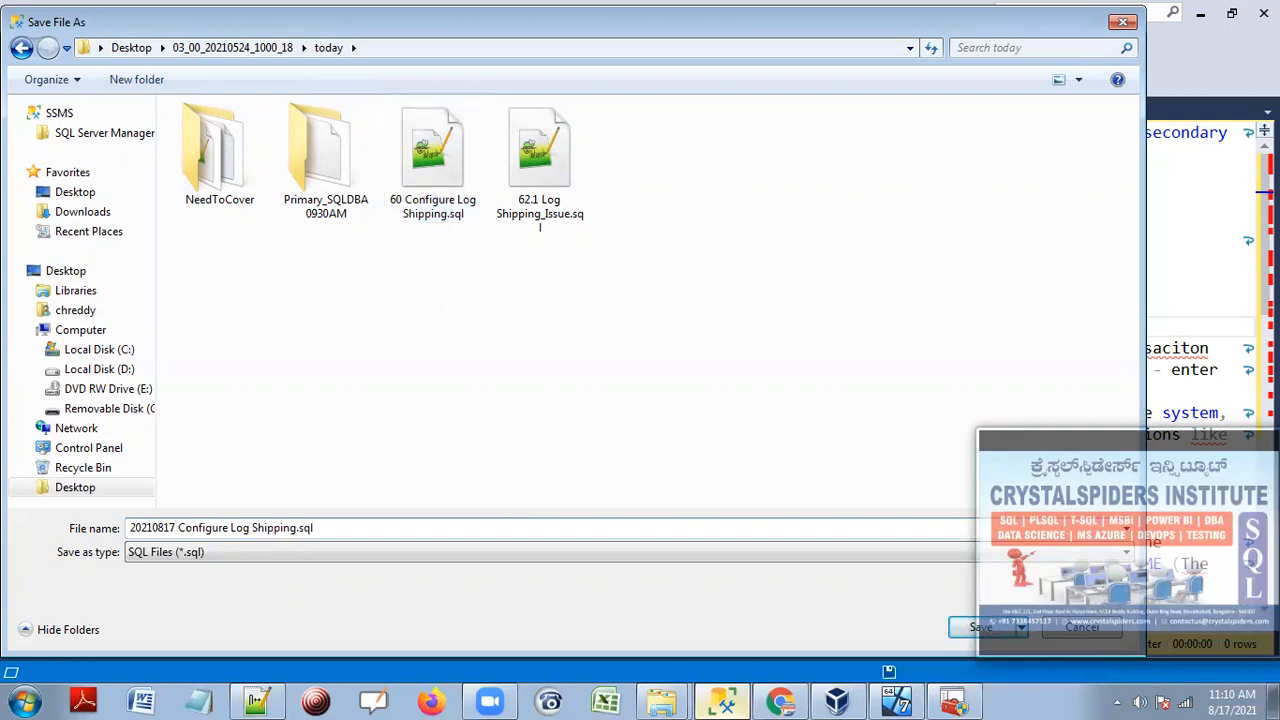
text(_)
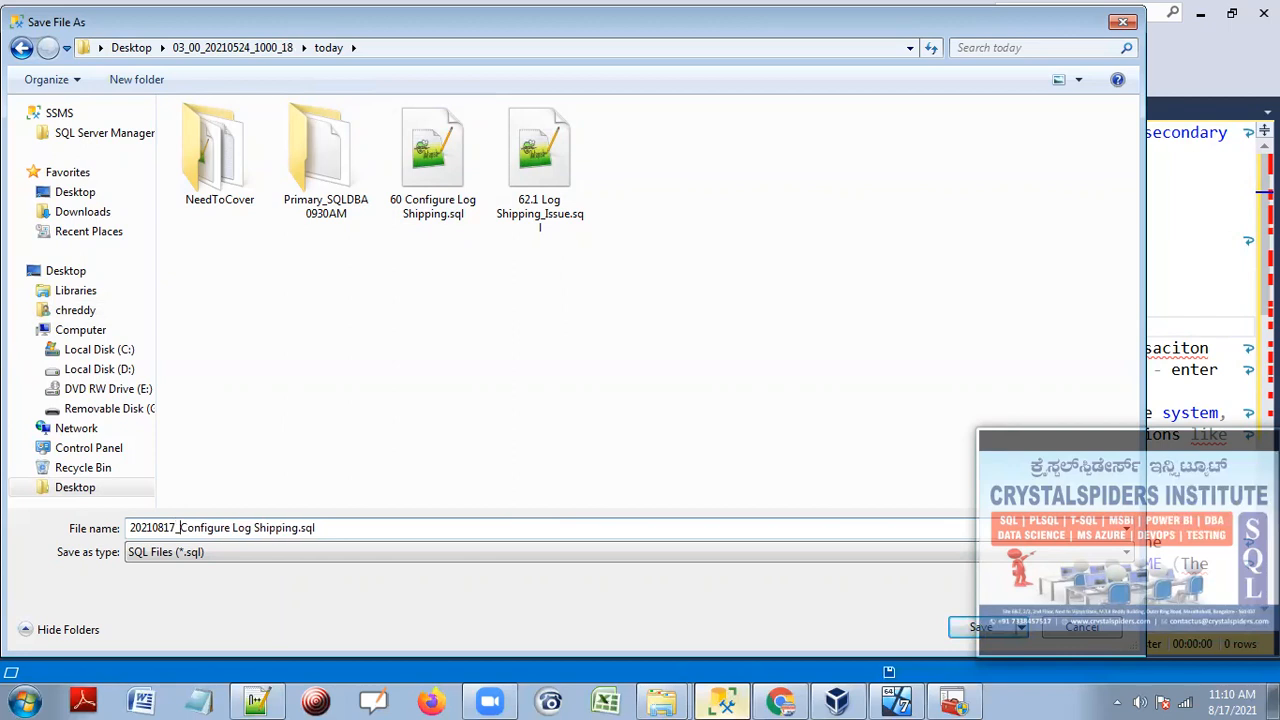
key(Return)
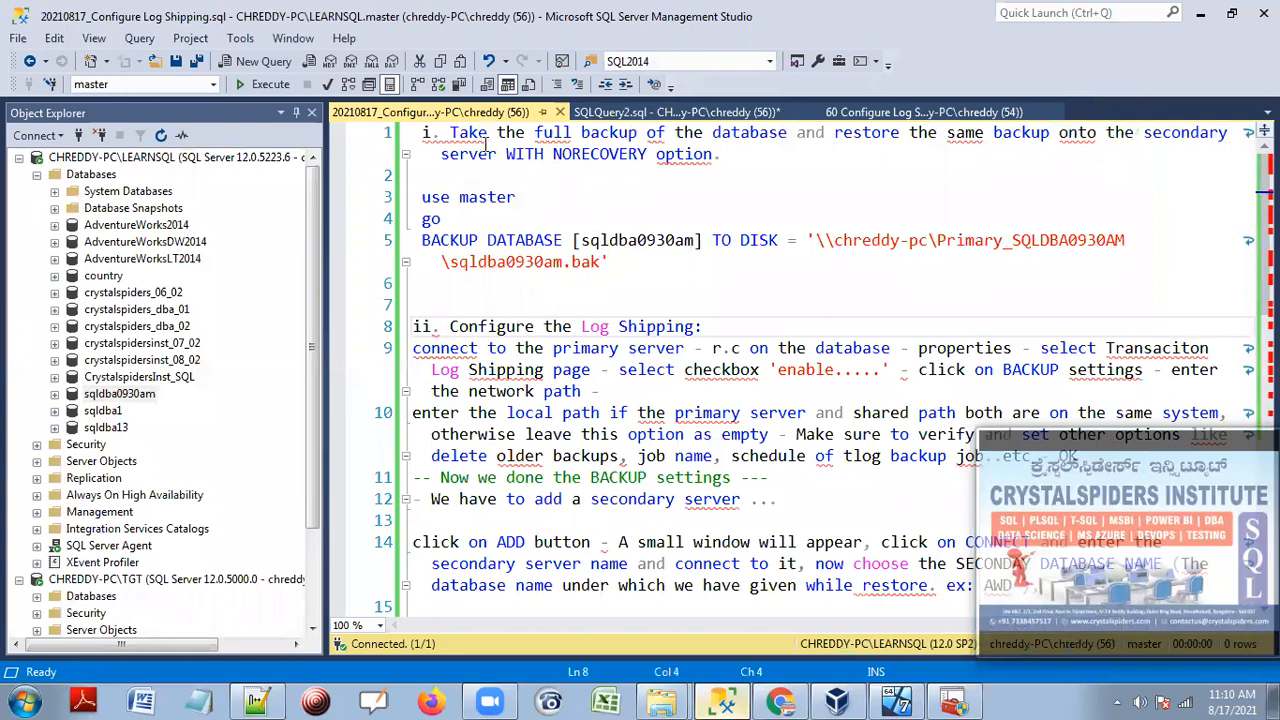
Highlight the step i restore instruction and the BACKUP DATABASE command, then bring up the backup folder.
drag(452, 132, 721, 155)
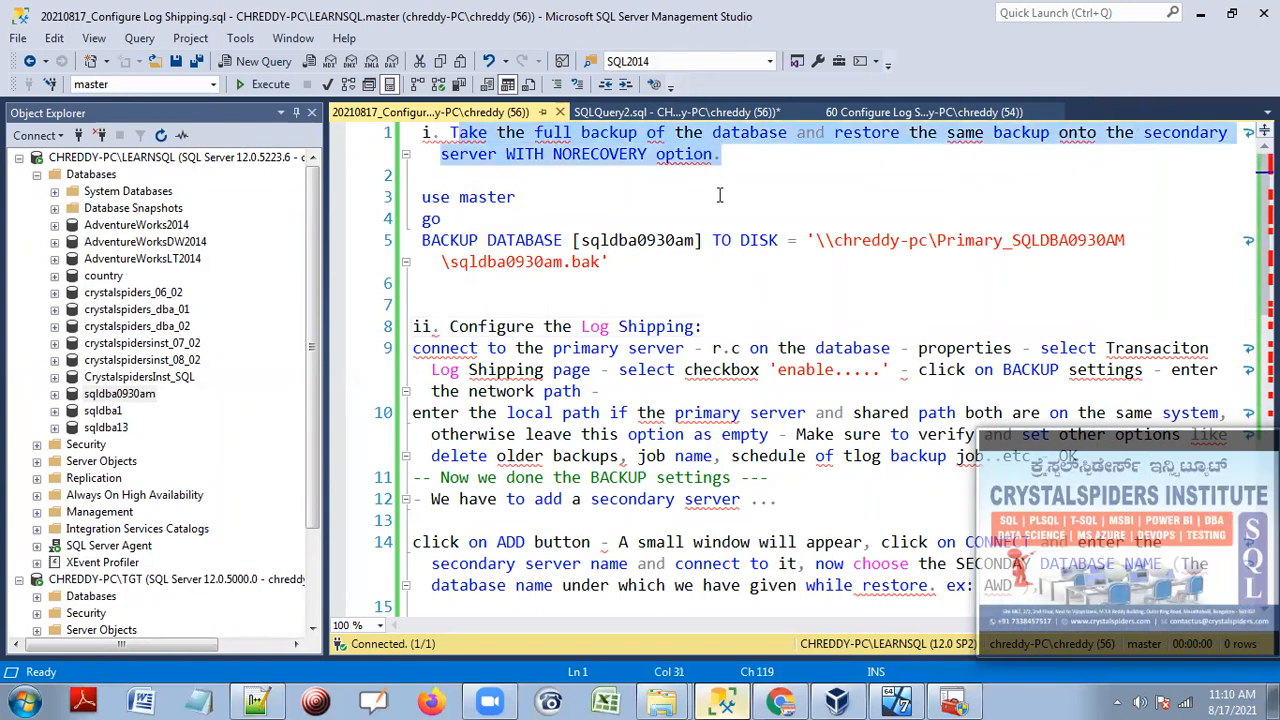
drag(676, 268, 432, 218)
mouse_move(660, 700)
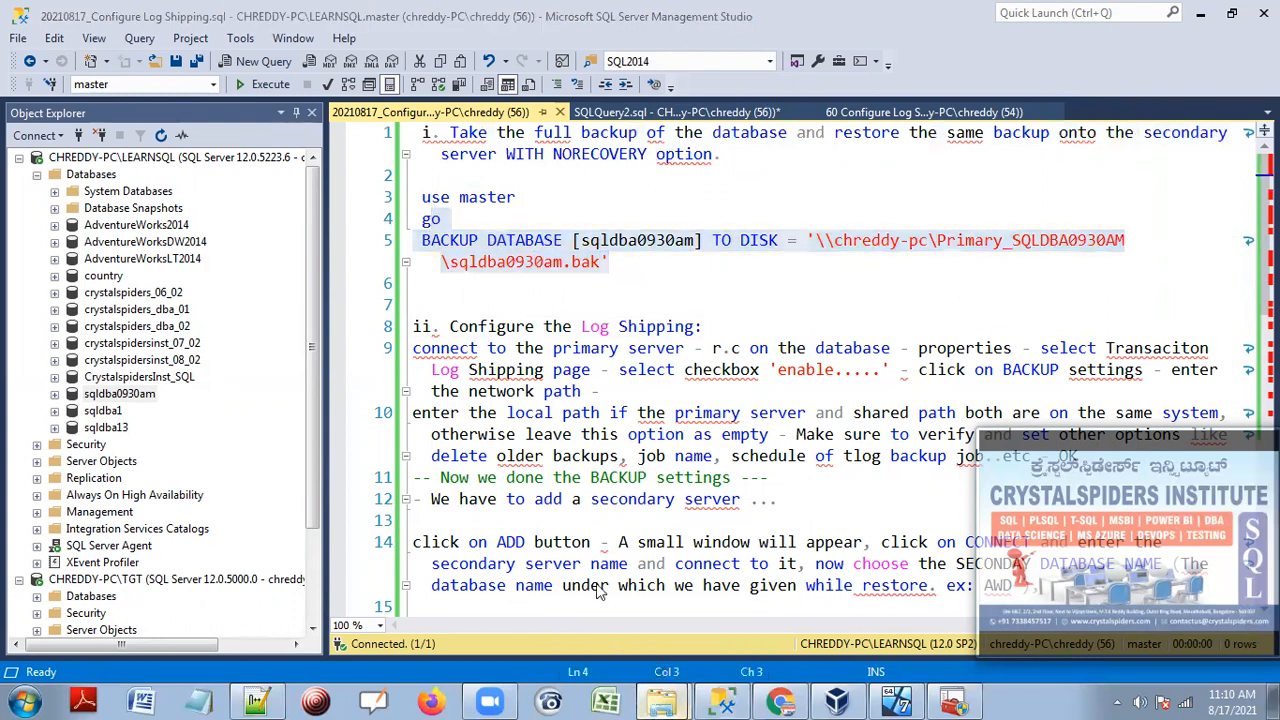
click(690, 655)
Refresh the share listing, confirm sqldba0930am.bak (3,168 KB) is there, and minimize Explorer.
right_click(509, 279)
click(554, 350)
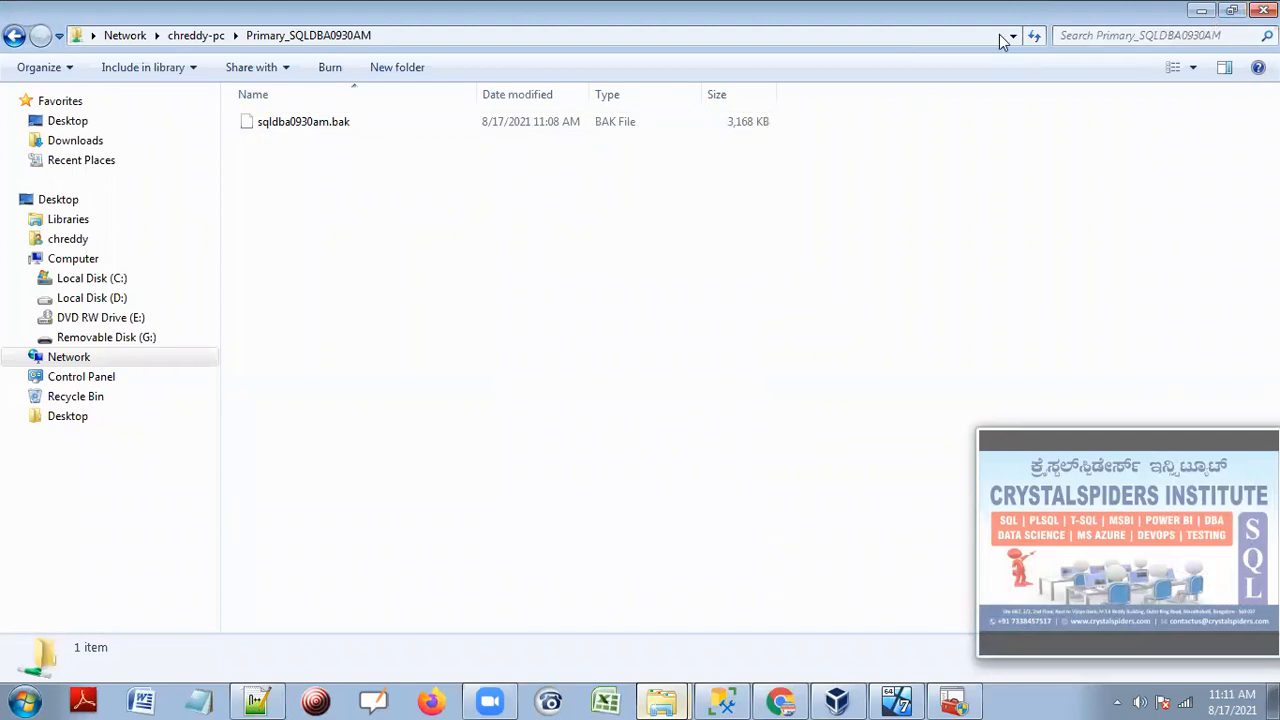
click(364, 129)
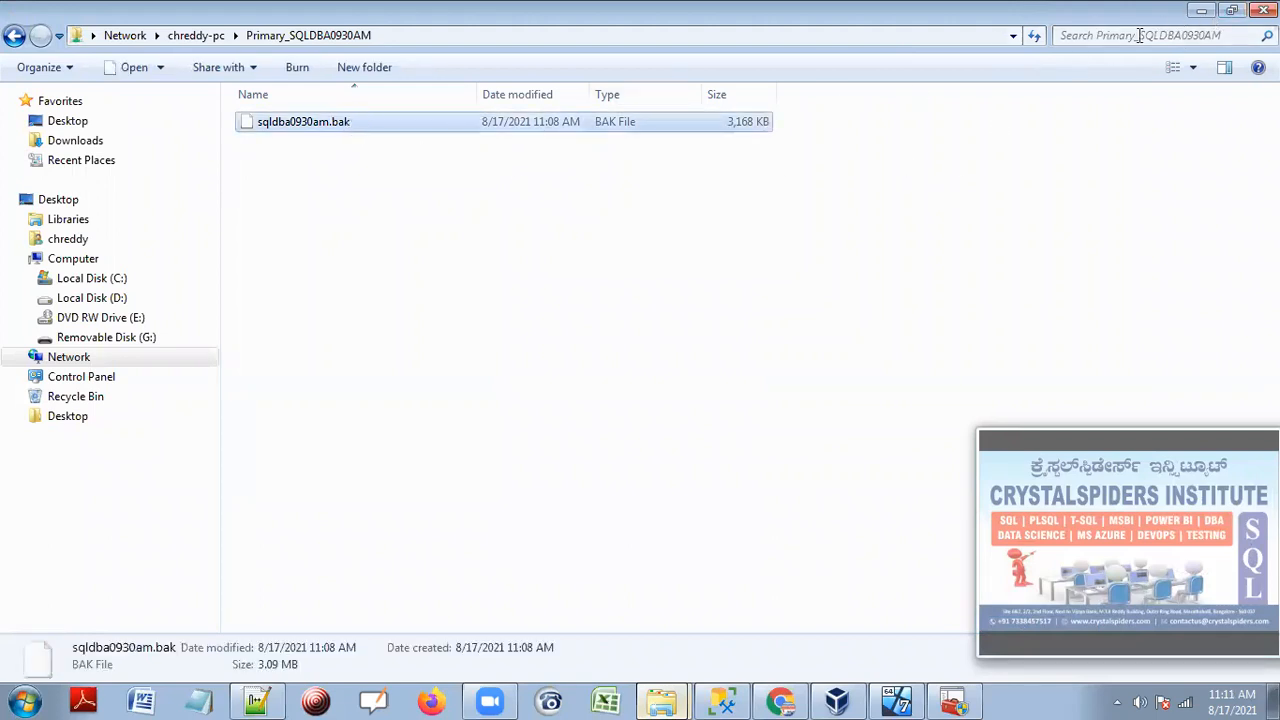
click(1203, 12)
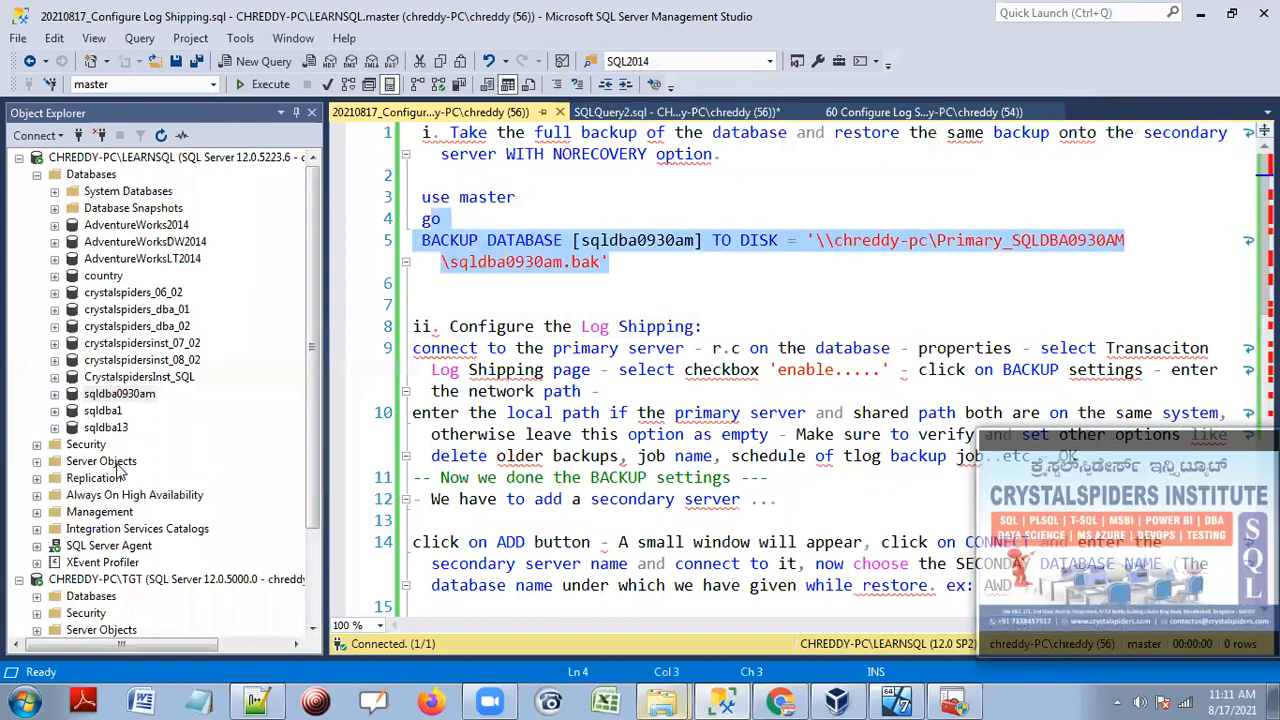
Collapse LEARNSQL's databases, select the TGT server, and highlight the restore WITH NORECOVERY note.
click(37, 174)
click(128, 327)
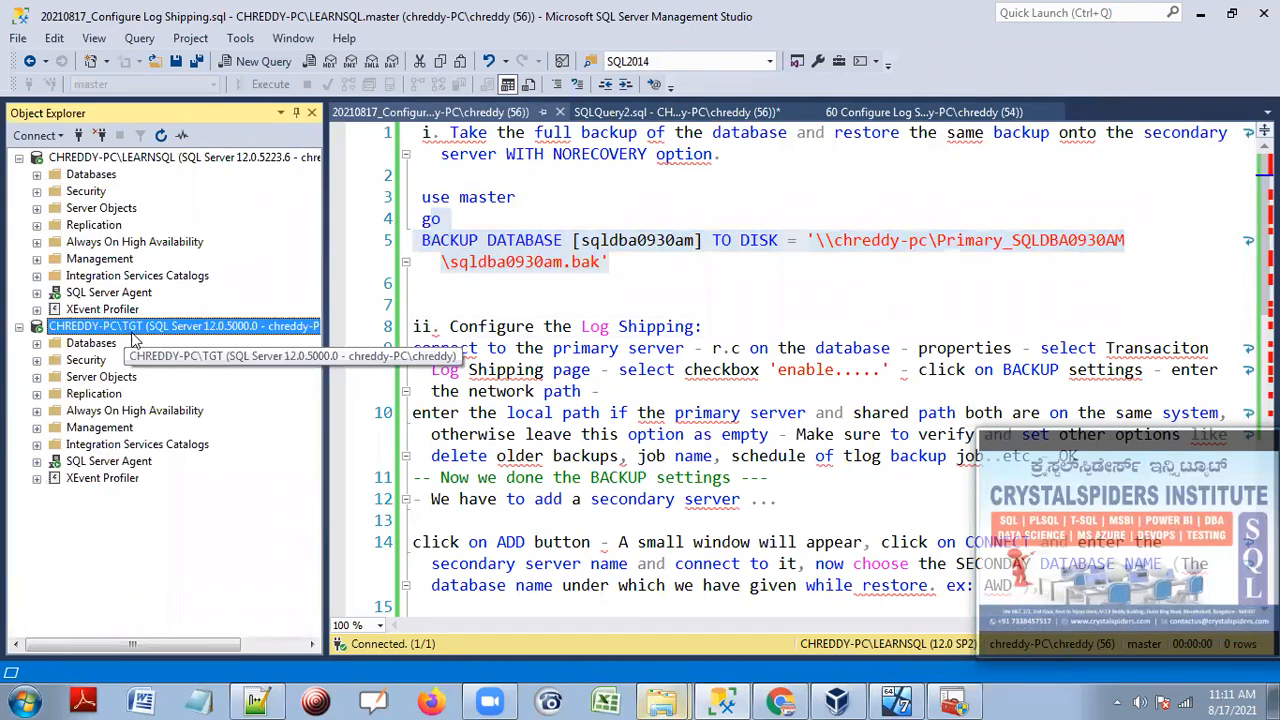
click(650, 281)
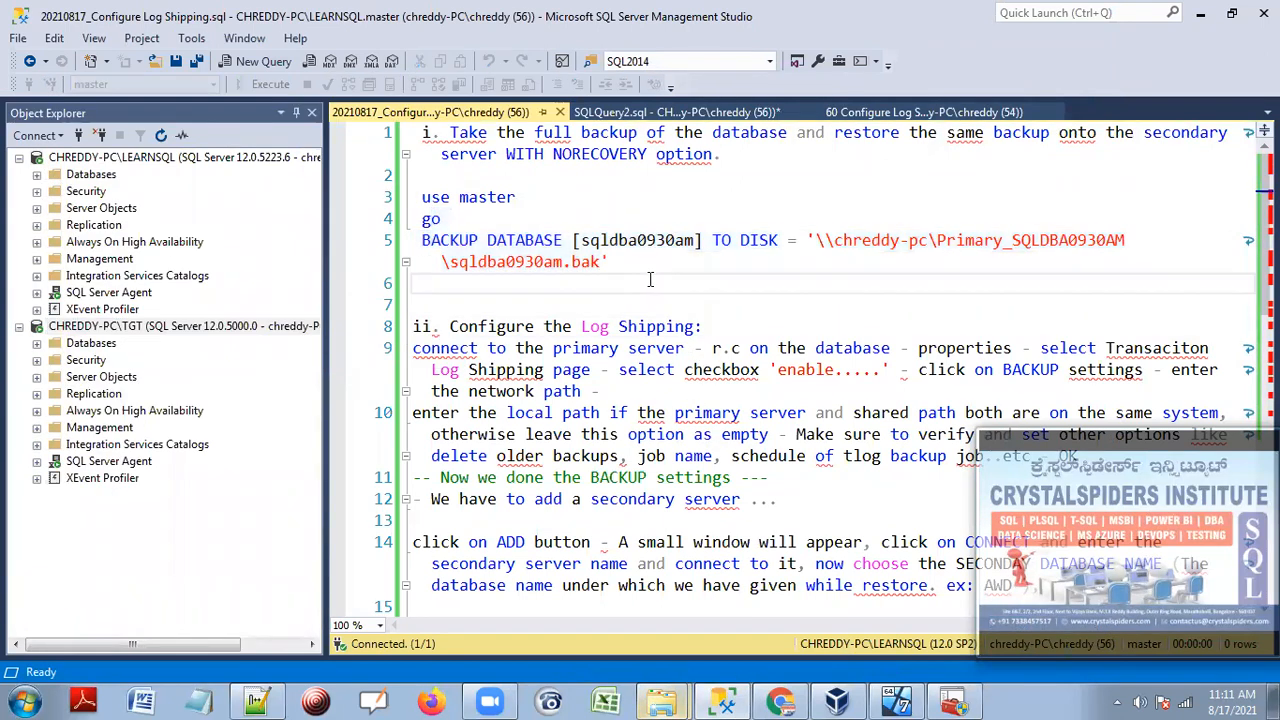
drag(834, 132, 1224, 155)
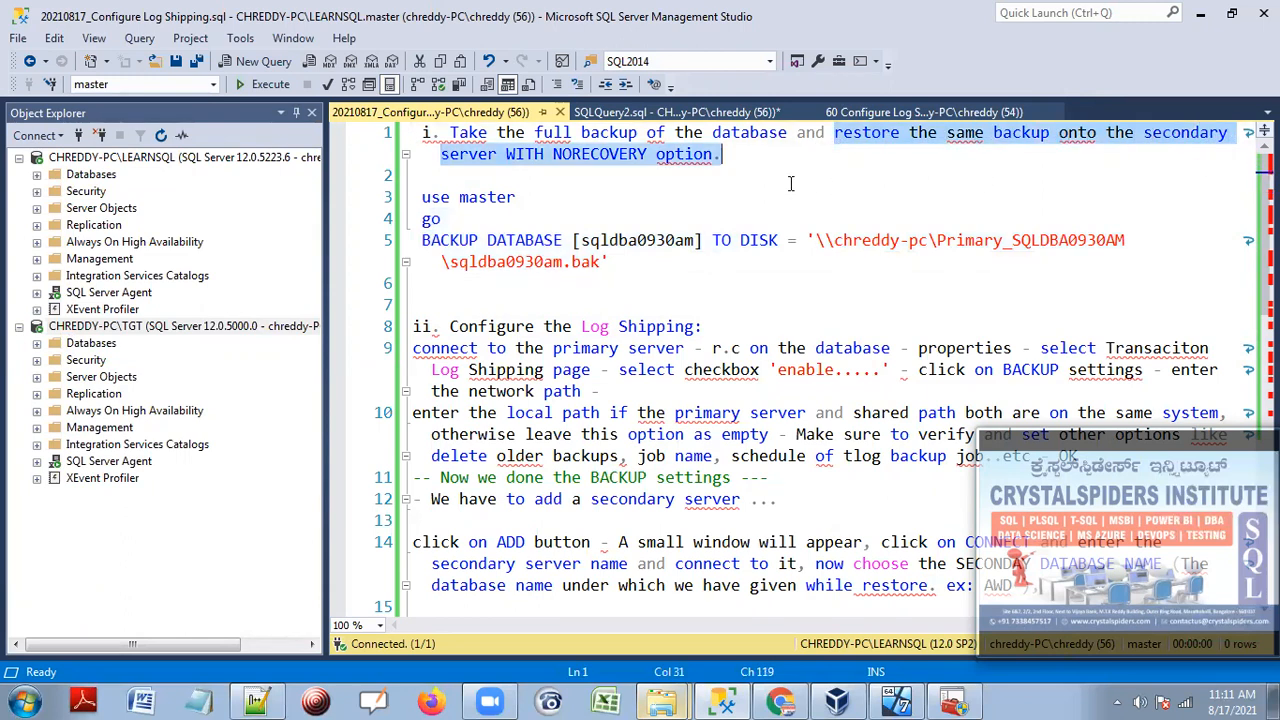
Add a /* comment marker as the new first line and save the notes.
click(425, 136)
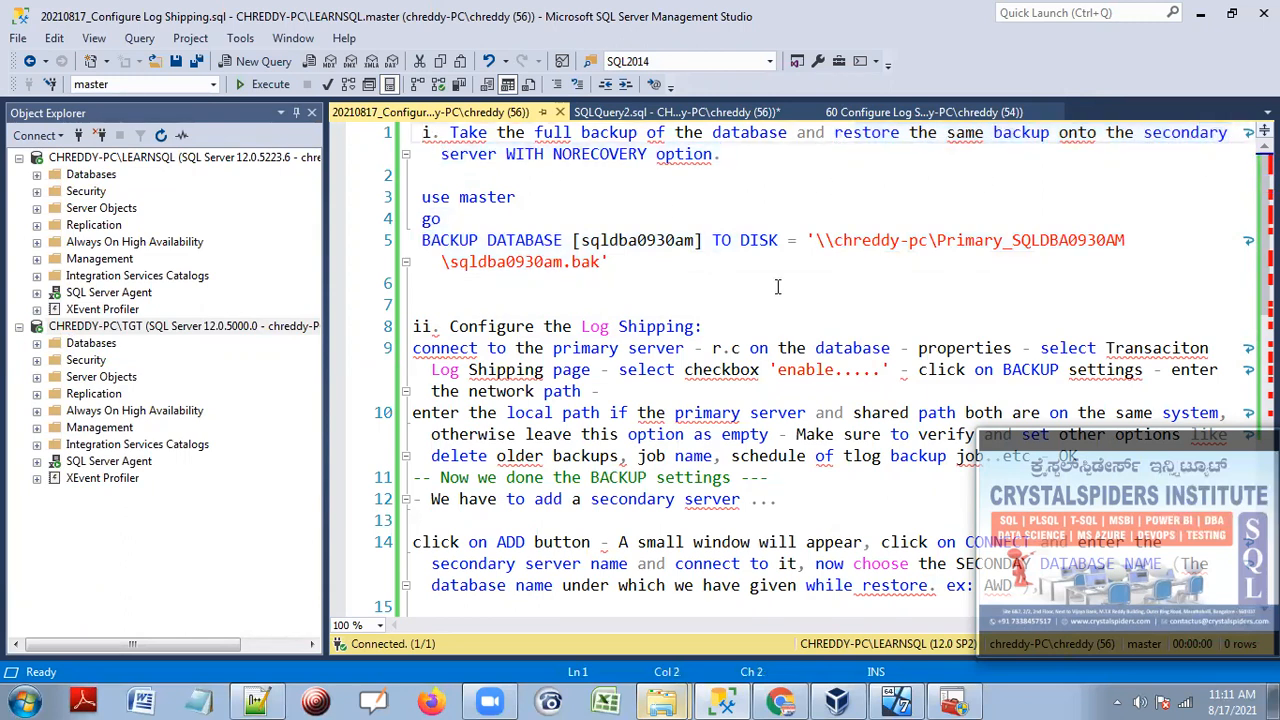
key(Return)
key(Up)
text(/*)
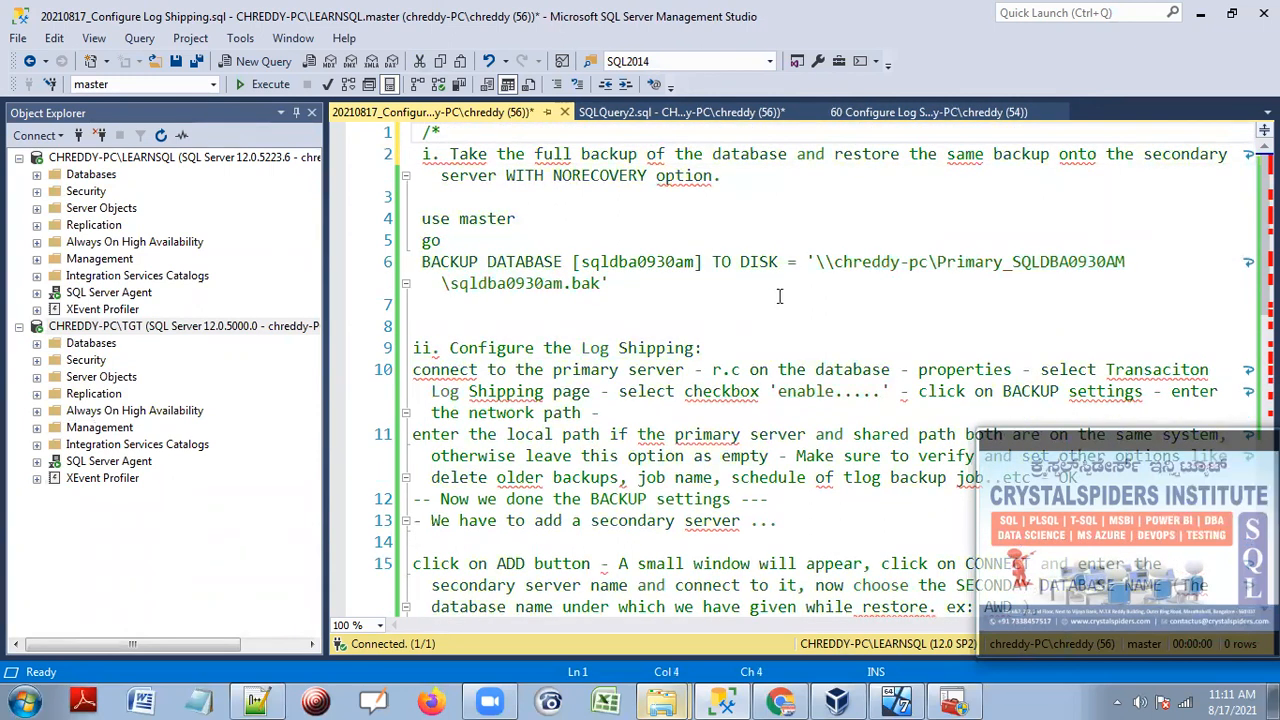
scroll(780, 297, down, 14)
scroll(680, 350, up, 5)
click(654, 464)
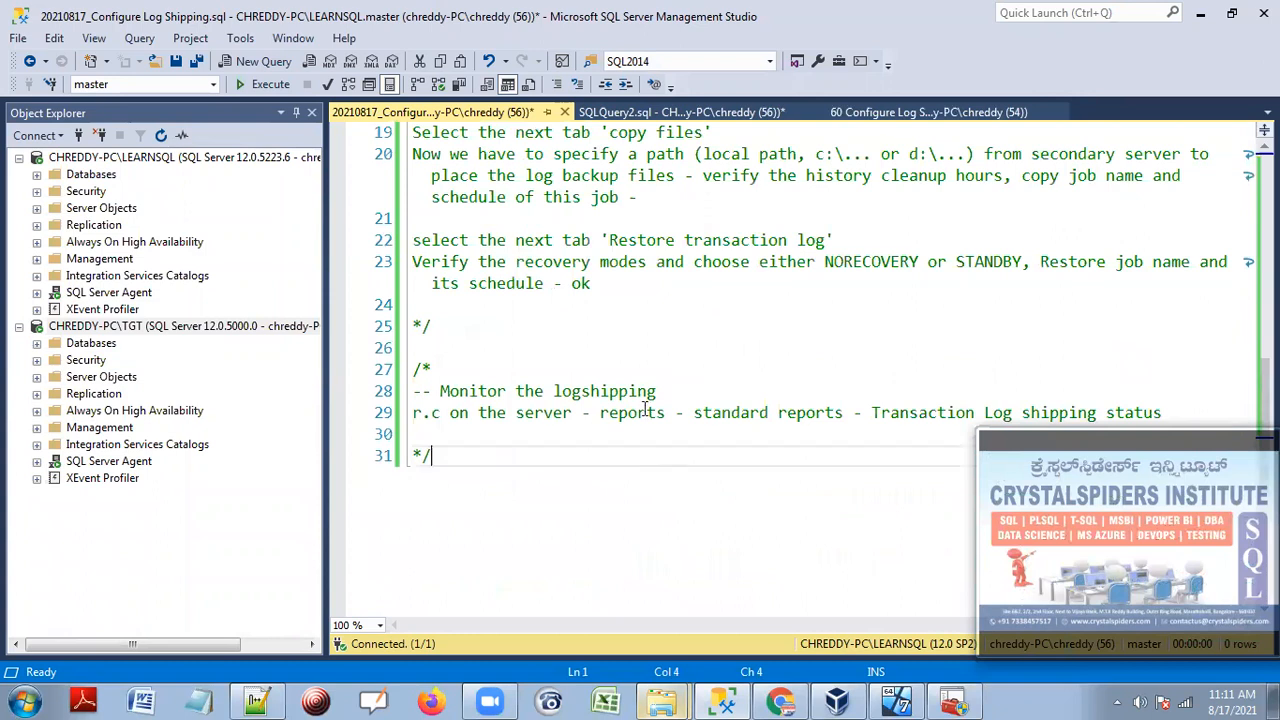
scroll(652, 350, up, 8)
click(178, 62)
Expand the Databases node under CHREDDY-PC\TGT in Object Explorer.
click(631, 226)
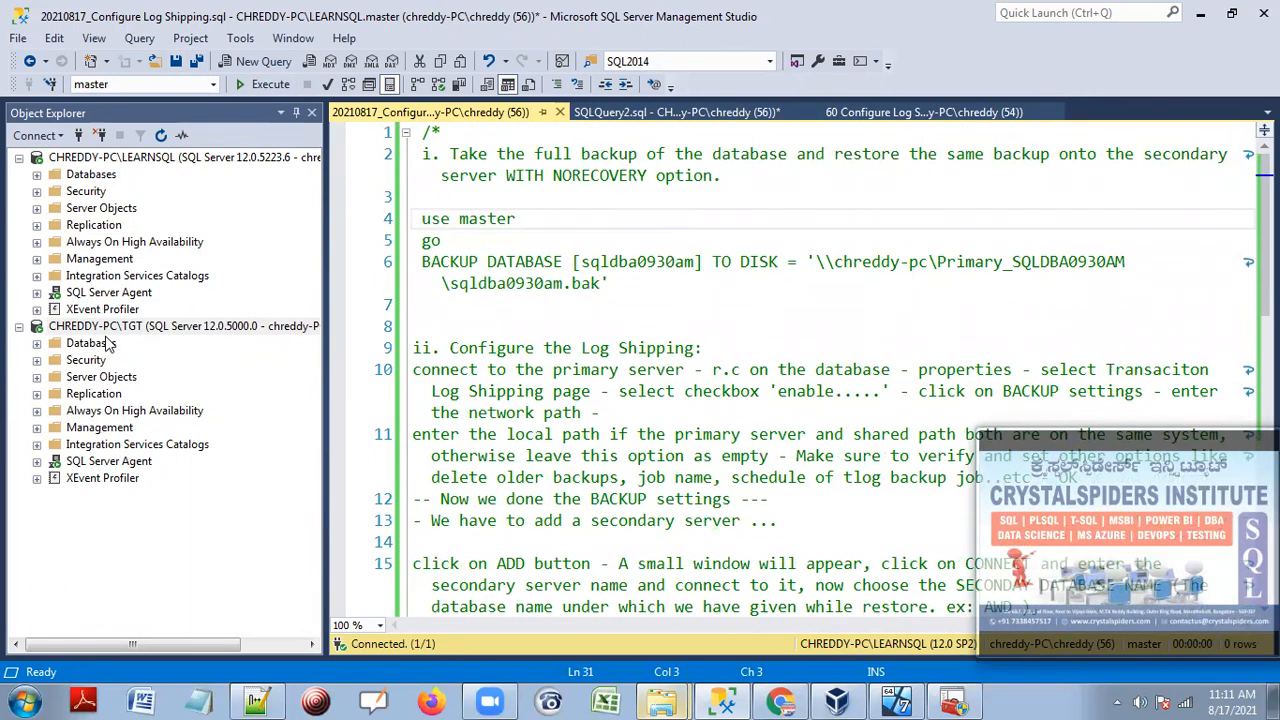
click(95, 343)
click(37, 343)
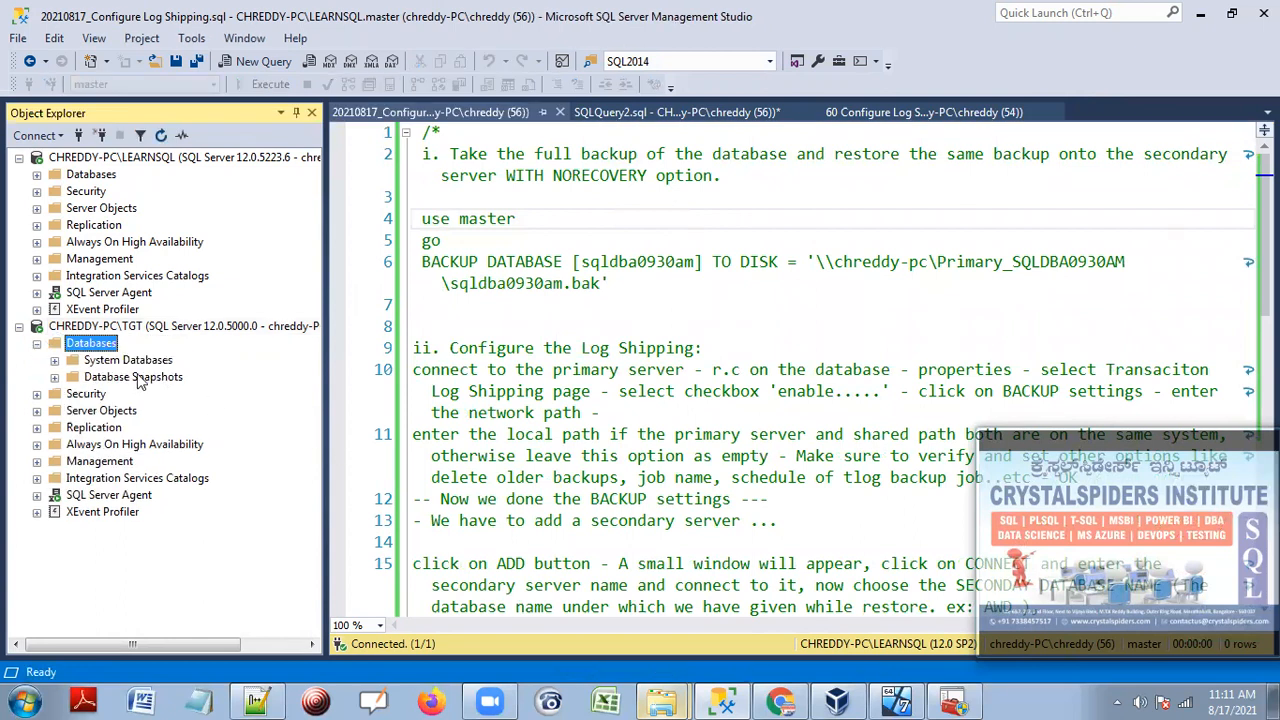
Start a Restore Database on TGT from a backup device and add a backup file.
right_click(110, 350)
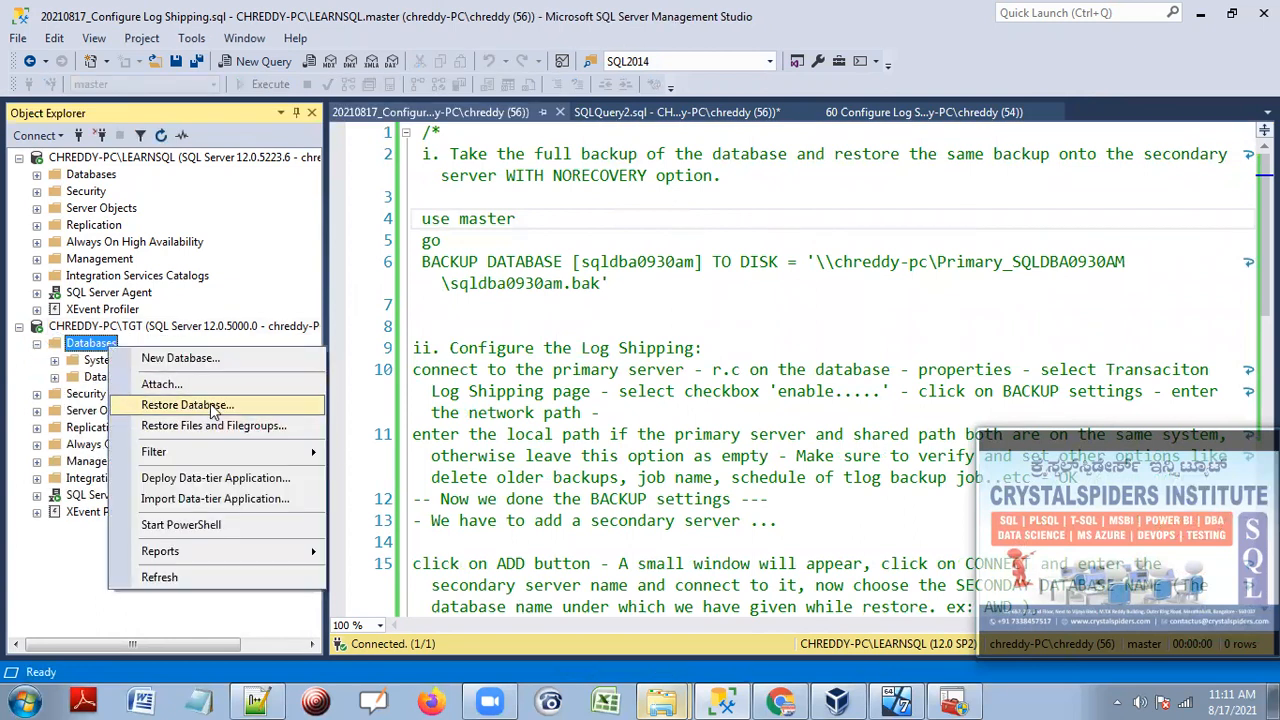
click(925, 262)
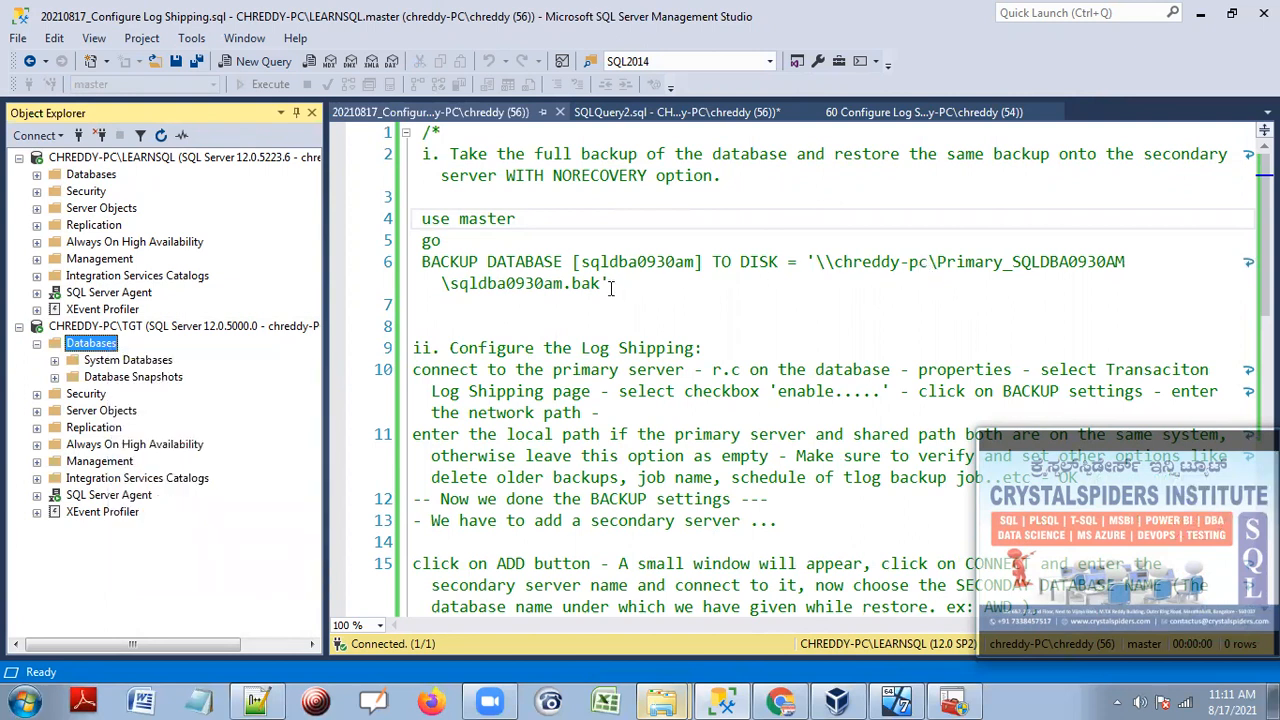
click(490, 149)
click(1009, 150)
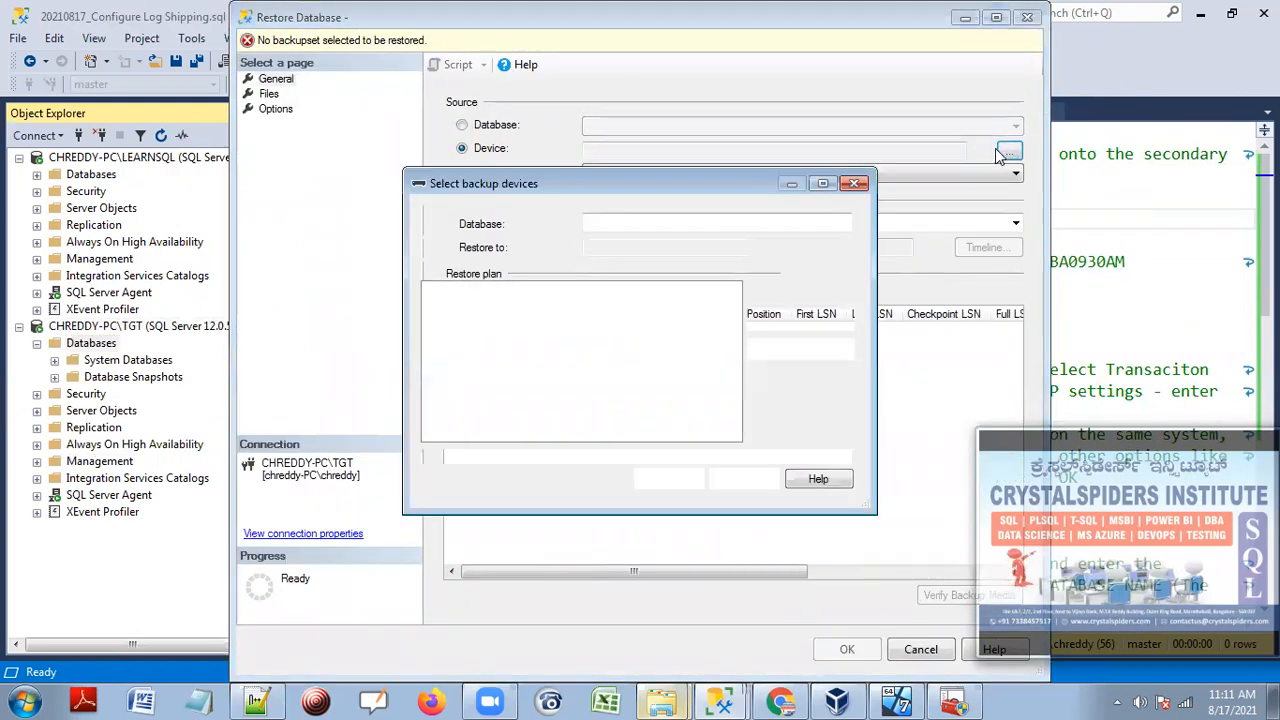
click(791, 289)
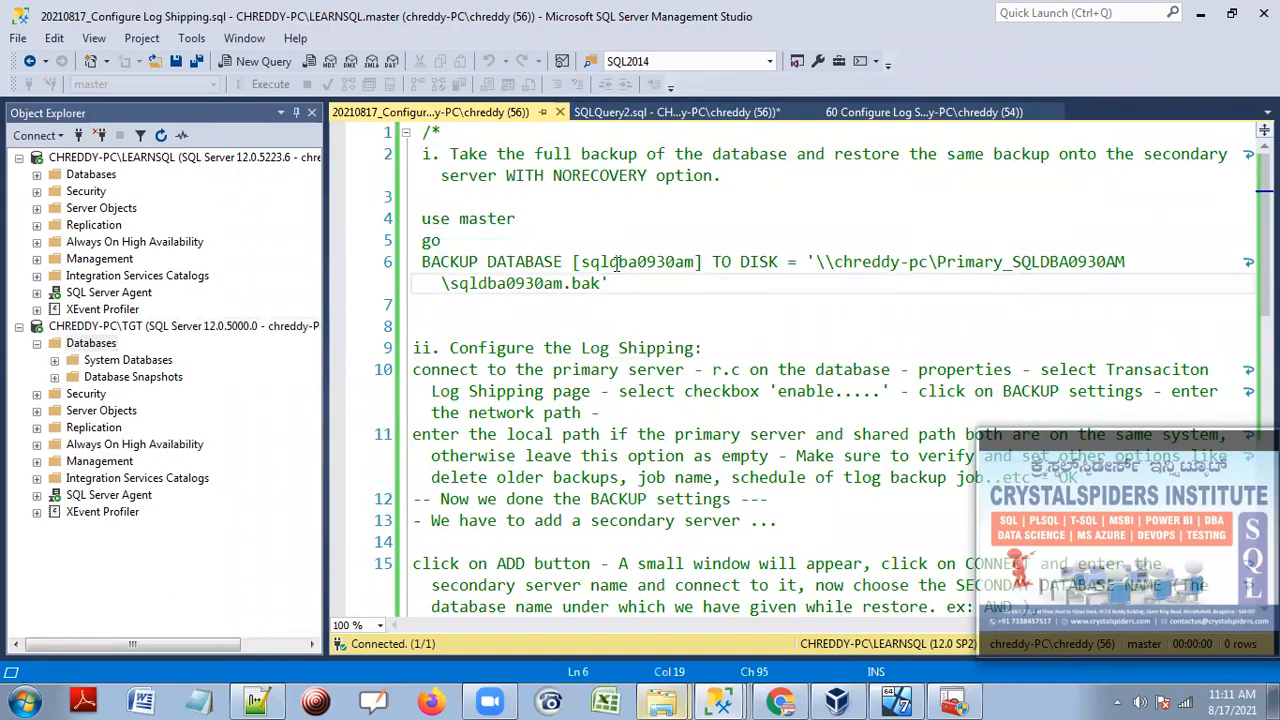
Copy the \\chreddy-pc\Primary_SQLDBA0930AM share path from the script into the backup file location.
drag(818, 261, 452, 285)
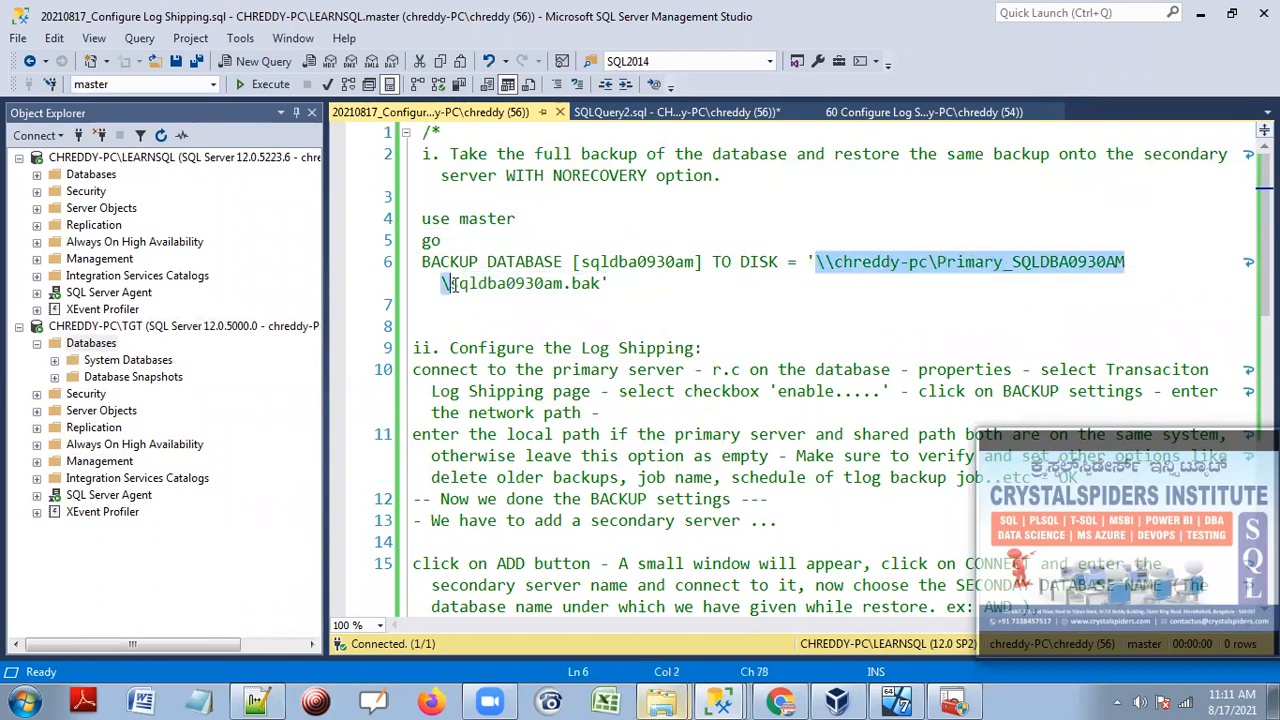
right_click(898, 256)
click(820, 287)
mouse_move(718, 703)
click(742, 652)
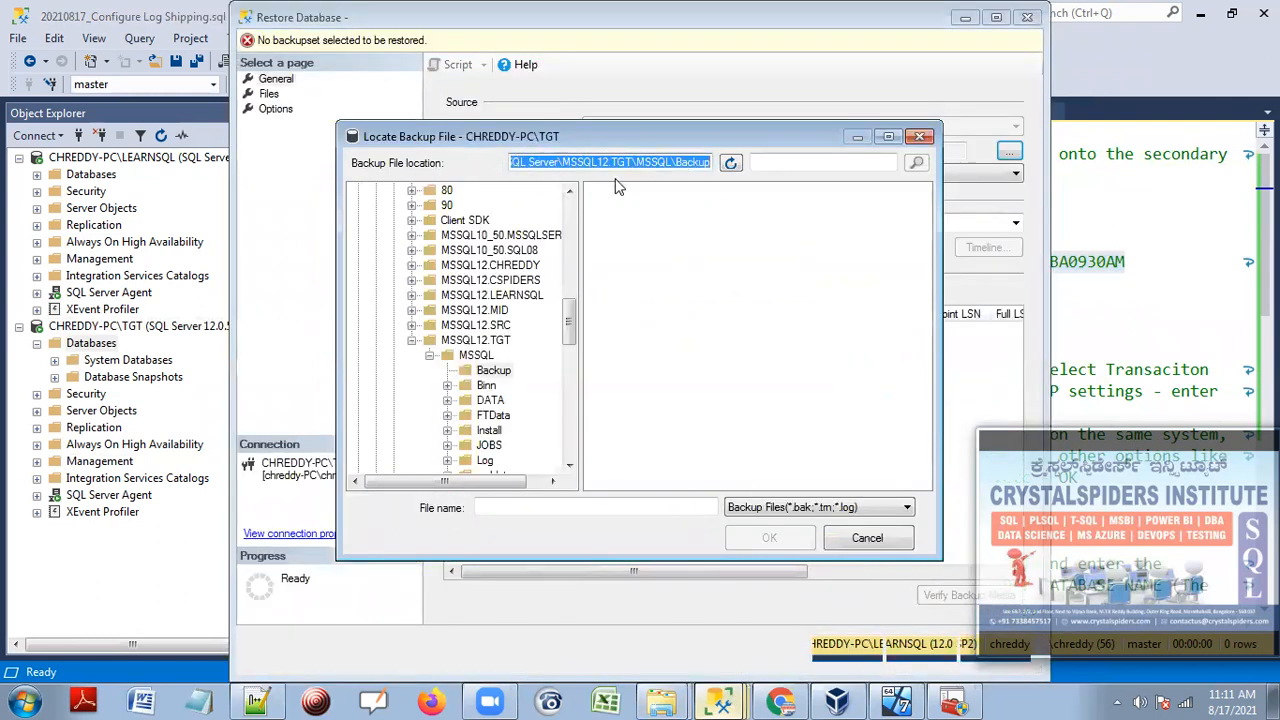
key(BackSpace)
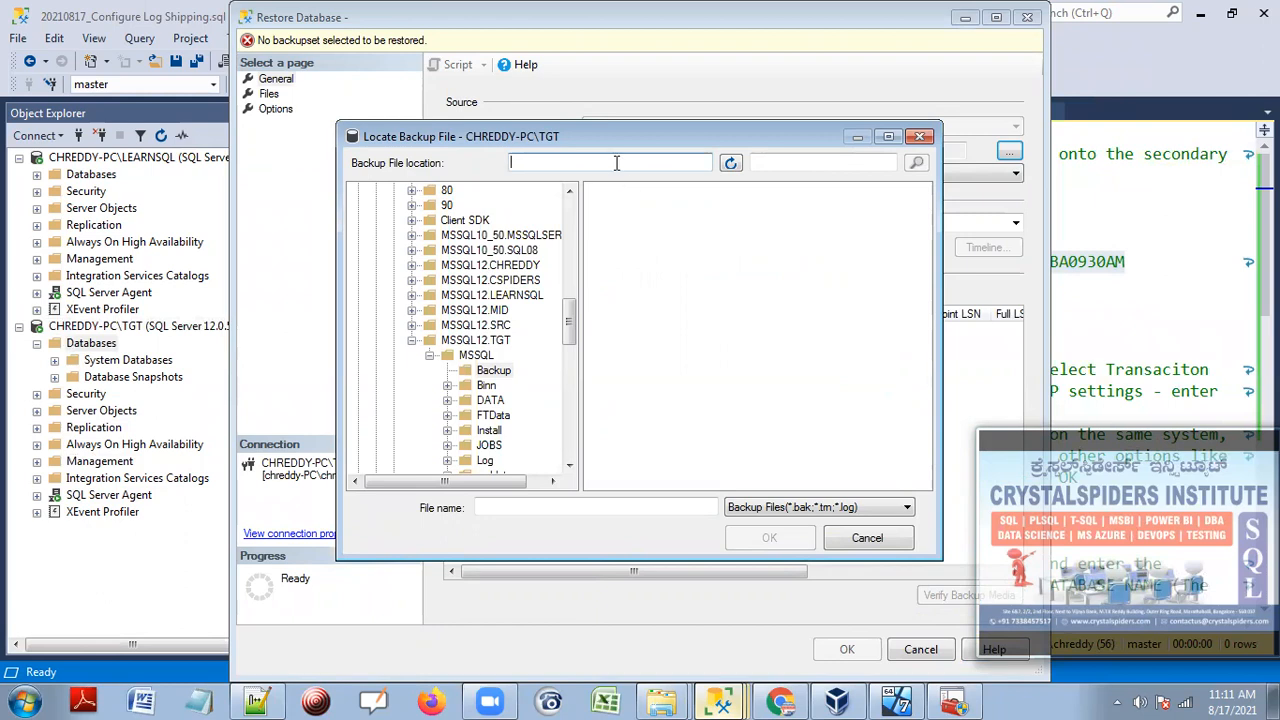
right_click(617, 168)
click(645, 232)
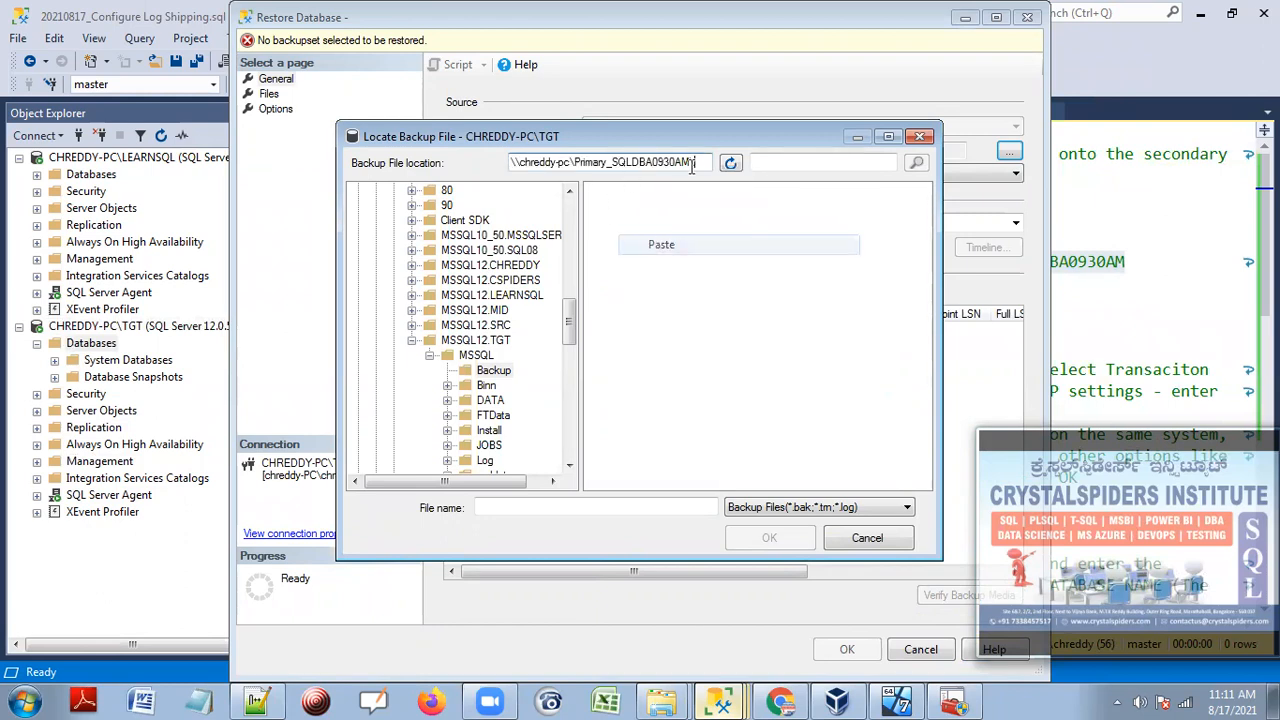
Pick sqldba0930am.bak from the share and confirm it as the restore device.
click(731, 166)
click(652, 199)
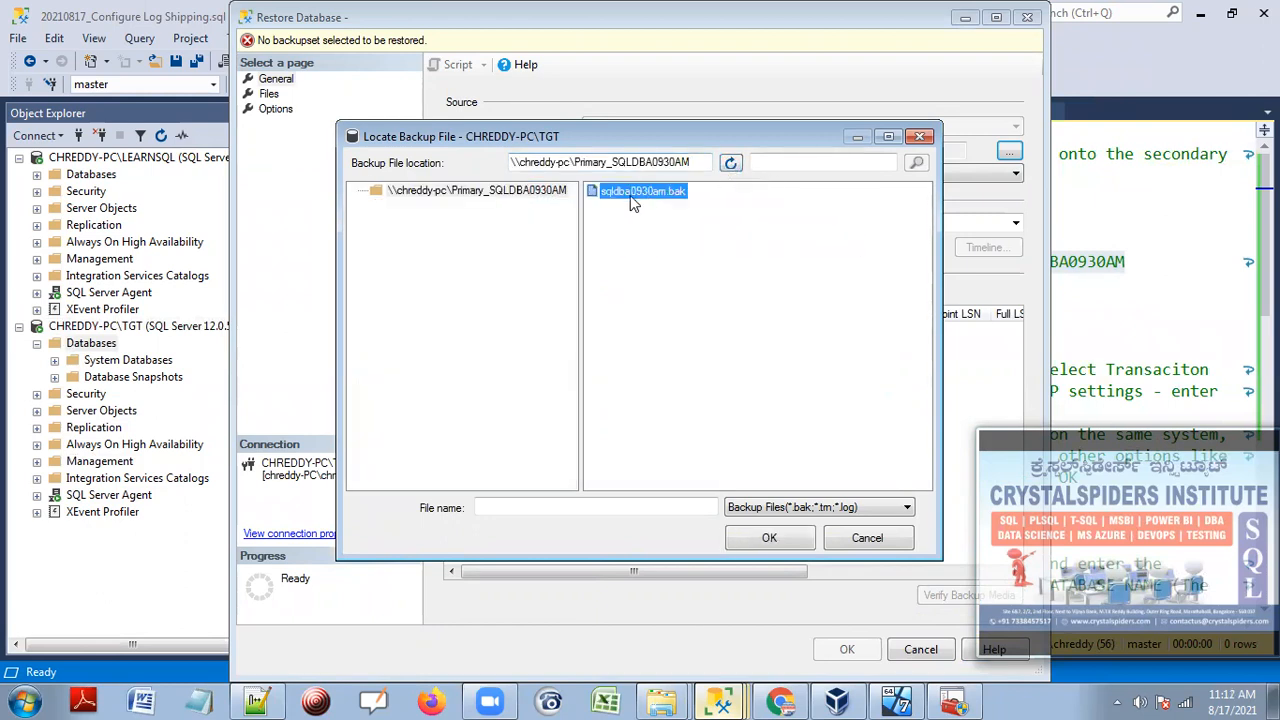
click(769, 540)
click(663, 477)
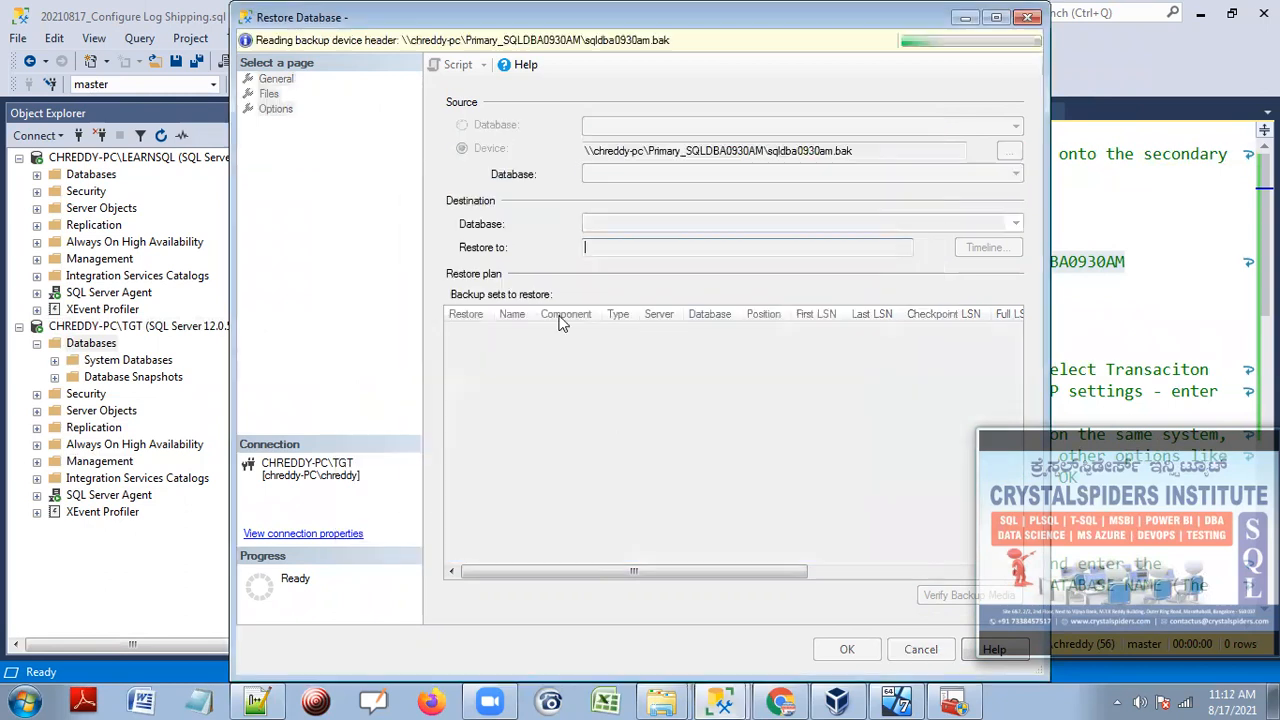
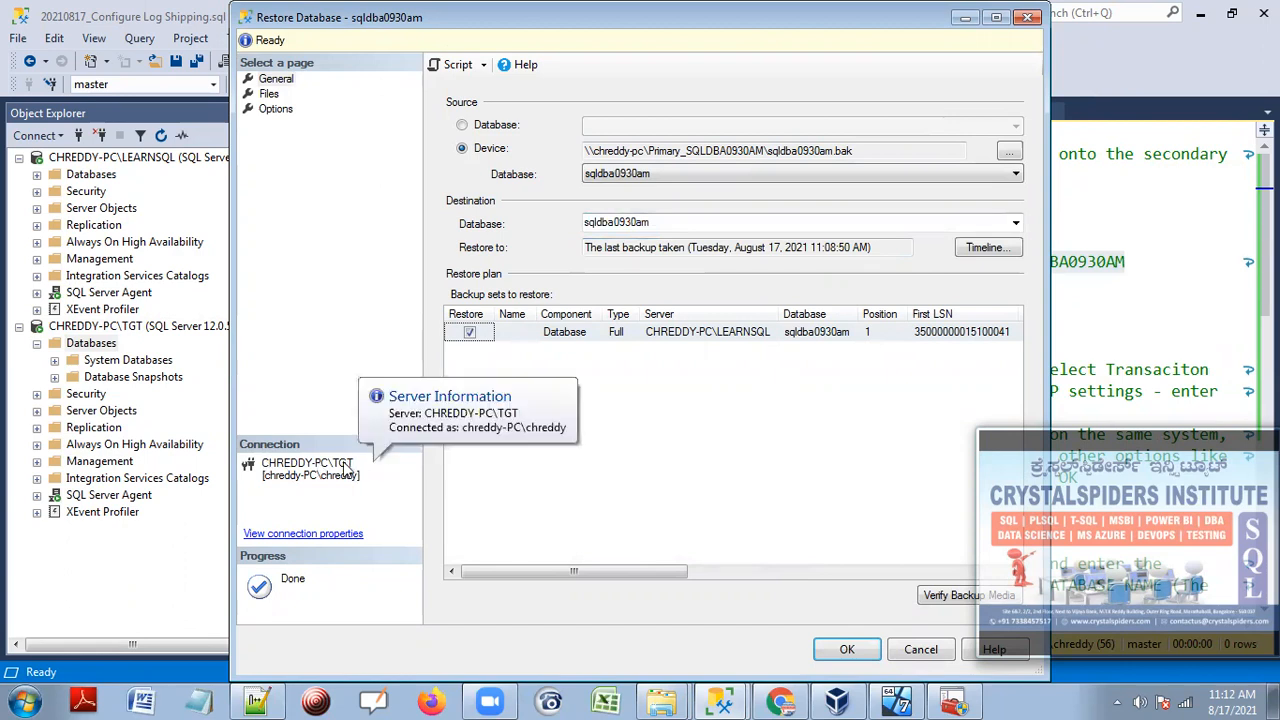
Show the Files page maximized, widening Restore As so every destination path is fully visible.
click(274, 95)
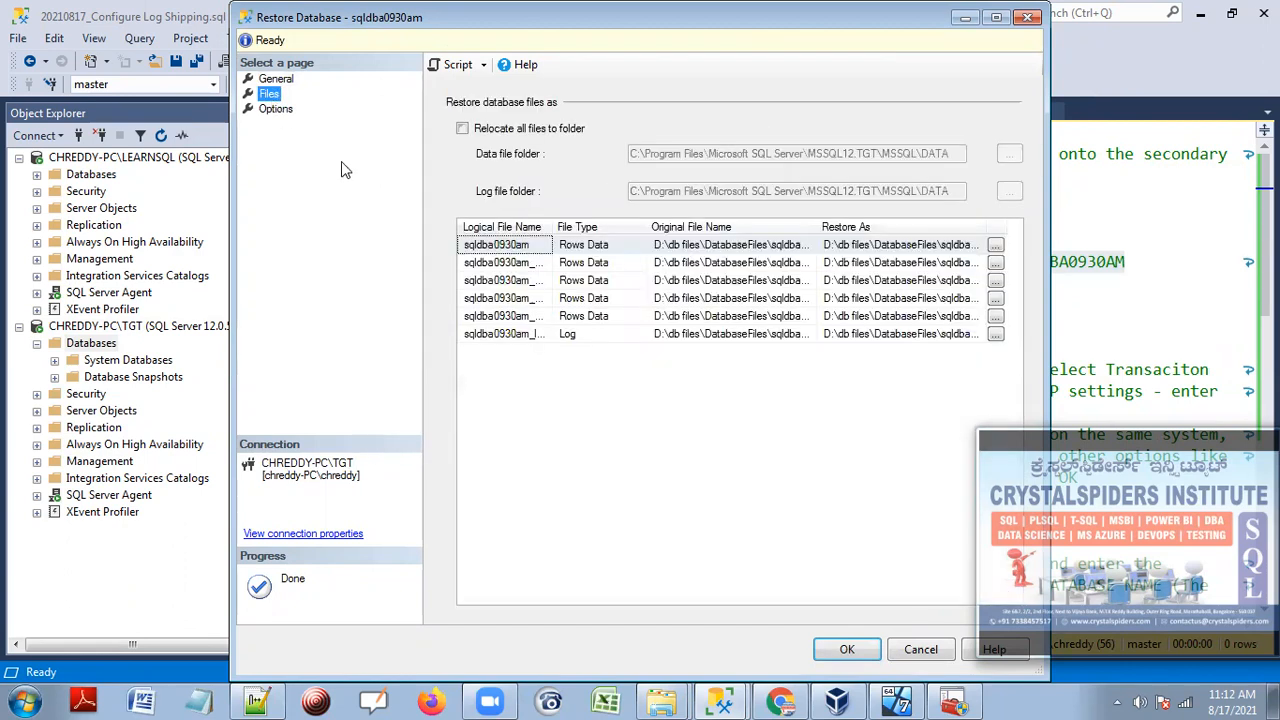
click(995, 27)
drag(749, 217, 1045, 211)
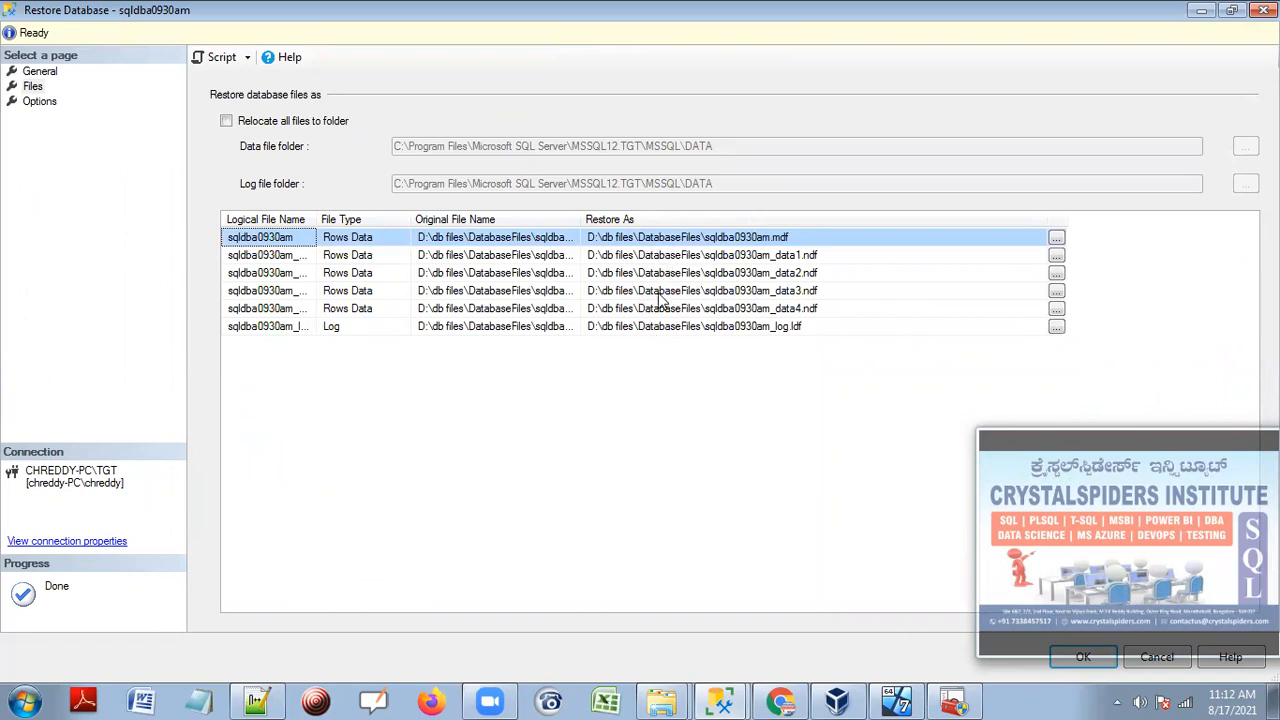
click(662, 702)
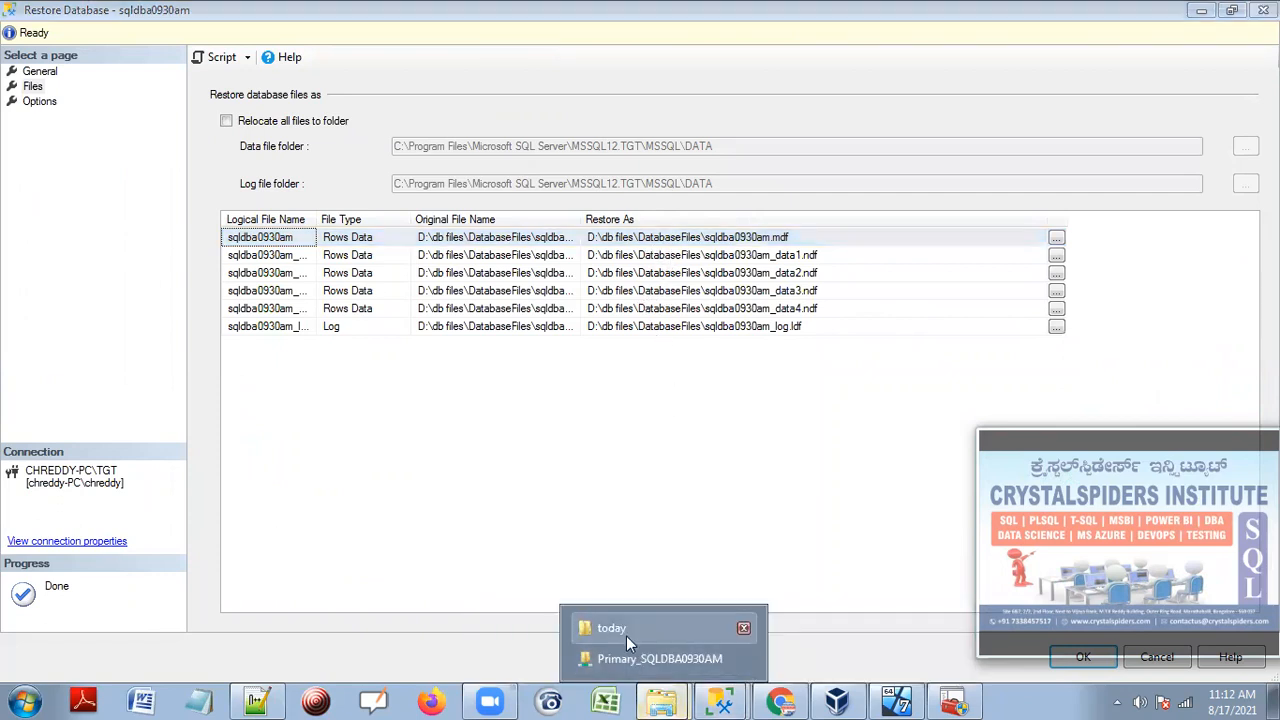
Create a new TGT folder inside D:\db files and open it.
right_click(662, 702)
click(628, 619)
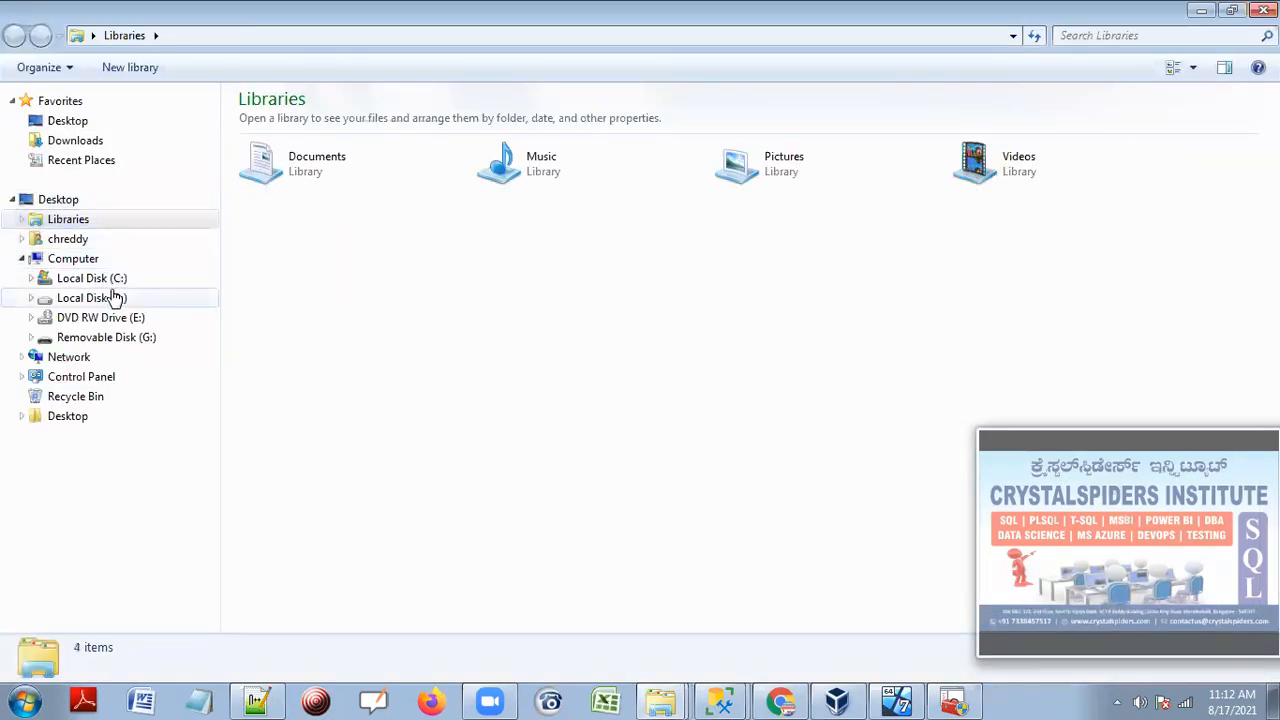
click(115, 297)
double_click(281, 182)
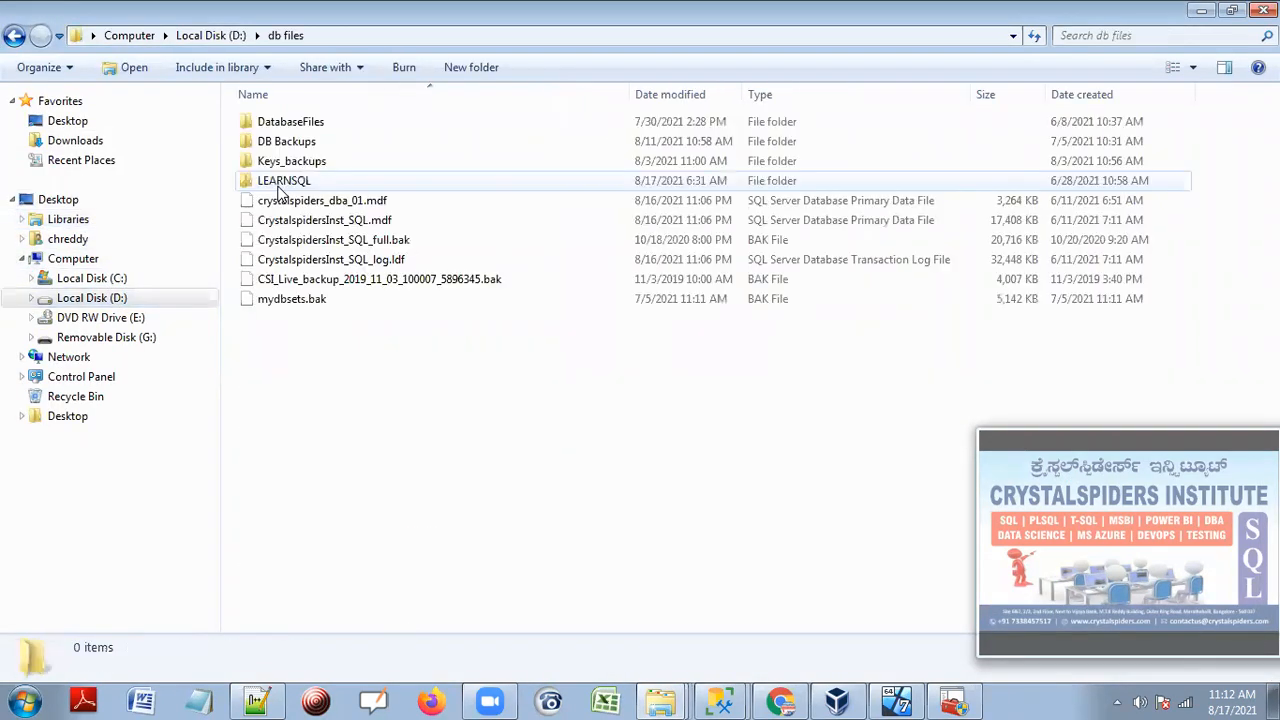
right_click(448, 407)
mouse_move(536, 366)
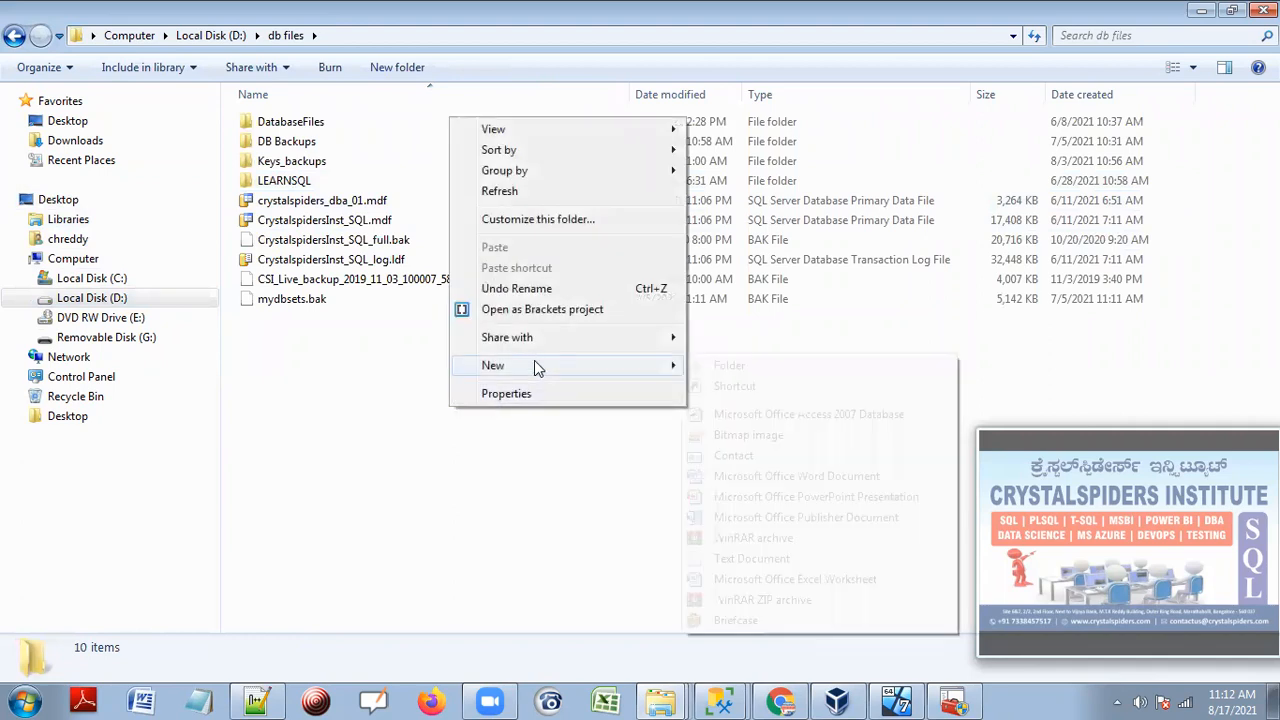
click(728, 365)
text(T)
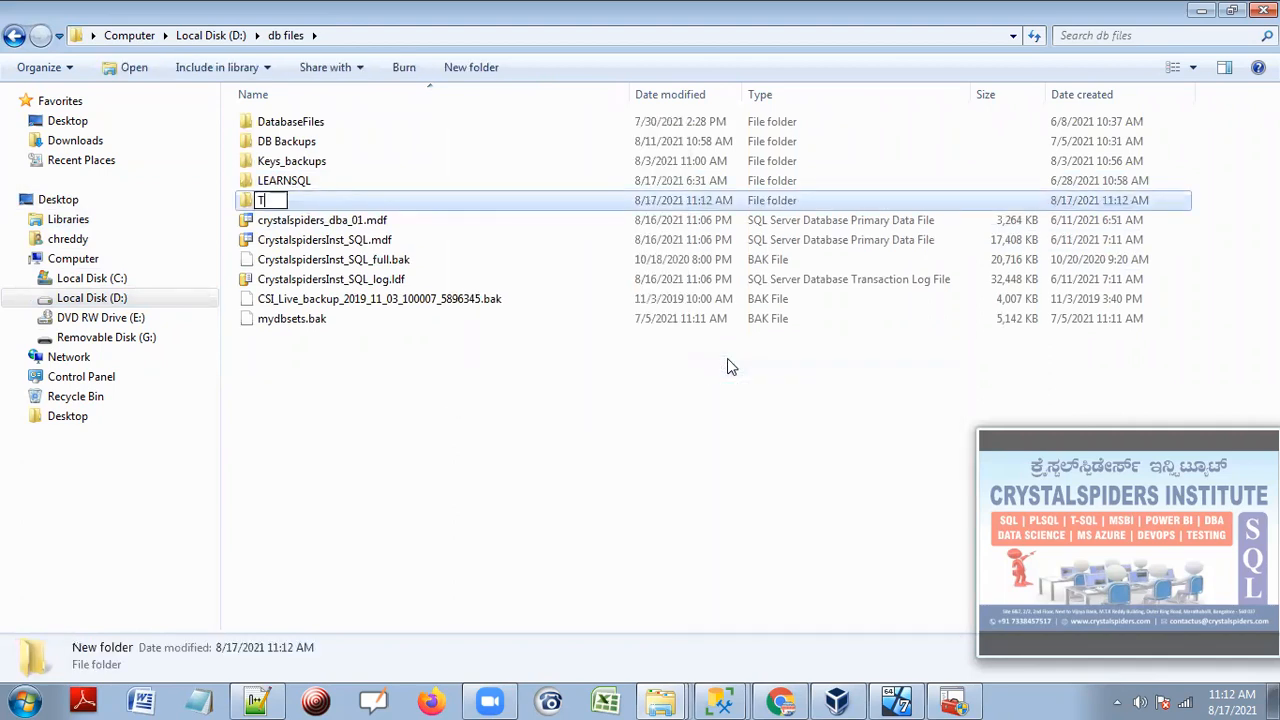
text(GT)
key(Return)
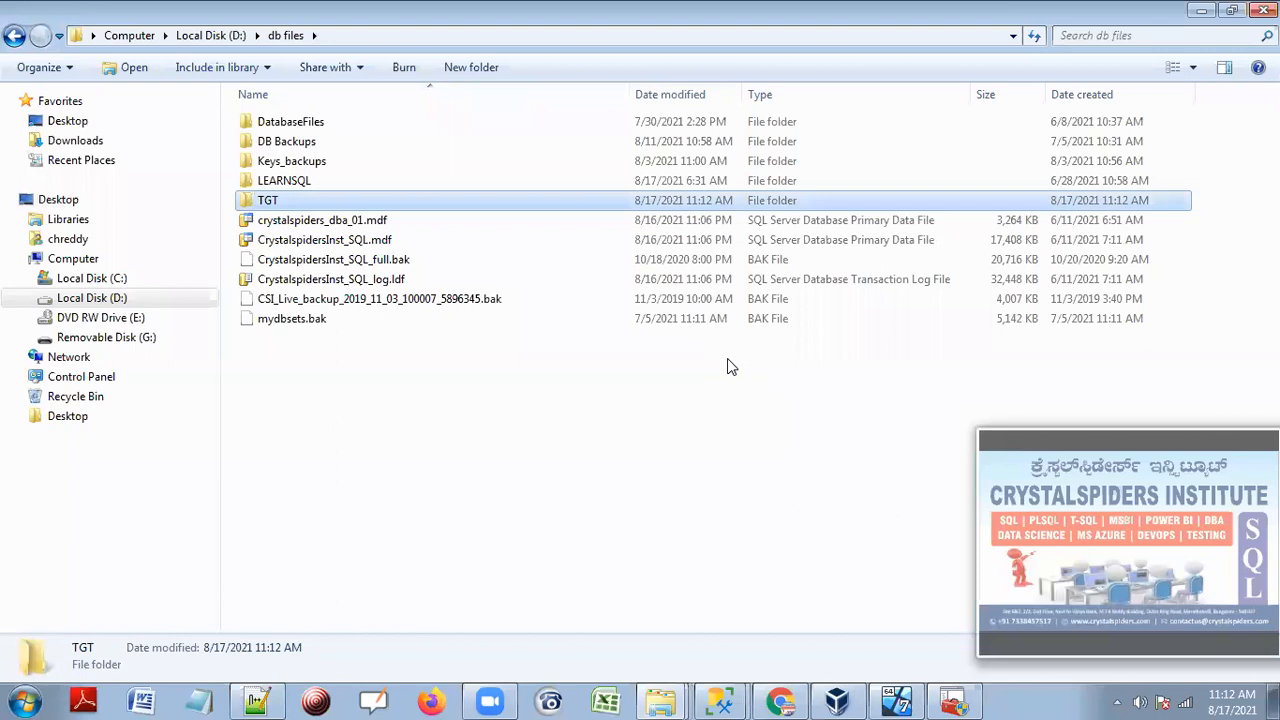
key(Return)
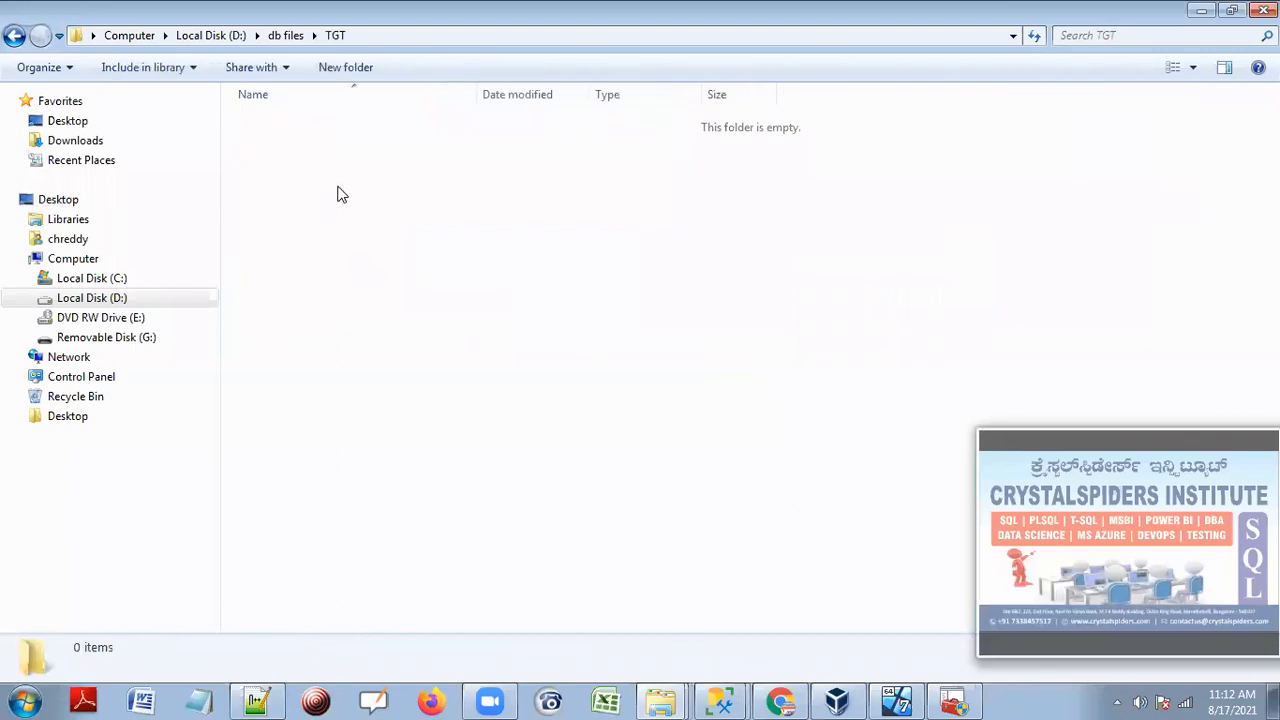
Copy the D:\db files\TGT path and return to the Restore Database dialog.
click(836, 38)
right_click(150, 38)
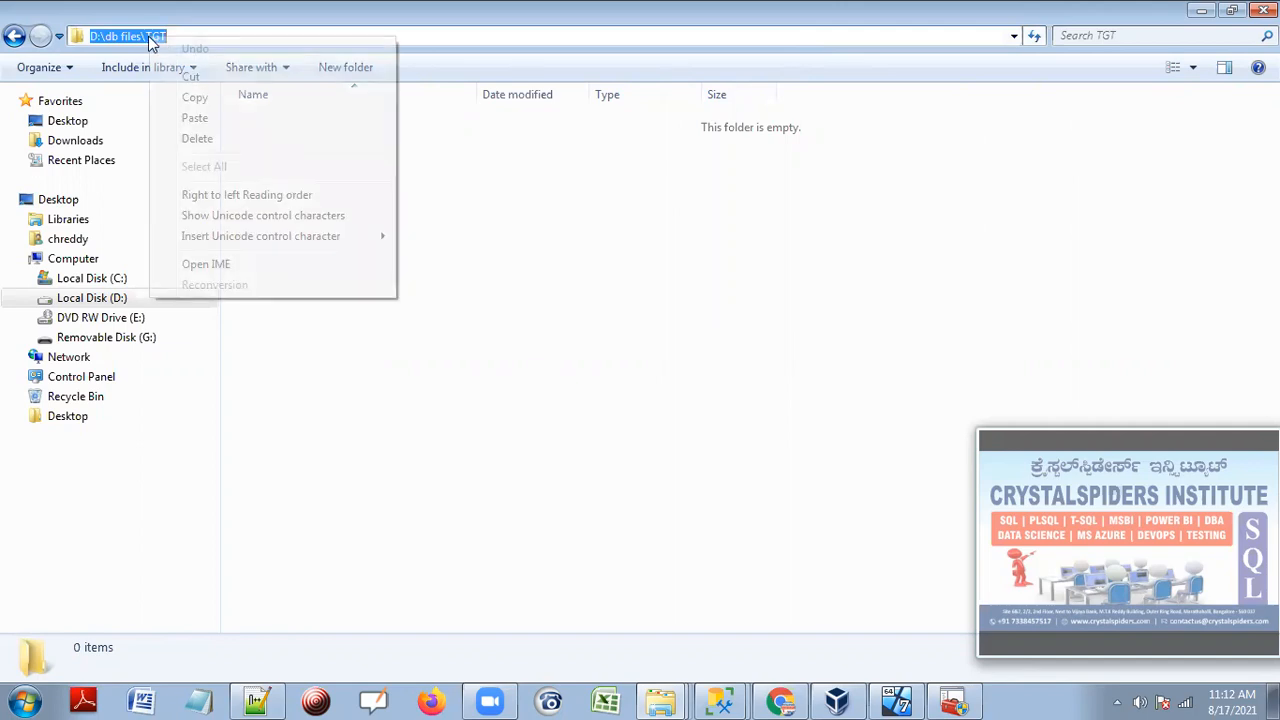
click(188, 97)
click(510, 306)
mouse_move(720, 700)
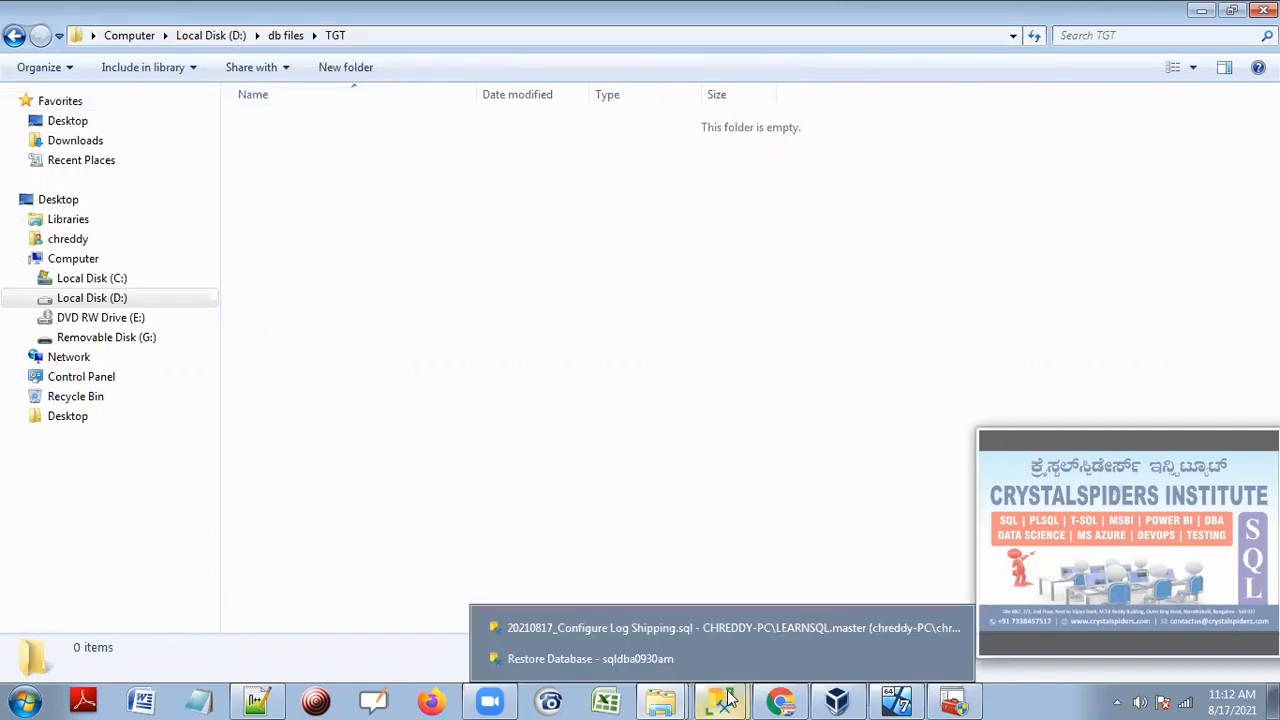
click(737, 655)
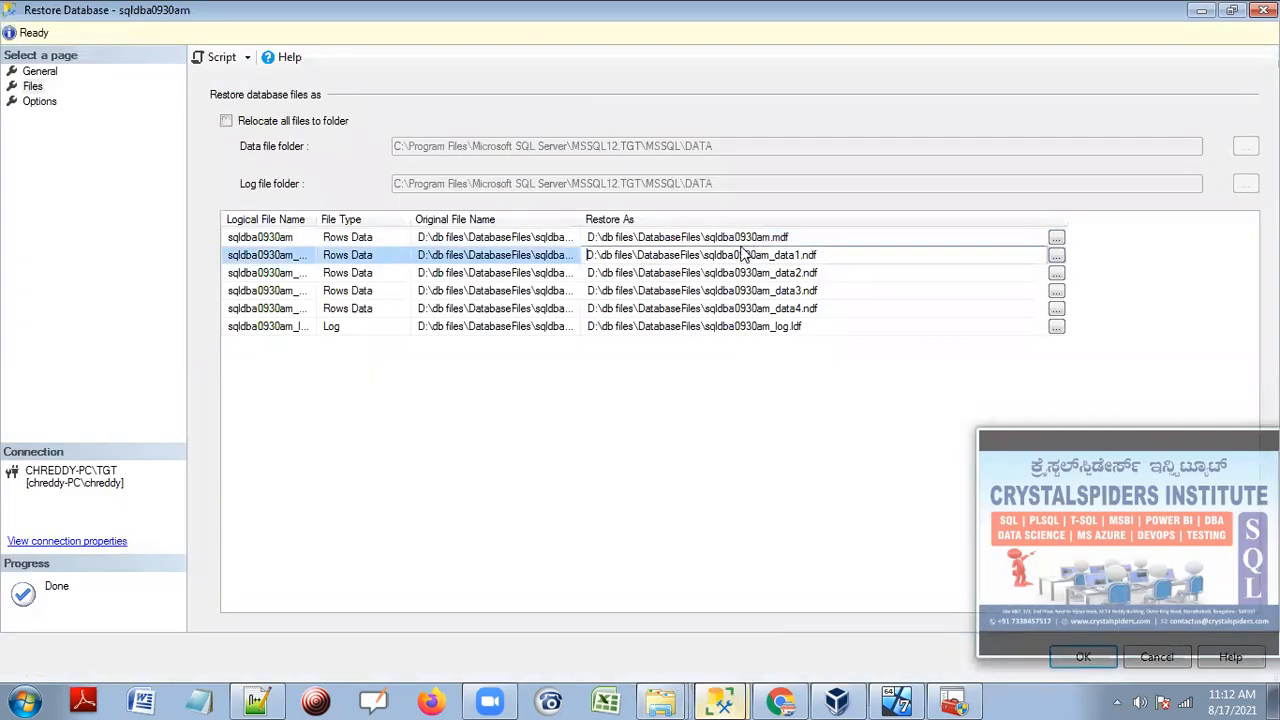
Point the main data, data1 and data2 files' restore paths at D:\db files\TGT.
click(704, 238)
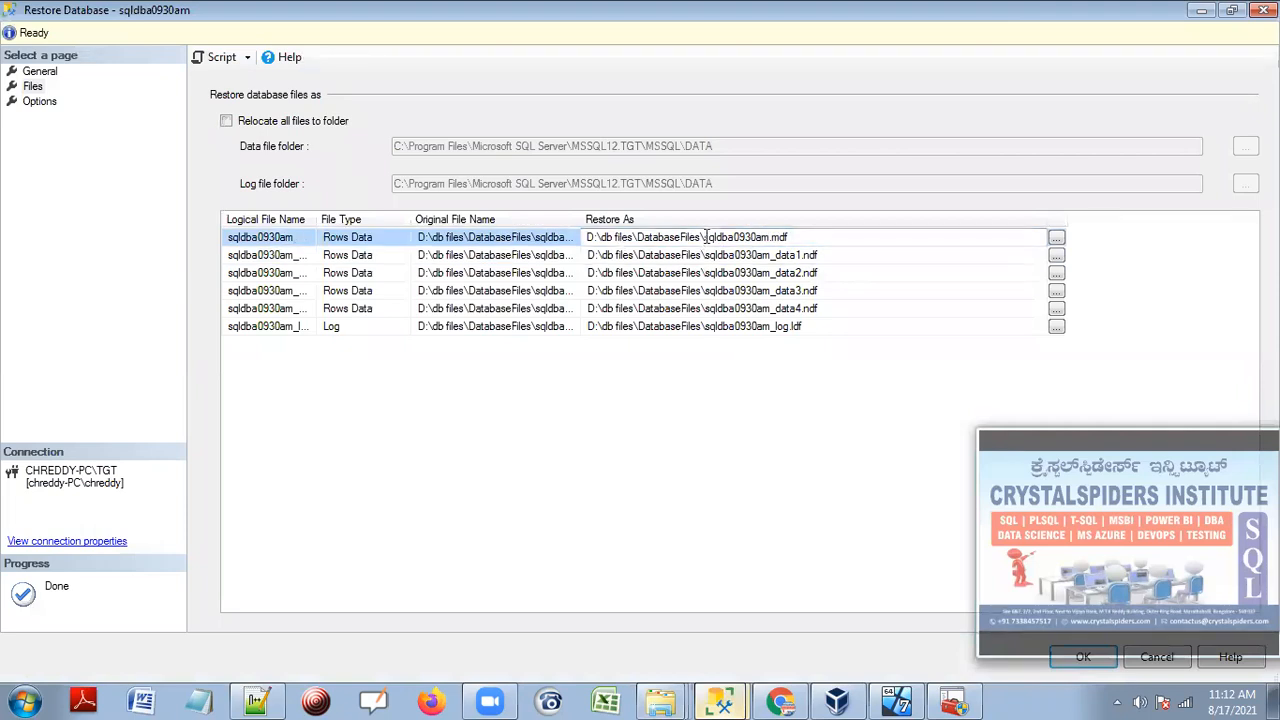
drag(704, 238, 556, 245)
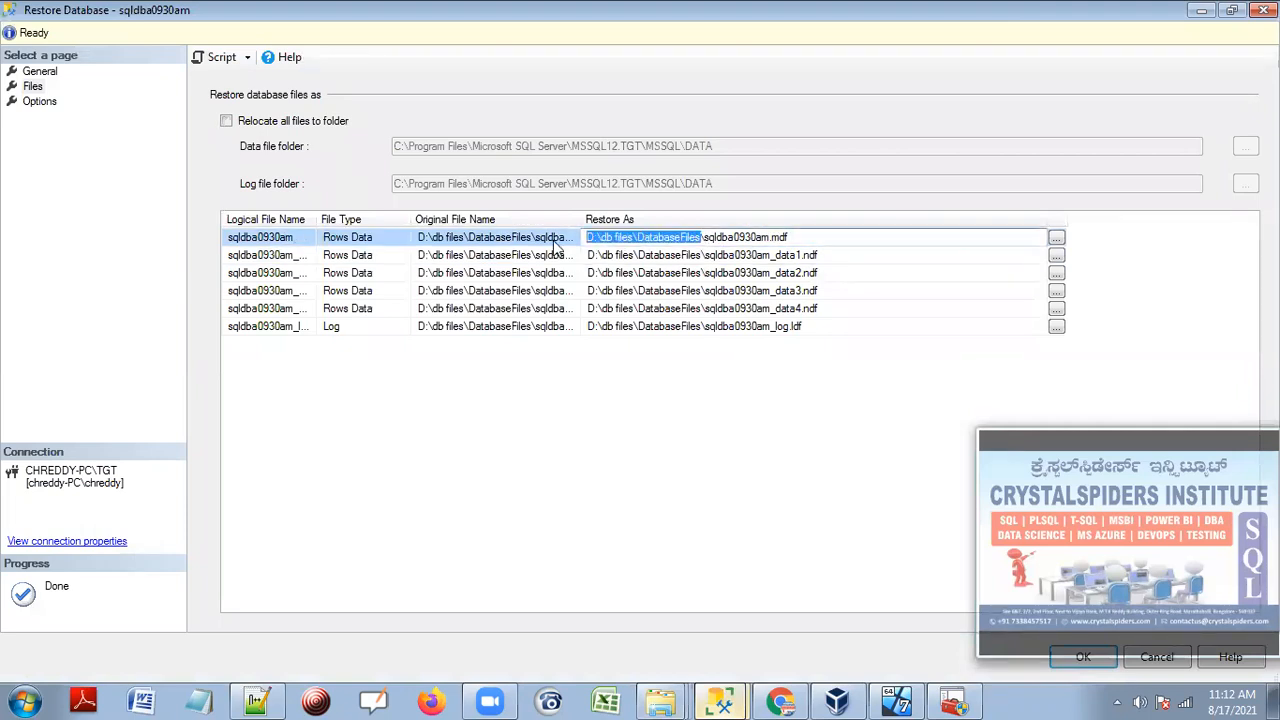
key(ctrl+v)
click(700, 256)
drag(703, 255, 556, 258)
key(ctrl+v)
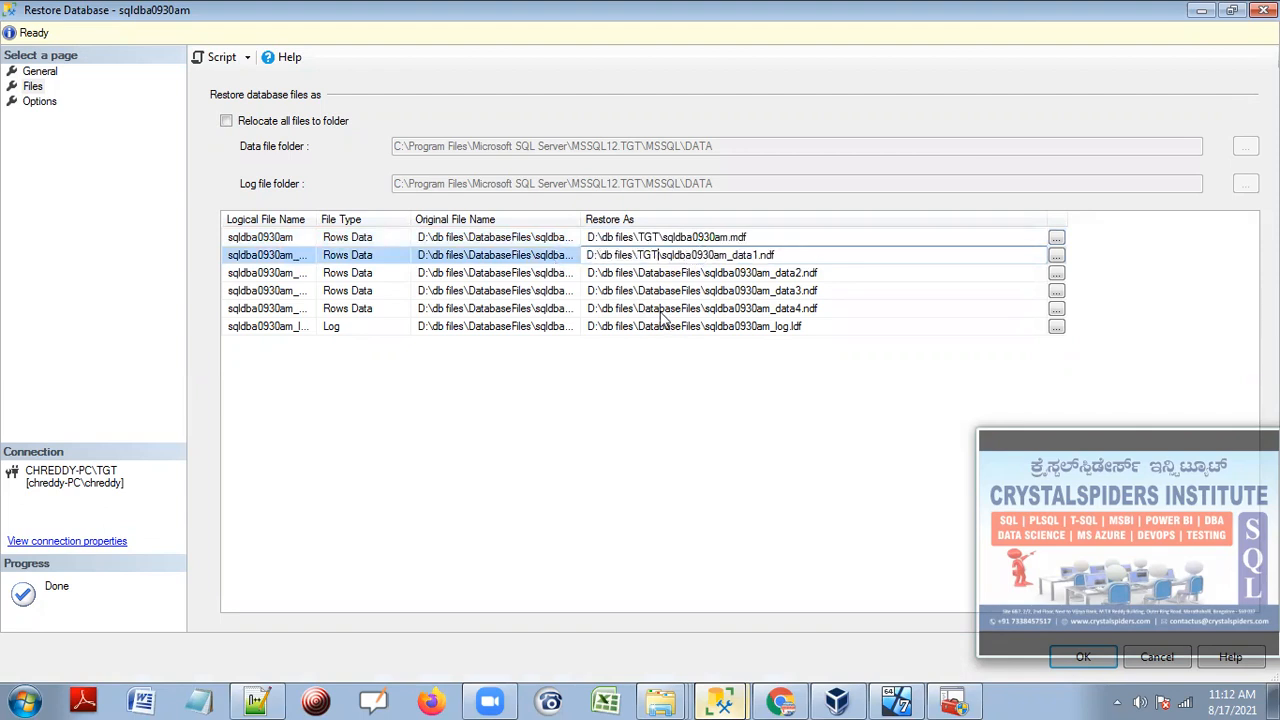
click(718, 273)
drag(625, 275, 556, 292)
text(TGT)
Point the data3, data4 and log files' restore paths at D:\db files\TGT too.
click(698, 290)
key(ctrl+v)
click(705, 310)
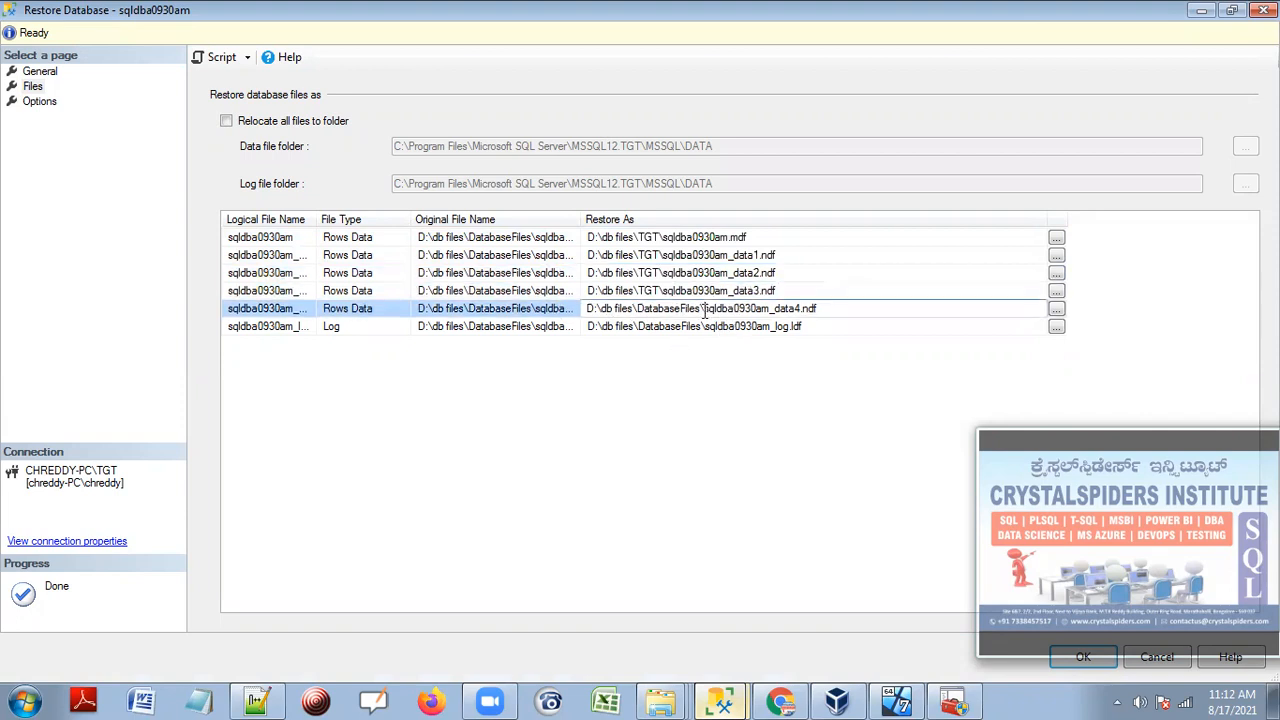
drag(705, 310, 512, 322)
key(ctrl+v)
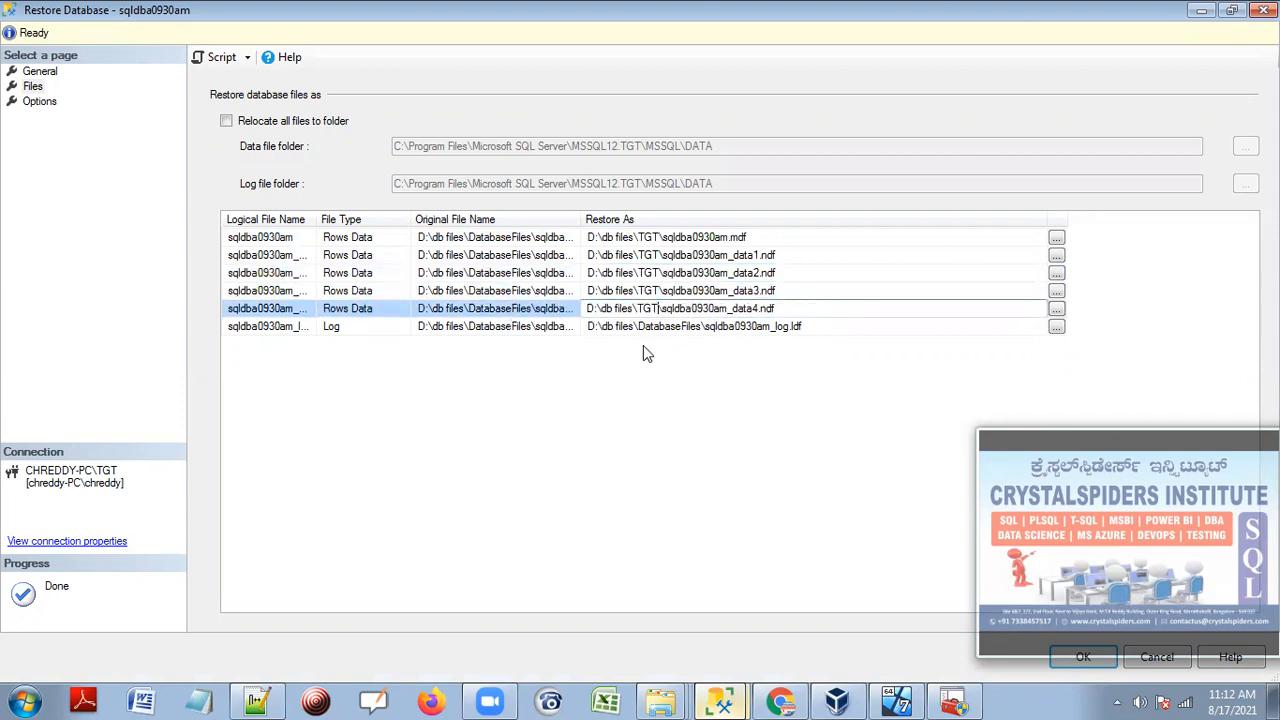
click(700, 327)
drag(700, 327, 500, 346)
key(ctrl+v)
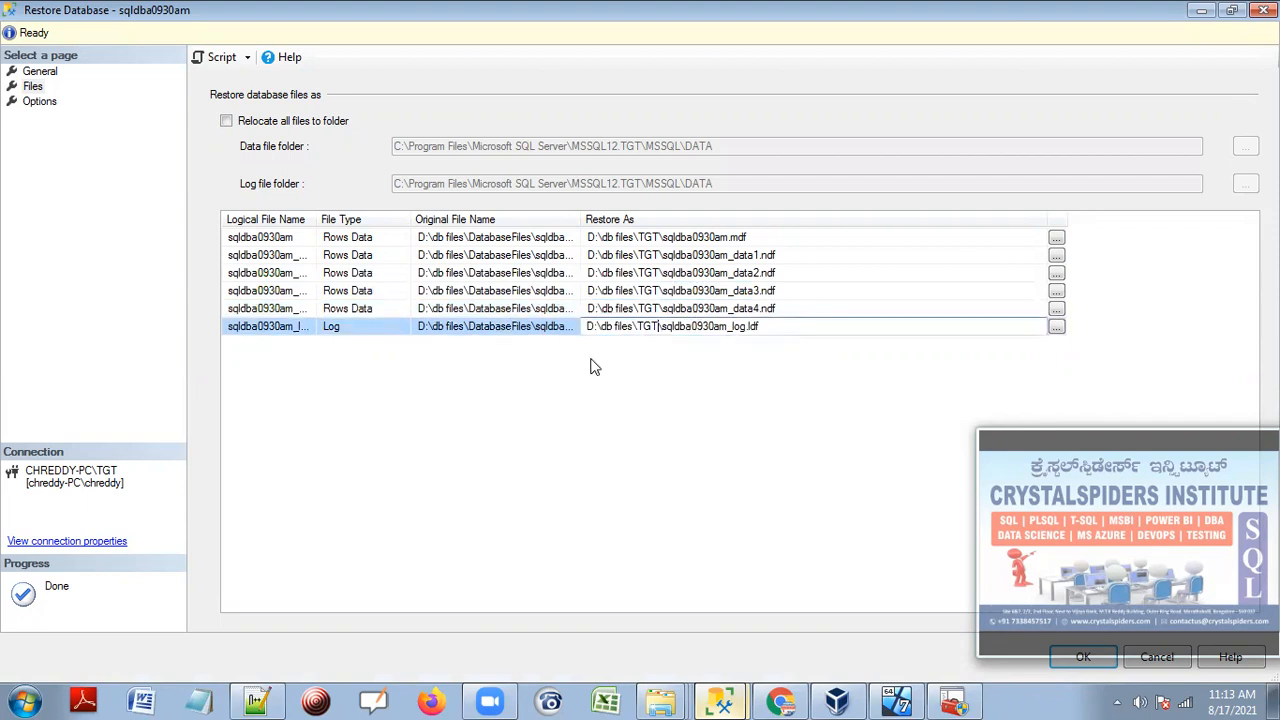
key(Return)
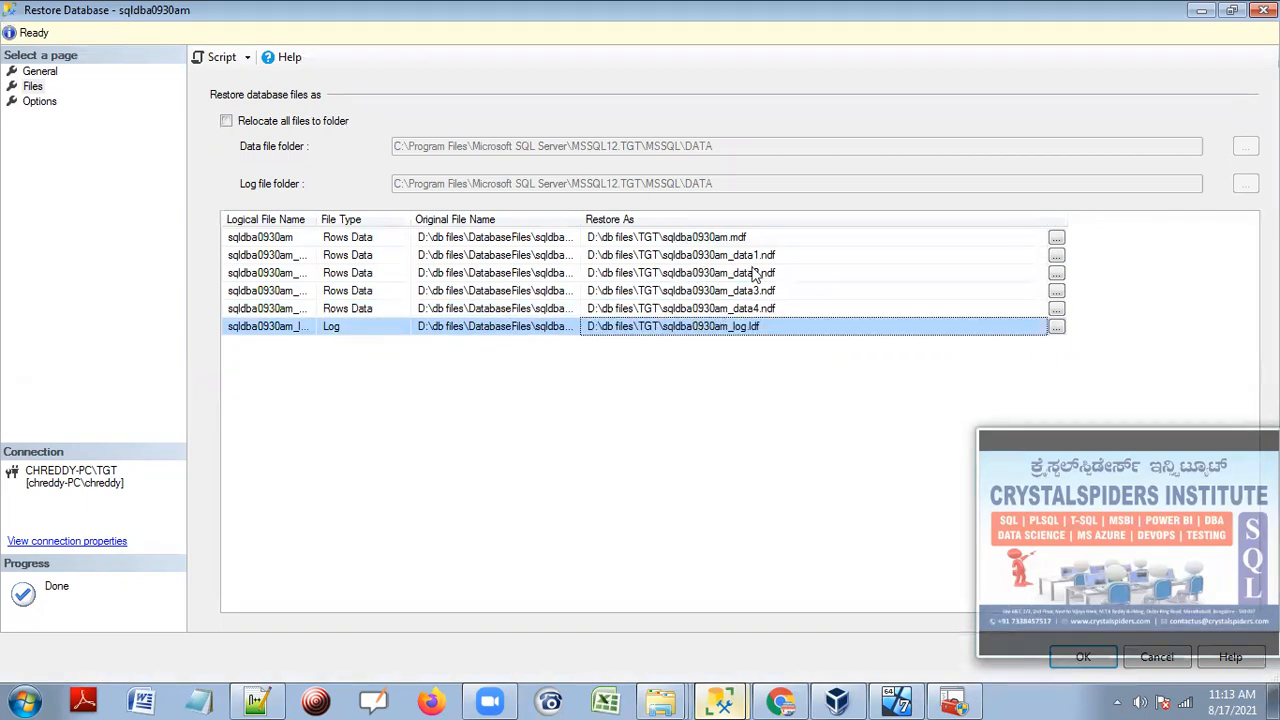
Restore sqldba0930am with recovery state RESTORE WITH NORECOVERY and acknowledge the success message.
click(39, 102)
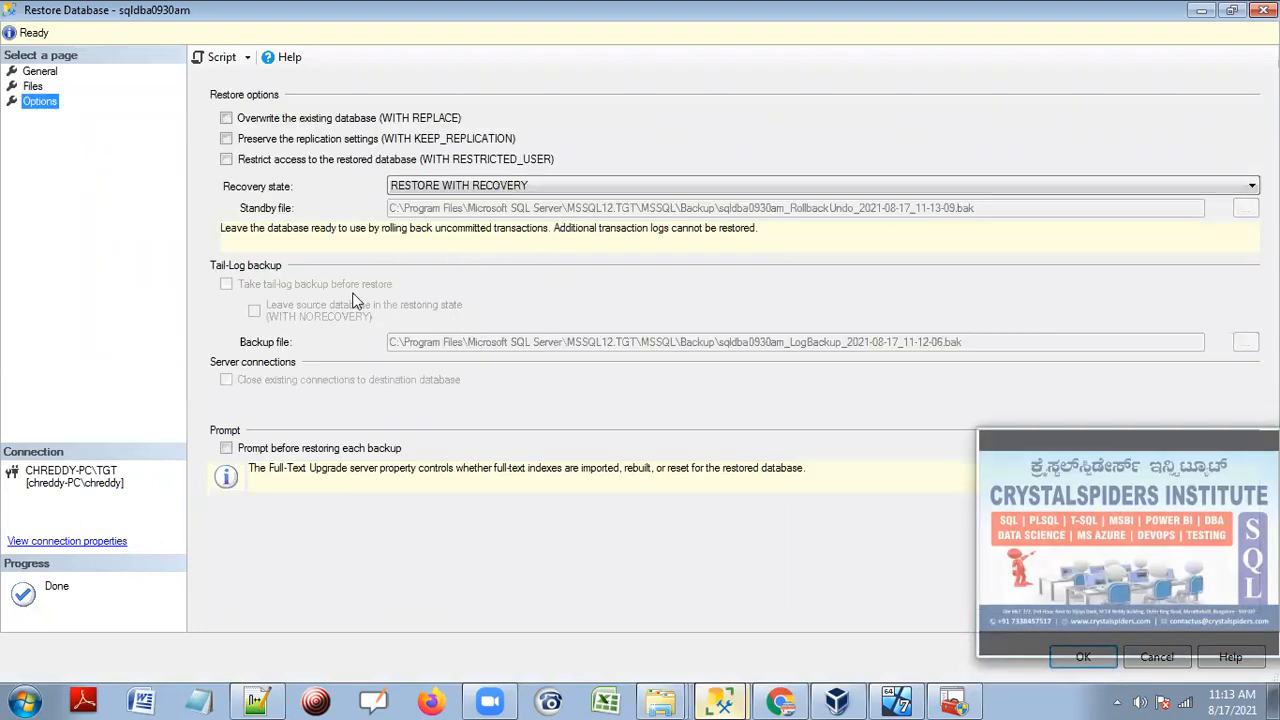
click(431, 185)
click(497, 210)
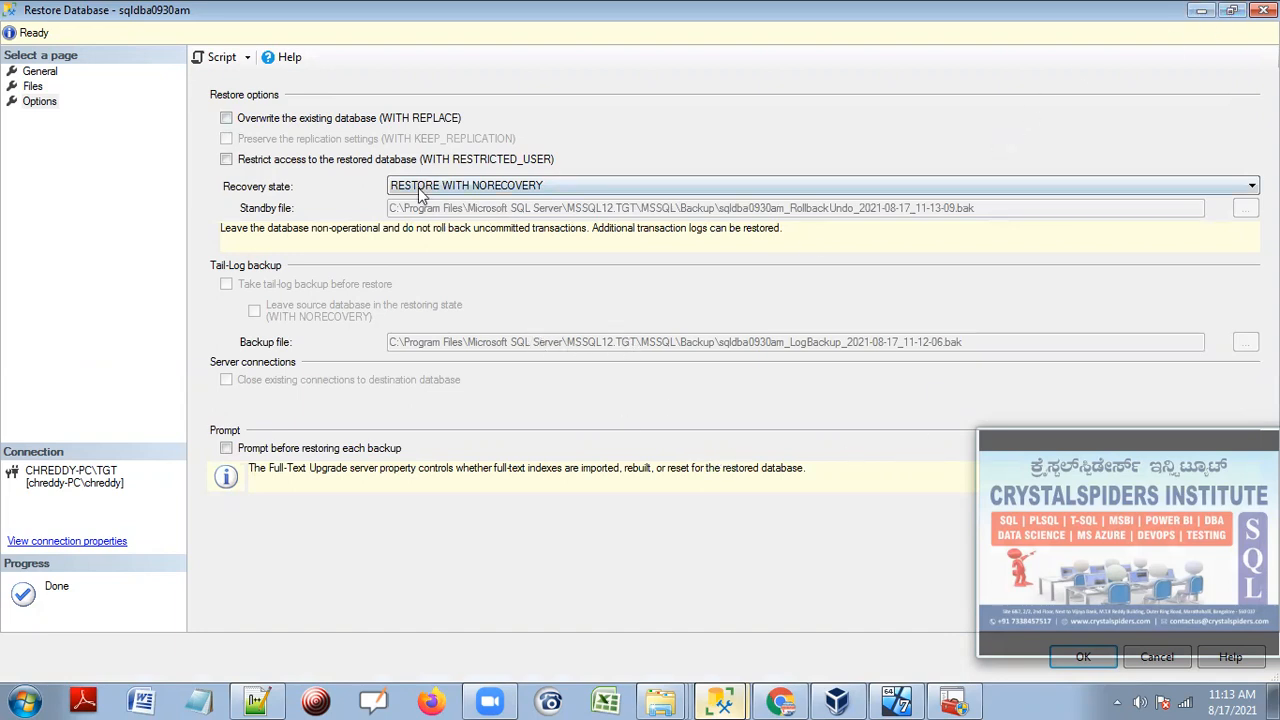
click(1232, 10)
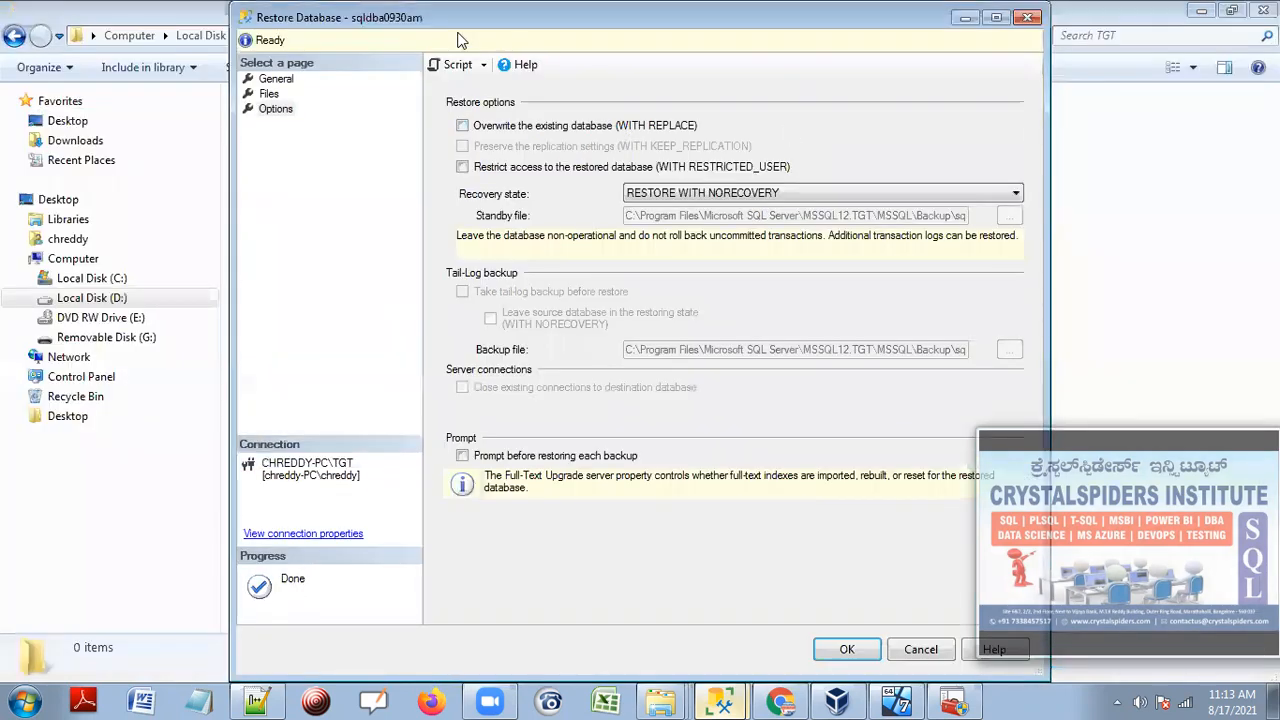
drag(450, 35, 282, 35)
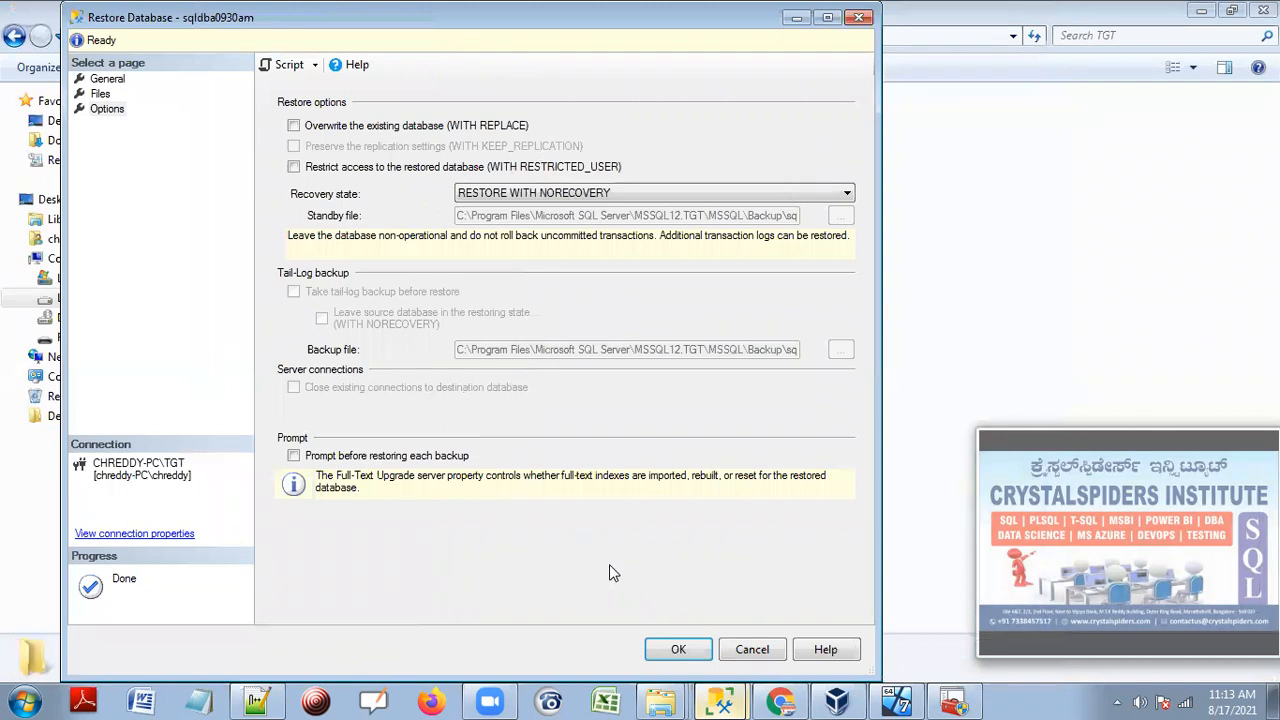
click(675, 650)
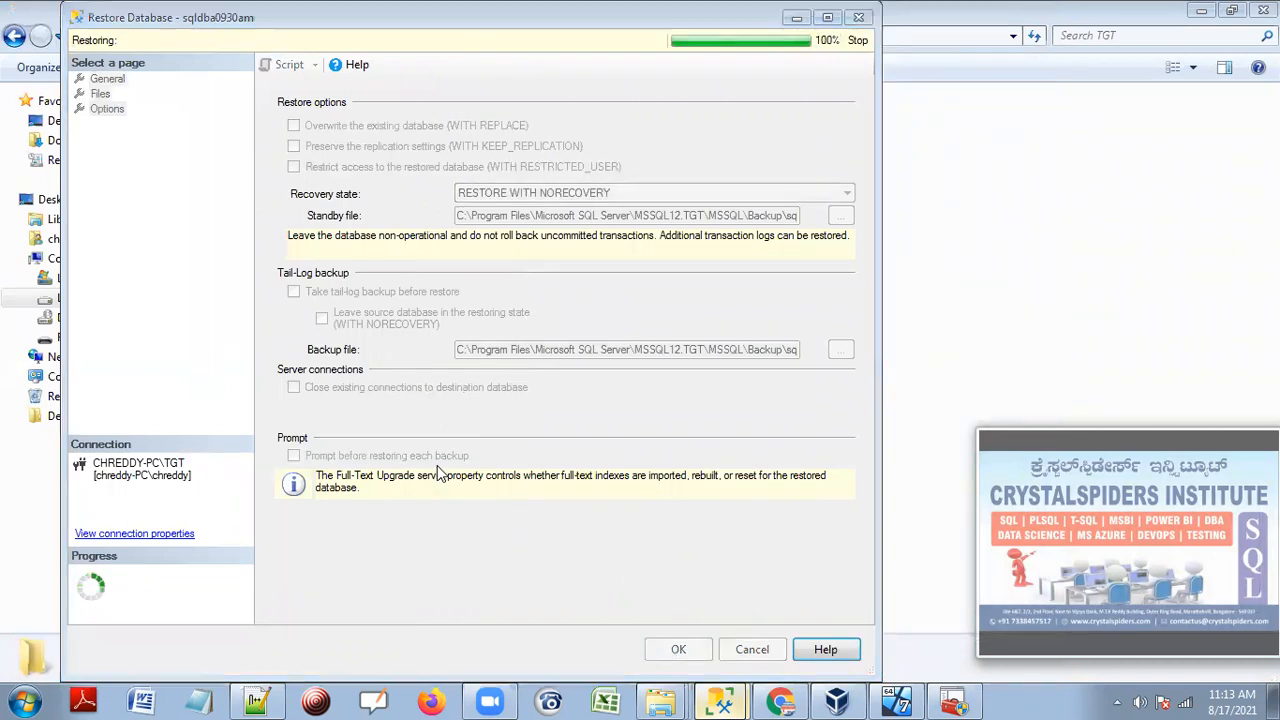
click(758, 420)
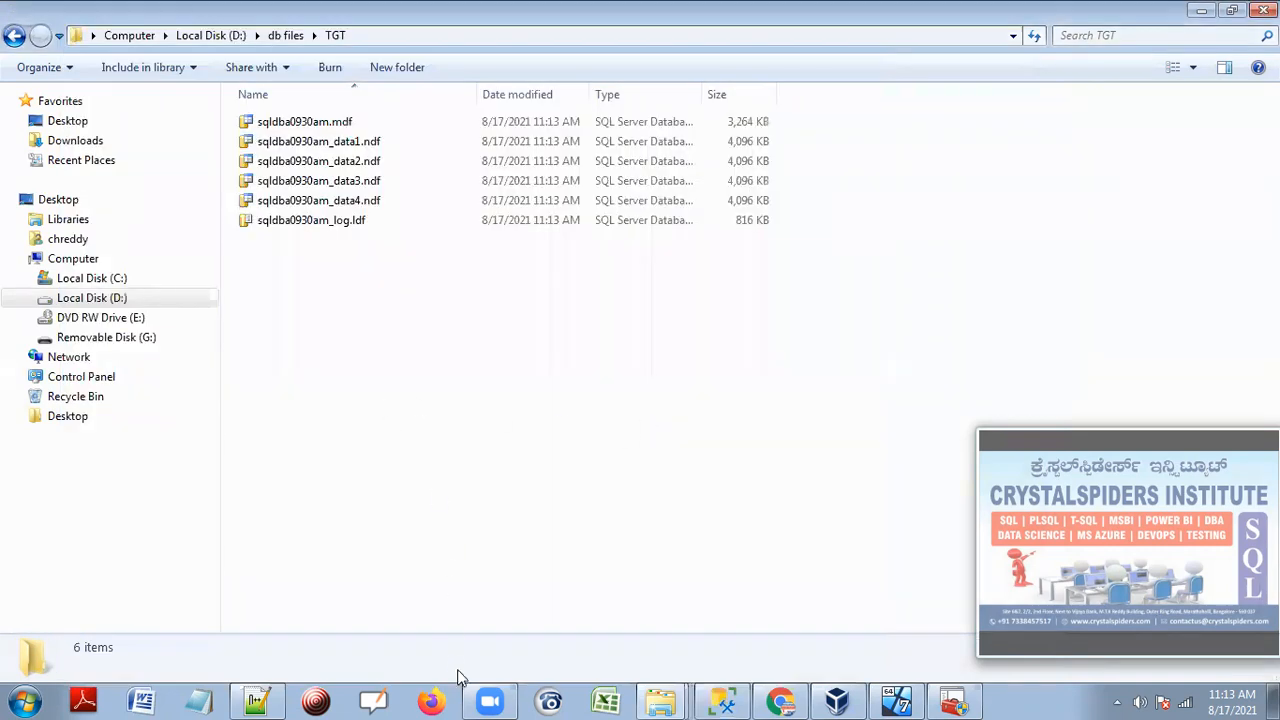
click(603, 659)
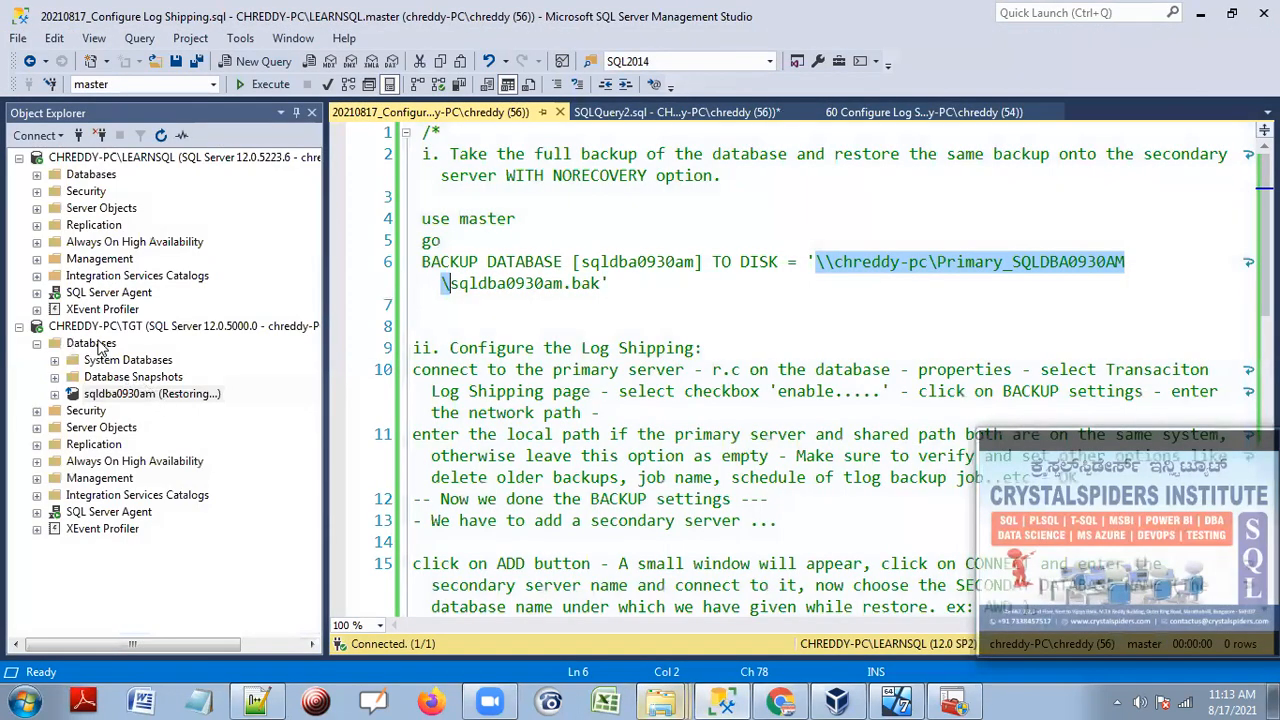
Review the Configure the Log Shipping notes, then expand and refresh LEARNSQL's Databases list.
click(148, 163)
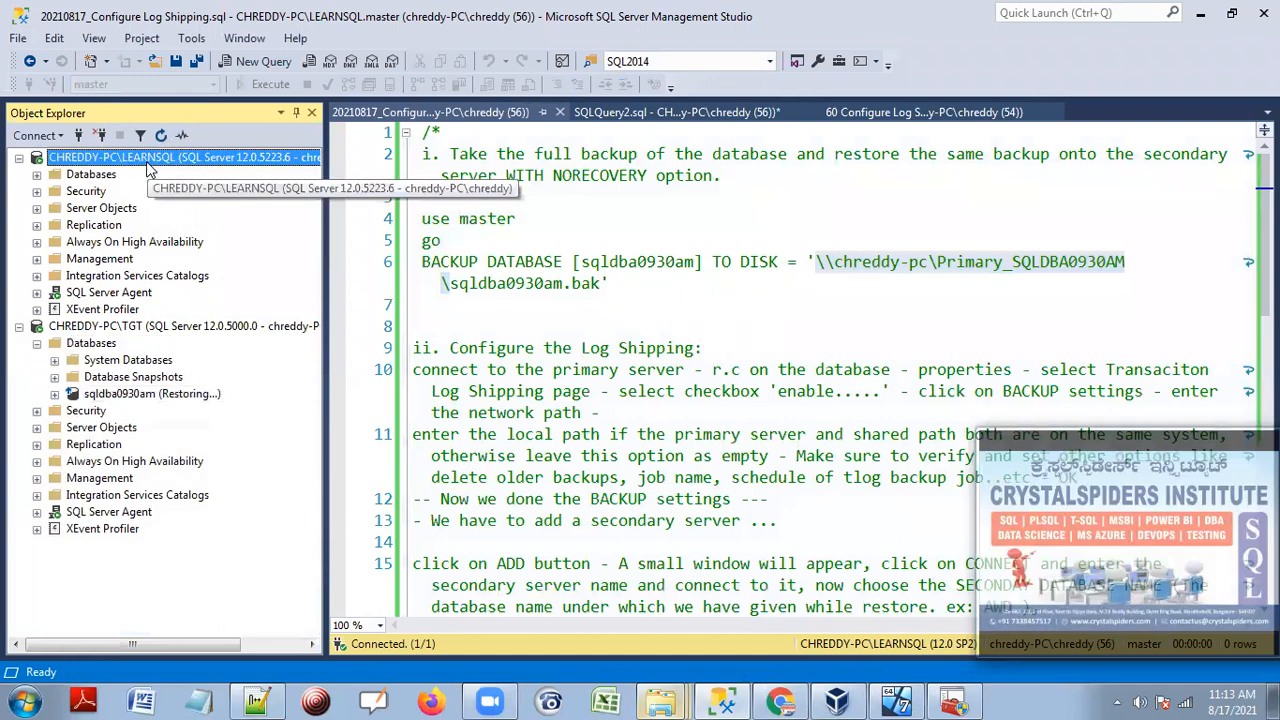
click(113, 331)
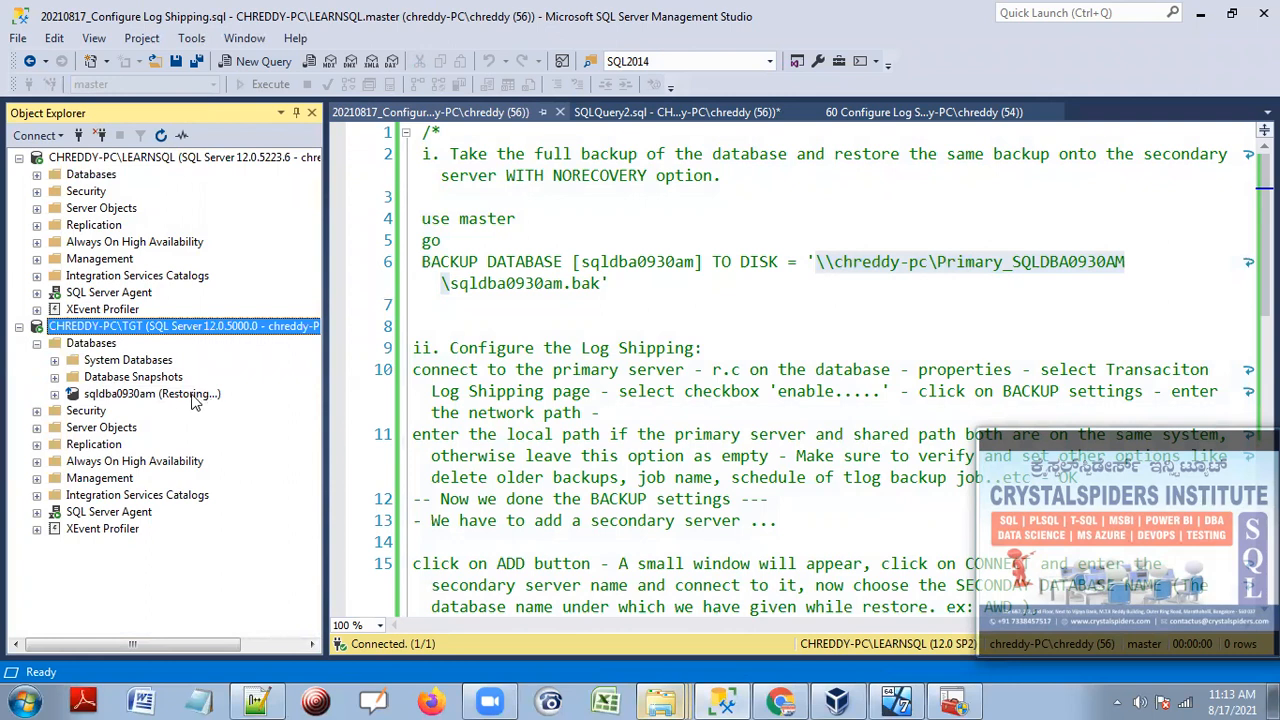
click(596, 317)
scroll(596, 320, down, 3)
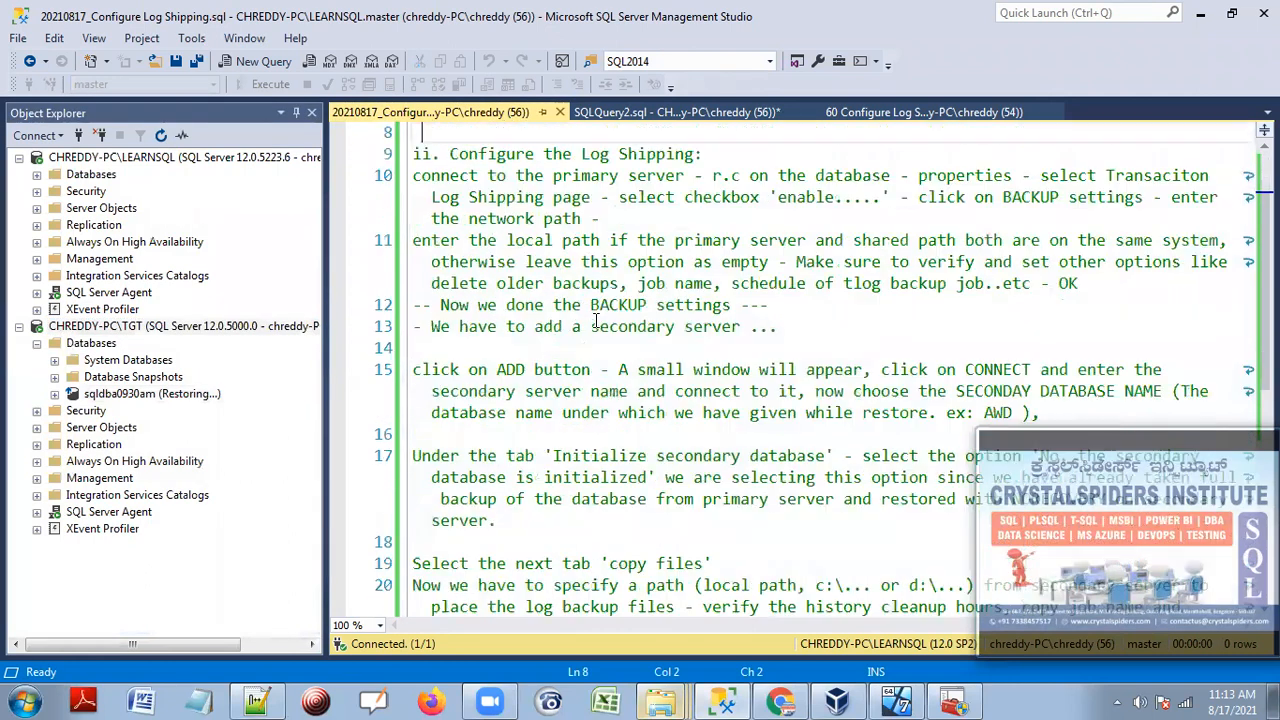
drag(449, 155, 703, 158)
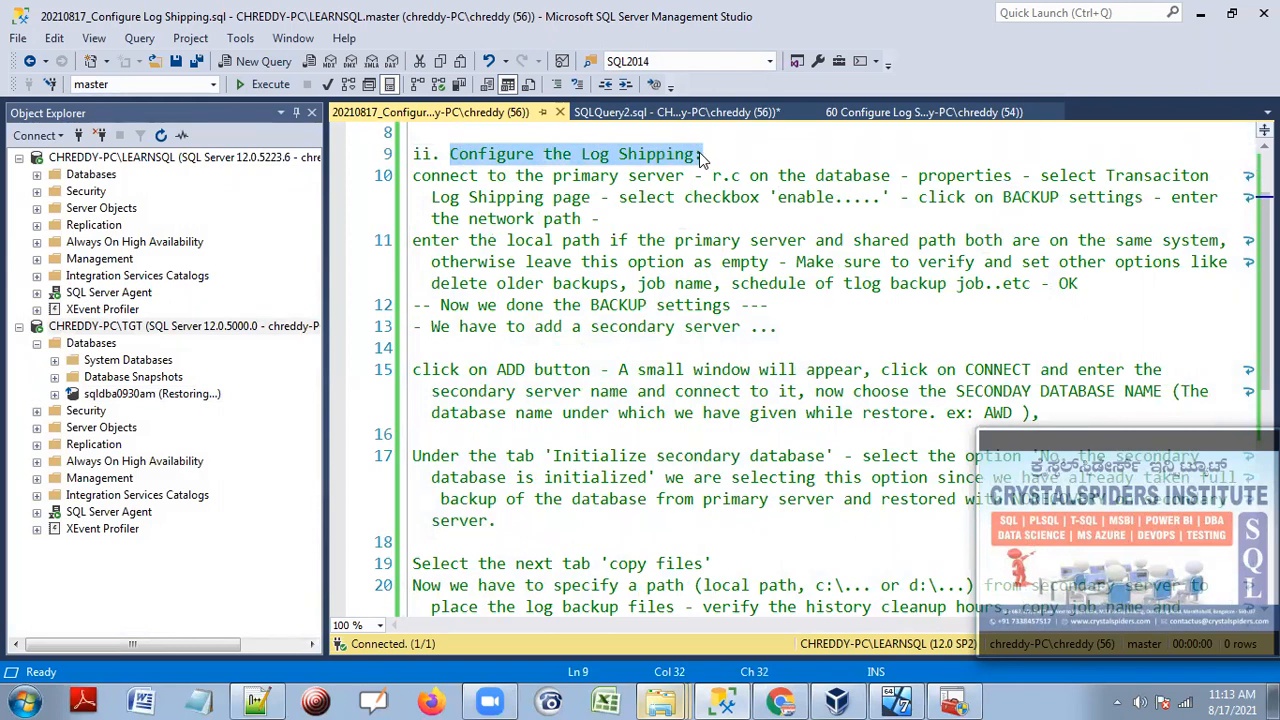
drag(413, 176, 1017, 320)
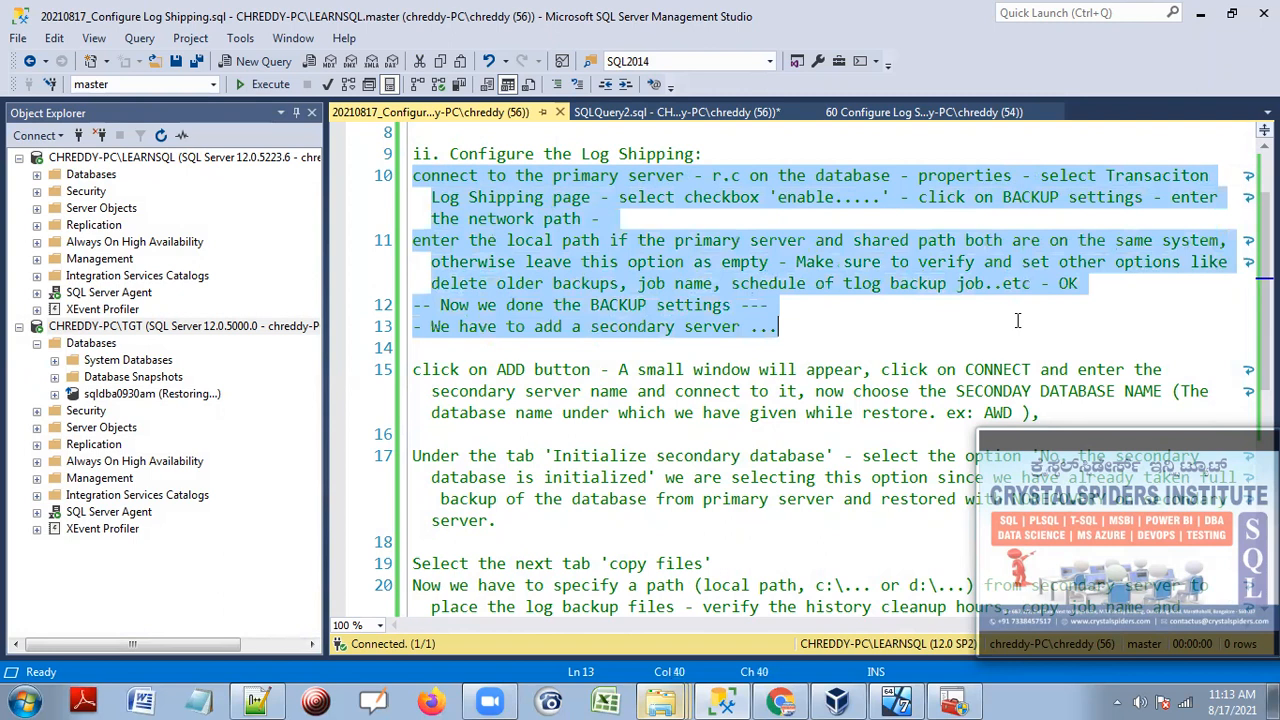
double_click(88, 177)
click(162, 136)
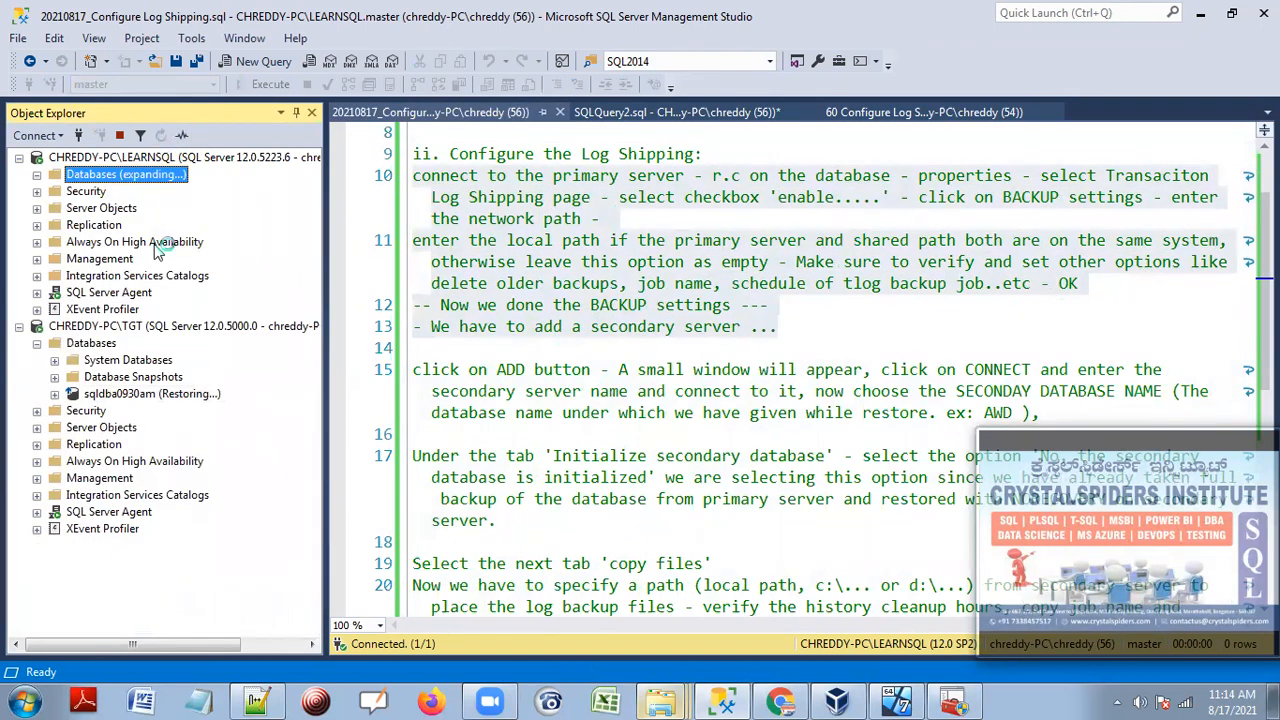
In sqldba0930am's Transaction Log Shipping properties, enable it as primary and open Backup Settings.
right_click(141, 396)
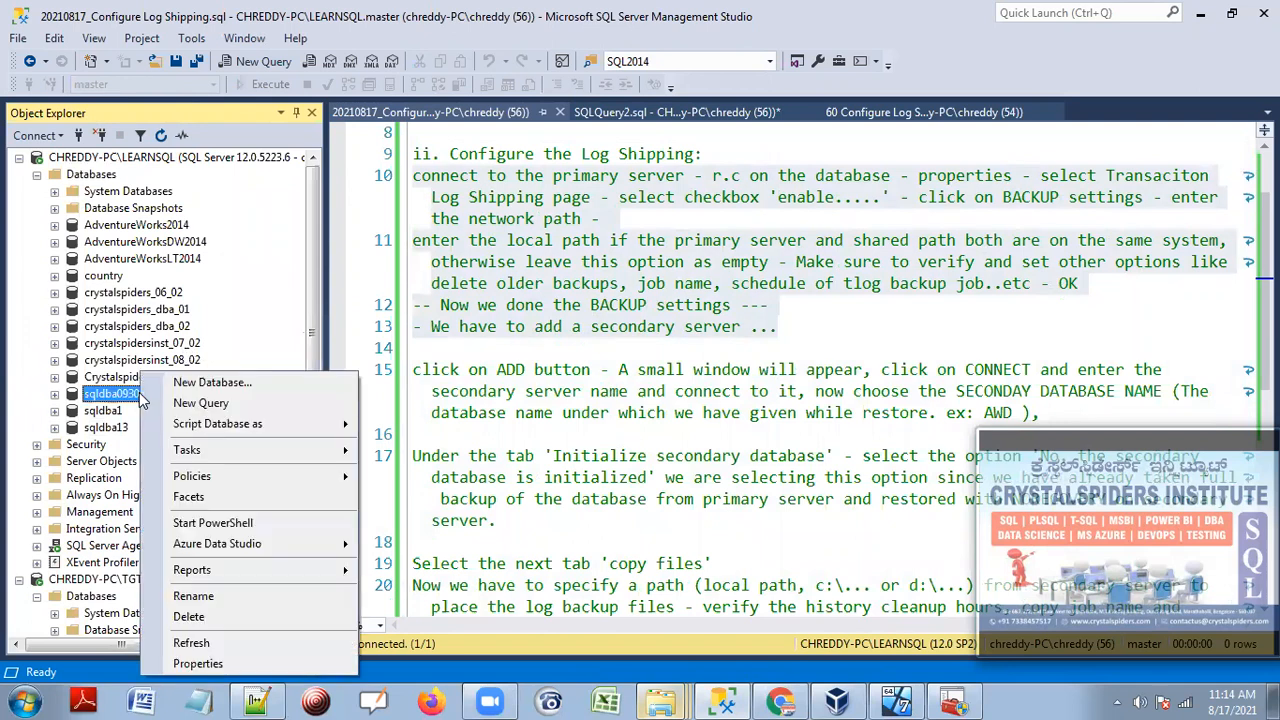
click(200, 664)
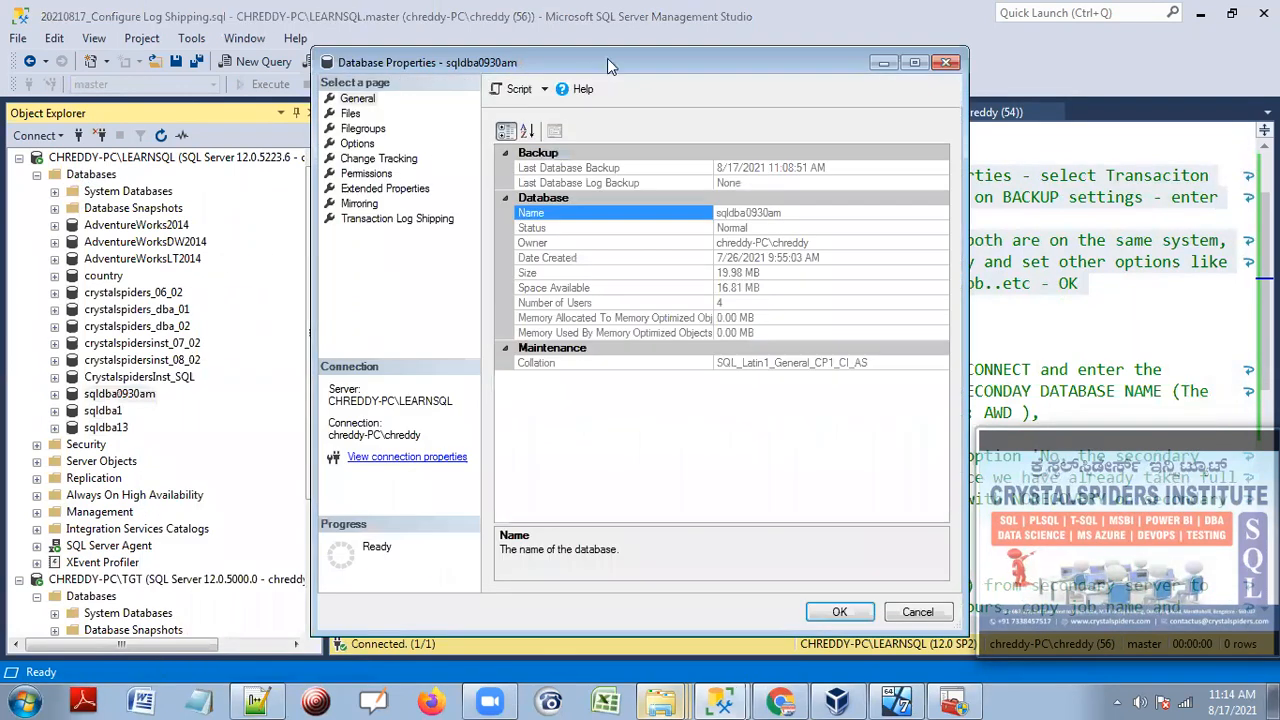
drag(605, 65, 351, 50)
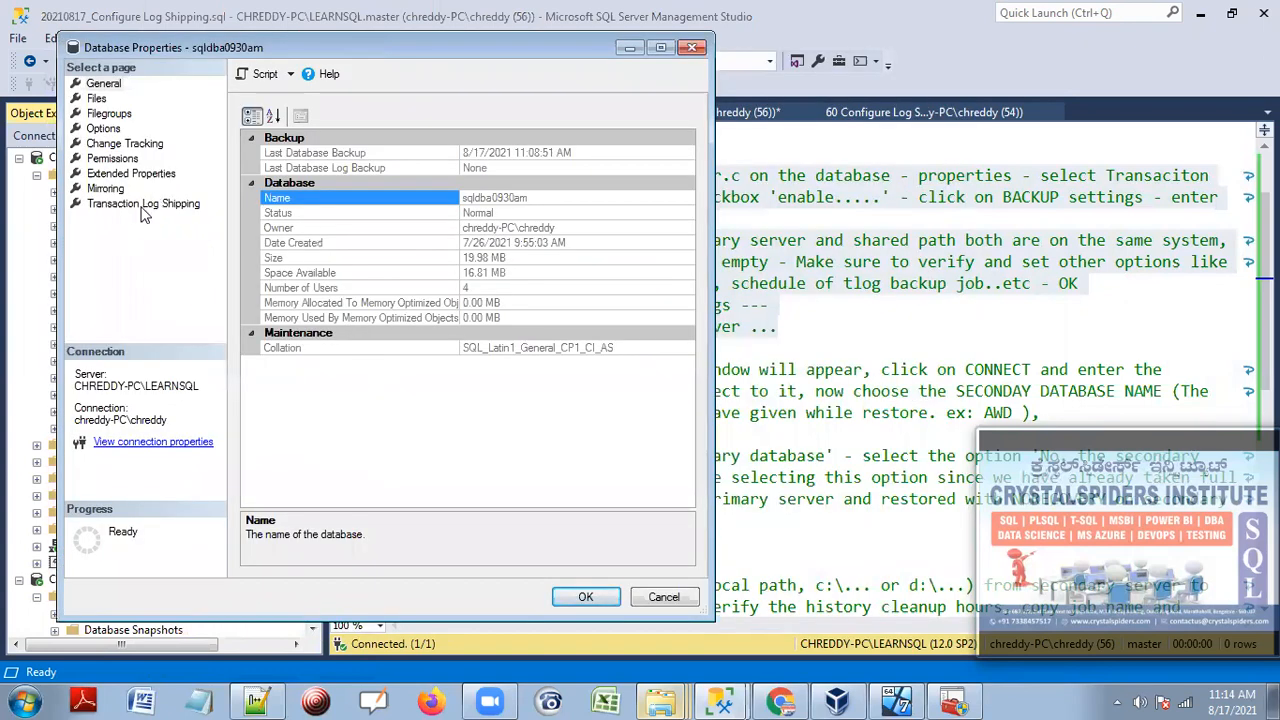
click(141, 203)
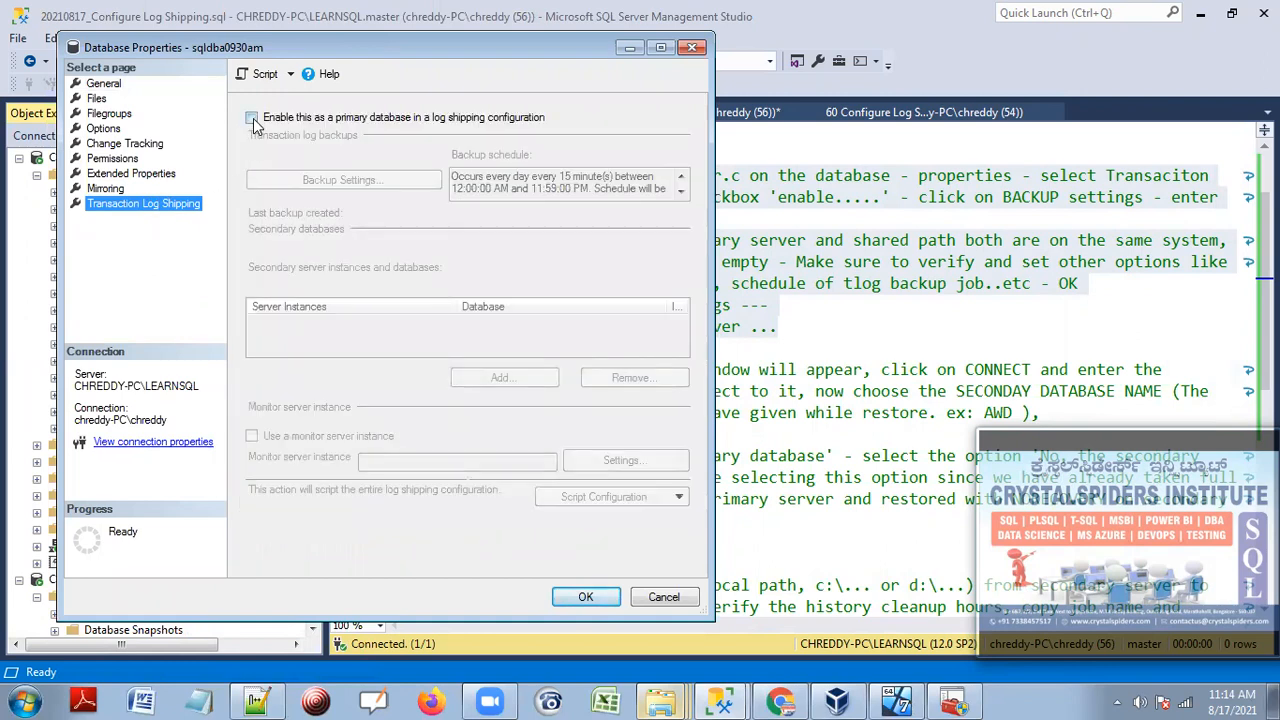
click(252, 118)
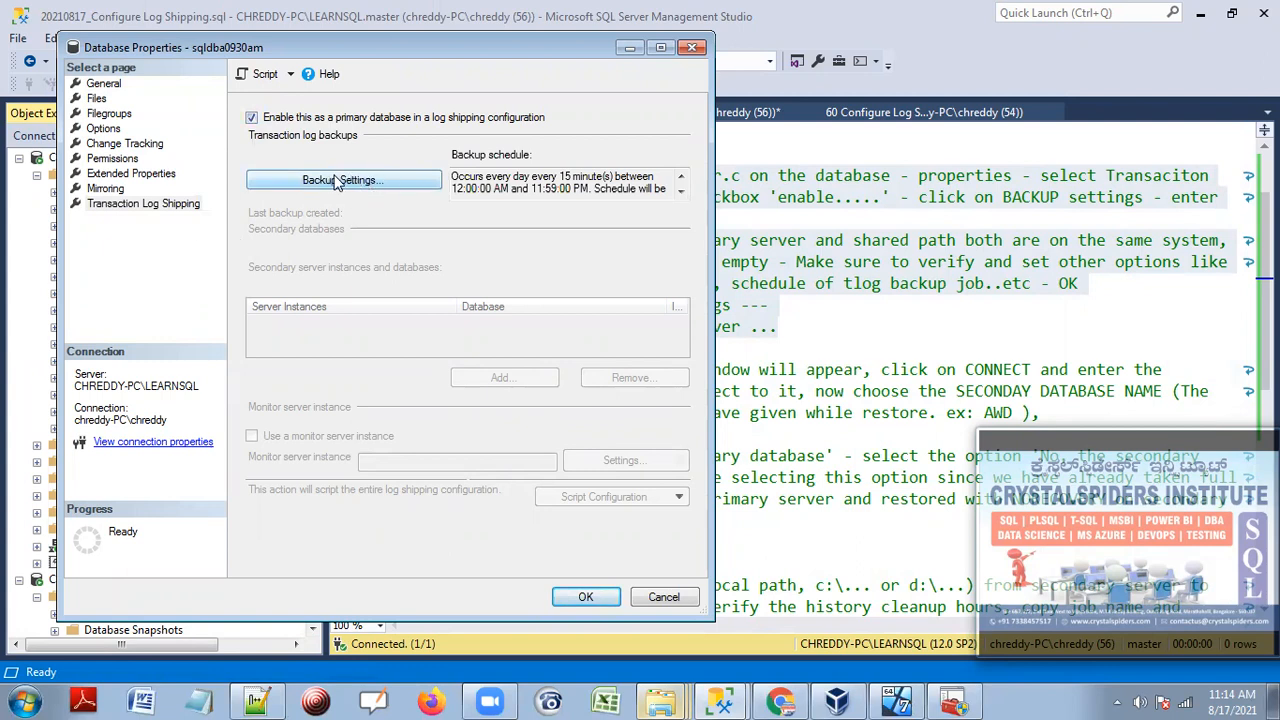
drag(531, 177, 661, 191)
drag(465, 177, 562, 190)
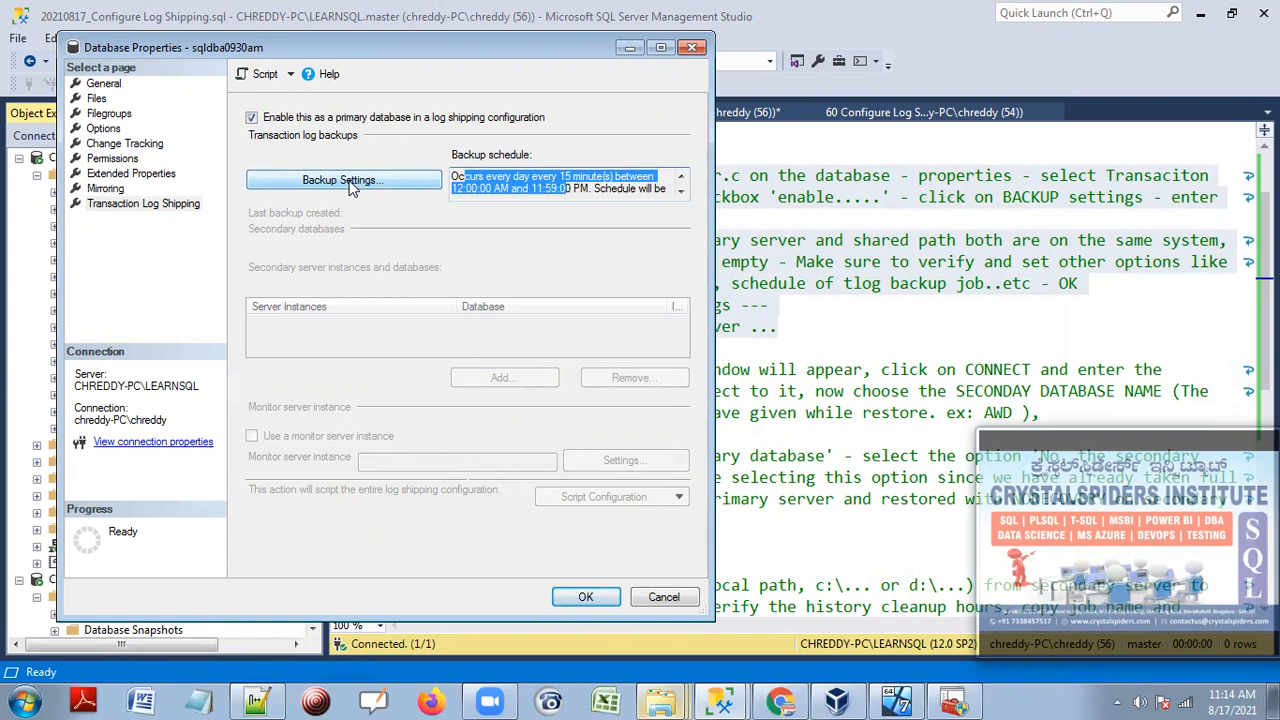
click(350, 183)
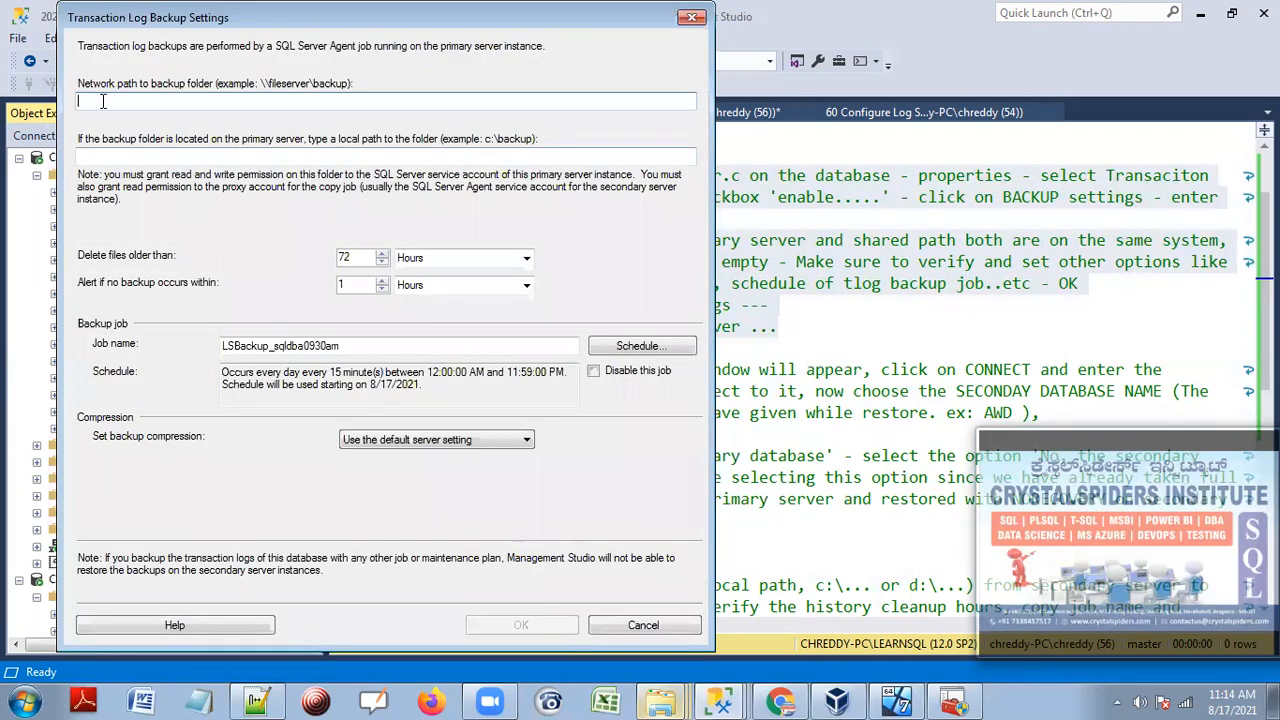
Copy the \\chreddy-pc\Primary_SQLDBA0930AM share path from the notes script.
click(596, 625)
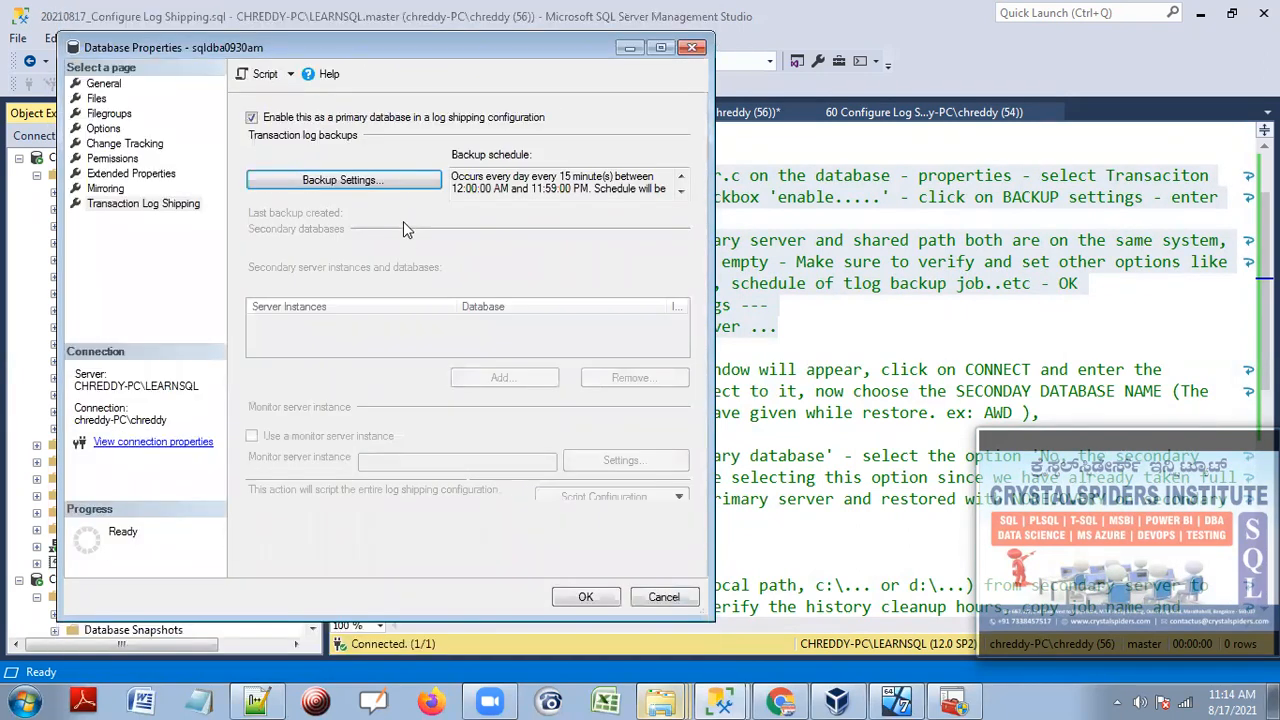
click(352, 183)
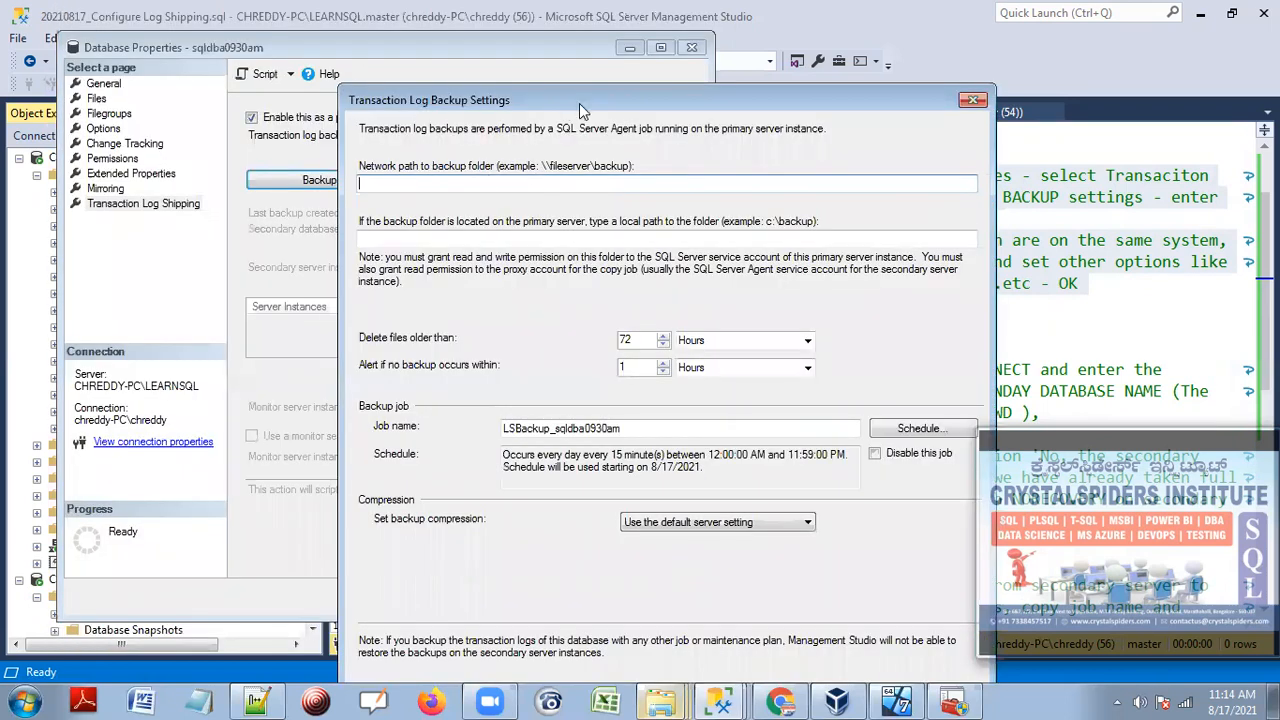
drag(585, 86, 565, 43)
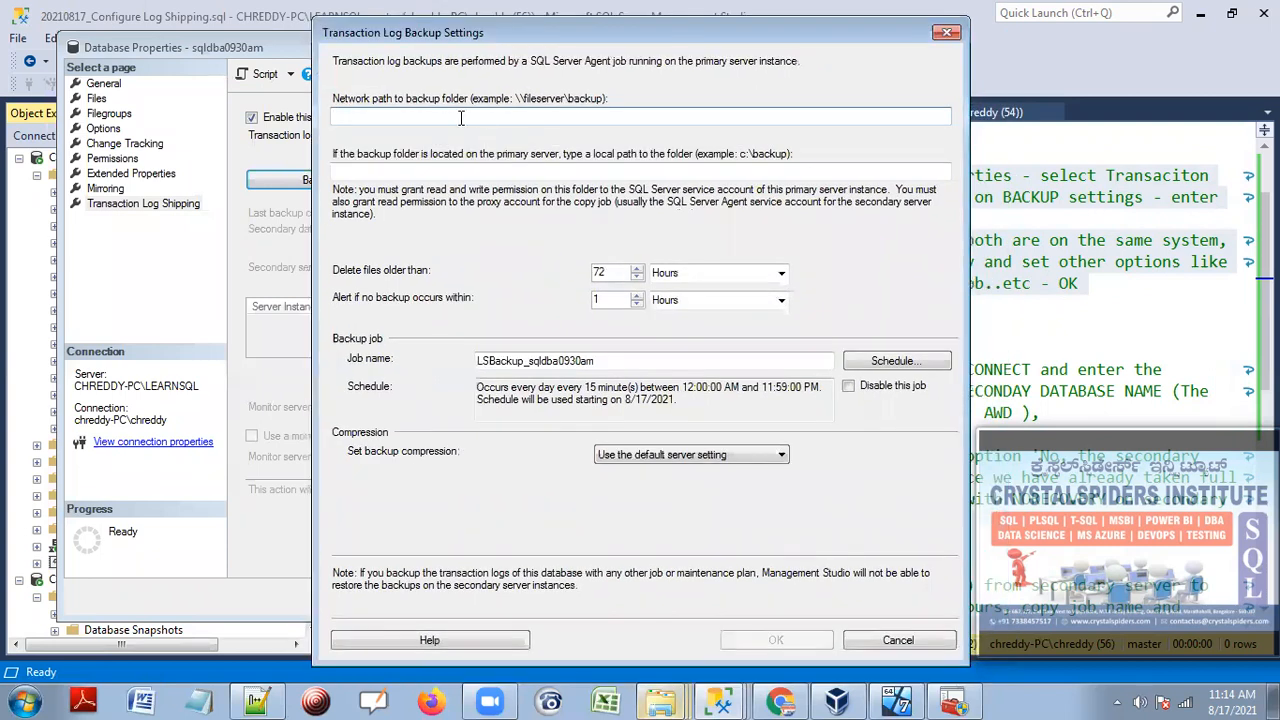
click(718, 700)
click(568, 597)
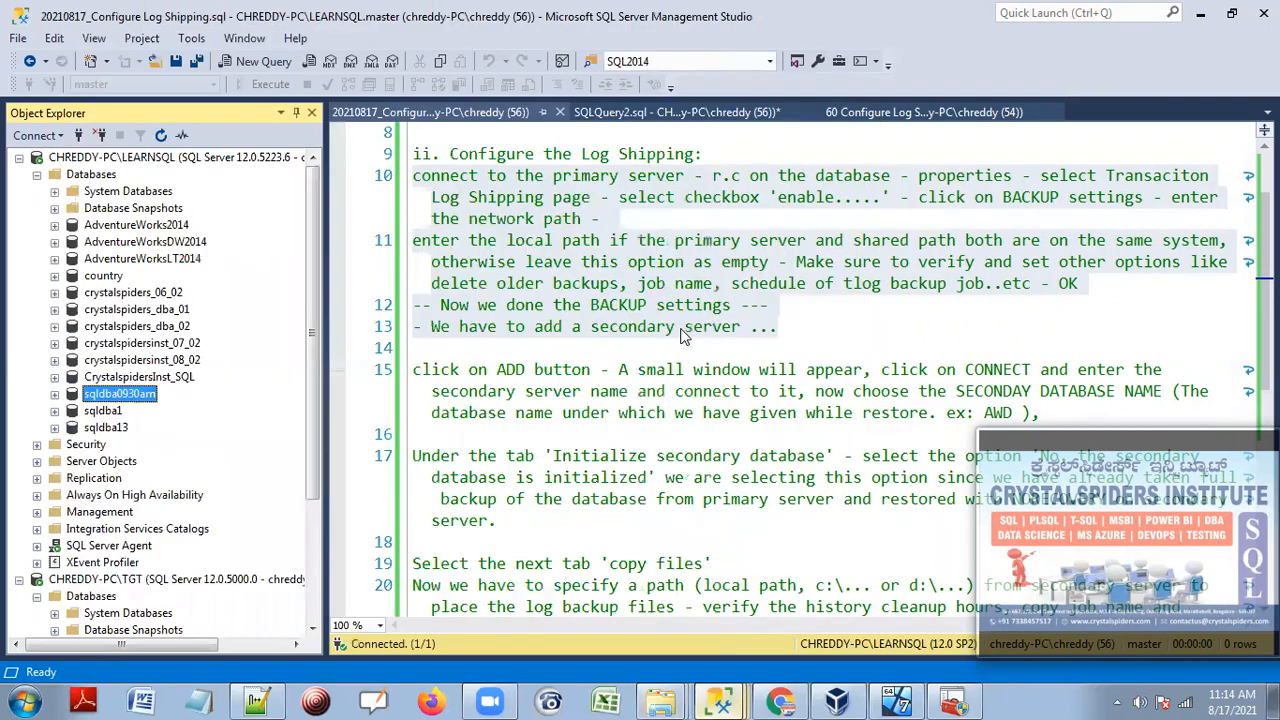
click(684, 328)
scroll(690, 330, up, 3)
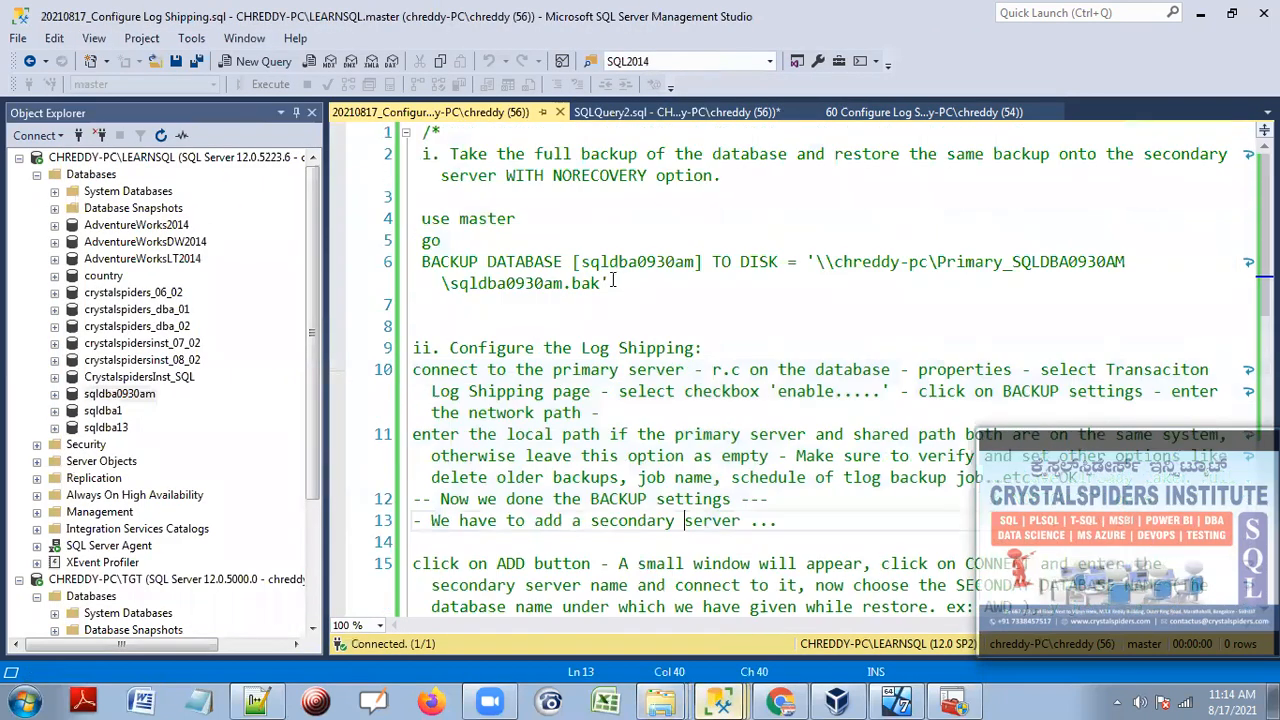
drag(816, 262, 448, 283)
right_click(858, 270)
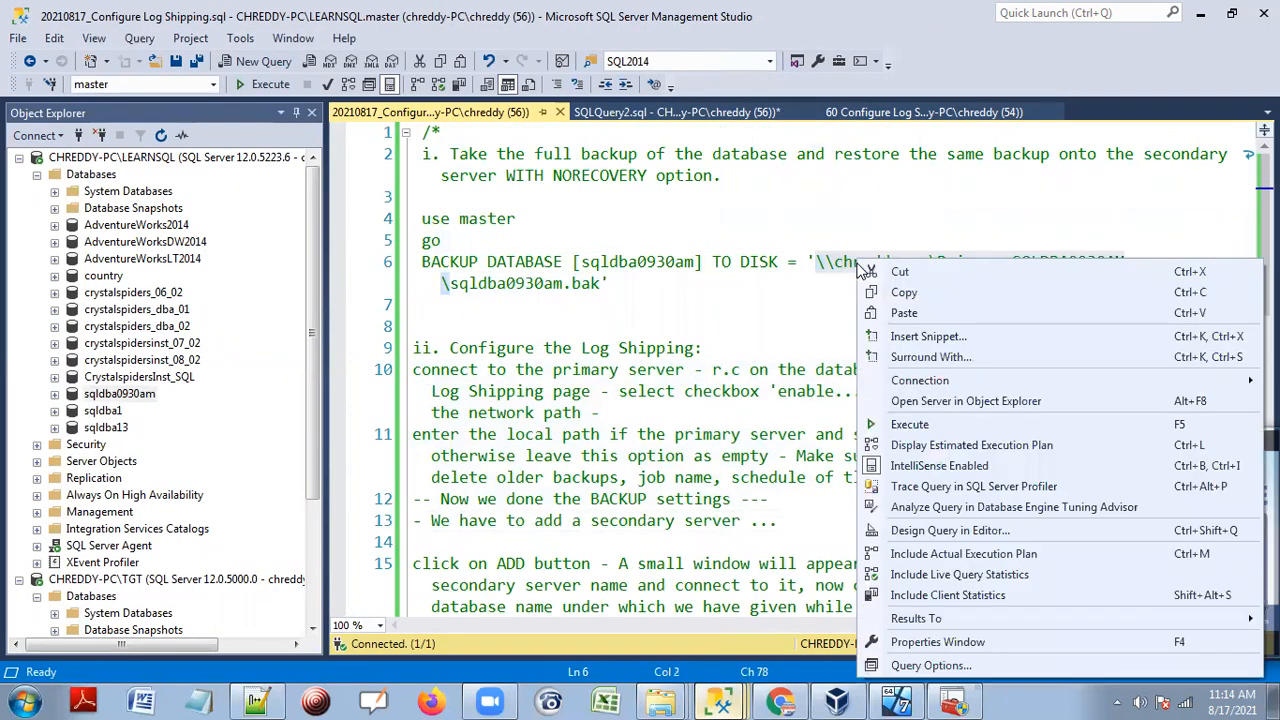
click(906, 297)
mouse_move(712, 700)
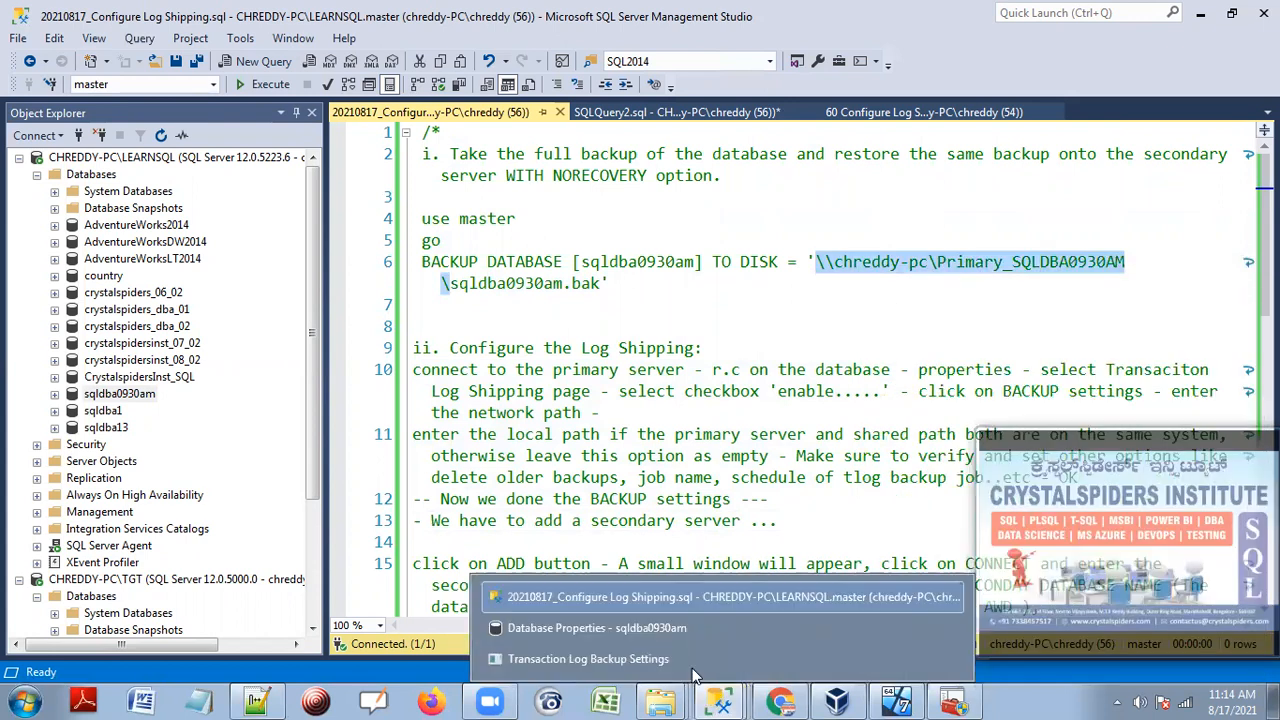
click(622, 592)
Paste the share as the network path without trailing backslash, keep job LSBackup_sqldba0930am, and save.
right_click(513, 118)
click(570, 199)
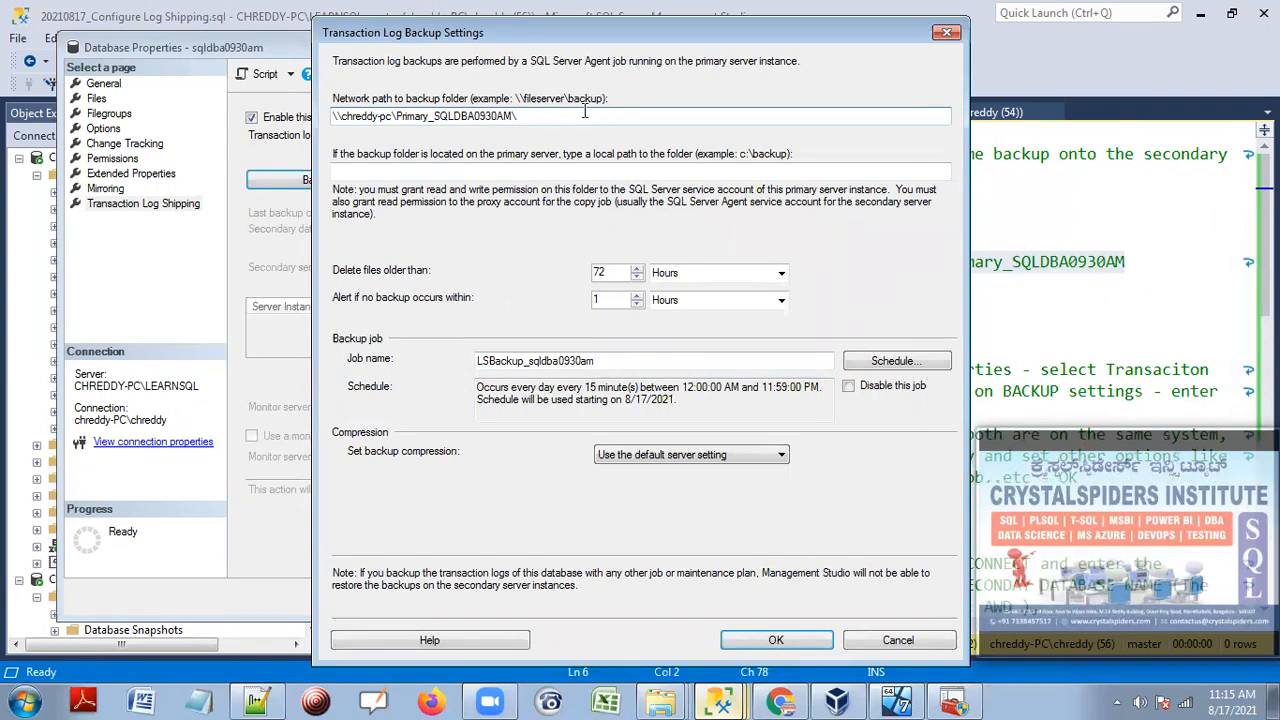
key(BackSpace)
drag(522, 116, 326, 118)
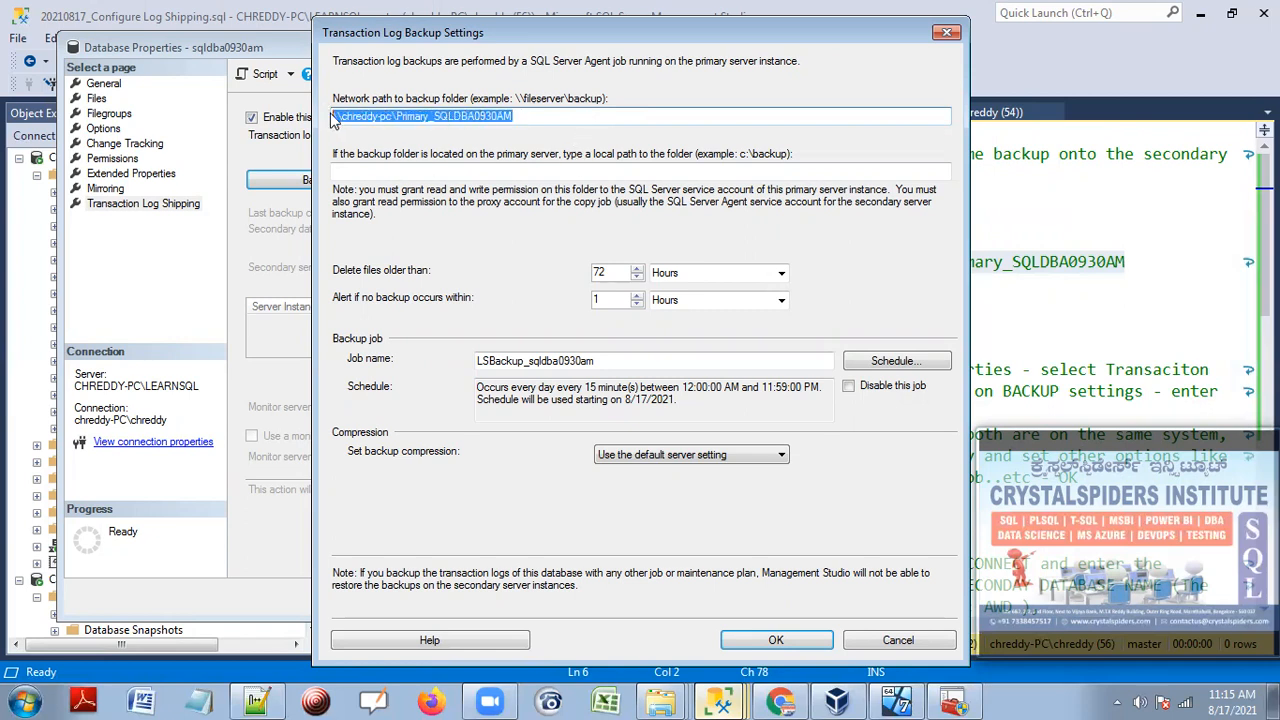
click(441, 168)
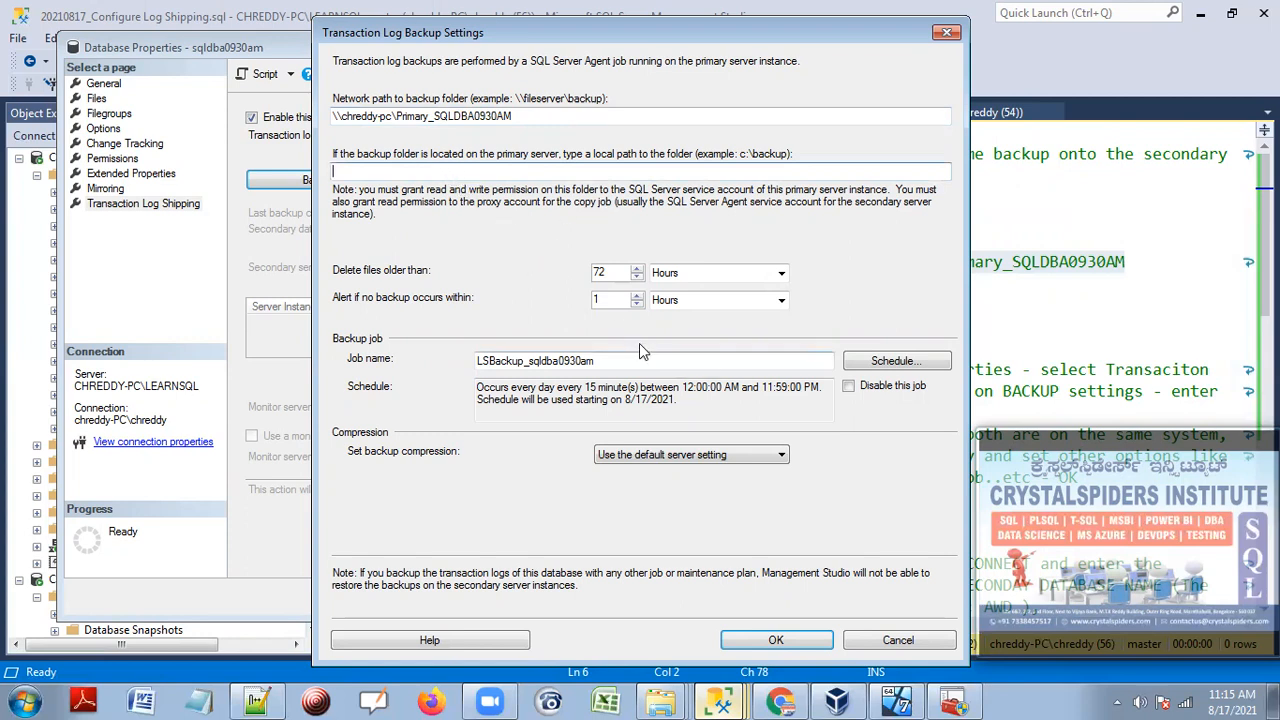
drag(598, 362, 464, 366)
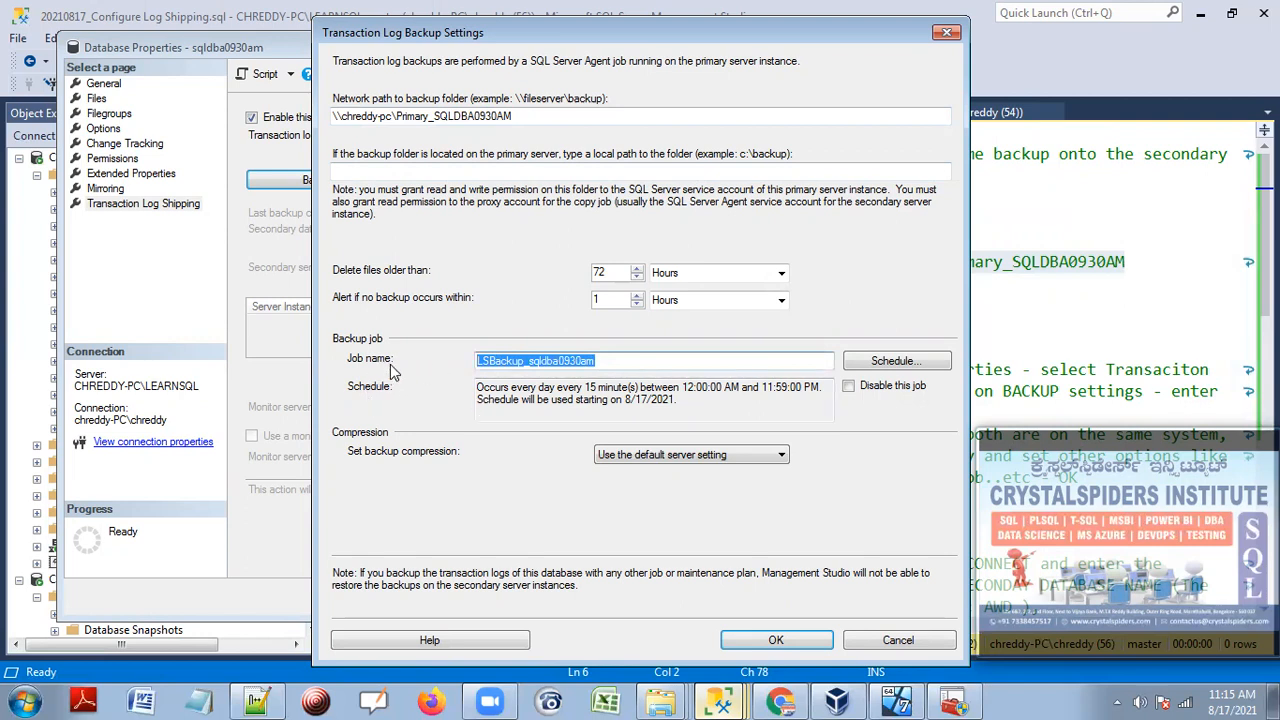
click(505, 364)
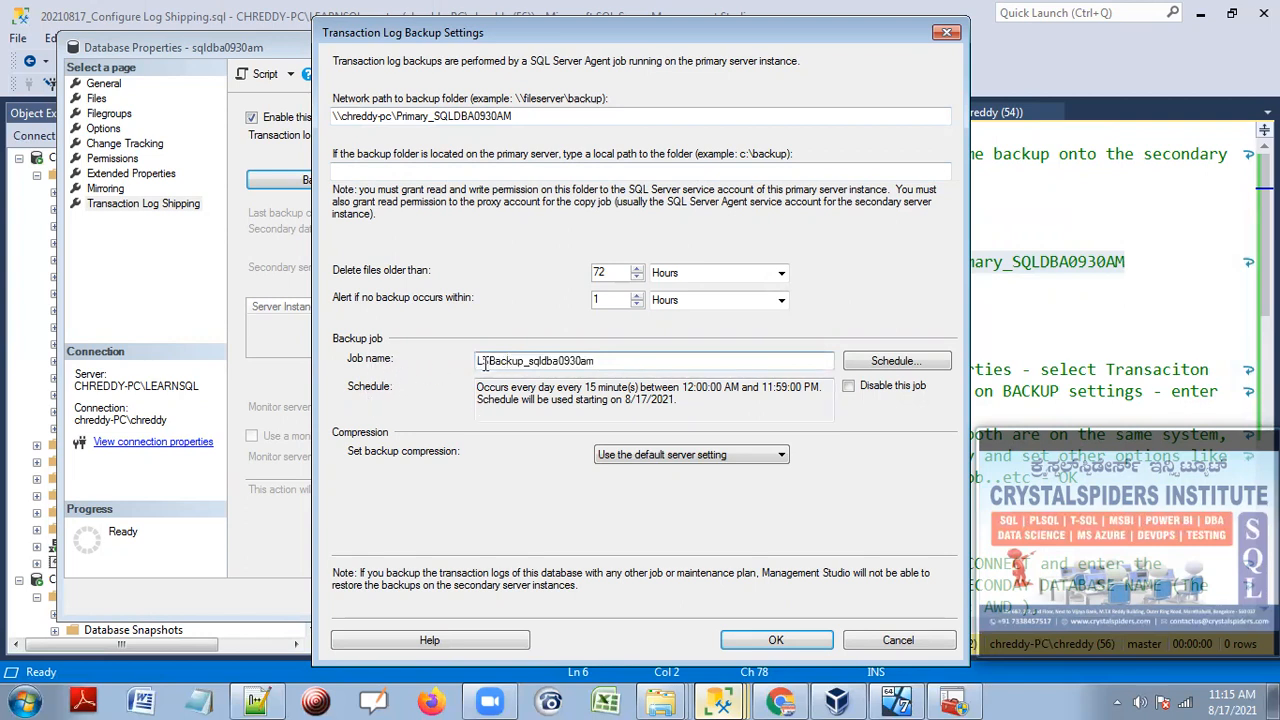
drag(480, 361, 697, 403)
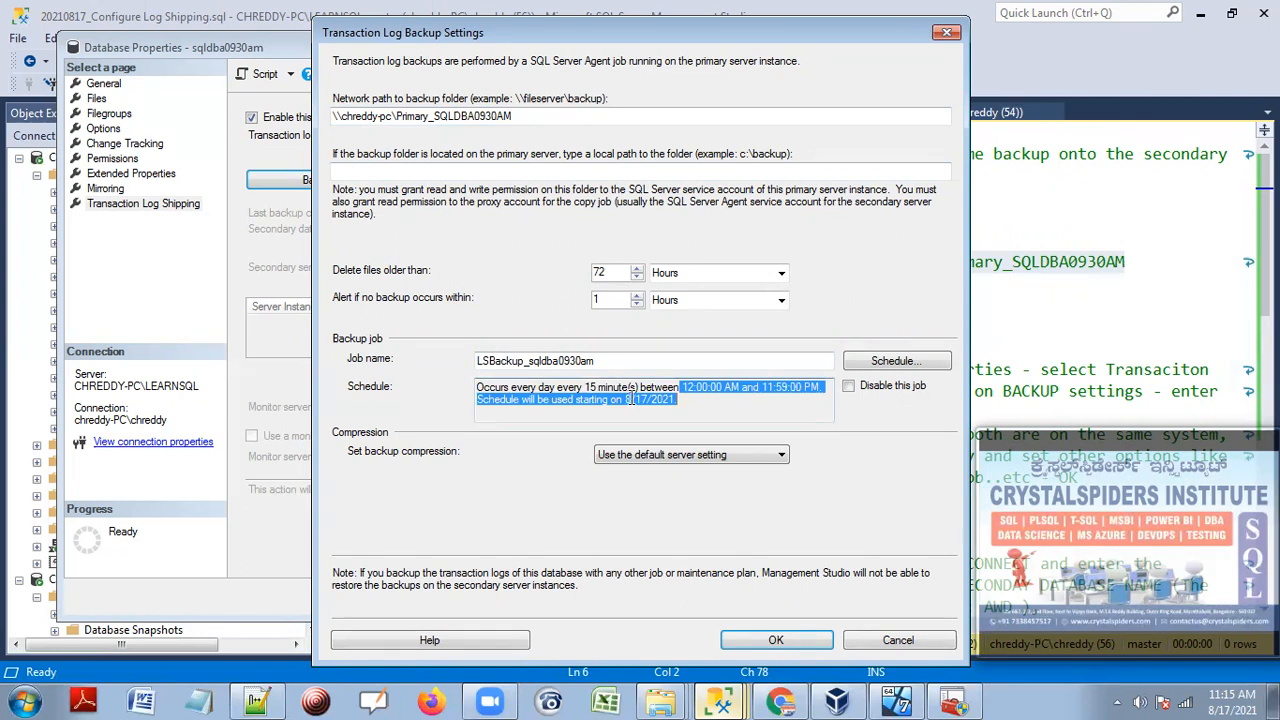
click(780, 636)
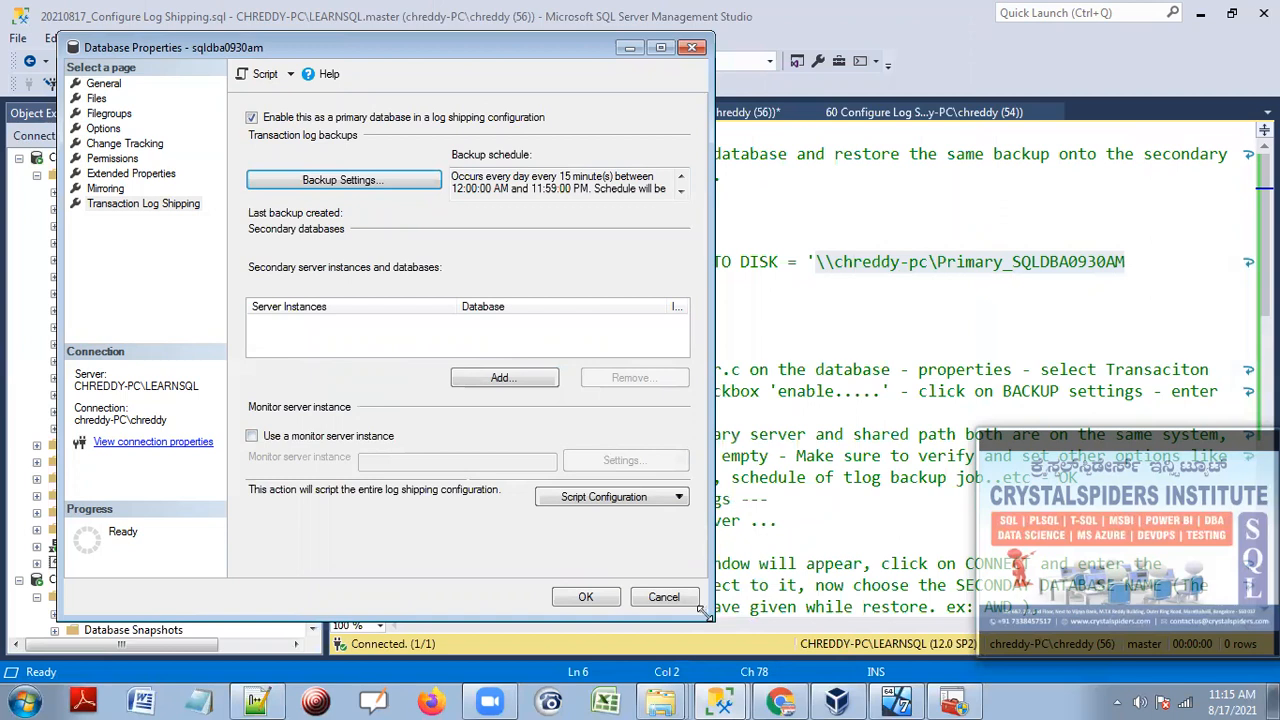
Enlarge the database properties window and begin adding a secondary database.
drag(706, 613, 936, 630)
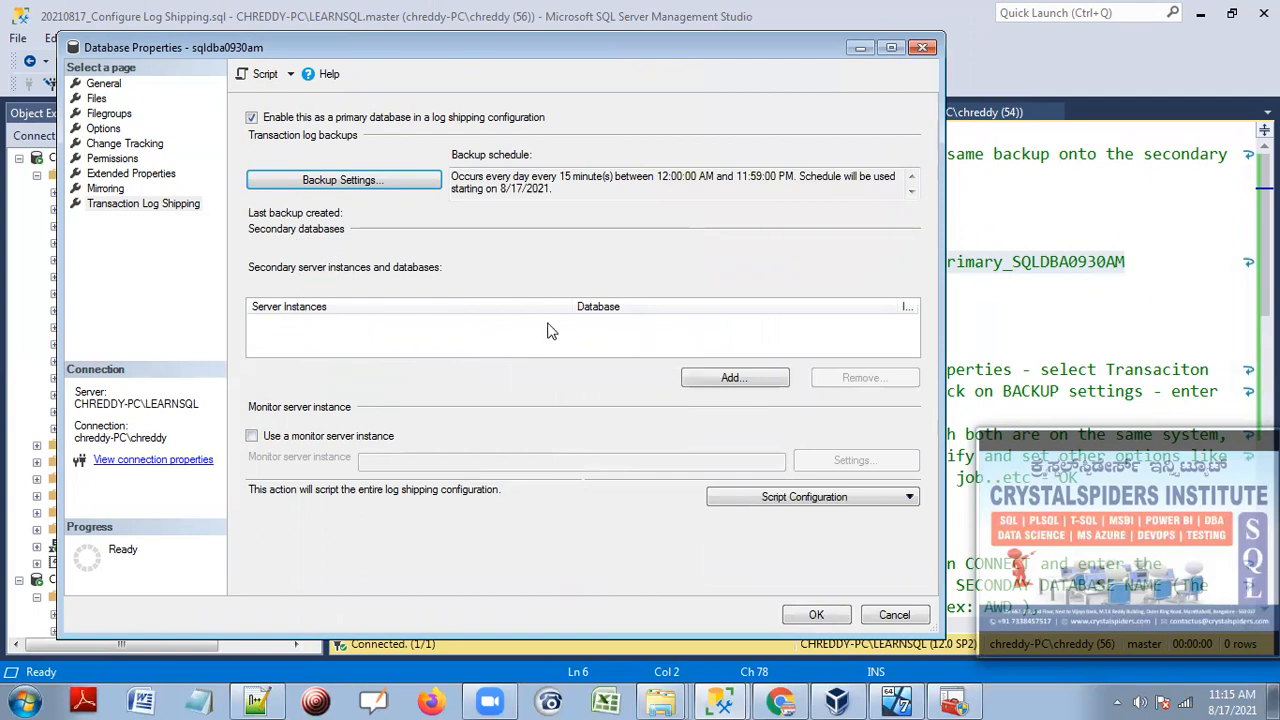
click(733, 378)
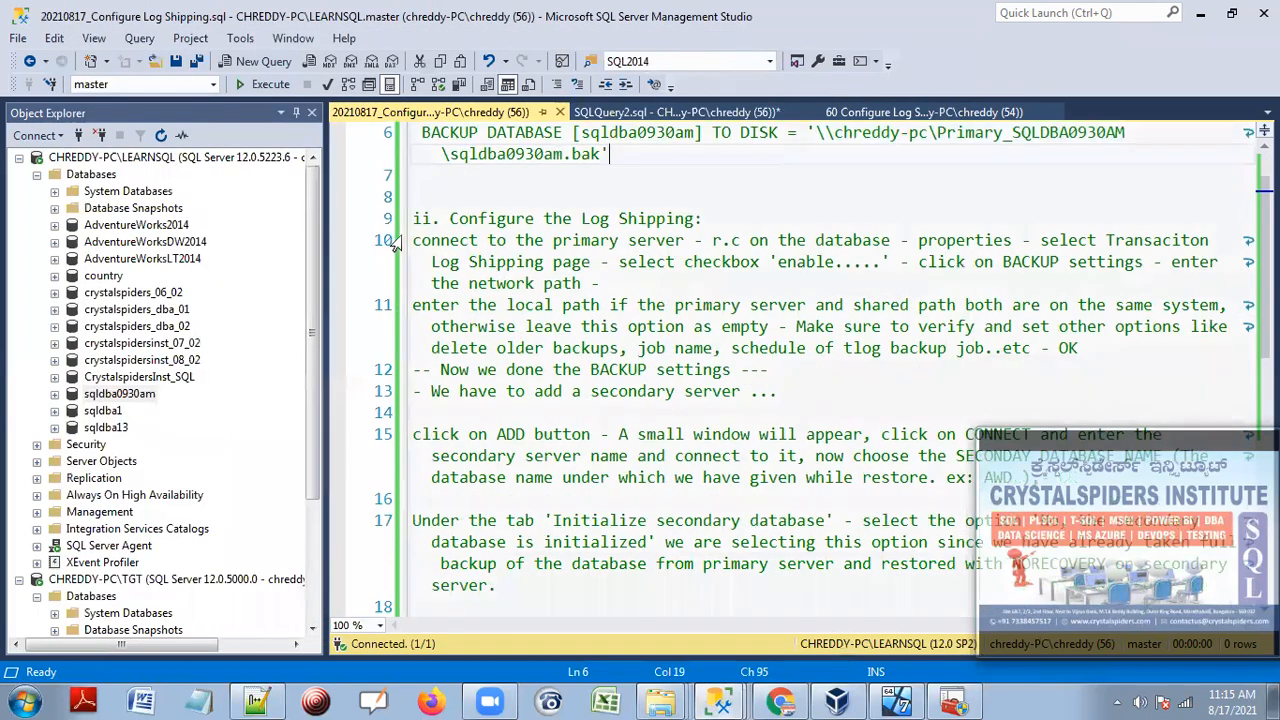
drag(413, 240, 778, 391)
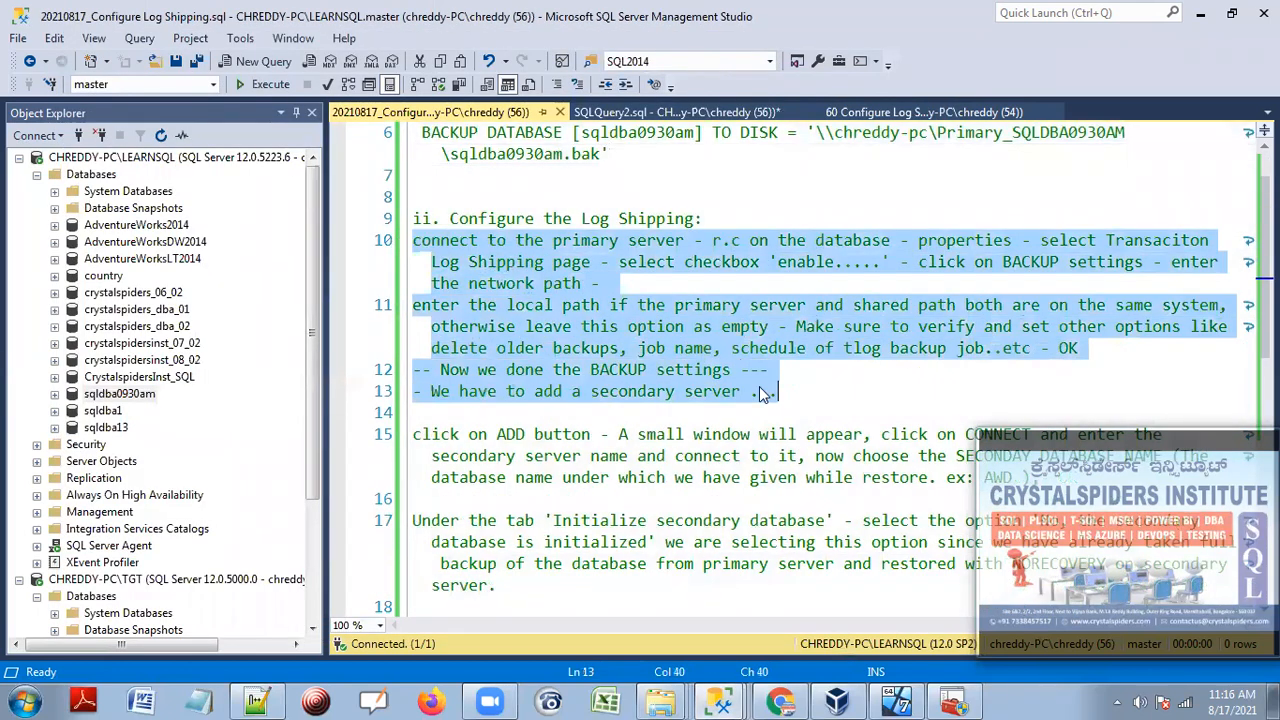
scroll(465, 265, down, 3)
Insert a blank line above the 'add a secondary server' note and review its instructions.
click(465, 217)
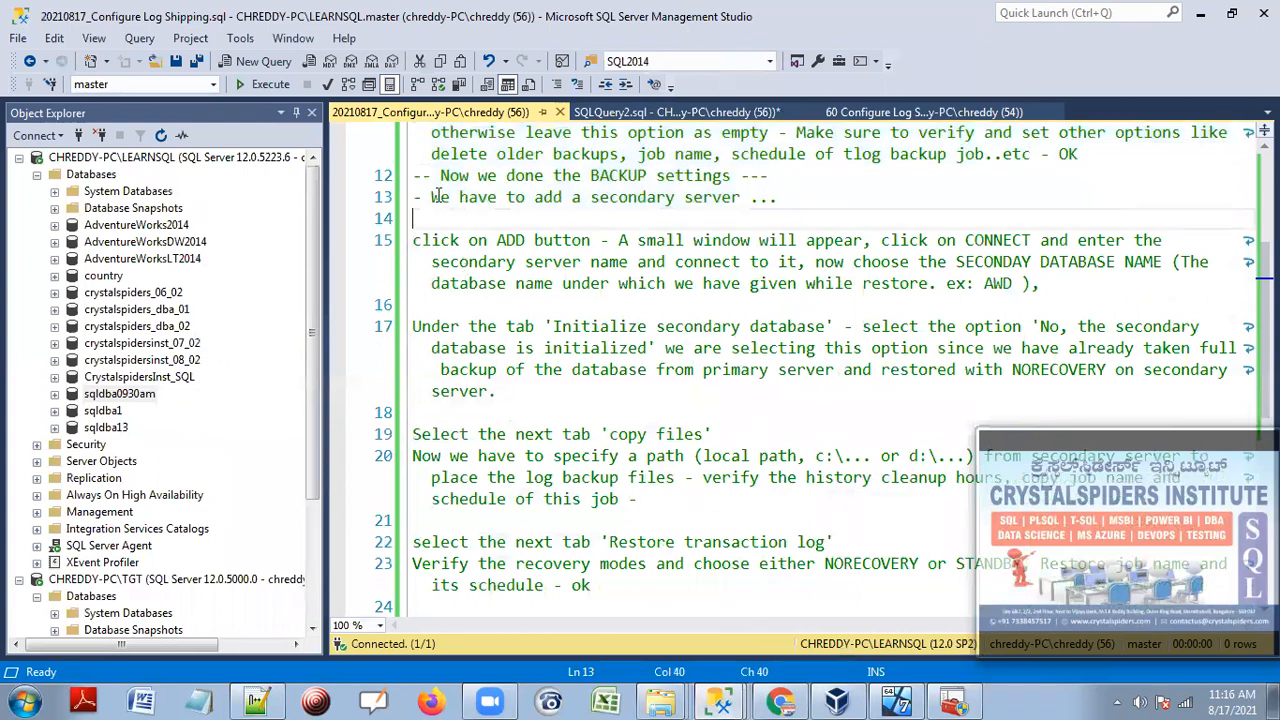
drag(414, 175, 628, 197)
key(Home)
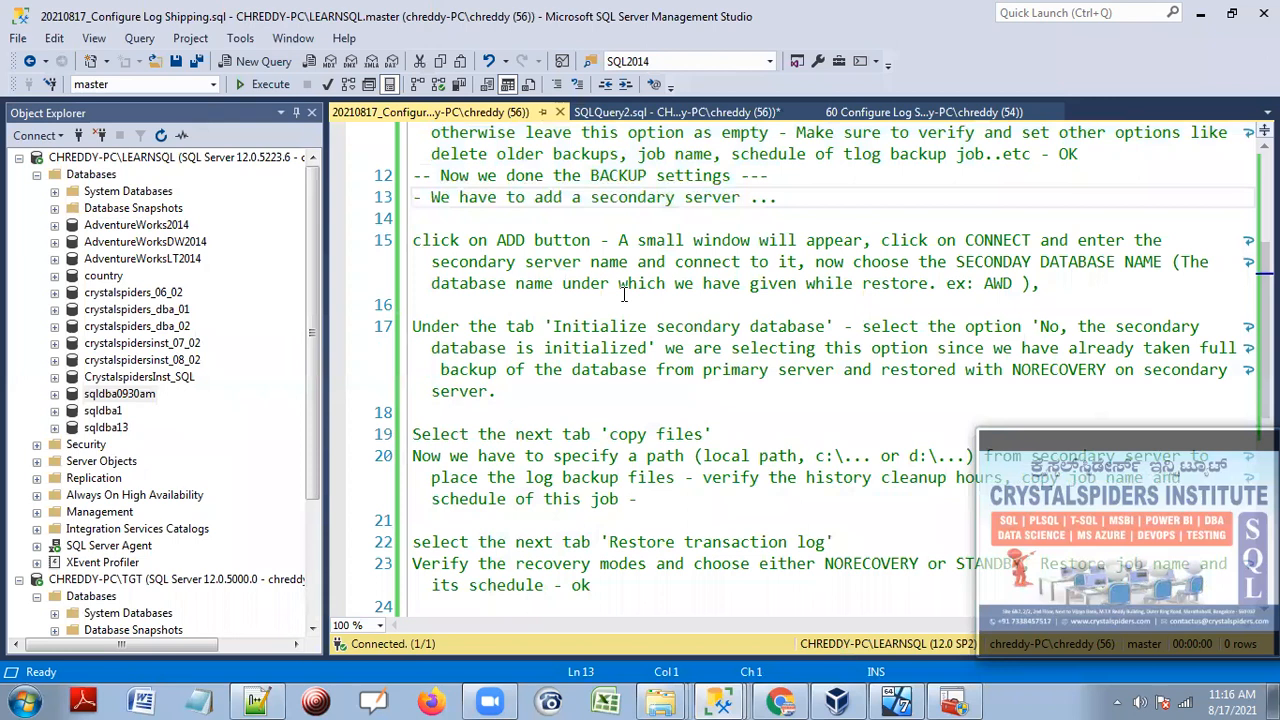
key(Return)
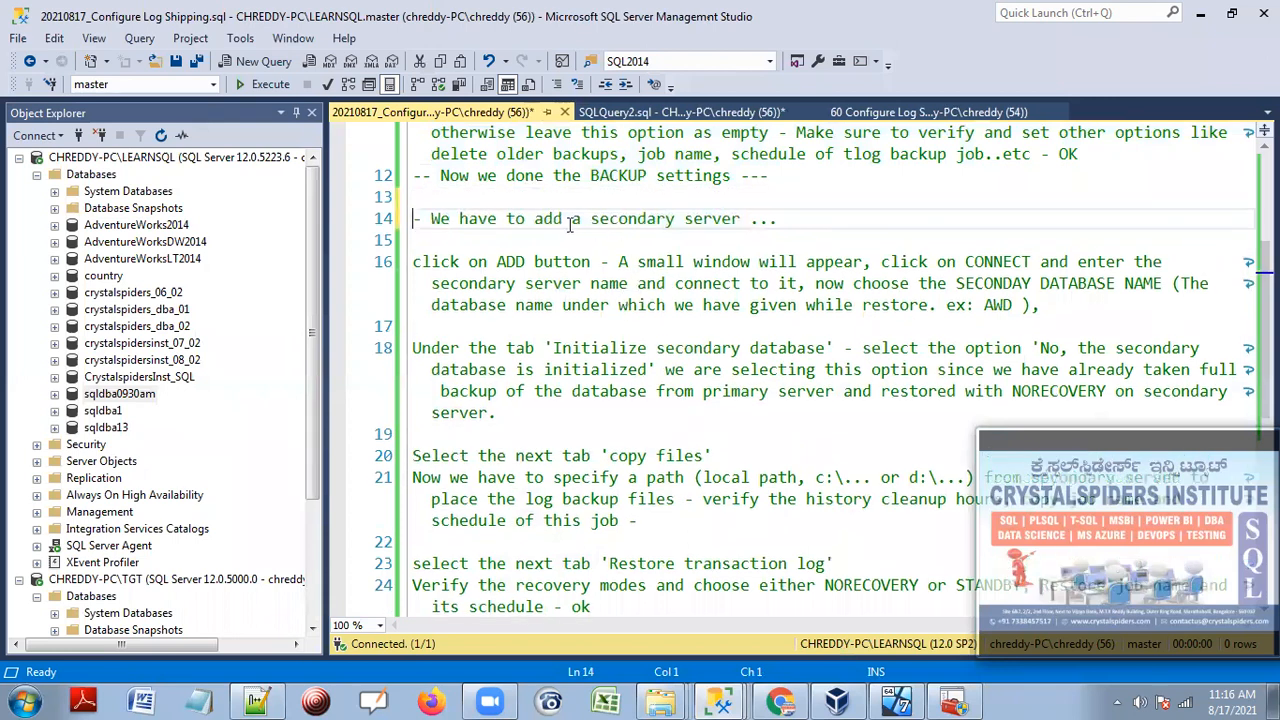
drag(571, 218, 760, 218)
drag(413, 265, 1066, 306)
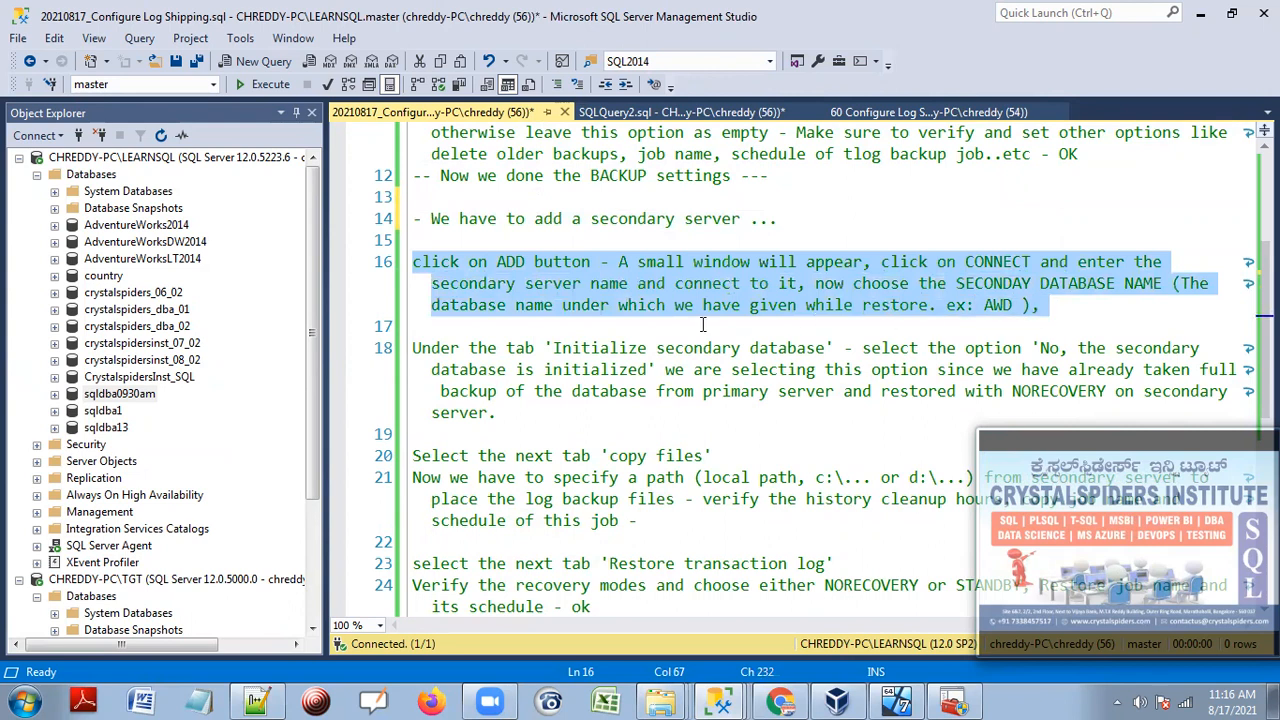
scroll(631, 570, down, 1)
Reopen the secondary settings and connect to the CHREDDY-PC\TGT secondary server.
mouse_move(718, 700)
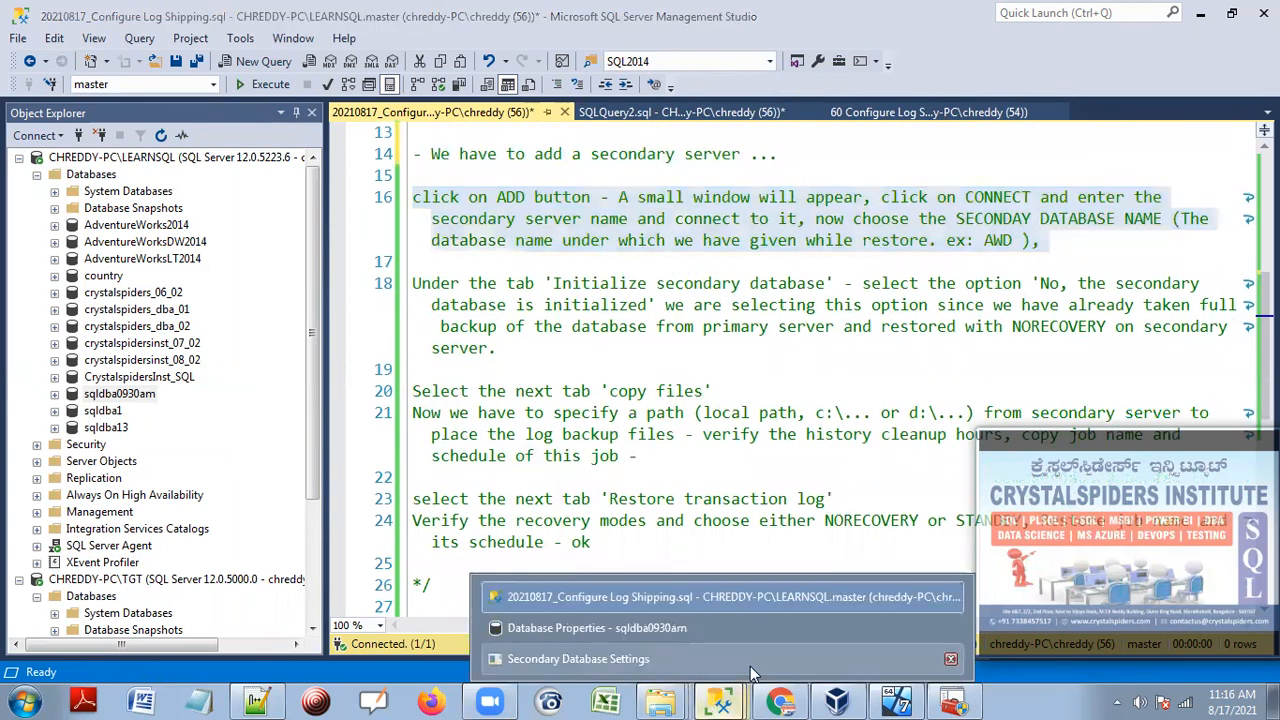
click(750, 658)
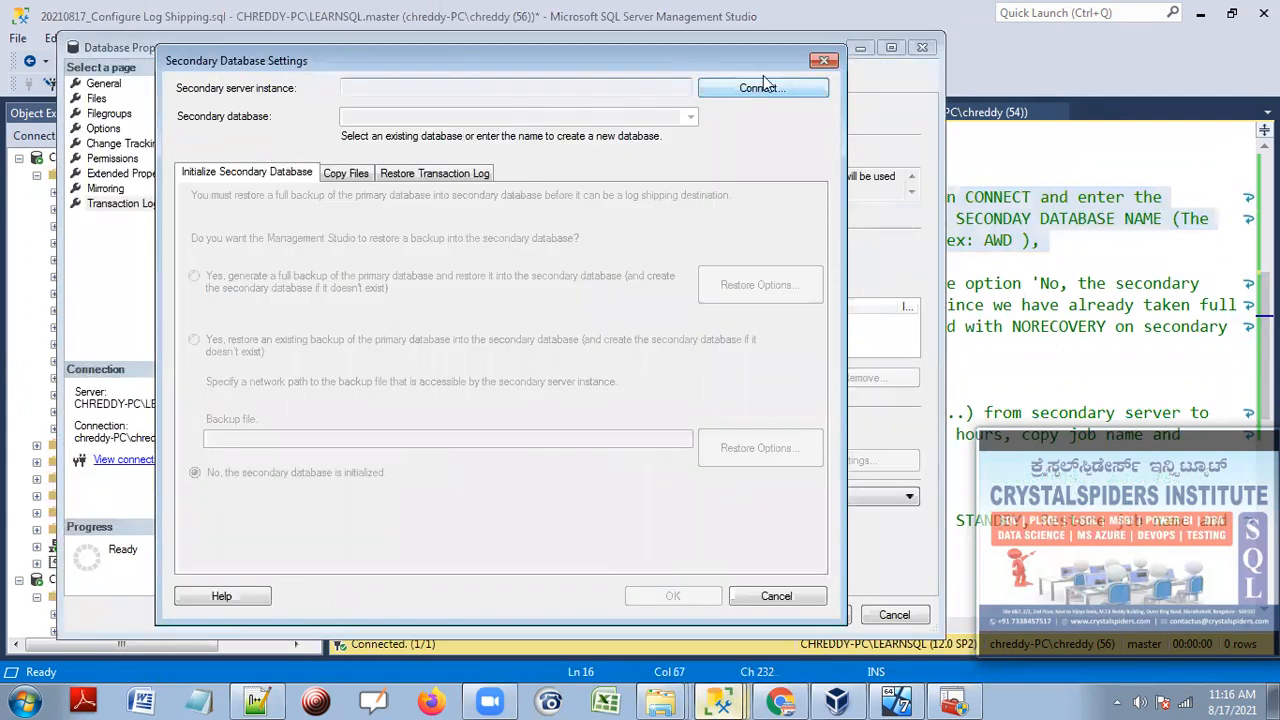
click(818, 58)
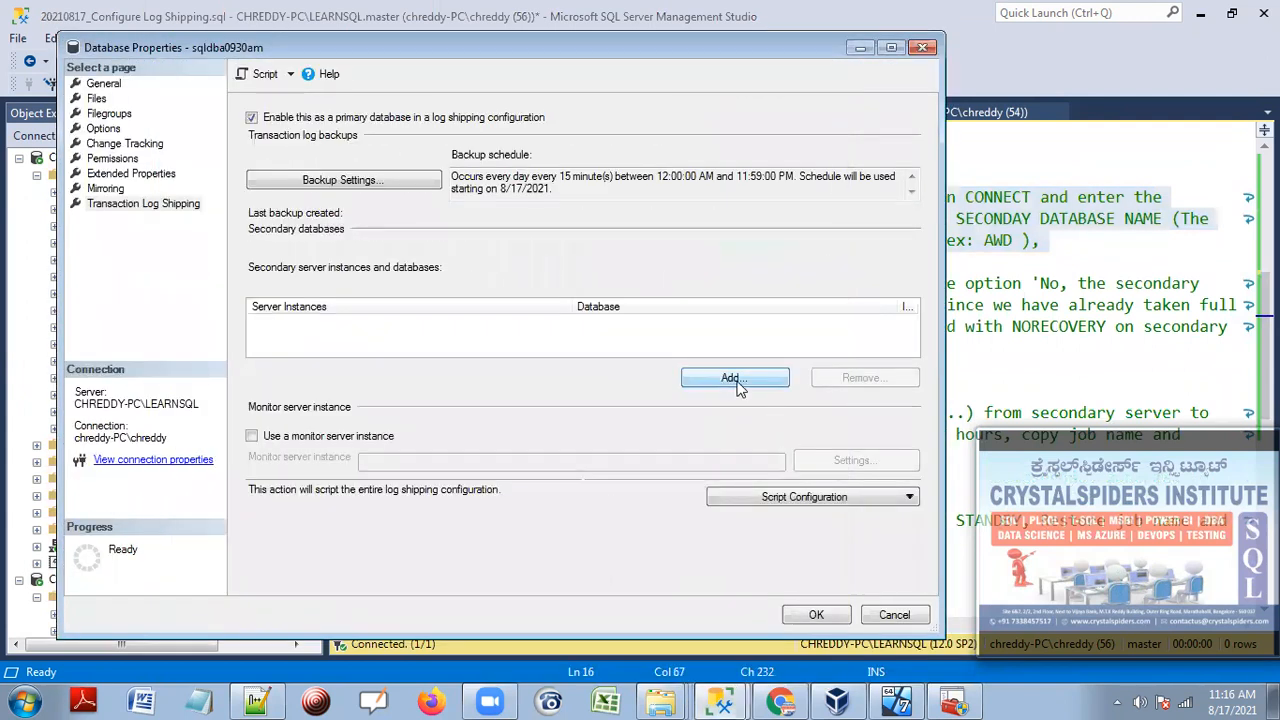
click(733, 380)
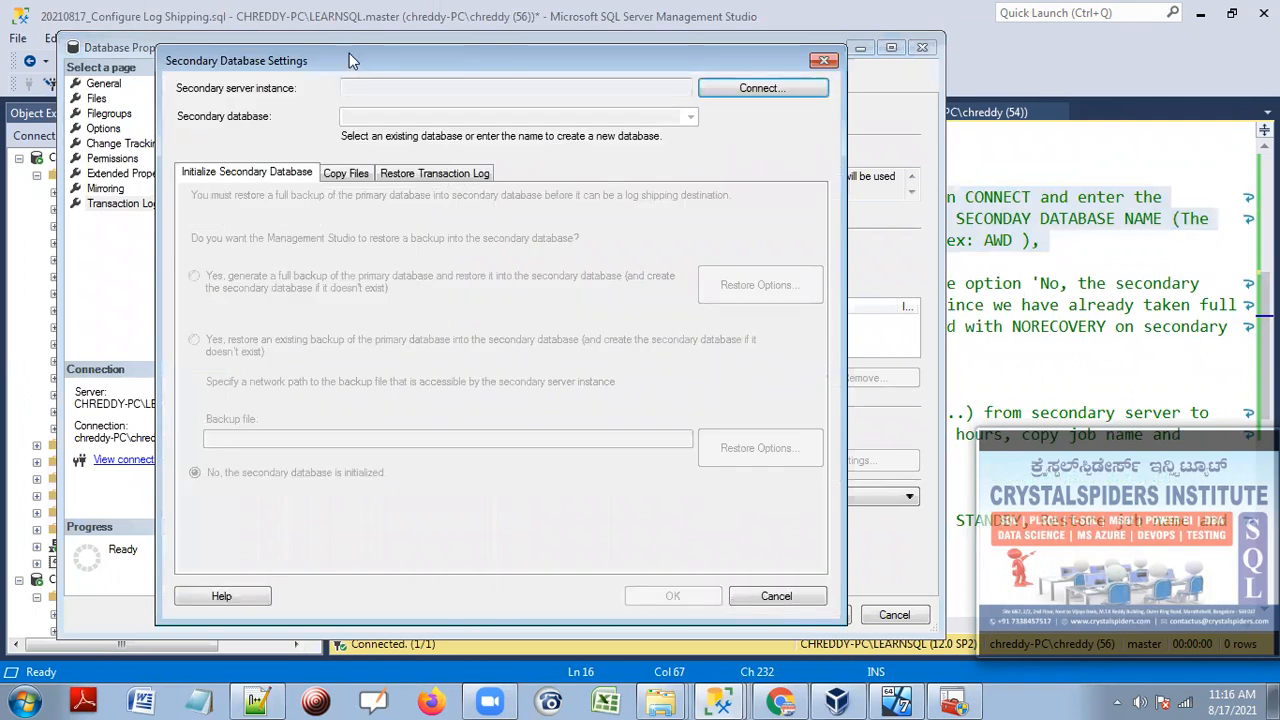
drag(349, 58, 383, 81)
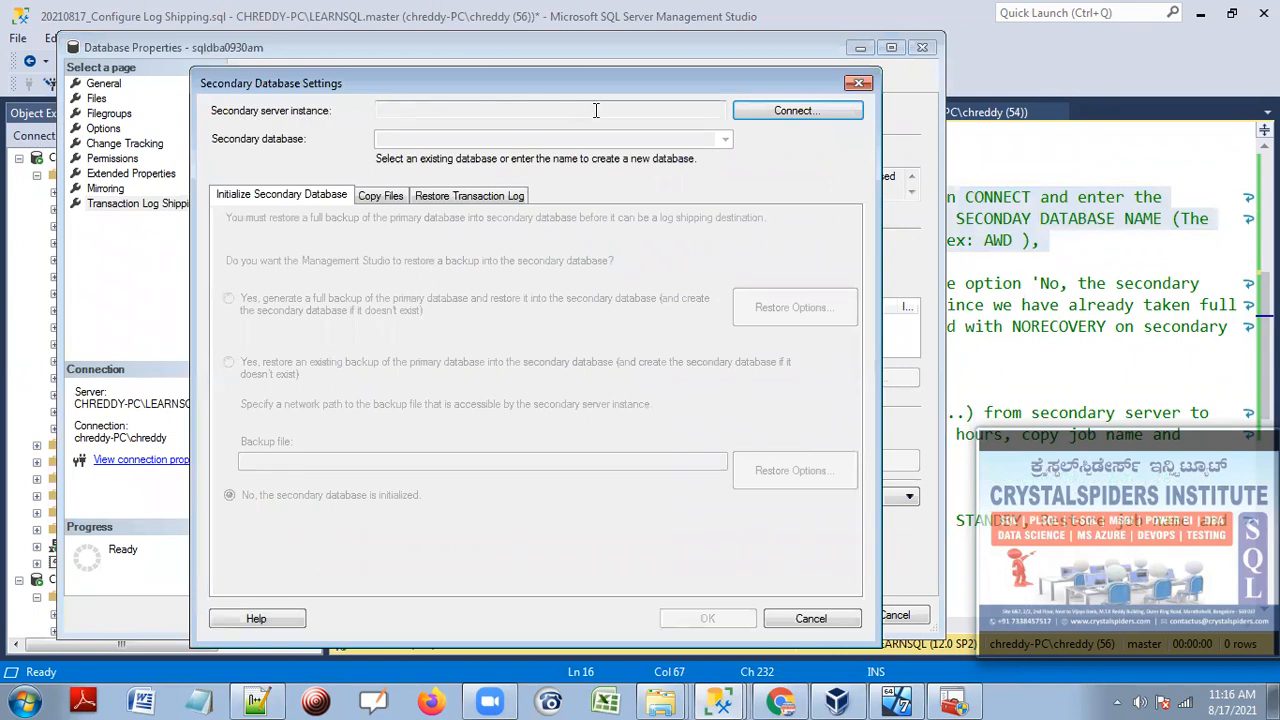
click(795, 111)
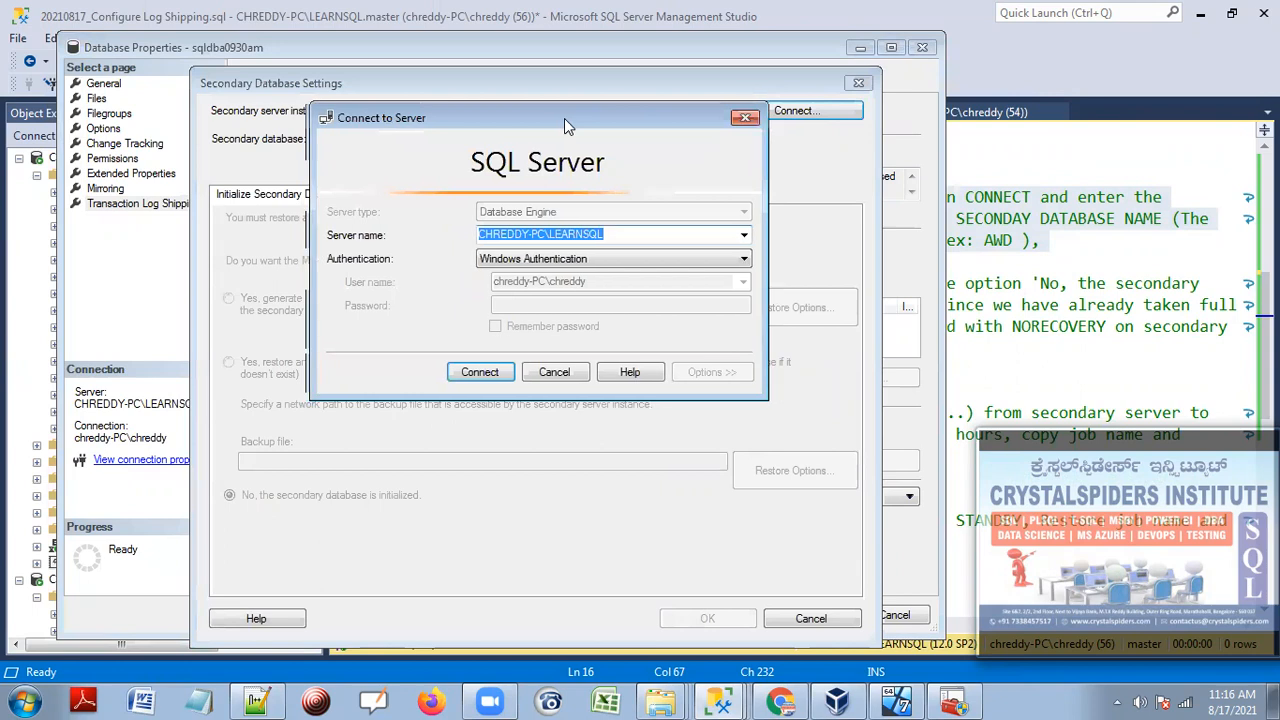
click(770, 250)
click(594, 272)
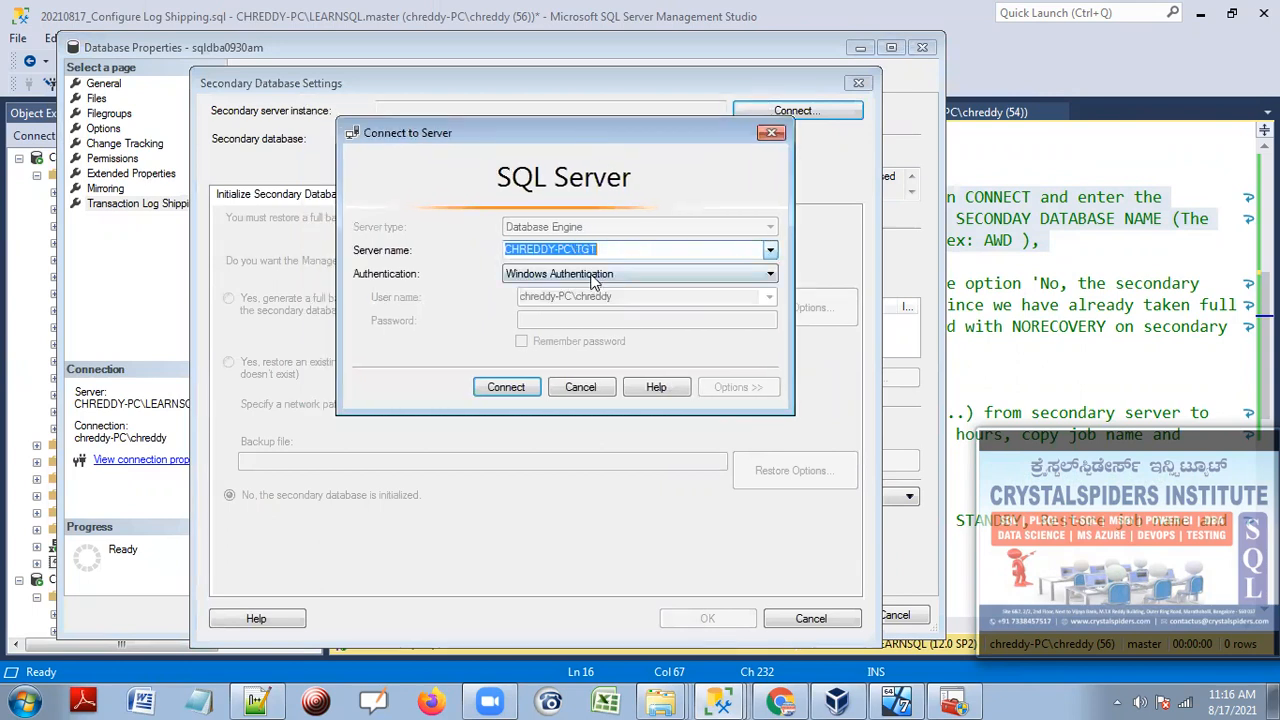
click(506, 387)
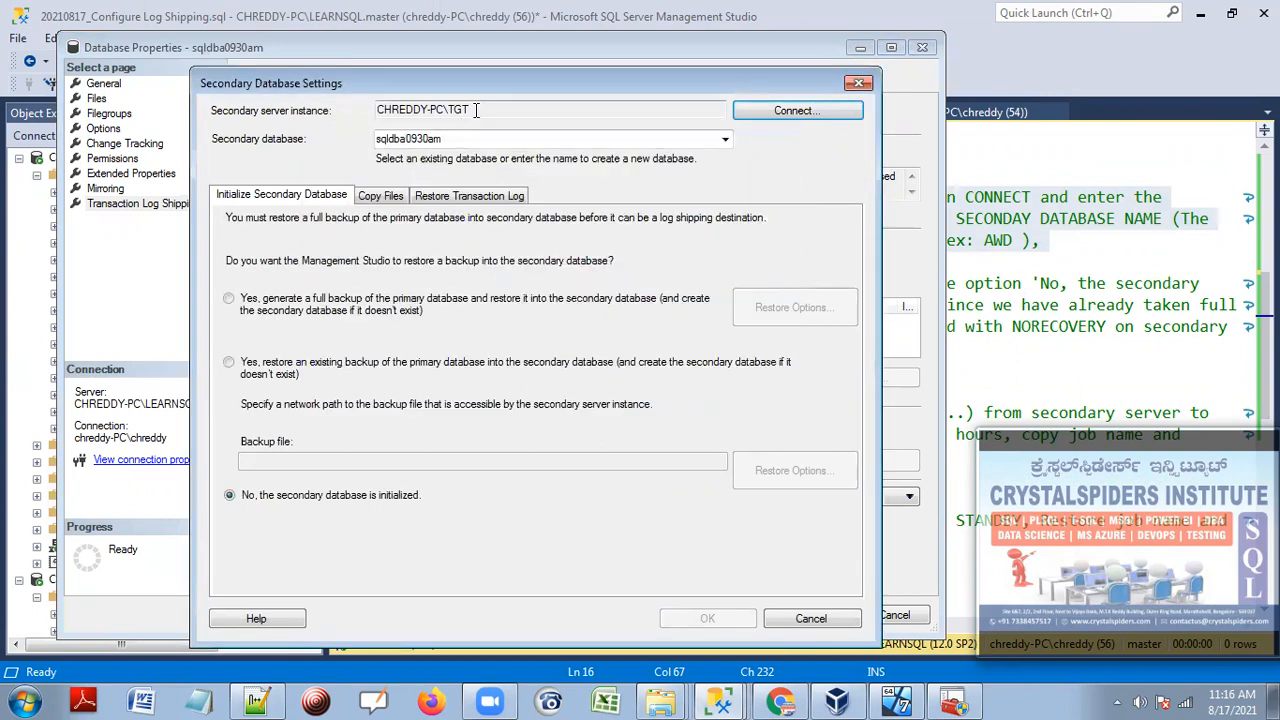
Choose sqldba0930am as the secondary database and focus the Copy Files destination folder field.
drag(470, 110, 381, 110)
click(727, 140)
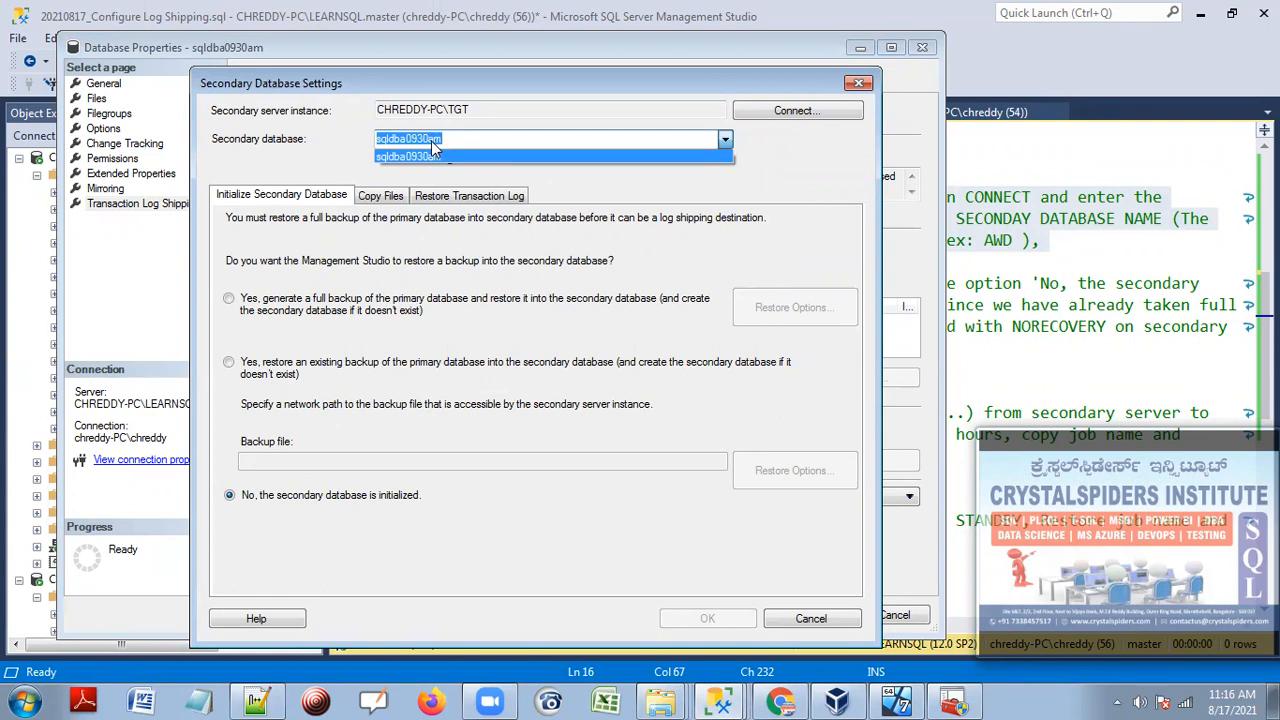
click(728, 142)
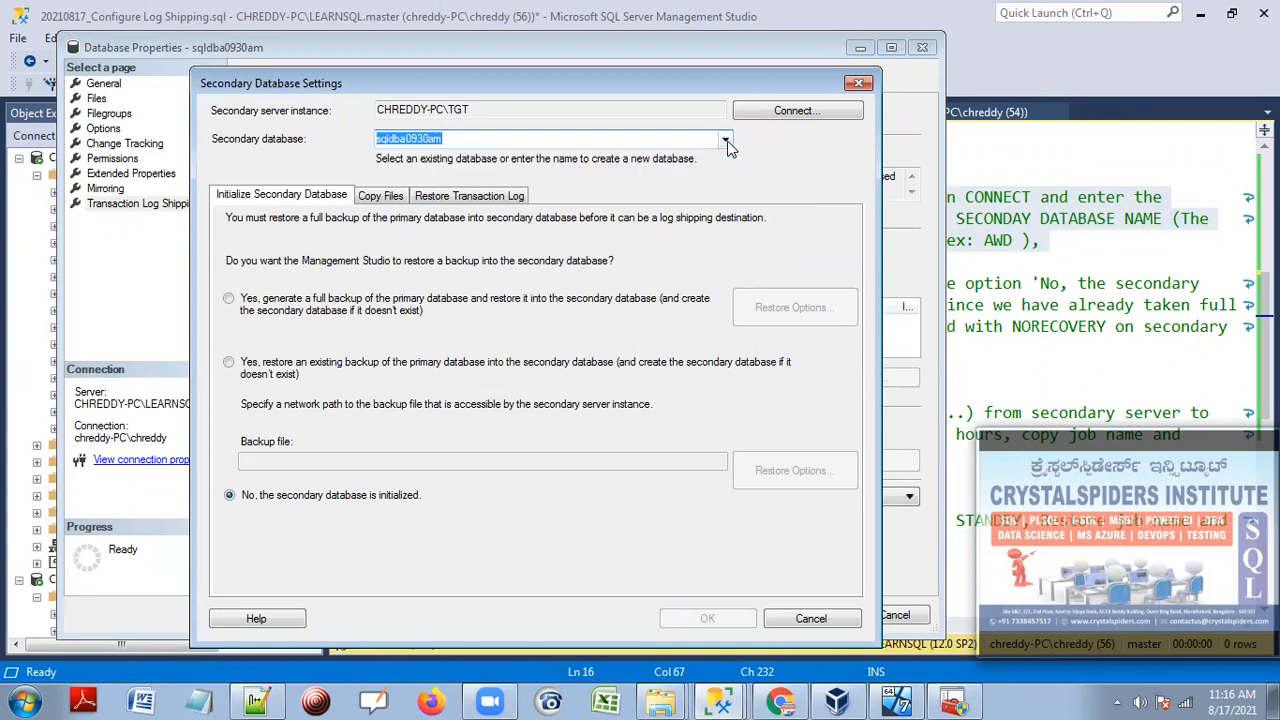
click(726, 142)
click(472, 159)
click(376, 196)
click(410, 301)
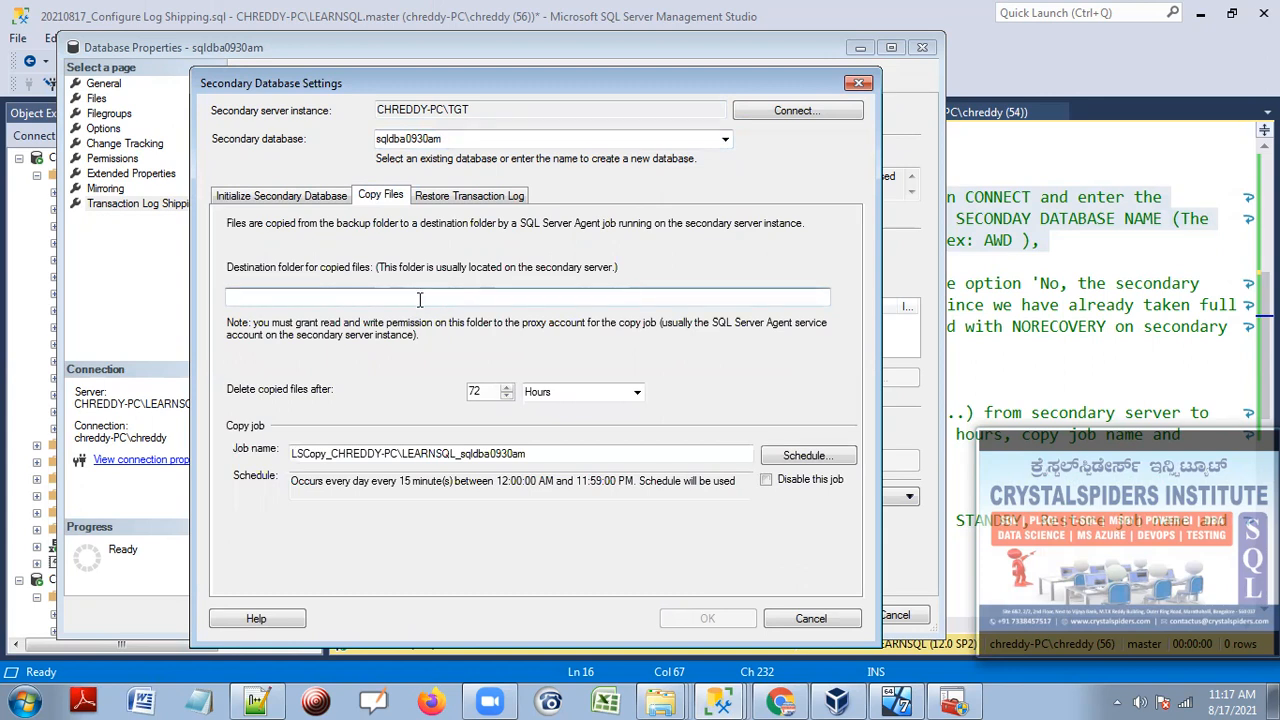
click(660, 702)
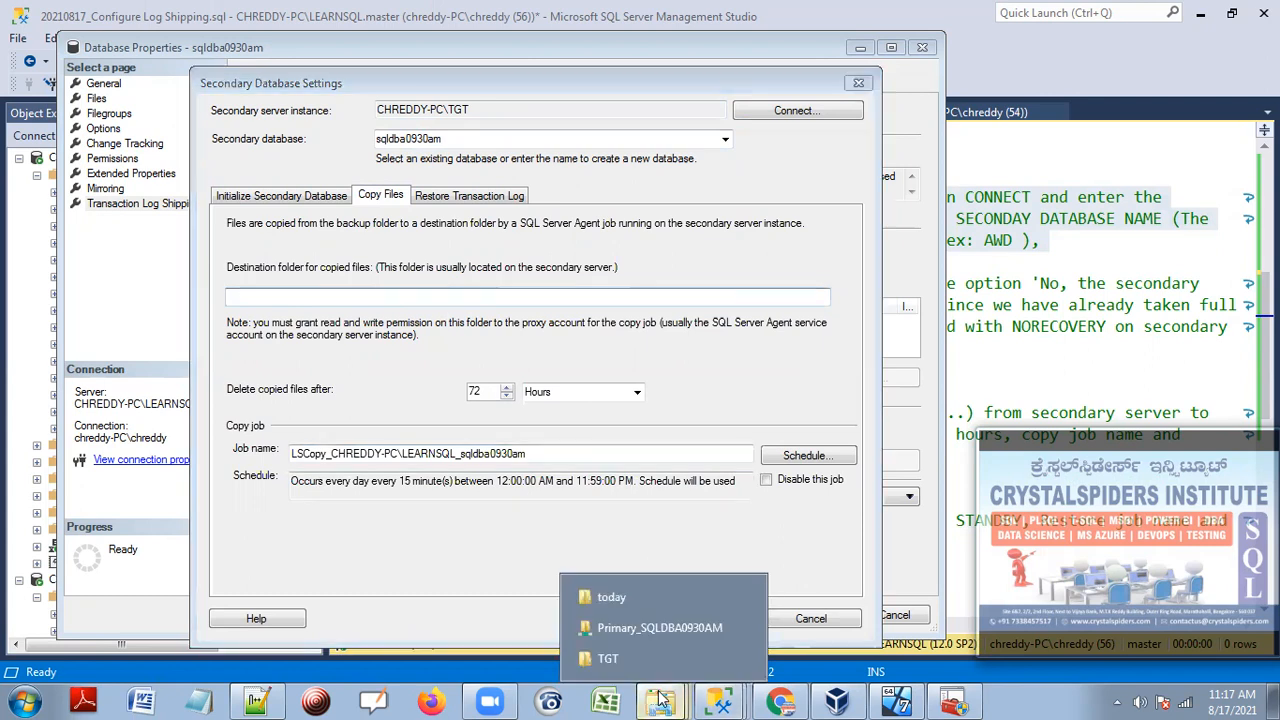
Create a SecondaryPath folder in today containing a new SQLDBA0930AM folder.
click(626, 598)
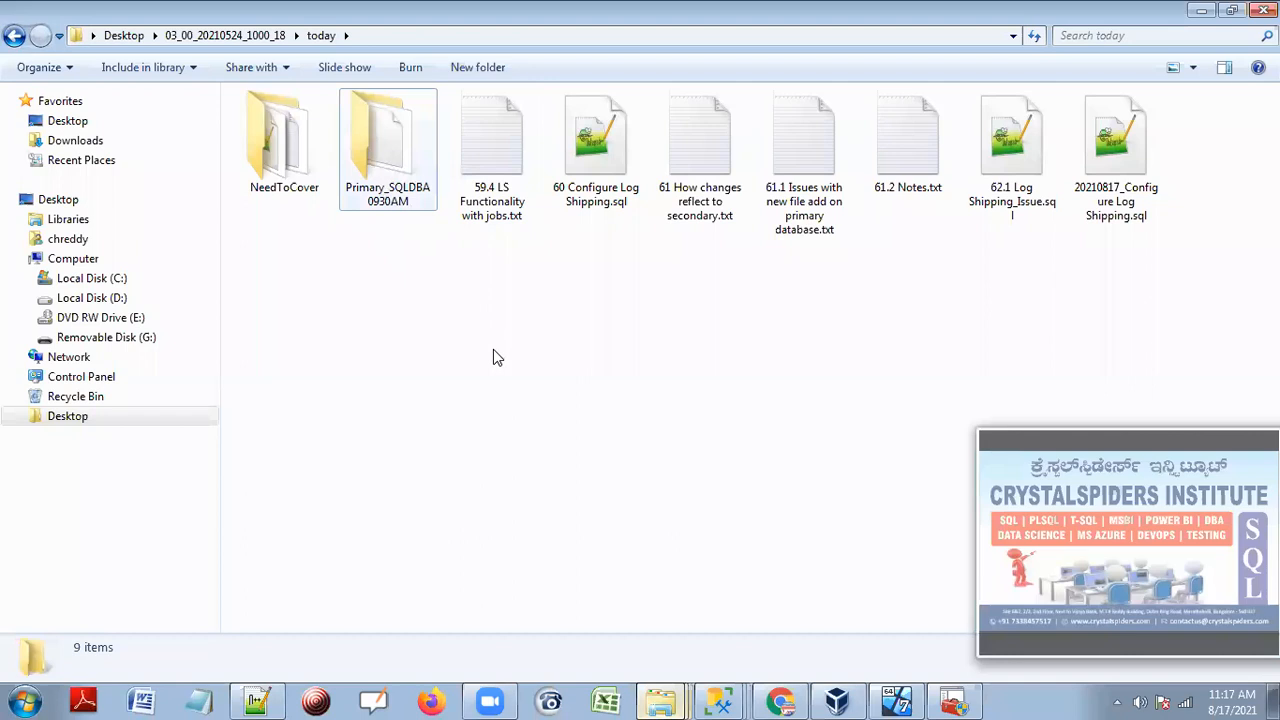
right_click(493, 357)
mouse_move(706, 599)
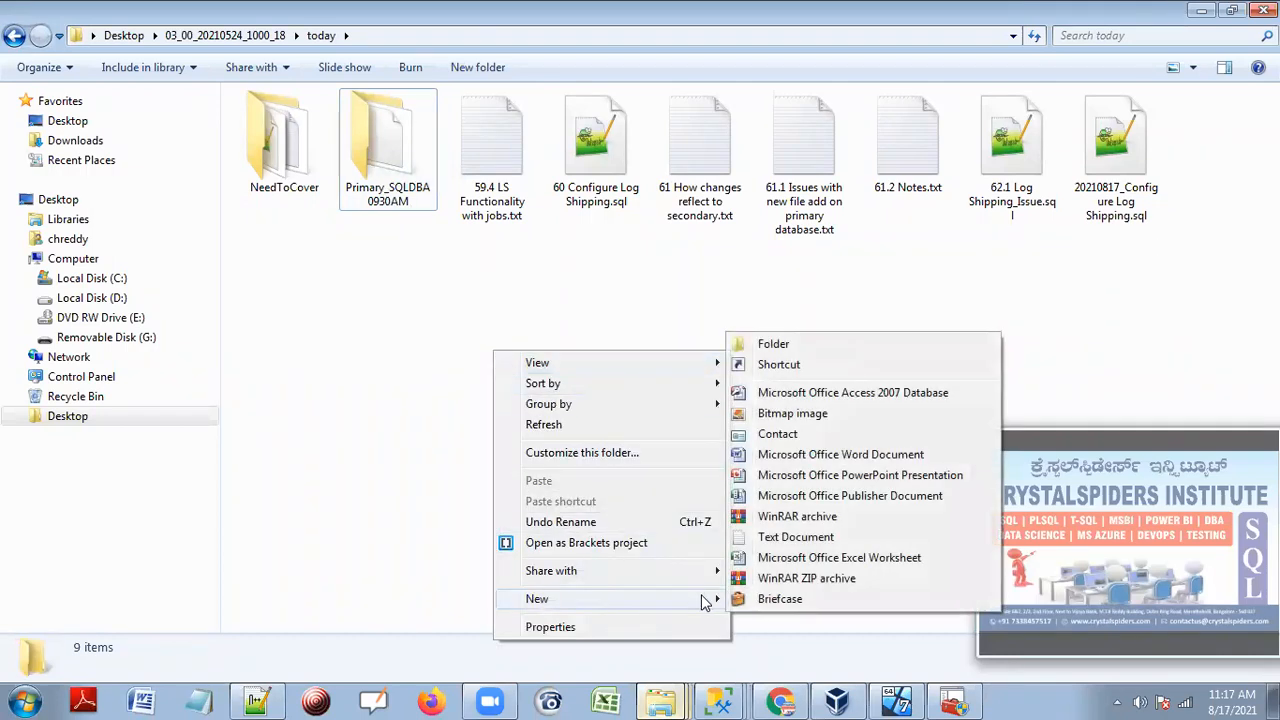
click(752, 345)
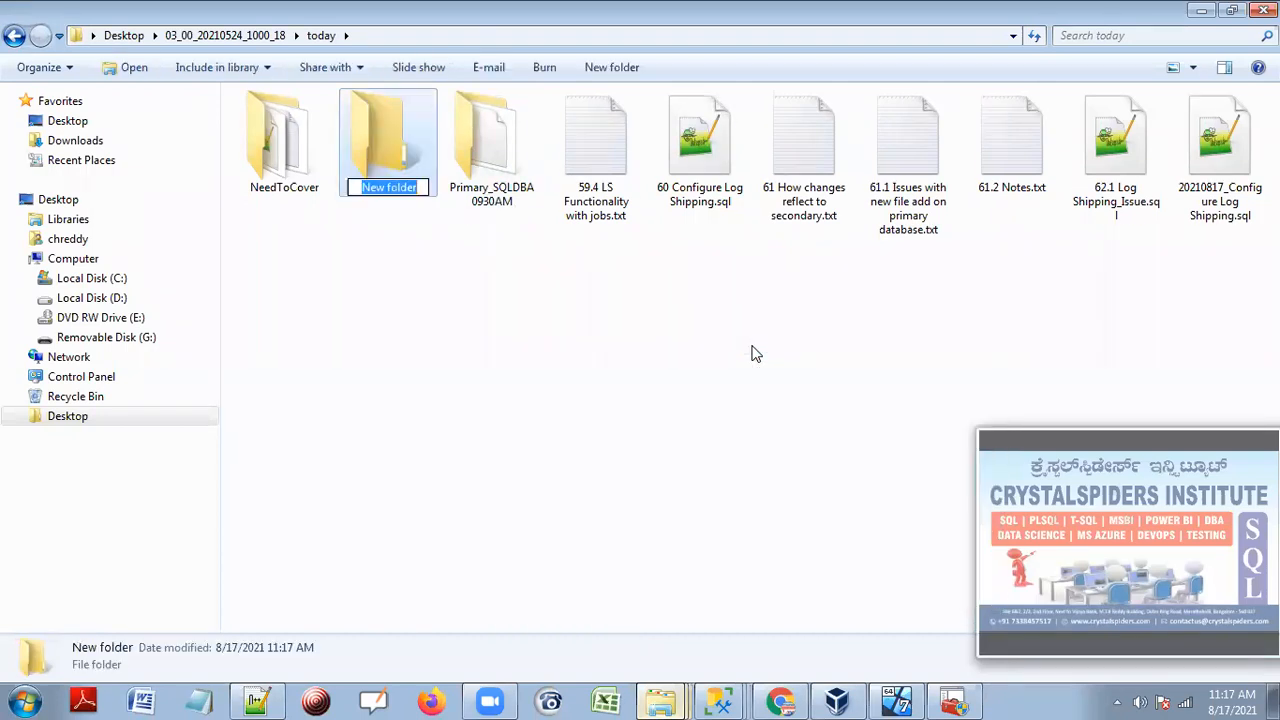
text(S)
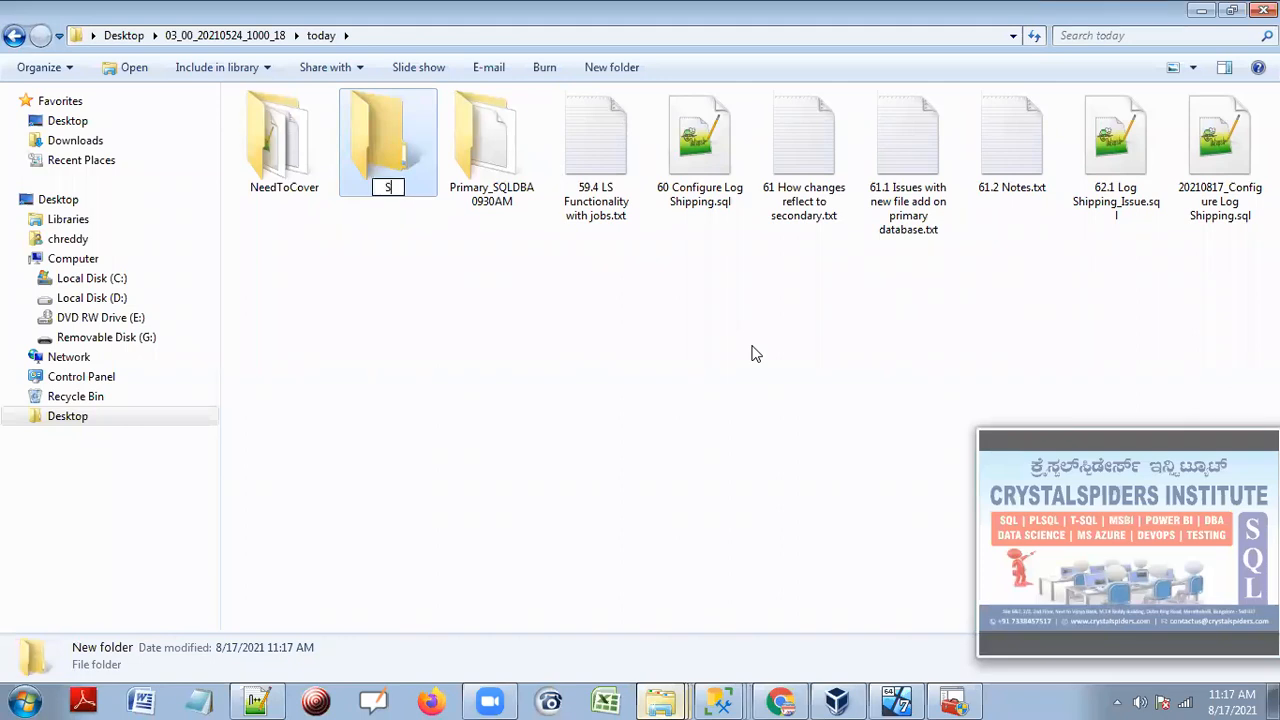
text(econdaryPath)
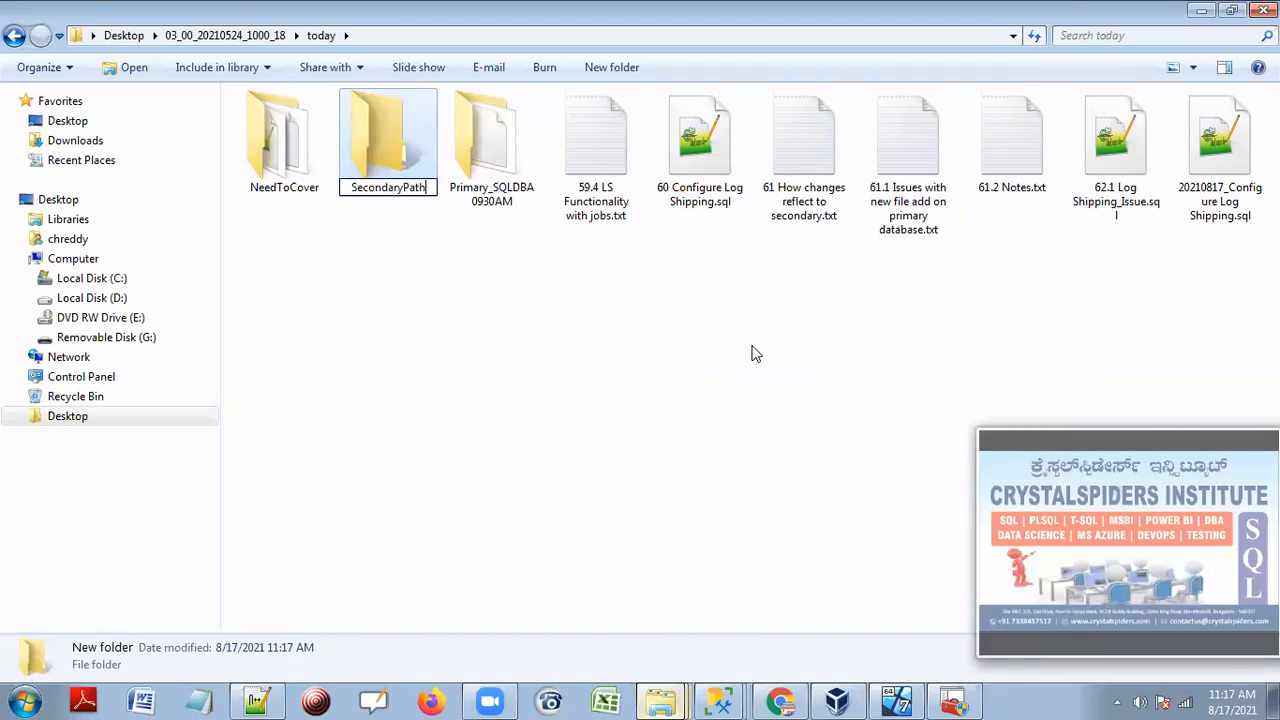
key(Return)
key(Return)
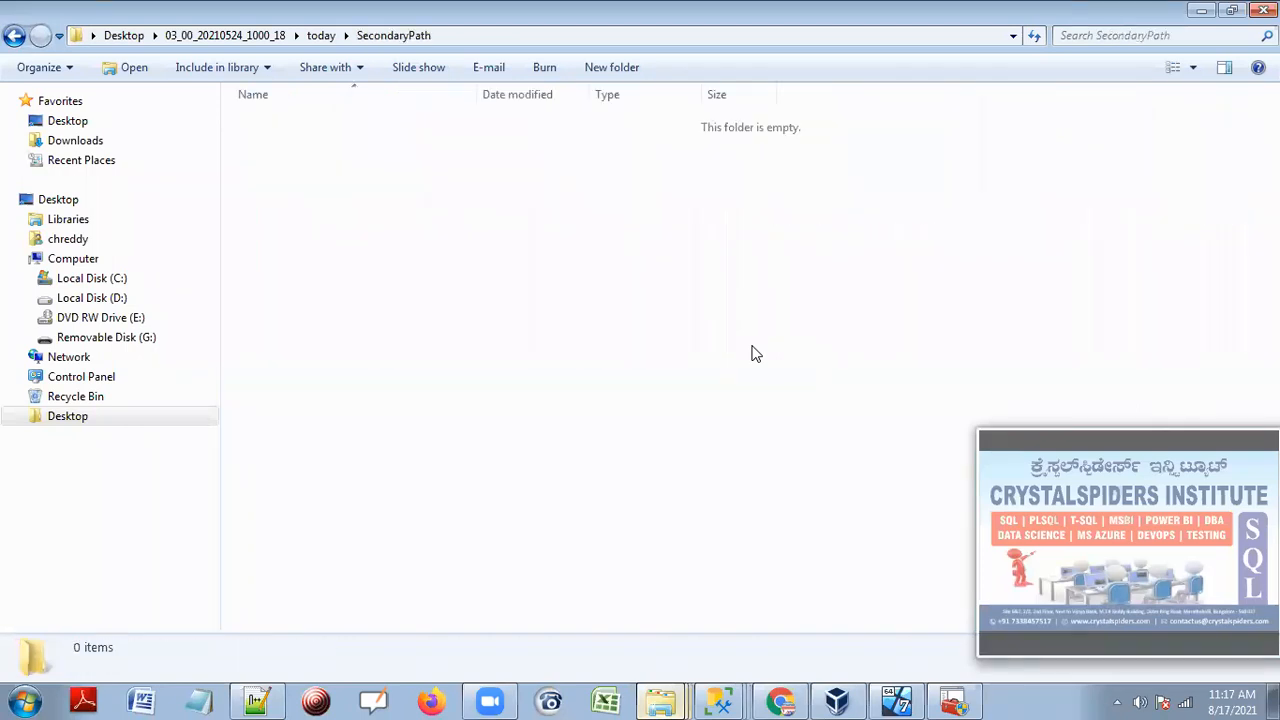
right_click(568, 240)
mouse_move(720, 491)
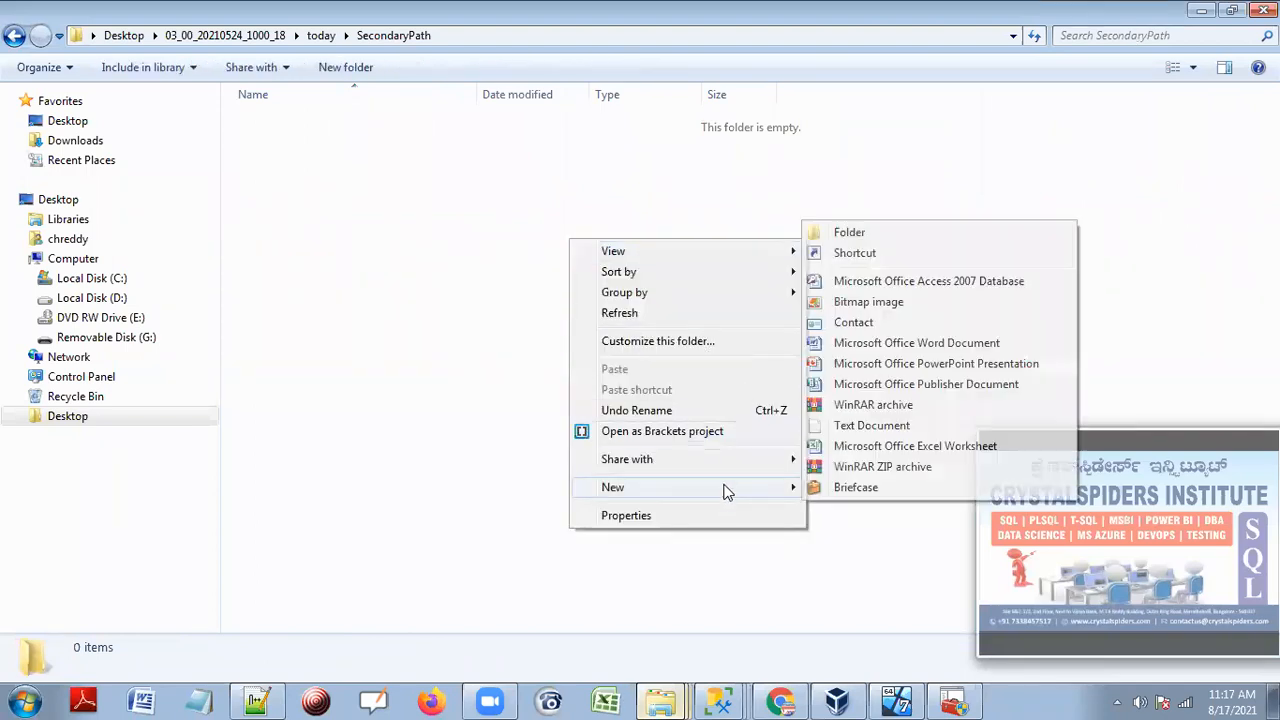
click(843, 238)
text(S)
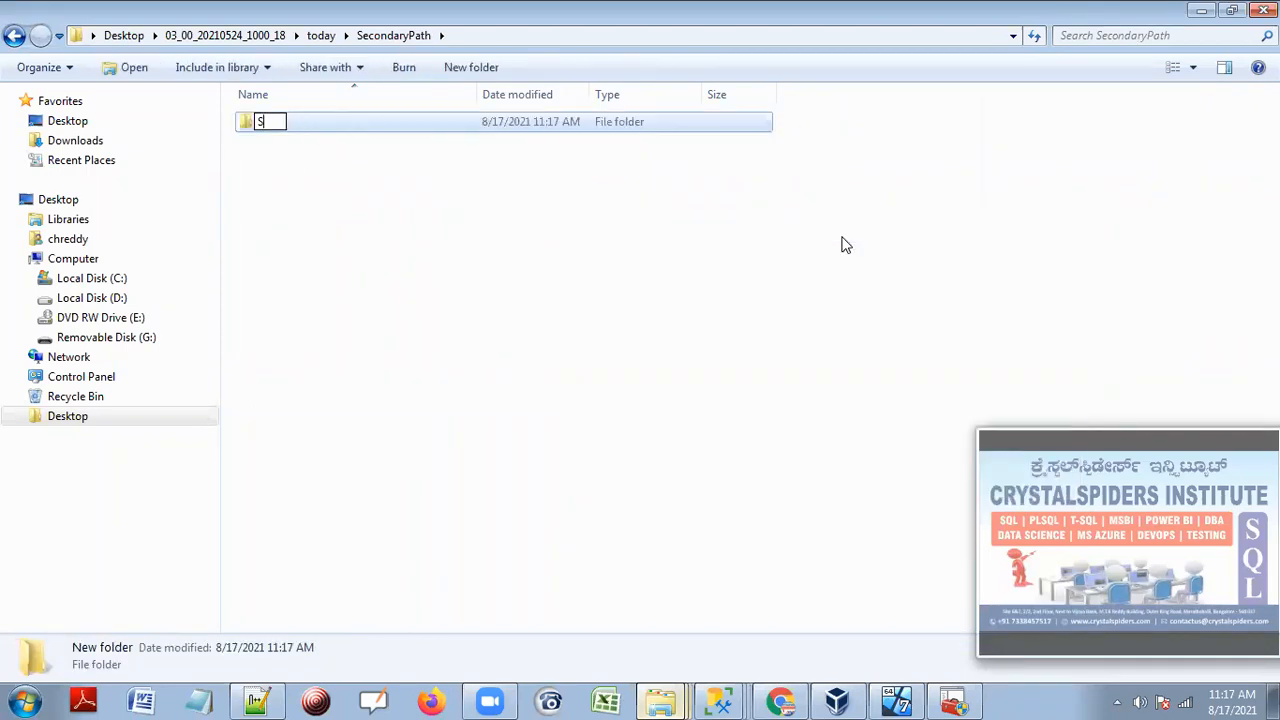
text(QLDBA)
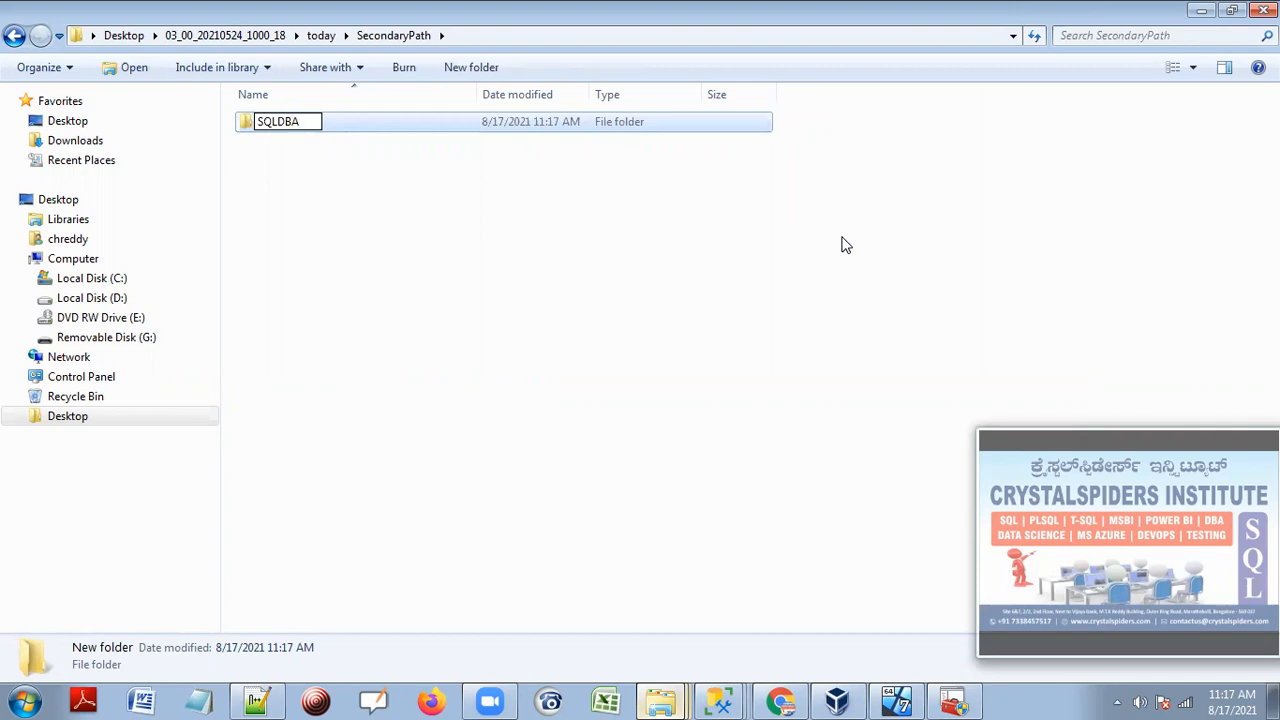
text(0930AM)
key(Return)
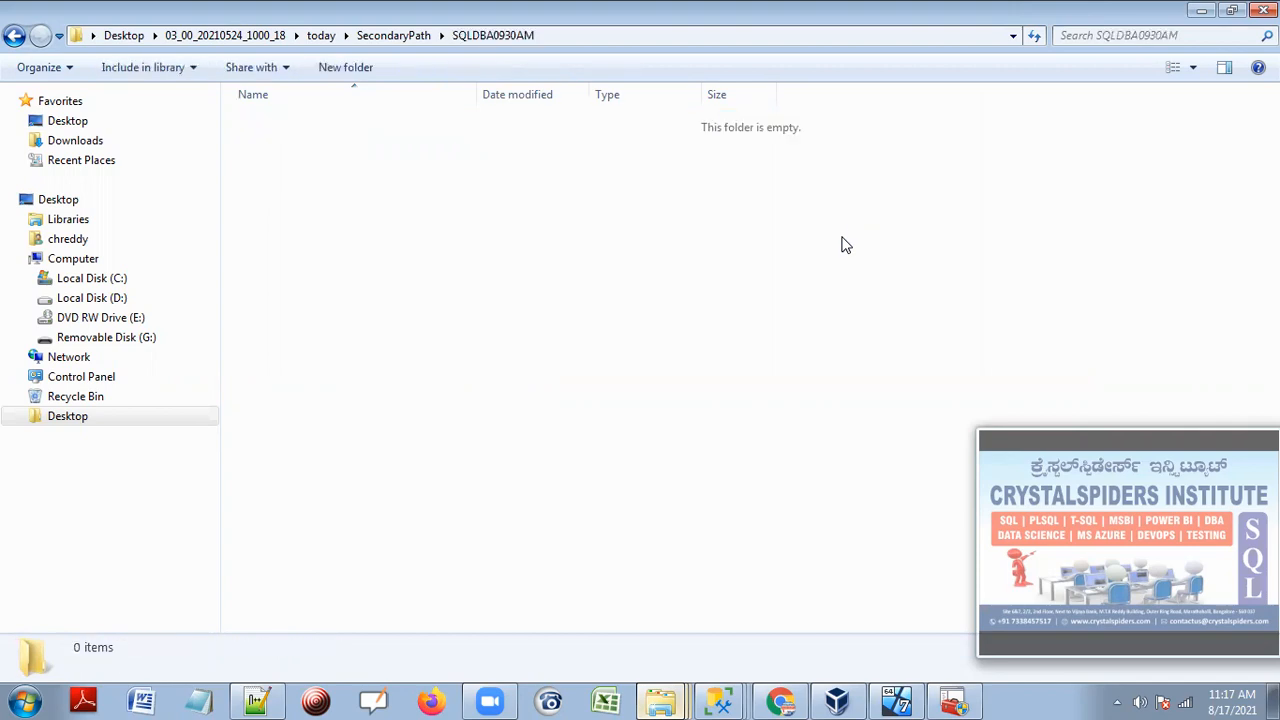
Copy the SQLDBA0930AM folder's full path and return to Secondary Database Settings.
click(563, 38)
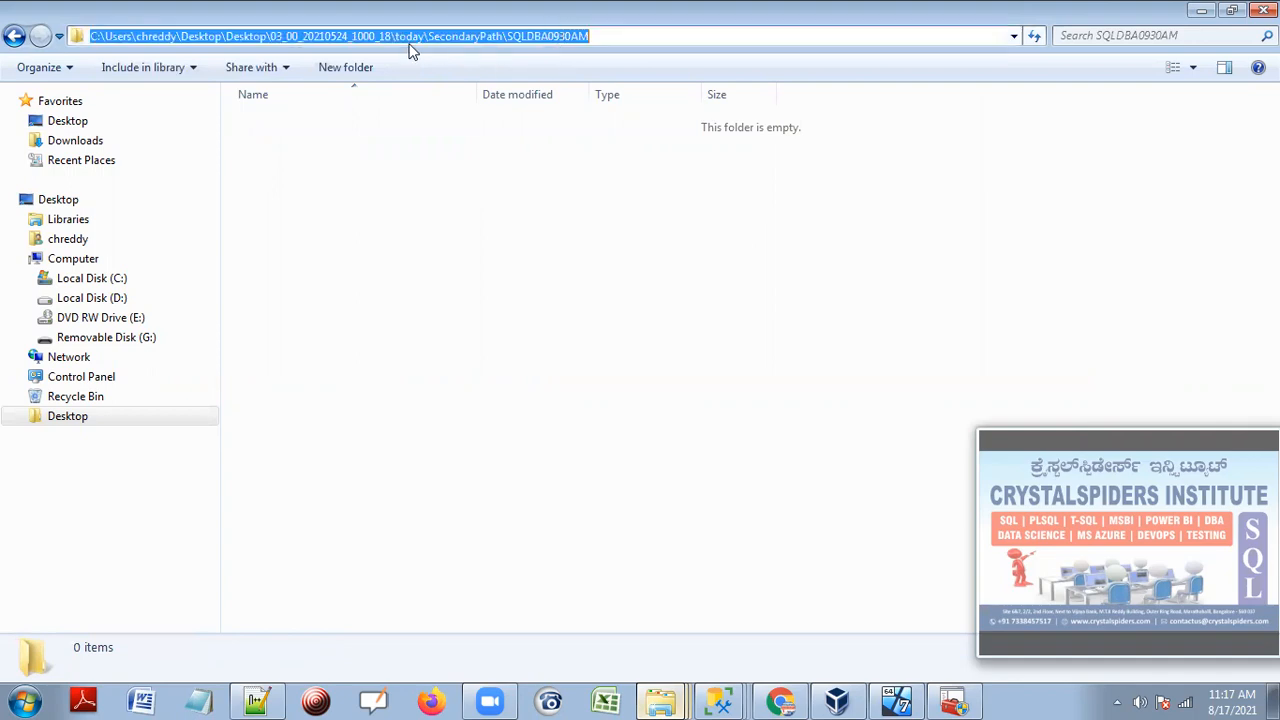
right_click(409, 36)
click(452, 98)
click(446, 258)
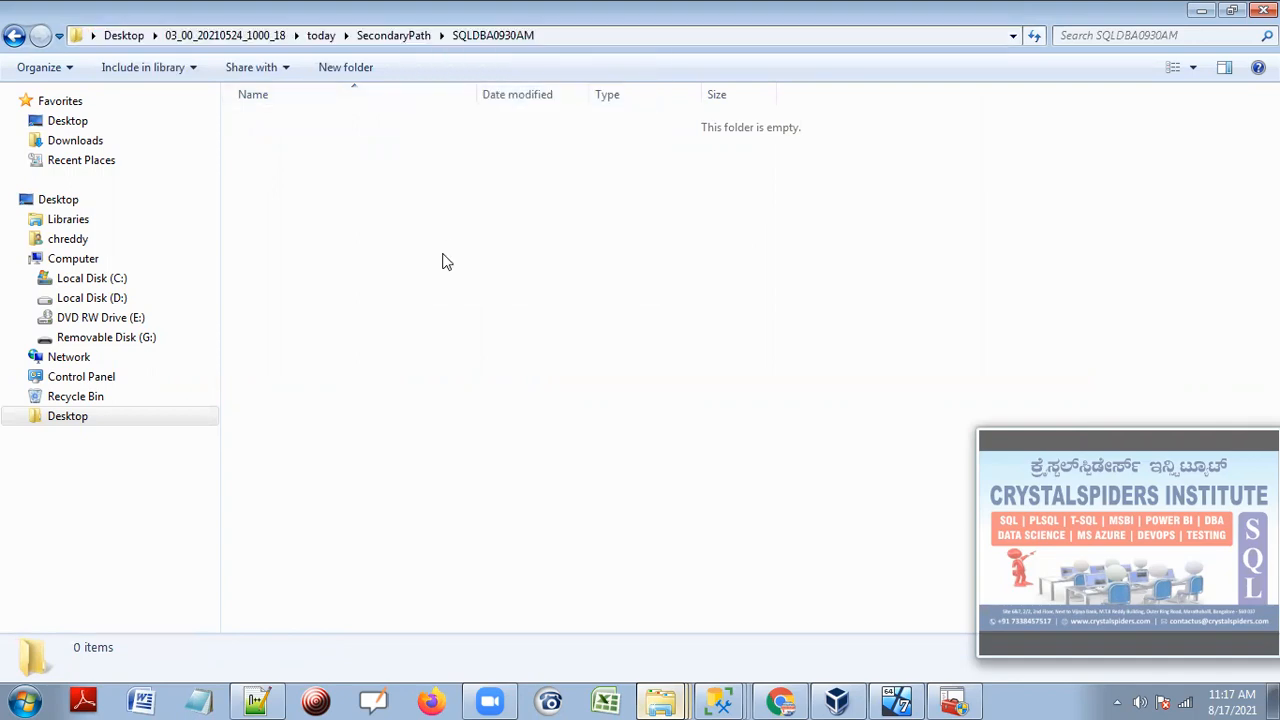
mouse_move(718, 700)
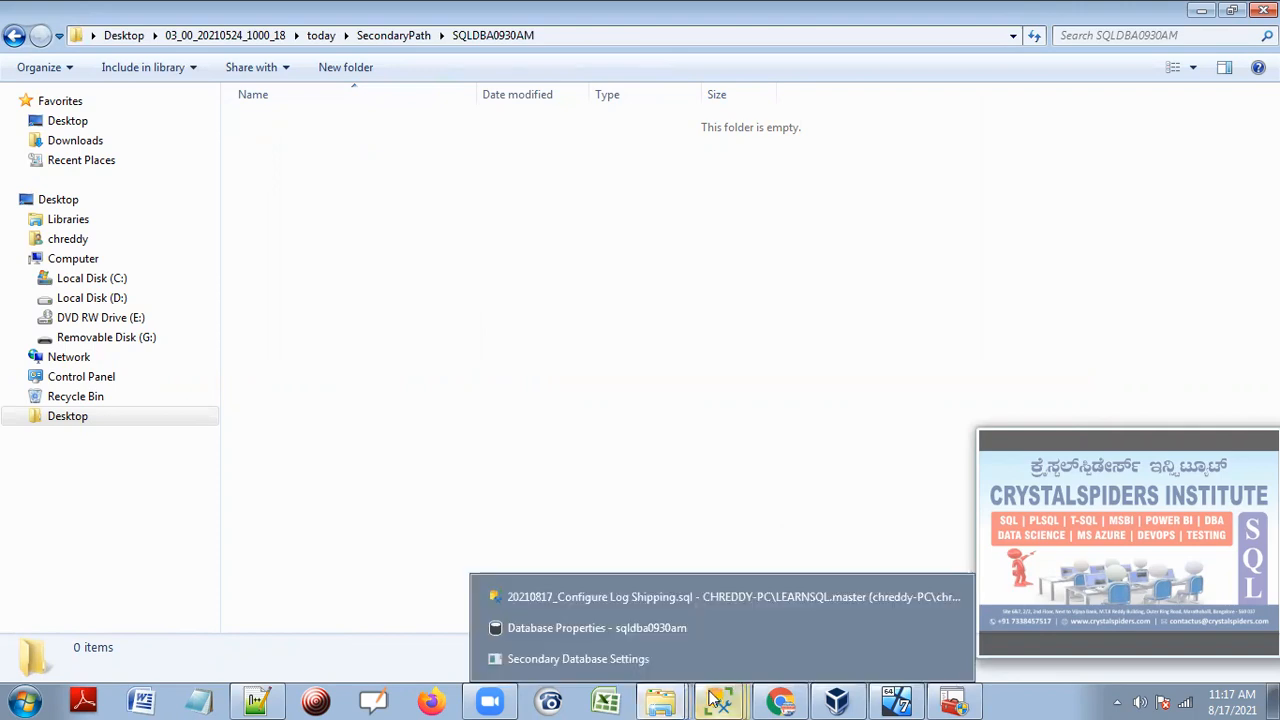
click(580, 657)
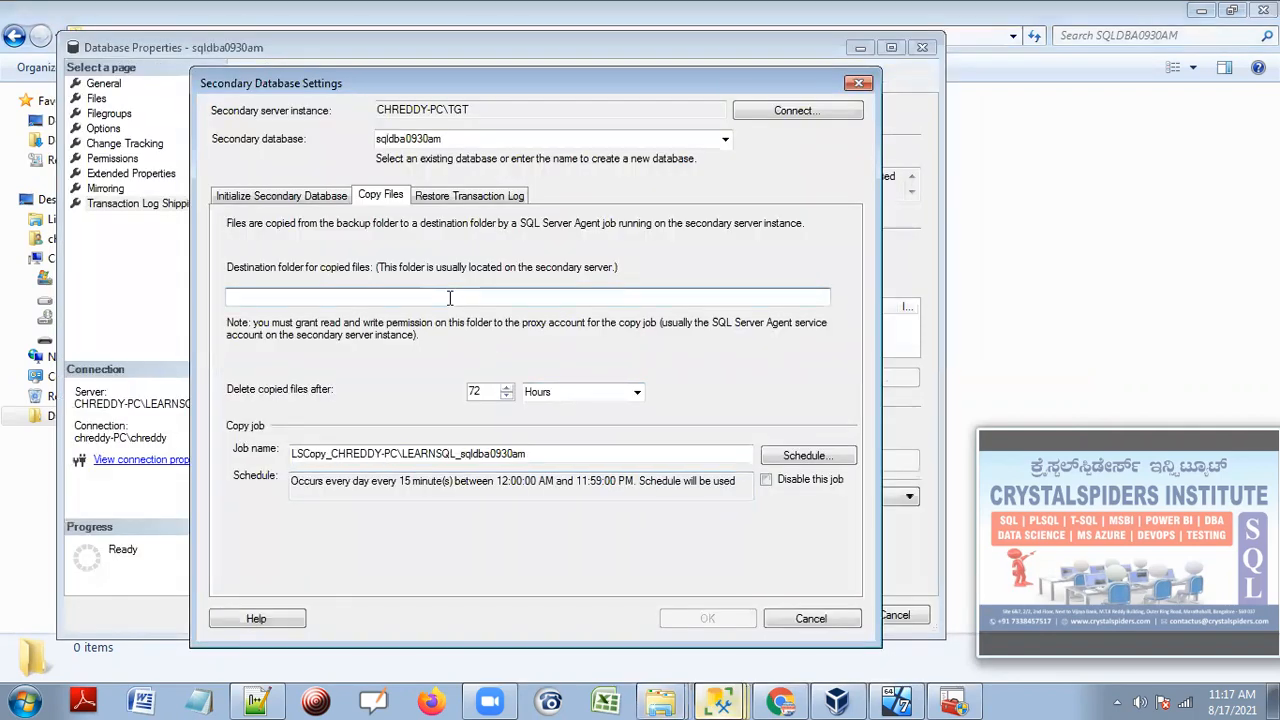
Paste the copied path into the Destination folder and review the LSCopy_ job name.
right_click(452, 298)
click(500, 380)
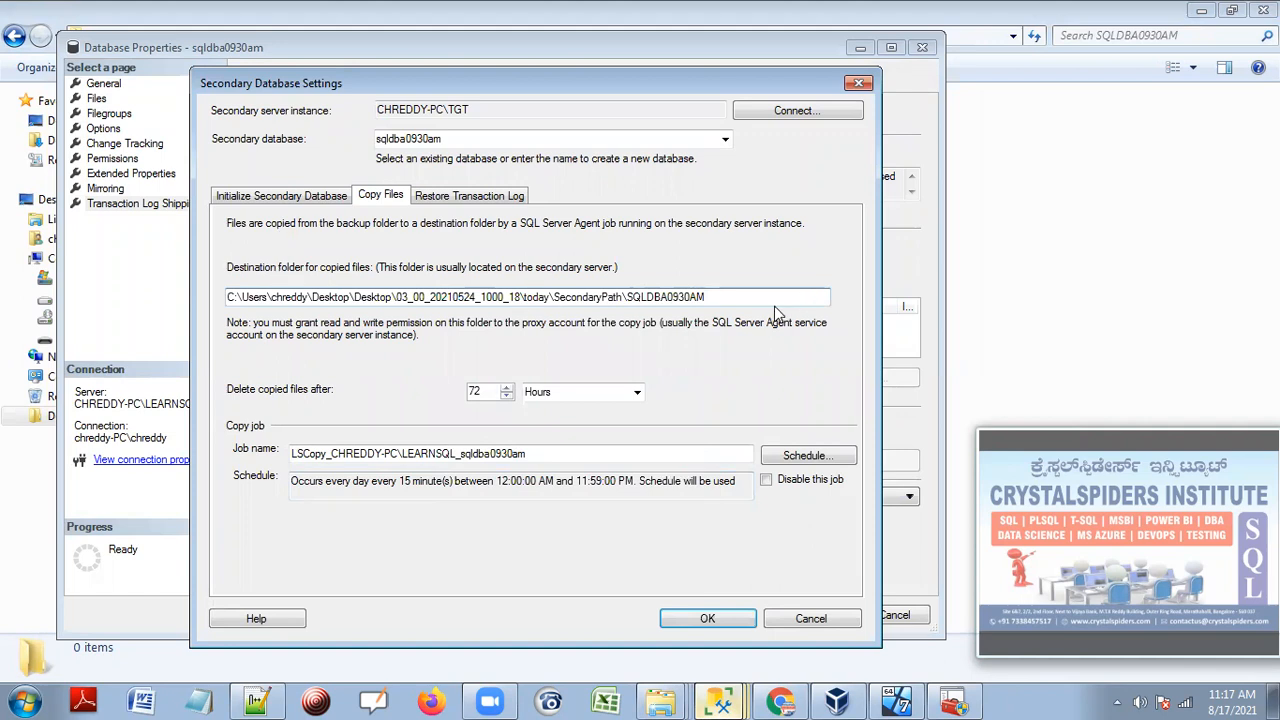
drag(730, 298, 206, 300)
drag(544, 454, 240, 424)
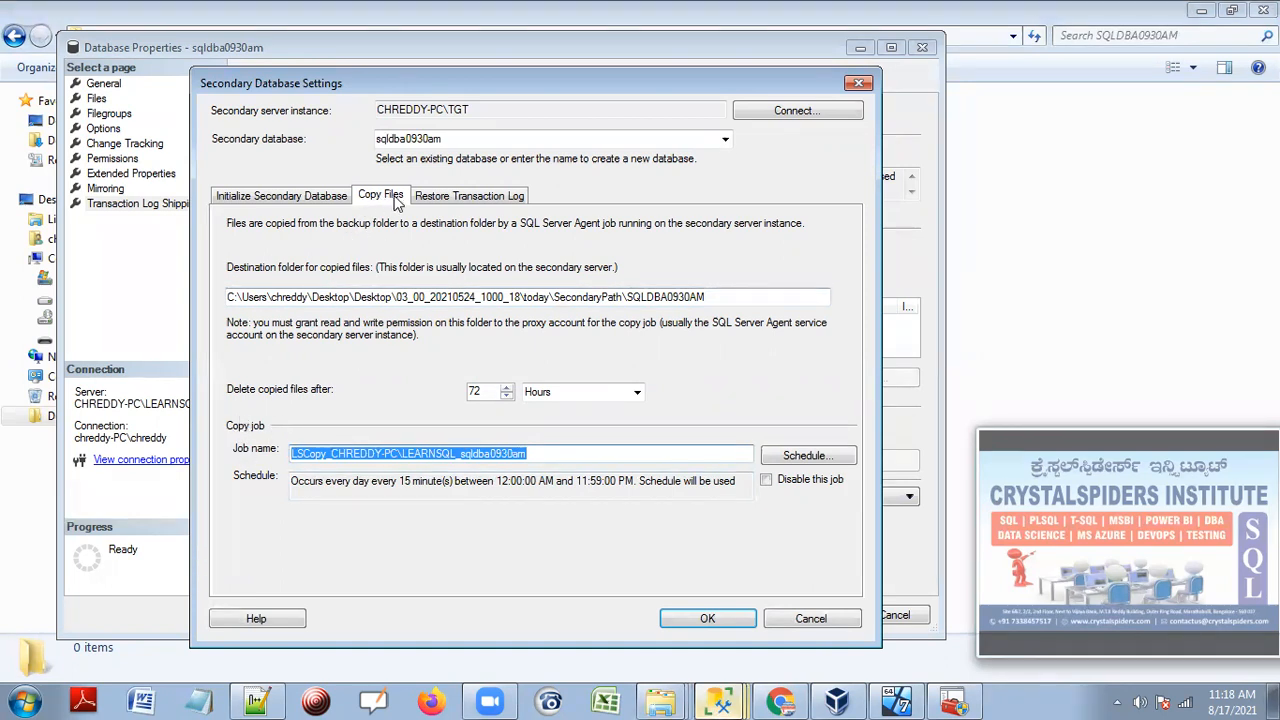
click(333, 455)
drag(333, 455, 292, 455)
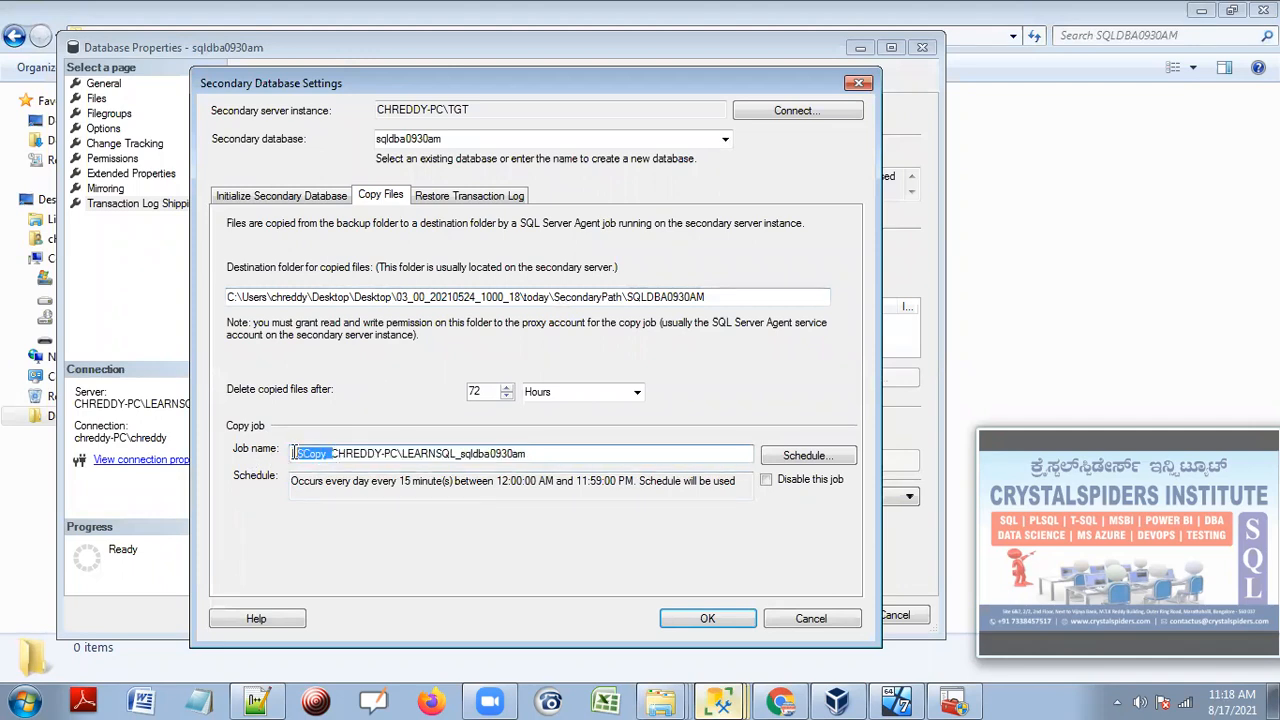
drag(540, 453, 260, 453)
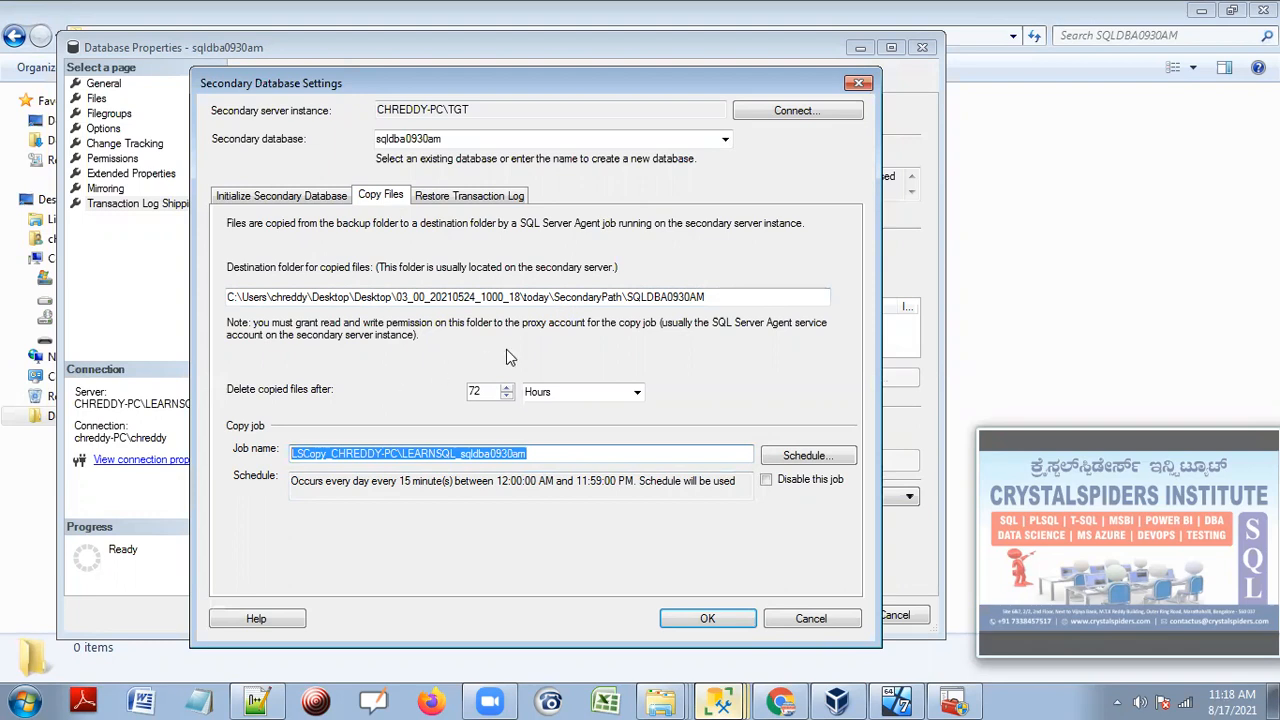
End the destination path with a backslash after SQLDBA0930AM and review the 15-minute schedule.
drag(712, 297, 199, 296)
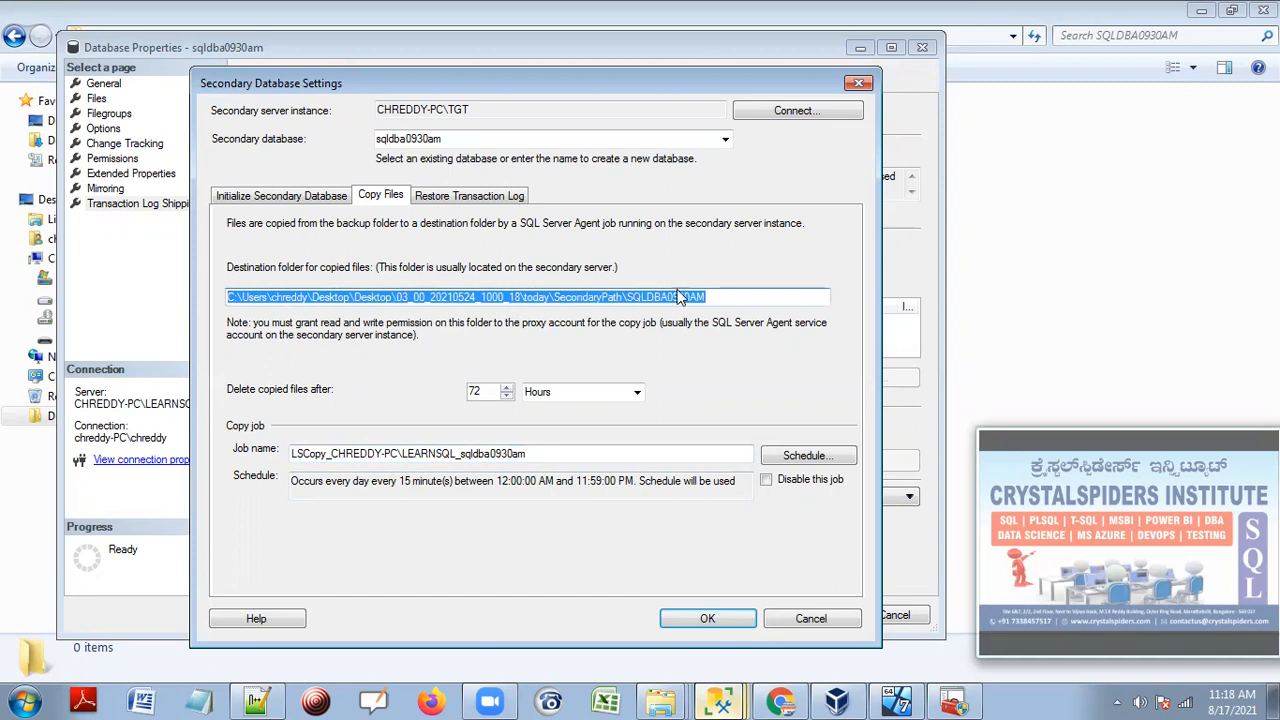
click(722, 299)
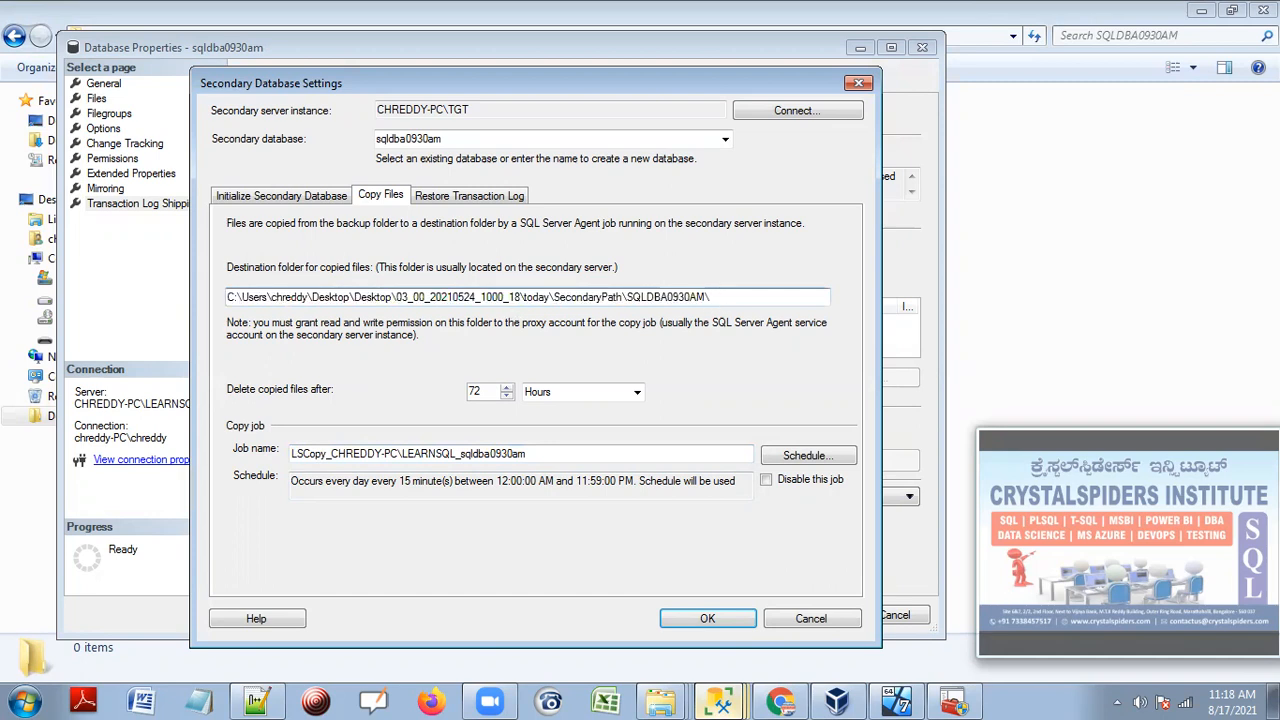
drag(738, 297, 203, 294)
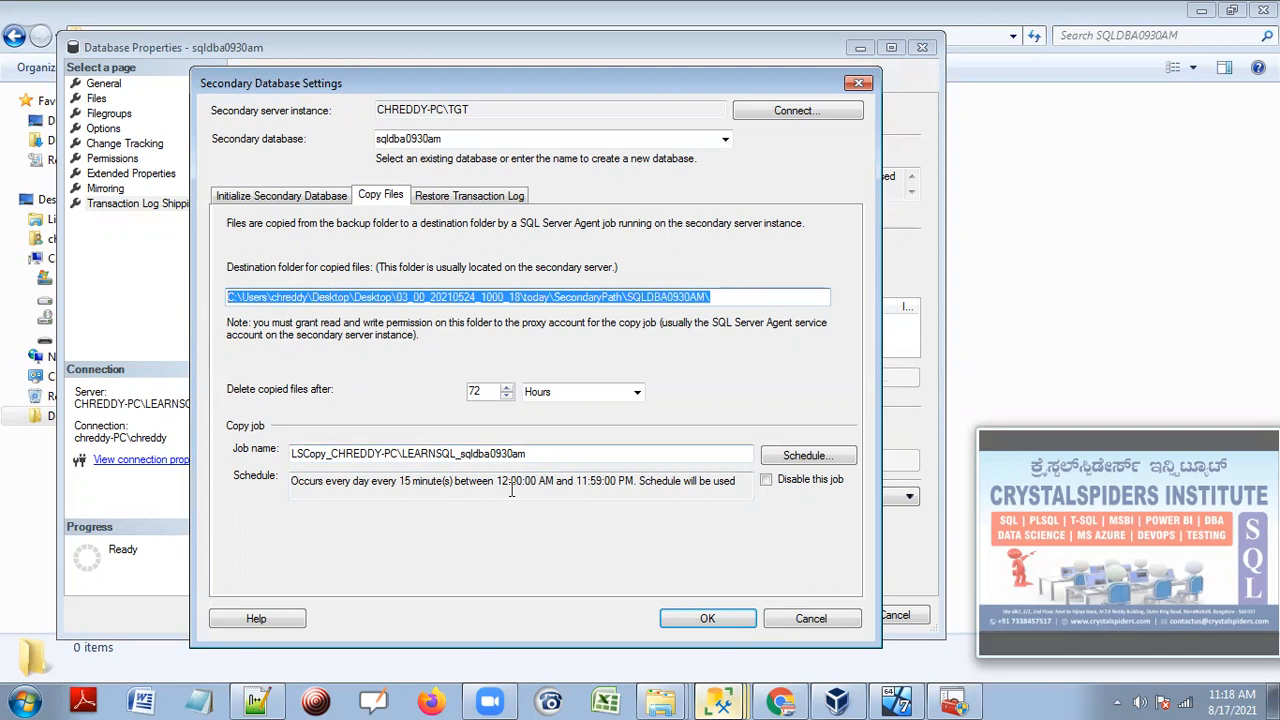
drag(326, 481, 490, 481)
click(442, 483)
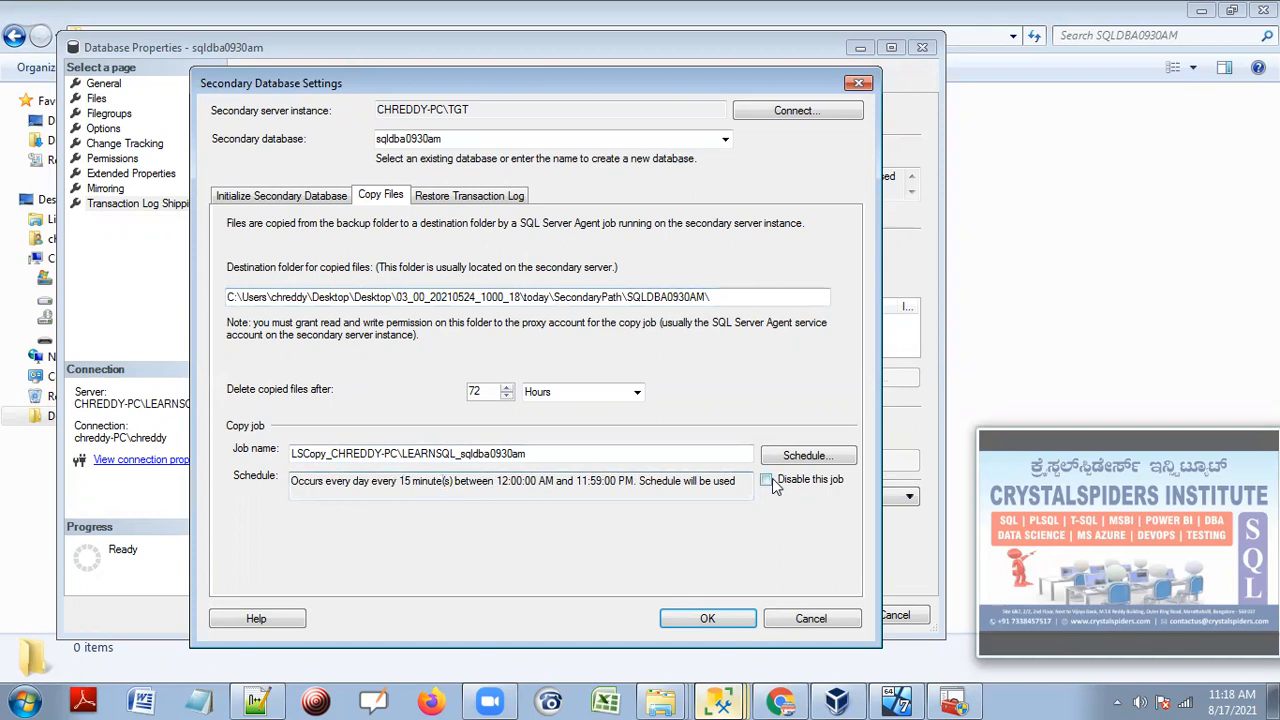
Change the LSCopy job schedule to recur every 2 minutes instead of 15.
click(800, 456)
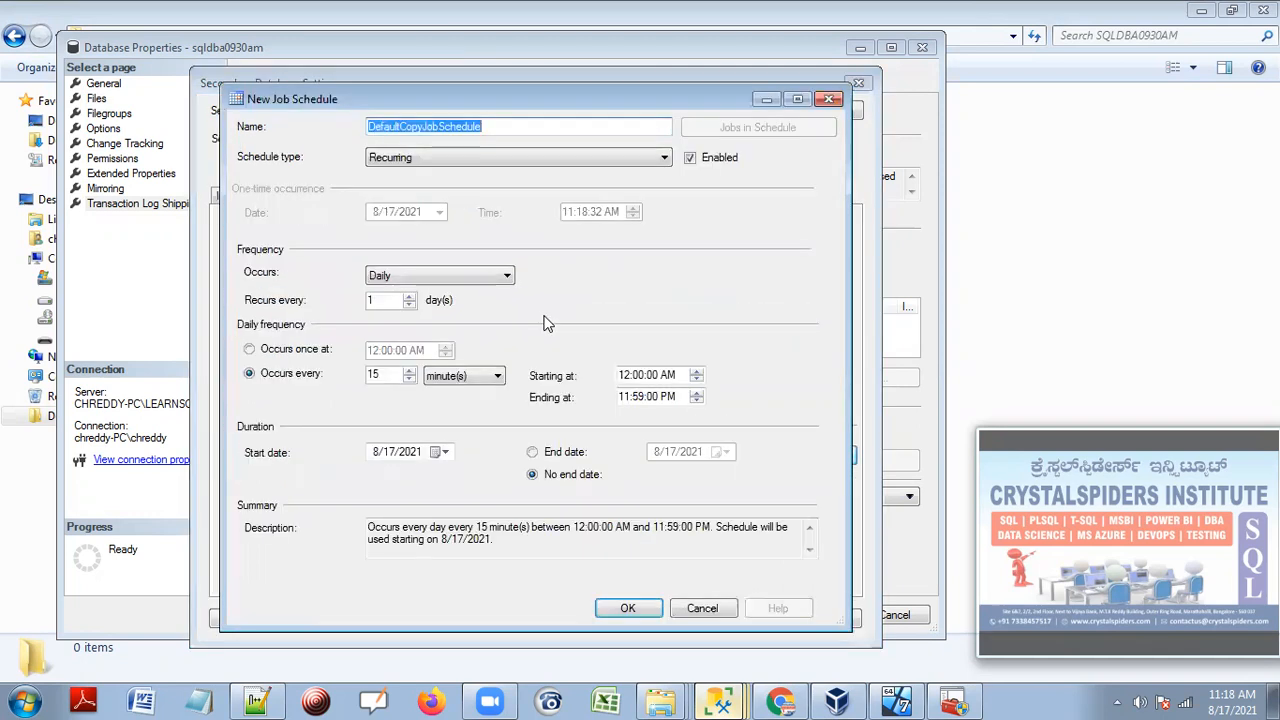
double_click(374, 374)
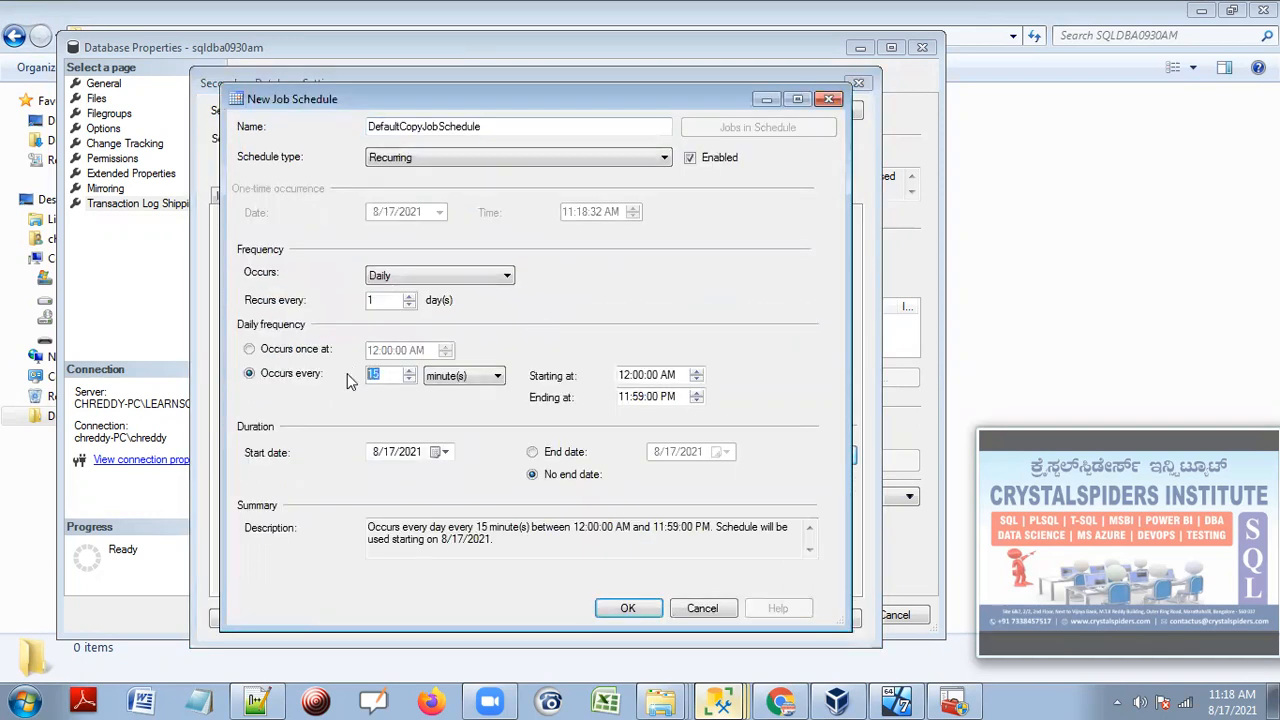
text(2)
click(530, 545)
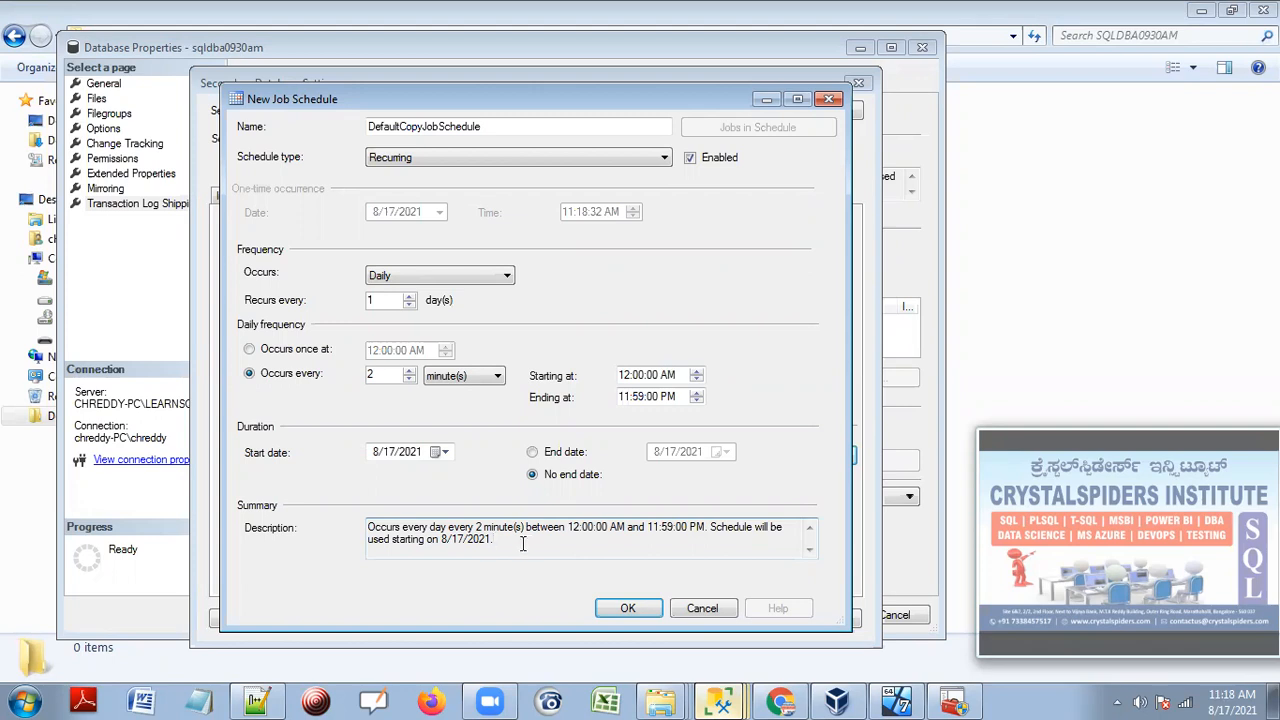
drag(494, 540, 368, 526)
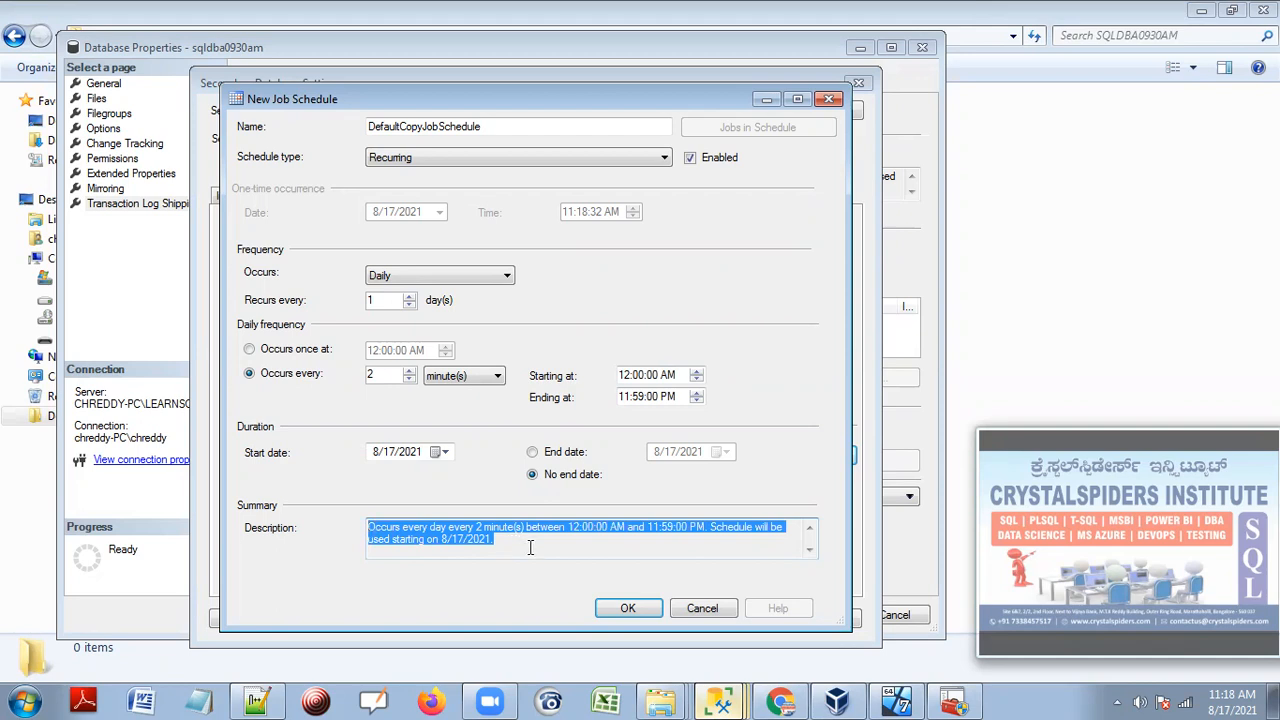
click(625, 610)
drag(730, 299, 86, 300)
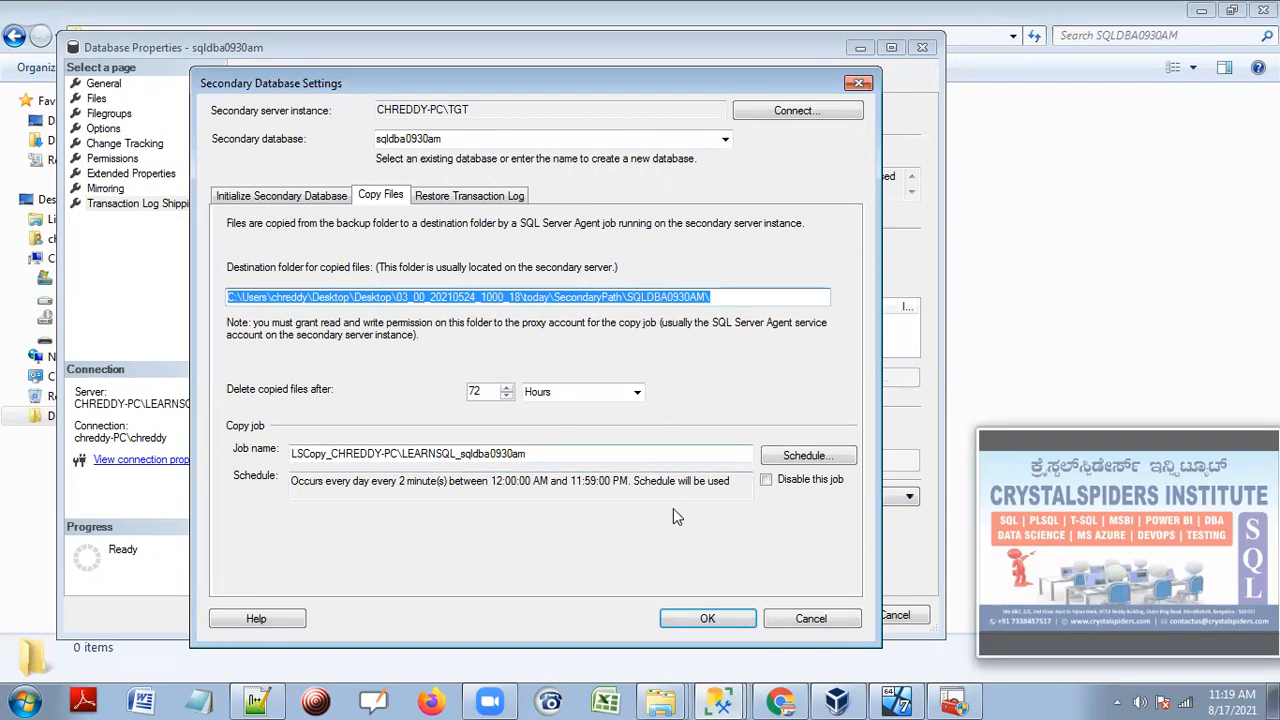
Show the Restore Transaction Log settings, then switch to the OpenBoard whiteboard.
click(461, 197)
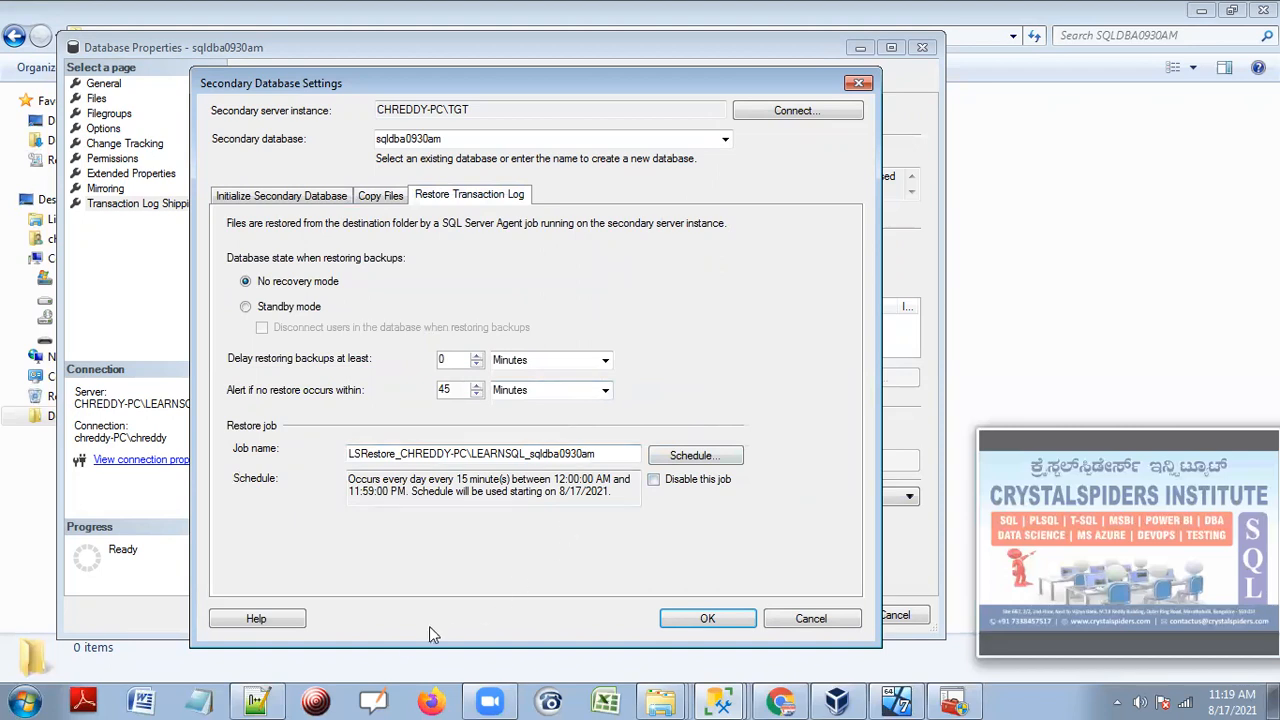
click(370, 700)
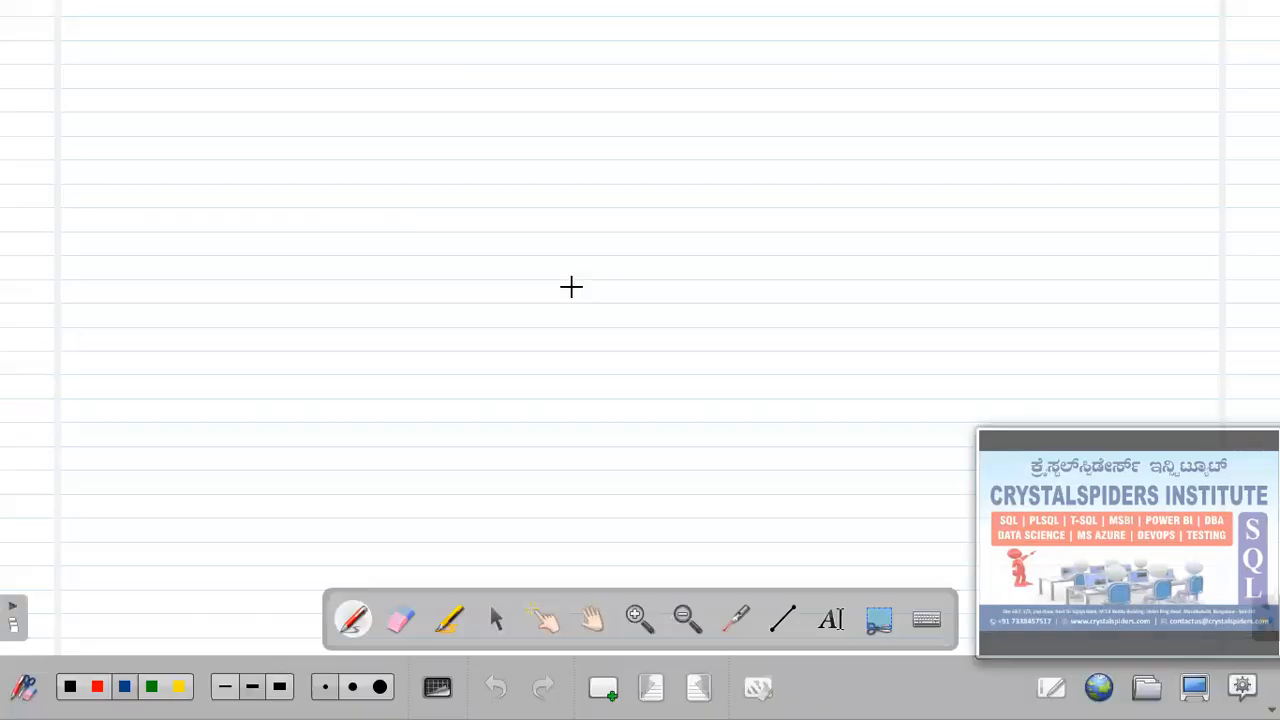
Open Page 2 of the 8/17/2021 10:29 AM whiteboard notes, then return to the SSMS windows.
click(1145, 687)
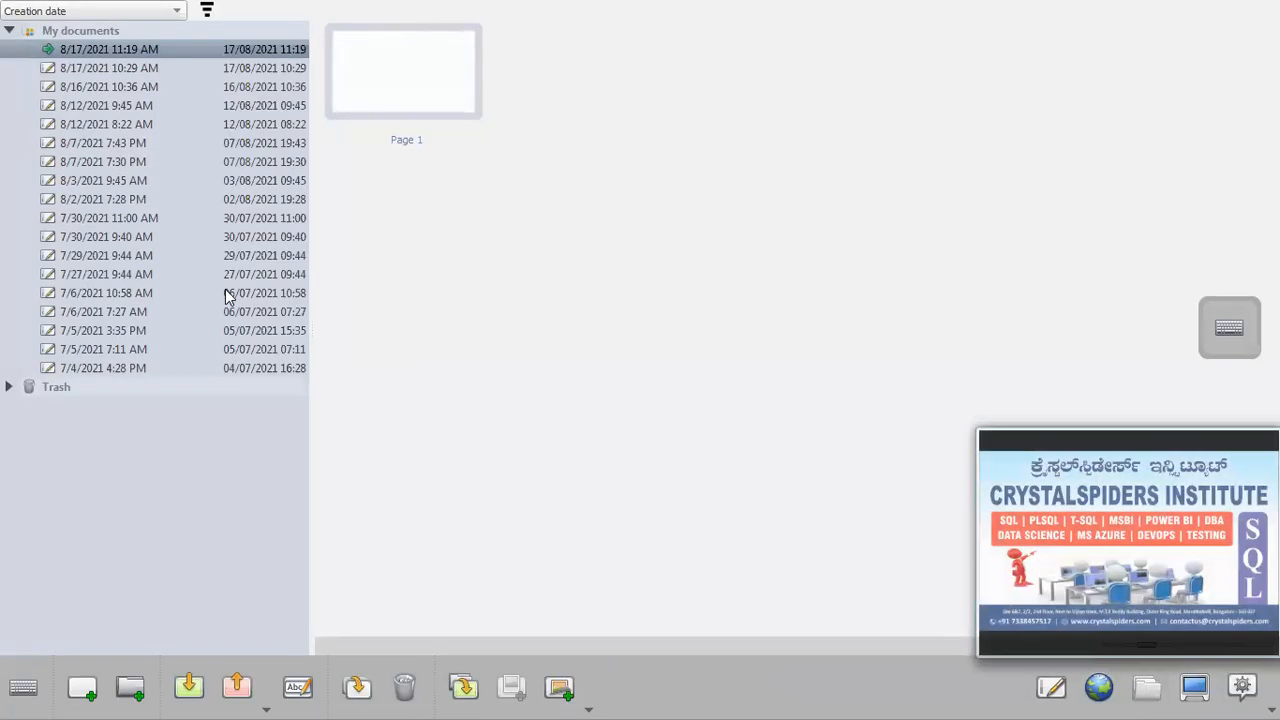
click(84, 68)
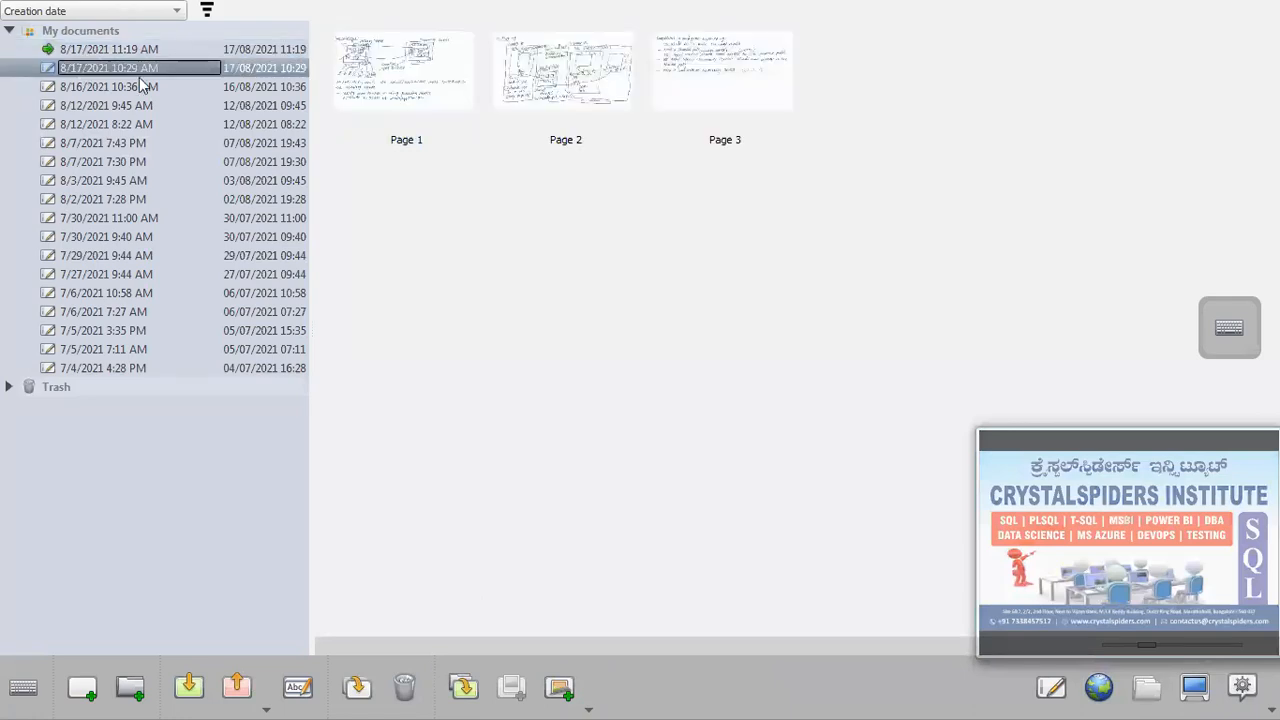
click(548, 84)
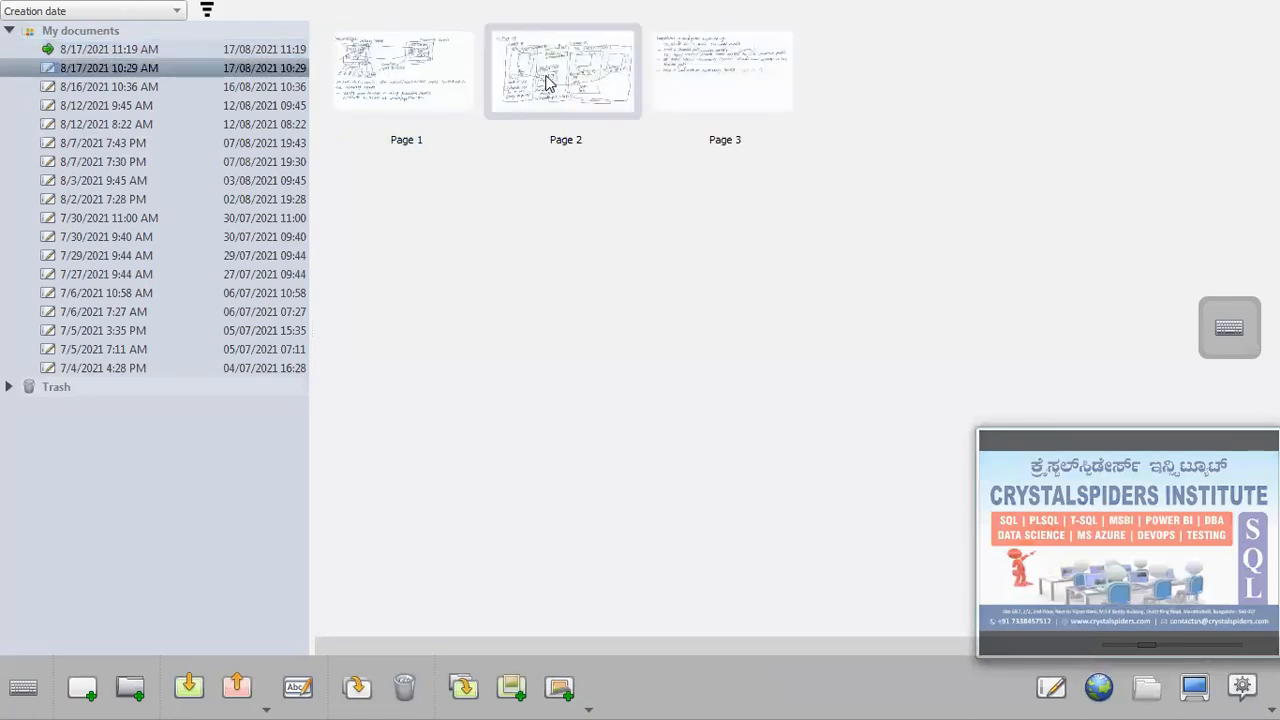
double_click(548, 84)
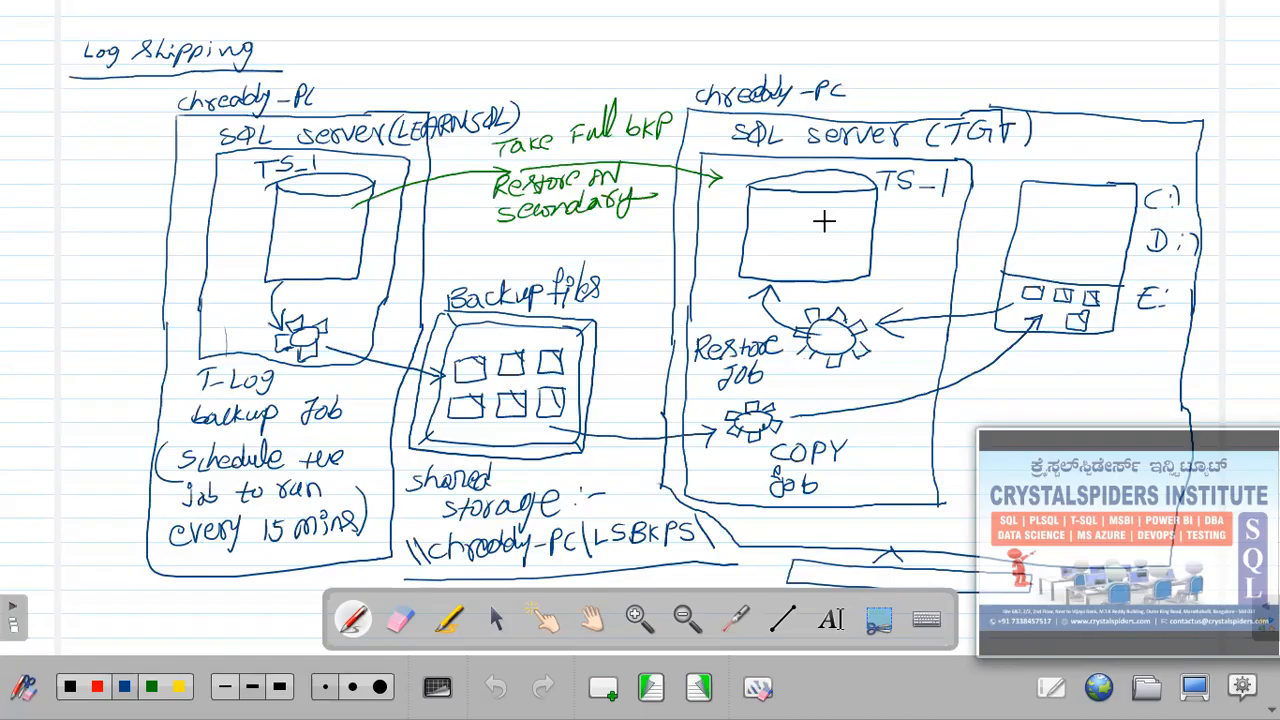
key(super+d)
click(720, 702)
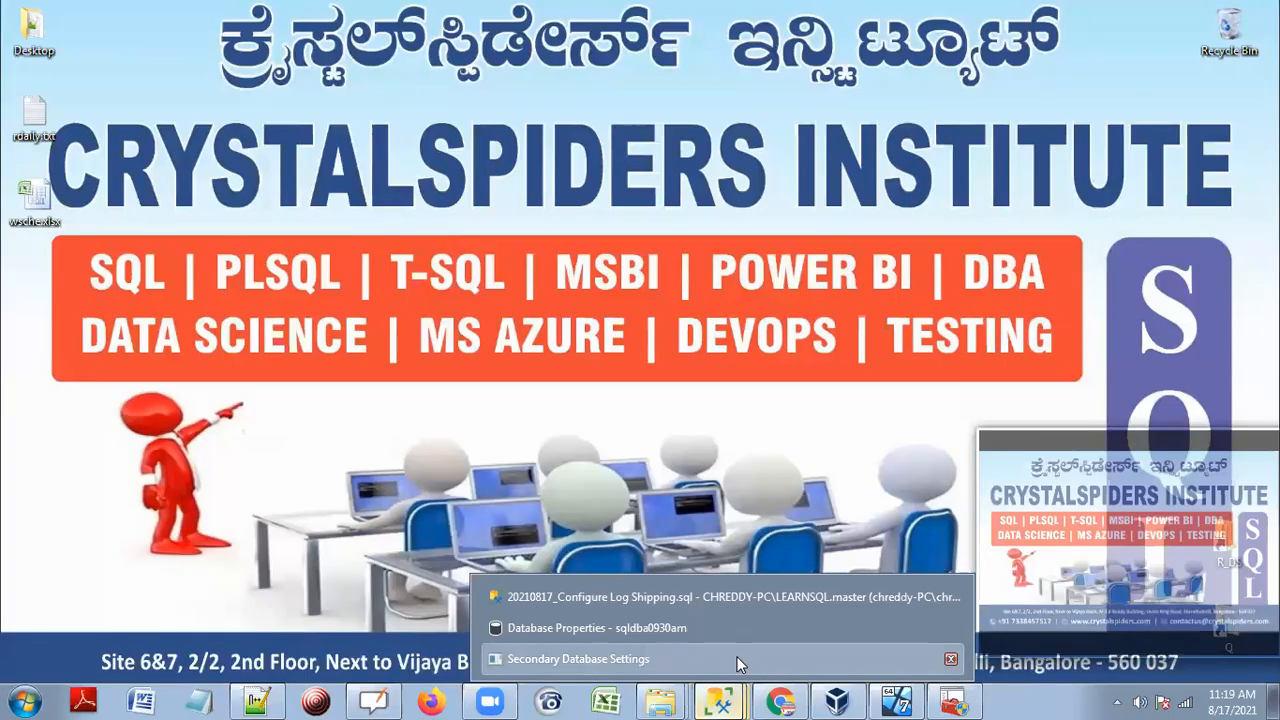
In Secondary Database Settings, choose Standby mode and disconnect users while restoring backups.
click(737, 657)
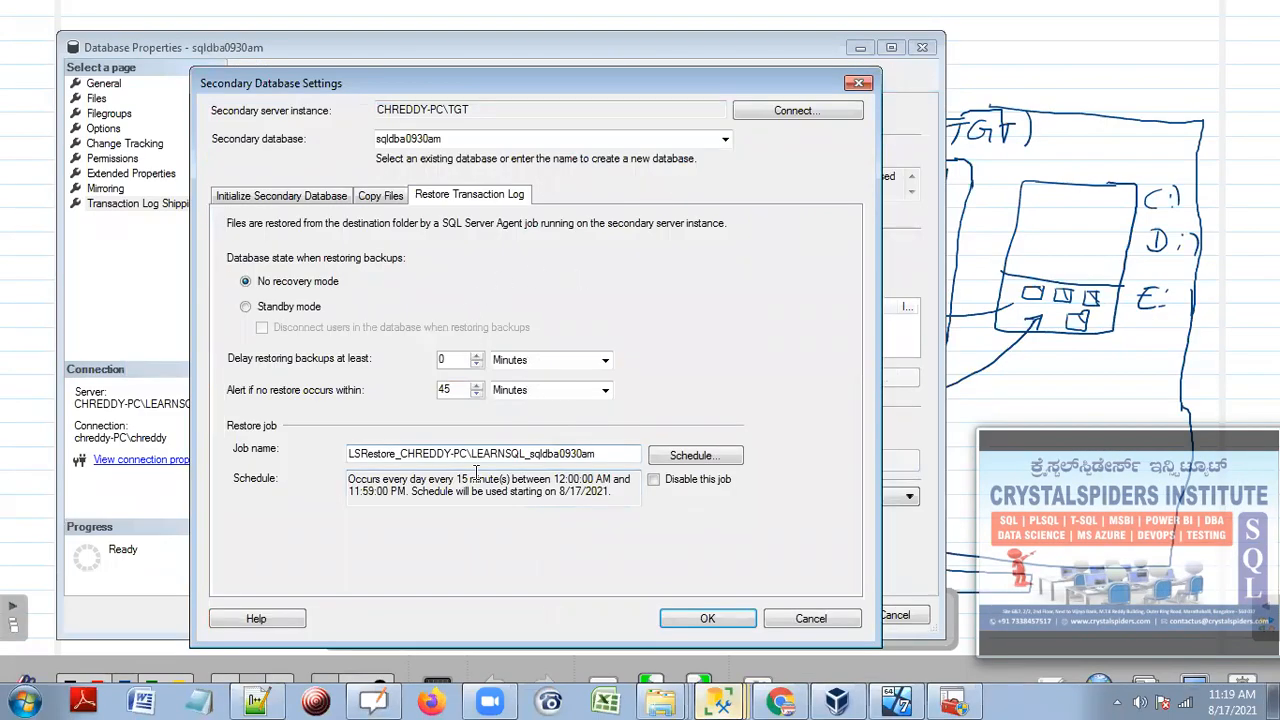
click(717, 700)
click(609, 607)
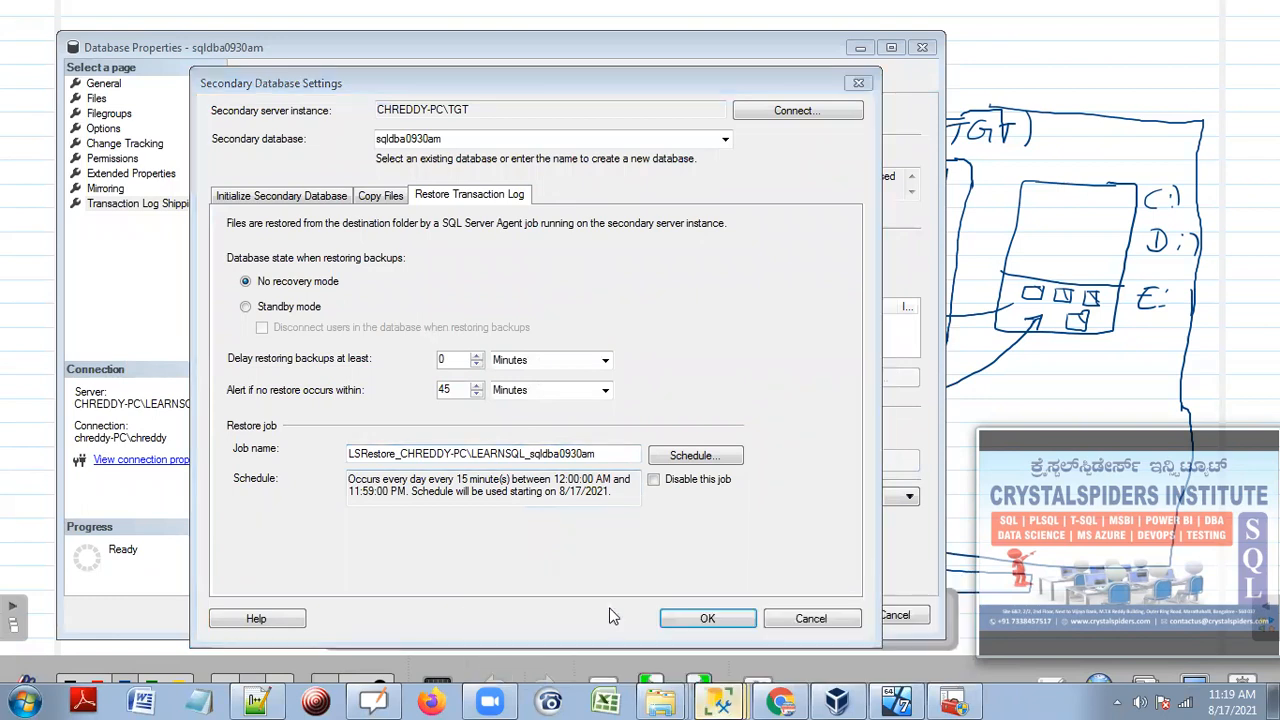
click(720, 702)
click(690, 640)
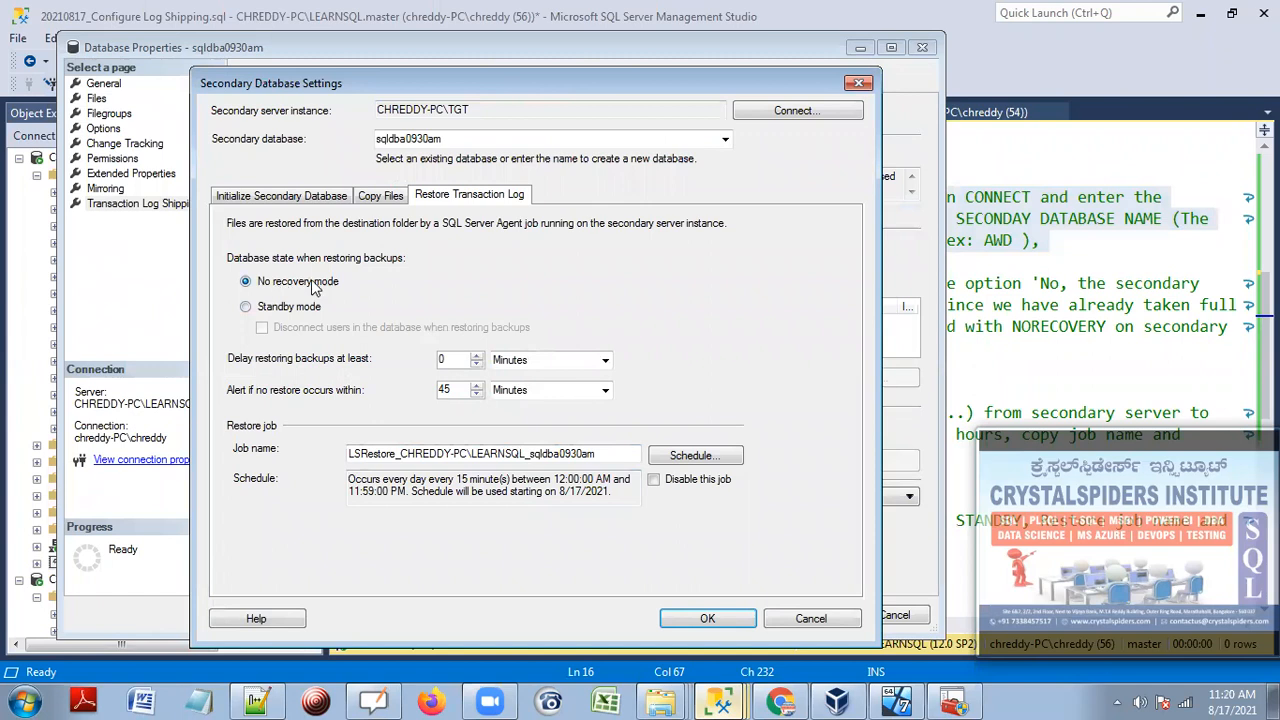
click(299, 309)
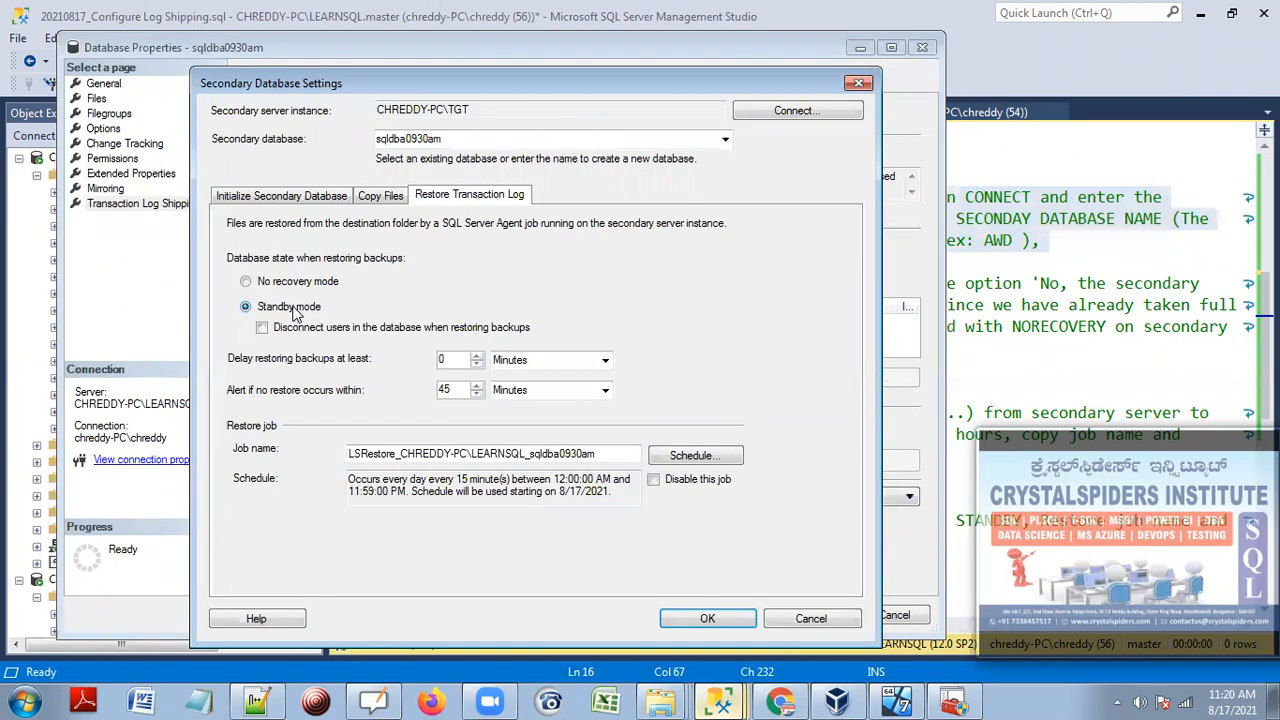
click(261, 329)
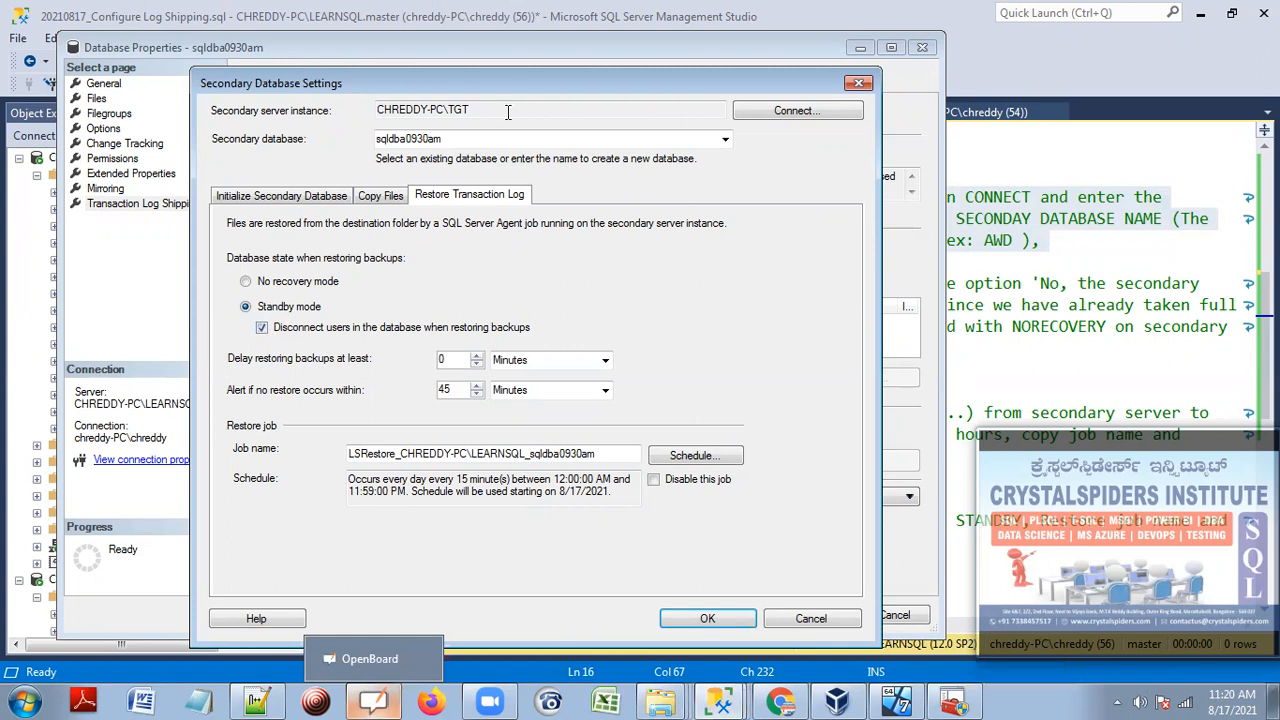
drag(516, 87, 519, 77)
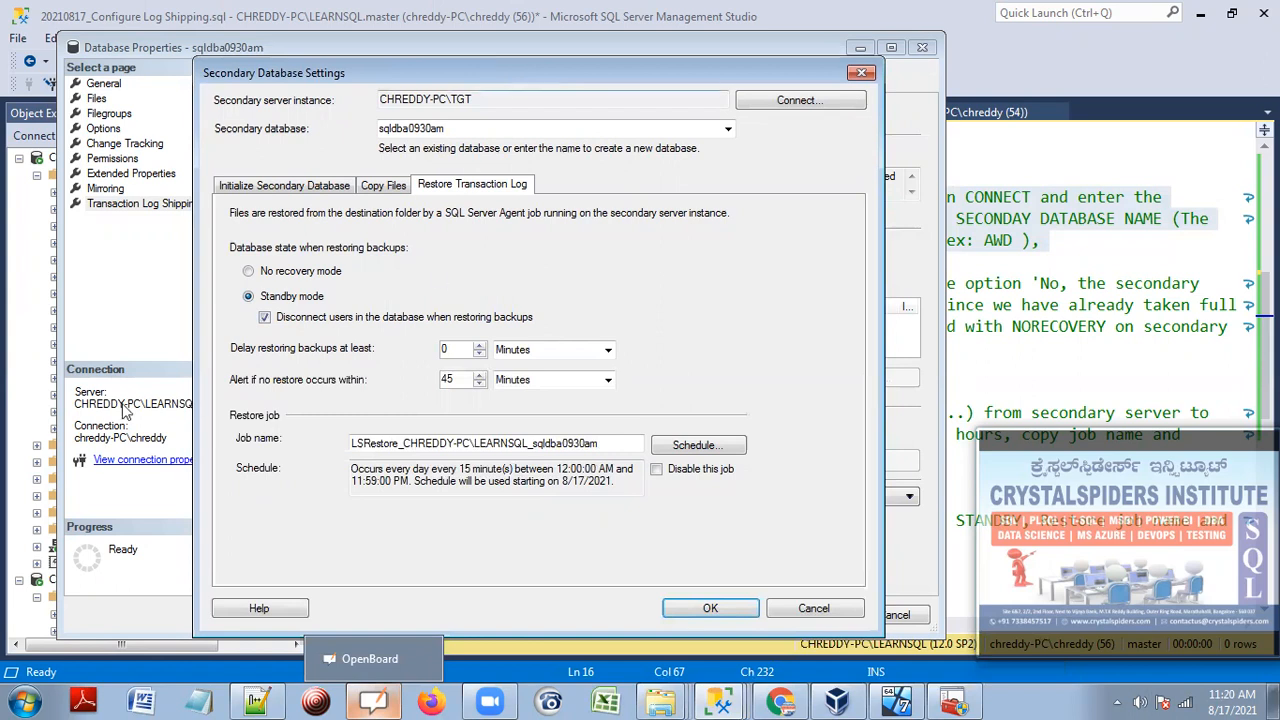
click(249, 272)
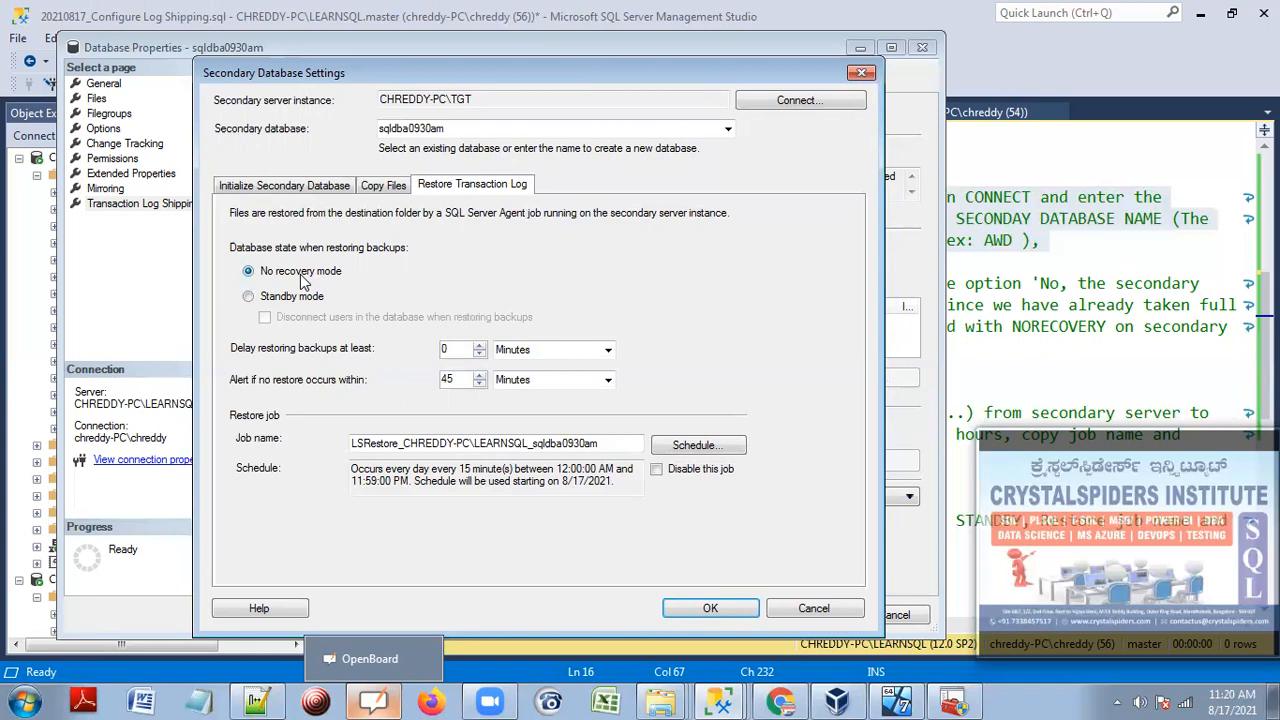
click(286, 297)
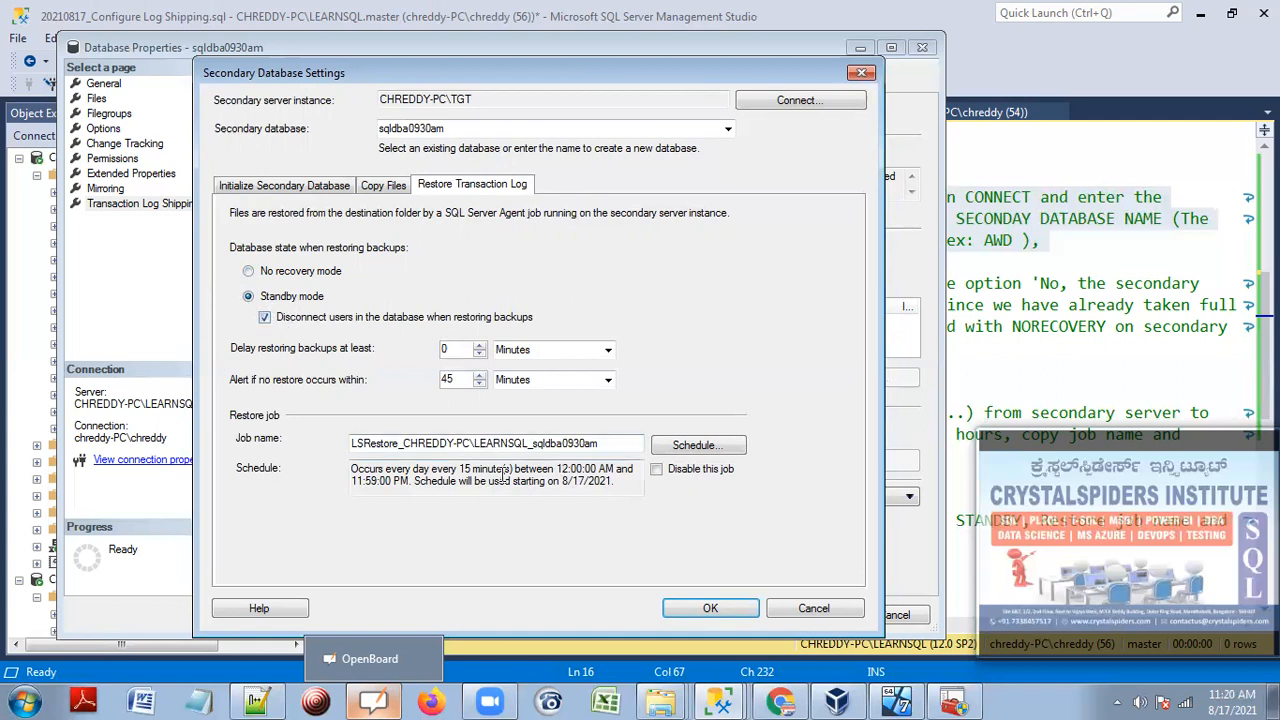
drag(614, 483, 356, 475)
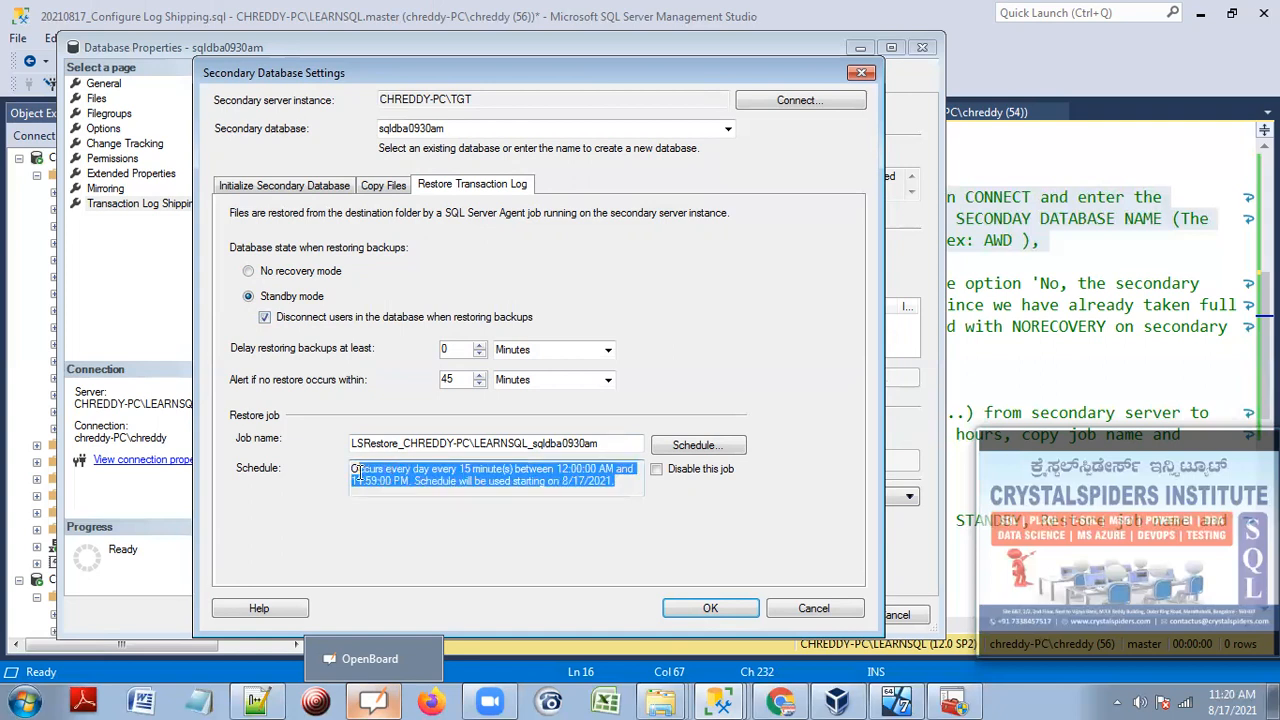
click(506, 473)
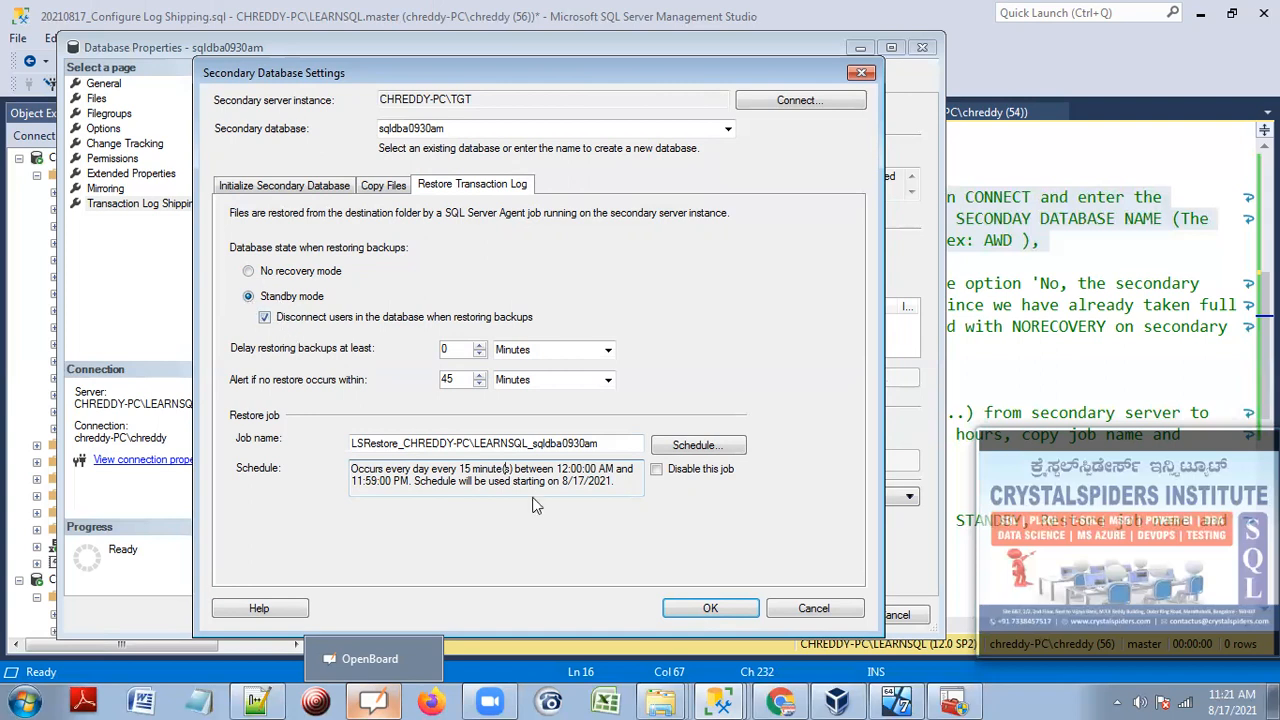
drag(608, 443, 350, 445)
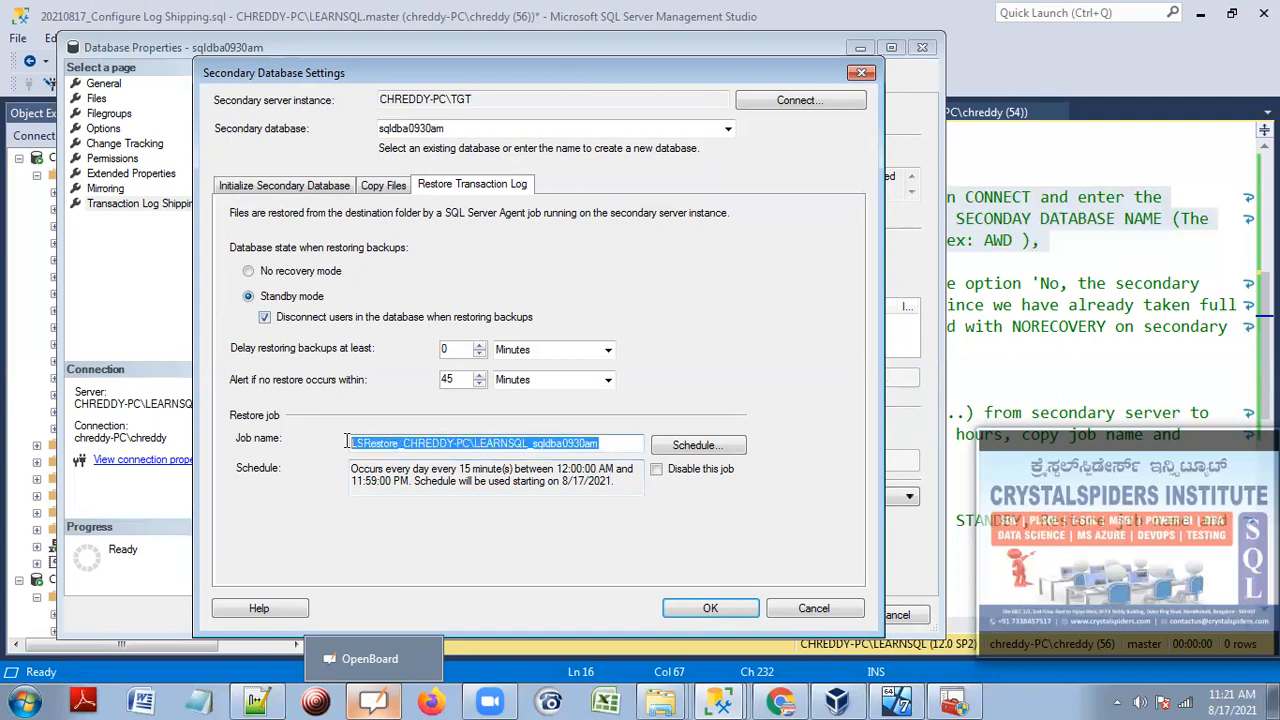
drag(617, 486, 350, 468)
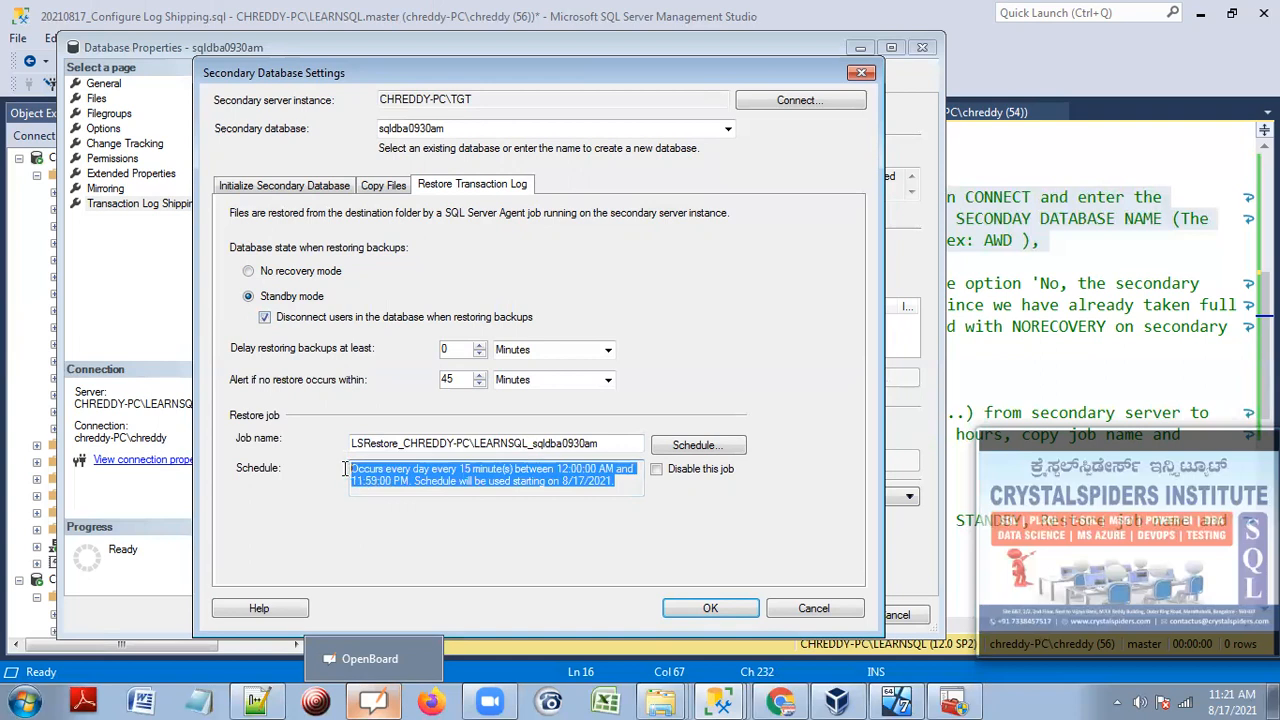
click(455, 476)
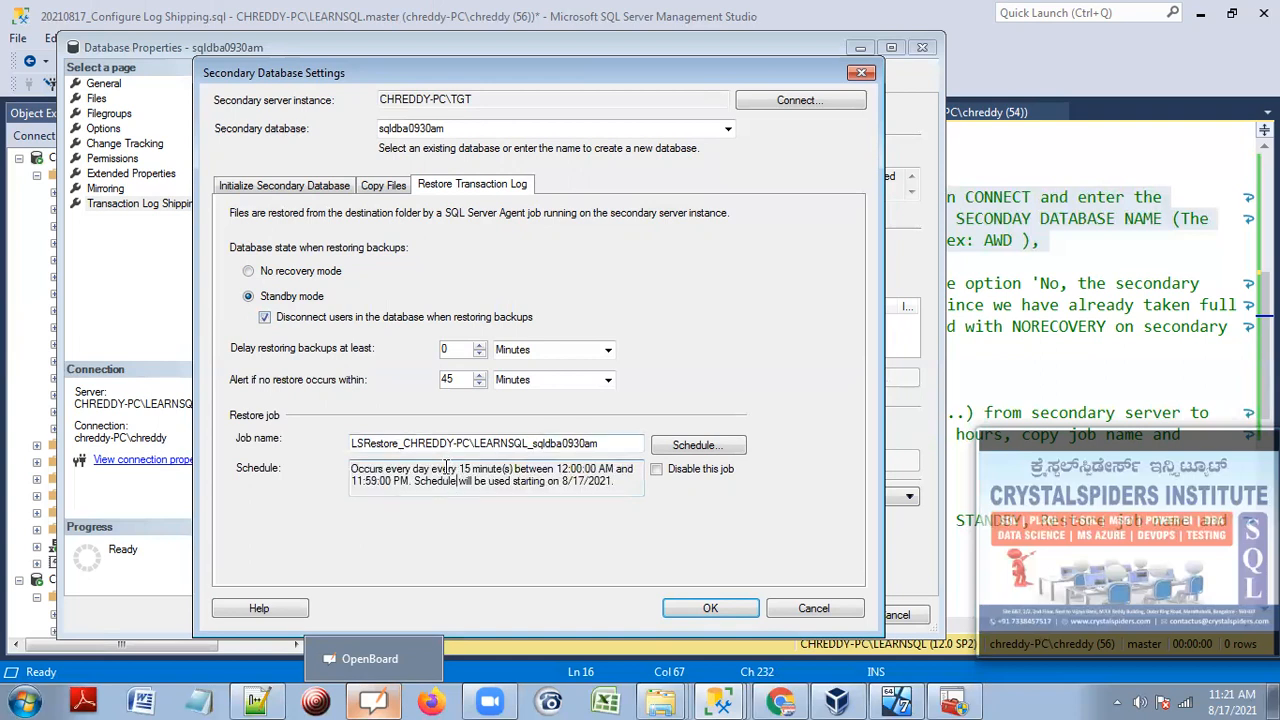
drag(458, 470, 555, 484)
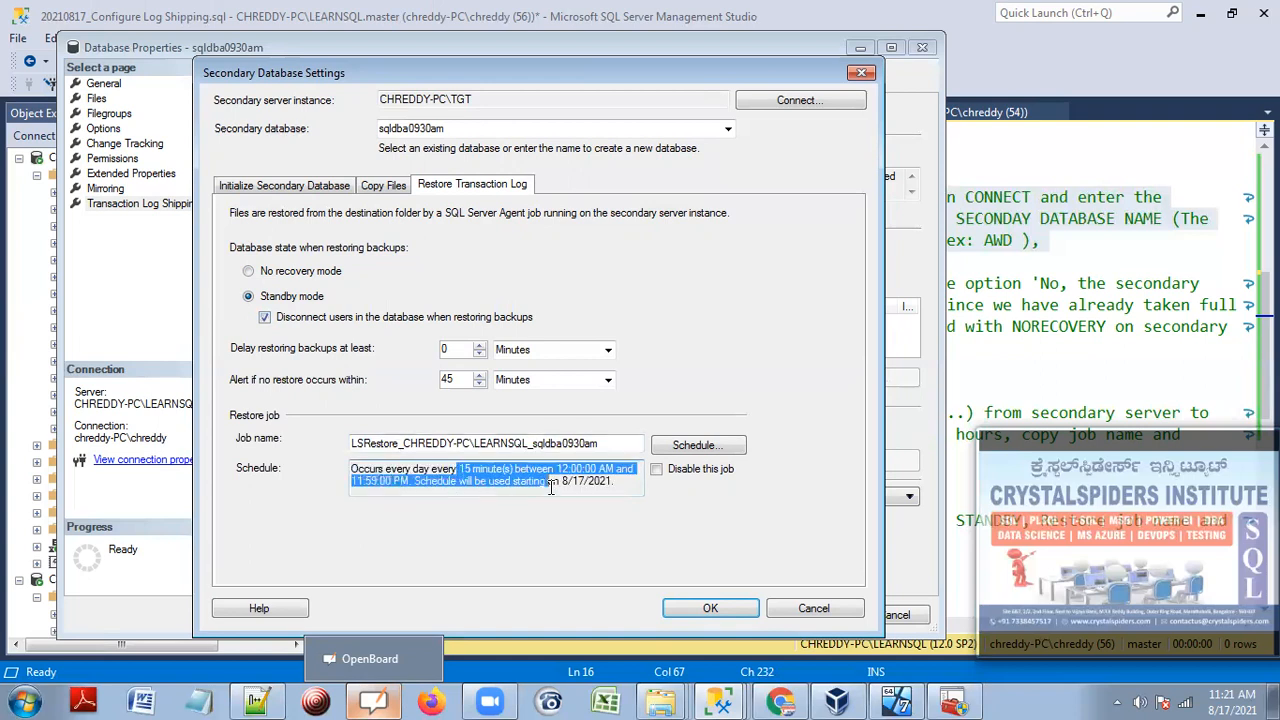
click(268, 279)
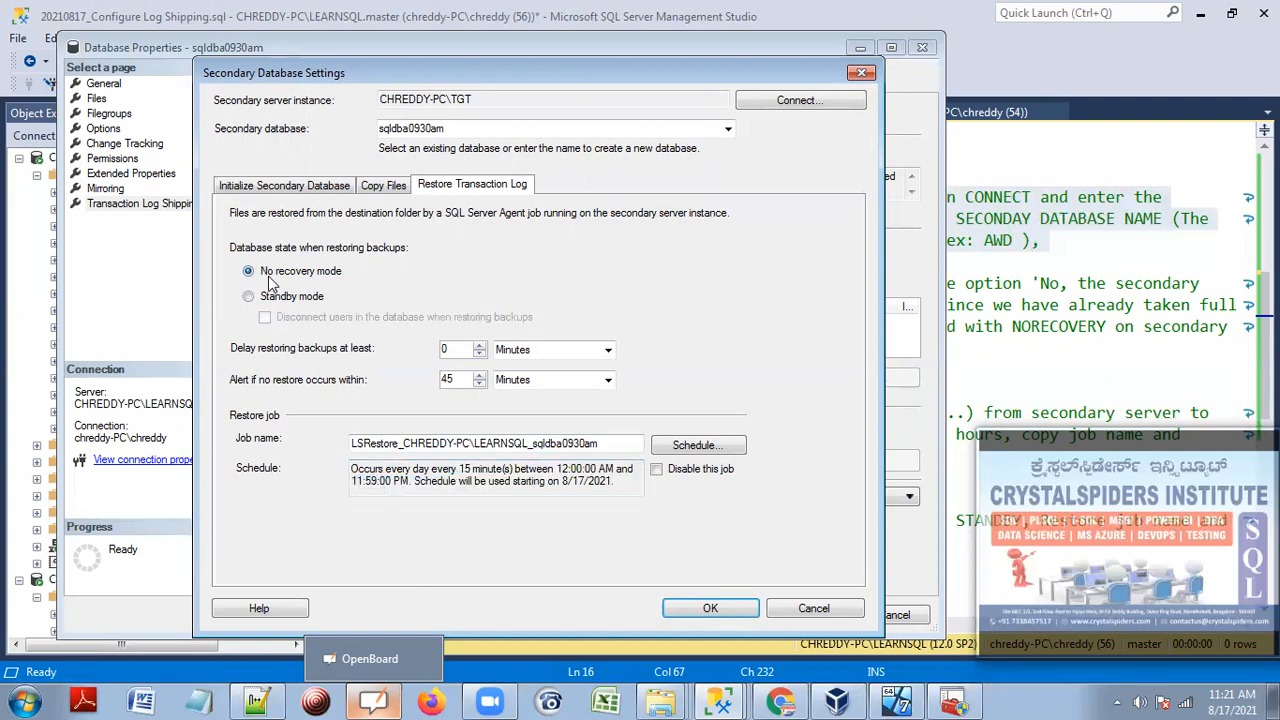
click(274, 298)
click(266, 316)
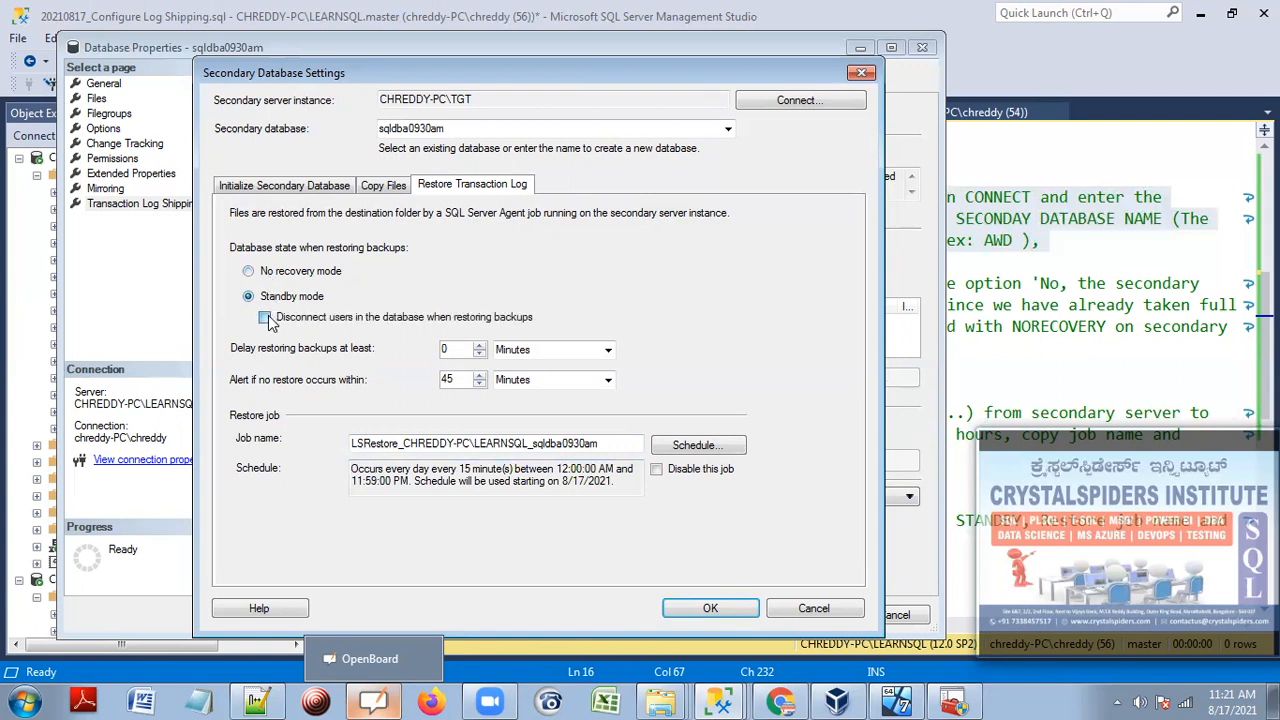
drag(625, 484, 334, 478)
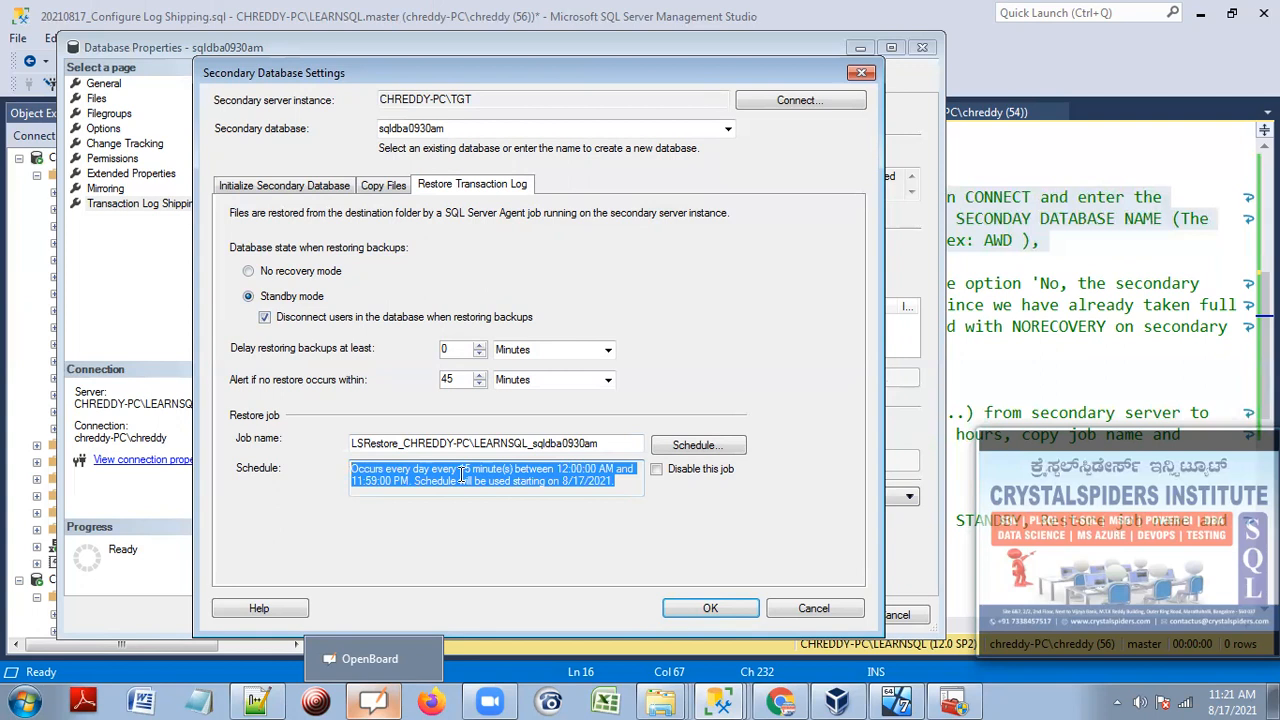
click(626, 483)
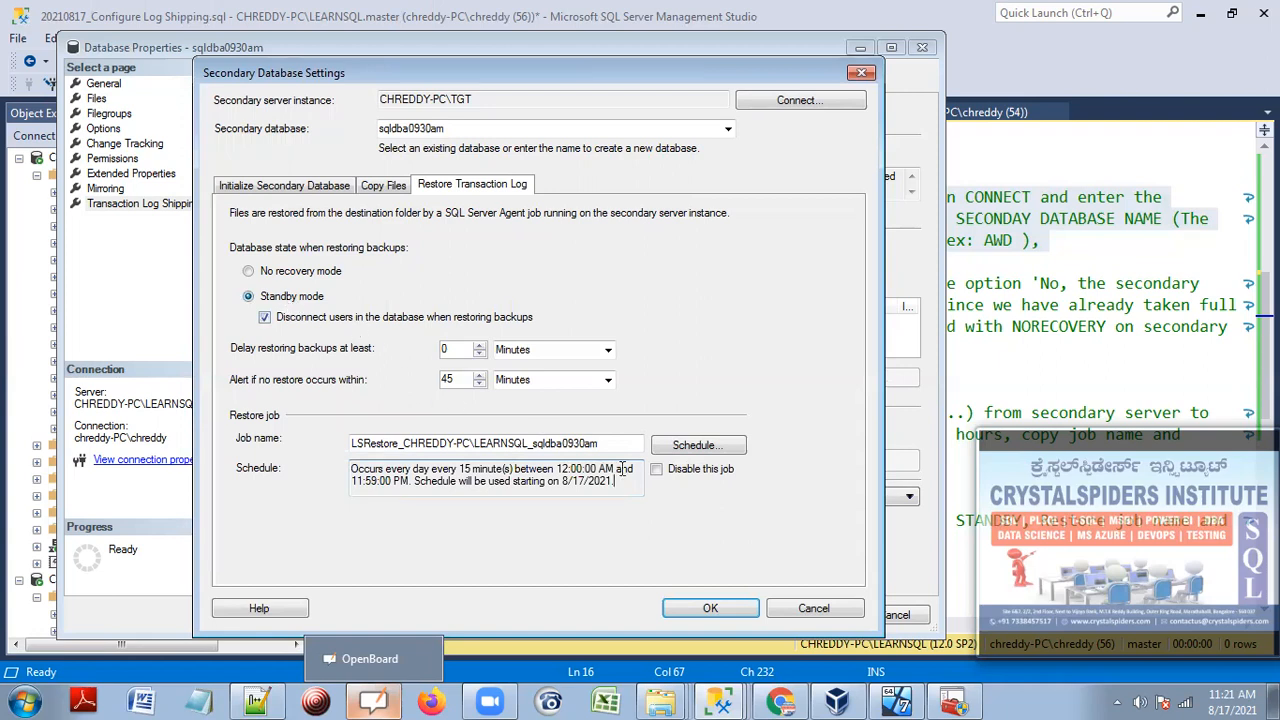
drag(622, 482, 324, 468)
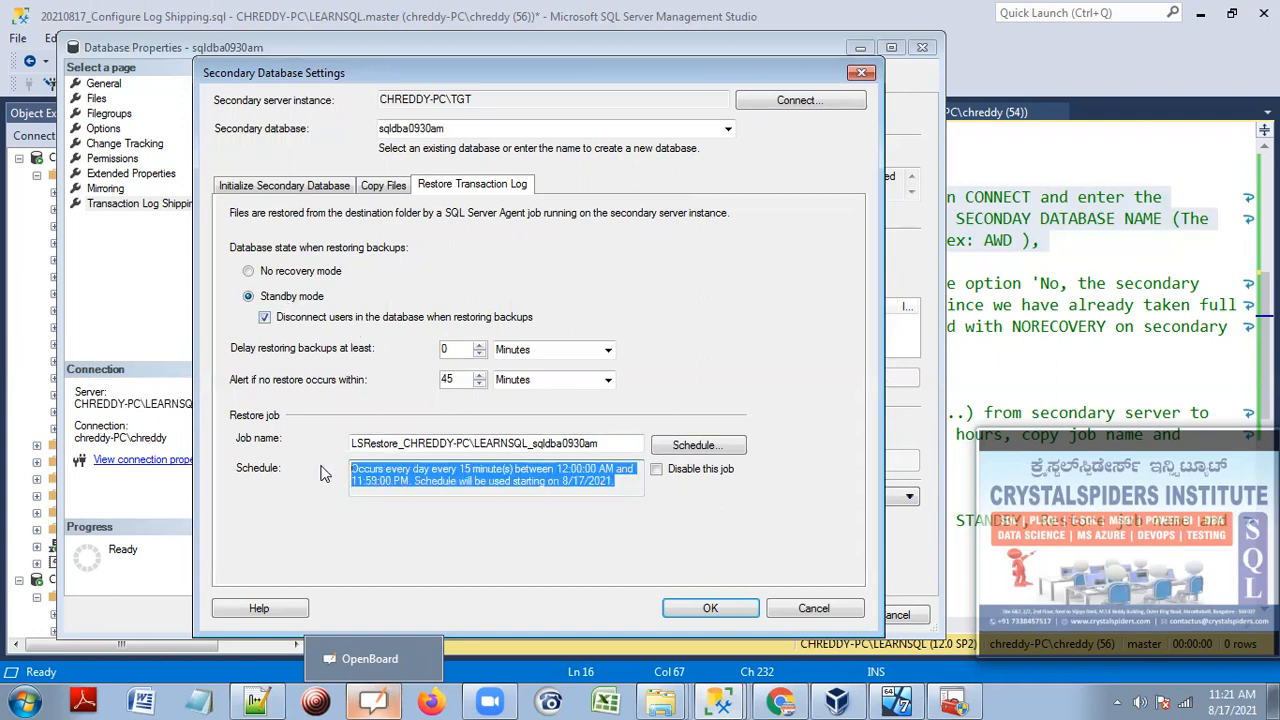
click(620, 482)
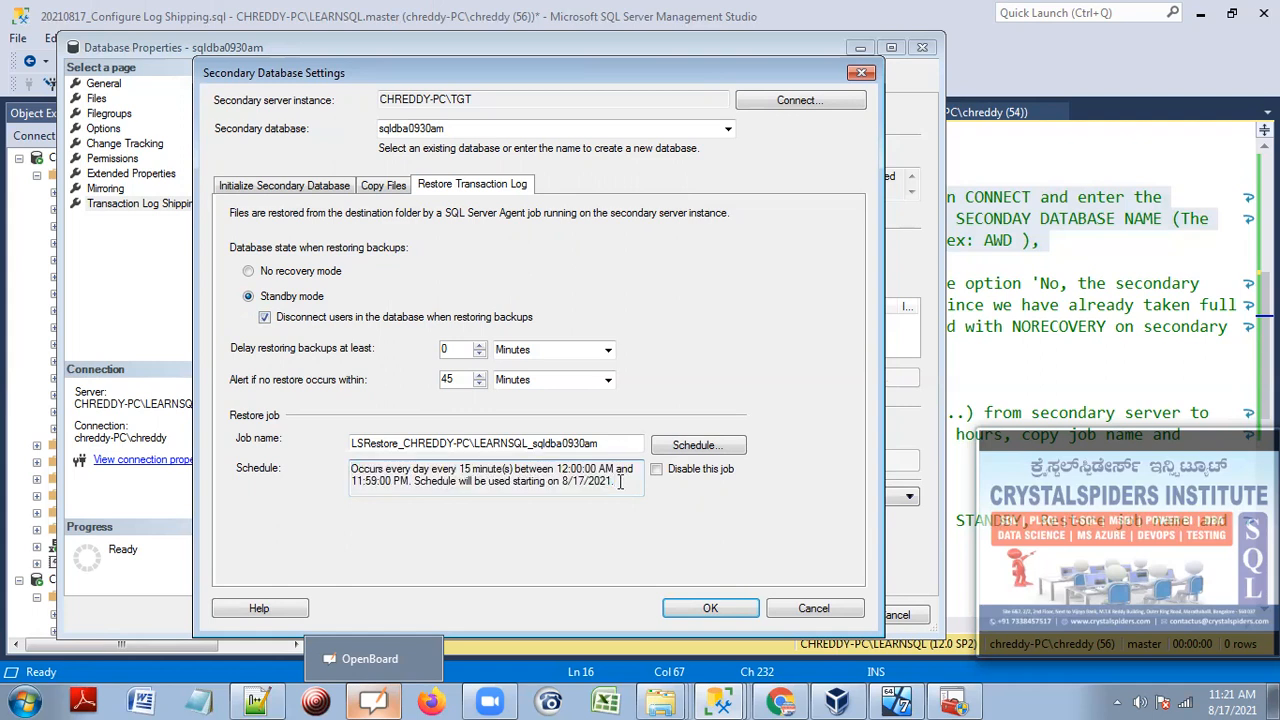
click(270, 274)
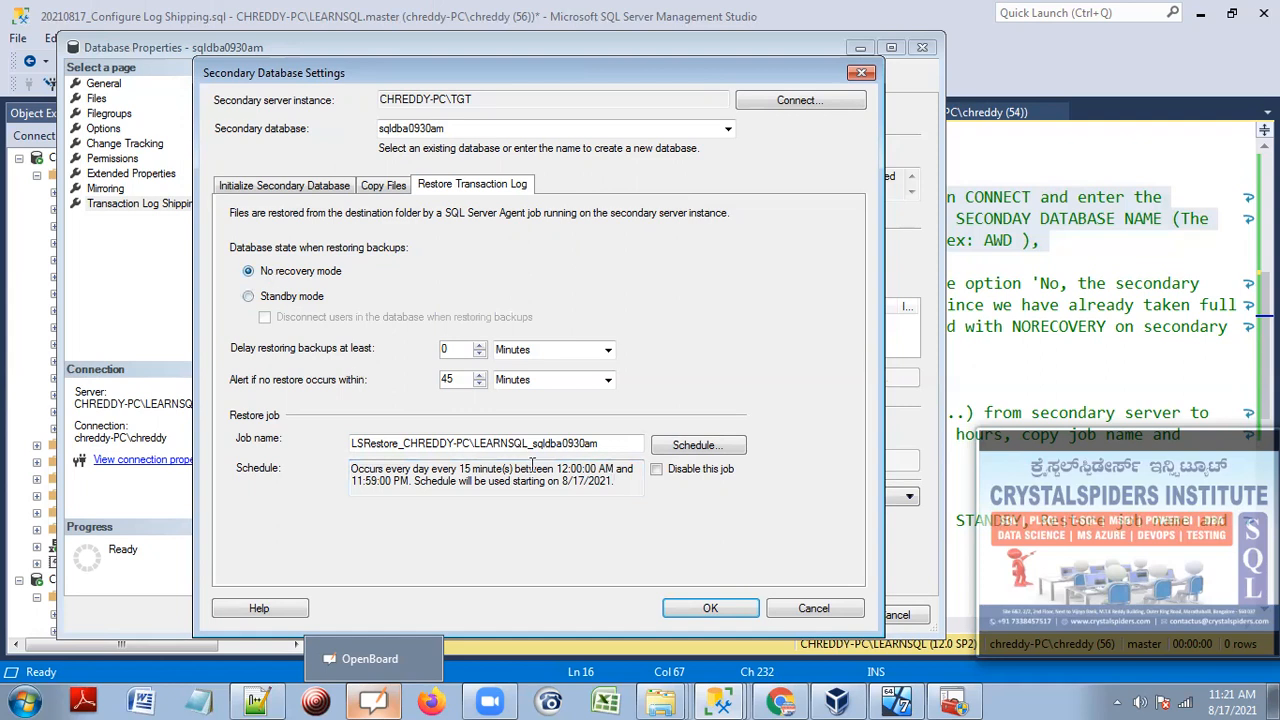
drag(625, 484, 345, 462)
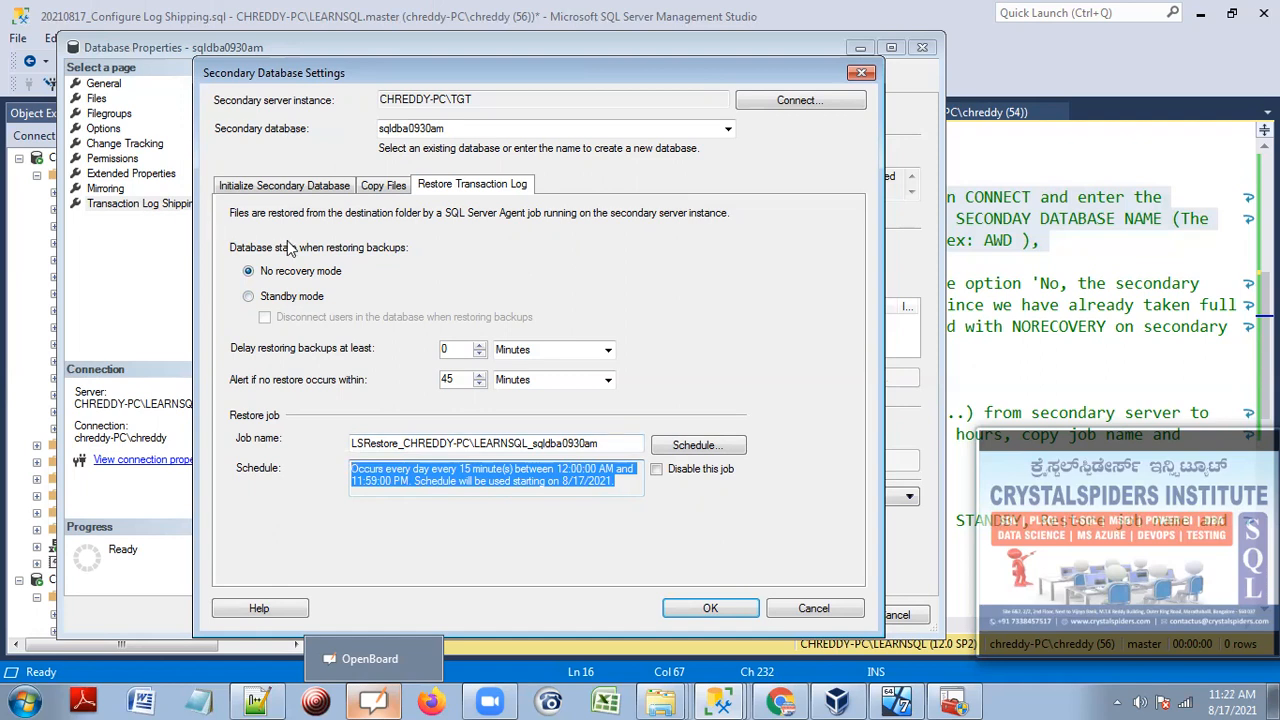
click(284, 298)
click(282, 317)
click(486, 478)
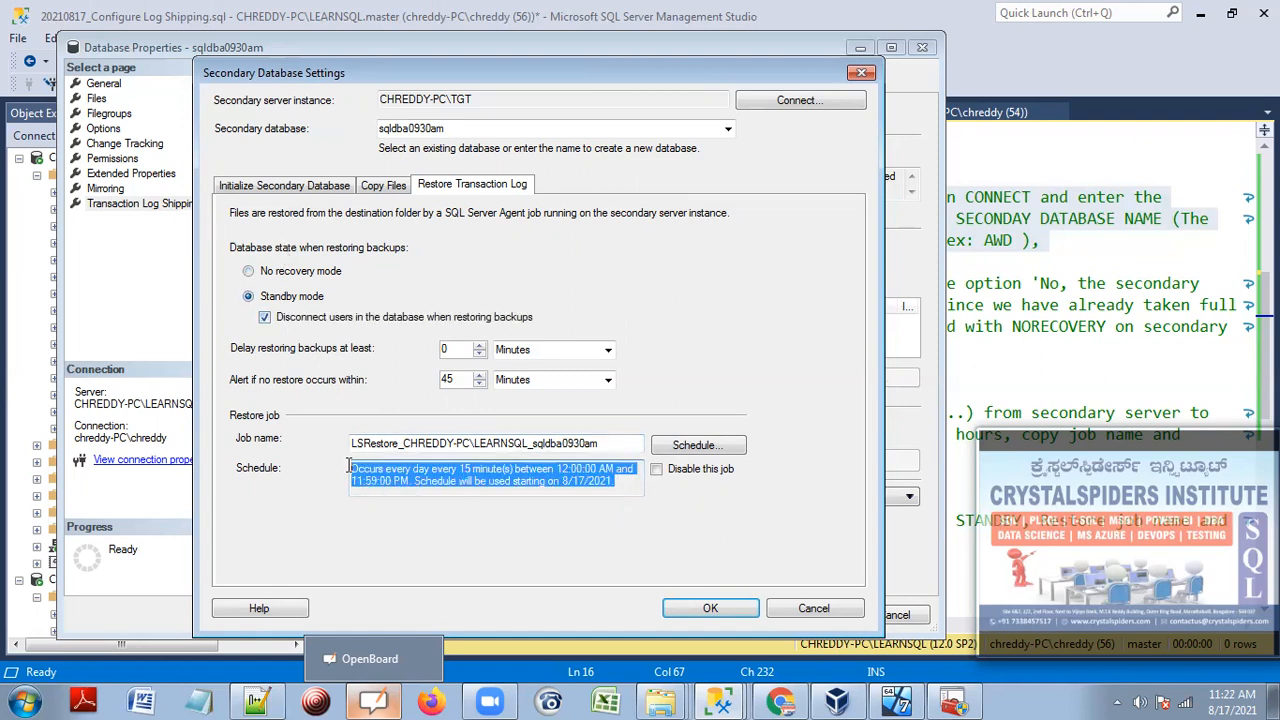
click(682, 447)
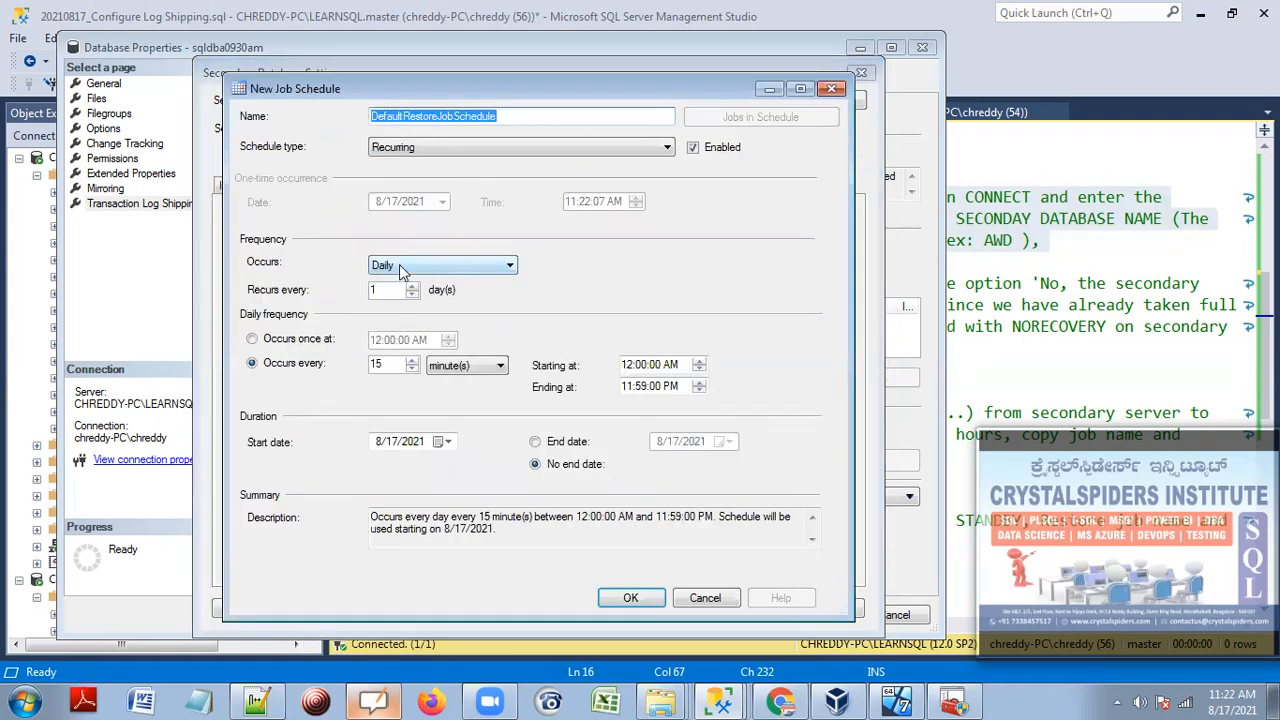
Schedule the restore job to occur once daily at 12:00:00 AM.
click(330, 340)
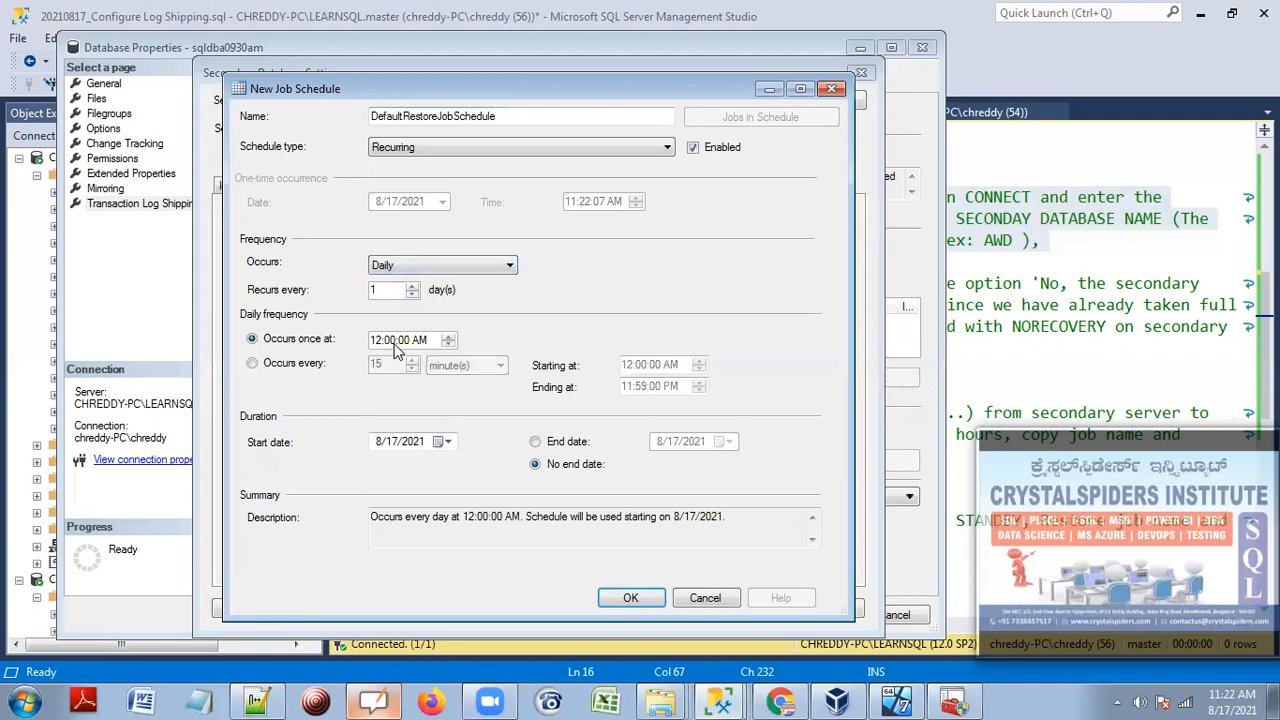
click(749, 527)
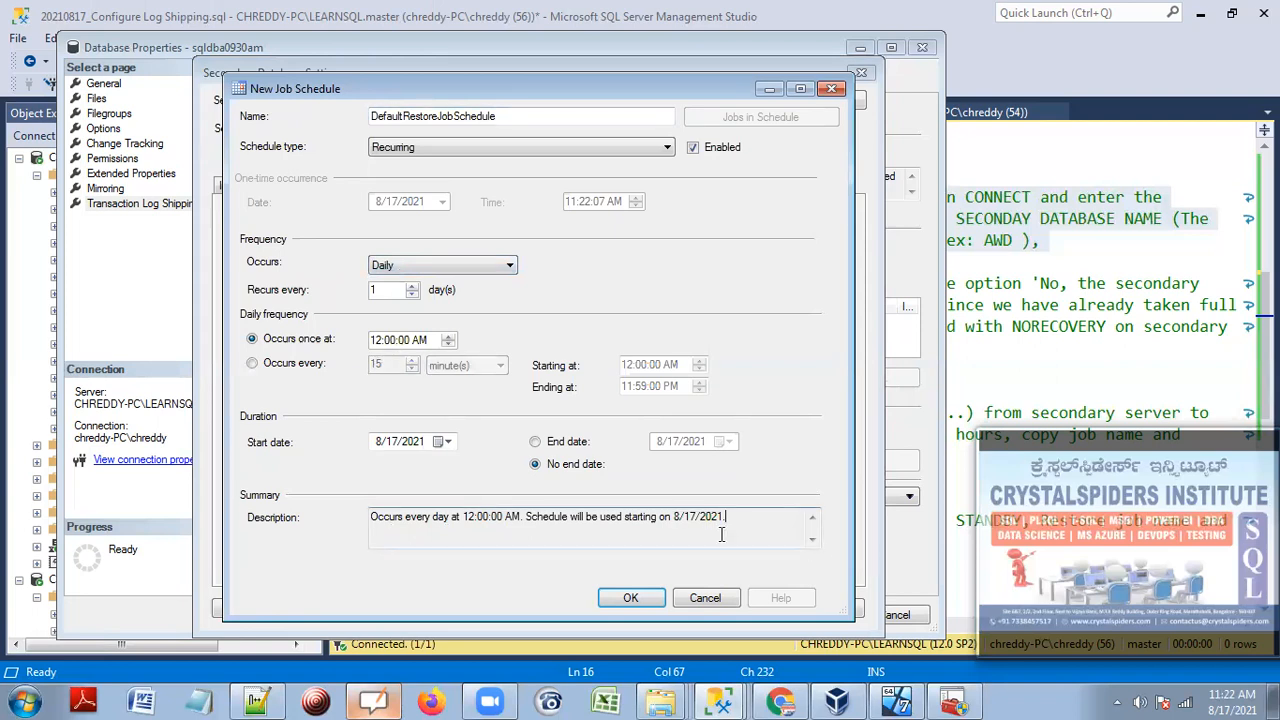
click(640, 597)
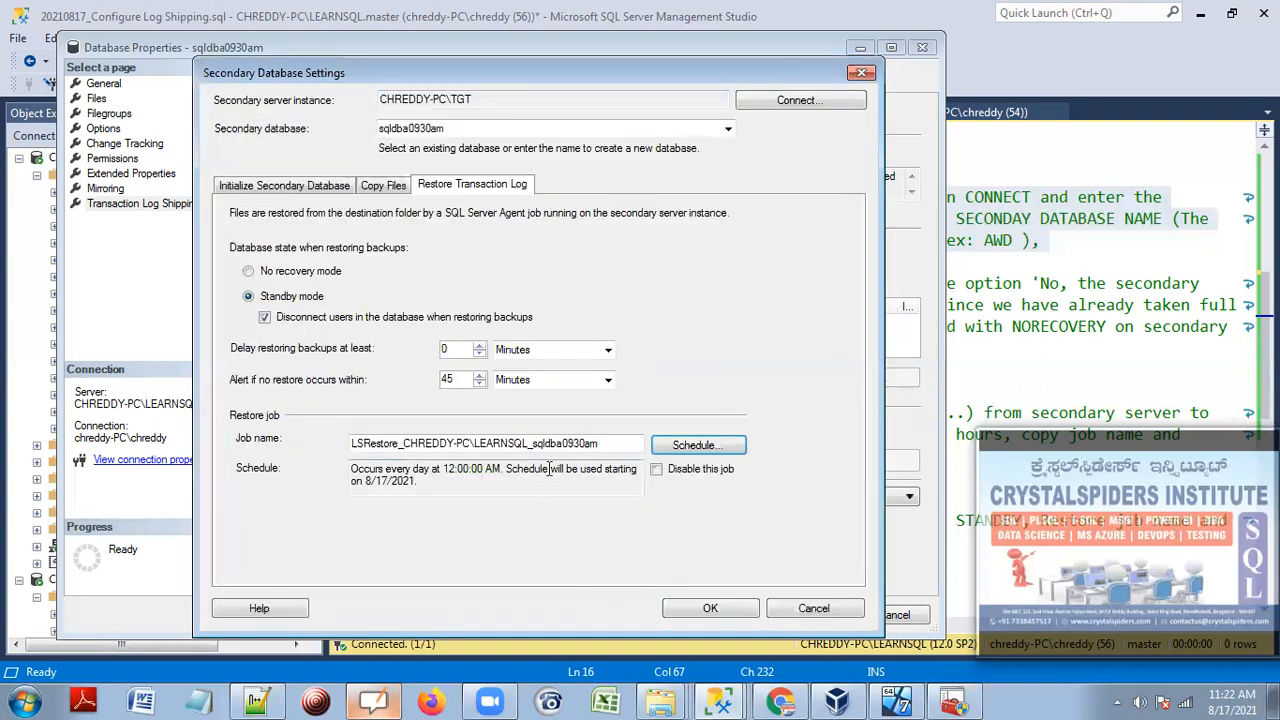
drag(431, 485, 343, 468)
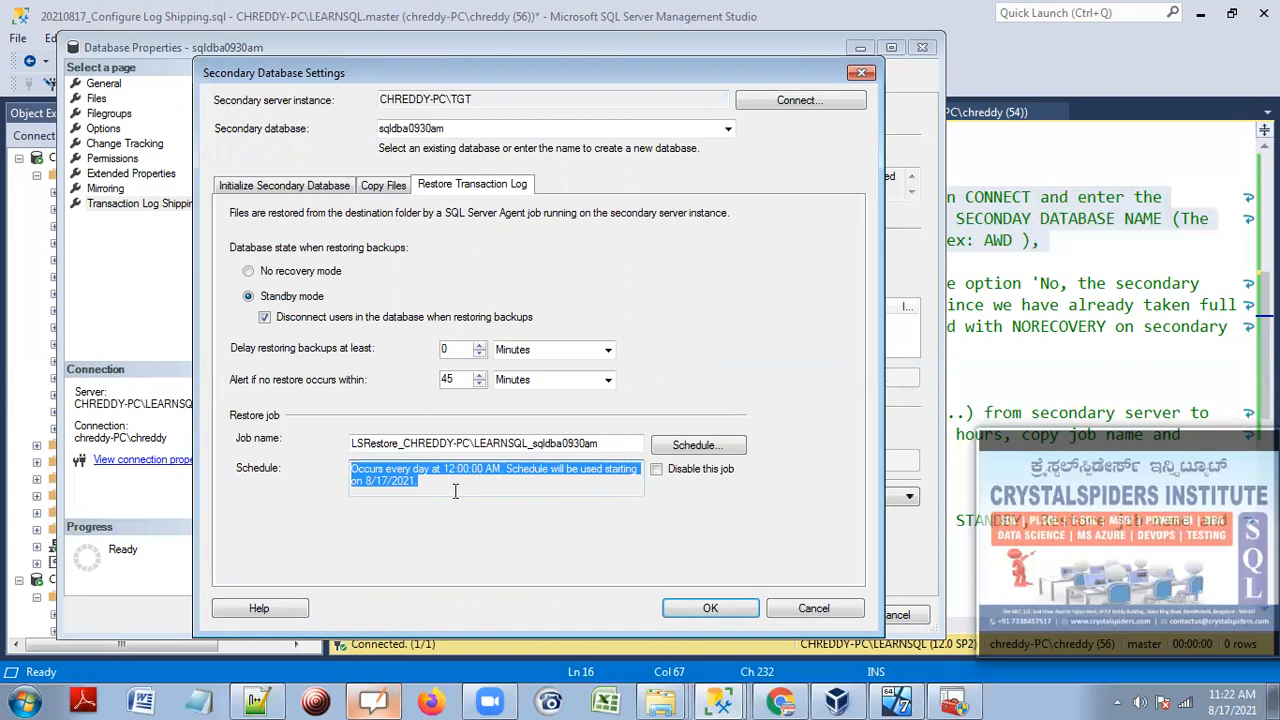
Review the Initialize, Copy Files and restore tabs, then save the secondary database settings.
click(290, 186)
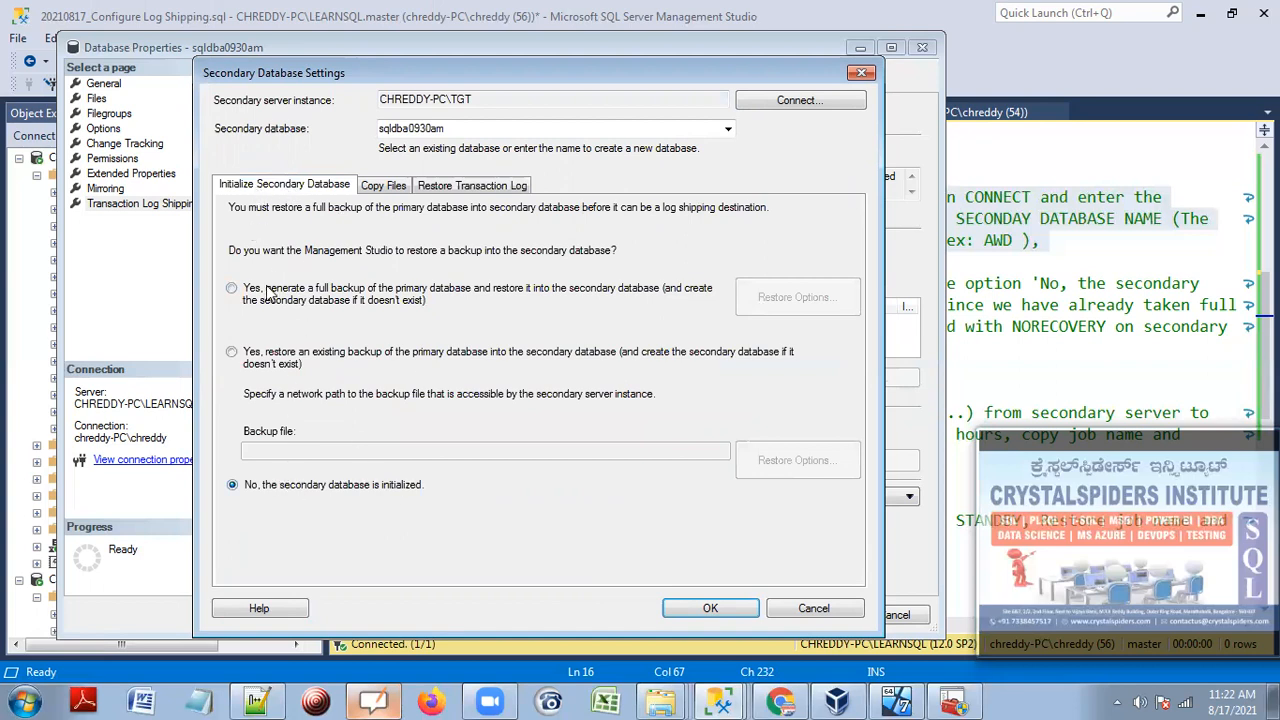
click(384, 186)
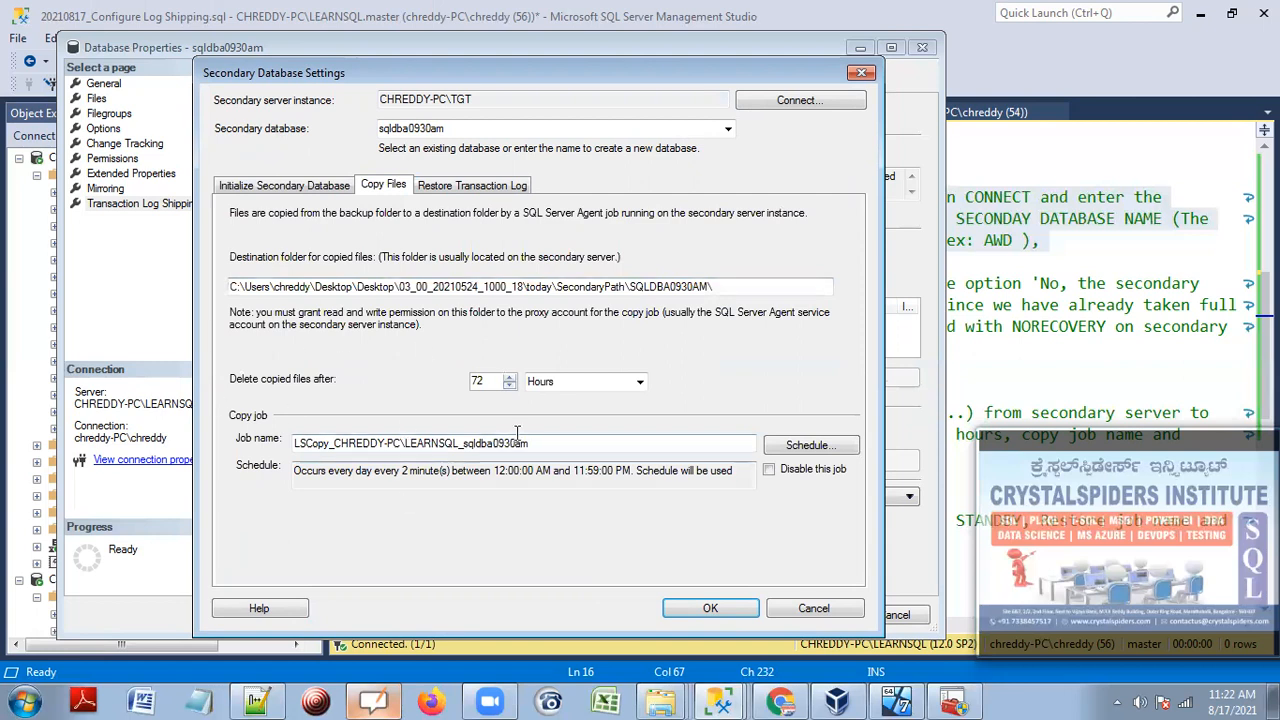
click(451, 186)
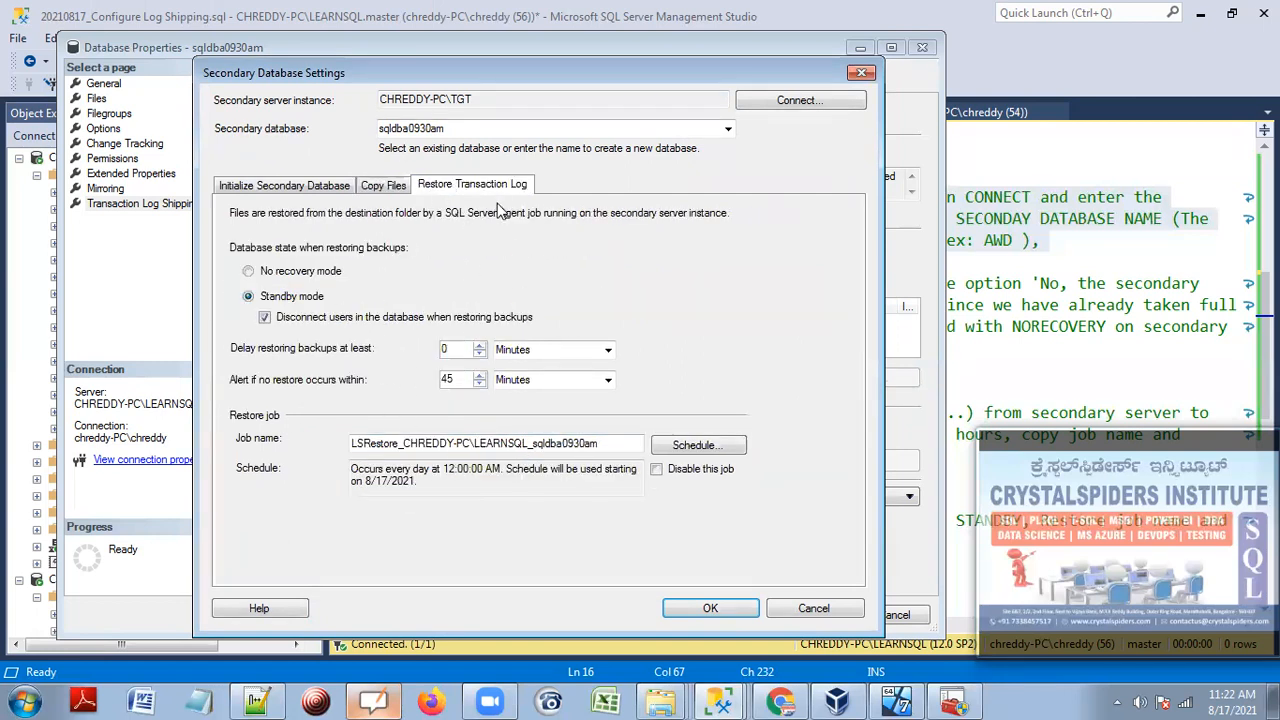
click(712, 608)
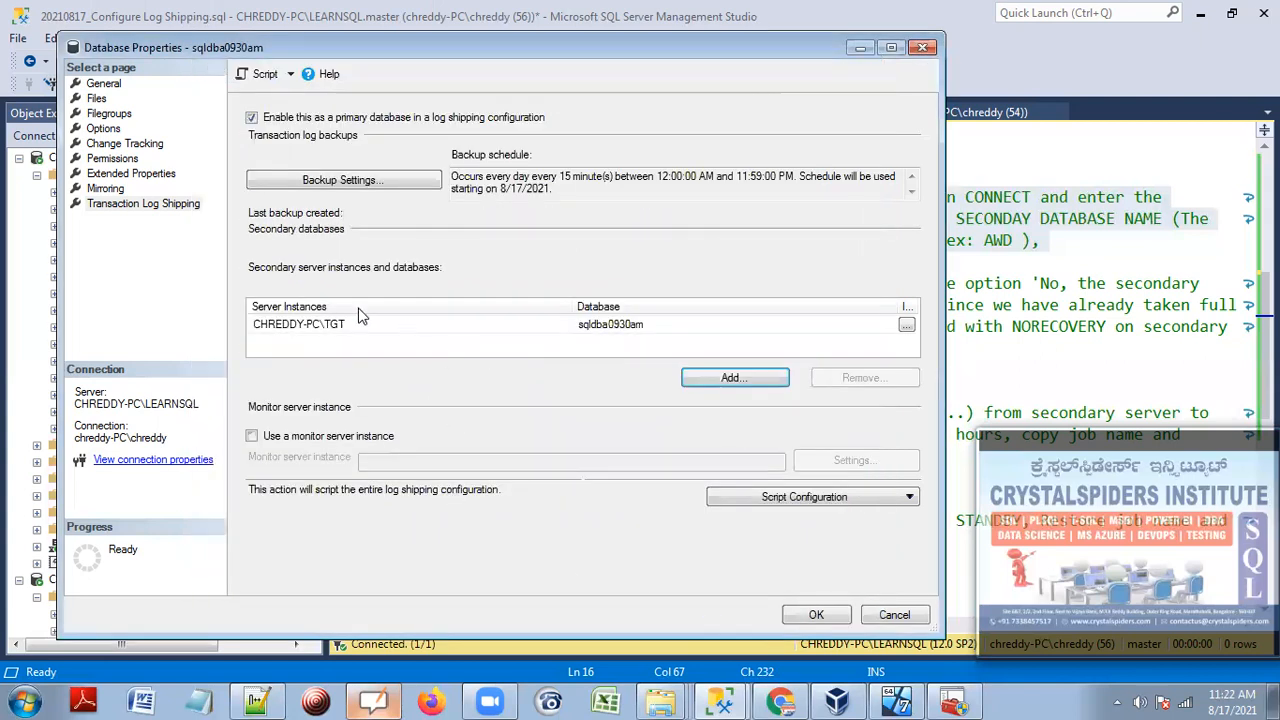
Narrow the Database column, recheck the TGT secondary's settings unchanged, and save the log shipping configuration.
click(568, 325)
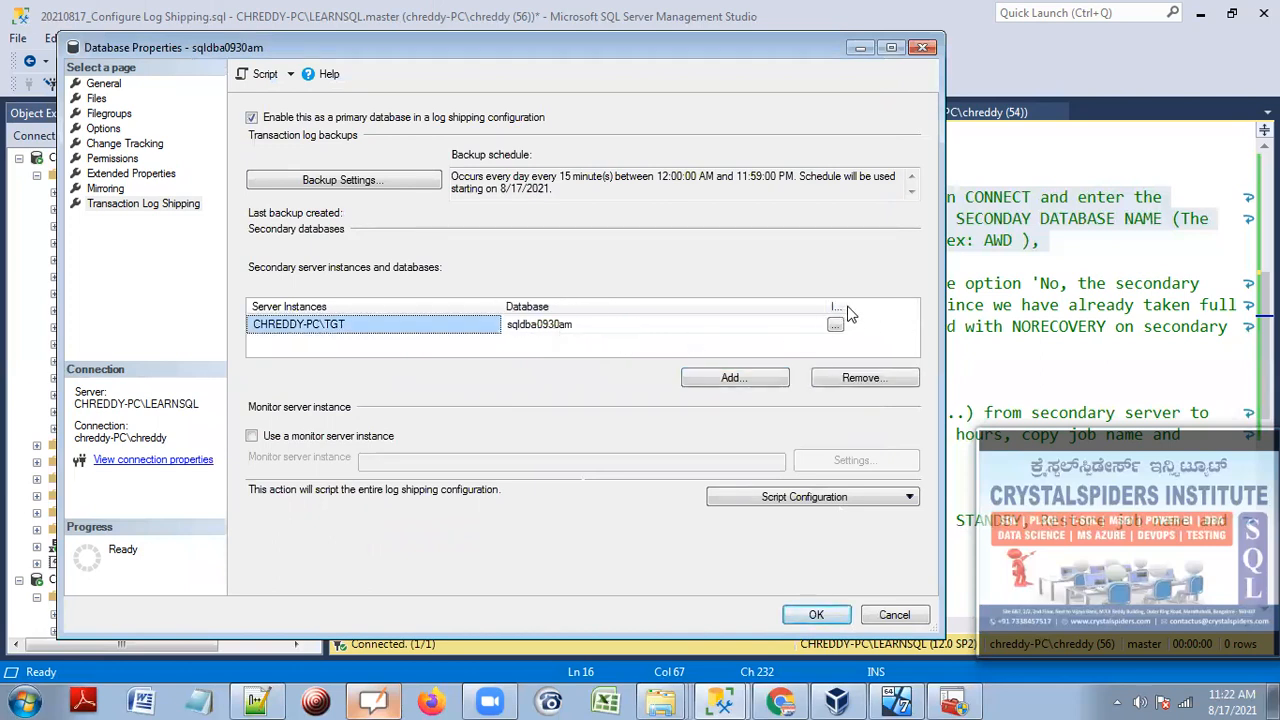
drag(828, 305, 723, 305)
click(729, 327)
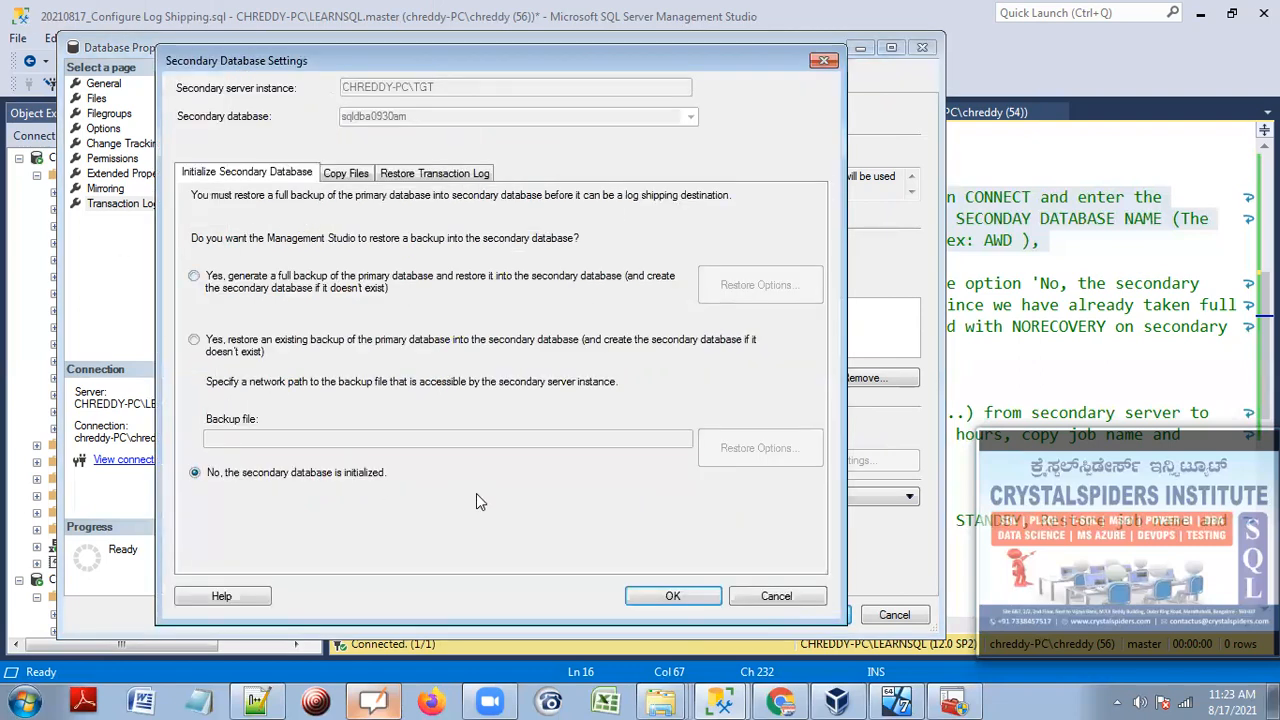
click(346, 173)
click(435, 174)
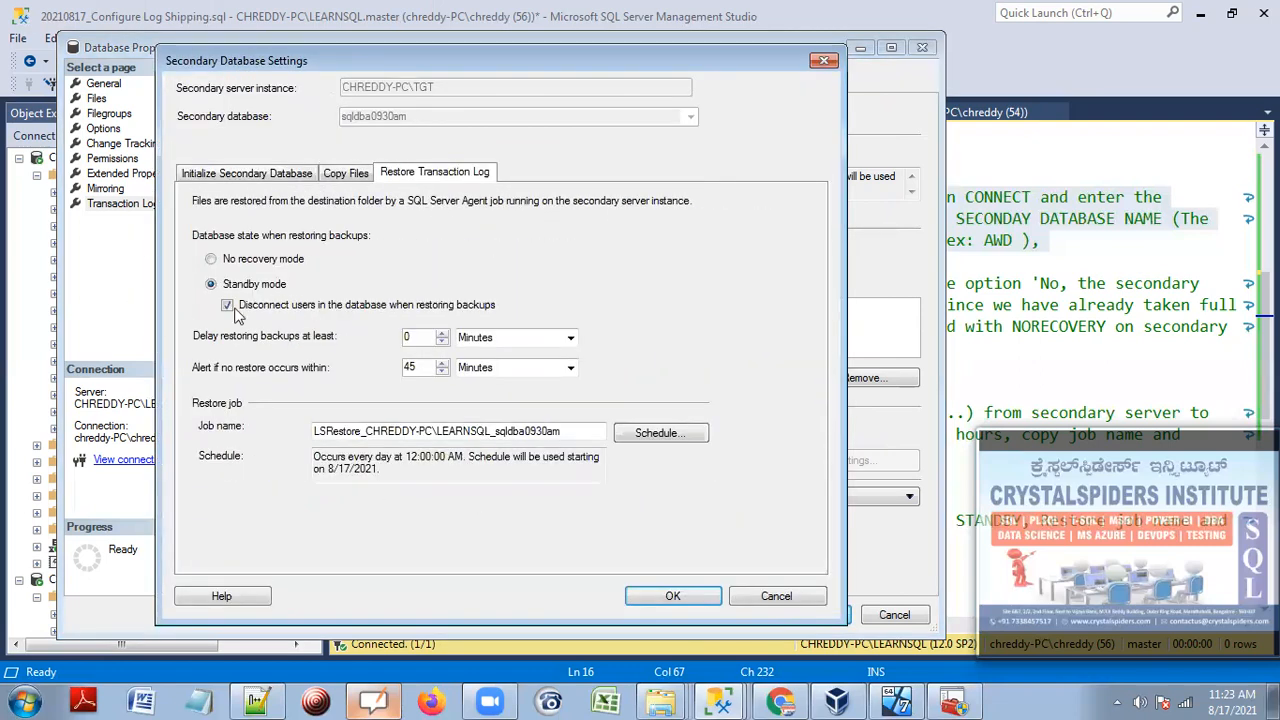
click(708, 592)
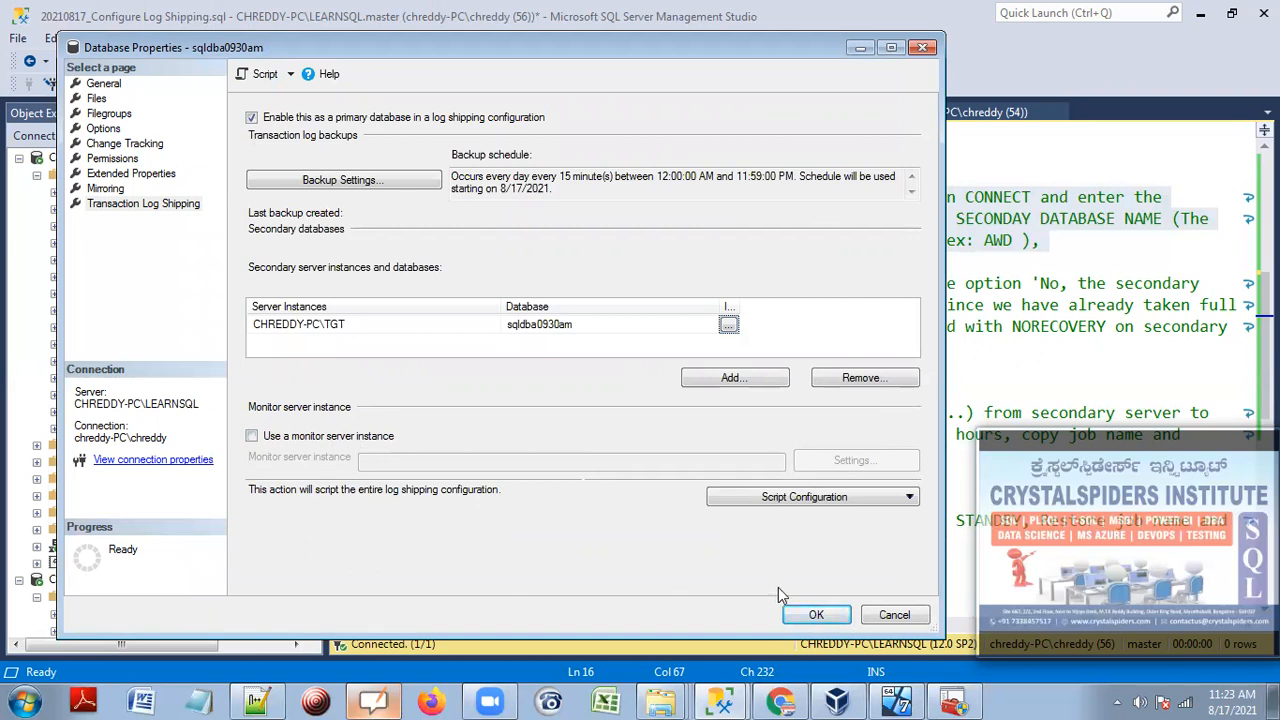
click(814, 614)
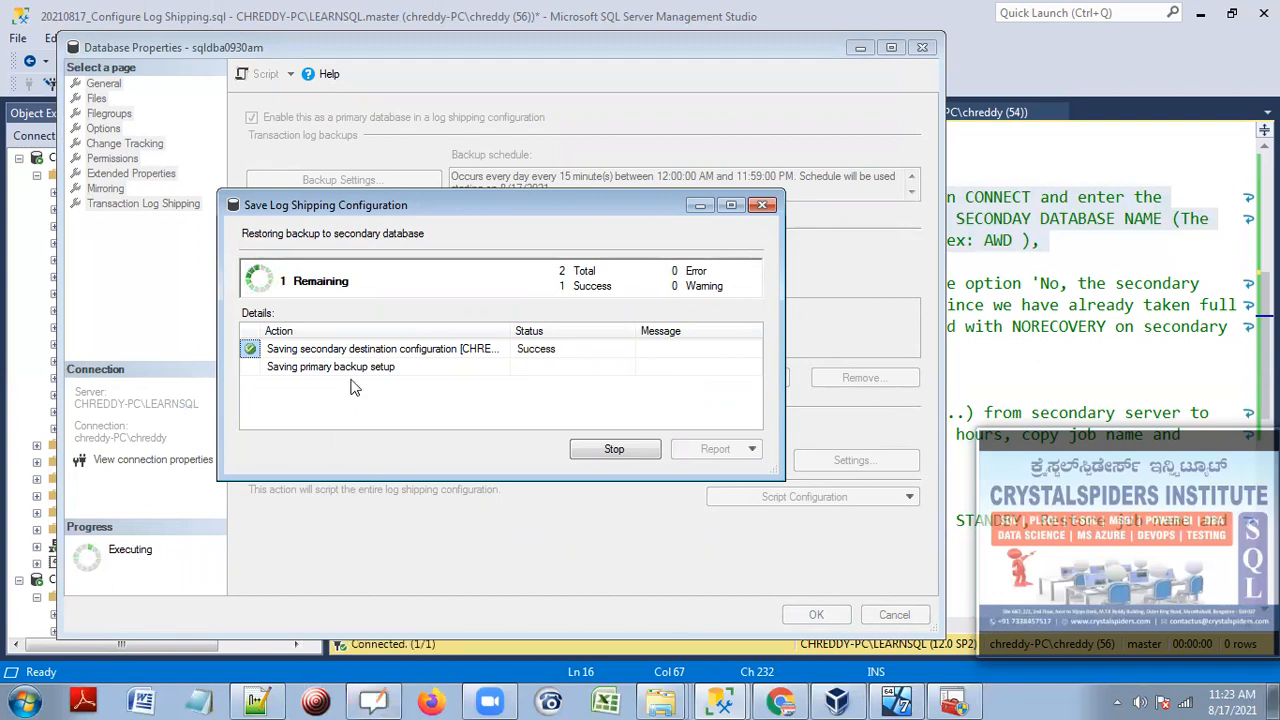
Check the whiteboard diagram, quit OpenBoard, then read and dismiss the successful save results.
click(373, 700)
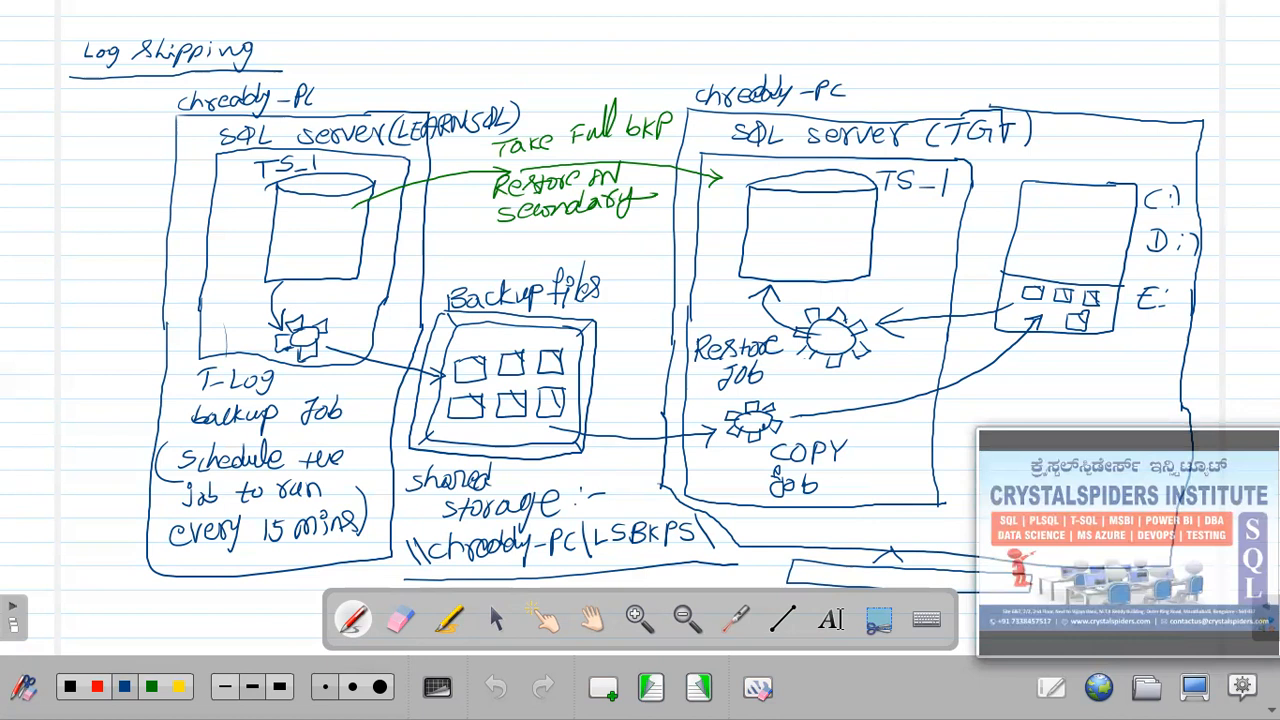
click(1242, 686)
click(1090, 694)
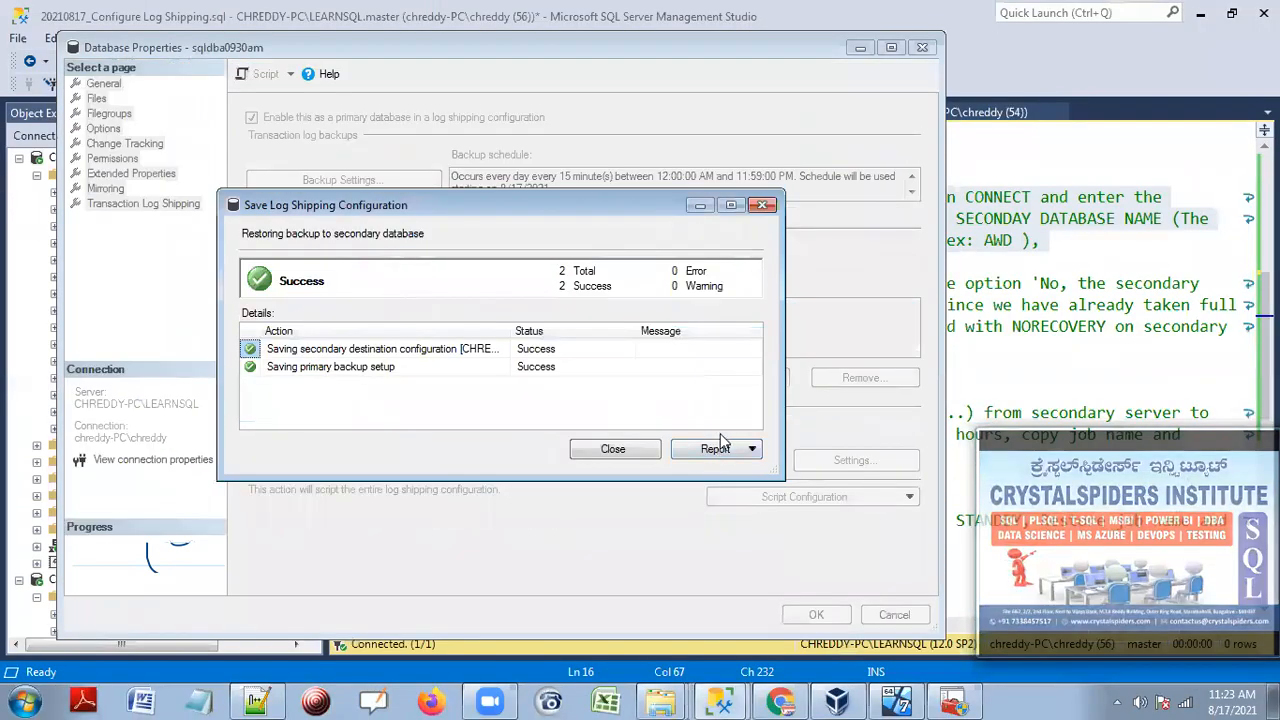
drag(437, 203, 437, 147)
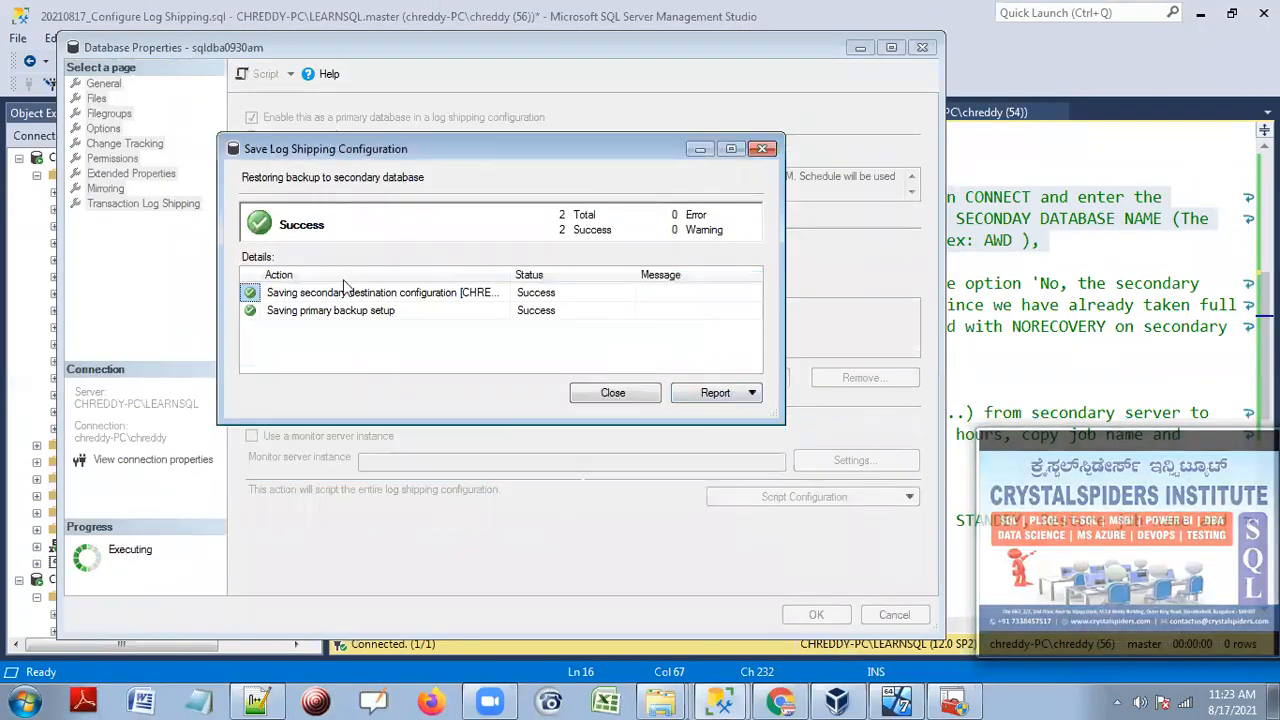
click(613, 393)
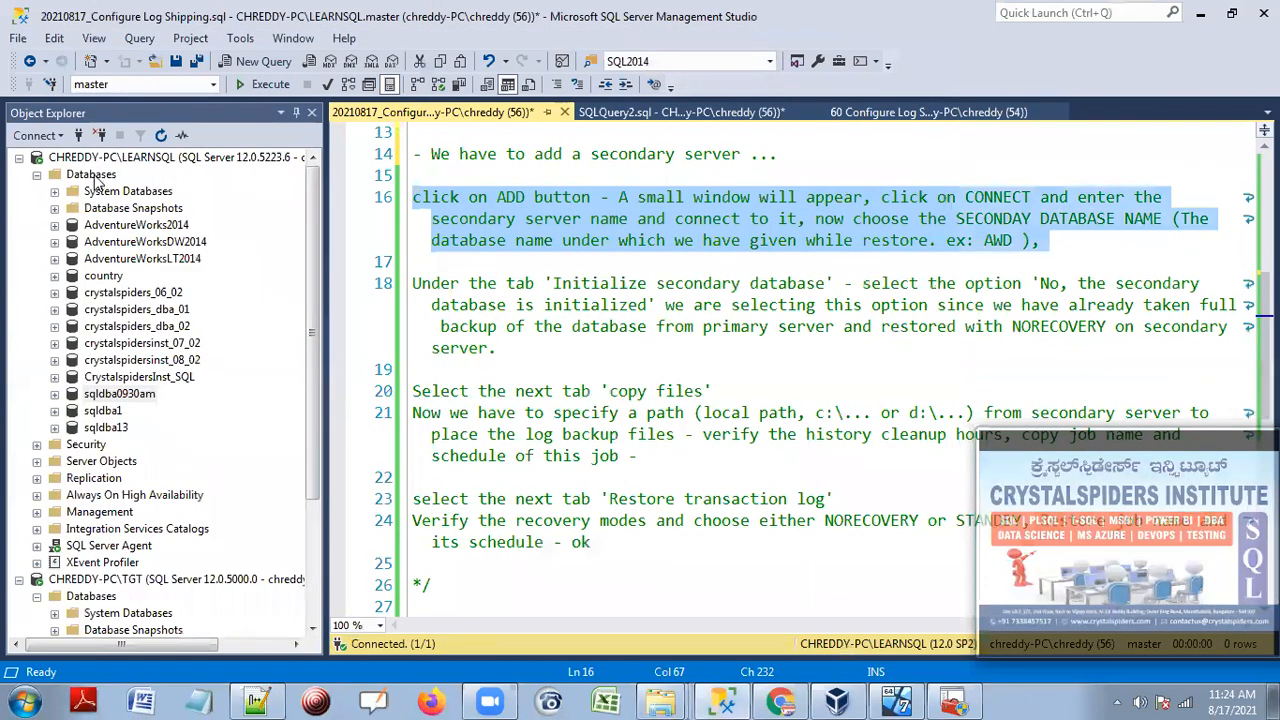
Refresh the primary's databases and check the secondary's databases for the restoring state.
click(97, 175)
click(161, 135)
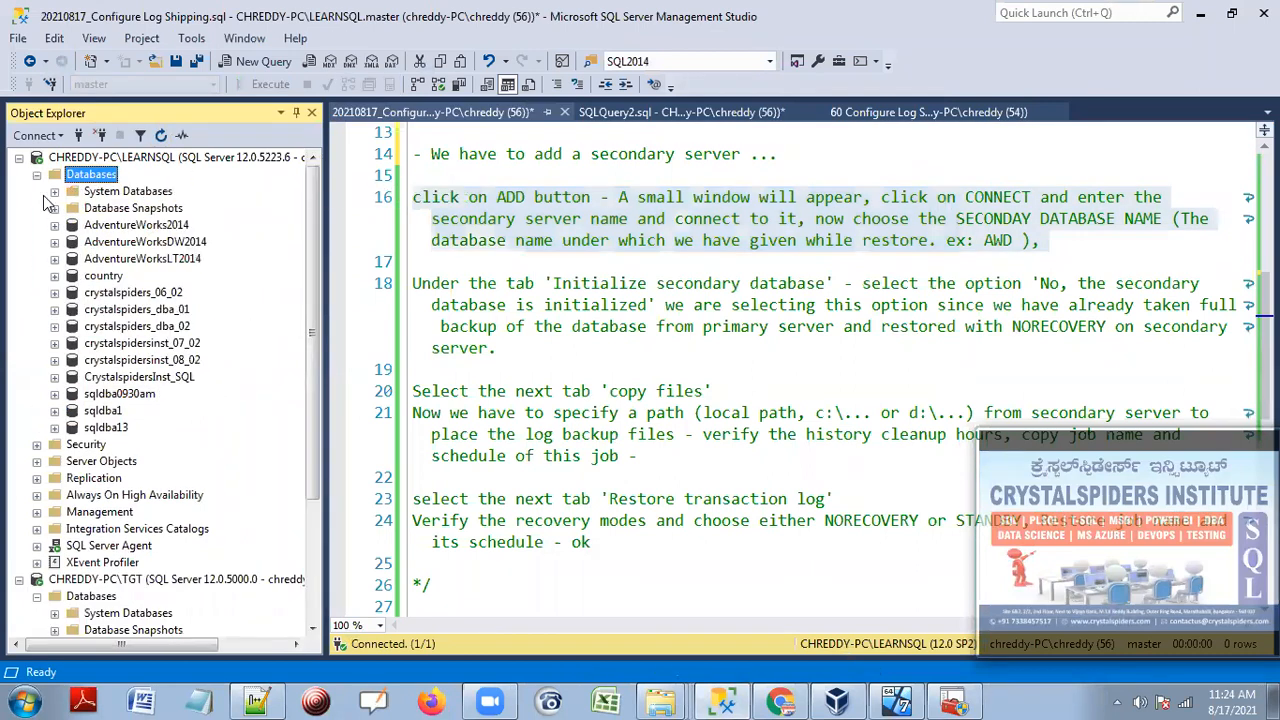
click(36, 175)
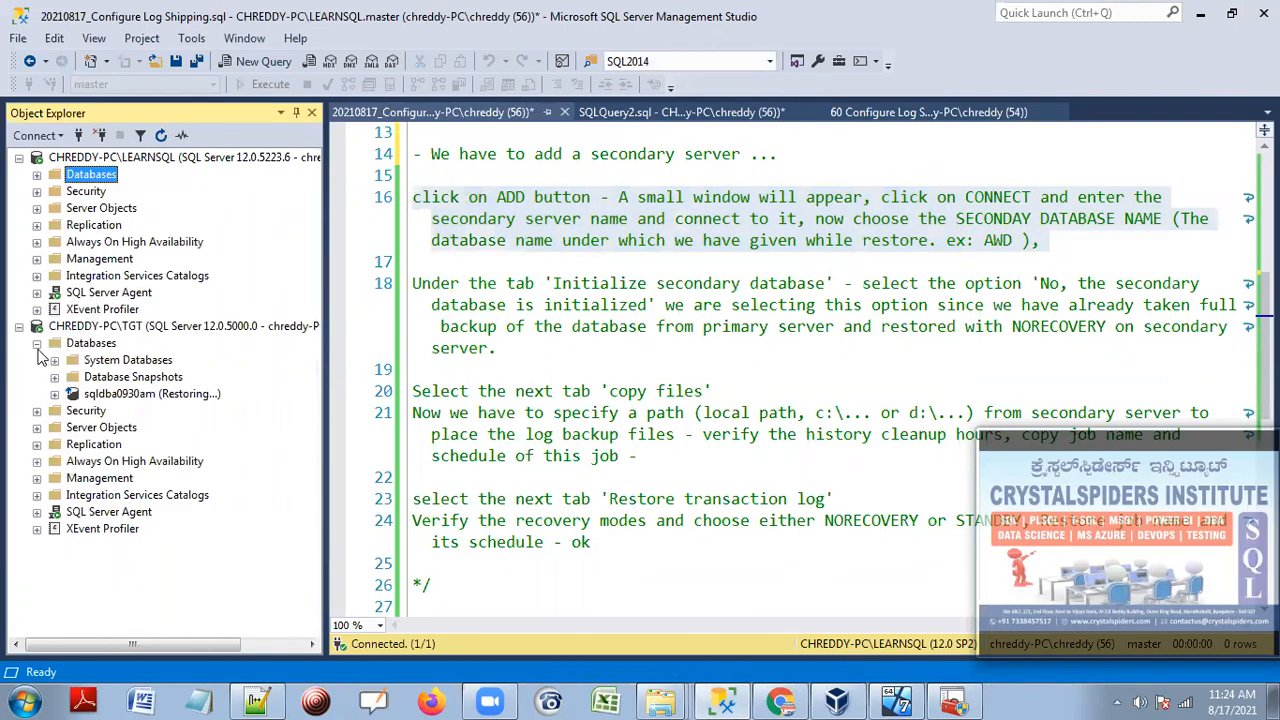
click(36, 343)
click(36, 343)
click(36, 343)
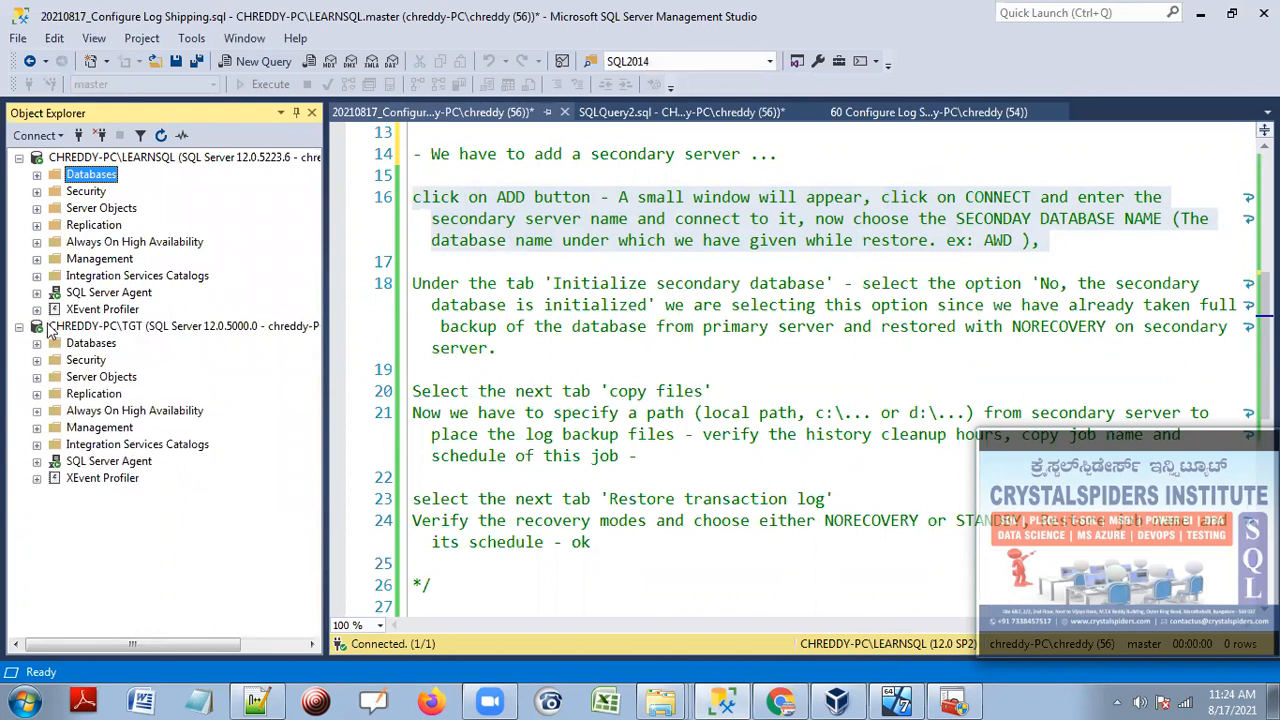
Open the primary server's SQL Server Agent Job Activity Monitor full screen.
click(98, 293)
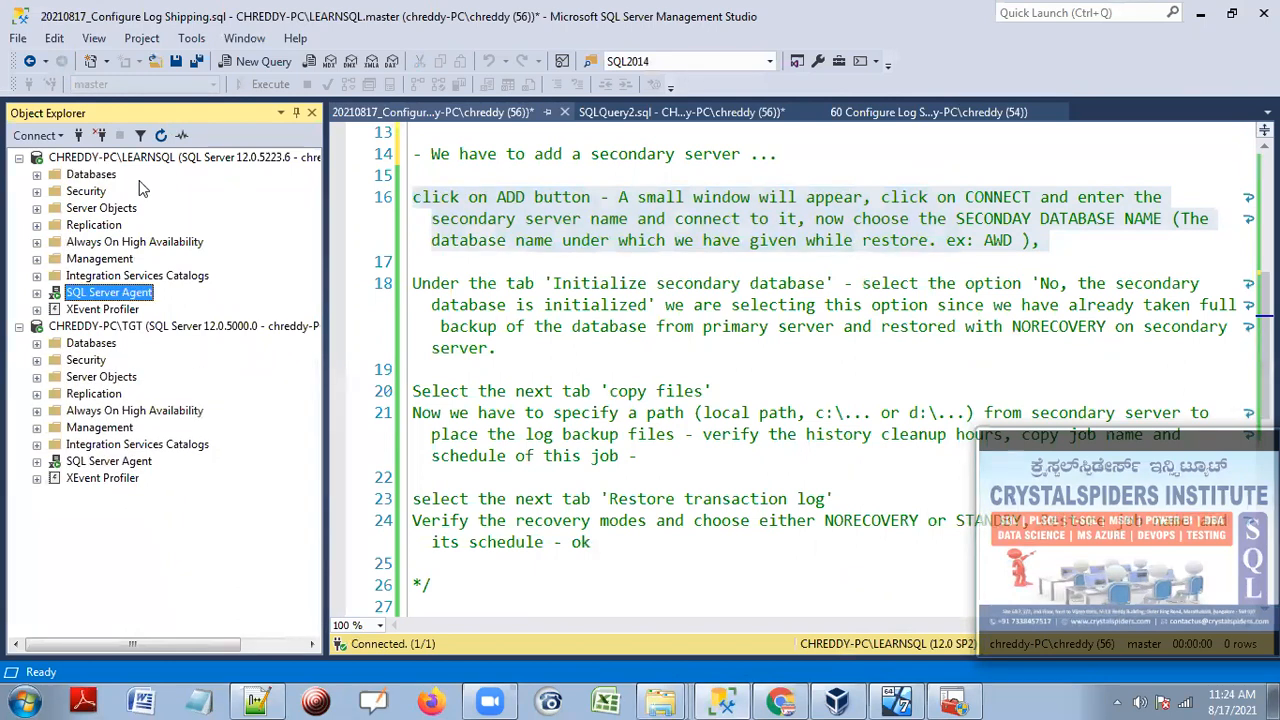
click(37, 293)
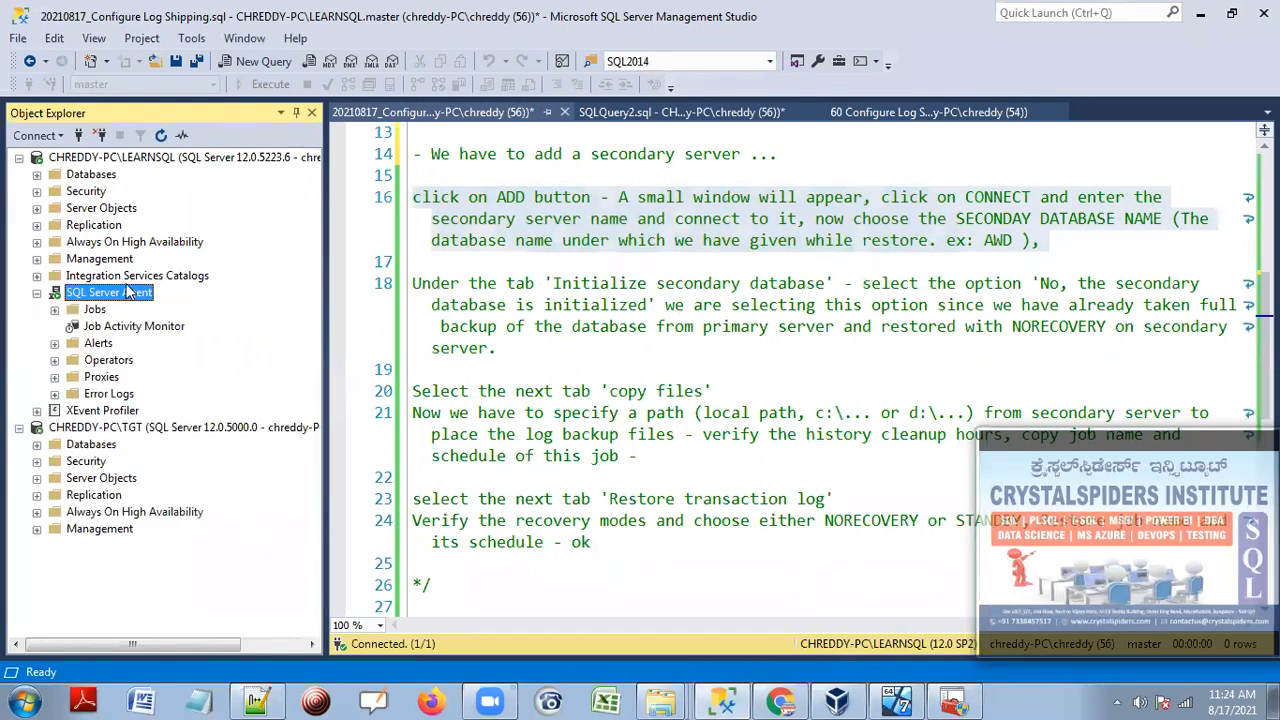
double_click(132, 327)
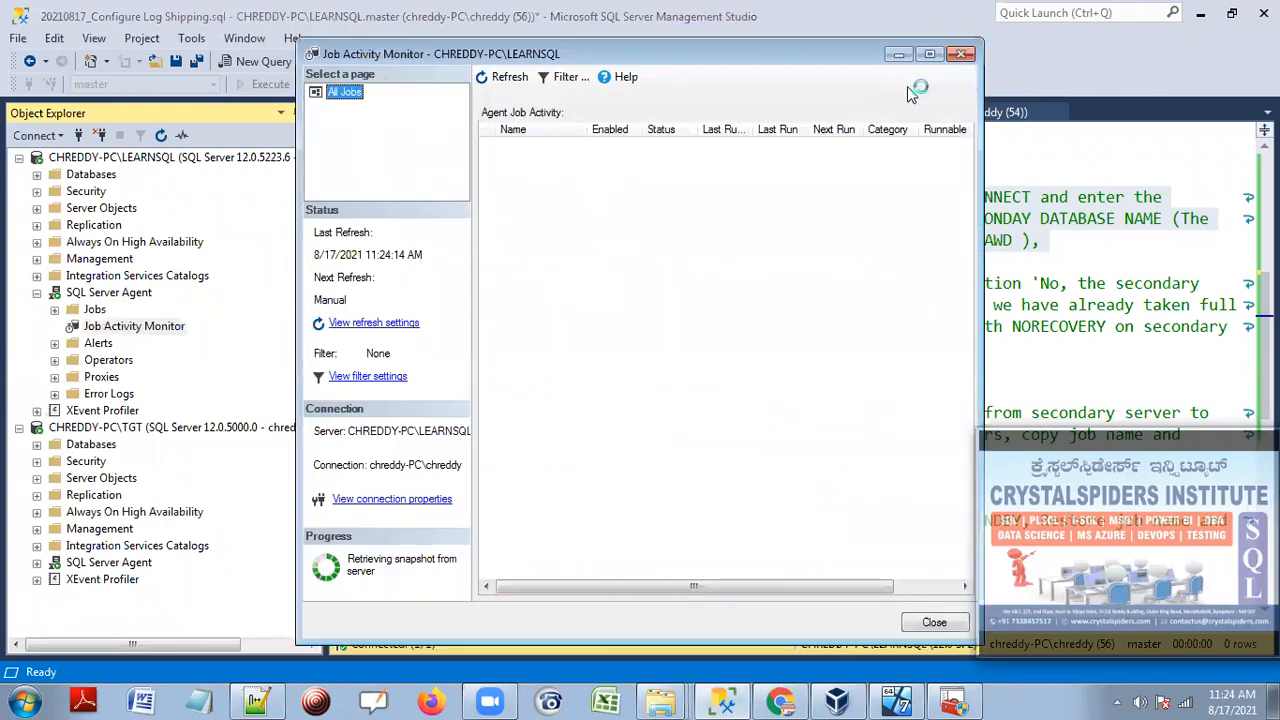
click(930, 54)
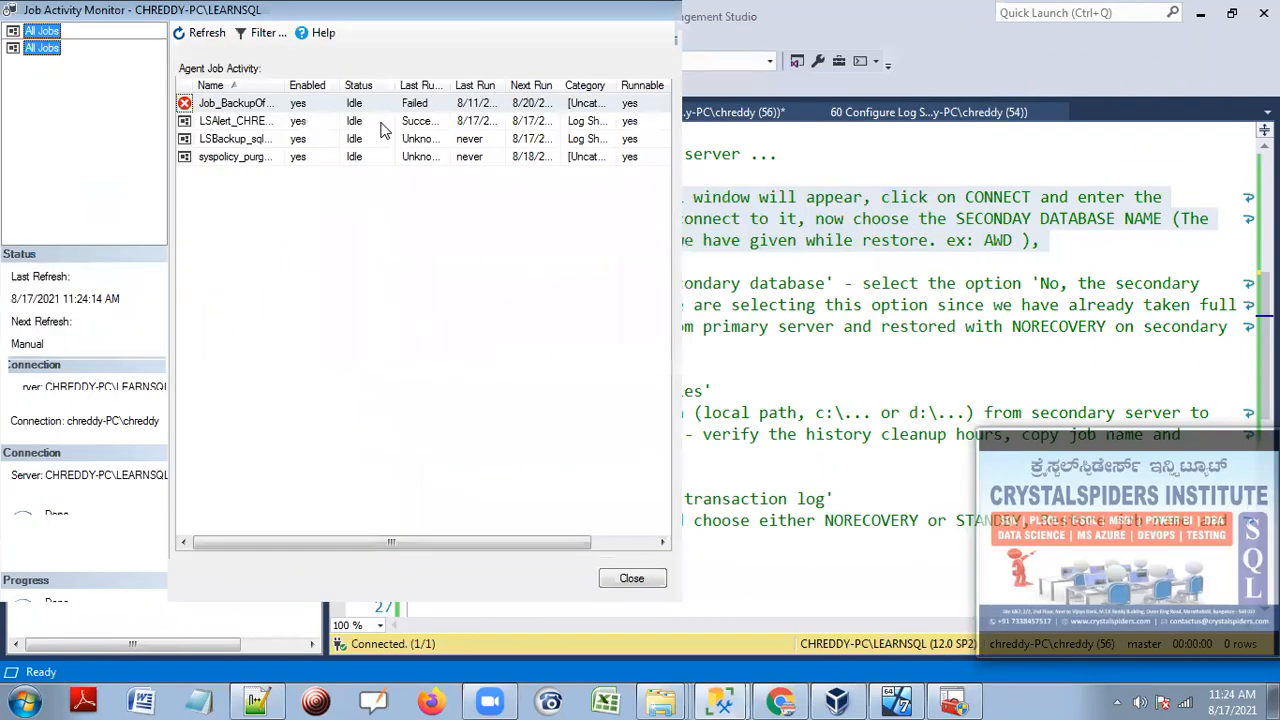
Disable the failed Job_BackupOfDBA1Database job and refresh the job list.
click(280, 107)
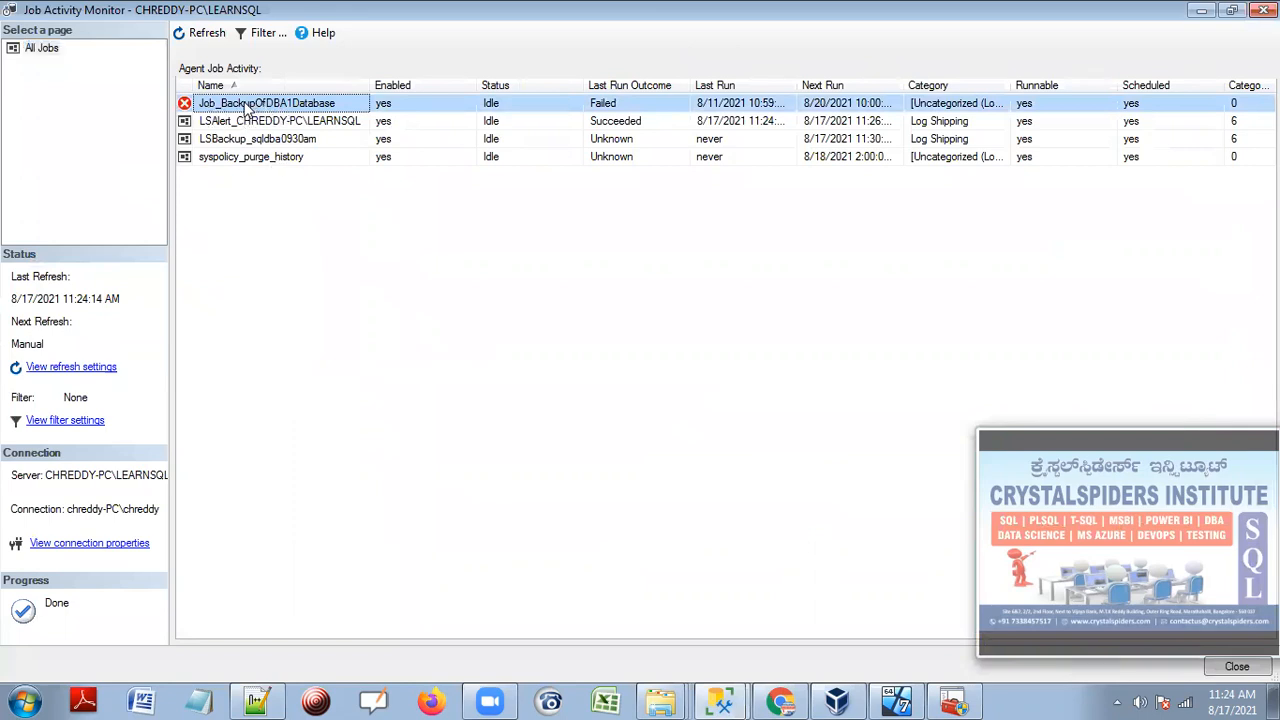
right_click(246, 106)
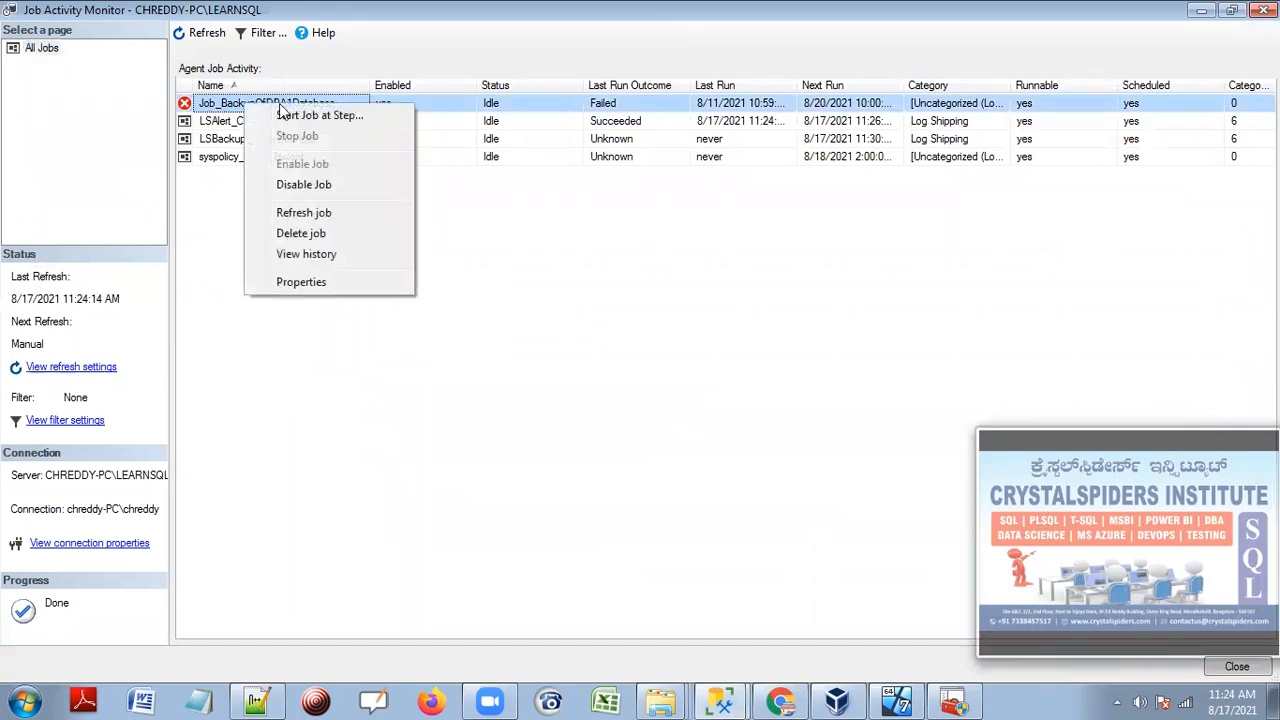
click(311, 188)
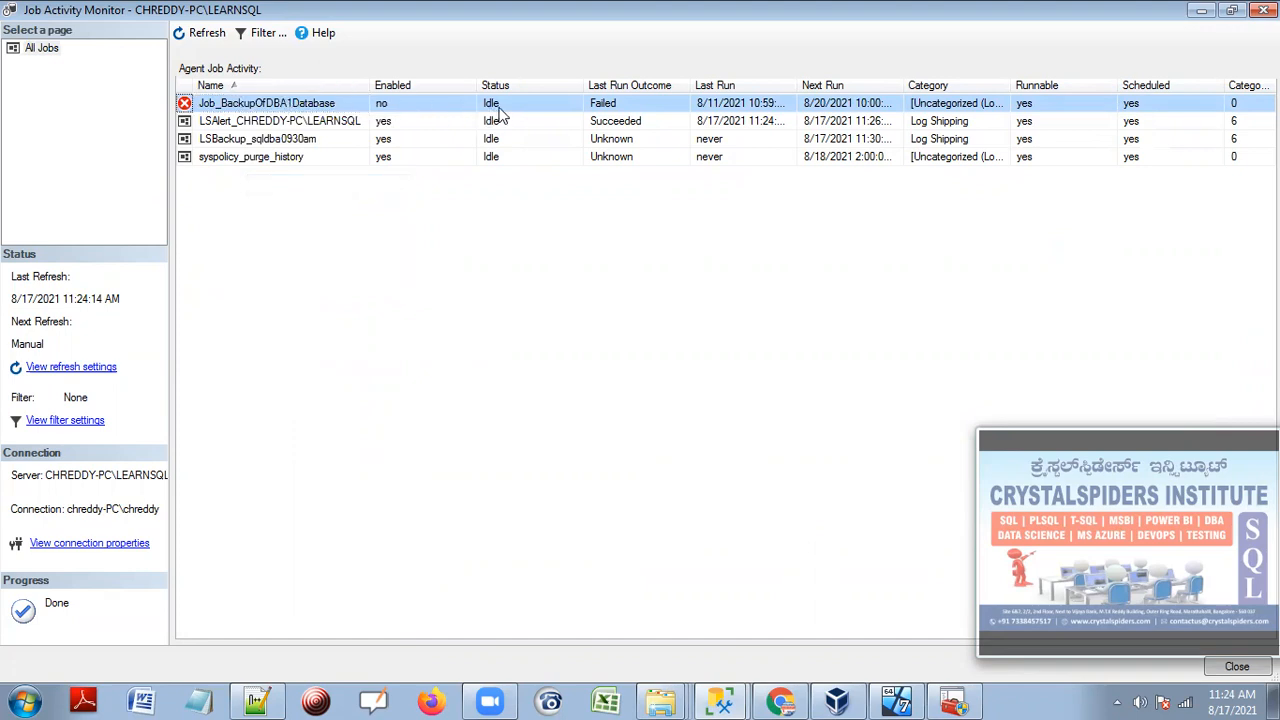
click(199, 33)
Review the LSAlert and LSBackup_sqldba0930am jobs, narrowing Enabled and widening Next Run columns.
click(248, 157)
click(240, 140)
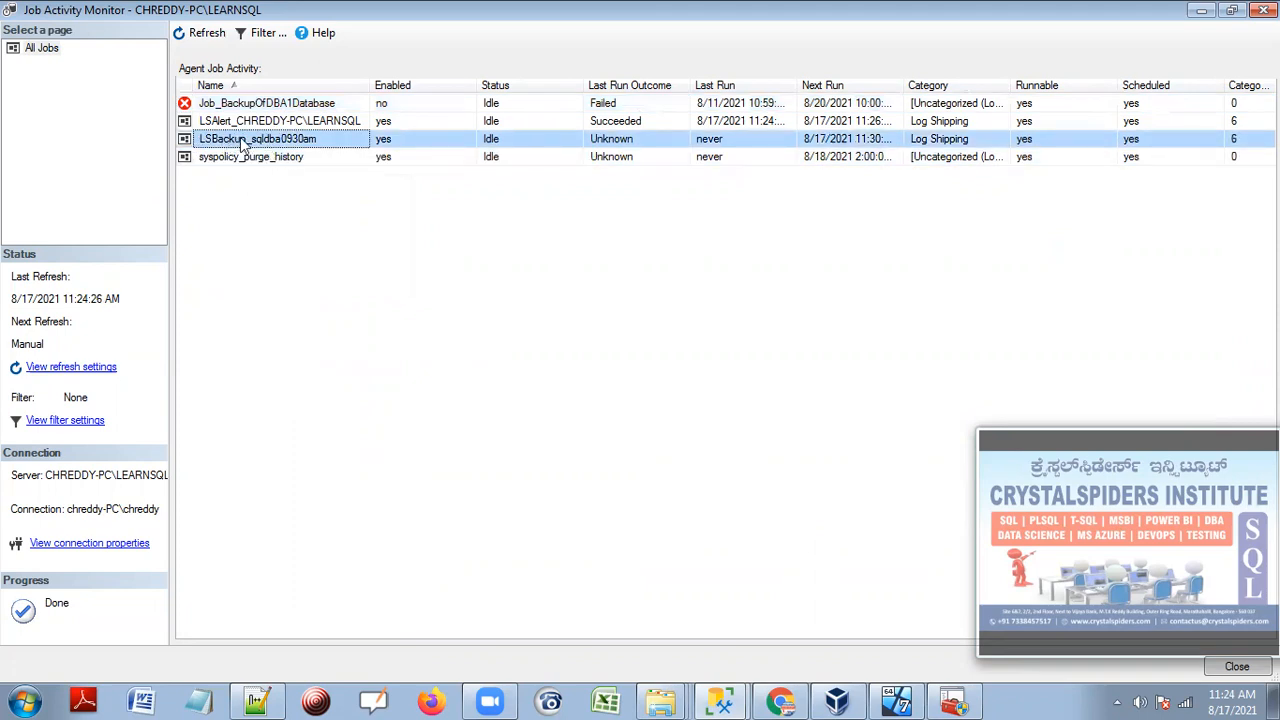
drag(1008, 85, 1160, 88)
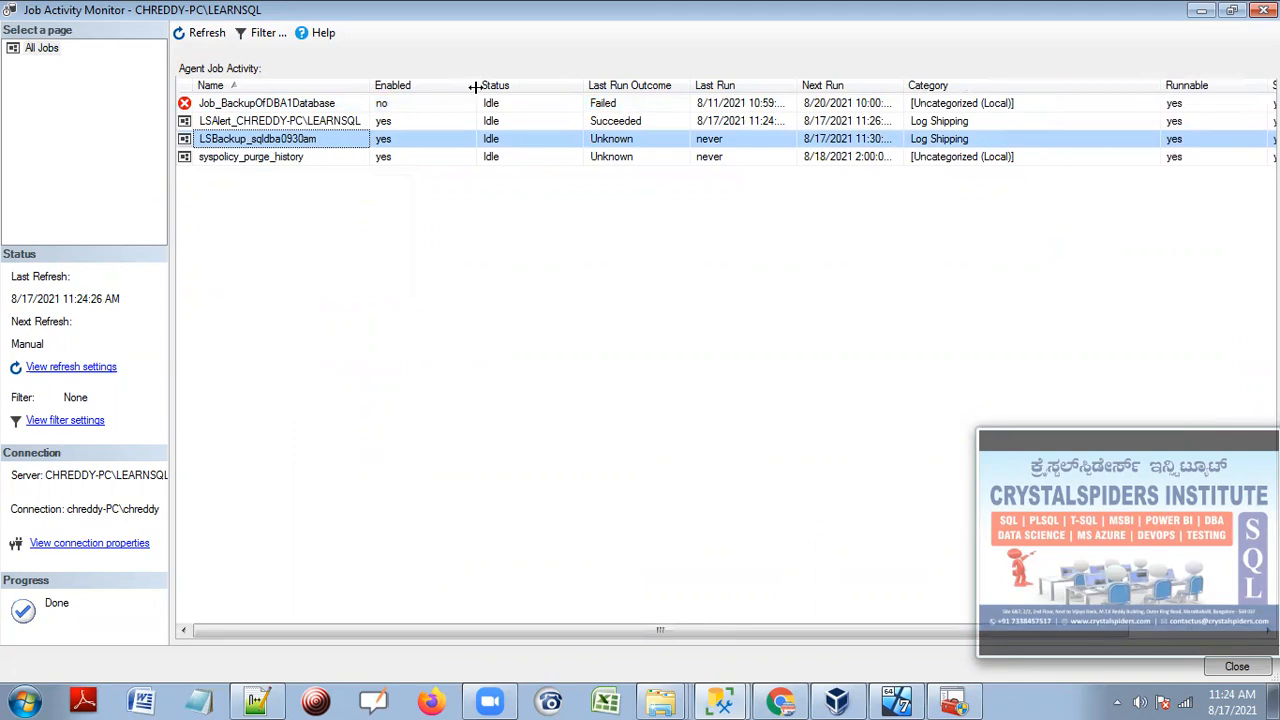
drag(475, 87, 445, 86)
click(306, 124)
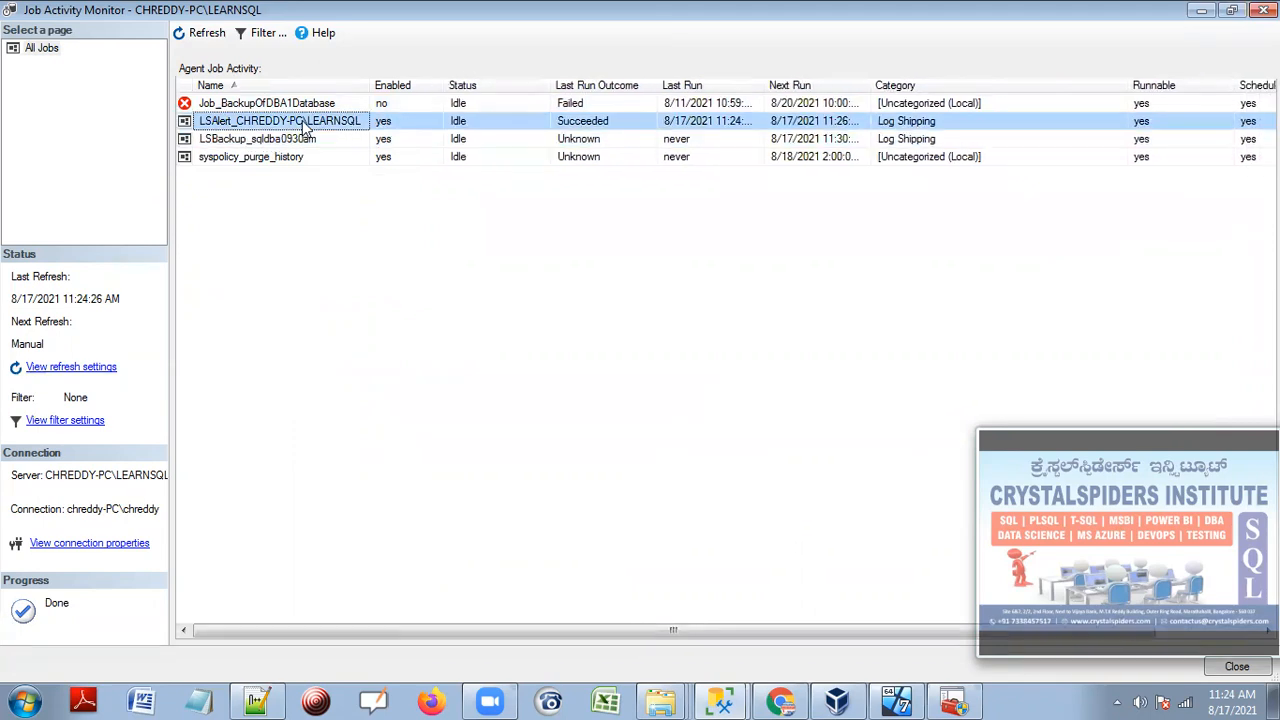
click(298, 140)
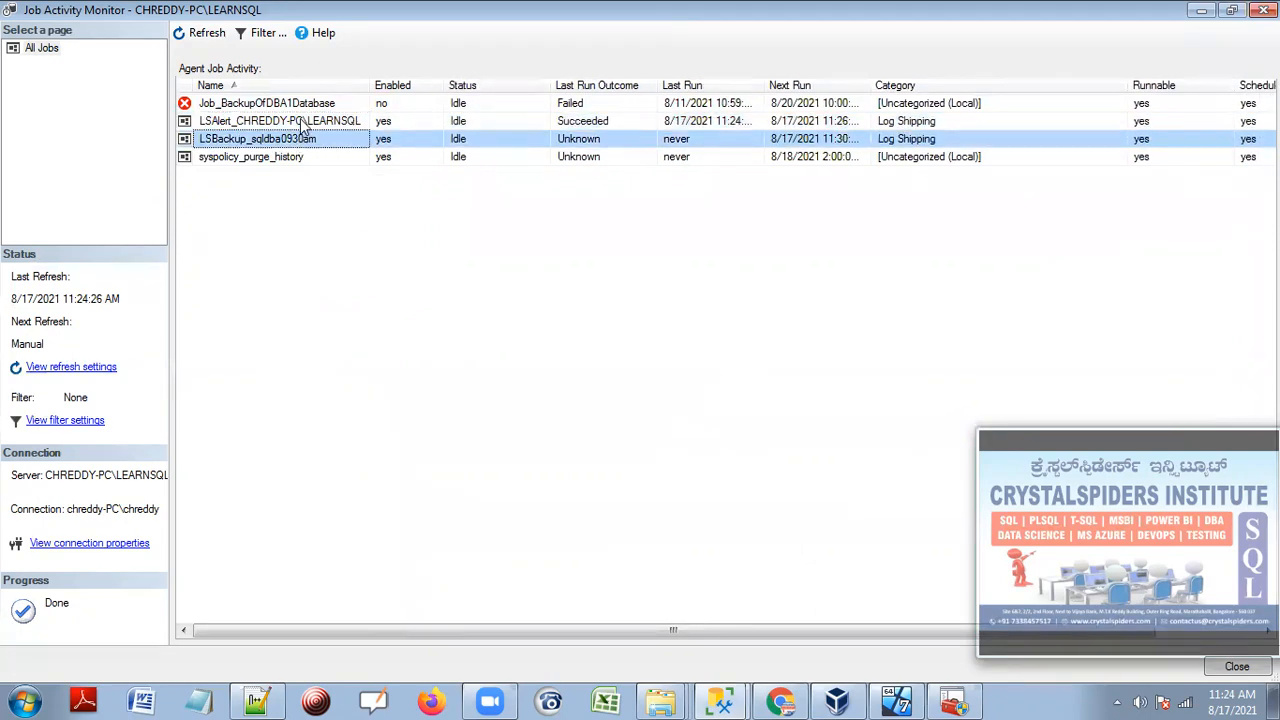
click(303, 121)
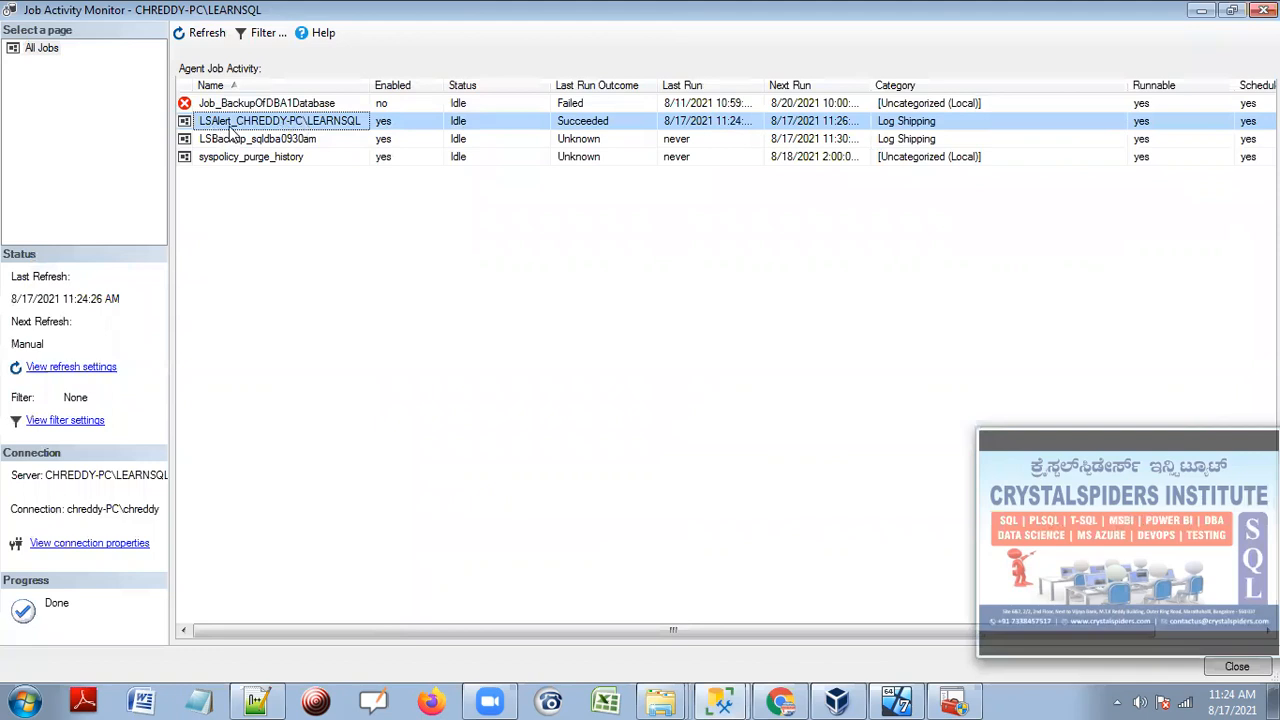
click(241, 140)
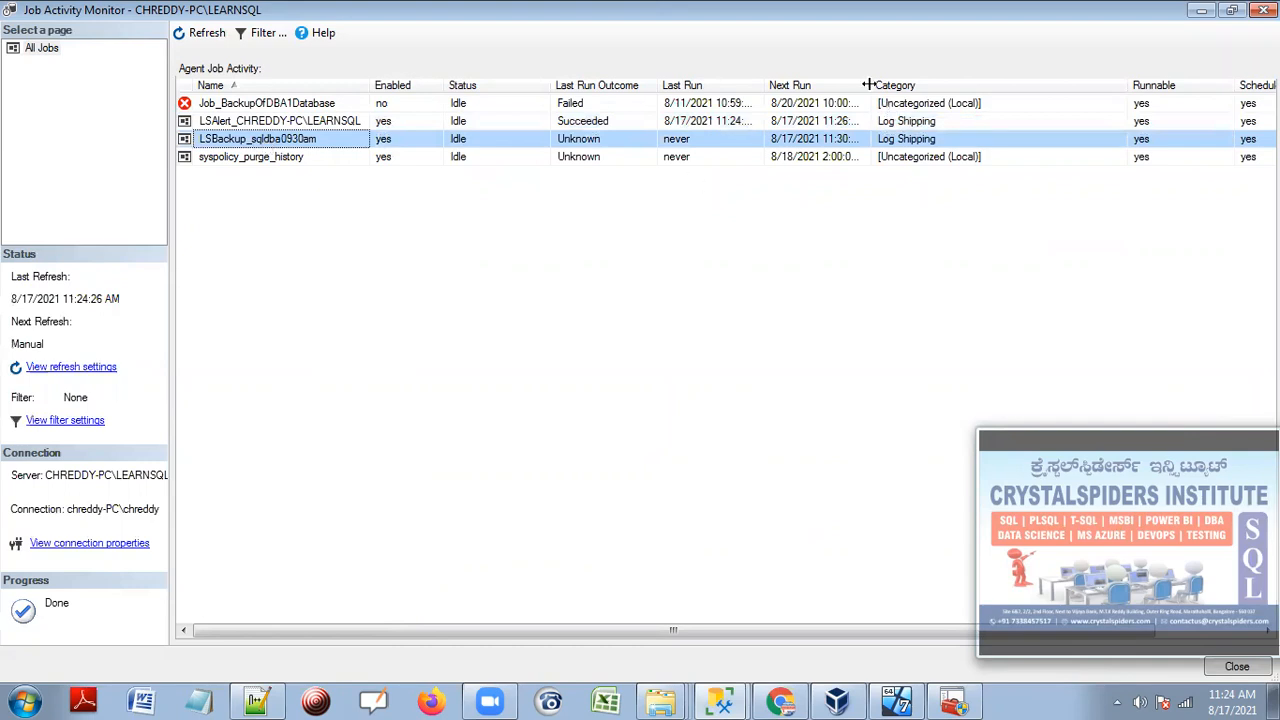
drag(868, 85, 1002, 86)
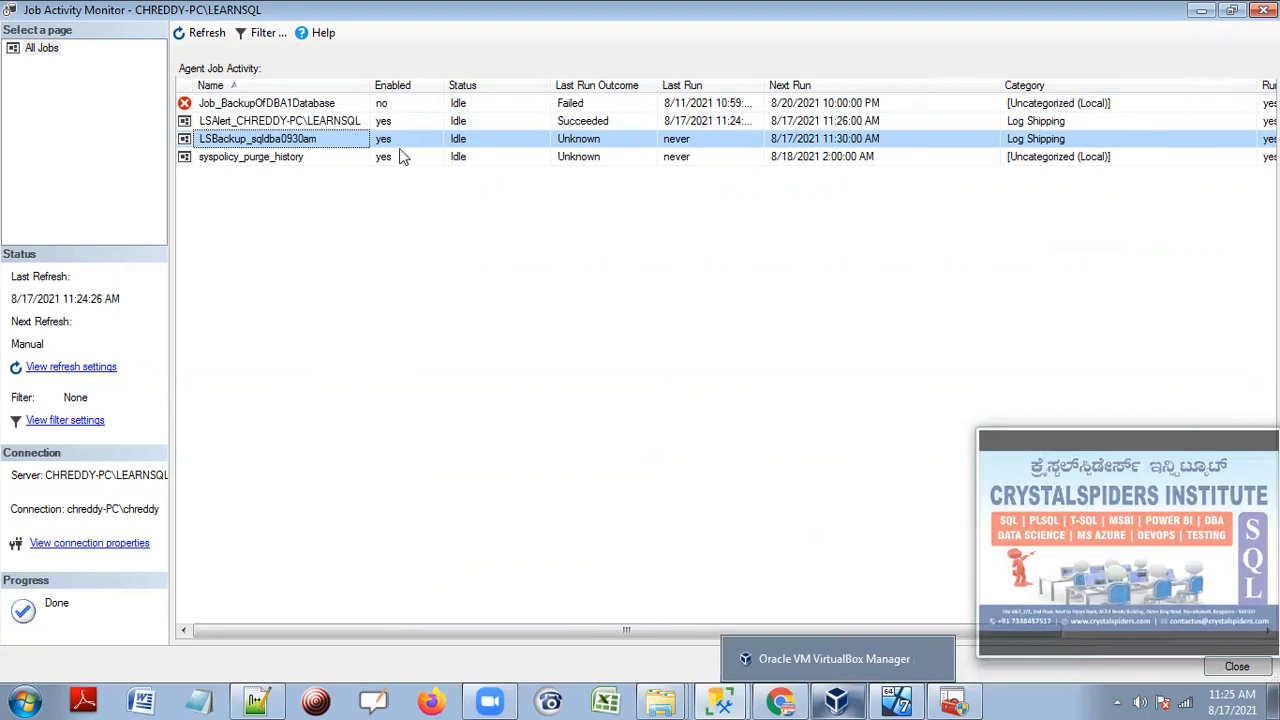
Start the LSBackup_sqldba0930am job, widen Last Run, and refresh to confirm it succeeded.
right_click(343, 138)
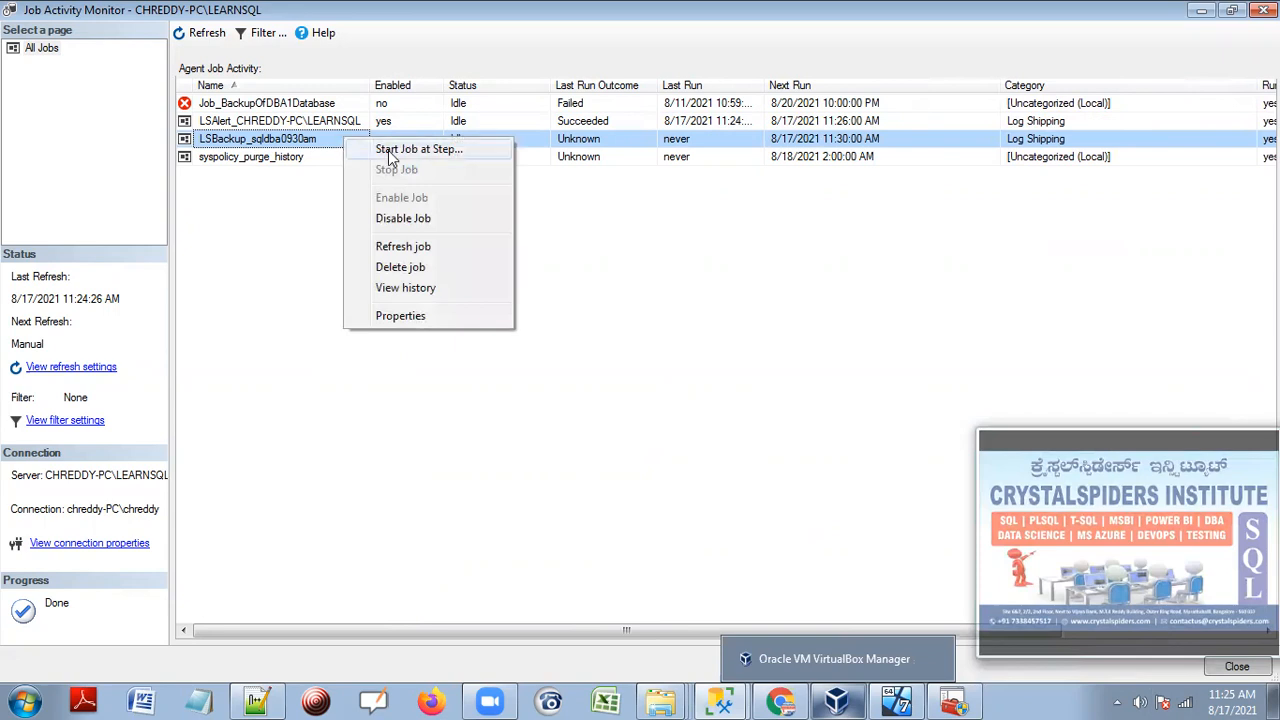
click(388, 150)
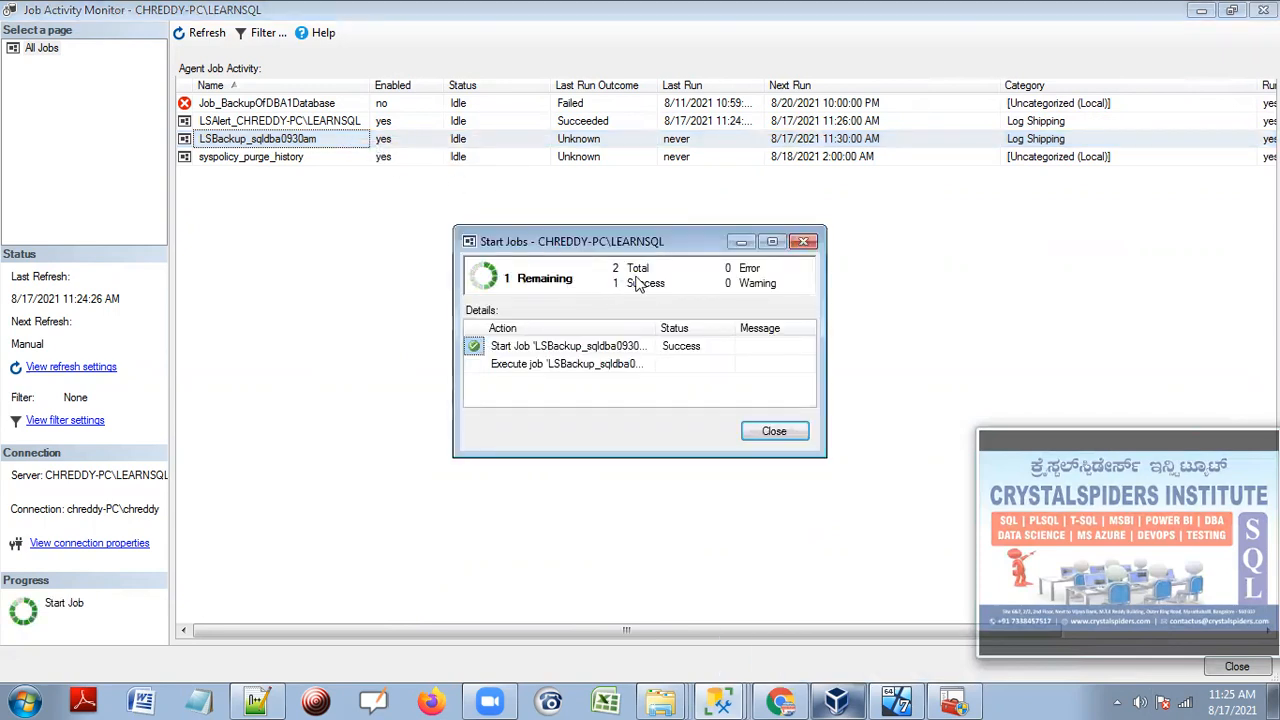
click(803, 242)
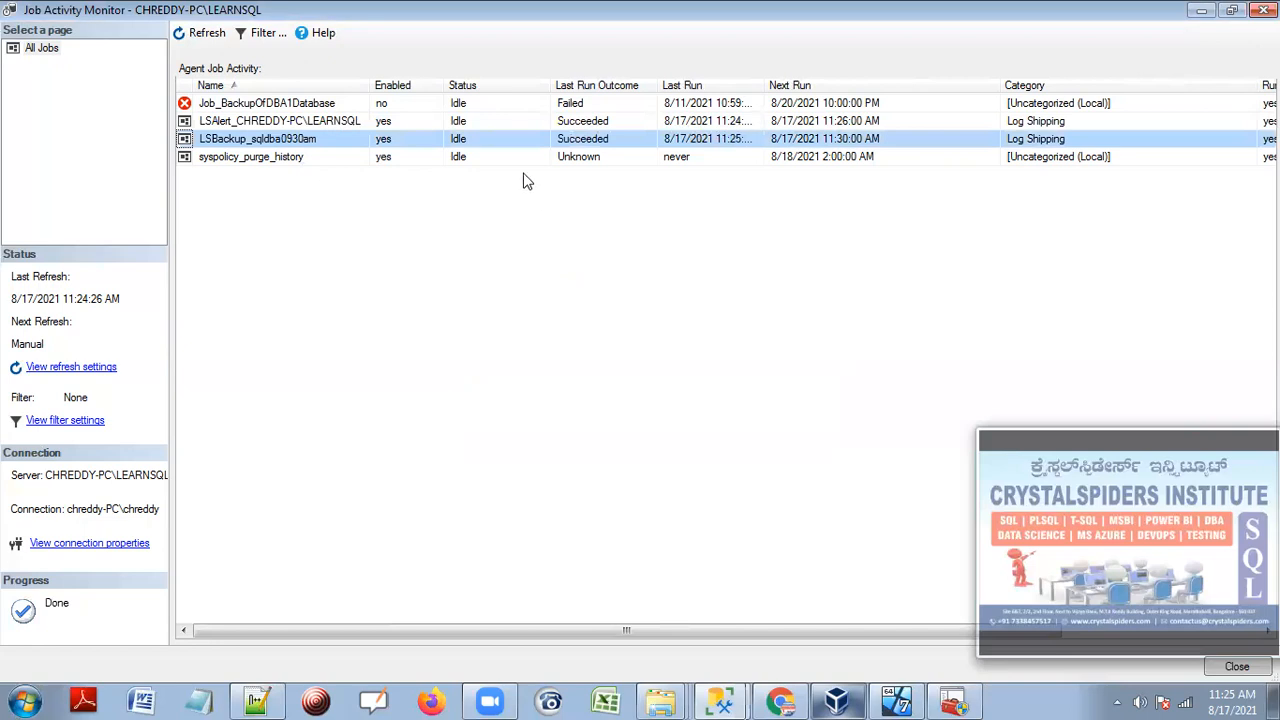
drag(770, 82, 806, 82)
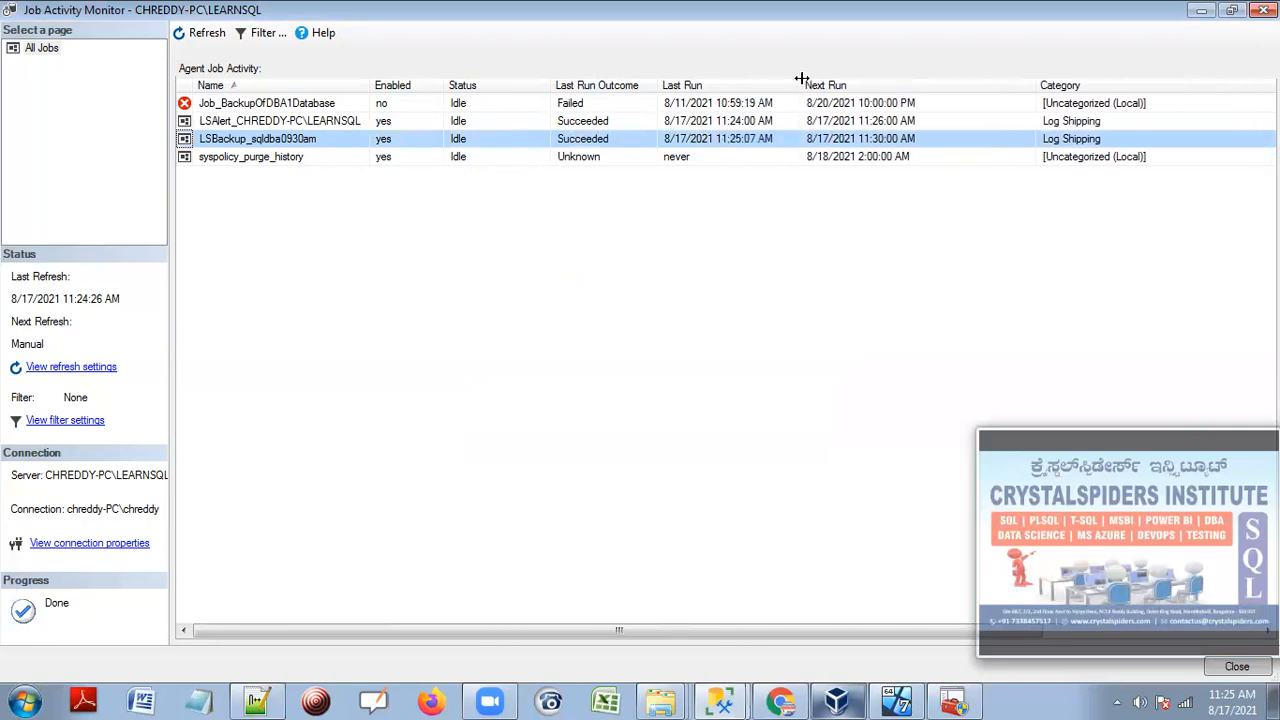
click(207, 33)
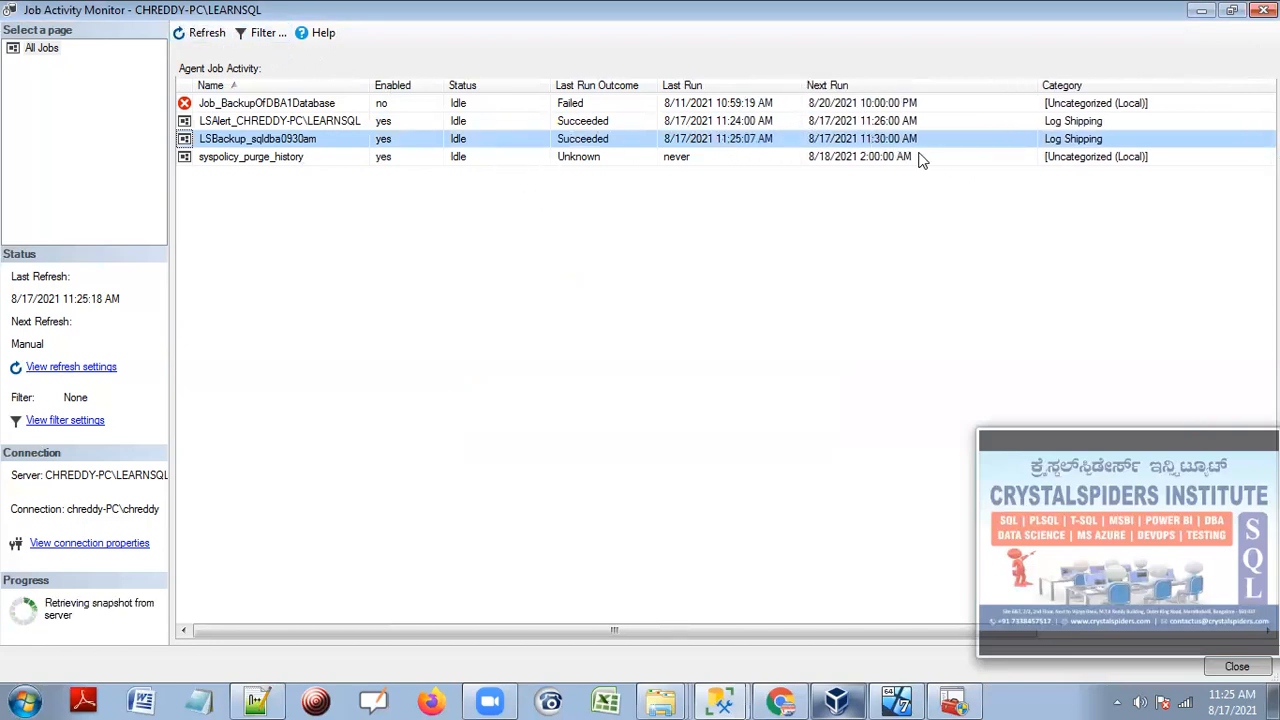
click(660, 700)
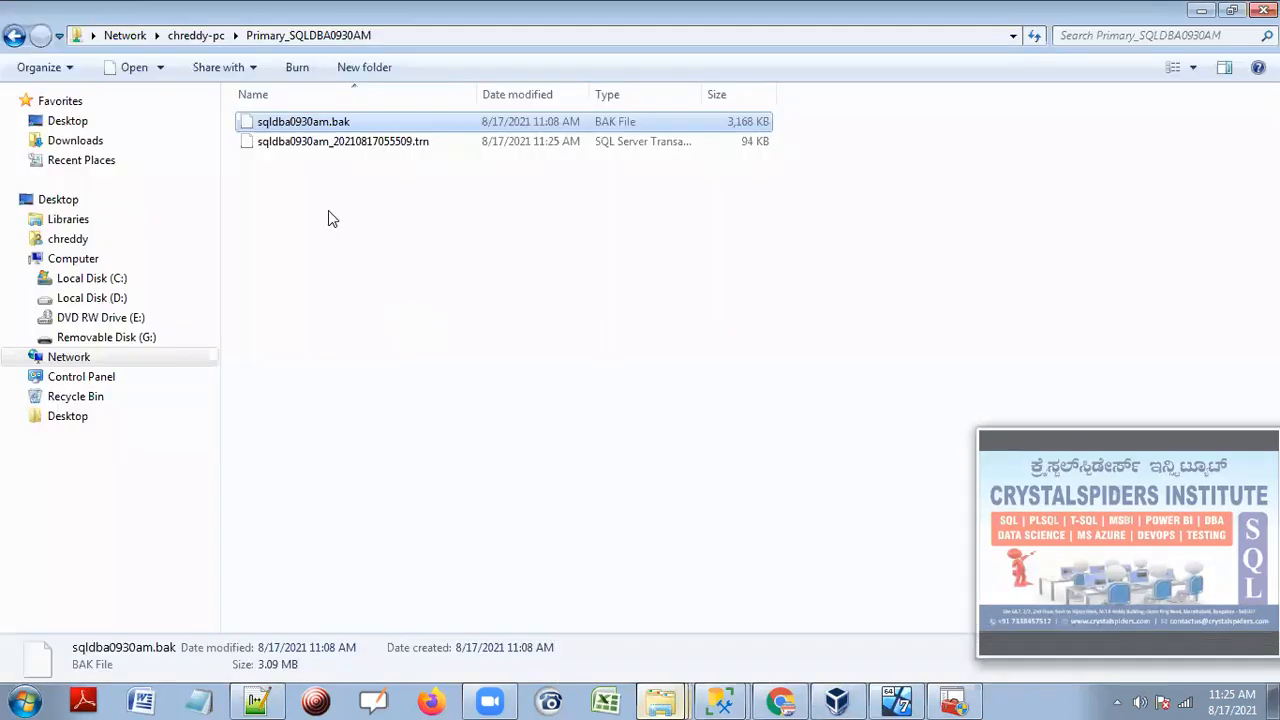
Check the 94 KB sqldba0930am_20210817055509.trn log backup in Primary_SQLDBA0930AM, then close Job Activity Monitor.
click(357, 146)
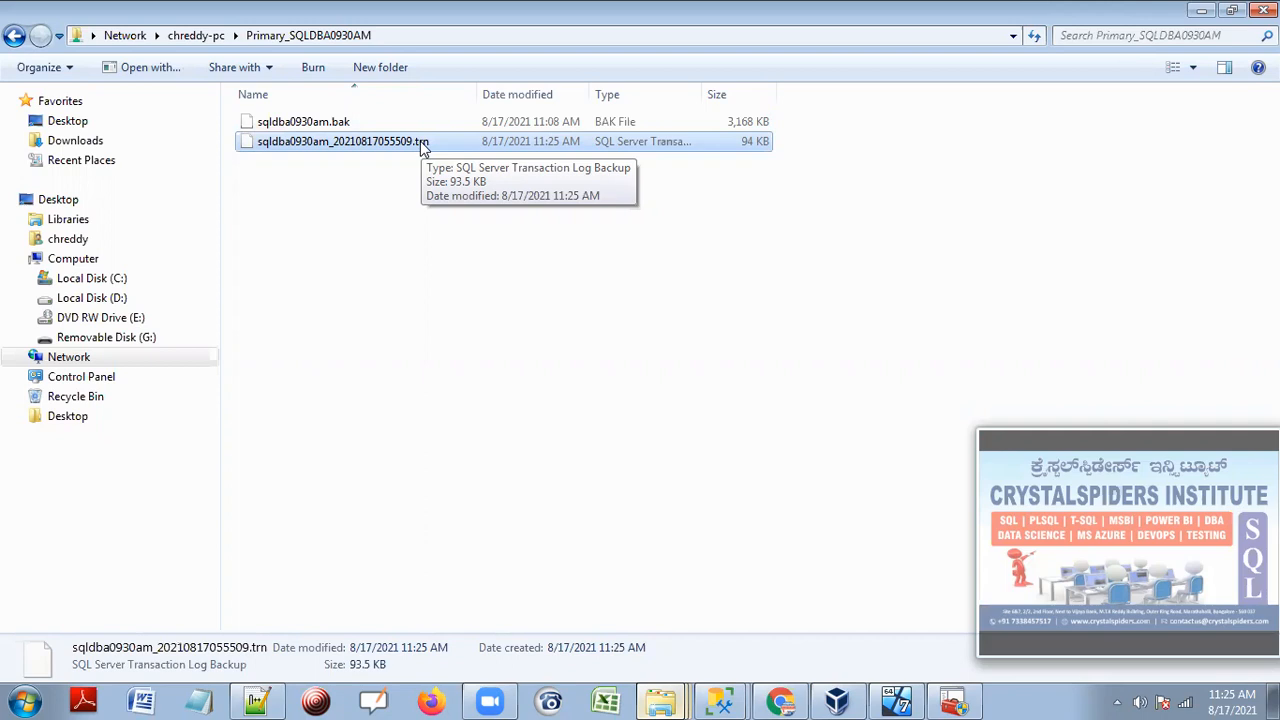
click(400, 248)
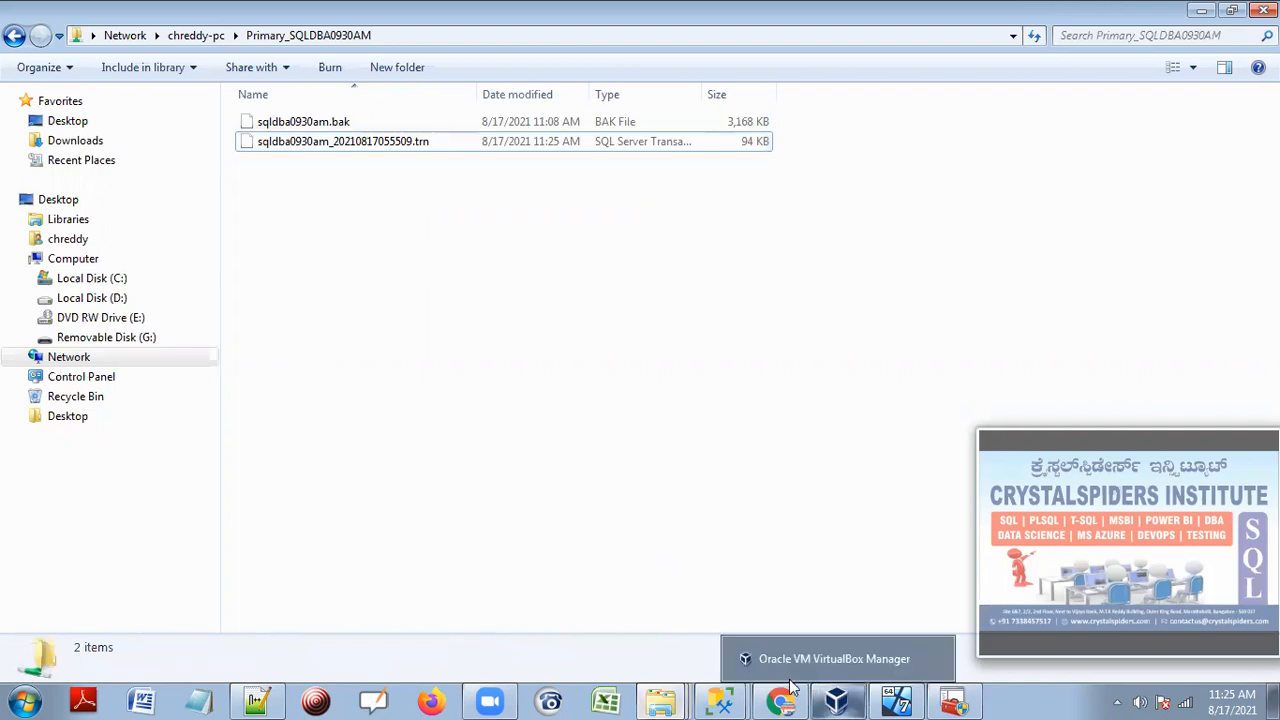
click(720, 700)
click(703, 658)
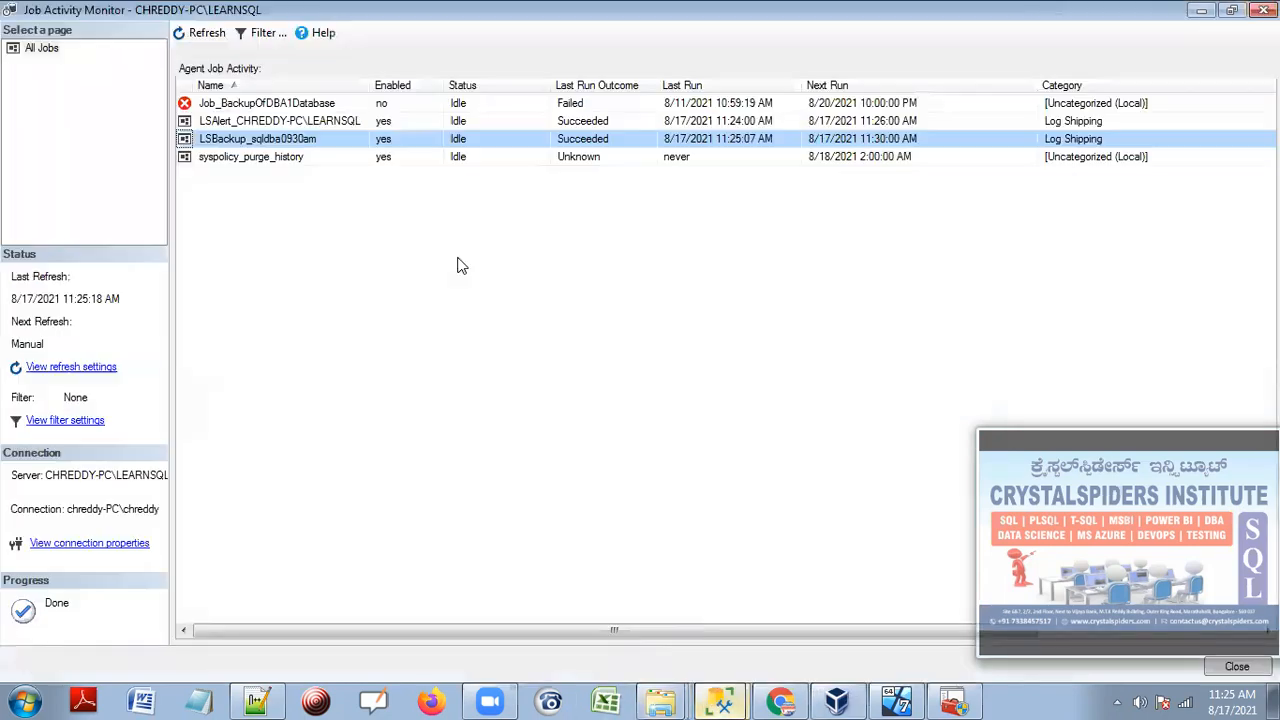
click(205, 32)
click(1264, 9)
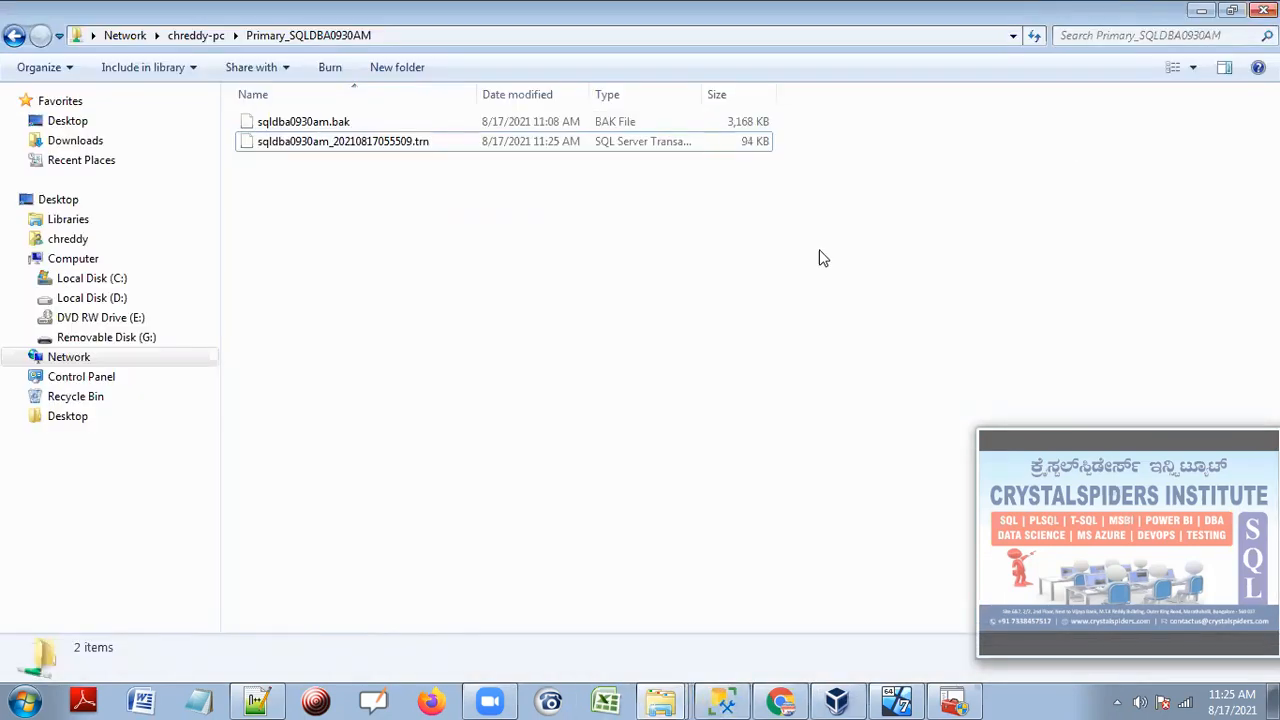
click(722, 700)
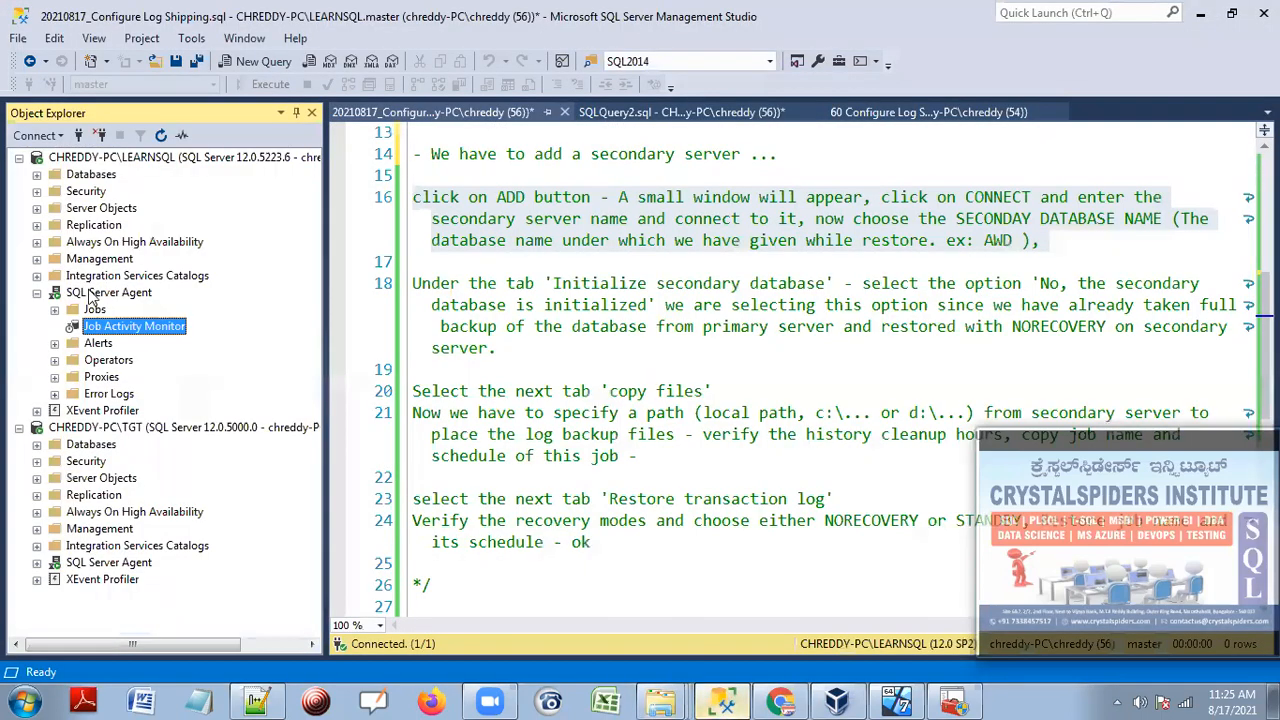
Open the TGT server's Job Activity Monitor under SQL Server Agent, maximized.
click(37, 293)
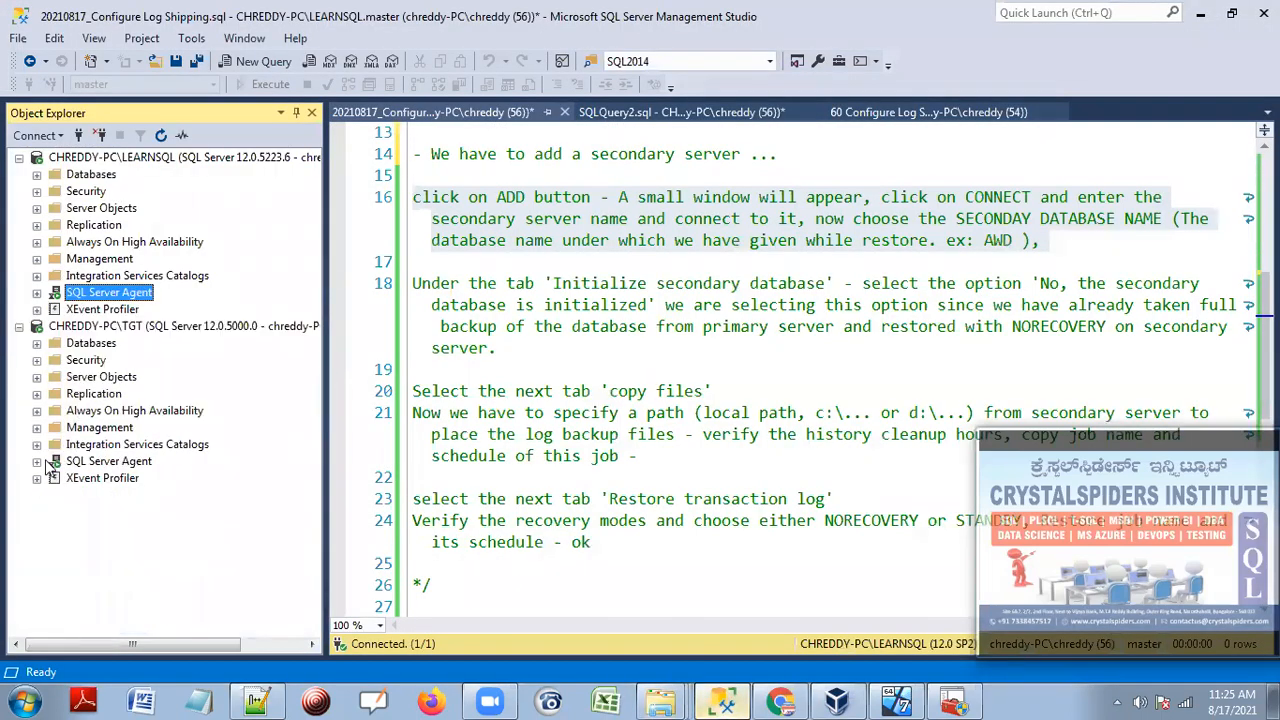
click(149, 332)
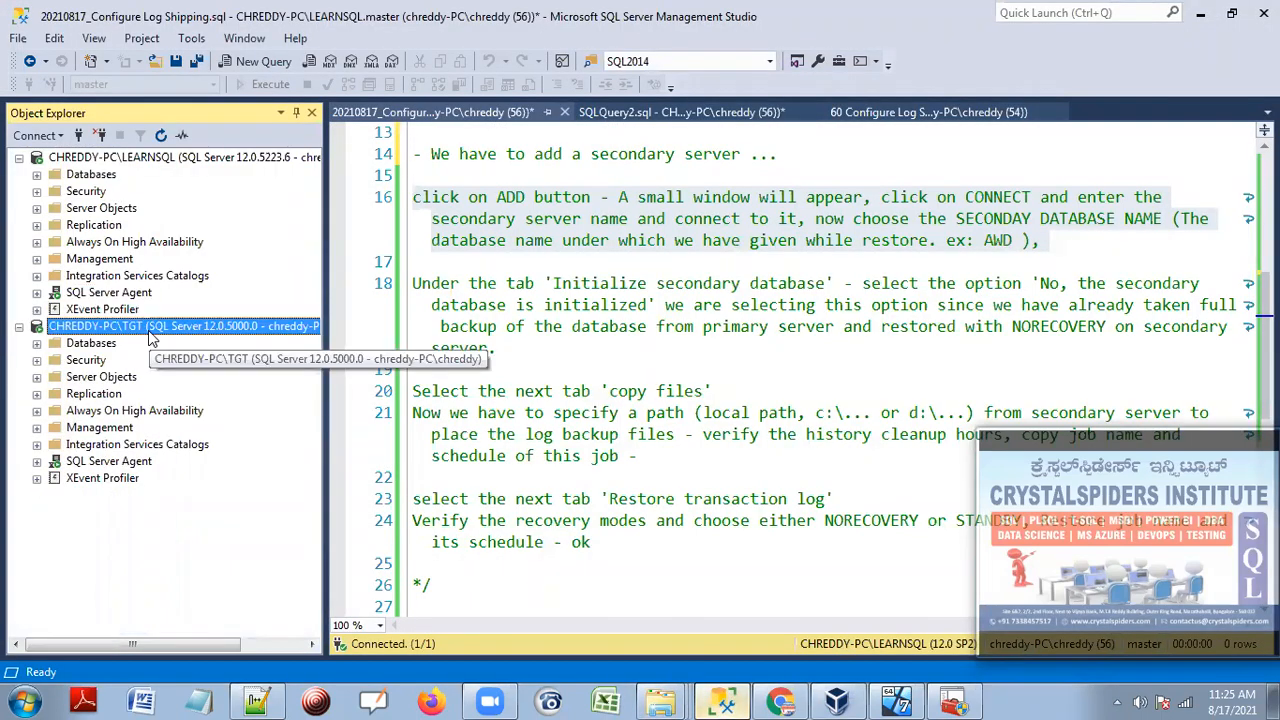
click(37, 462)
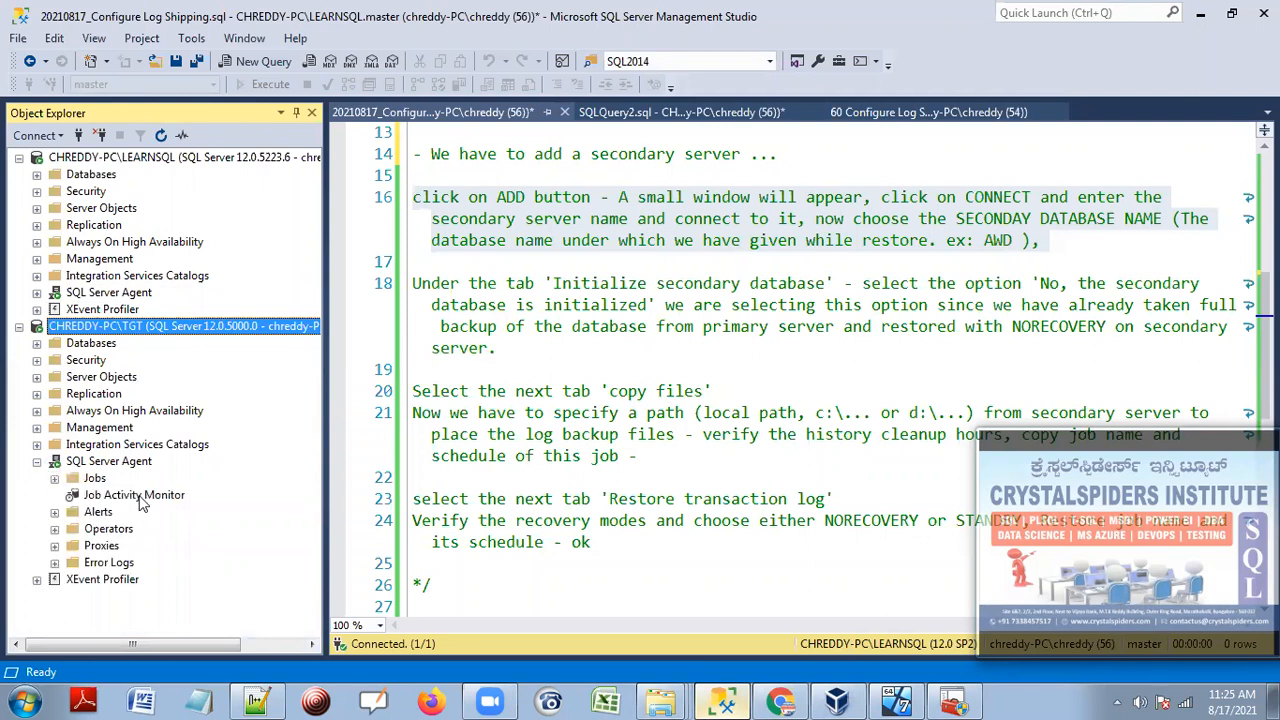
double_click(141, 503)
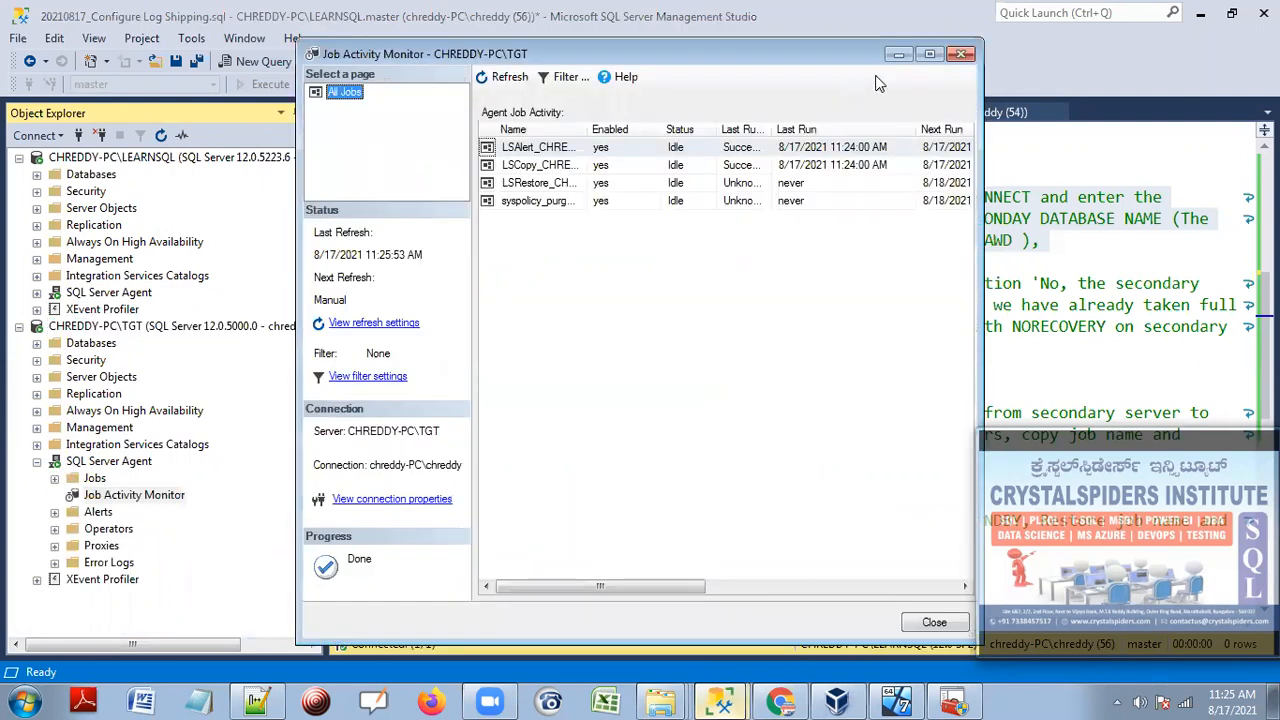
click(930, 54)
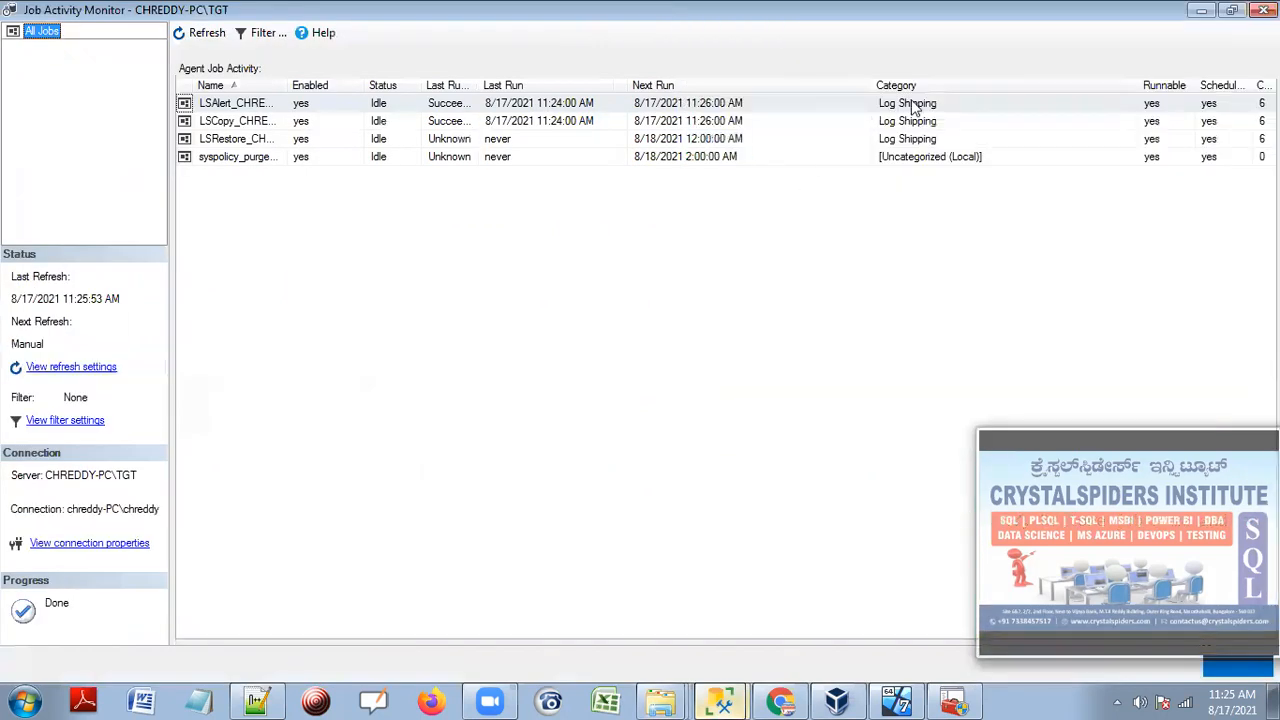
Widen the Name column to show full log shipping job names and narrow Next Run.
click(910, 139)
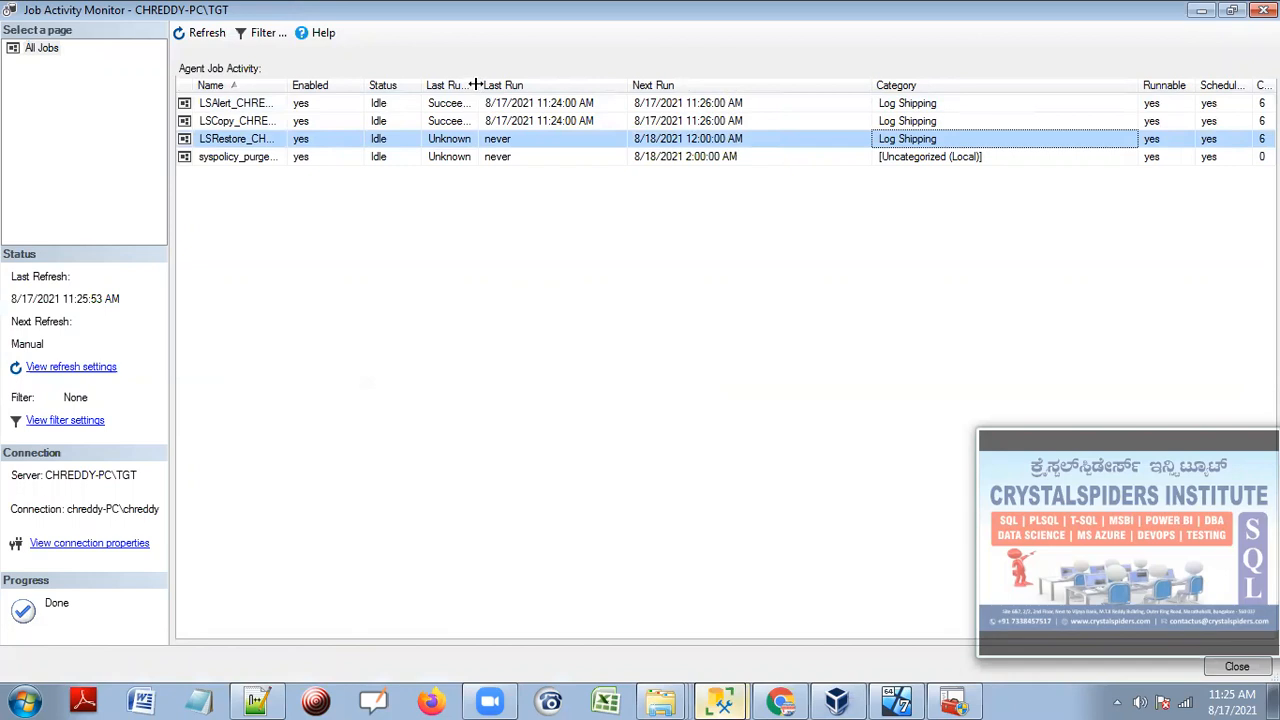
drag(476, 85, 521, 86)
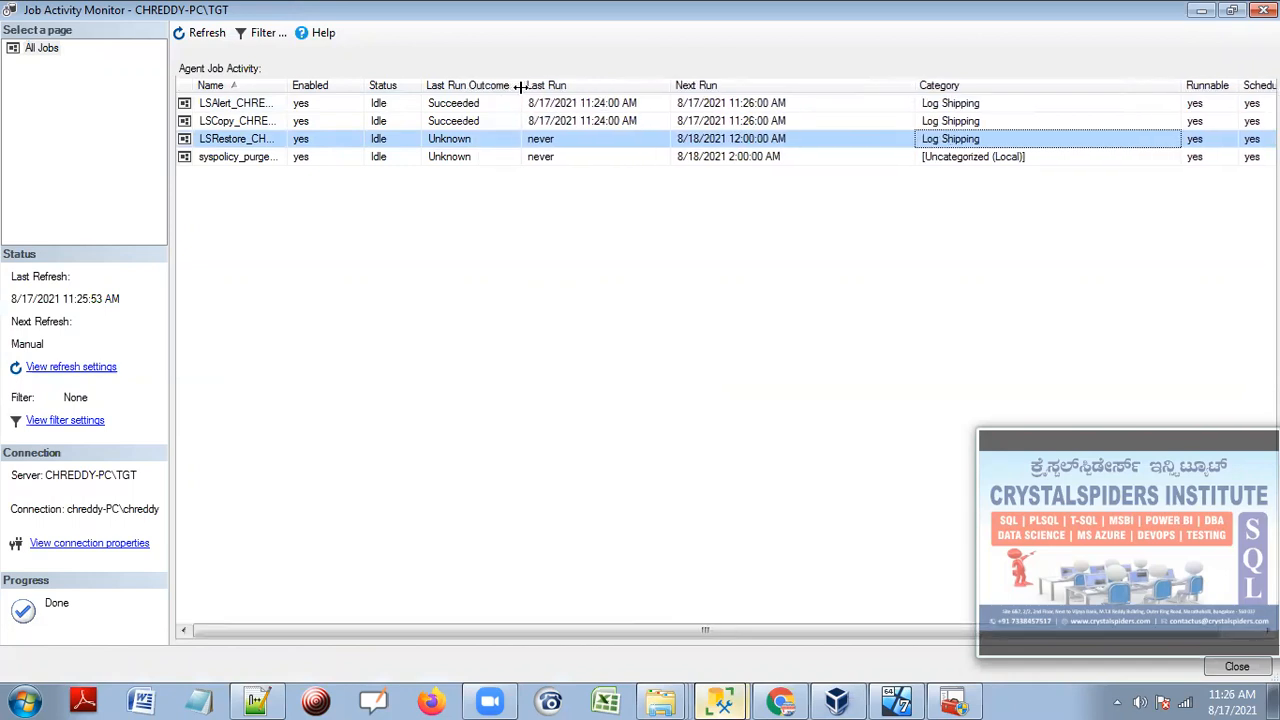
click(953, 121)
click(953, 106)
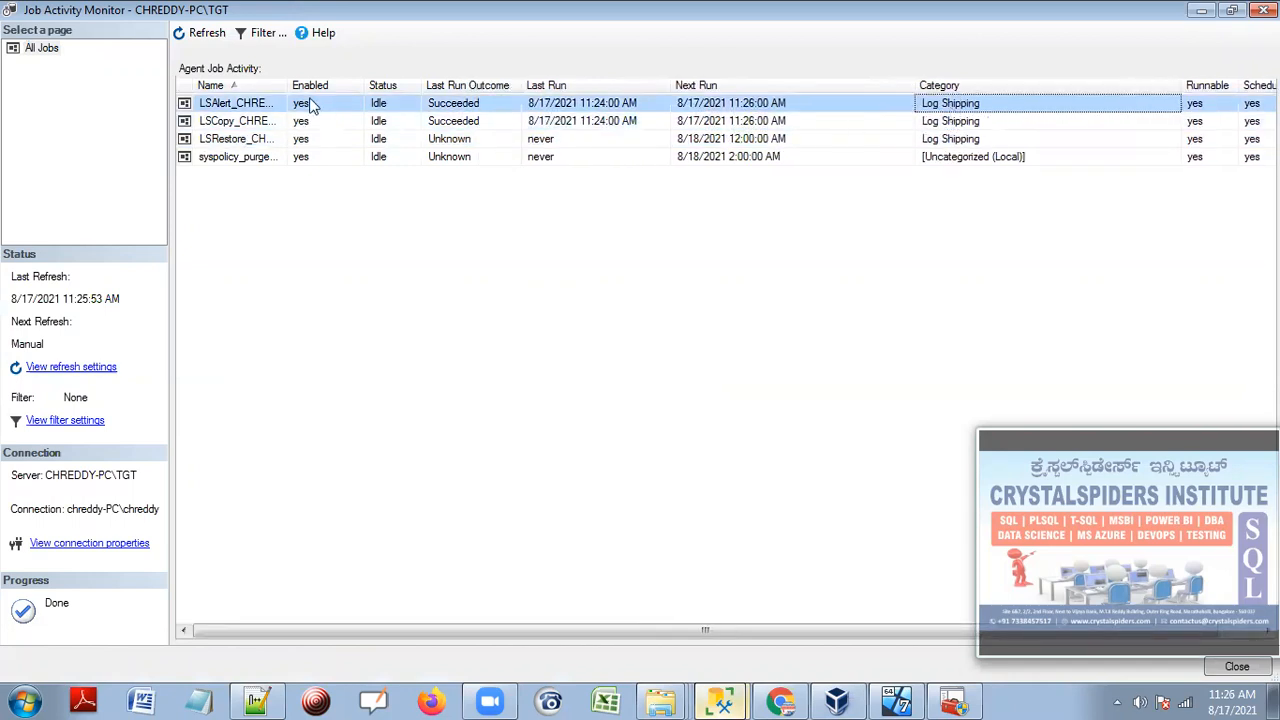
drag(287, 89, 489, 102)
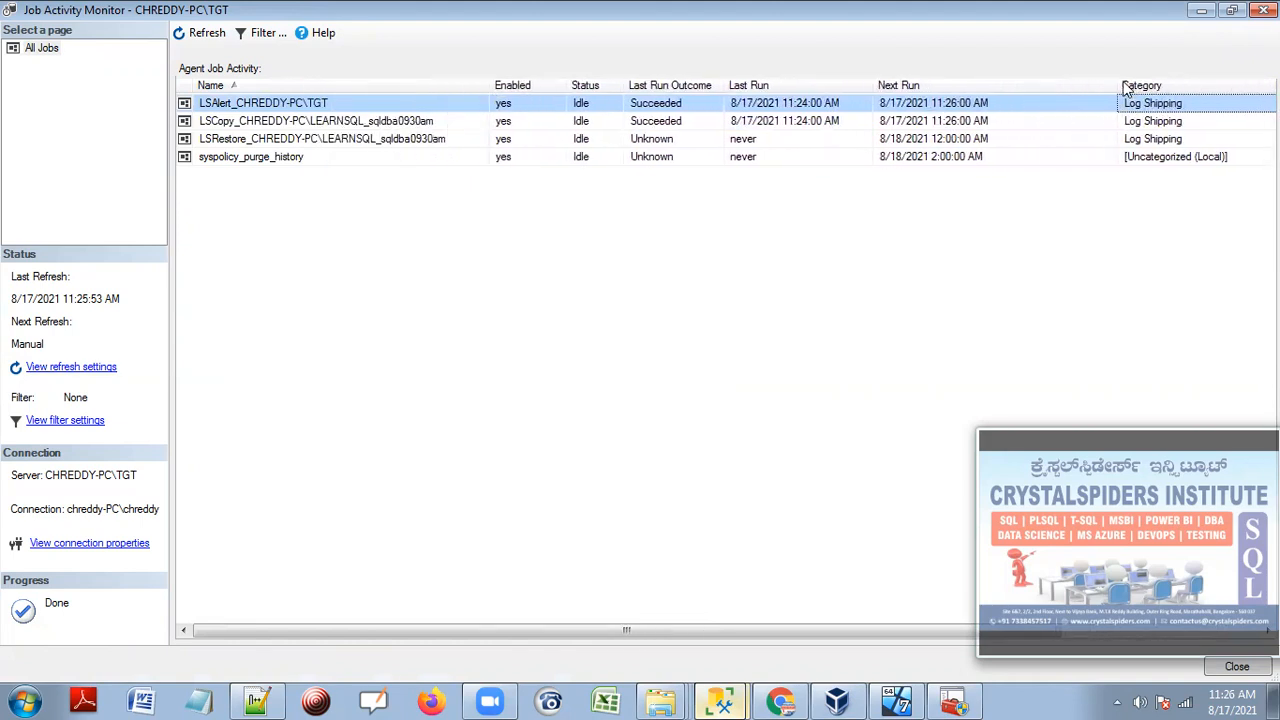
drag(1118, 85, 1018, 86)
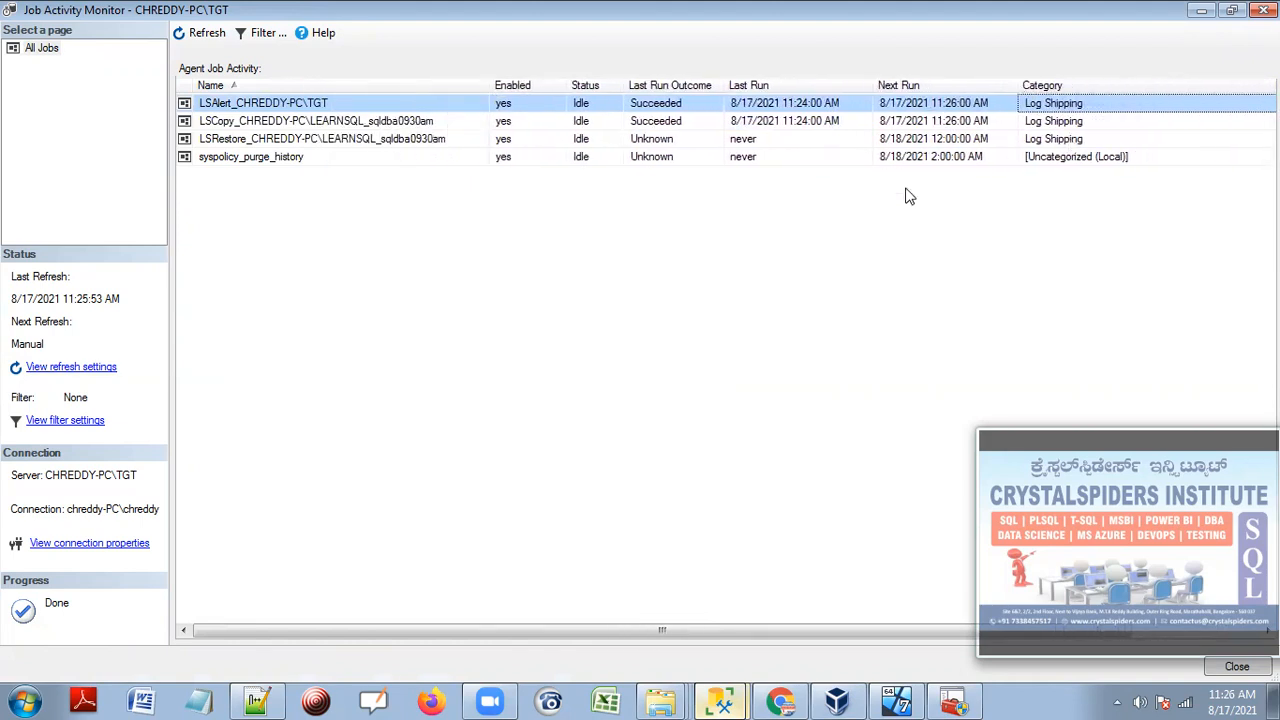
Refresh the job list to show LSCopy_CHREDDY-PC\LEARNSQL_sqldba0930am Succeeded at 11:26 AM.
click(252, 126)
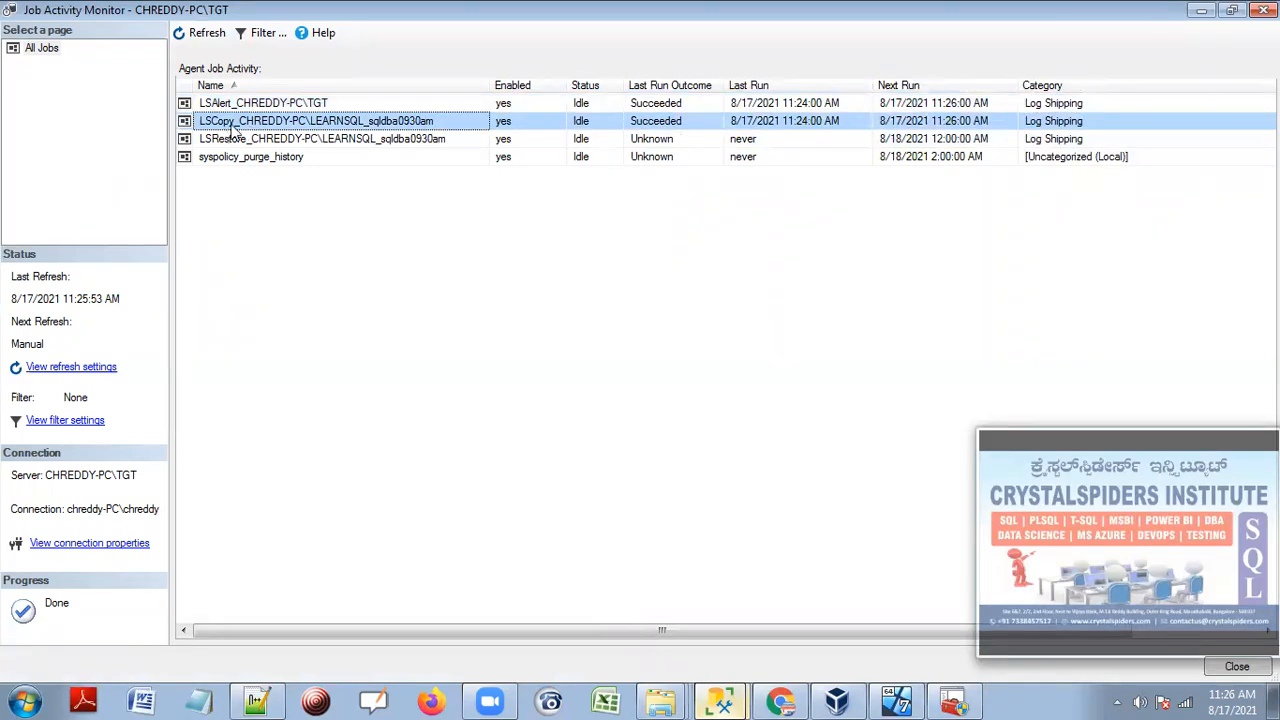
click(304, 142)
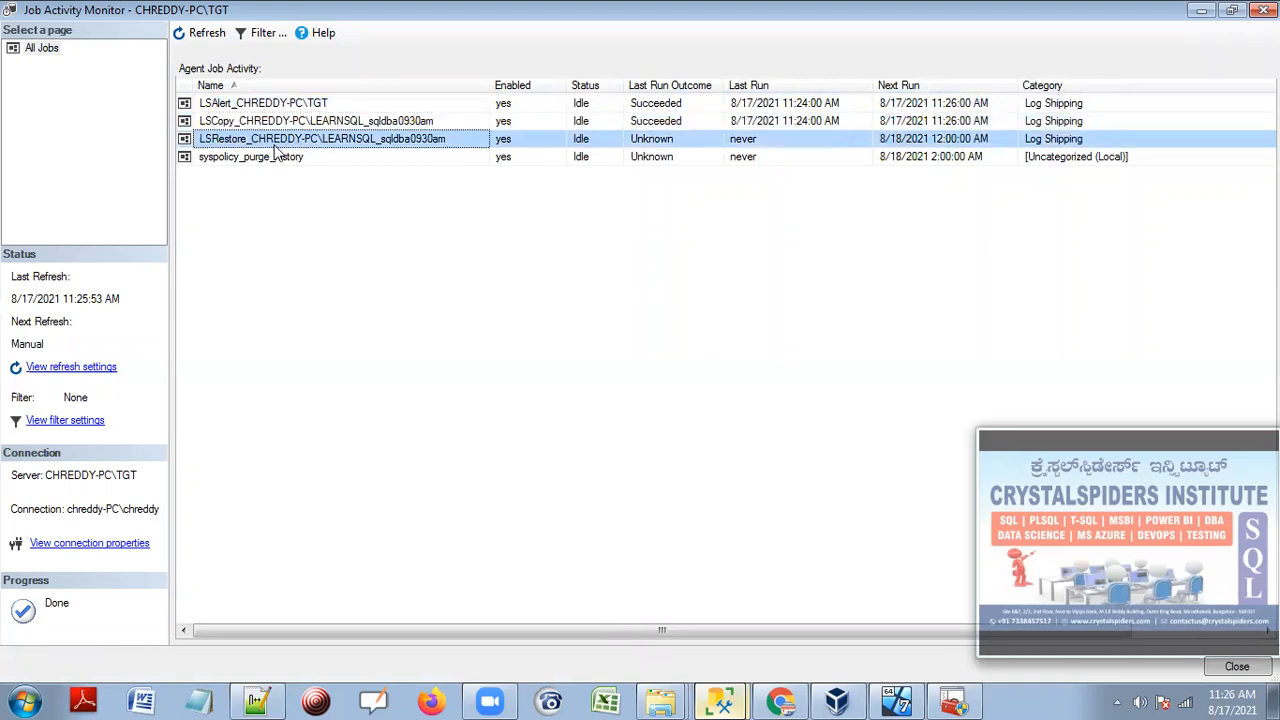
click(313, 124)
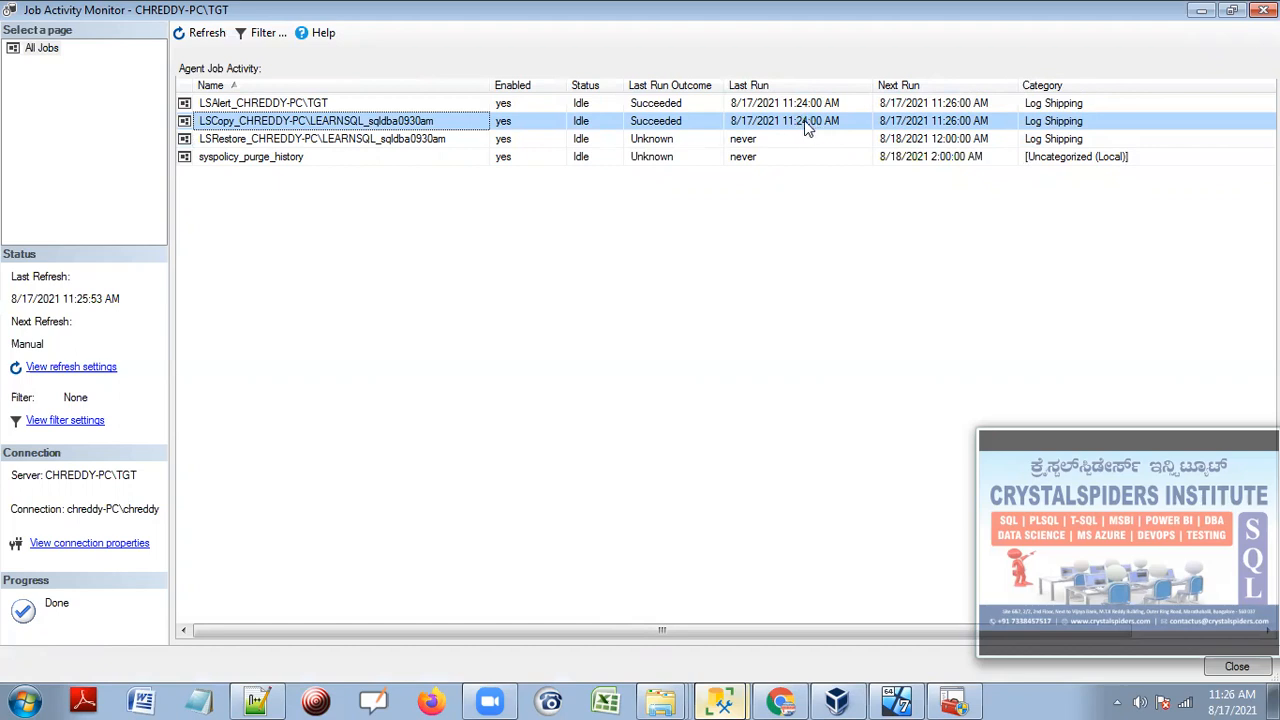
click(200, 32)
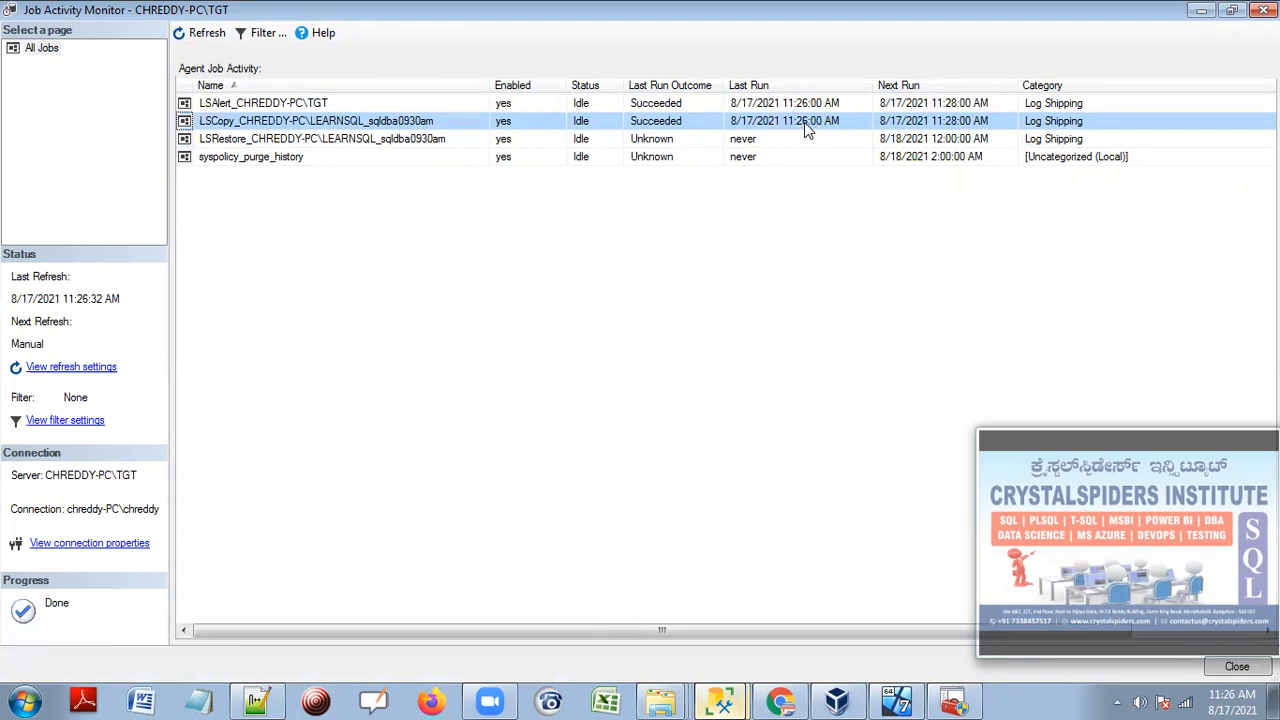
click(662, 700)
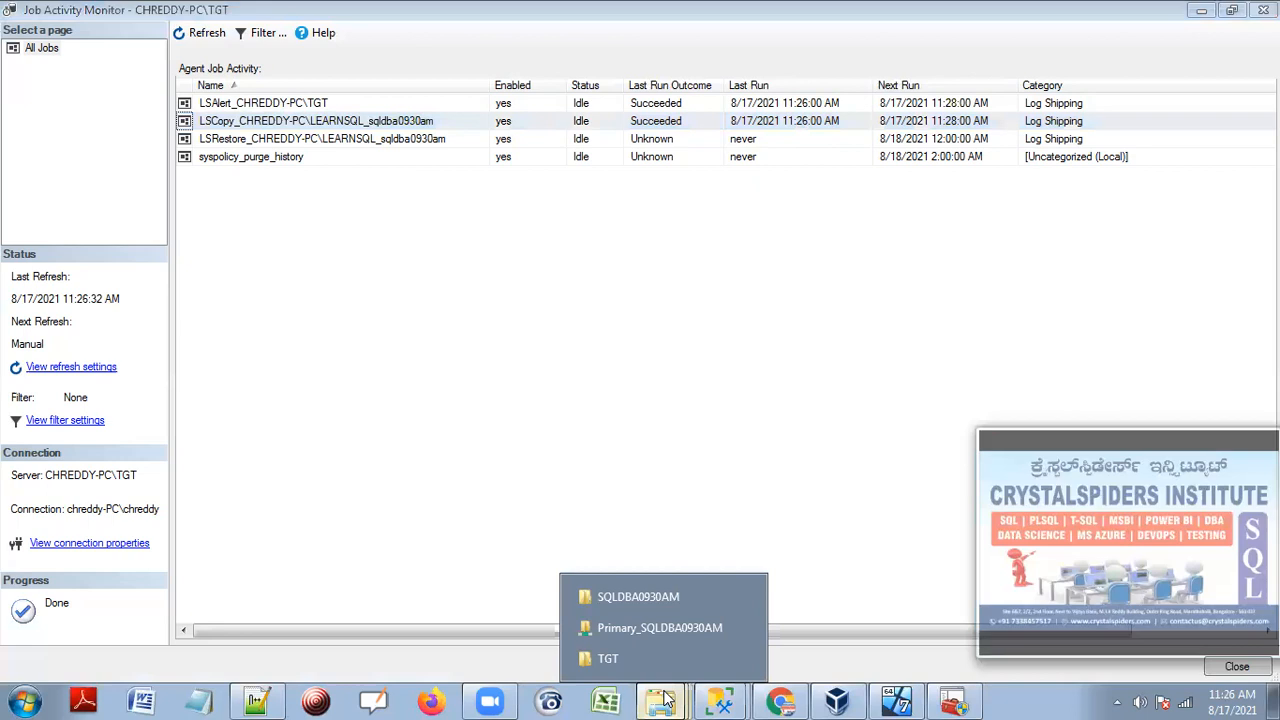
Confirm the 94 KB .trn backup in SecondaryPath\SQLDBA0930AM and refresh the TGT job list.
click(641, 597)
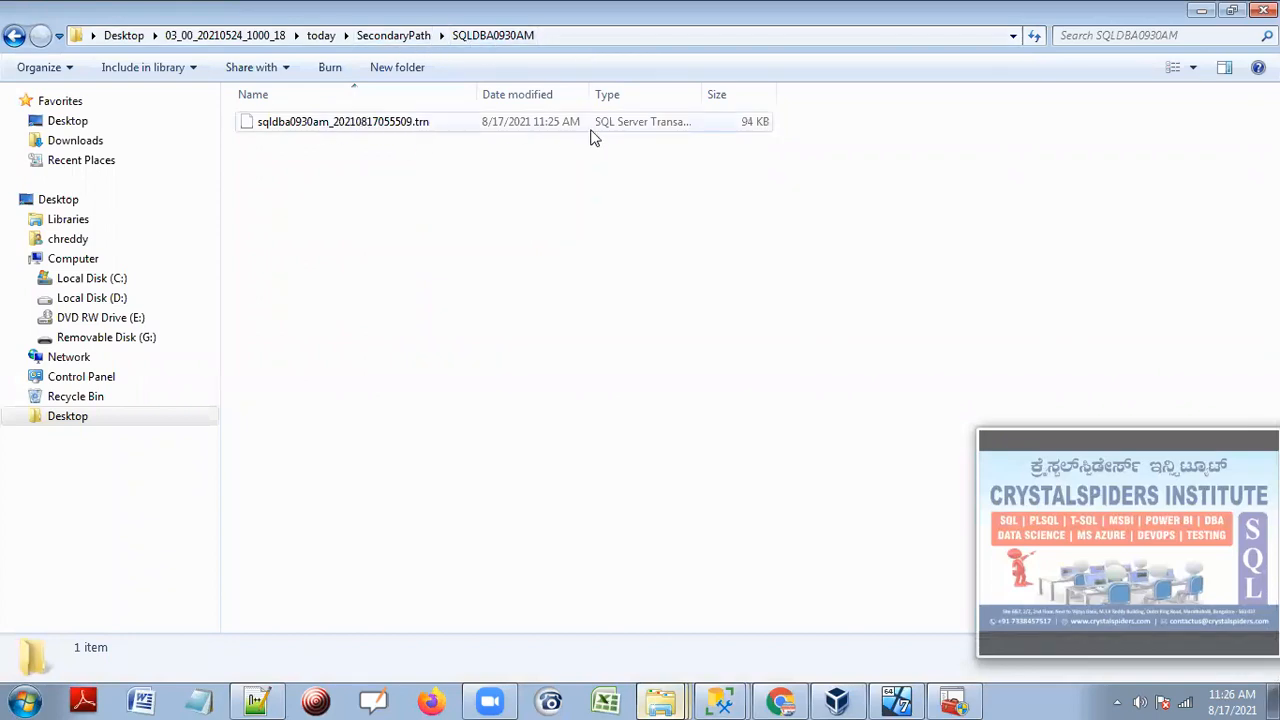
click(1201, 10)
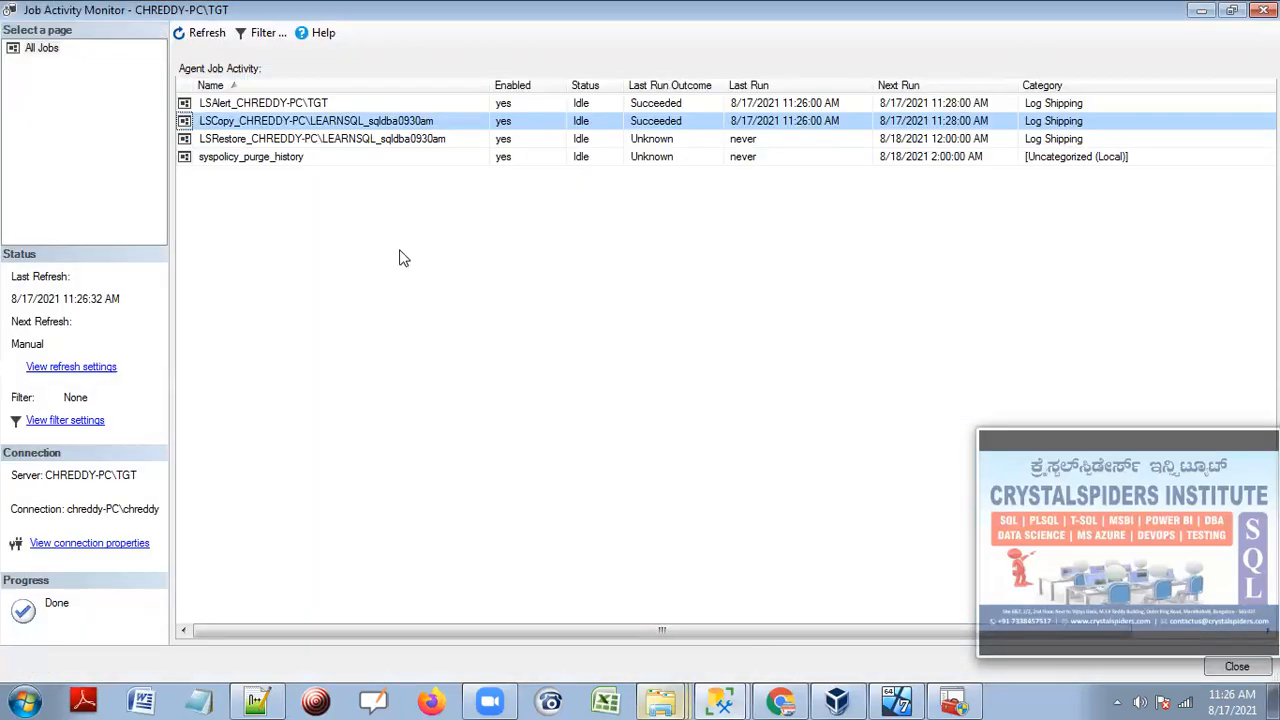
click(376, 141)
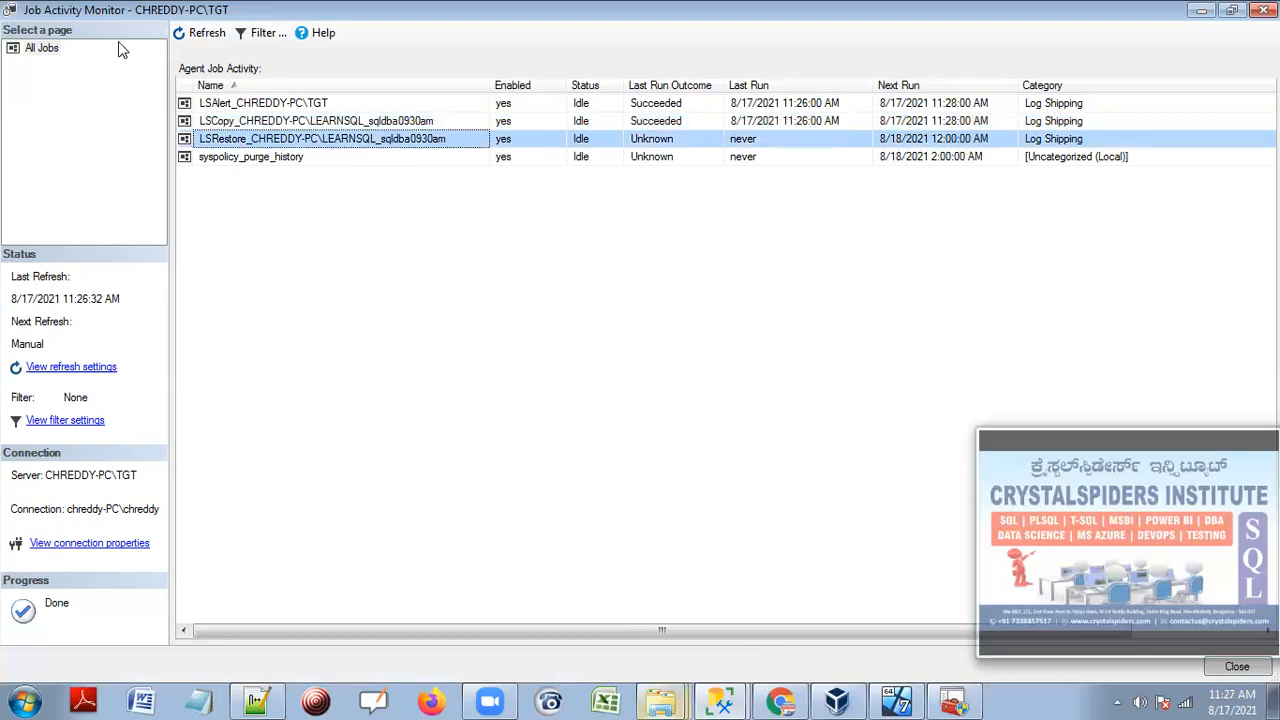
click(185, 36)
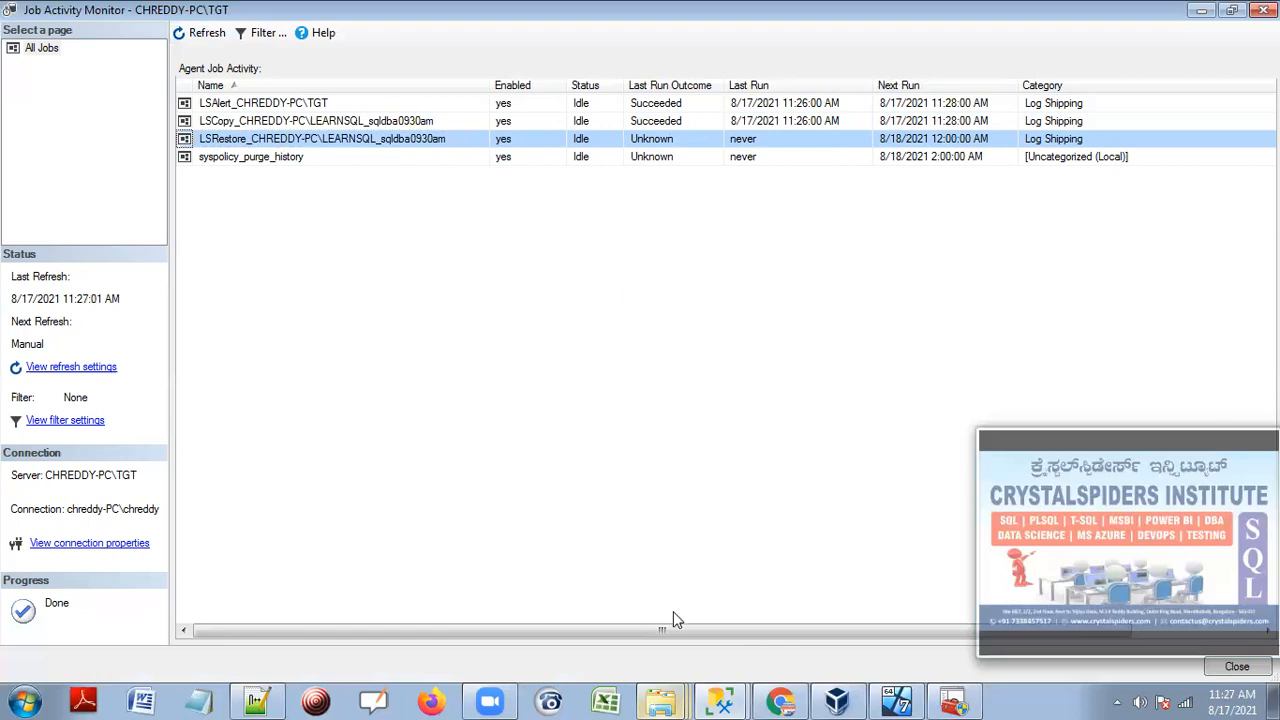
mouse_move(657, 693)
click(648, 596)
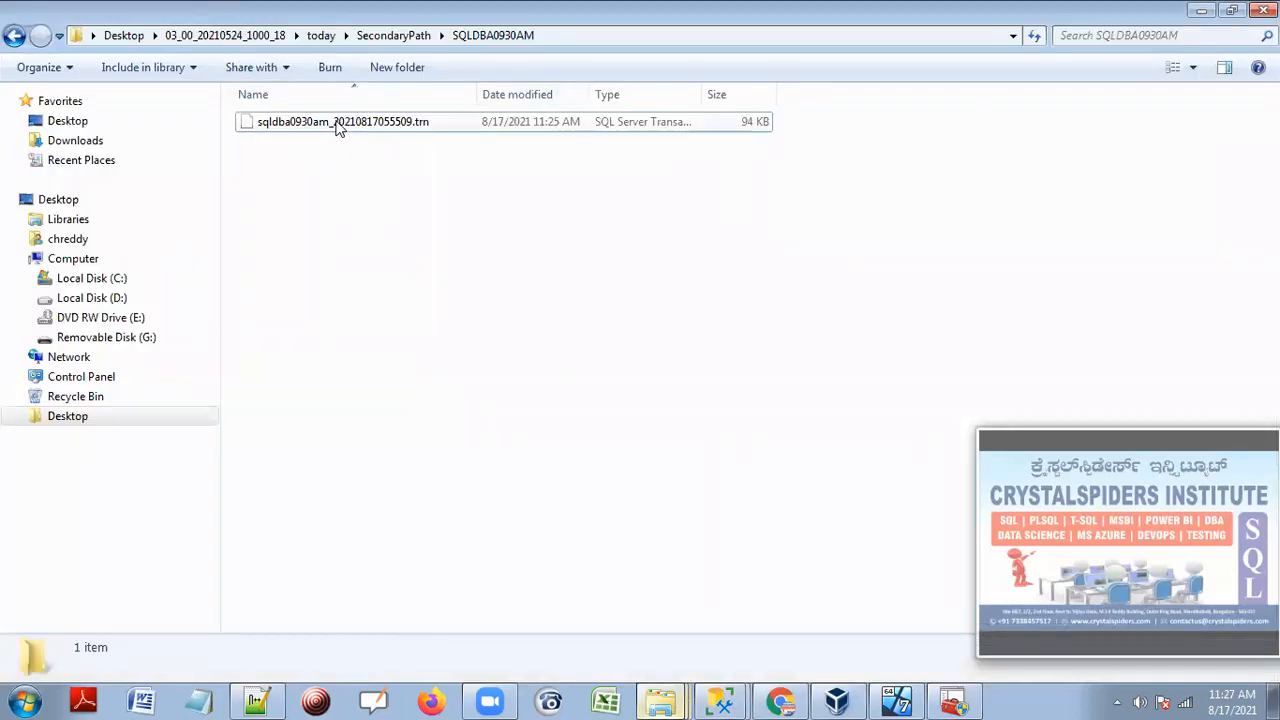
click(1203, 12)
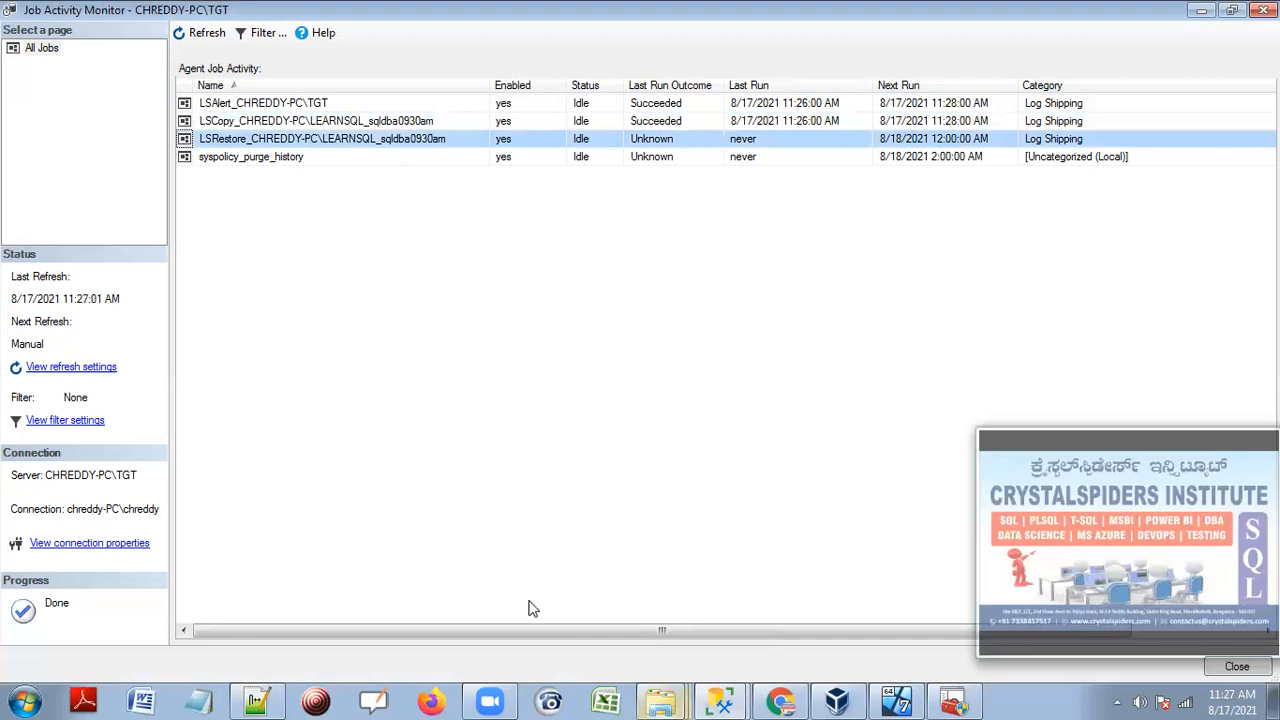
Check under TGT > Databases that sqldba0930am is still Restoring.
mouse_move(720, 700)
click(626, 628)
click(90, 343)
click(37, 343)
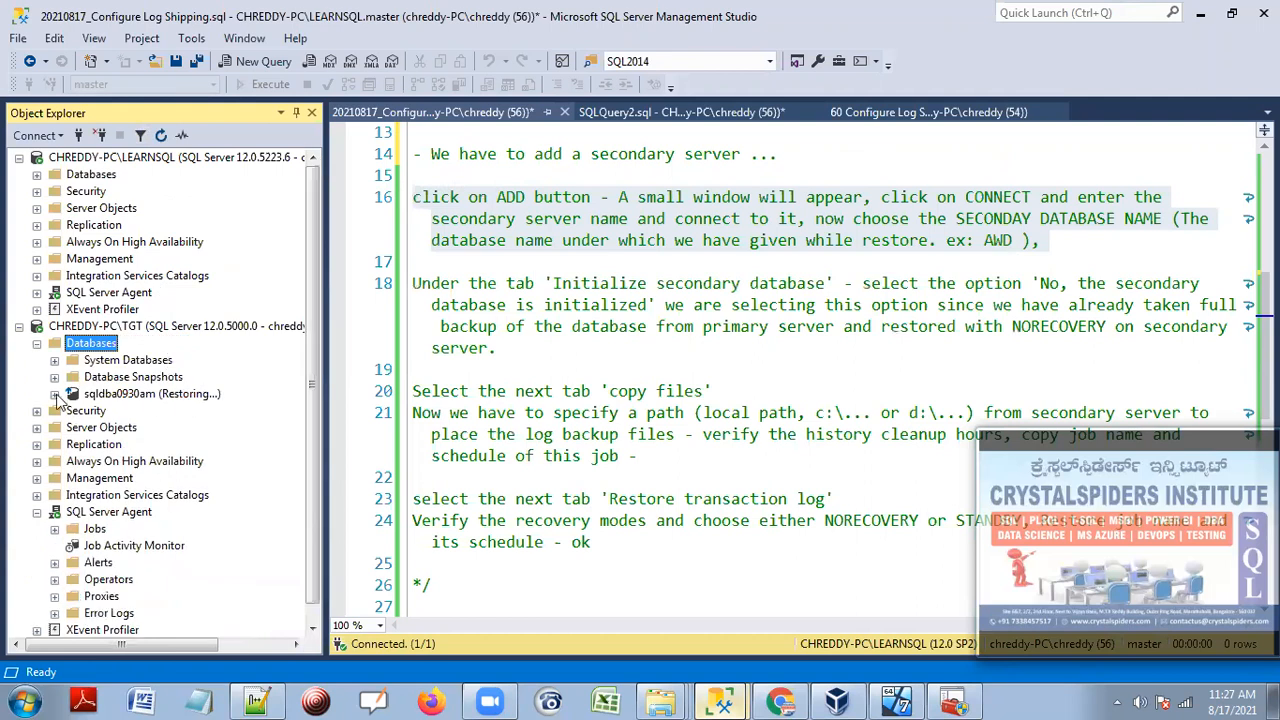
click(37, 343)
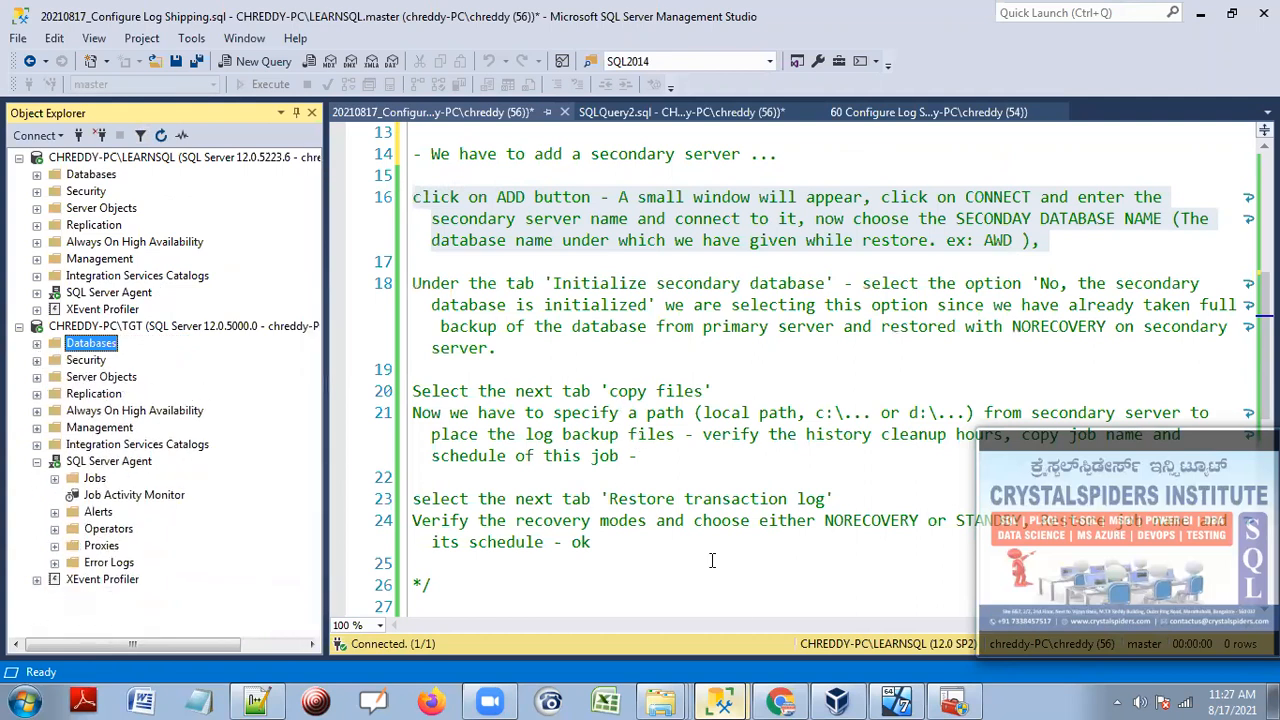
Return to TGT's Job Activity Monitor and open the LSRestore job's context menu.
mouse_move(663, 700)
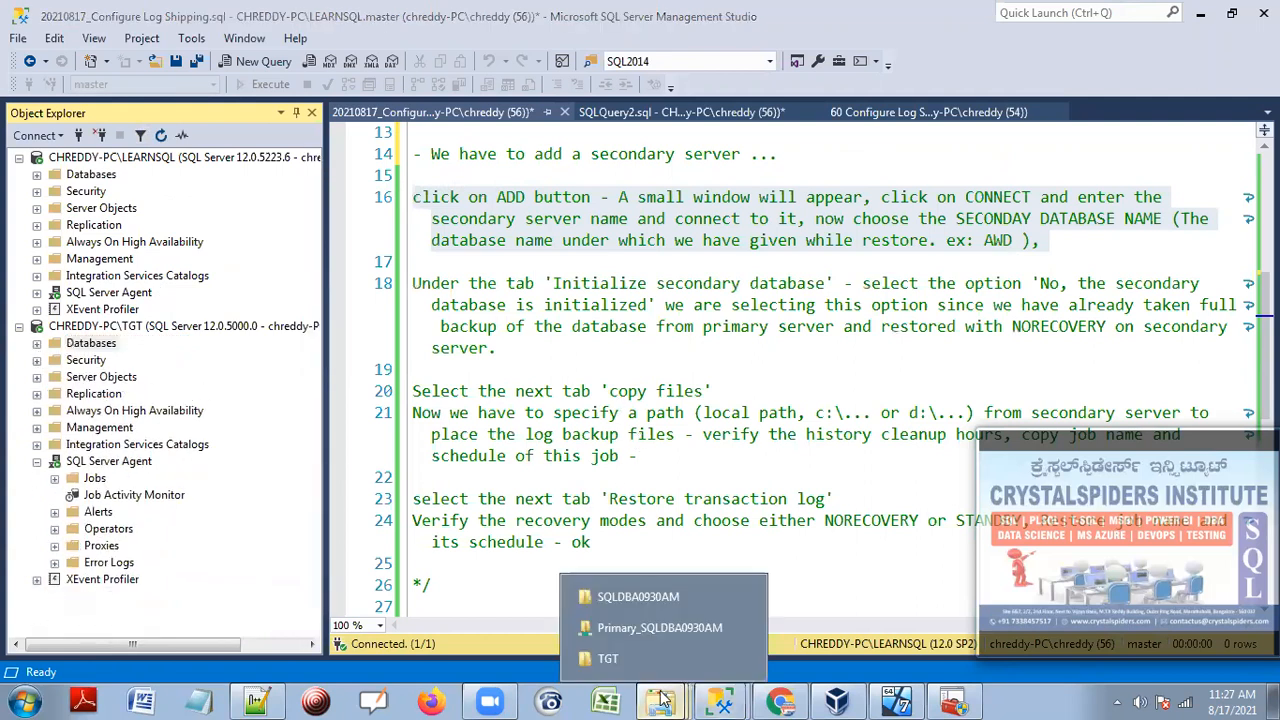
click(643, 605)
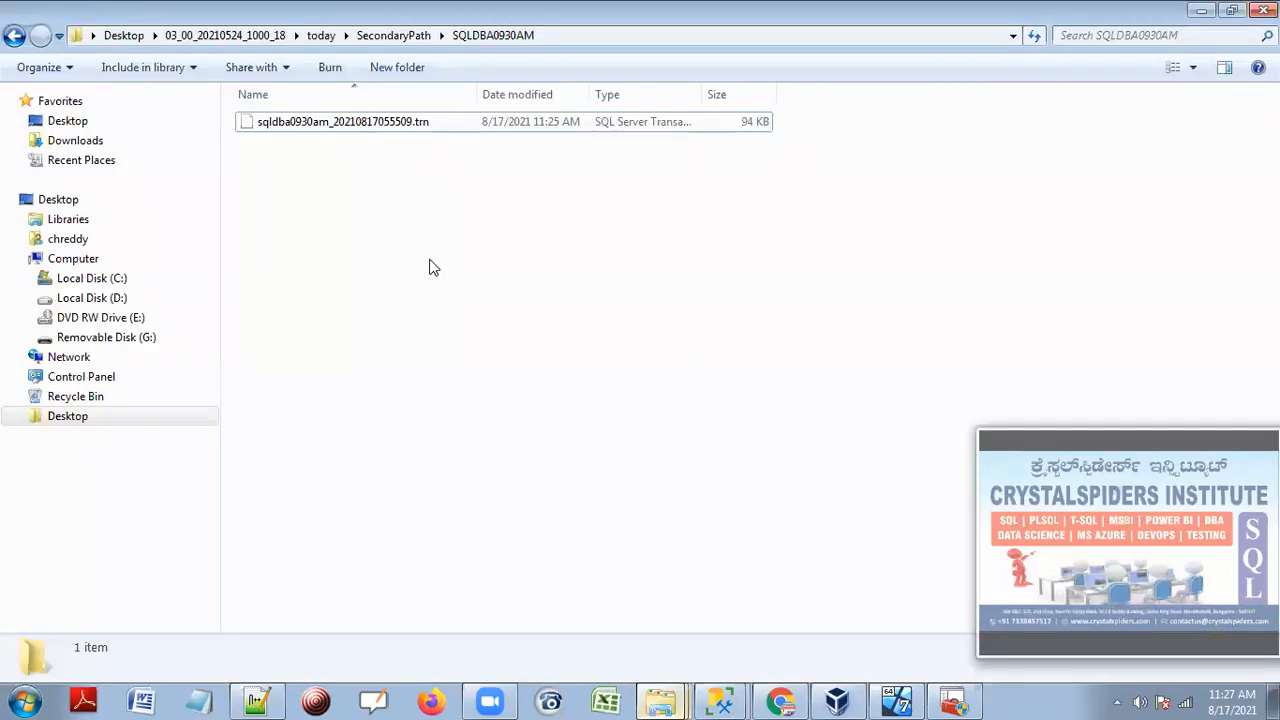
mouse_move(720, 700)
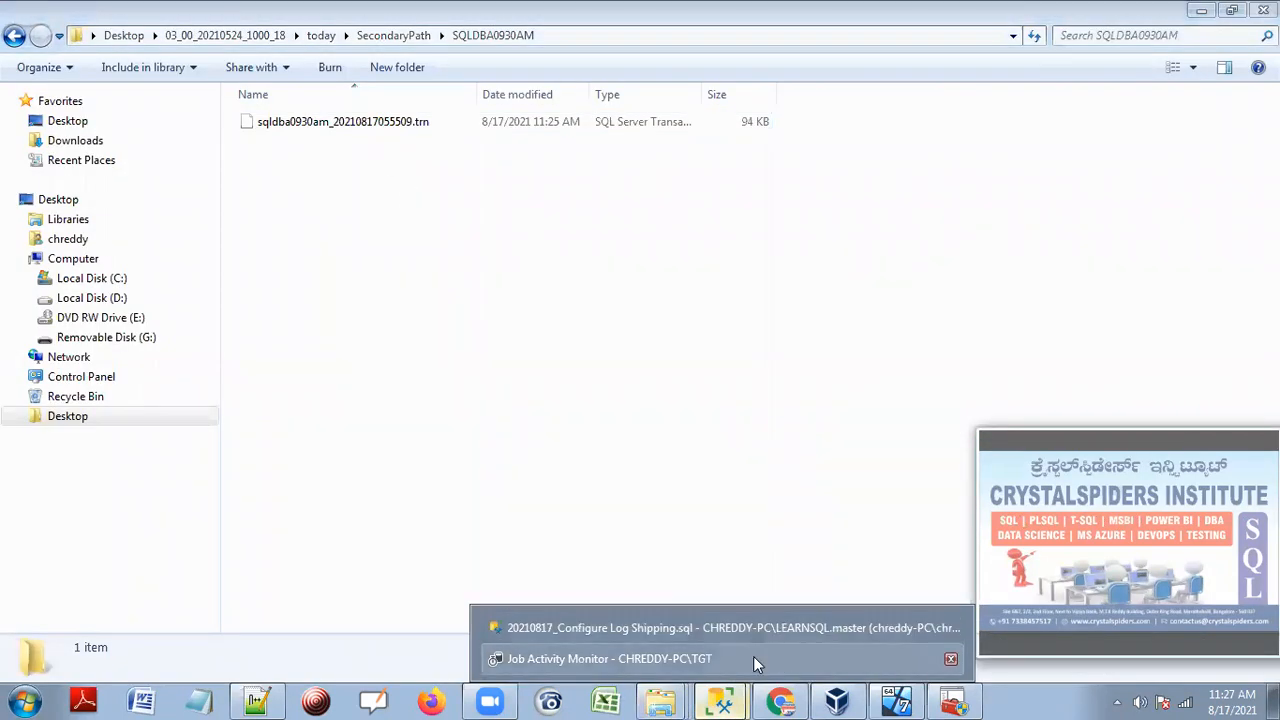
click(753, 656)
right_click(381, 143)
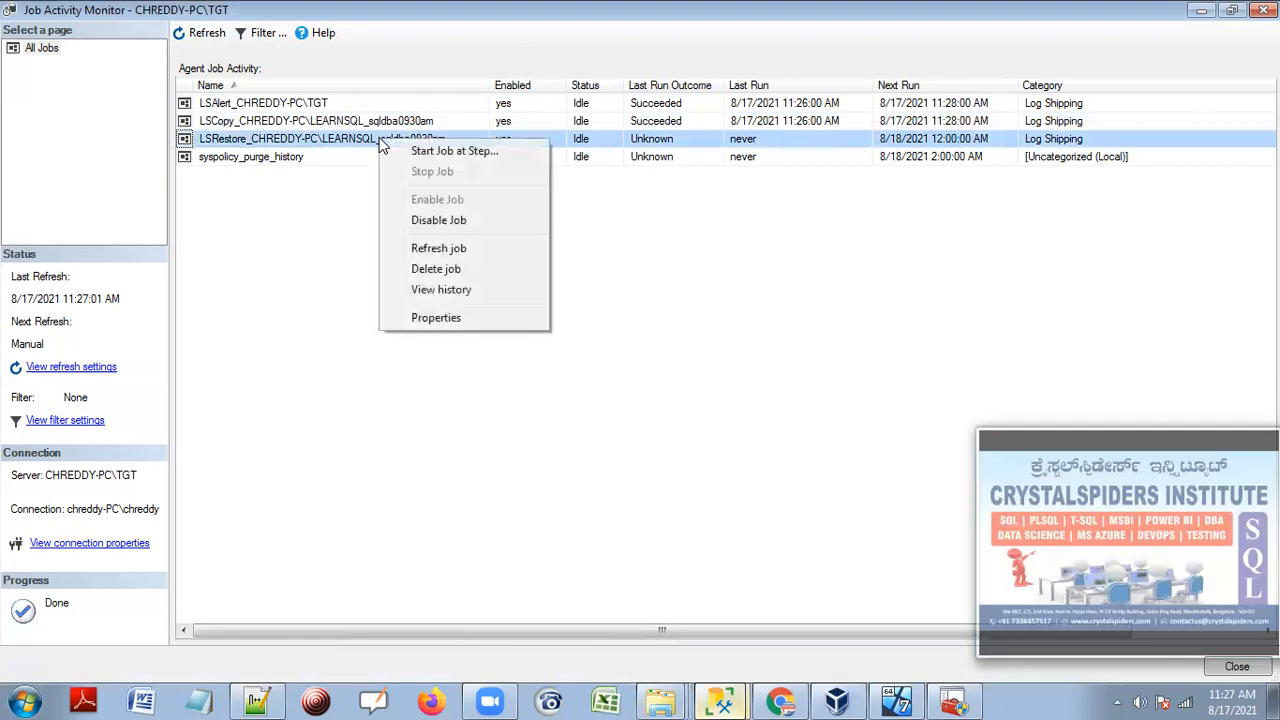
Start the LSRestore job manually and glance at the SQLDBA0930AM folder.
click(405, 152)
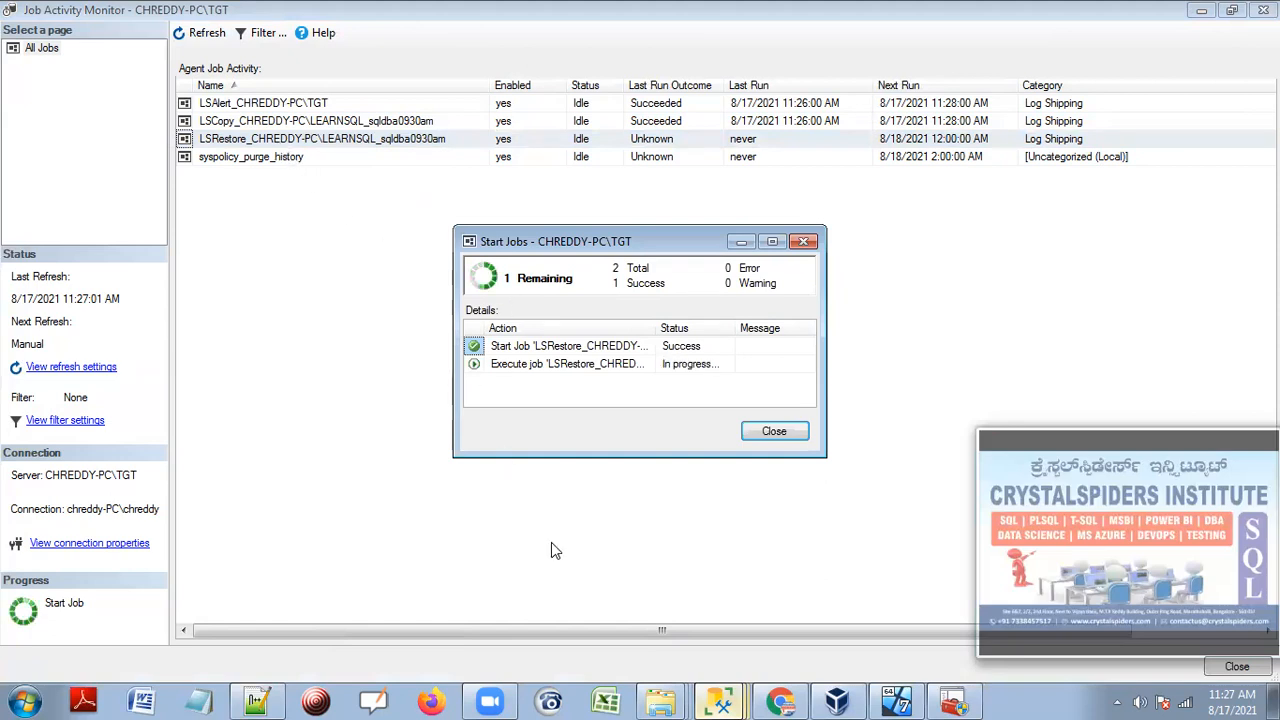
click(660, 700)
click(638, 597)
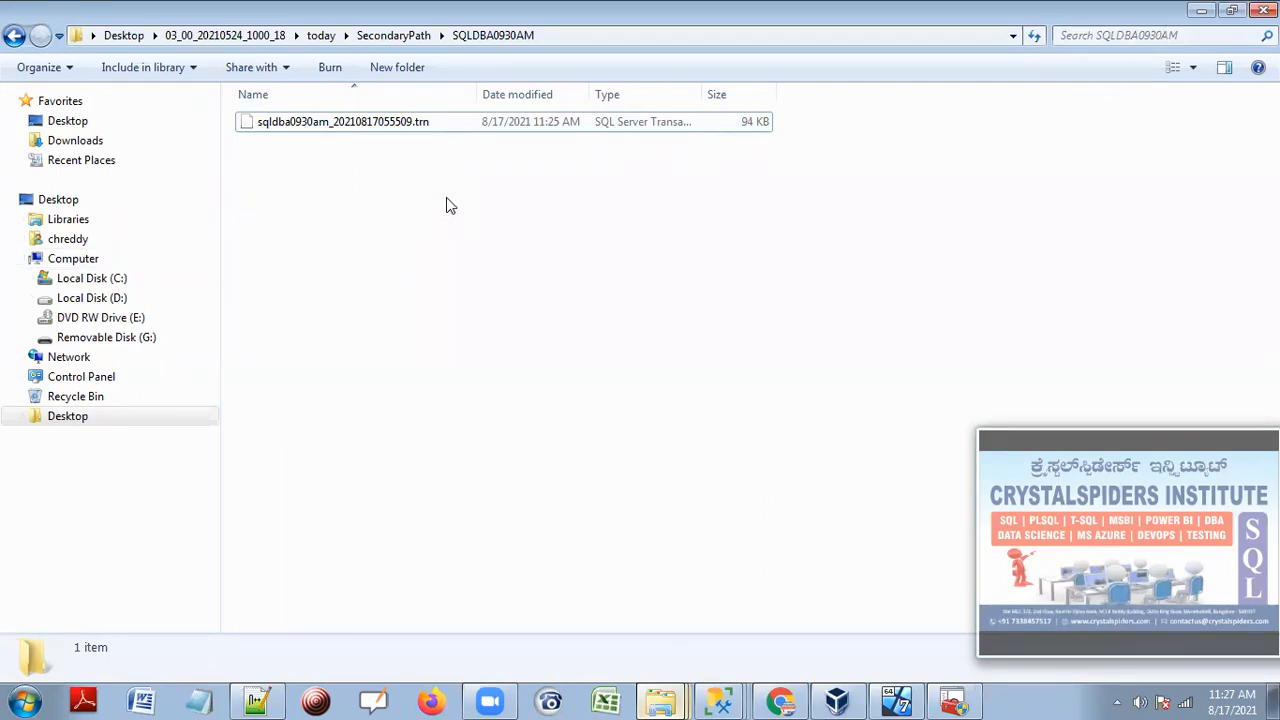
mouse_move(718, 698)
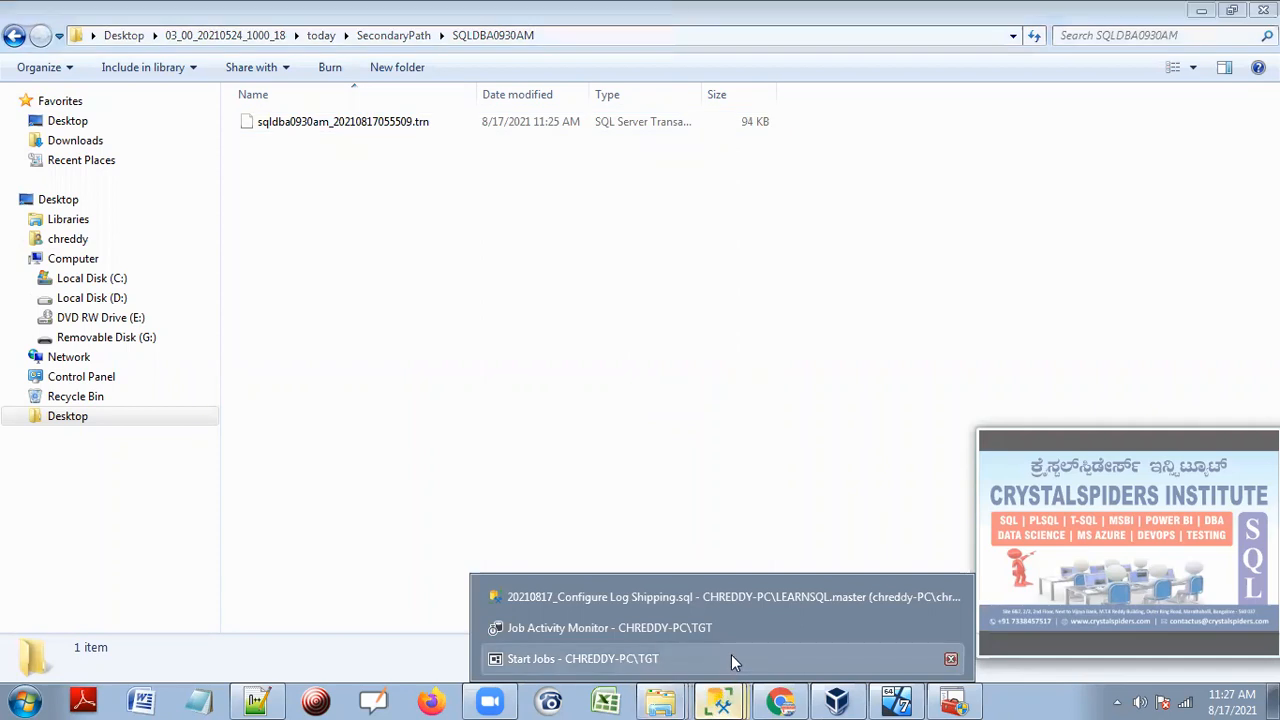
click(731, 658)
Refresh the monitor until LSRestore shows Succeeded, then close Job Activity Monitor.
click(758, 429)
click(203, 35)
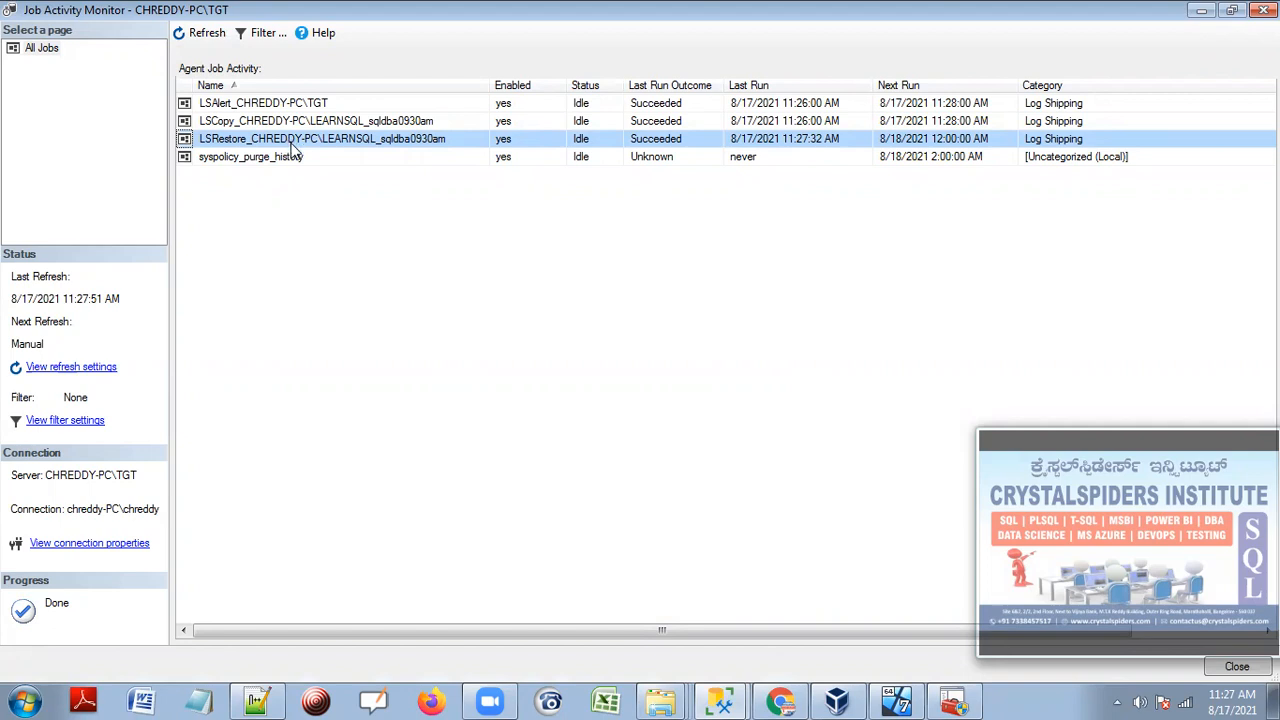
click(203, 33)
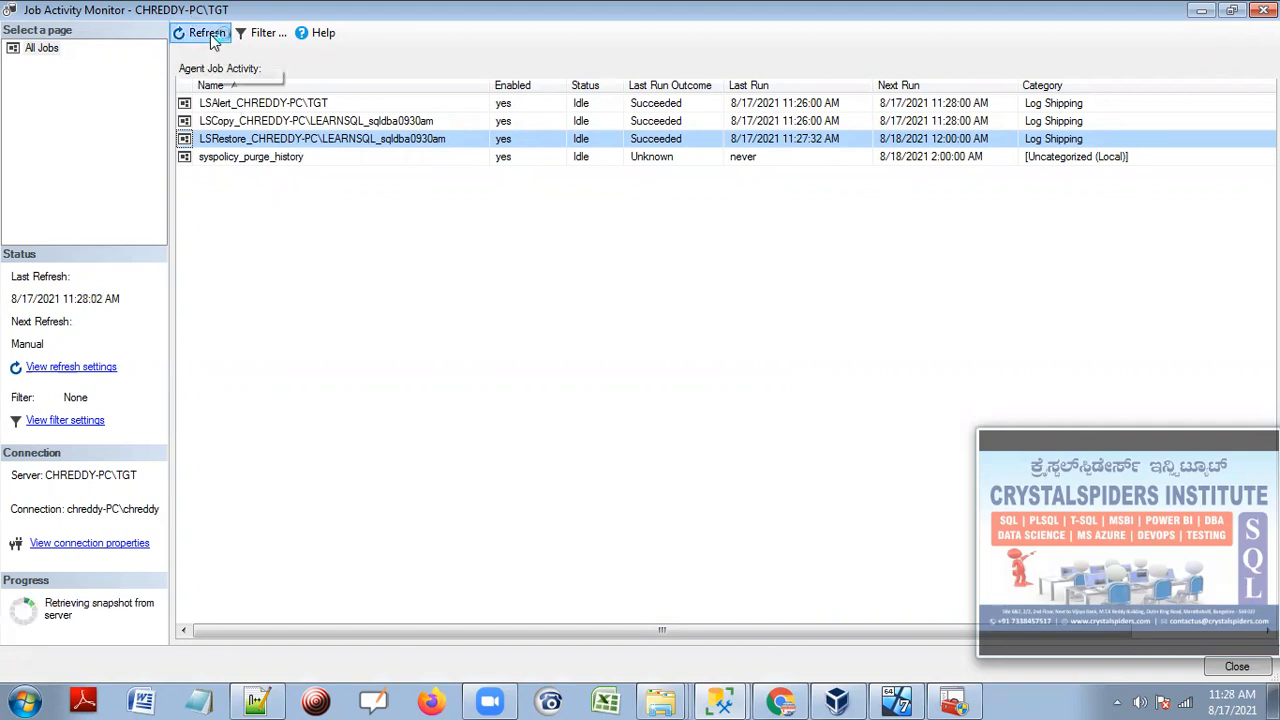
click(341, 122)
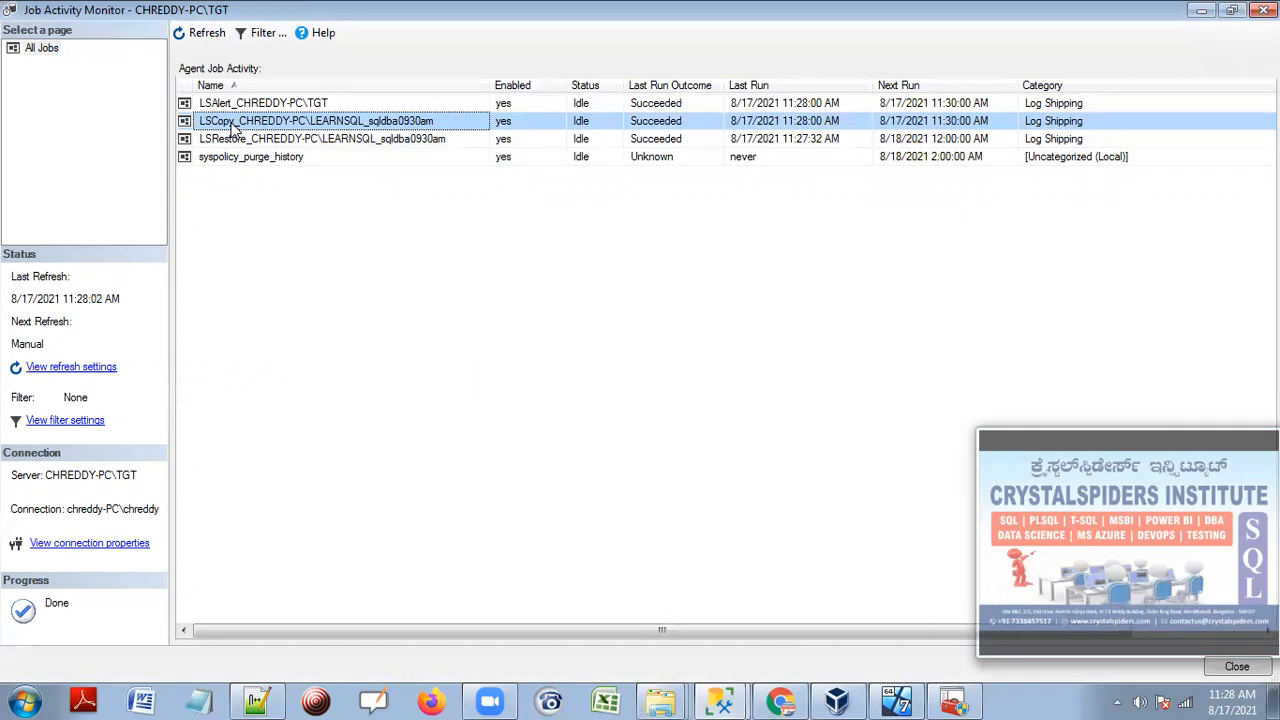
click(260, 146)
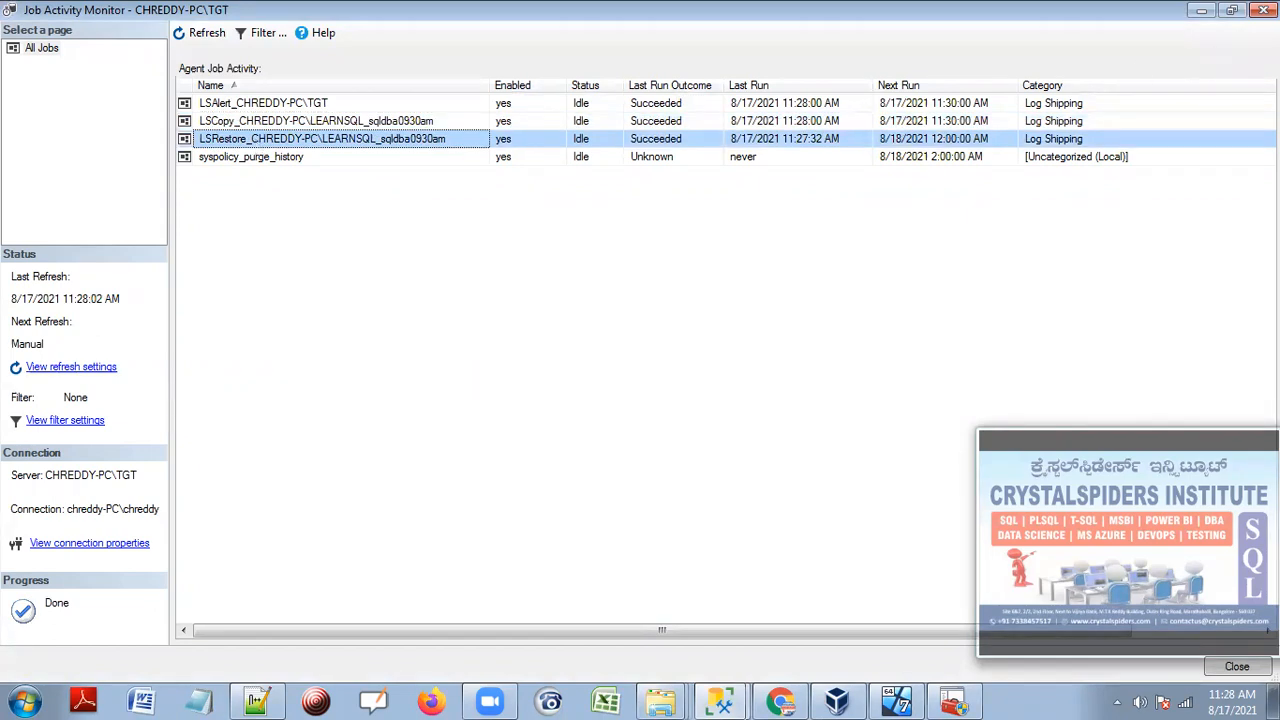
click(1264, 9)
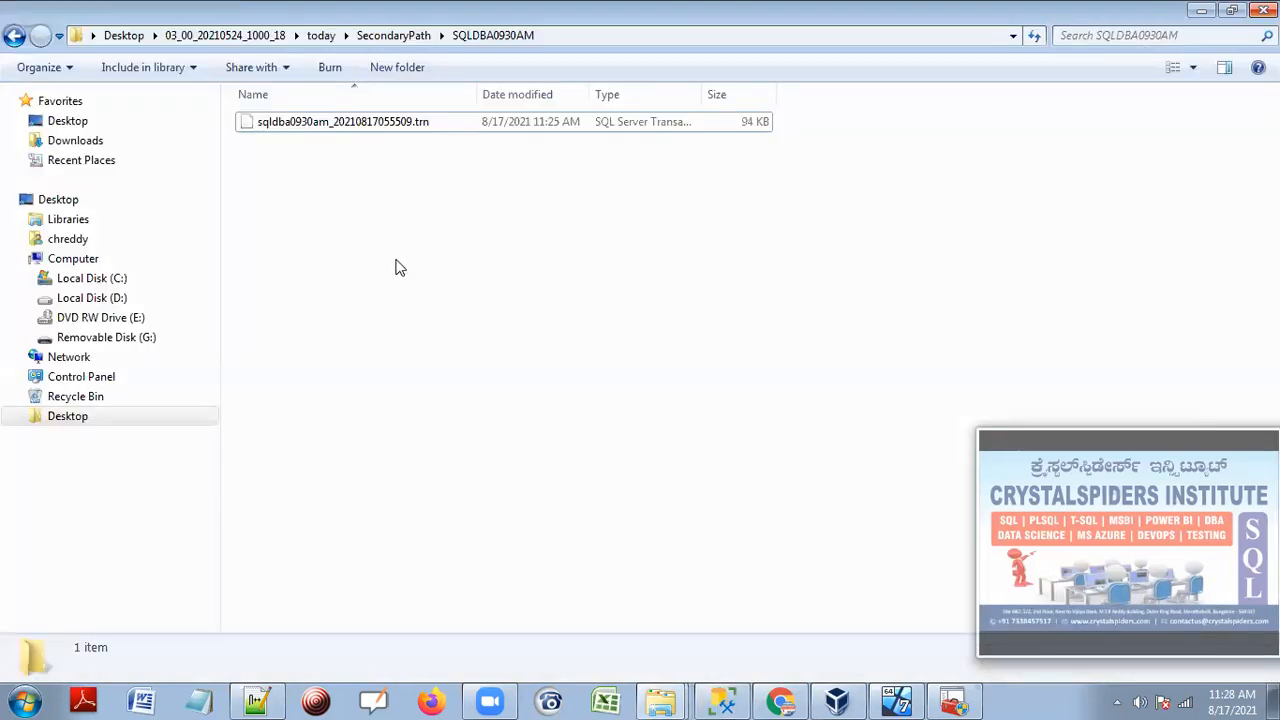
click(718, 700)
Refresh TGT's Databases to show sqldba0930am as Standby / Read-Only.
click(37, 343)
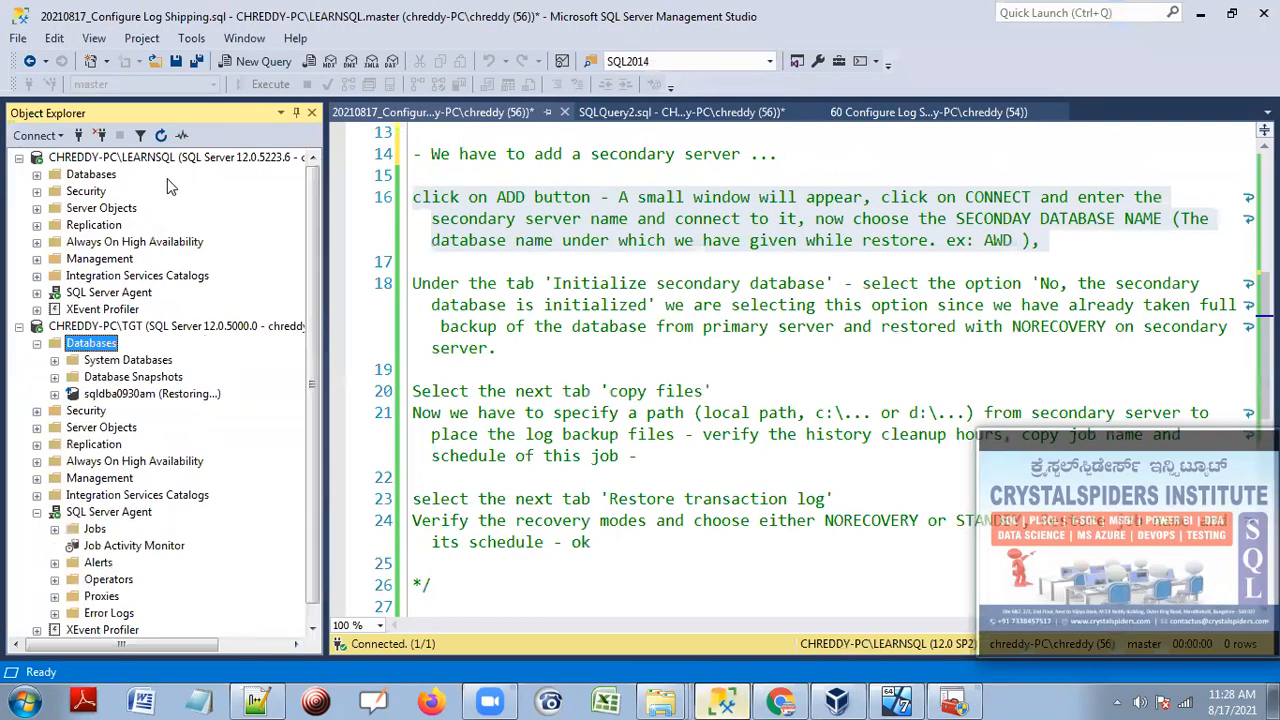
click(161, 135)
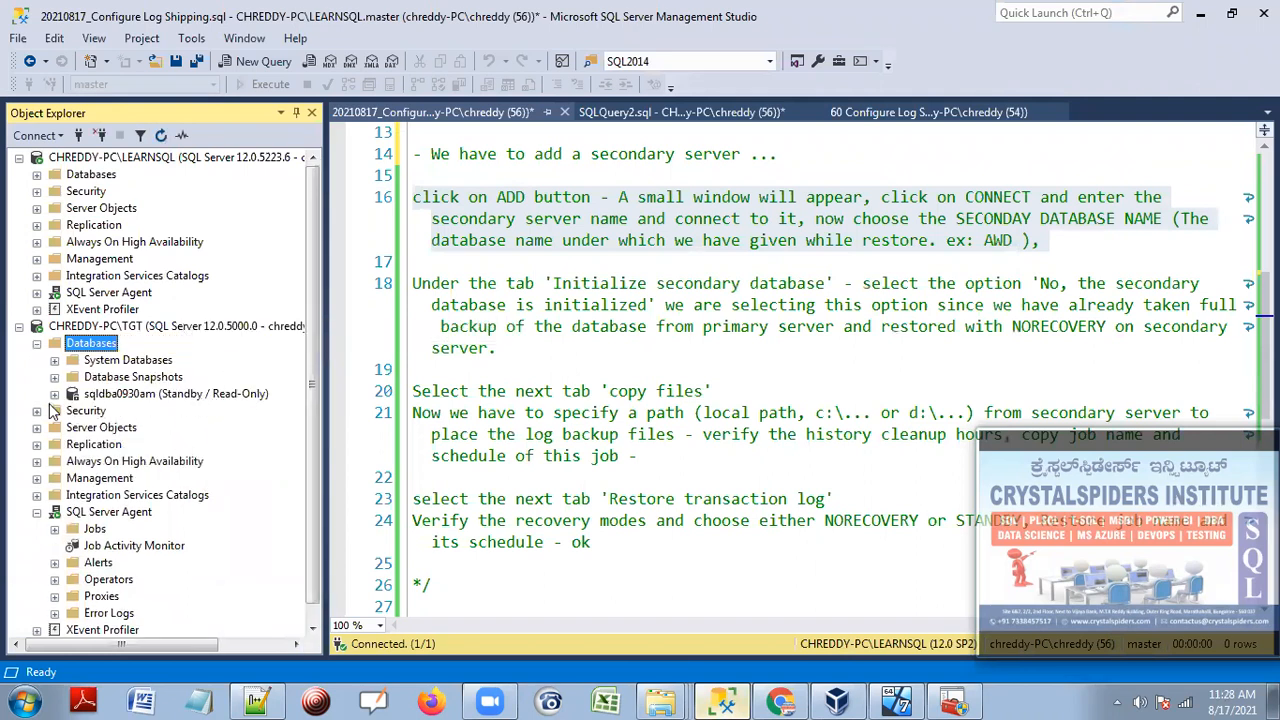
click(55, 396)
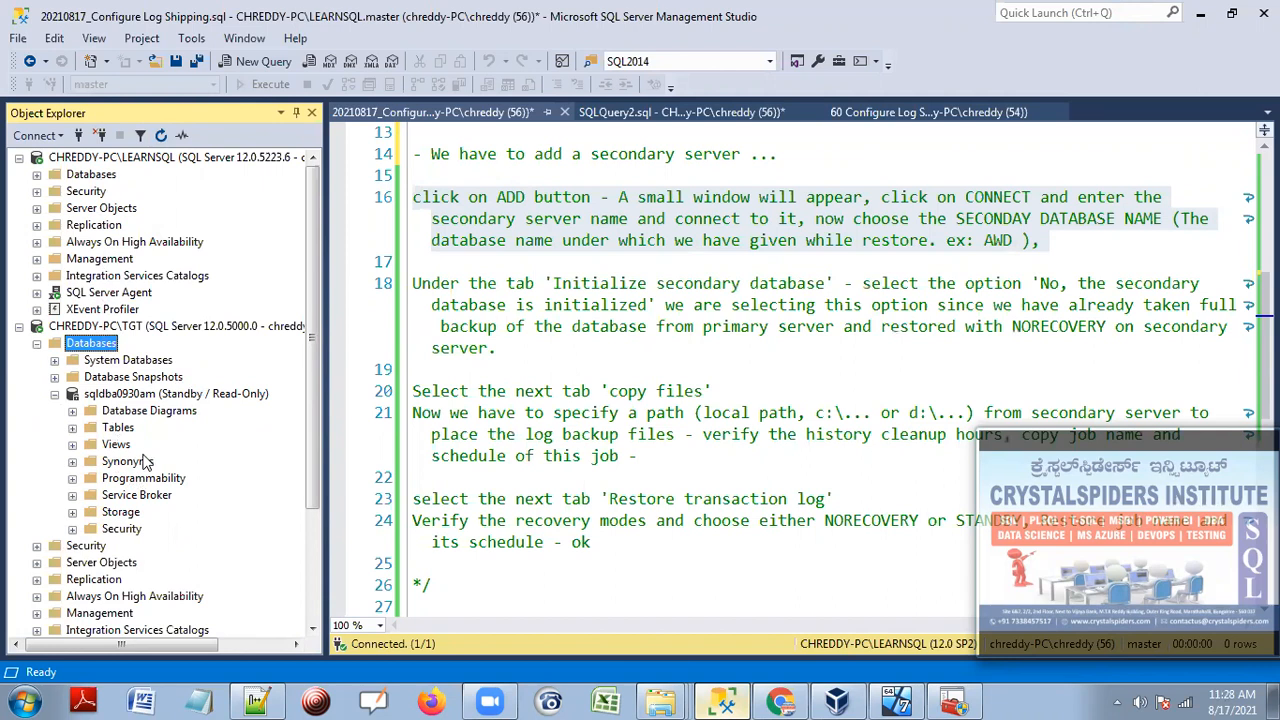
click(132, 396)
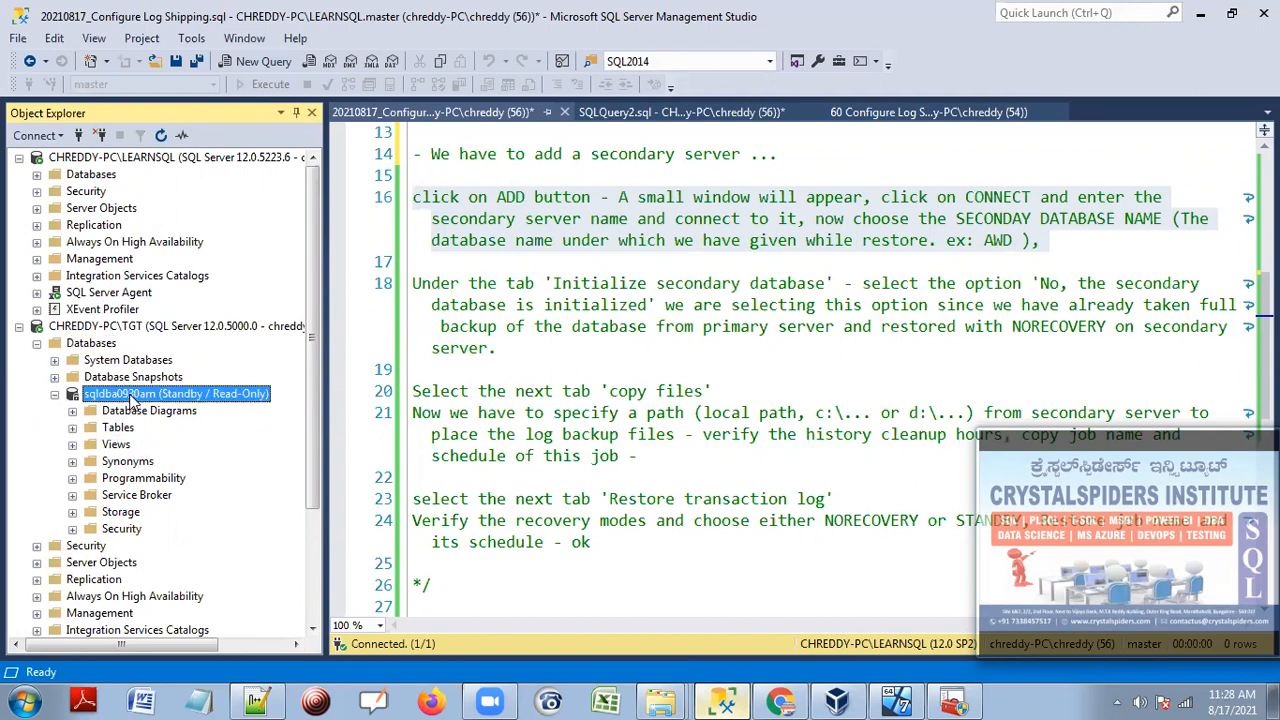
click(55, 395)
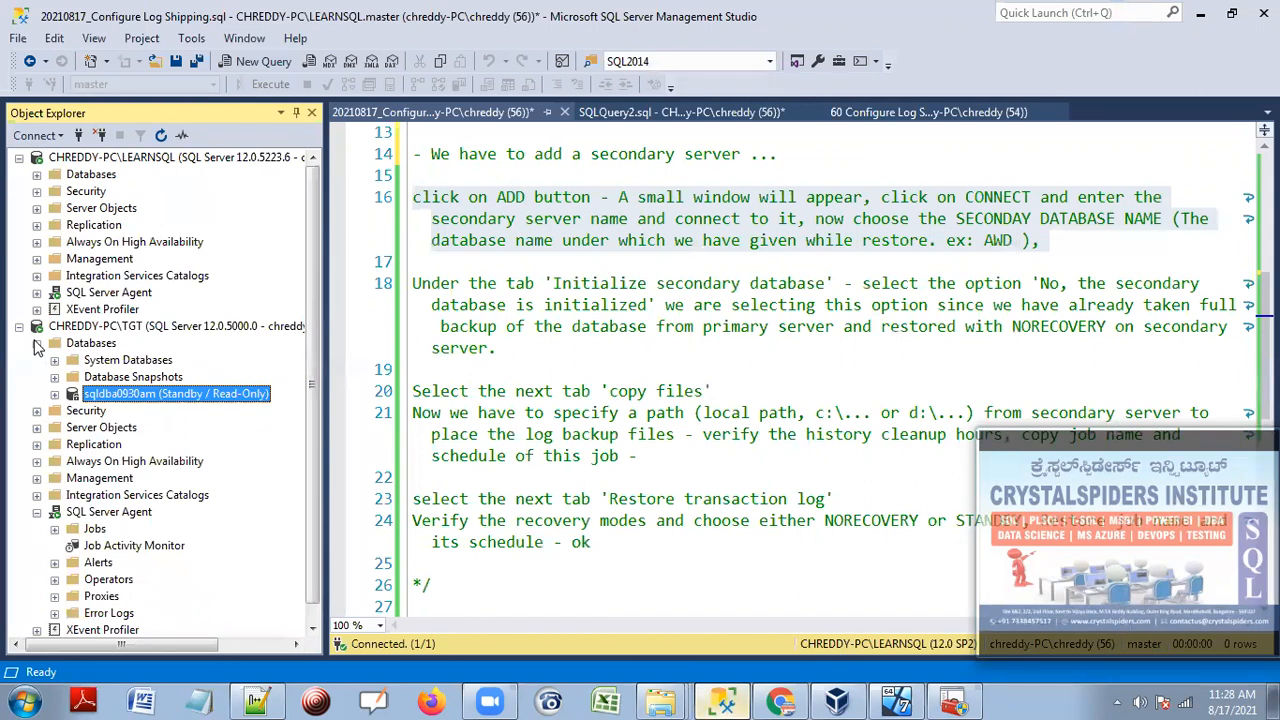
click(37, 343)
click(99, 162)
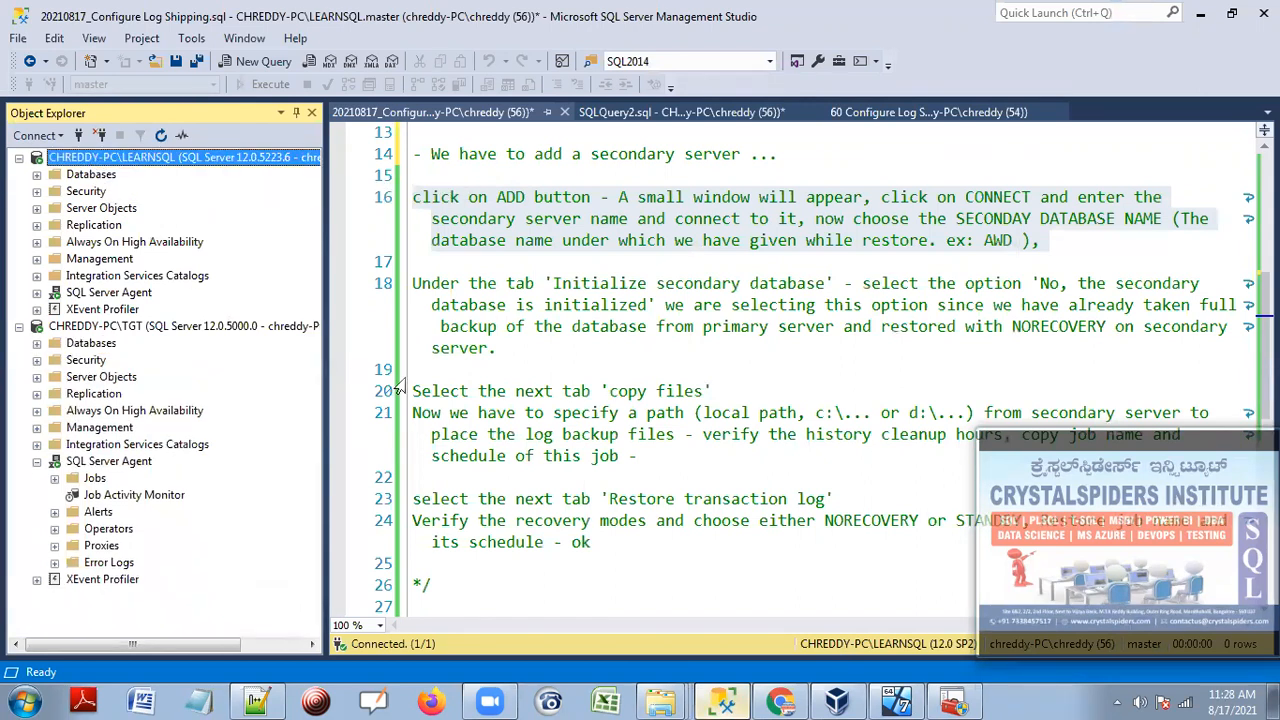
Review the copy and restore setup notes and save the log shipping notes script.
click(528, 350)
scroll(530, 370, down, 2)
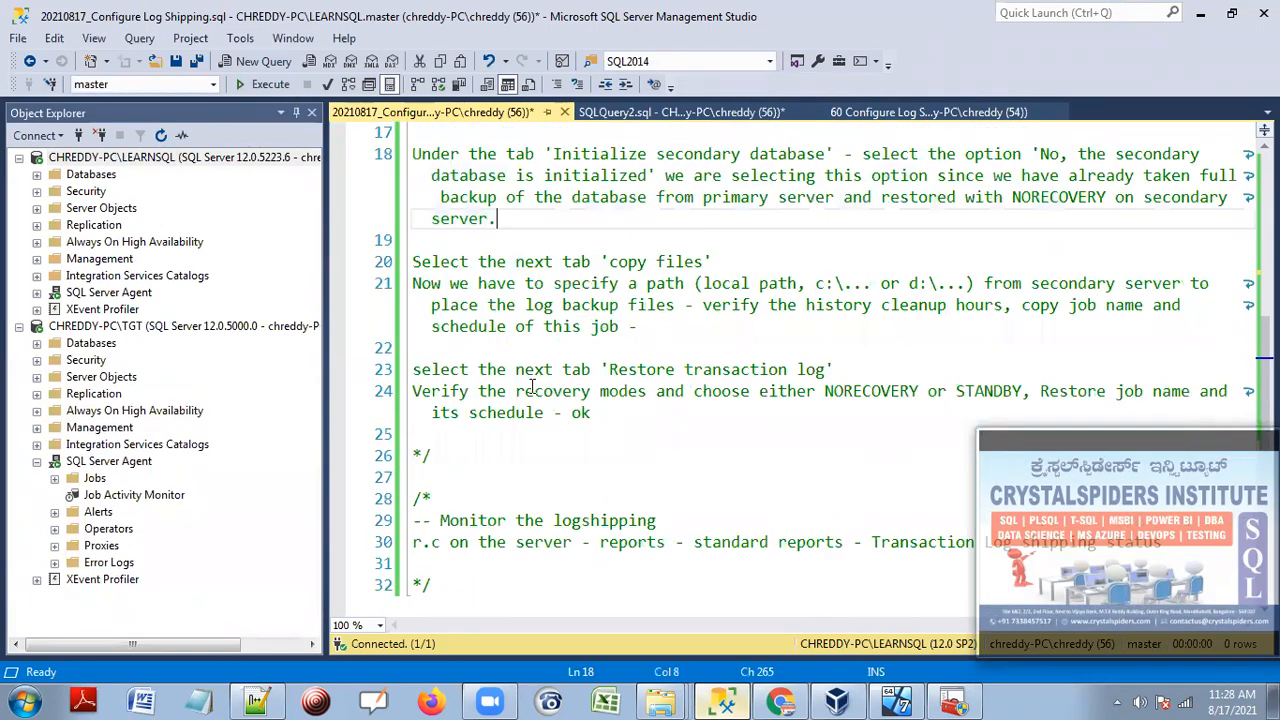
scroll(530, 388, down, 1)
drag(660, 352, 505, 180)
scroll(575, 283, down, 3)
drag(480, 338, 381, 211)
click(697, 343)
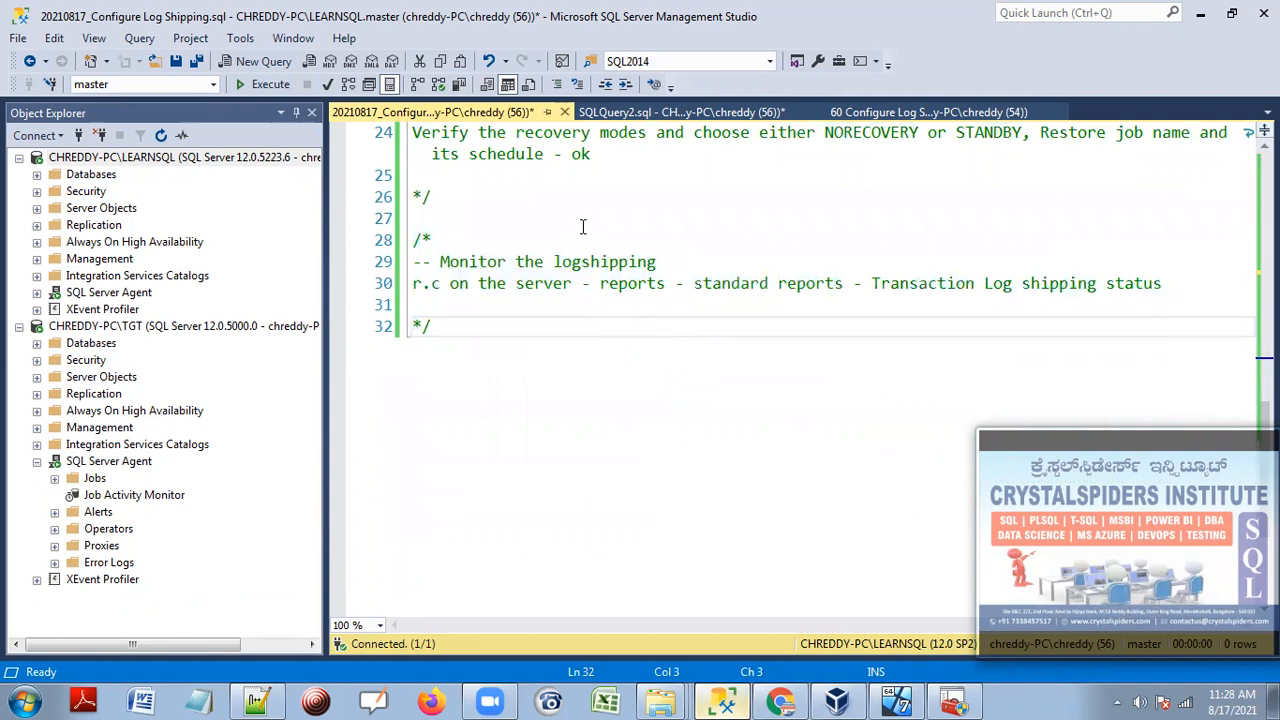
click(177, 62)
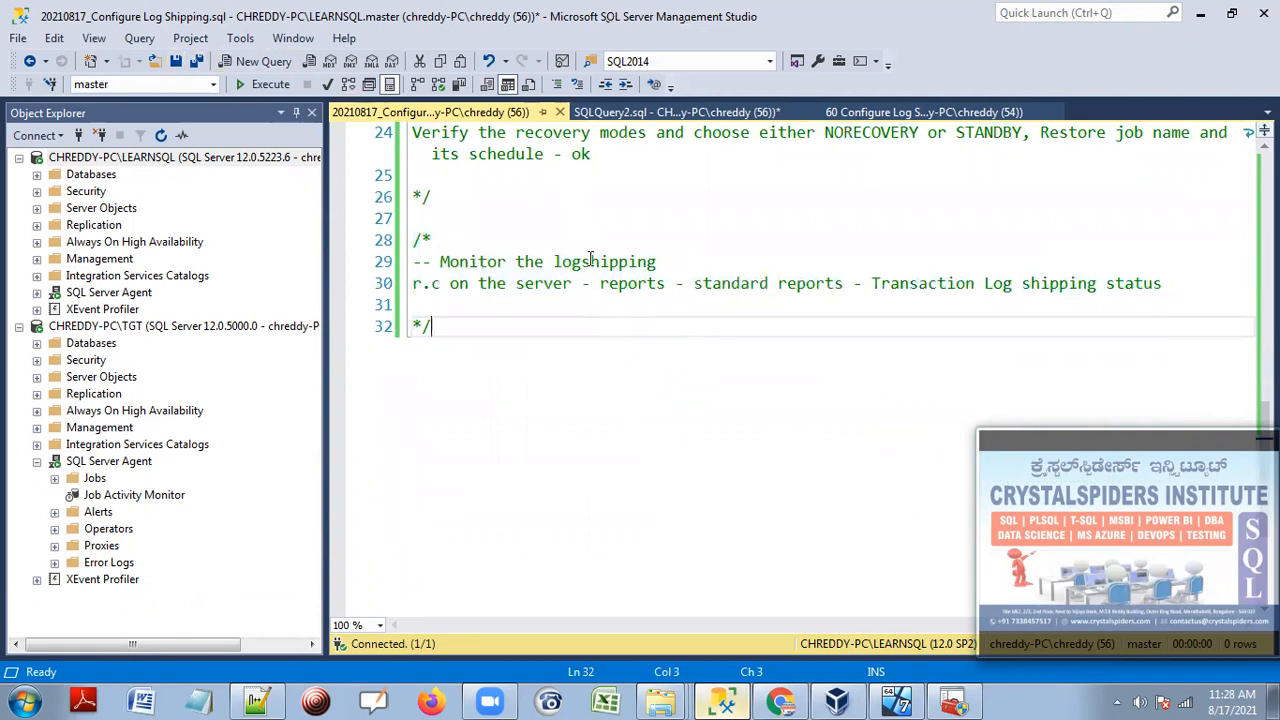
Close the three Configure Log Shipping and SQLQuery2 tabs, discarding SQLQuery2's changes.
click(560, 112)
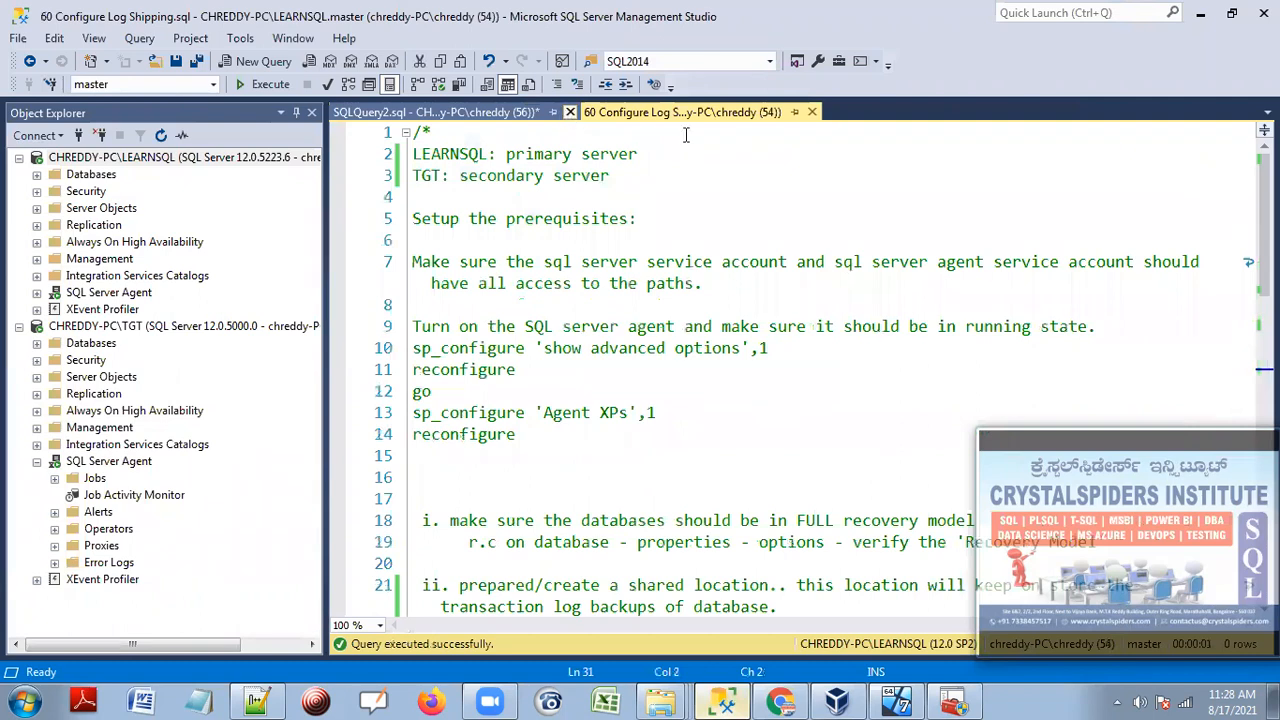
click(812, 113)
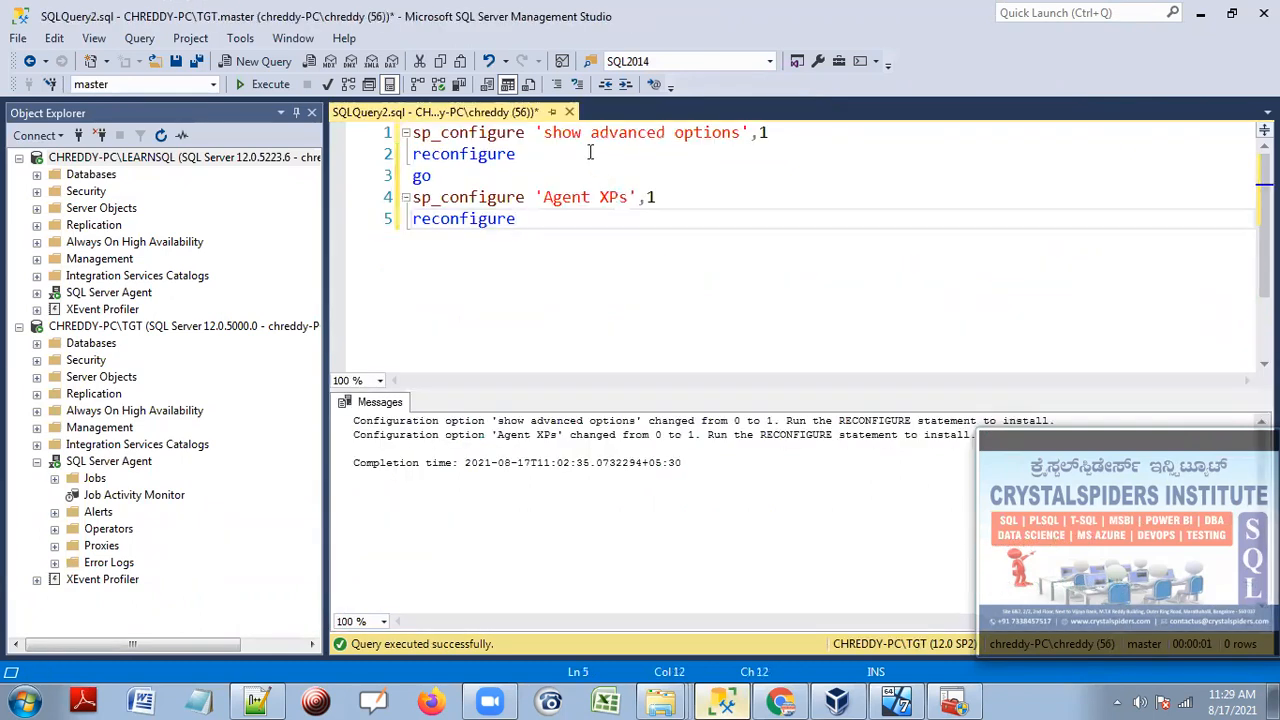
click(569, 112)
click(712, 460)
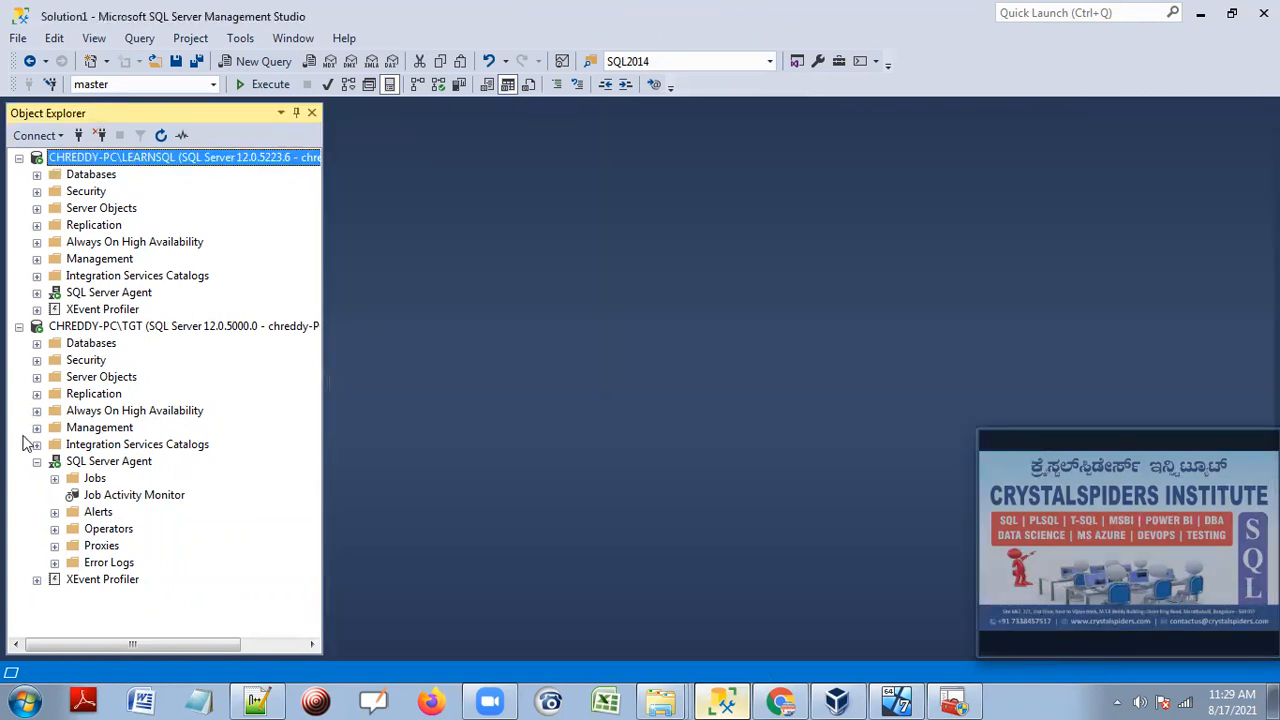
Collapse the TGT Agent node and the LEARNSQL and TGT Databases folders.
click(37, 462)
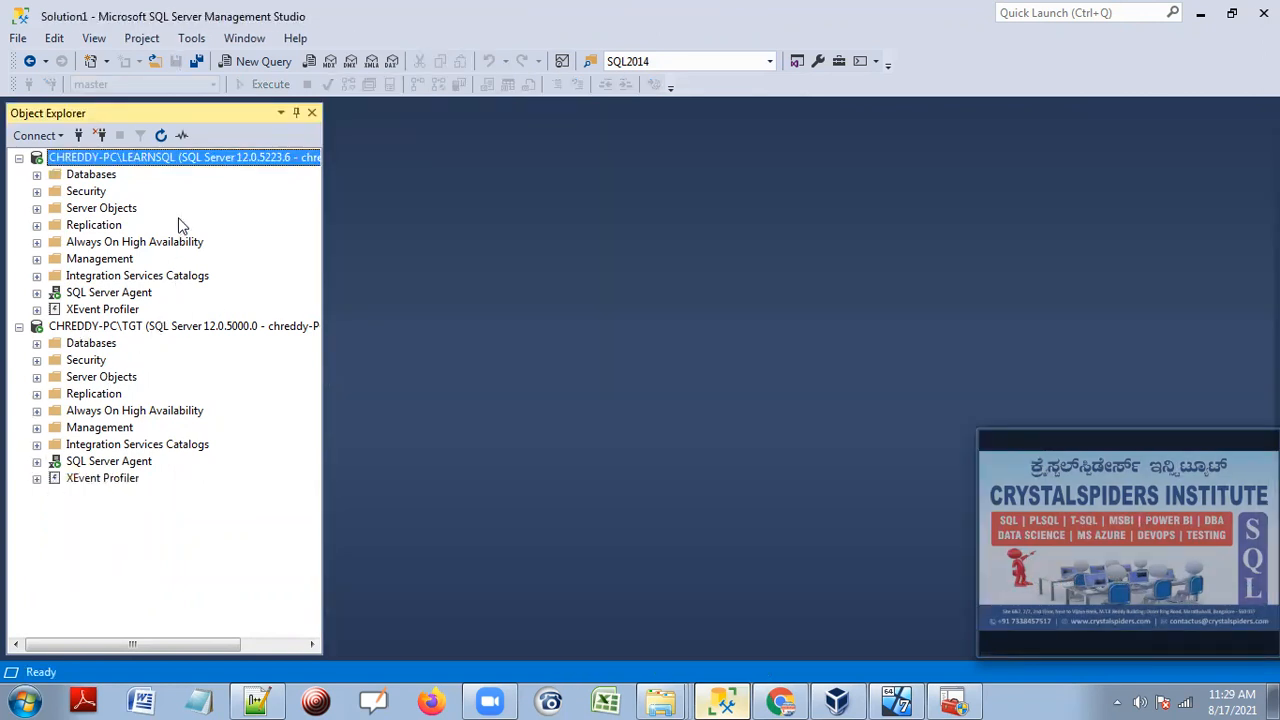
click(100, 175)
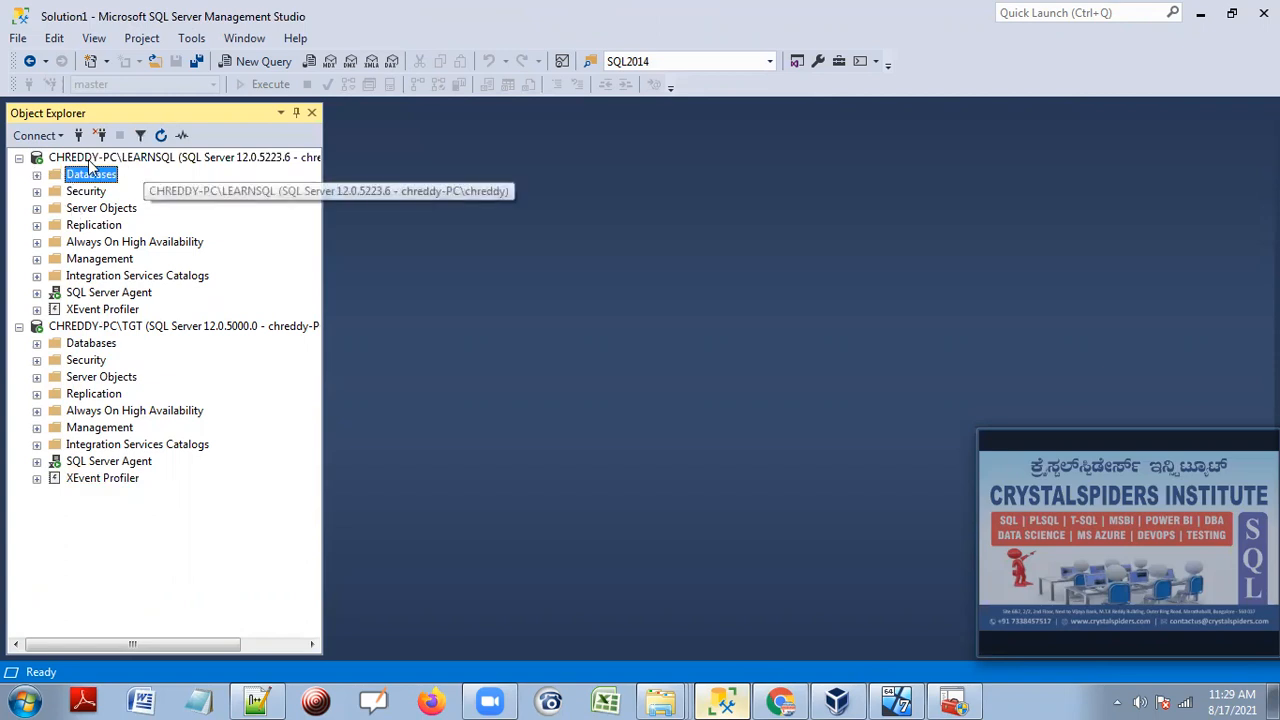
click(37, 175)
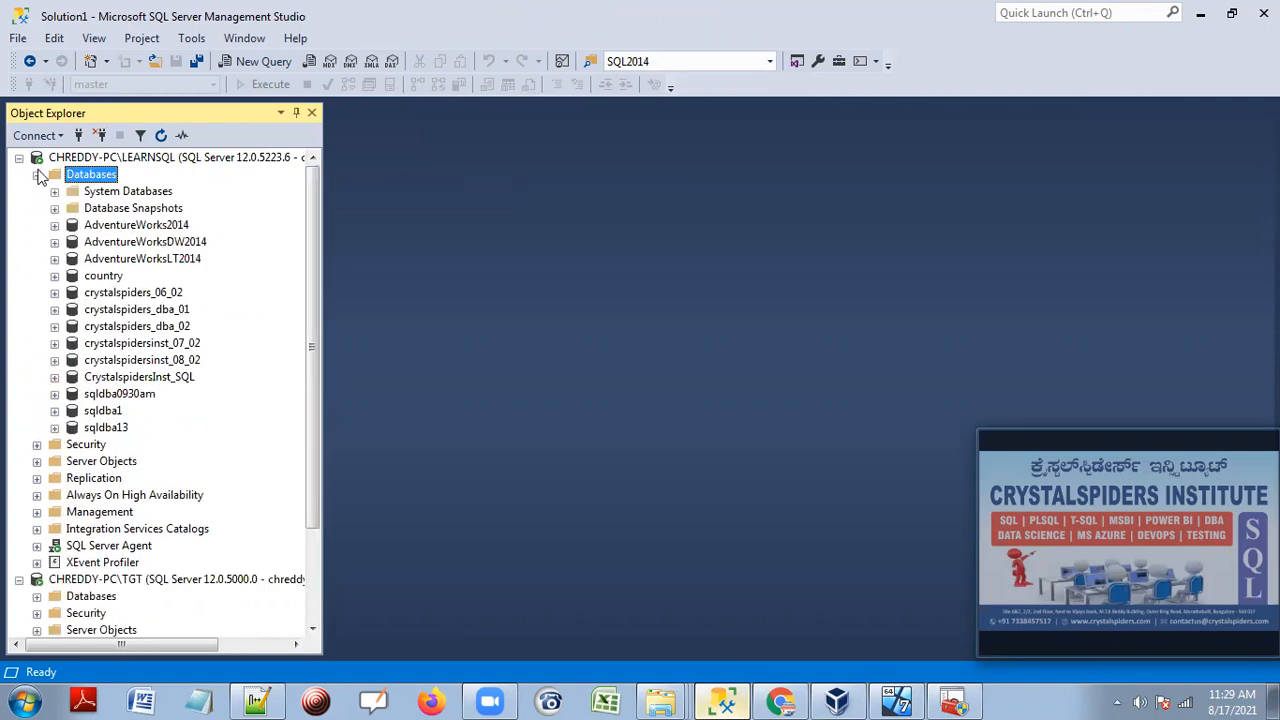
click(37, 175)
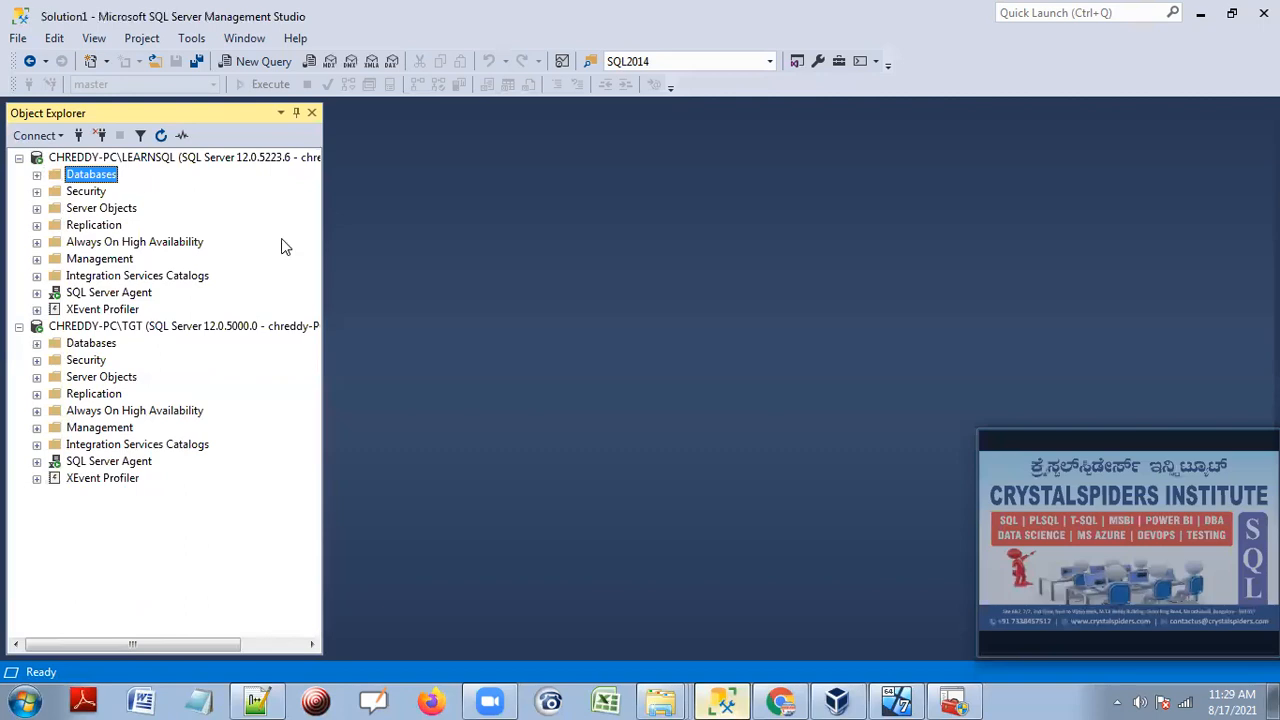
click(84, 345)
click(37, 343)
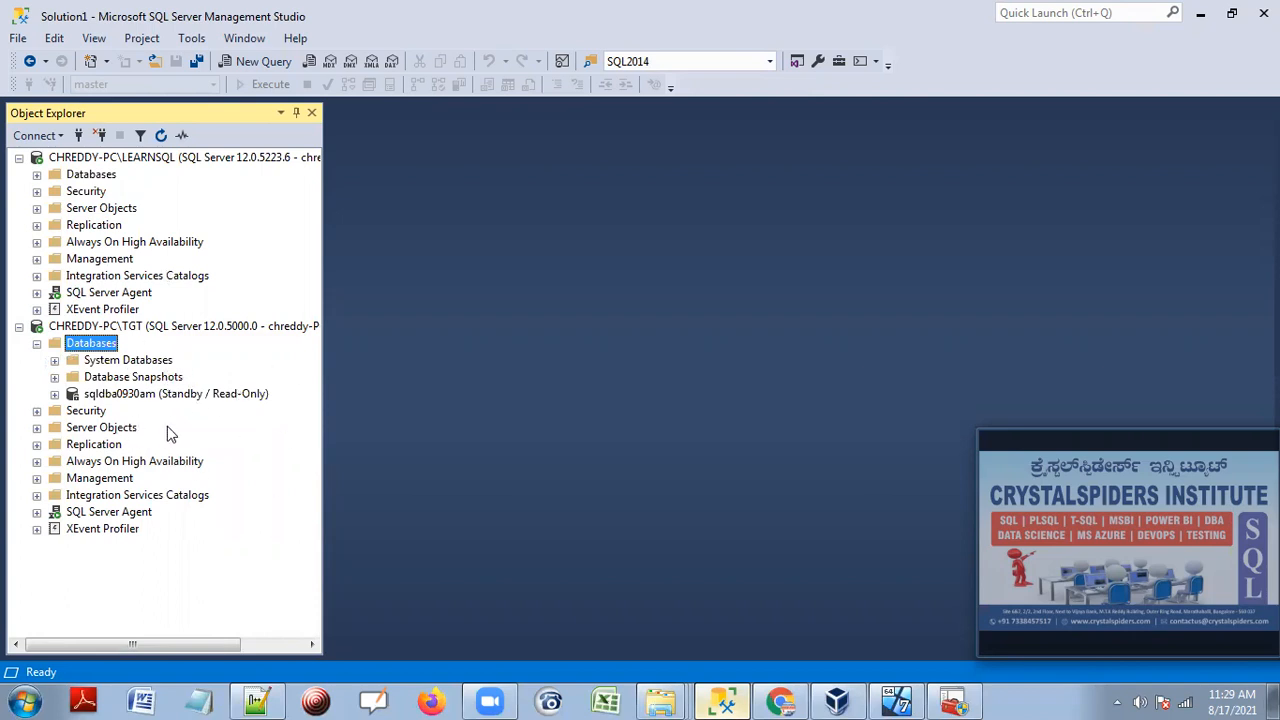
click(37, 343)
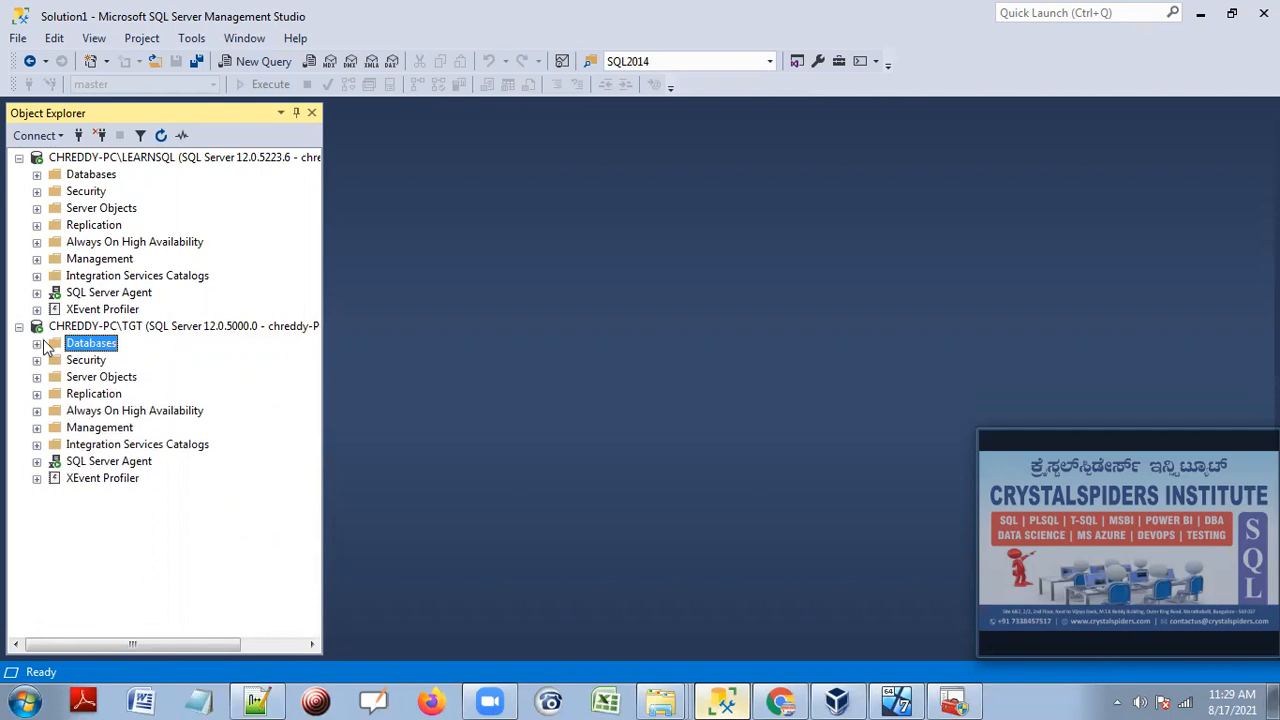
Minimize Management Studio and both SQLDBA0930AM folder windows to show the desktop.
click(1201, 14)
click(1203, 12)
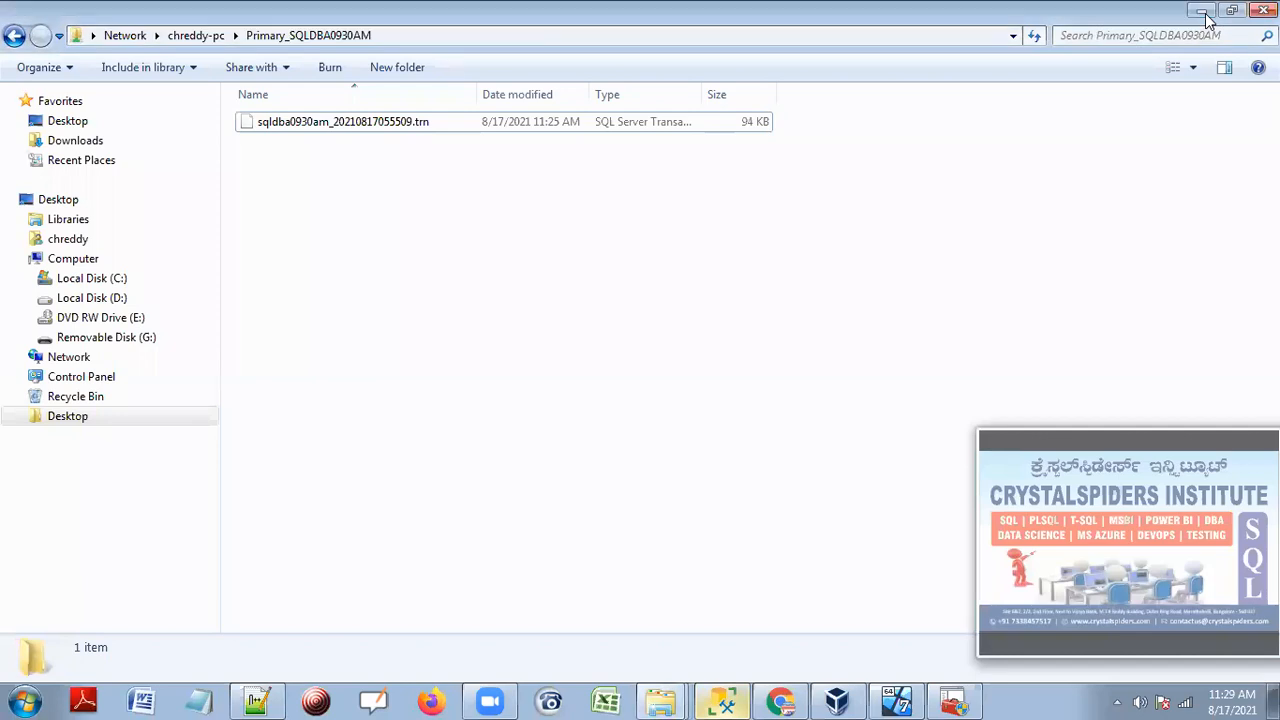
click(1203, 12)
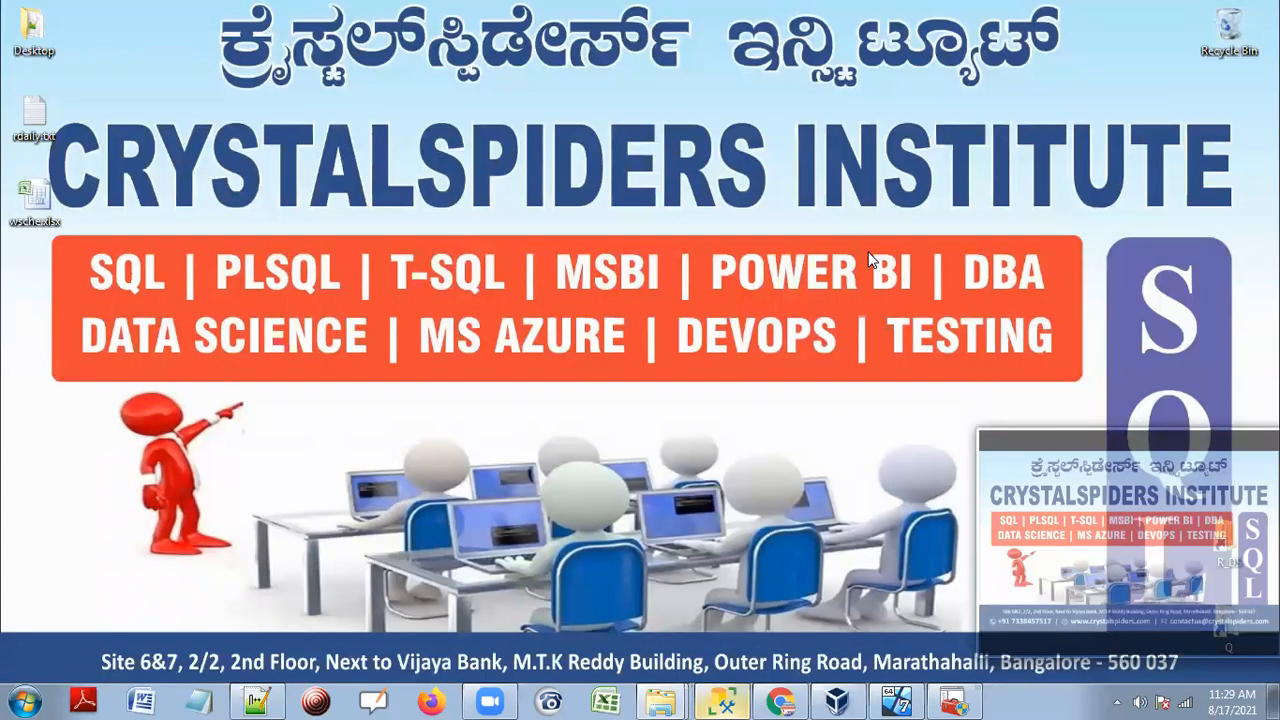